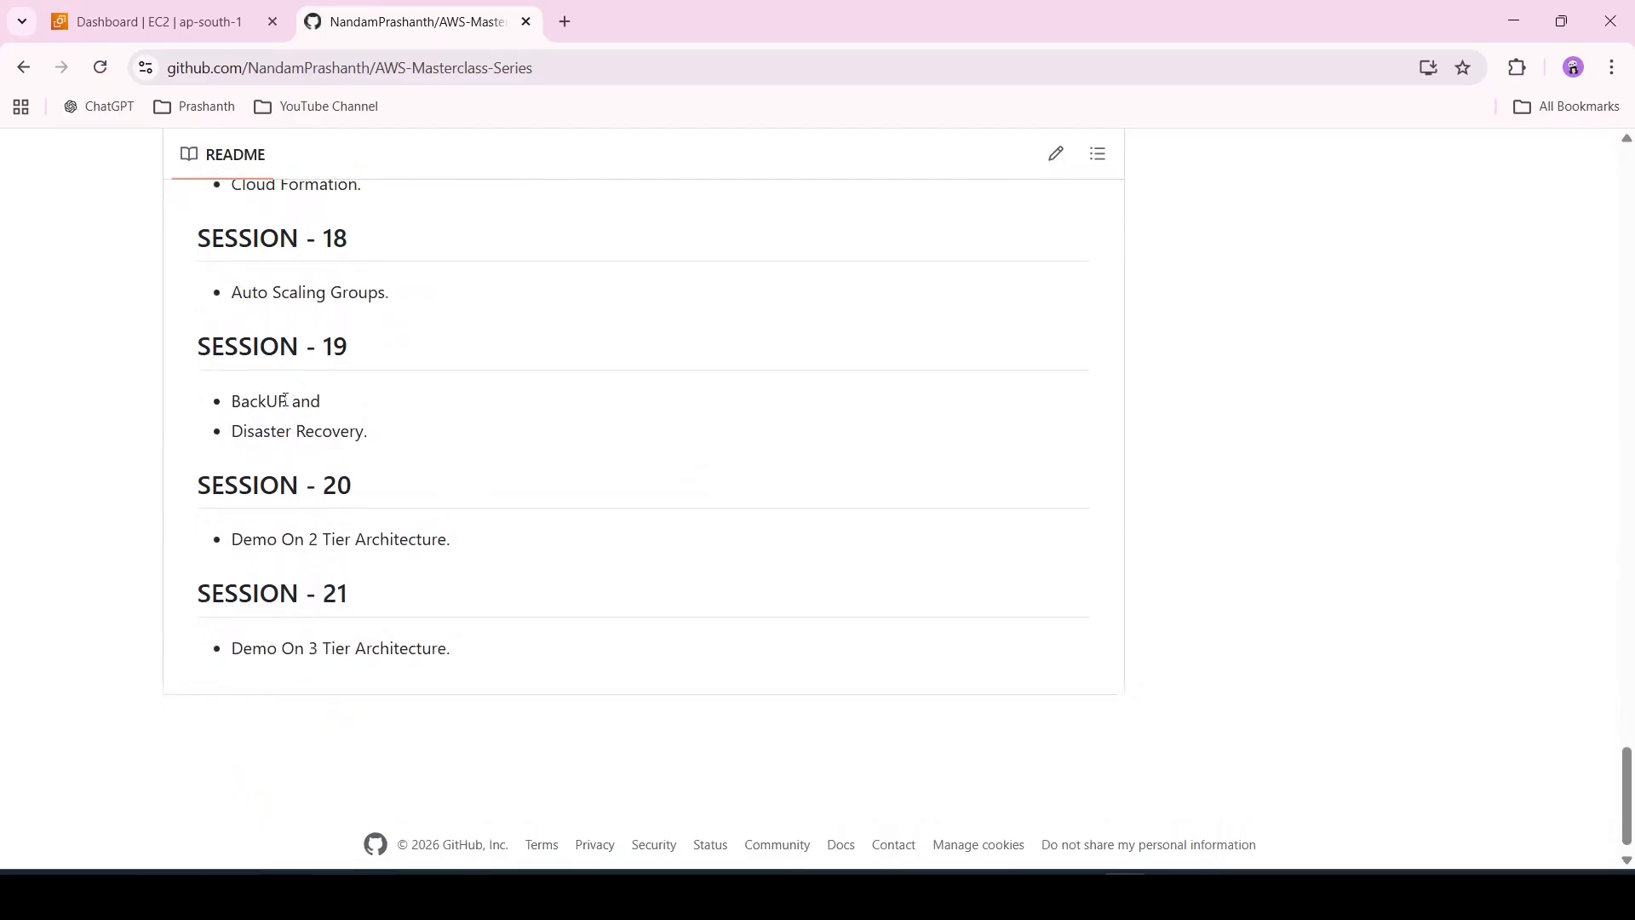
- Switch to the EC2 console and open the form for launching a new instance from the running instances list
left_click_drag(287, 399, 278, 400)
left_click(302, 423)
left_click(149, 21)
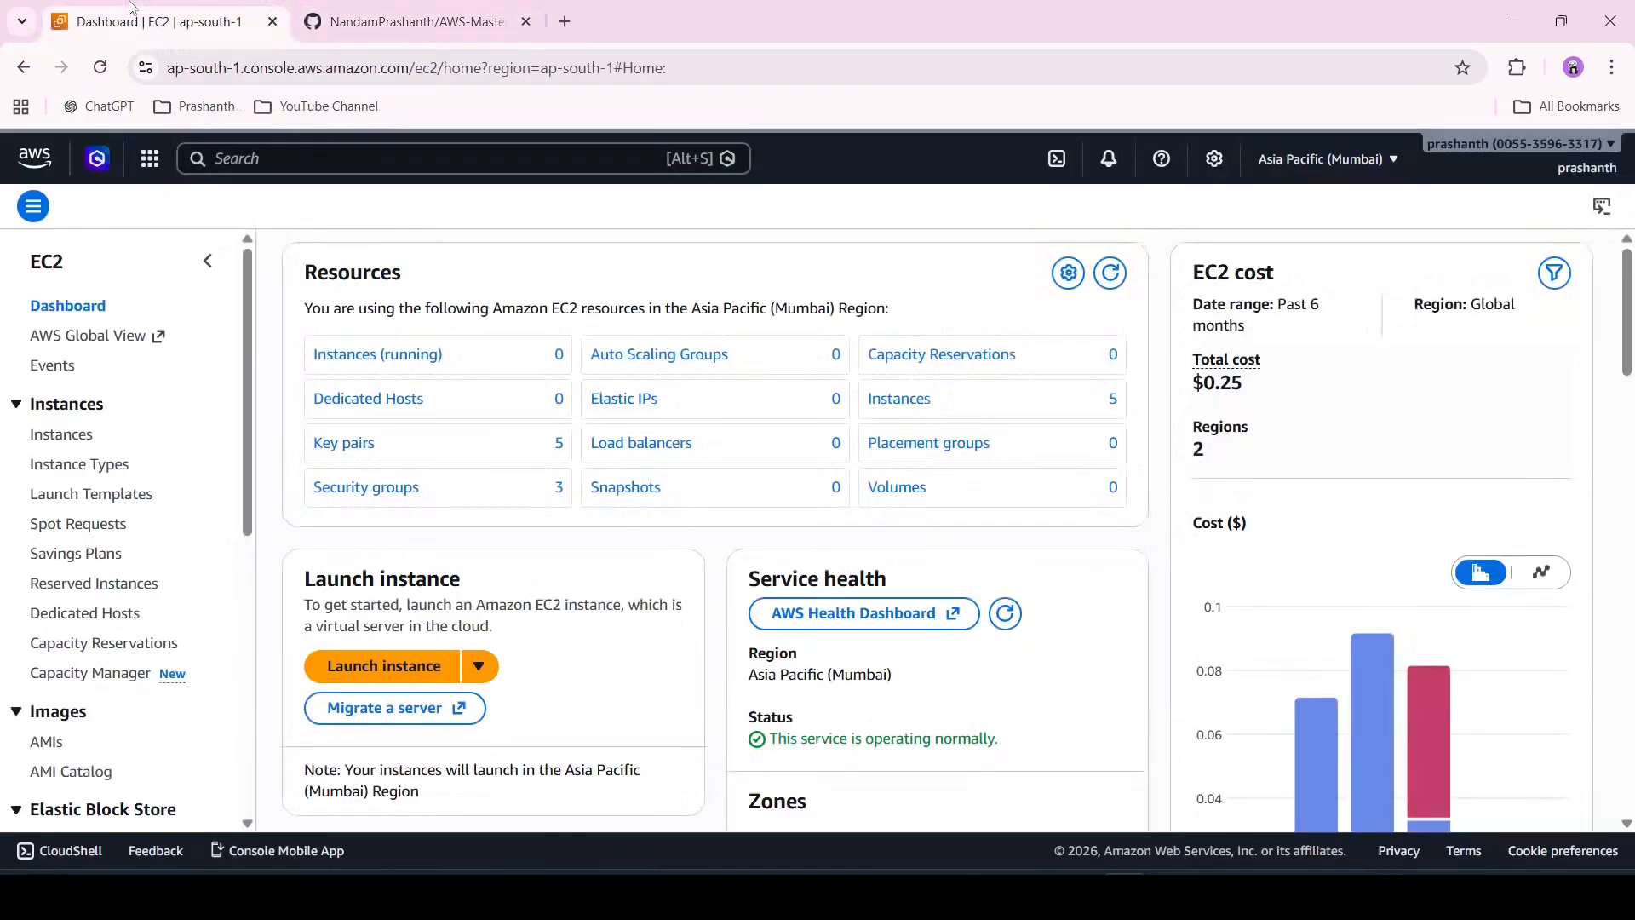
left_click(400, 355)
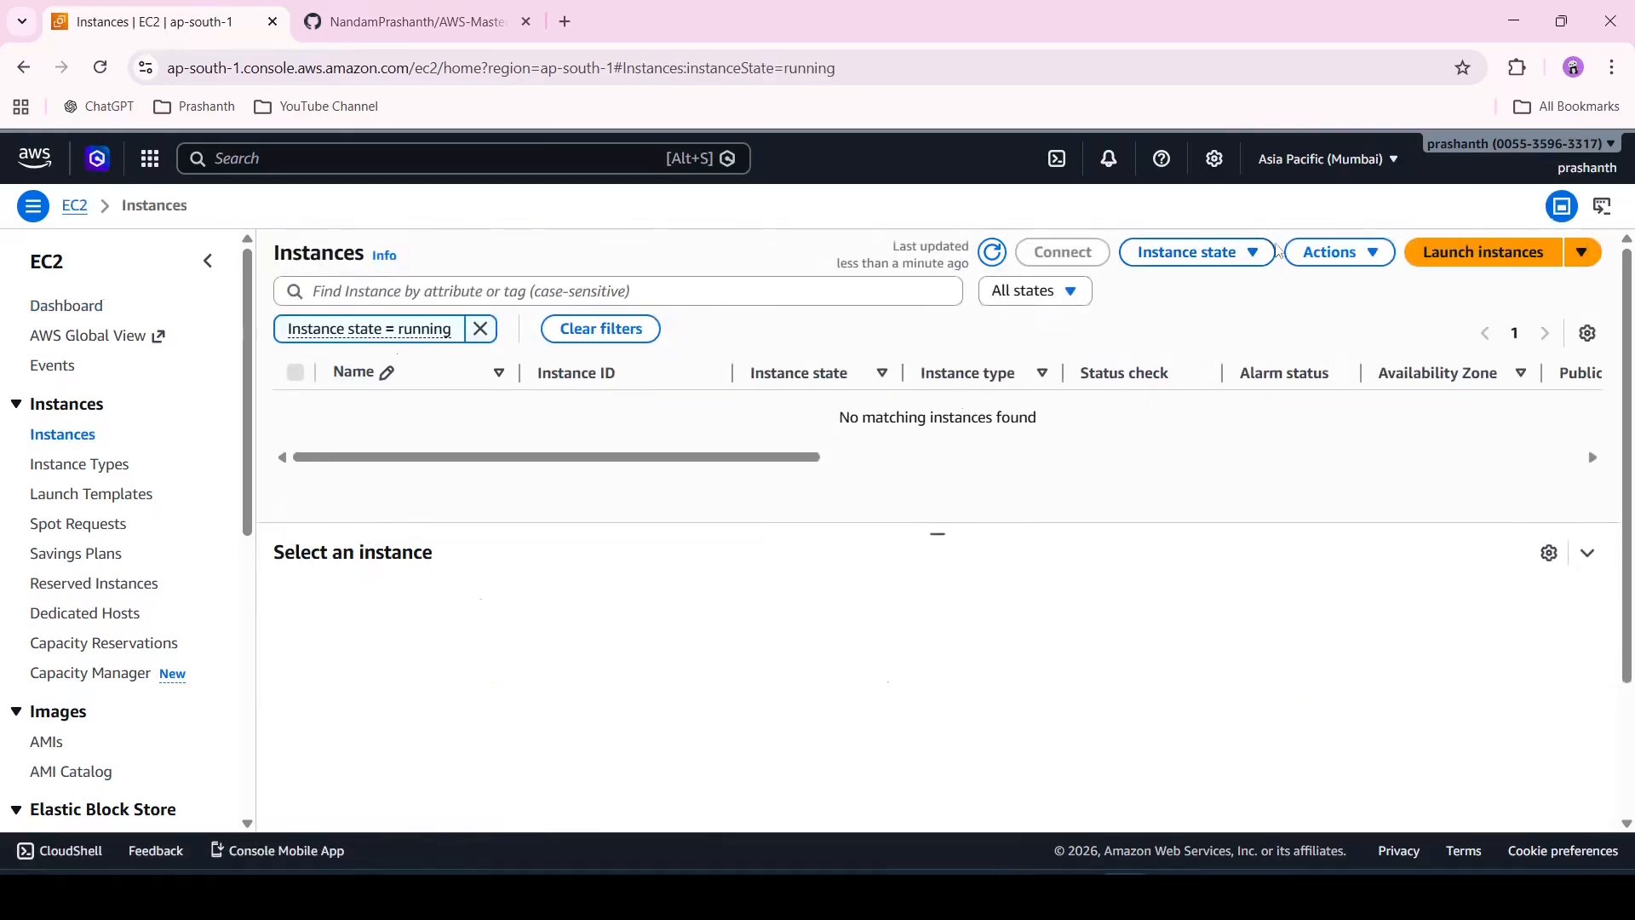
left_click(1449, 260)
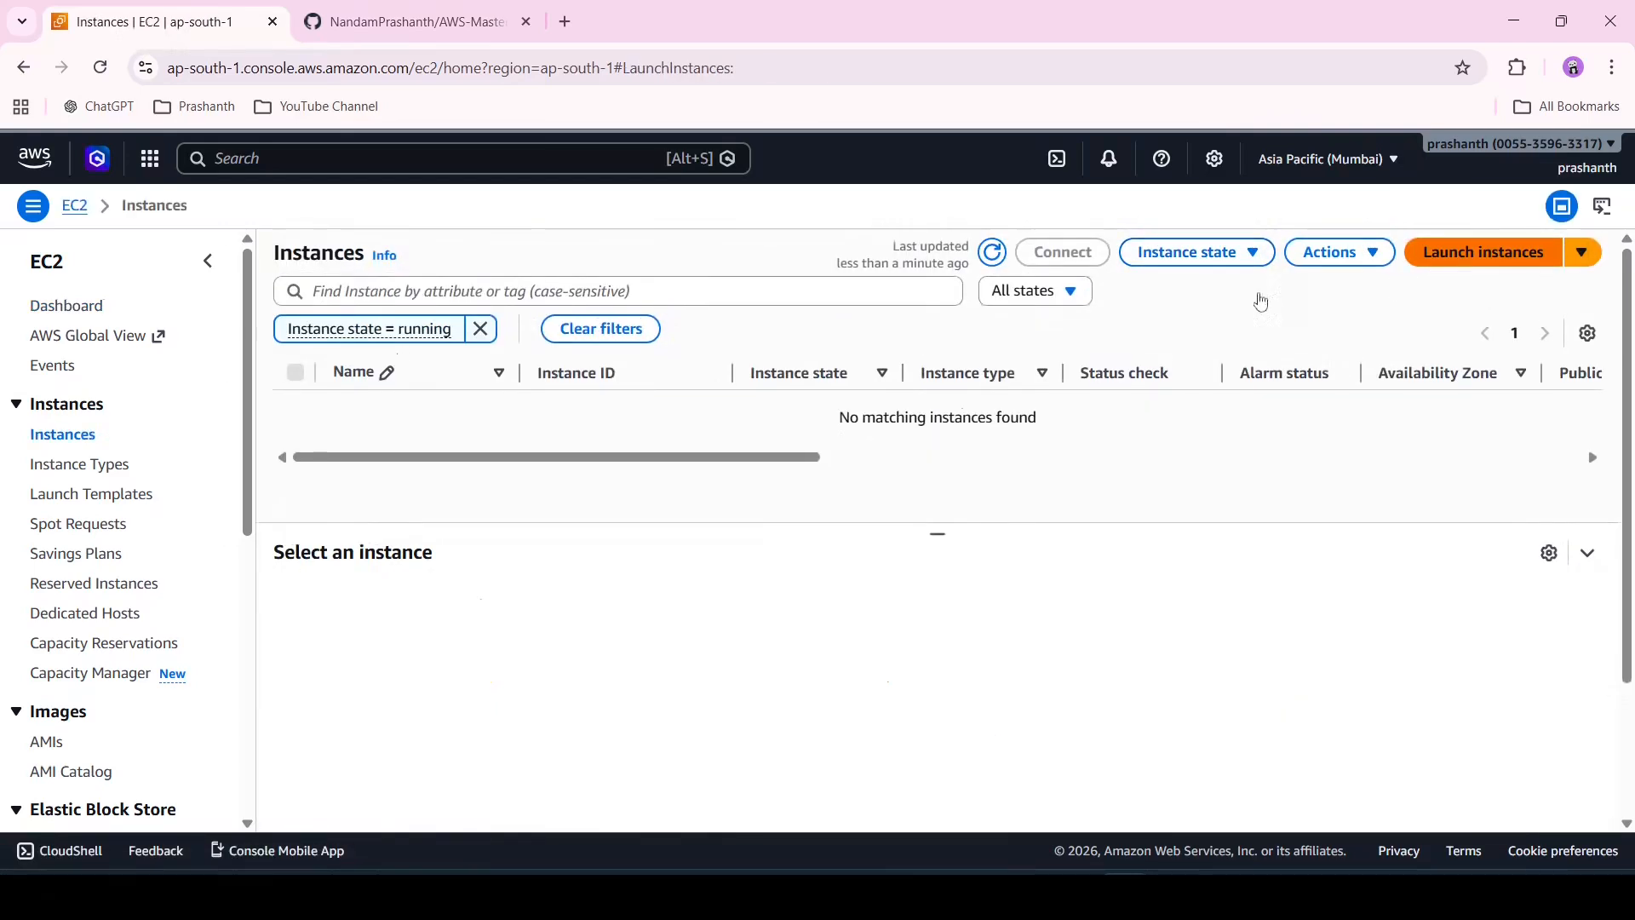
- Name the new instance ec2-backup and set its key pair to Proceed without a key pair
left_click(323, 503)
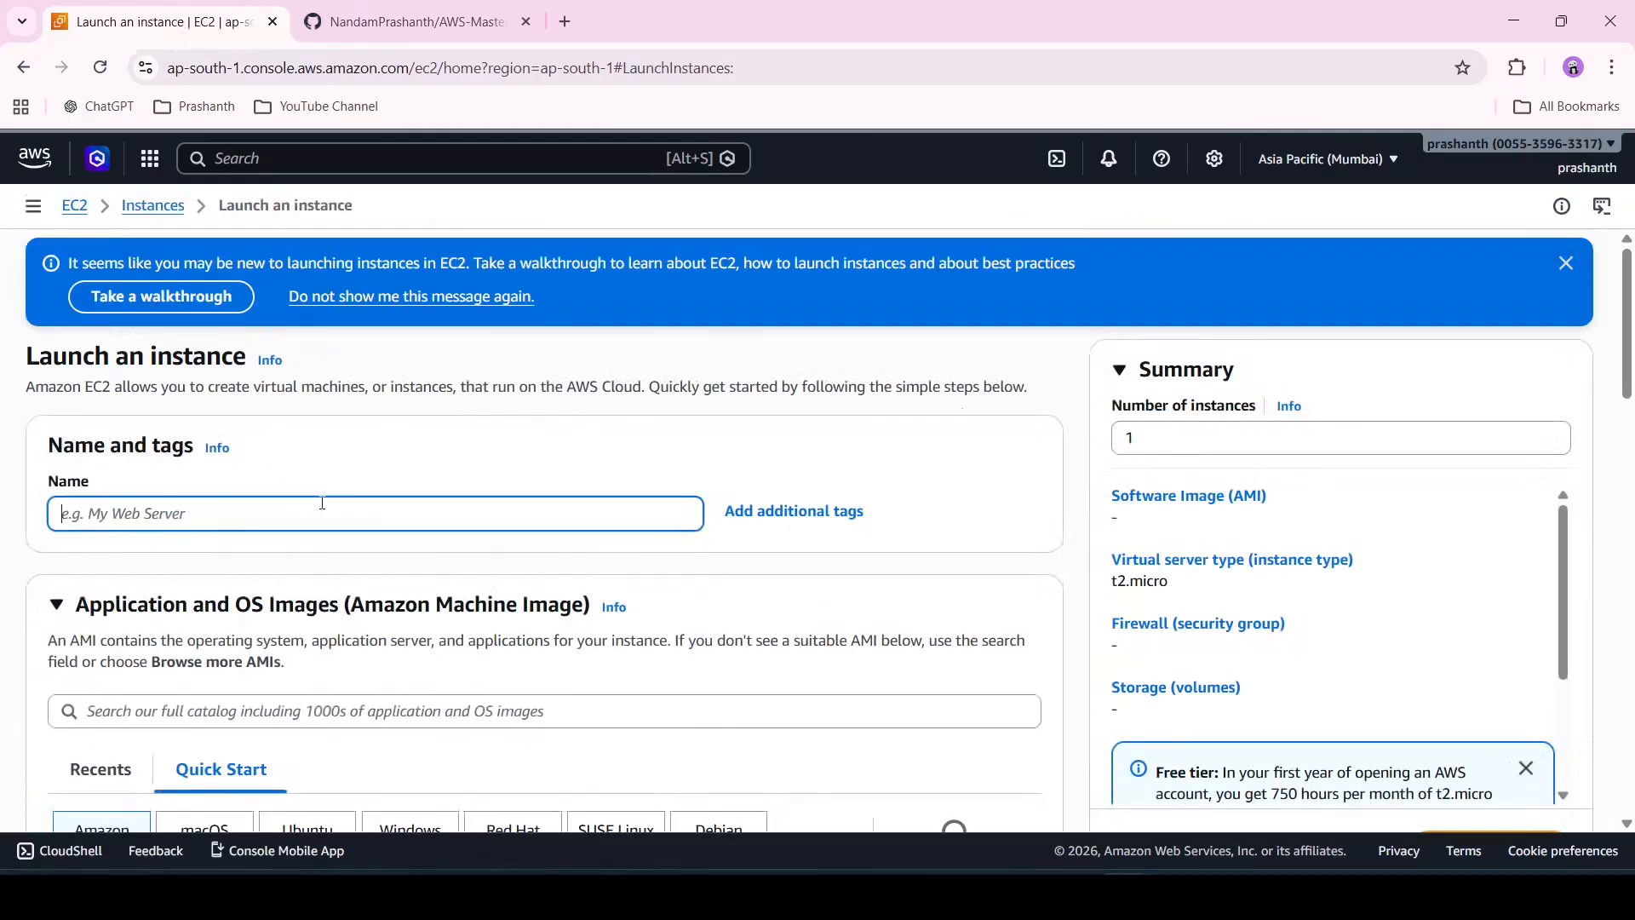
type("ec2-backup")
scroll(323, 504, "down", 2)
scroll(323, 503, "down", 3)
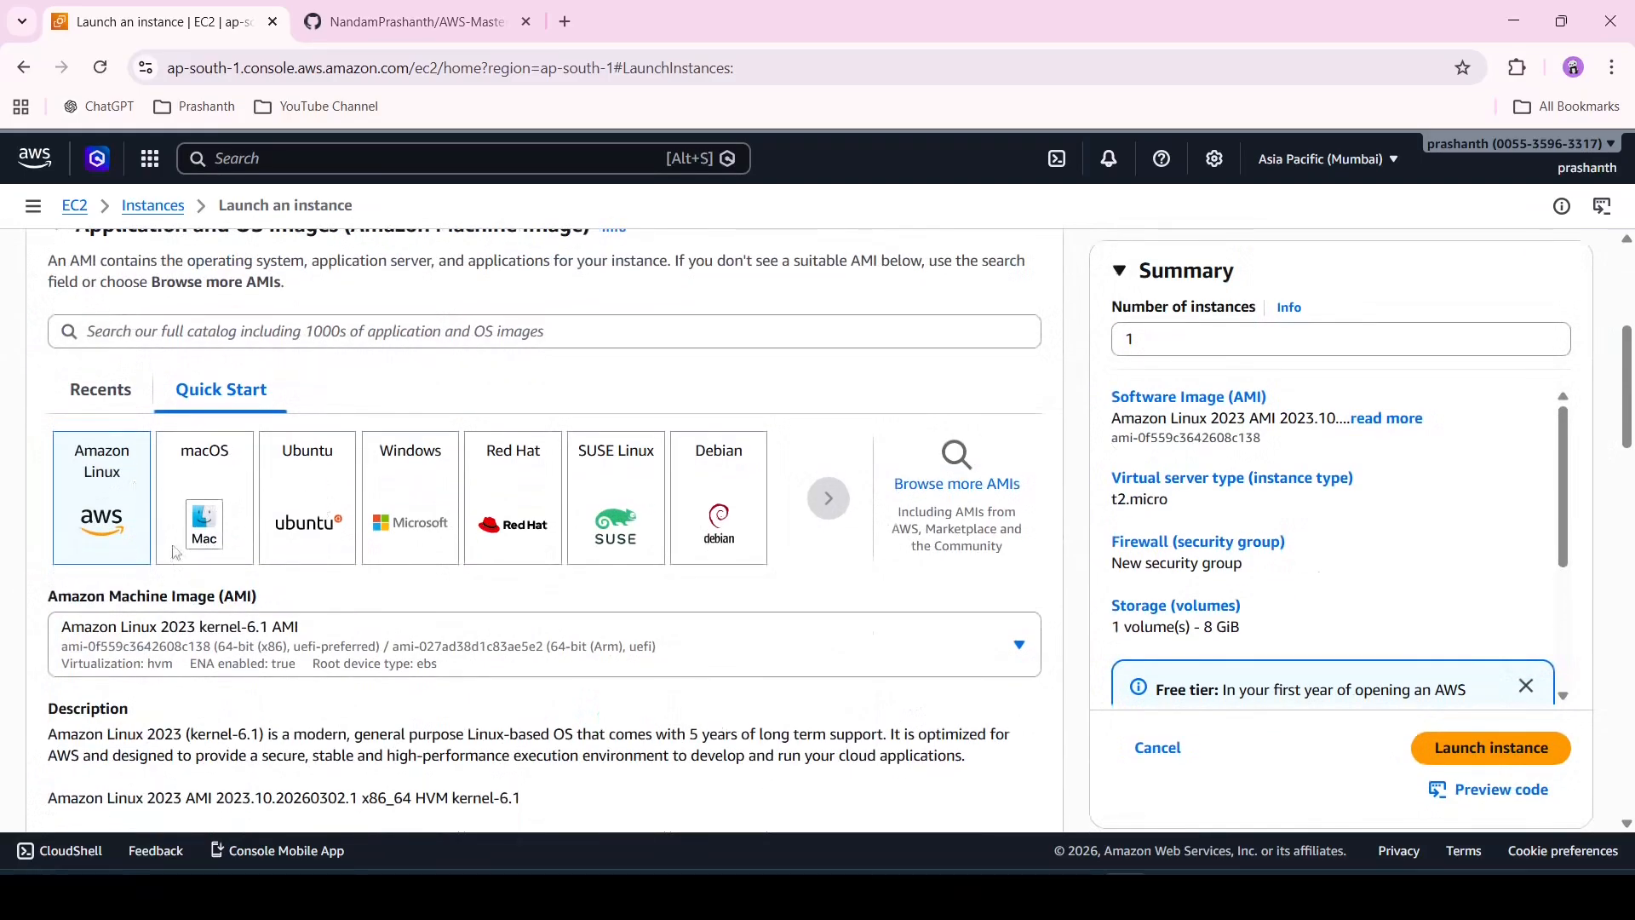
scroll(379, 579, "down", 8)
scroll(379, 579, "down", 3)
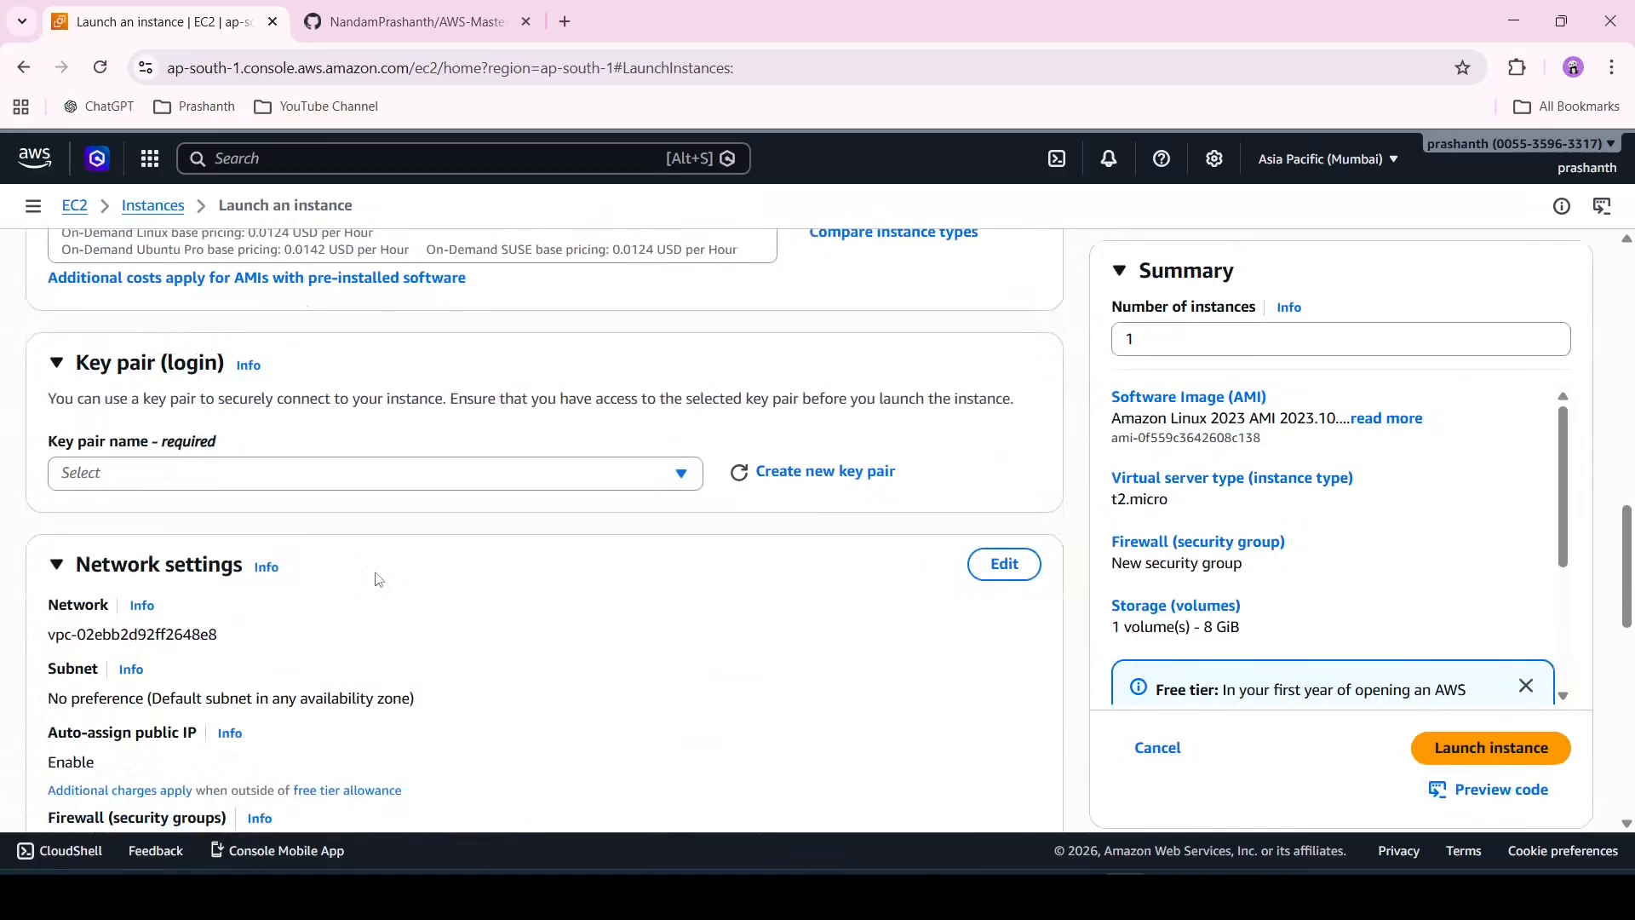
left_click(470, 478)
left_click(440, 550)
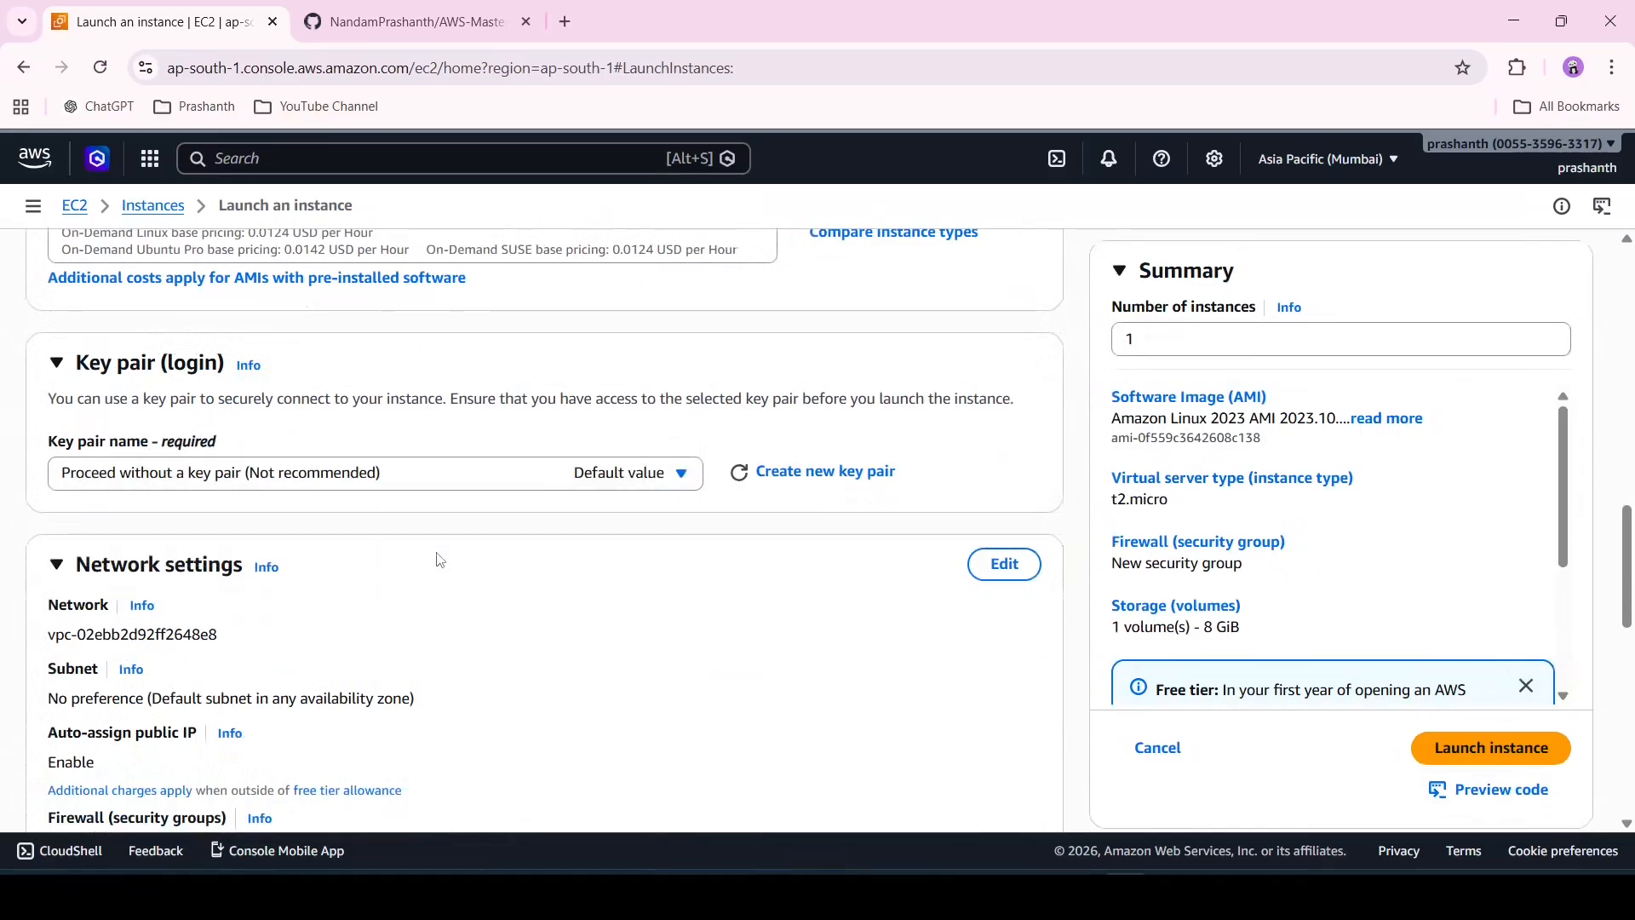
- Edit the network settings to use TEST-VPC and TEST-PUBLIC-SUBNET, with auto-assign public IP enabled
scroll(487, 544, "down", 2)
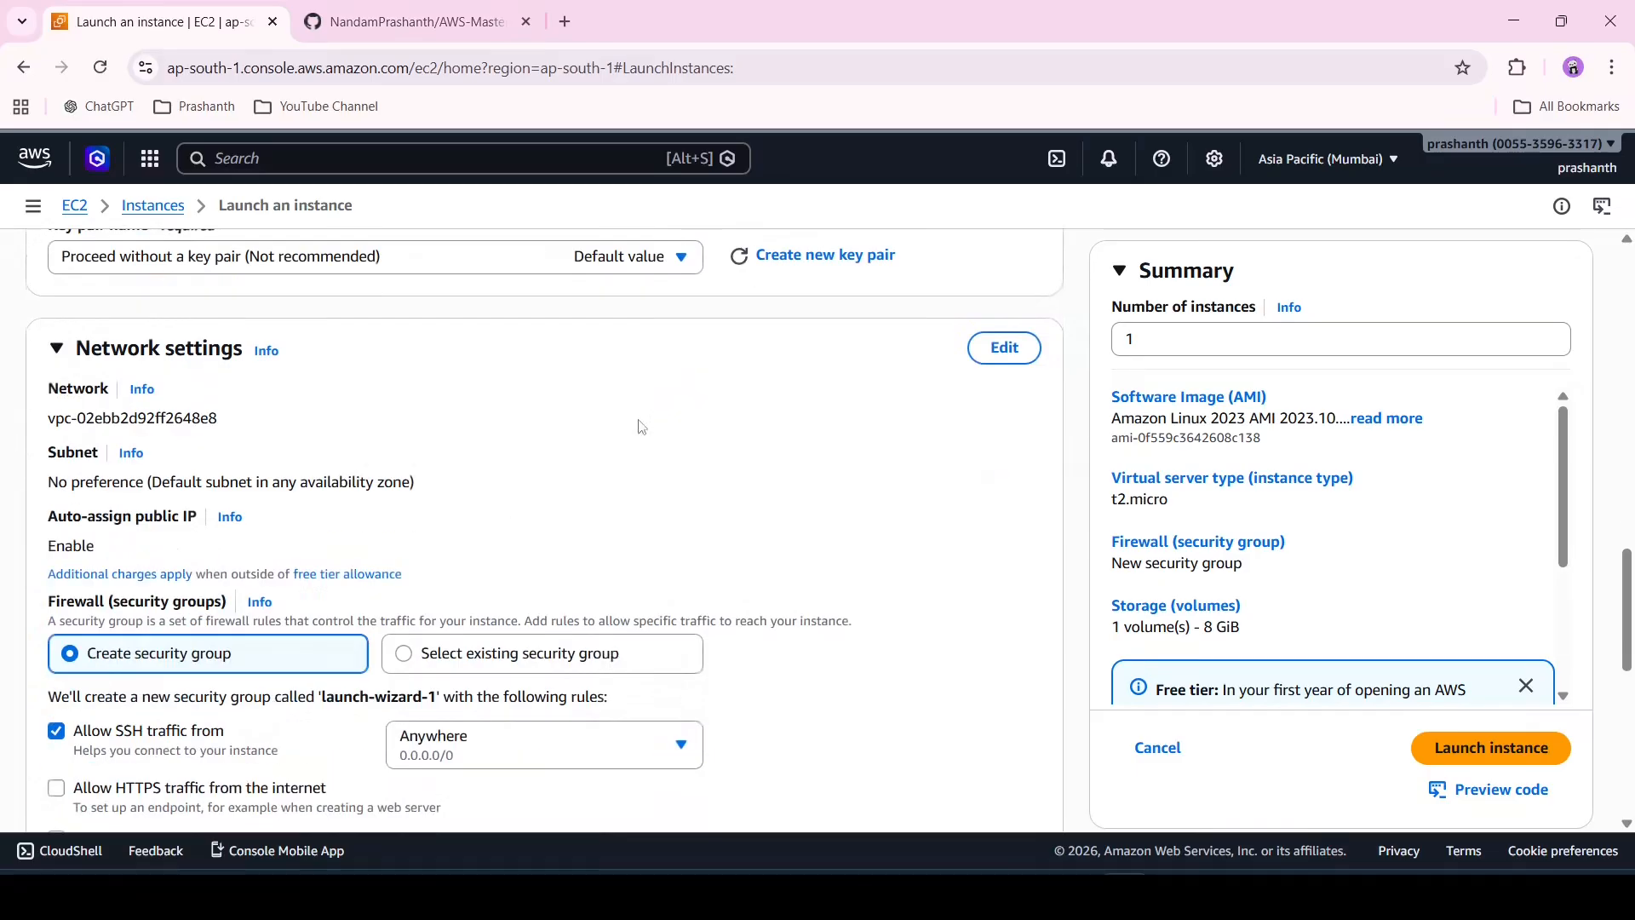
left_click(1010, 349)
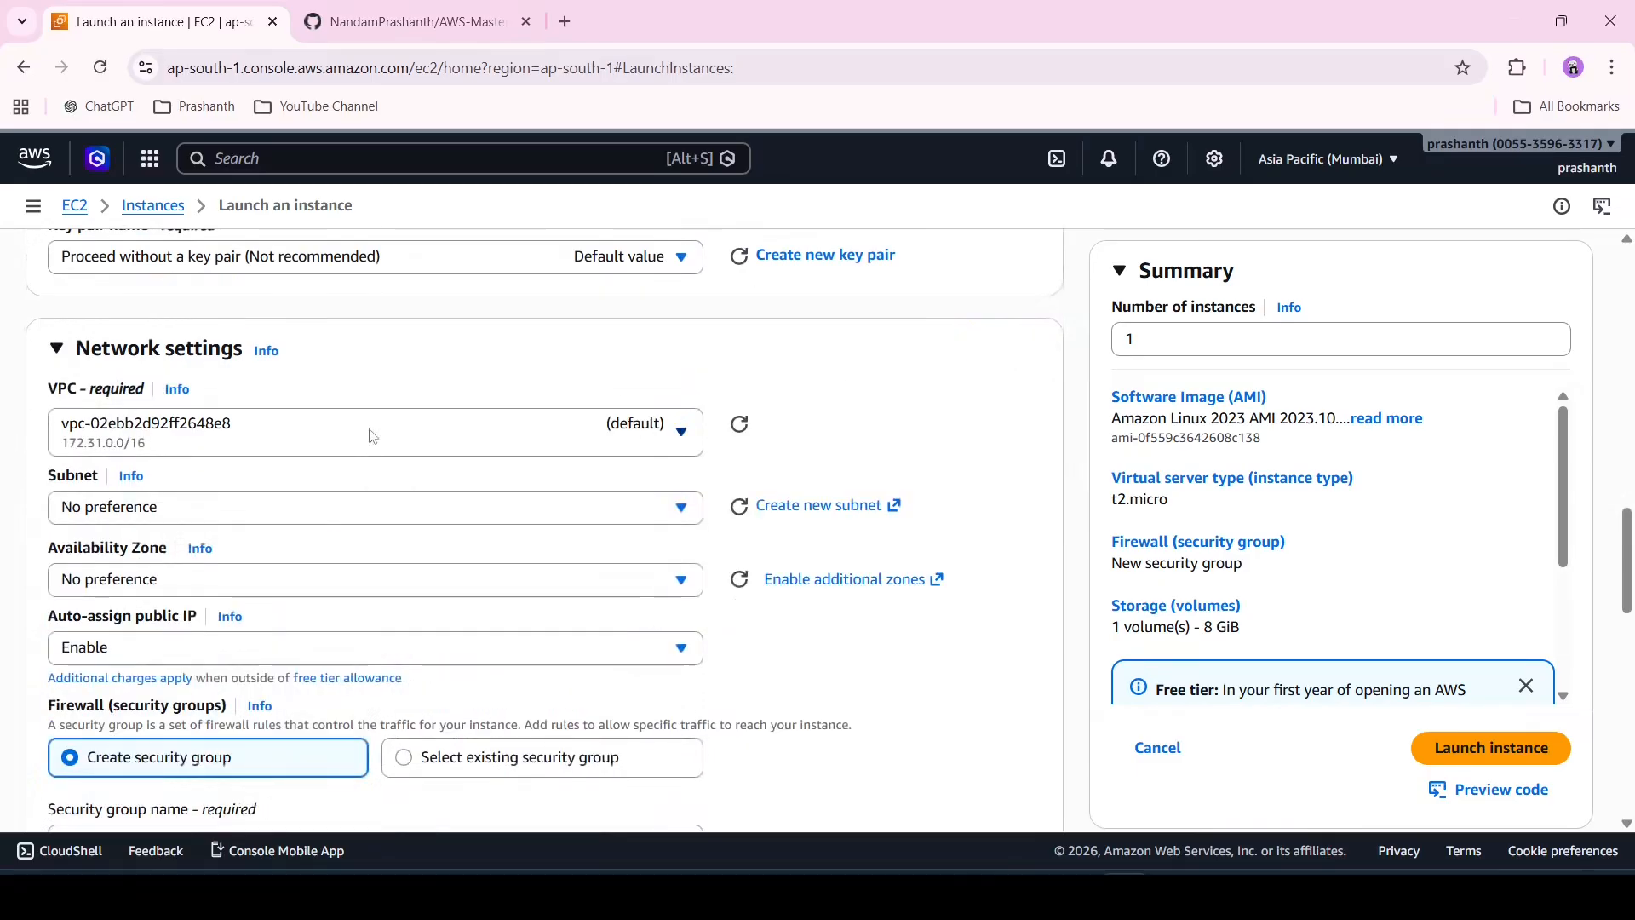
left_click(385, 435)
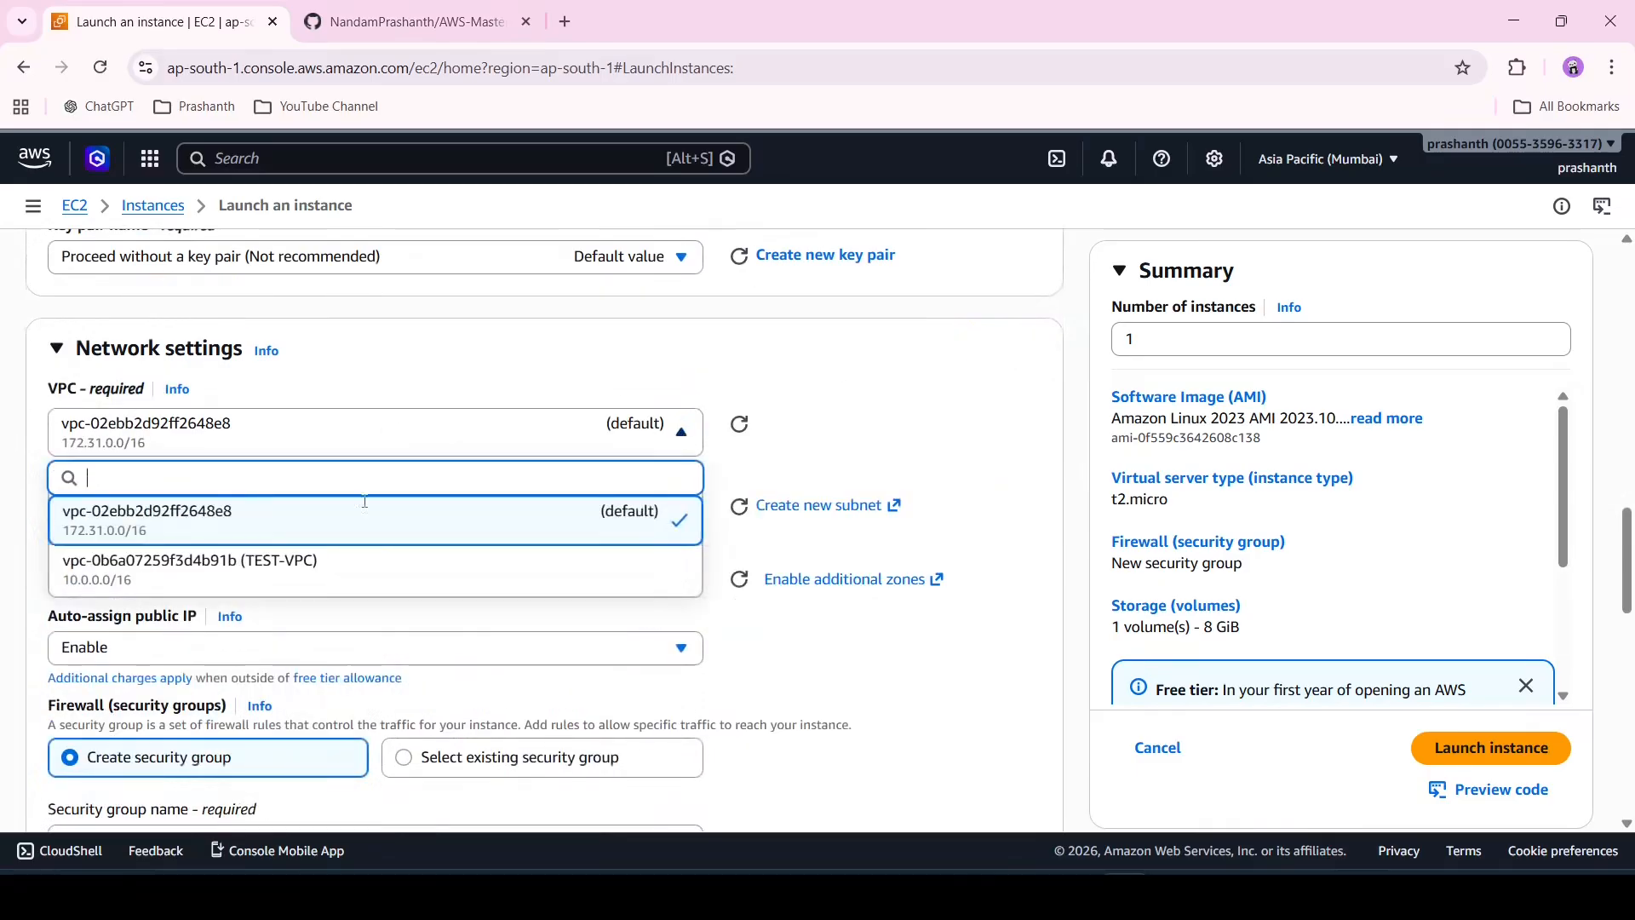
left_click(390, 574)
left_click(498, 533)
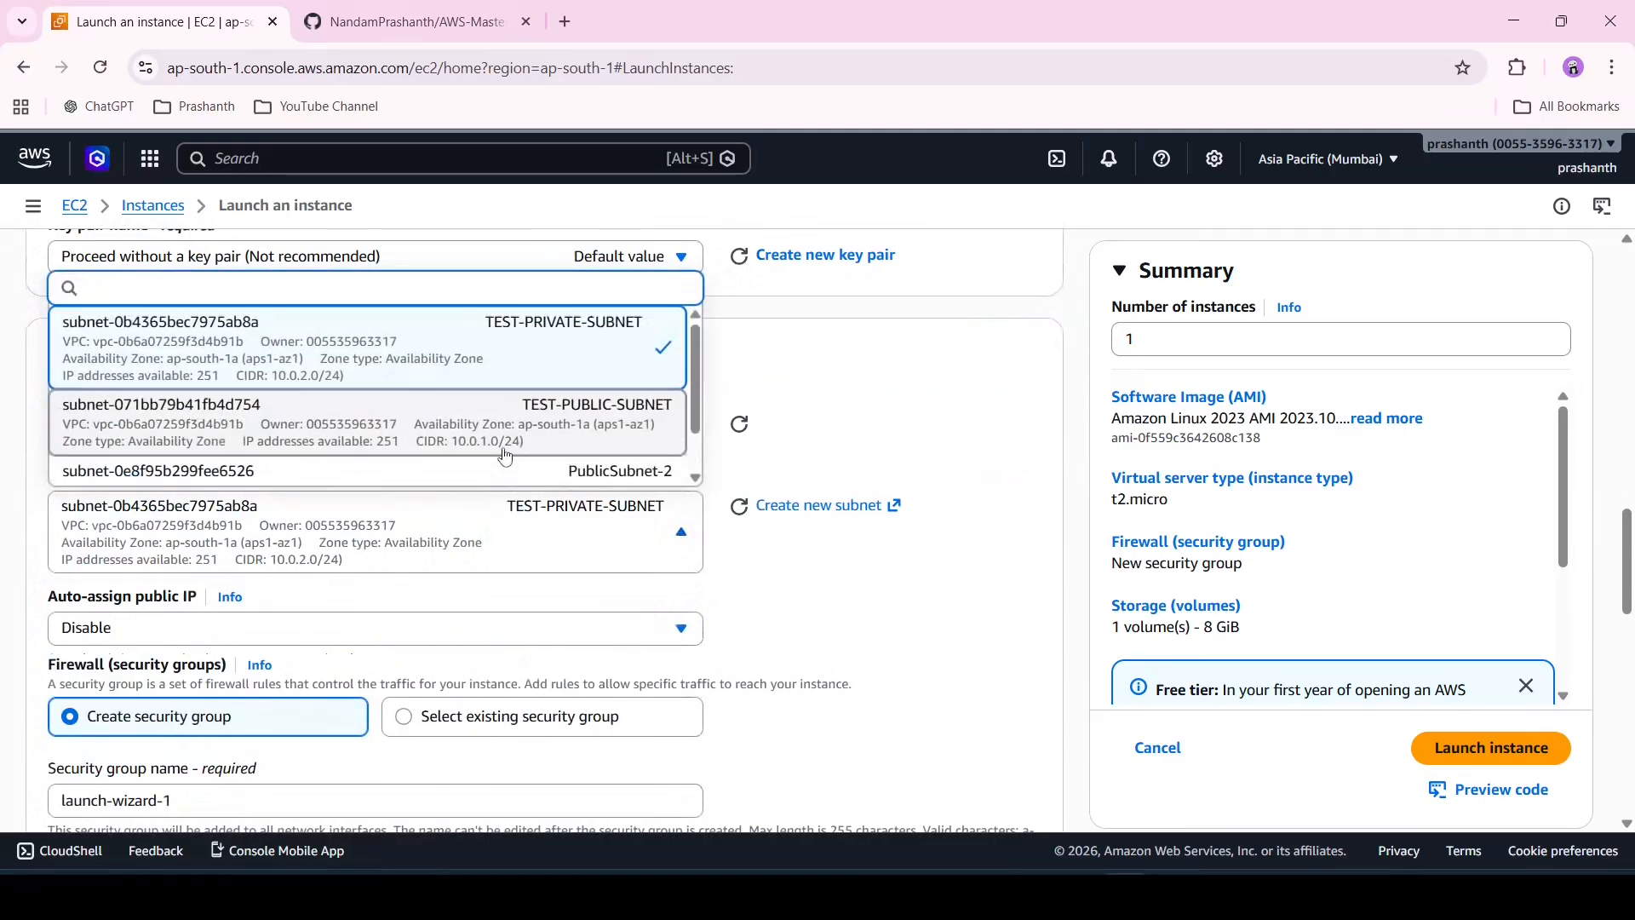
left_click(505, 451)
left_click(493, 629)
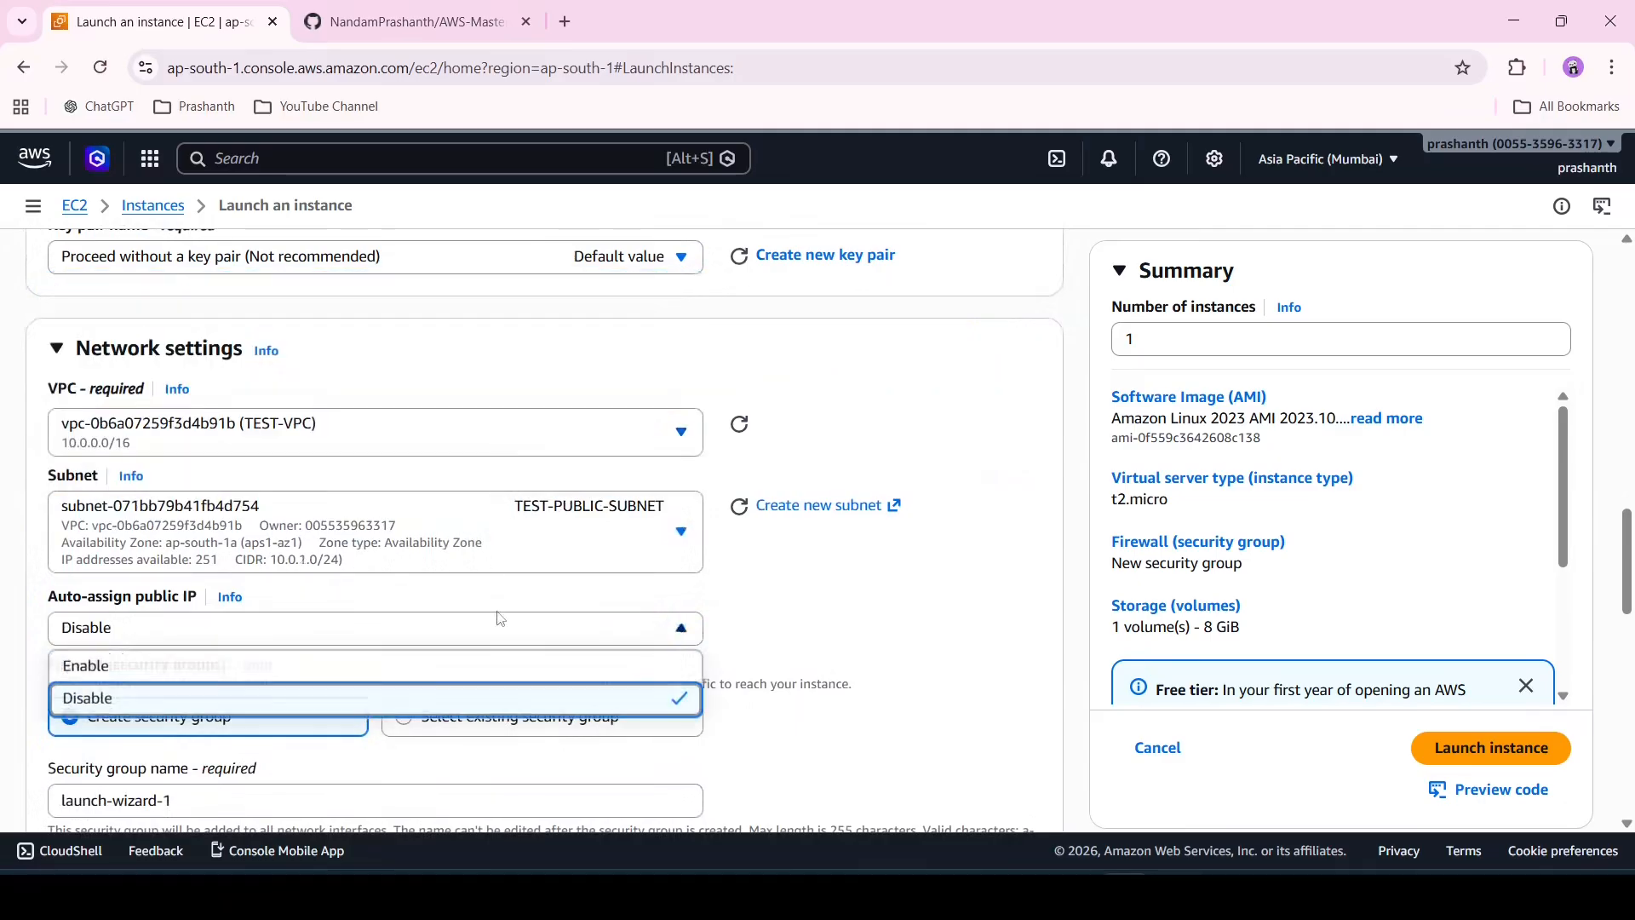
left_click(474, 672)
- Assign the existing security group TEST-SG to the instance
left_click(489, 747)
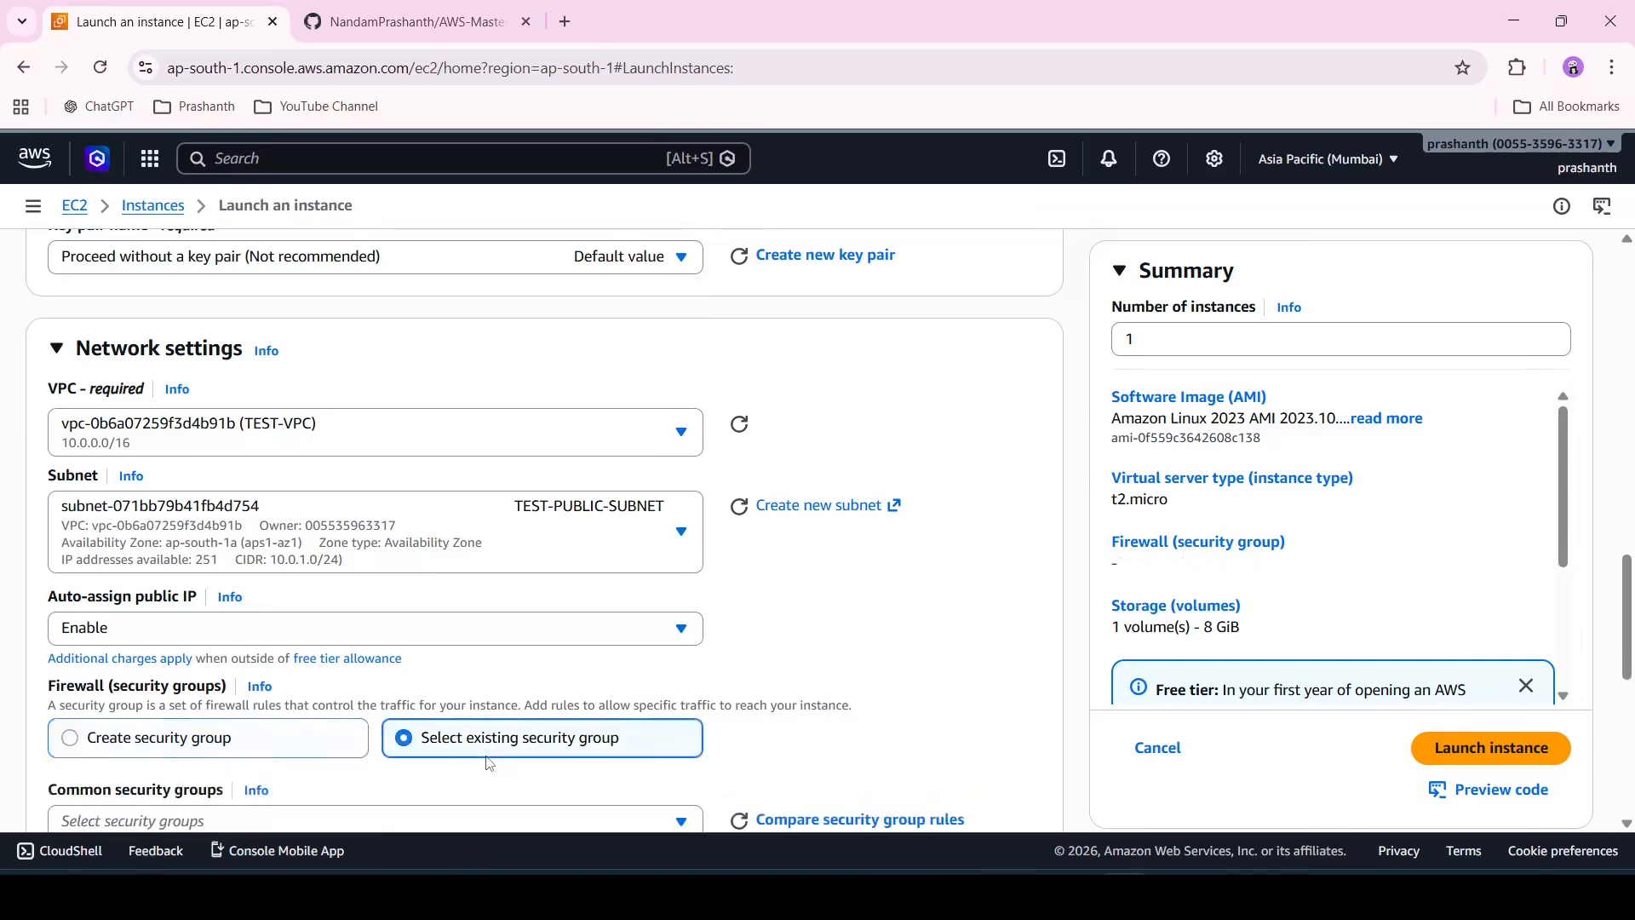
scroll(528, 647, "down", 3)
left_click(554, 578)
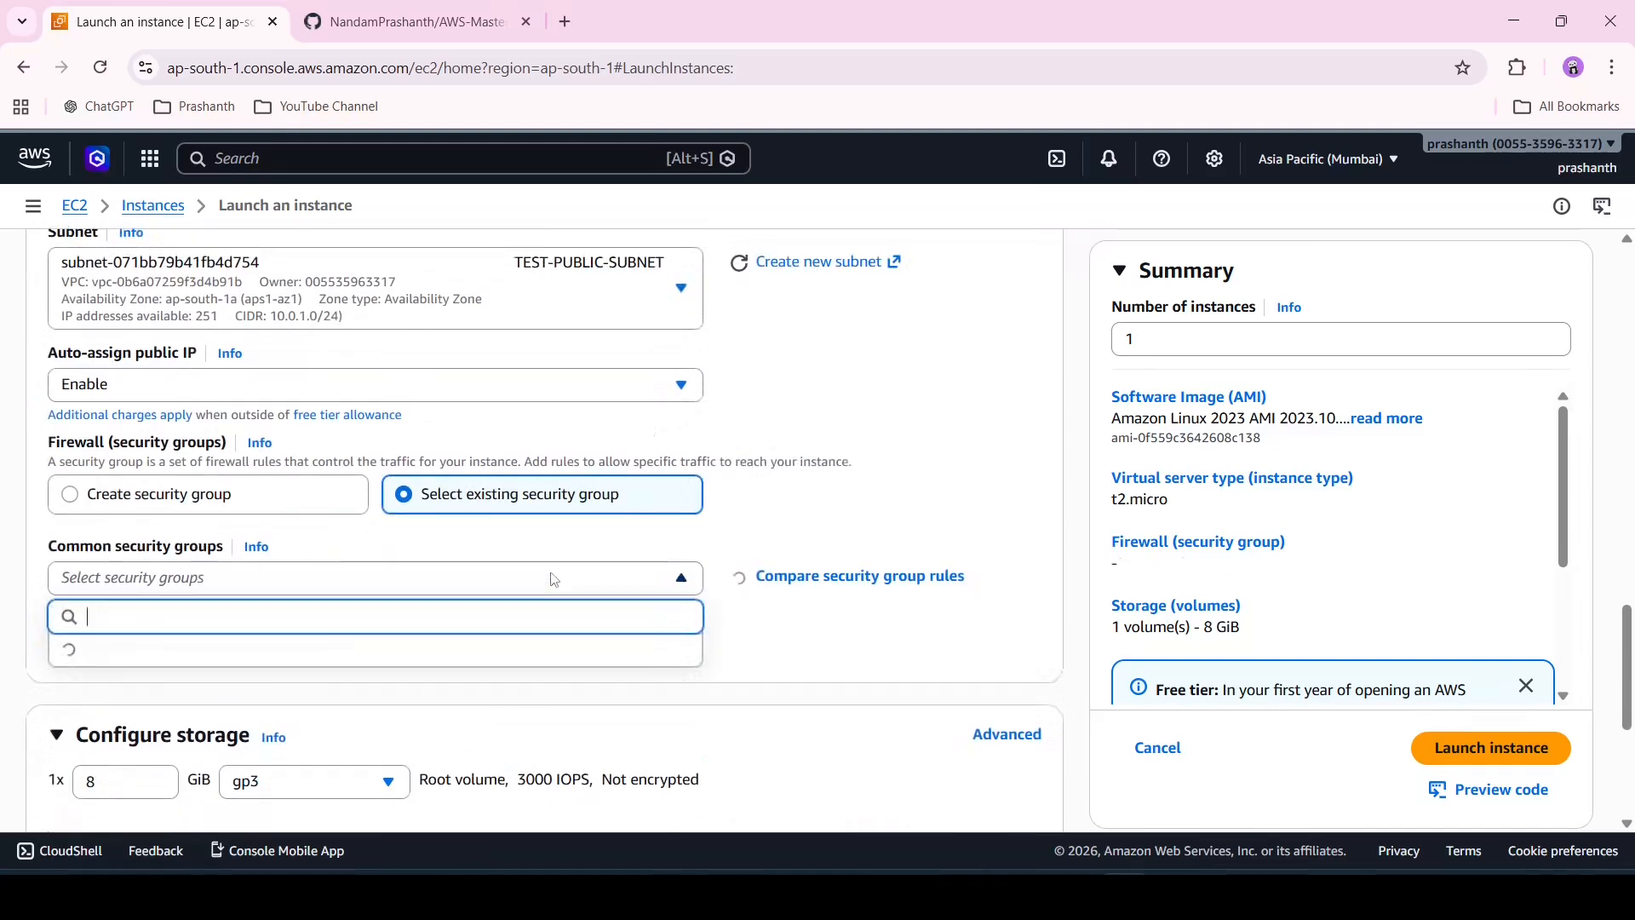
left_click(434, 652)
- Expand the instance's advanced details as far as User data and copy the whole httpd bootstrap script from Notepad
scroll(434, 639, "down", 5)
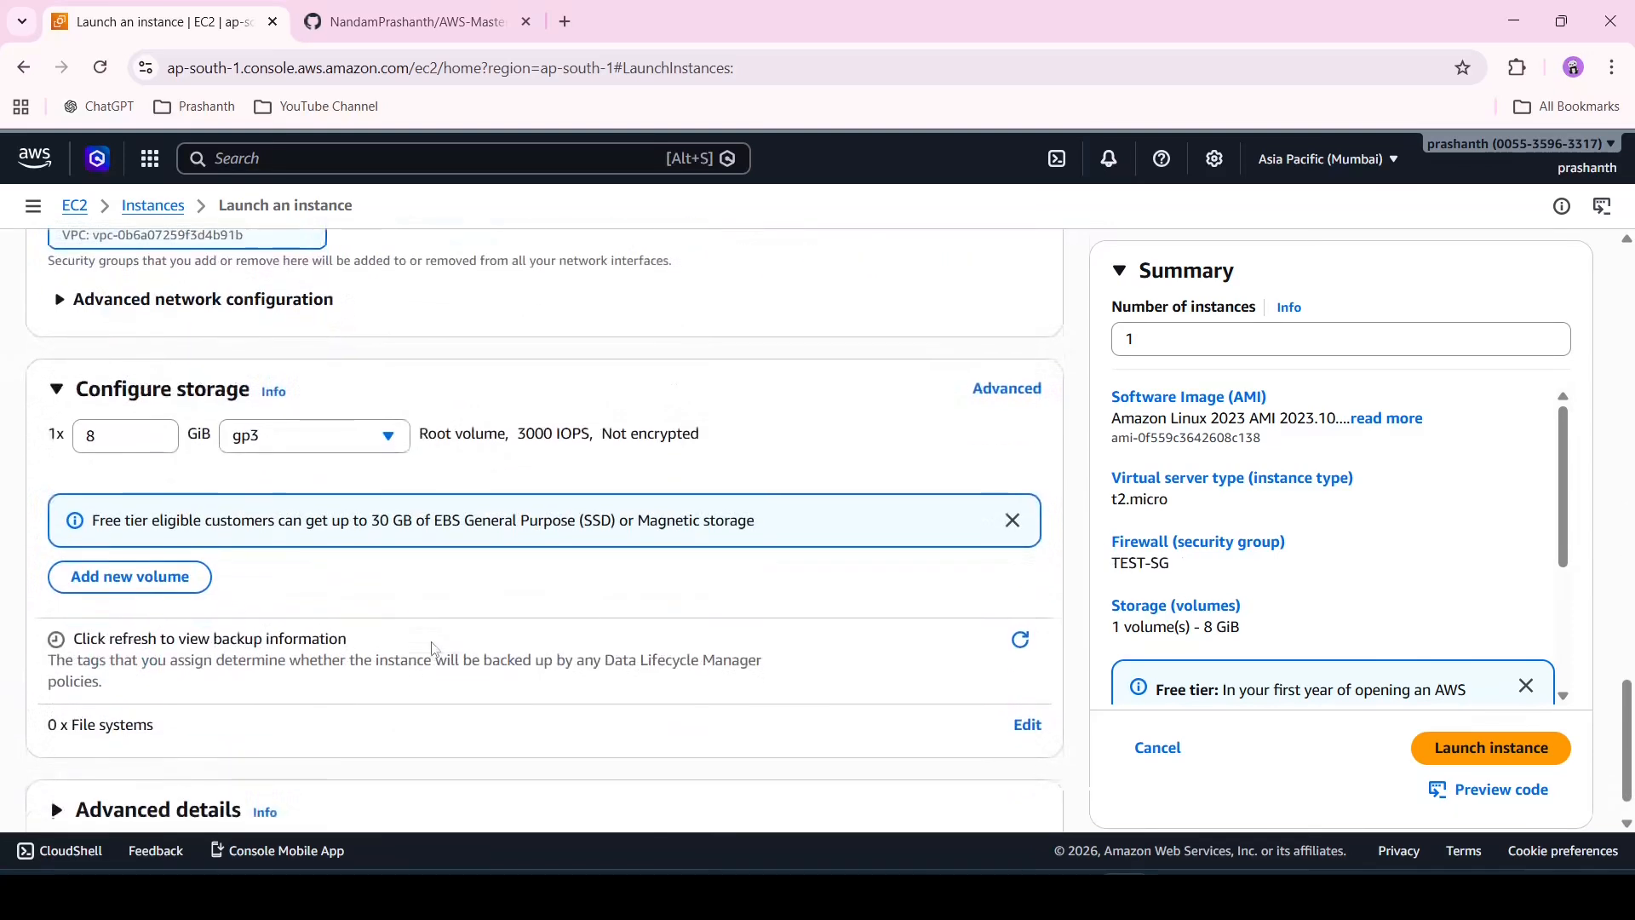
left_click(137, 758)
scroll(138, 773, "down", 15)
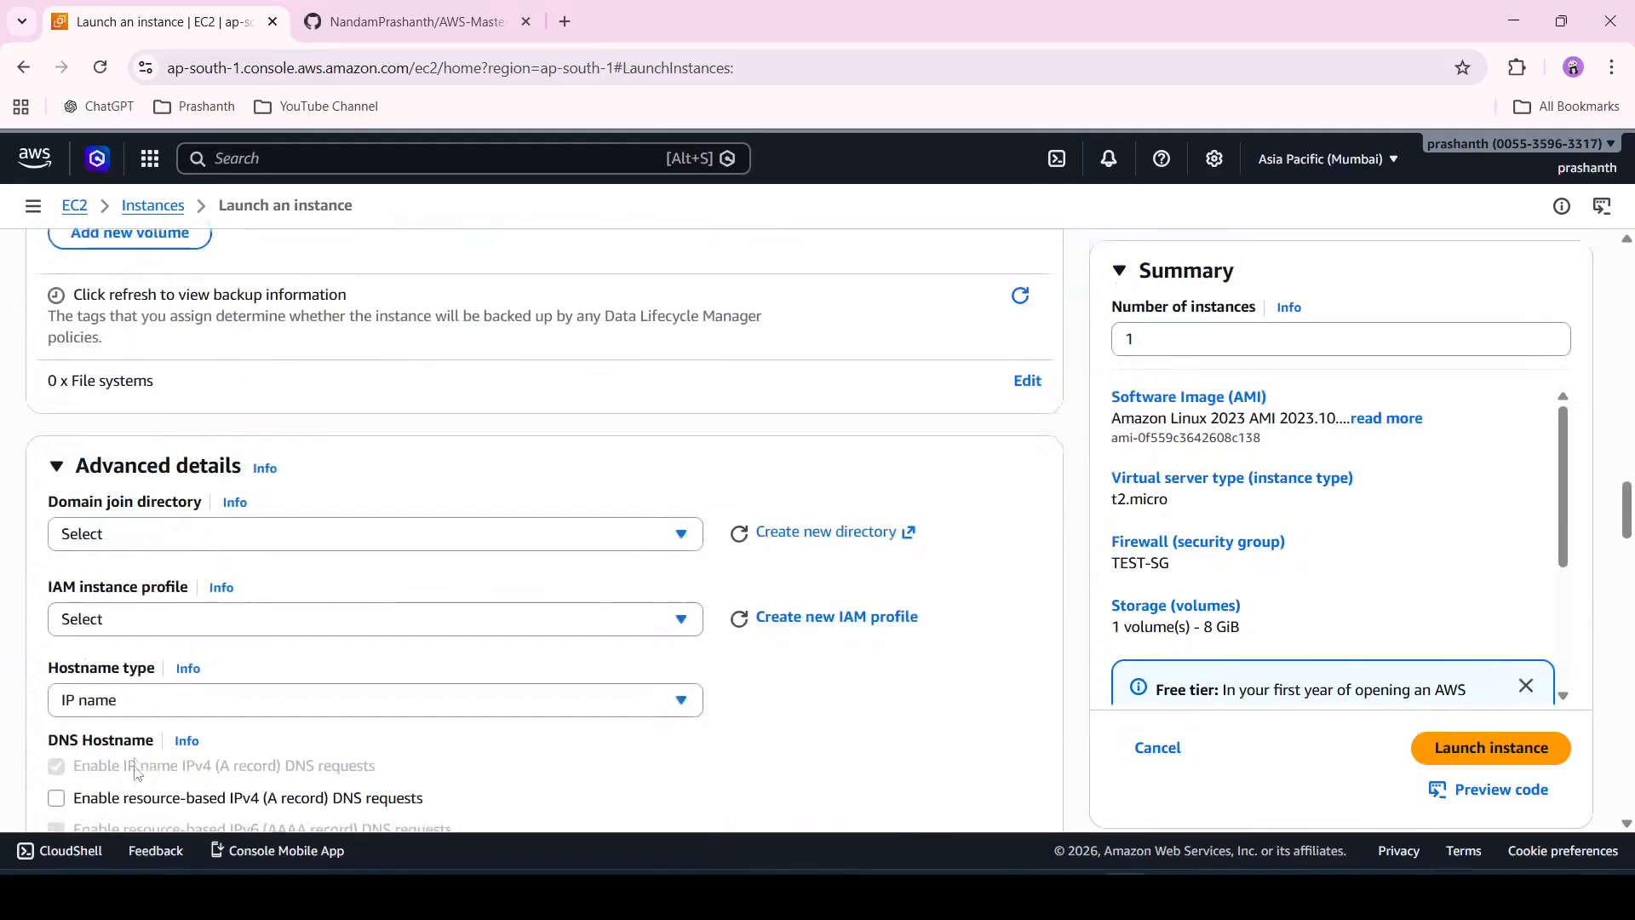
scroll(138, 773, "down", 15)
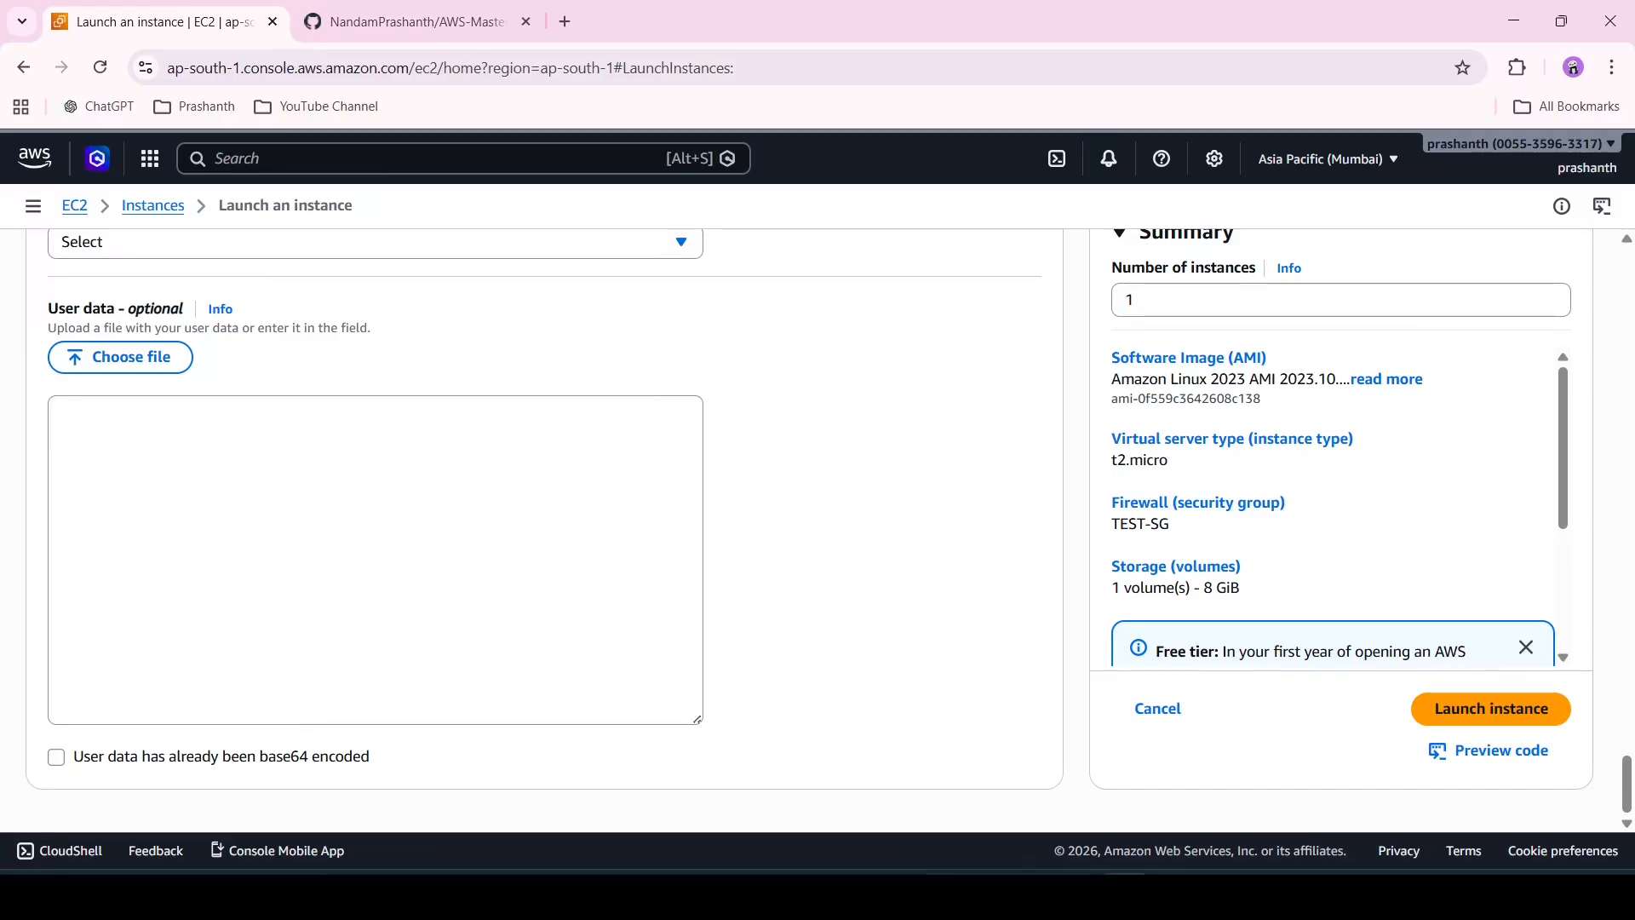
left_click(1080, 894)
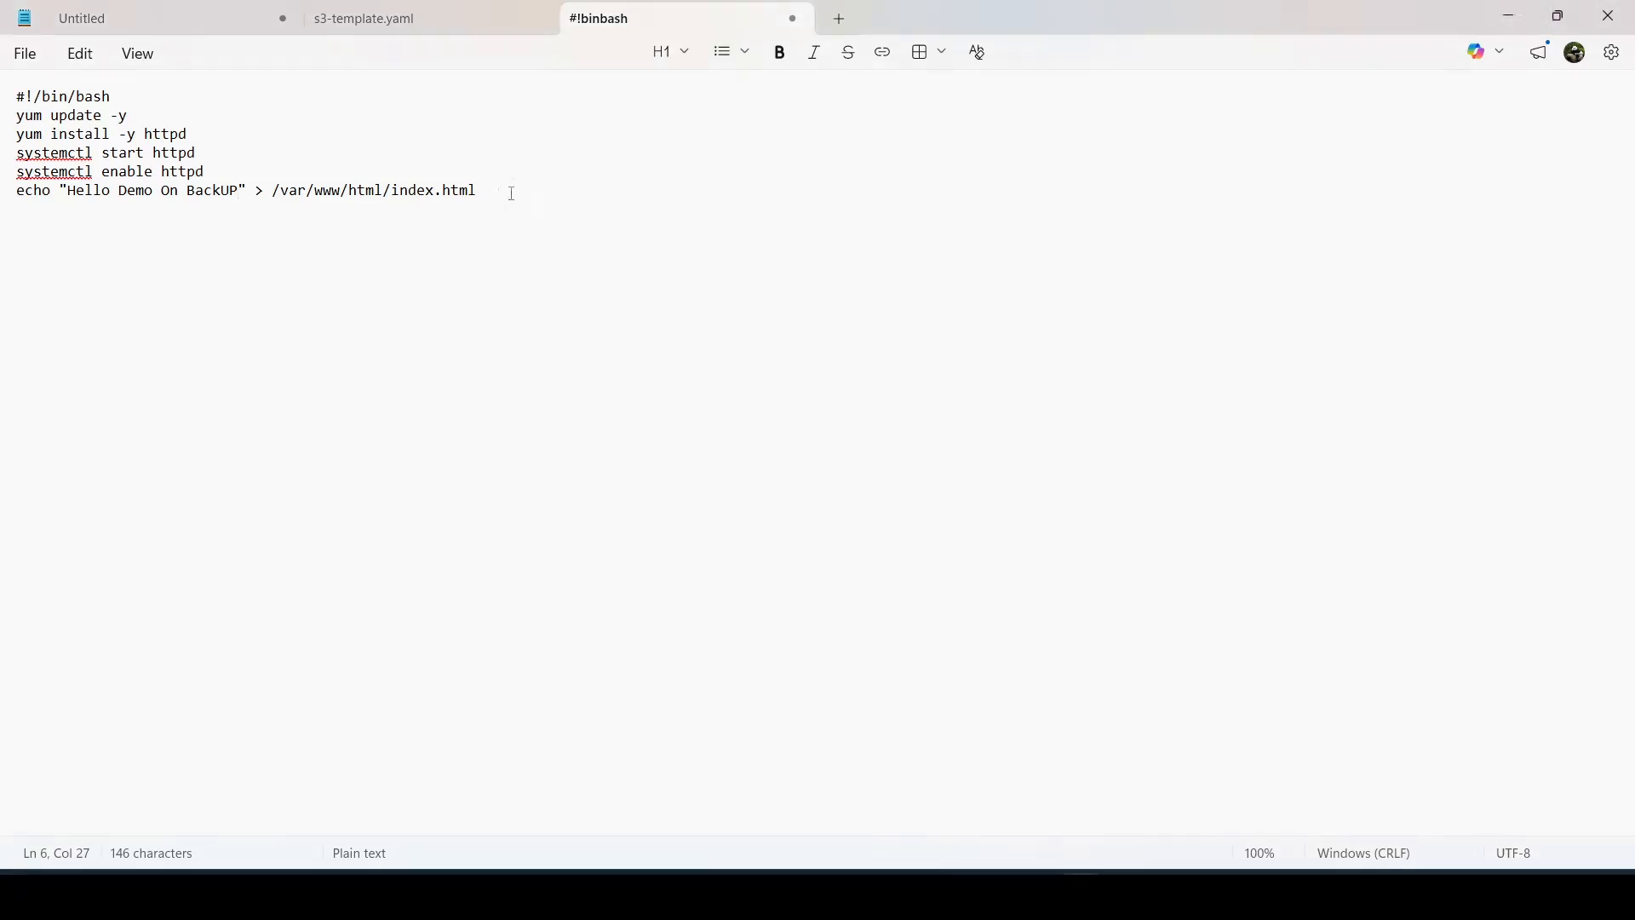
left_click_drag(501, 189, 2, 111)
key("ctrl+c")
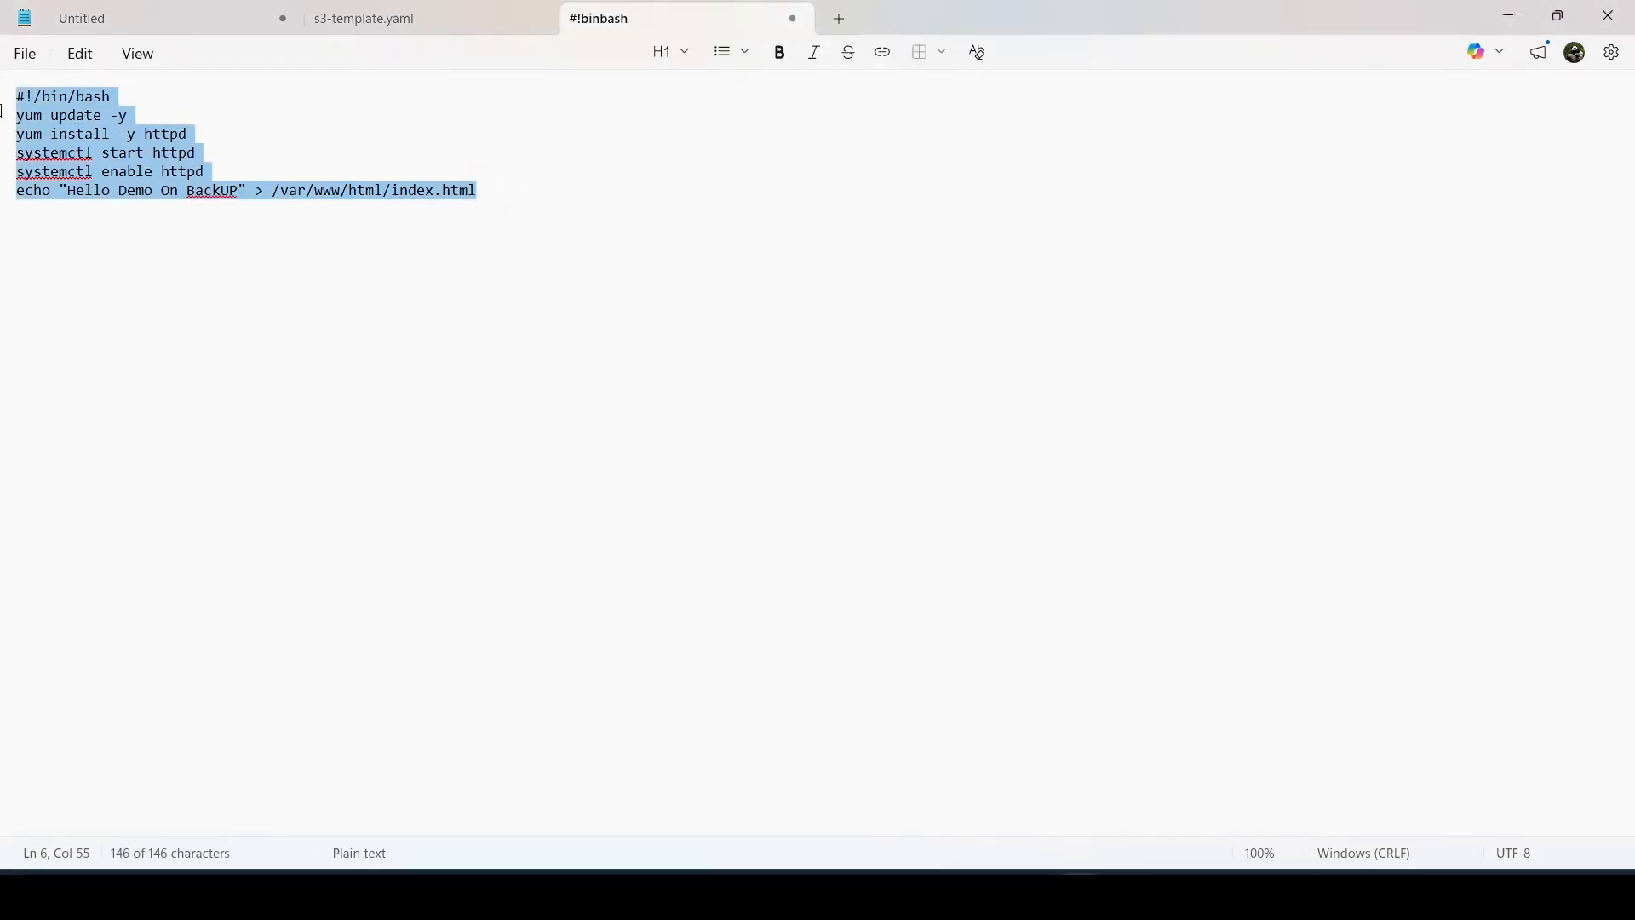
- Return to the browser, paste the bootstrap script into User data and launch the instance
left_click(112, 134)
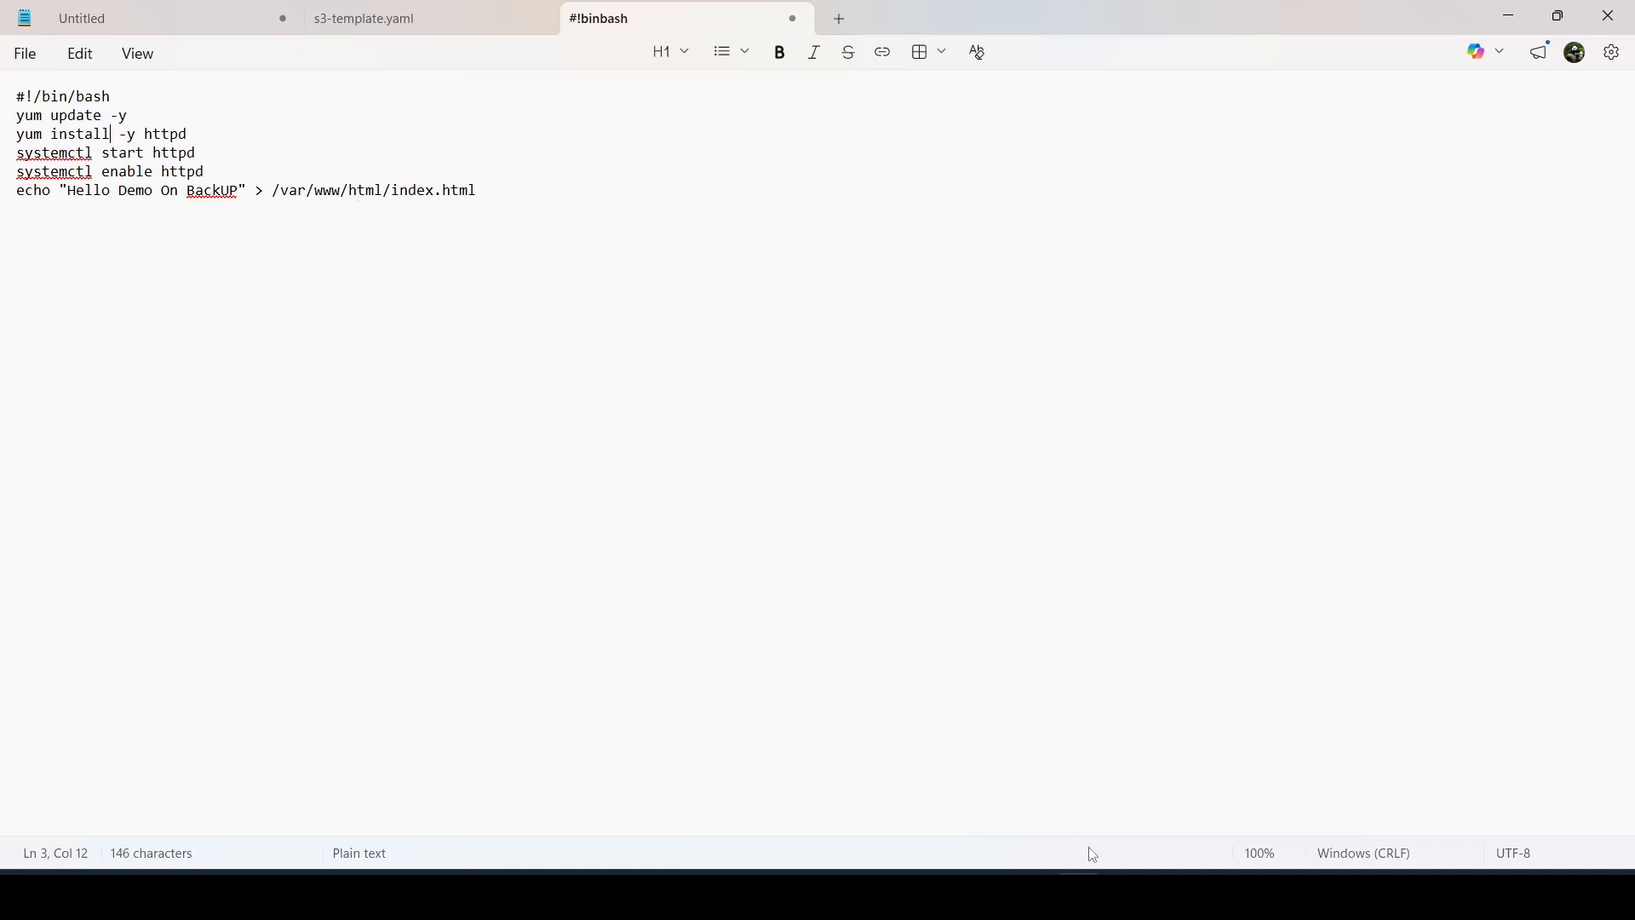
key("alt+Tab")
left_click(470, 526)
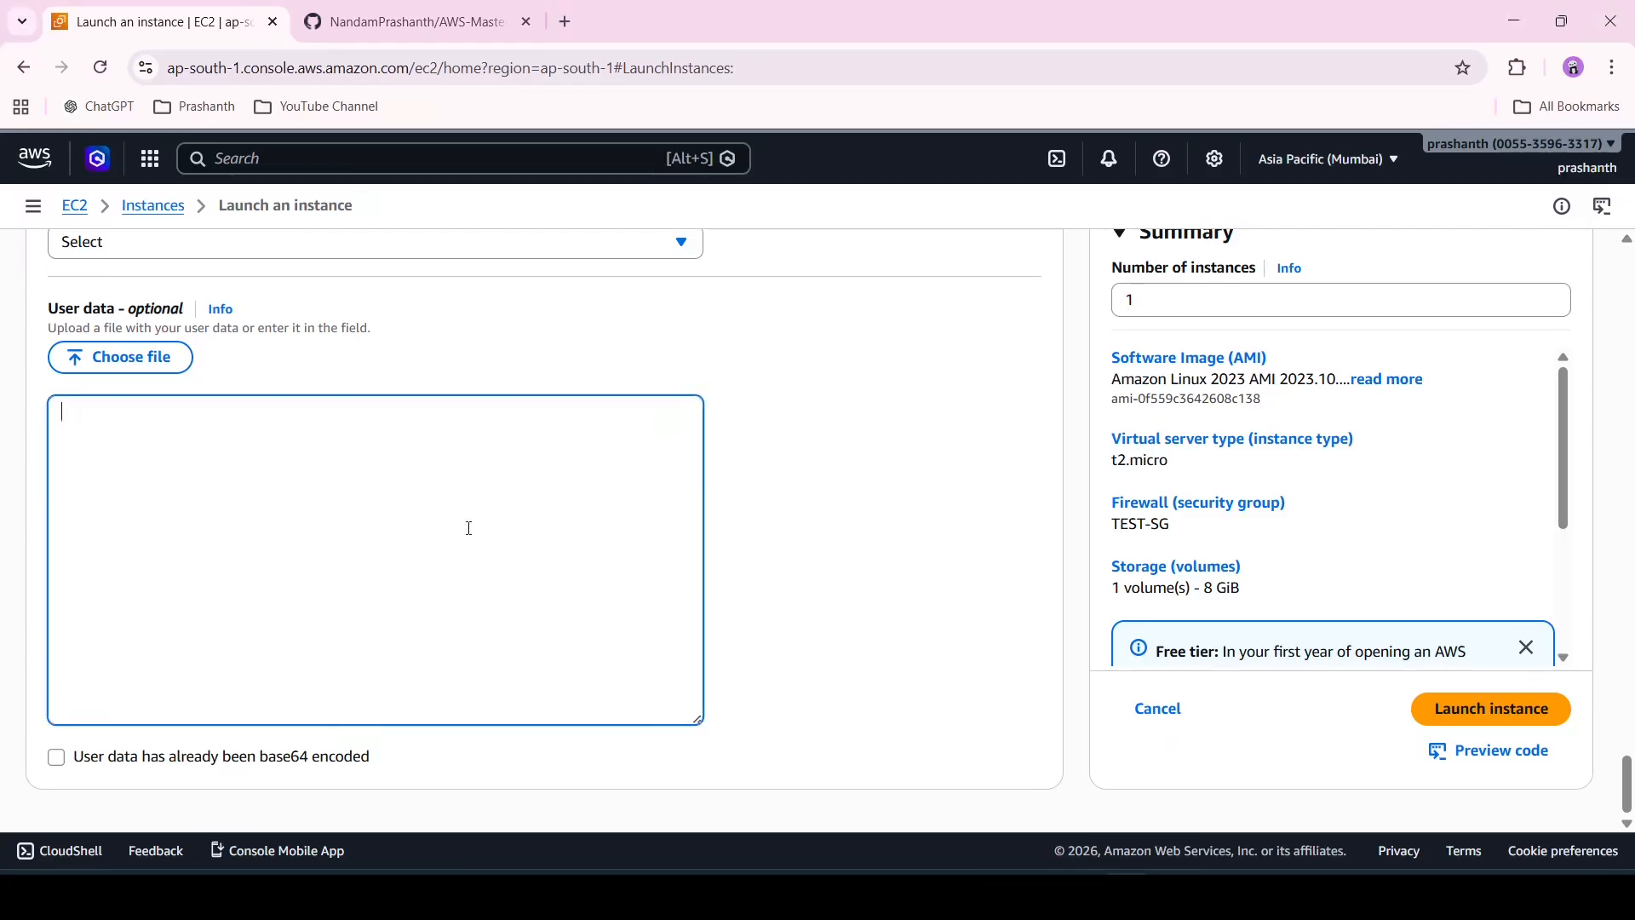
key("ctrl+v")
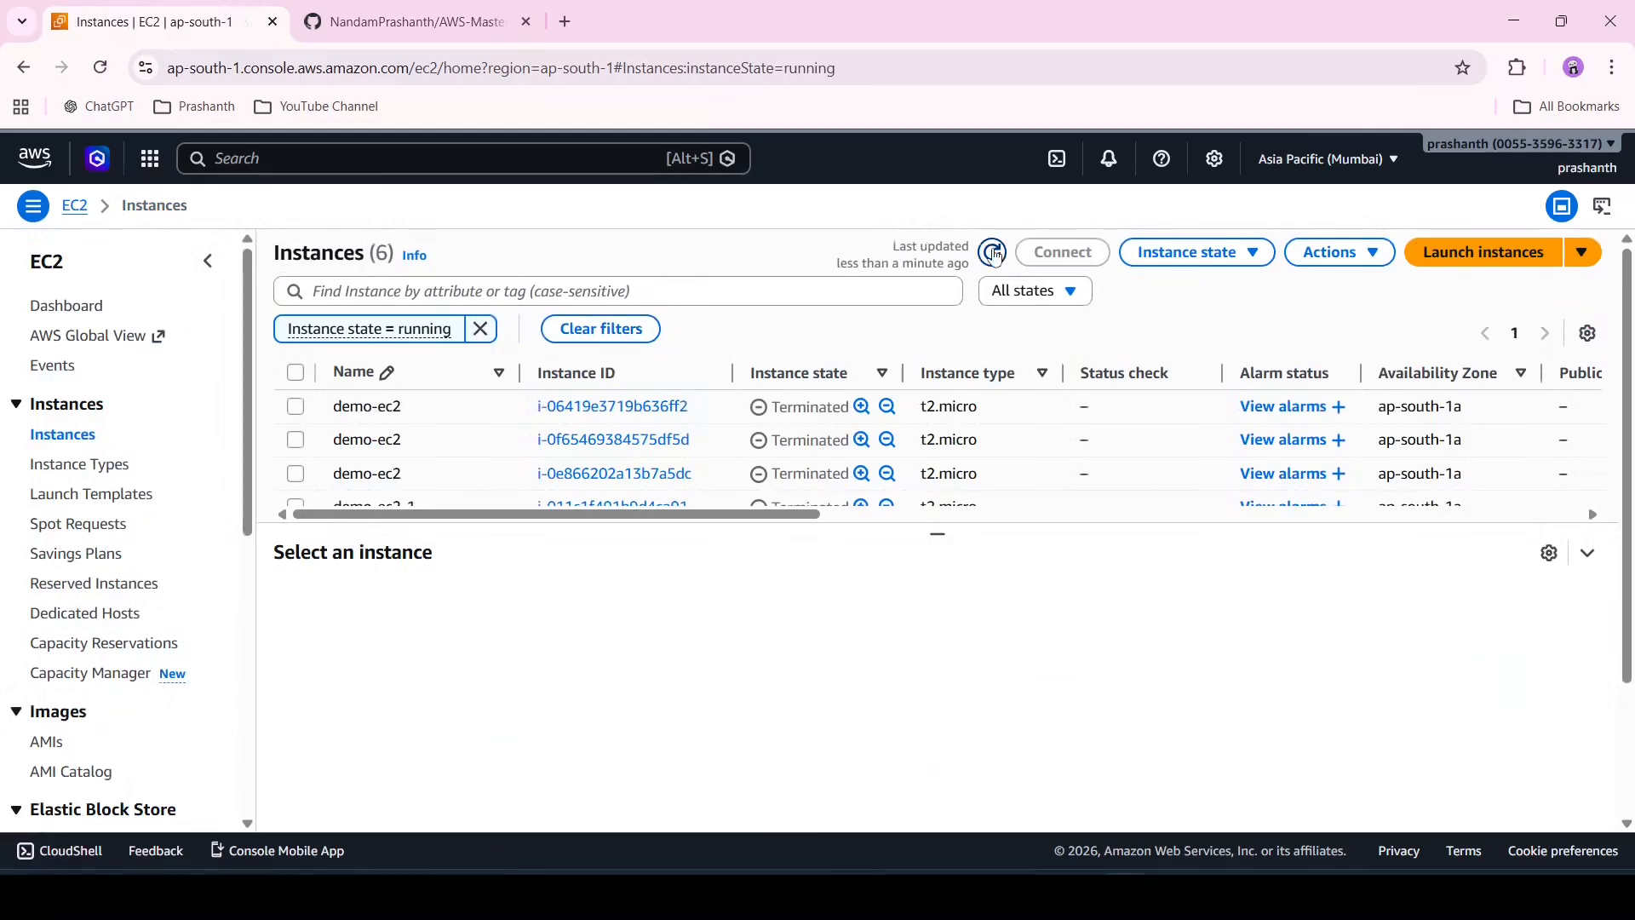
left_click(993, 253)
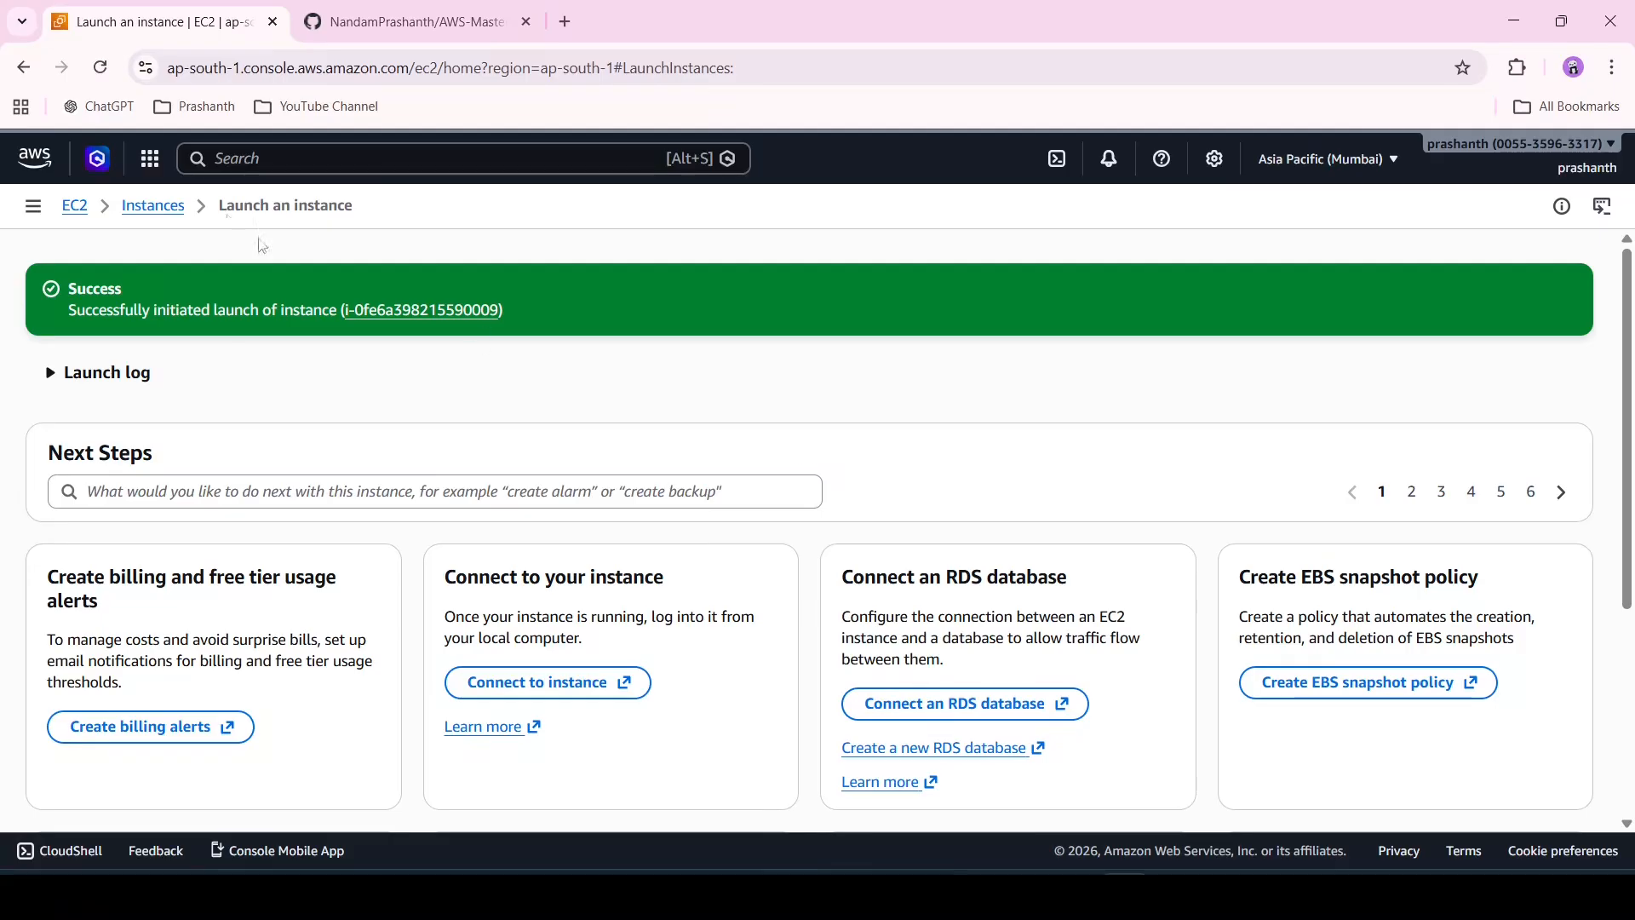
- Go back to the instances list, refresh it and open the details of the ec2-backup instance
left_click(167, 211)
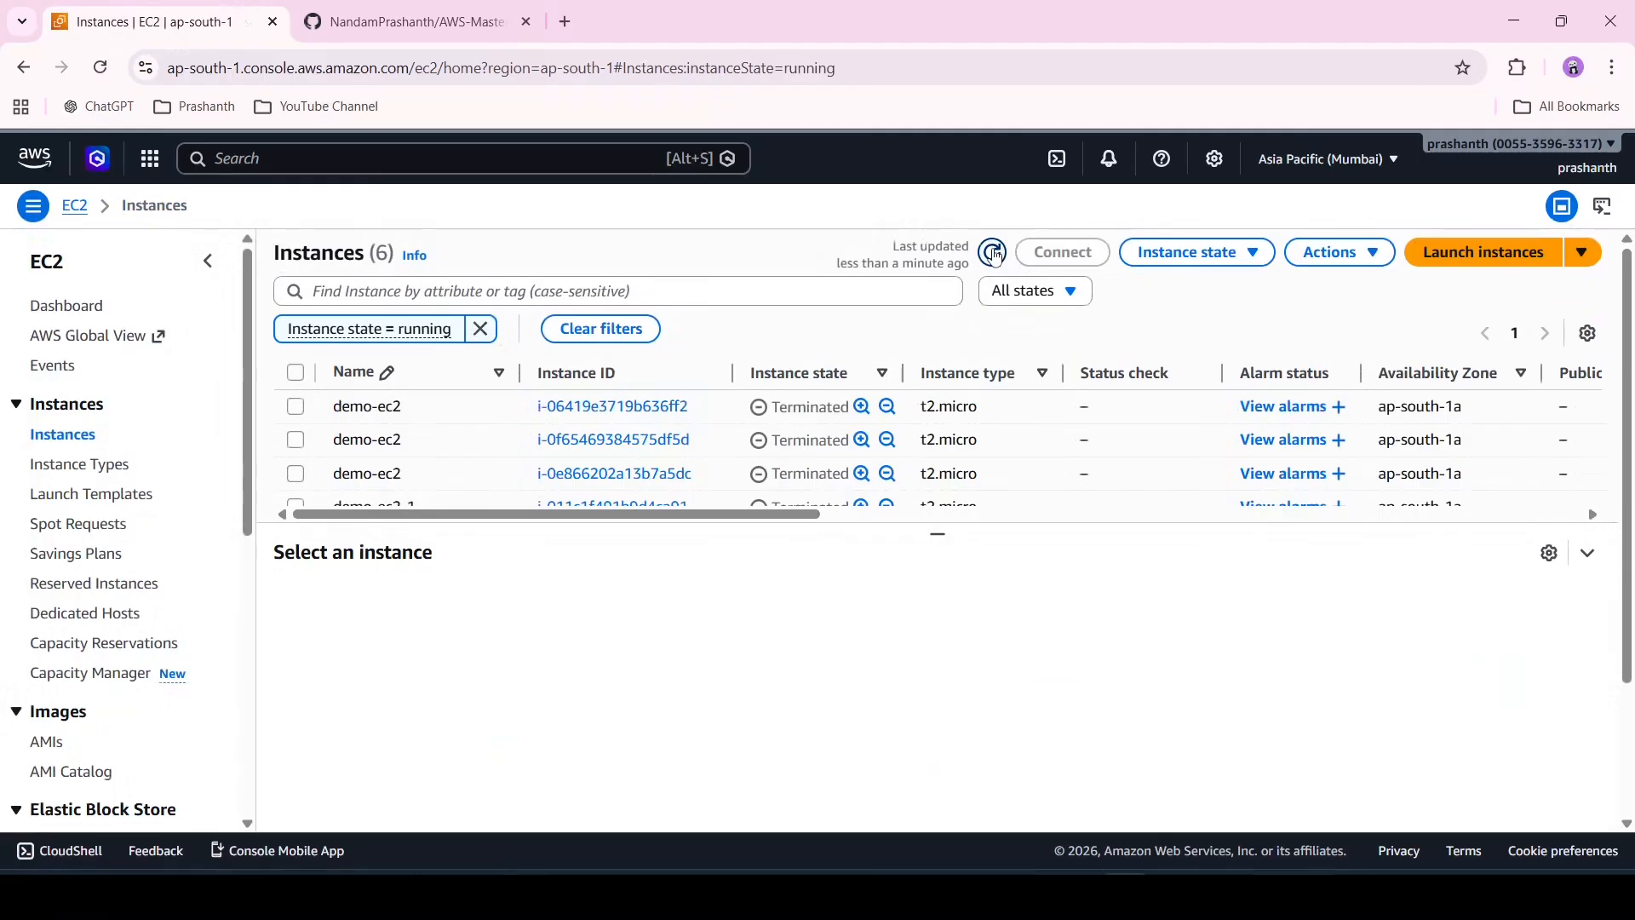
left_click(993, 253)
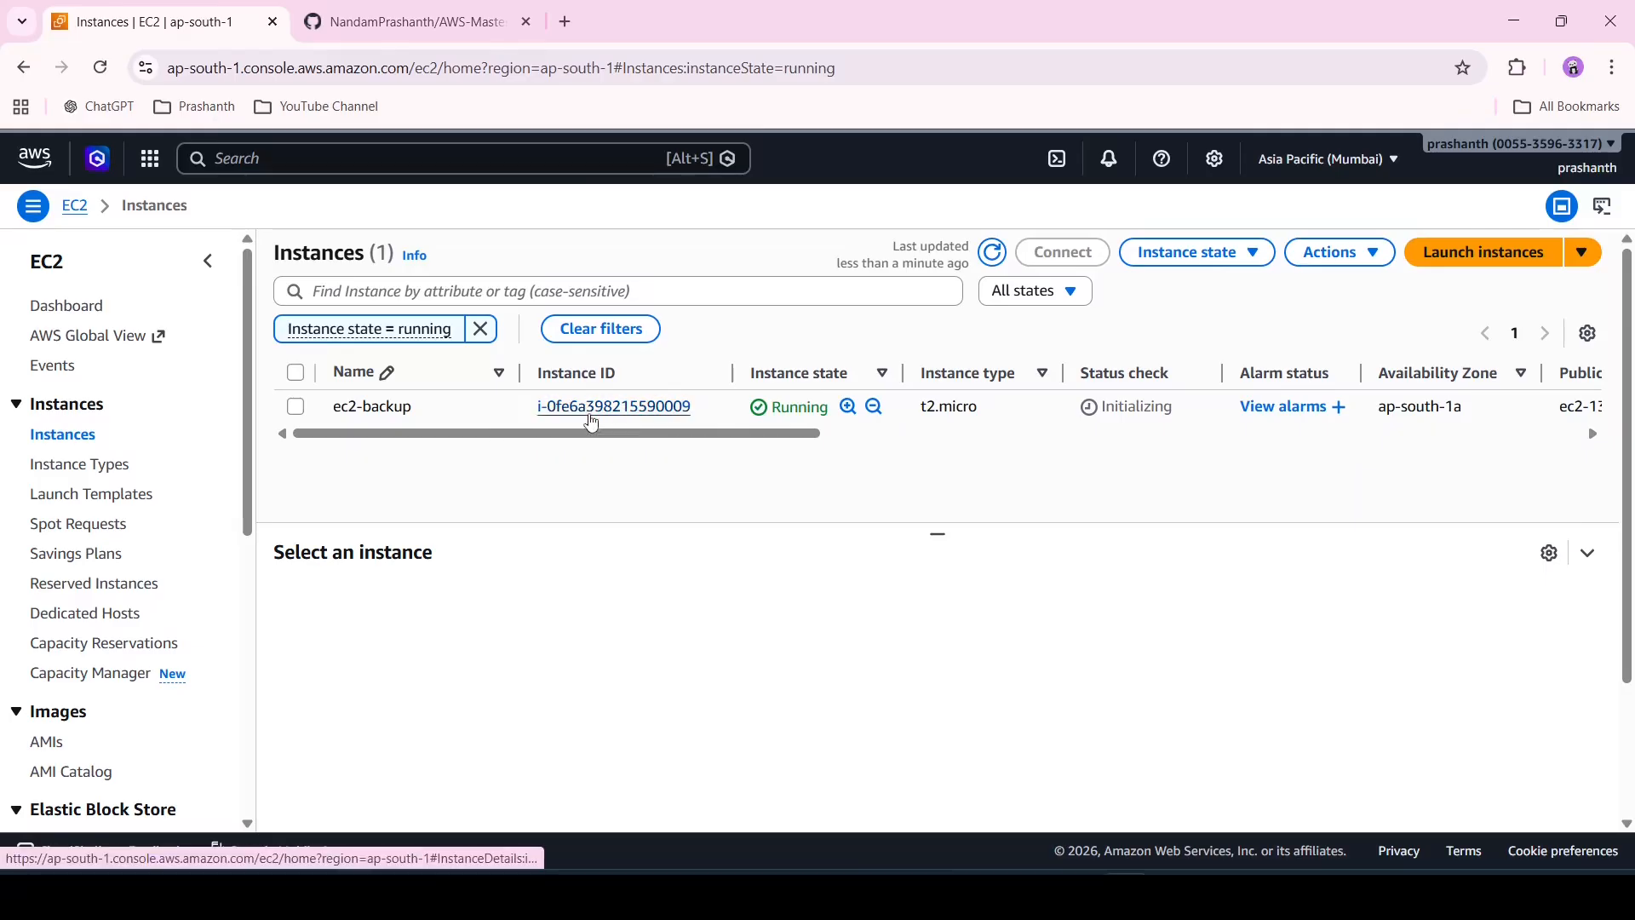
left_click(596, 408)
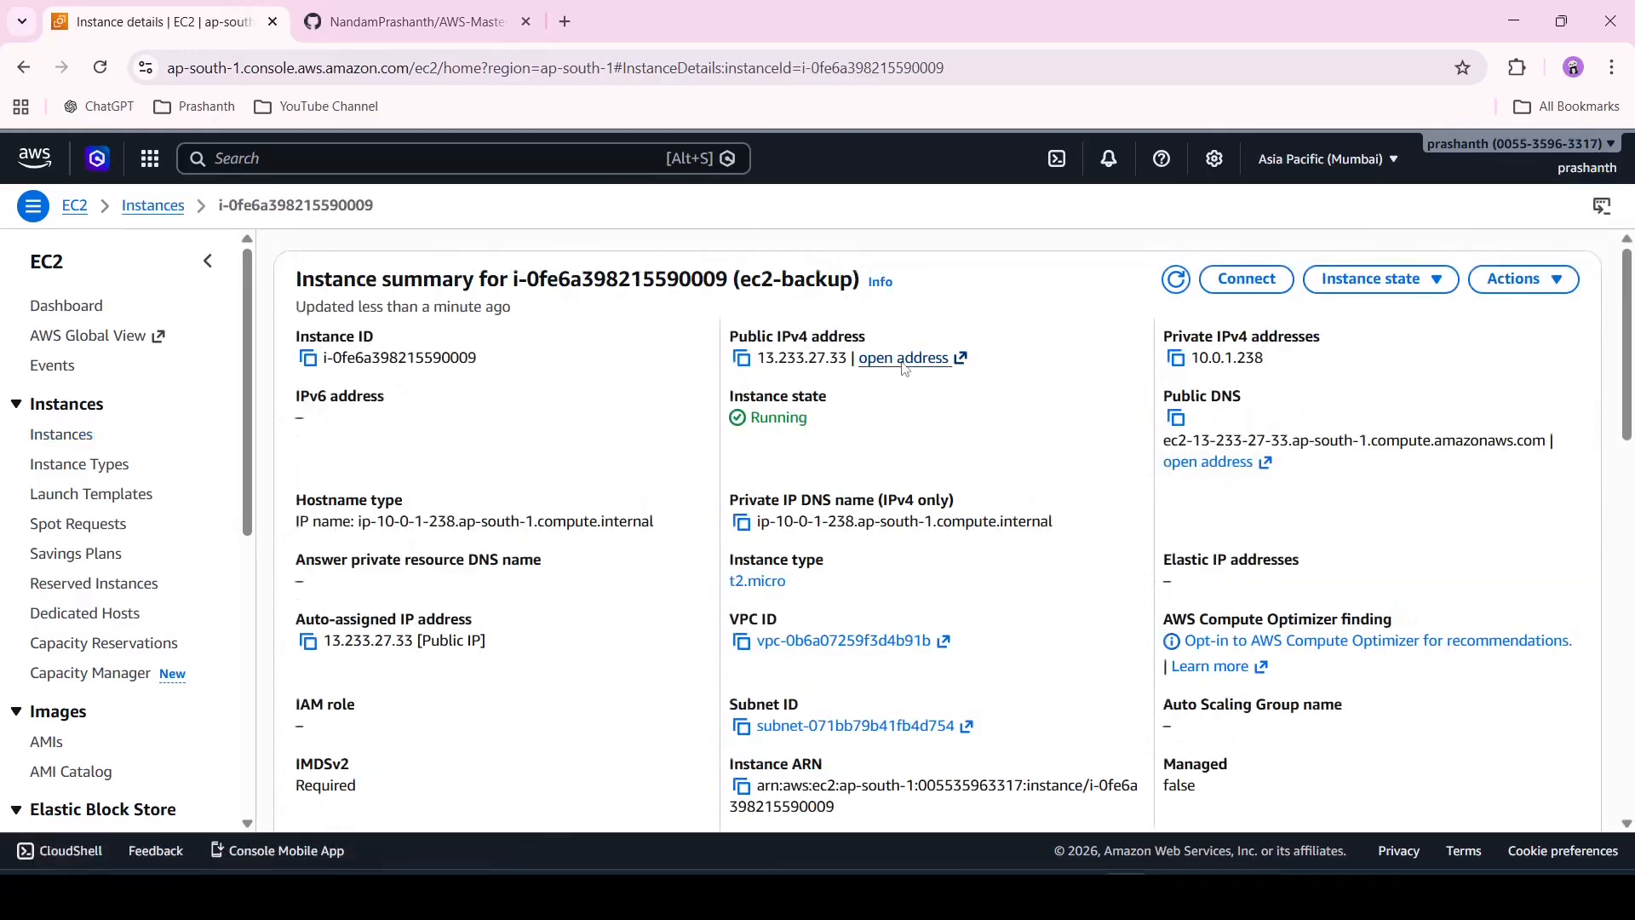
- Open the instance's public IPv4 address 13.233.27.33 in a new tab over plain HTTP to check its web page
left_click(903, 364)
left_click(609, 72)
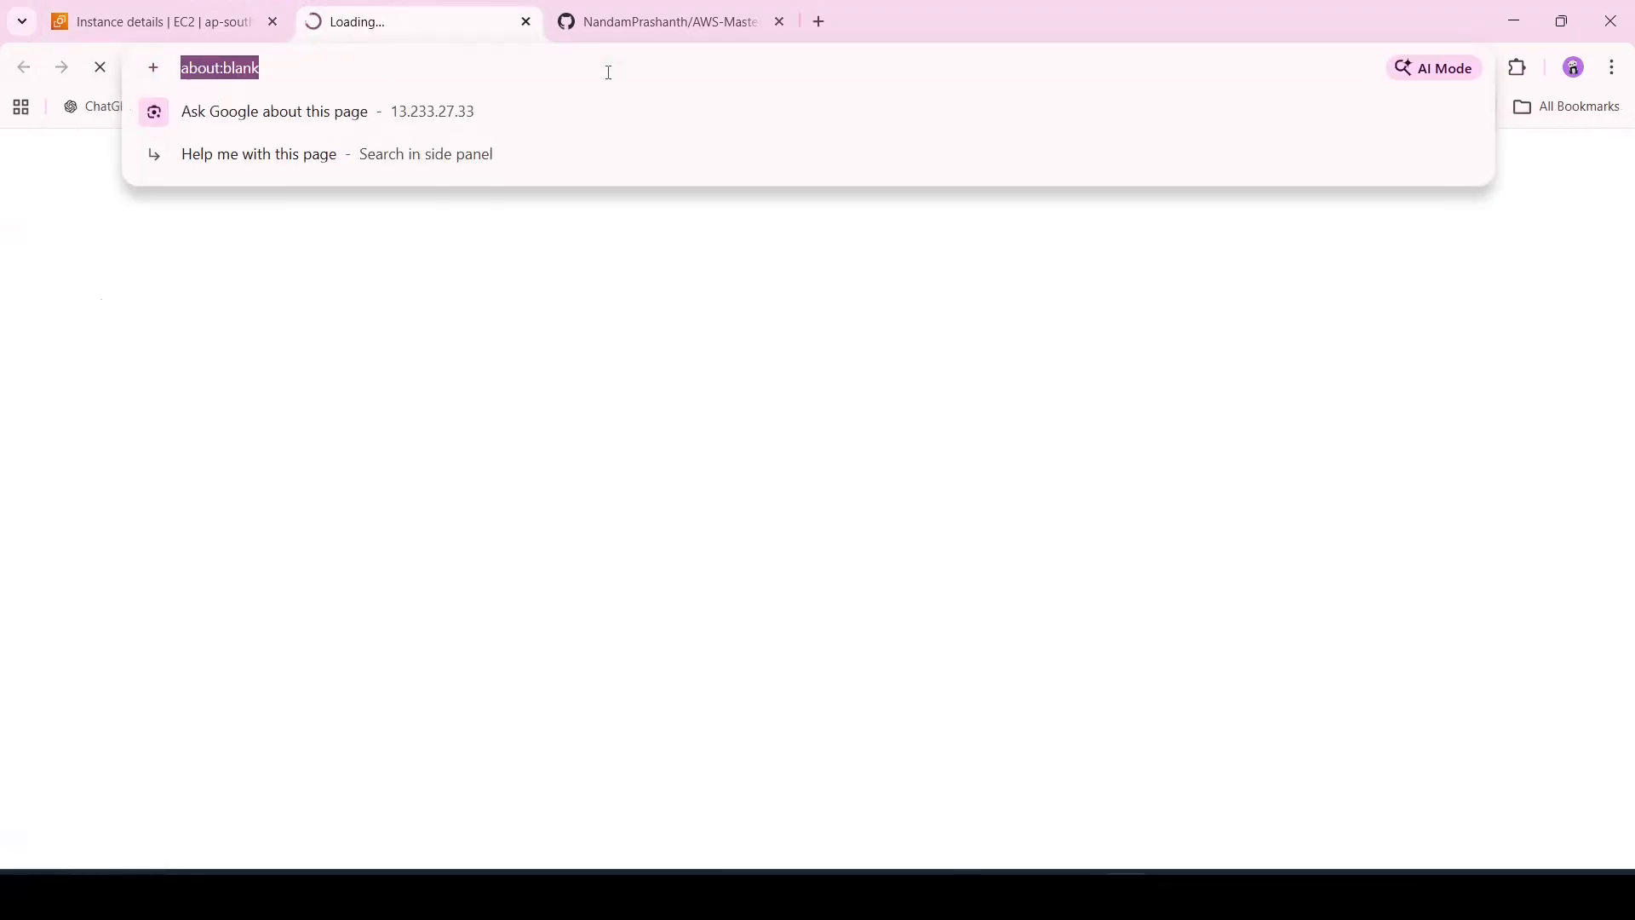
left_click(217, 68)
key("BackSpace")
key("Return")
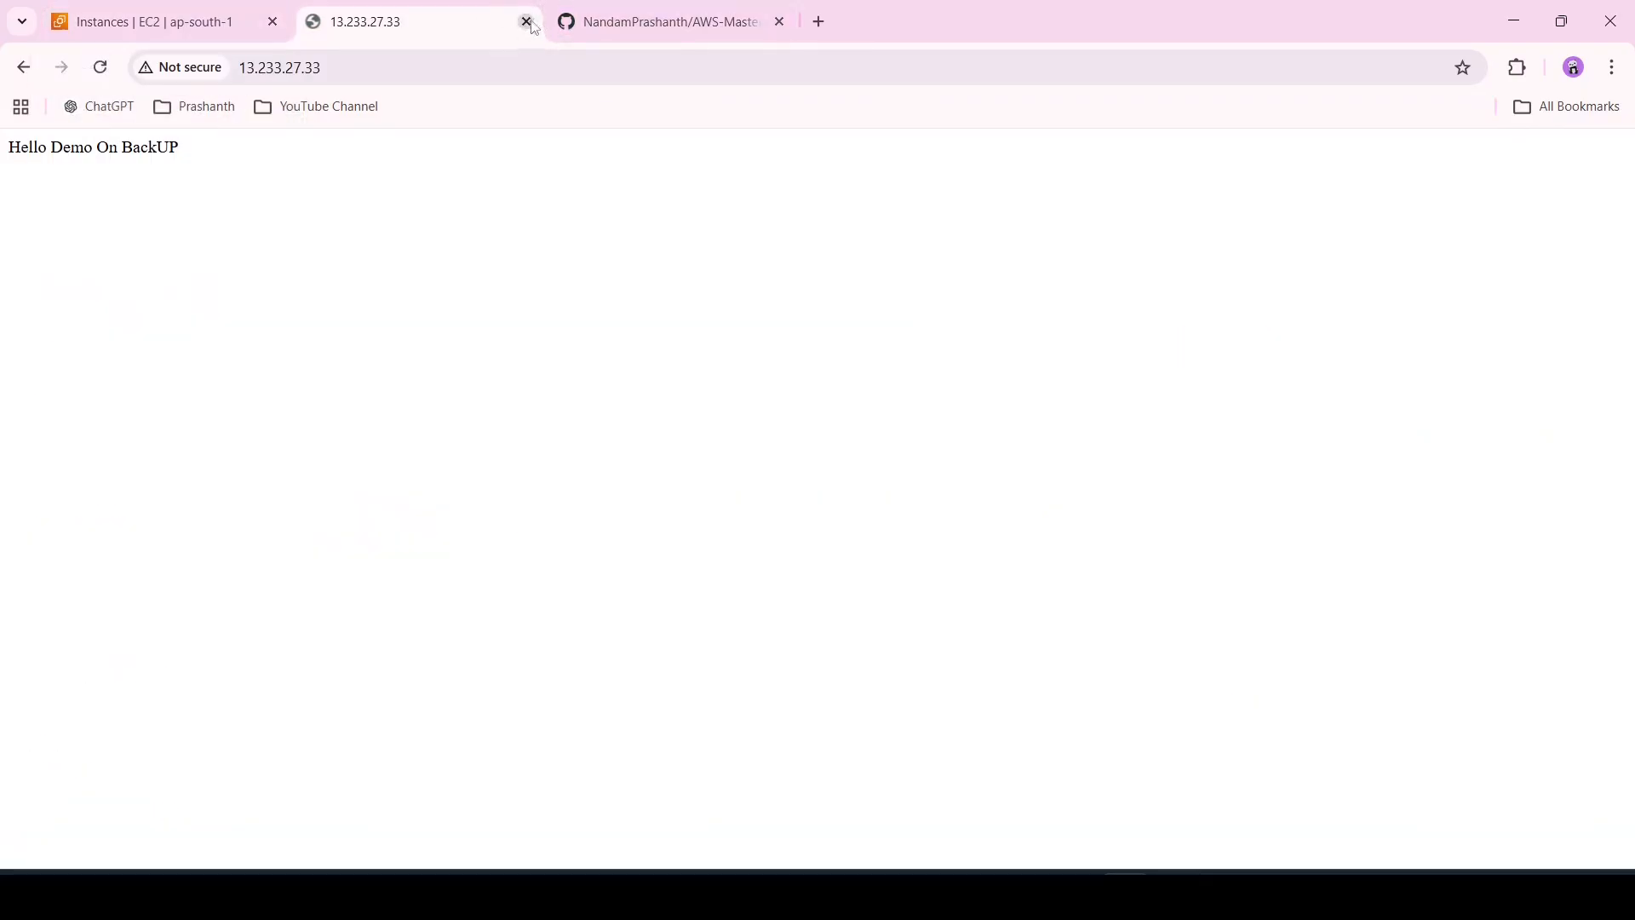
- Close the tab with the instance's web page and duplicate the EC2 Instances tab
left_click(527, 22)
left_click(198, 23)
right_click(197, 23)
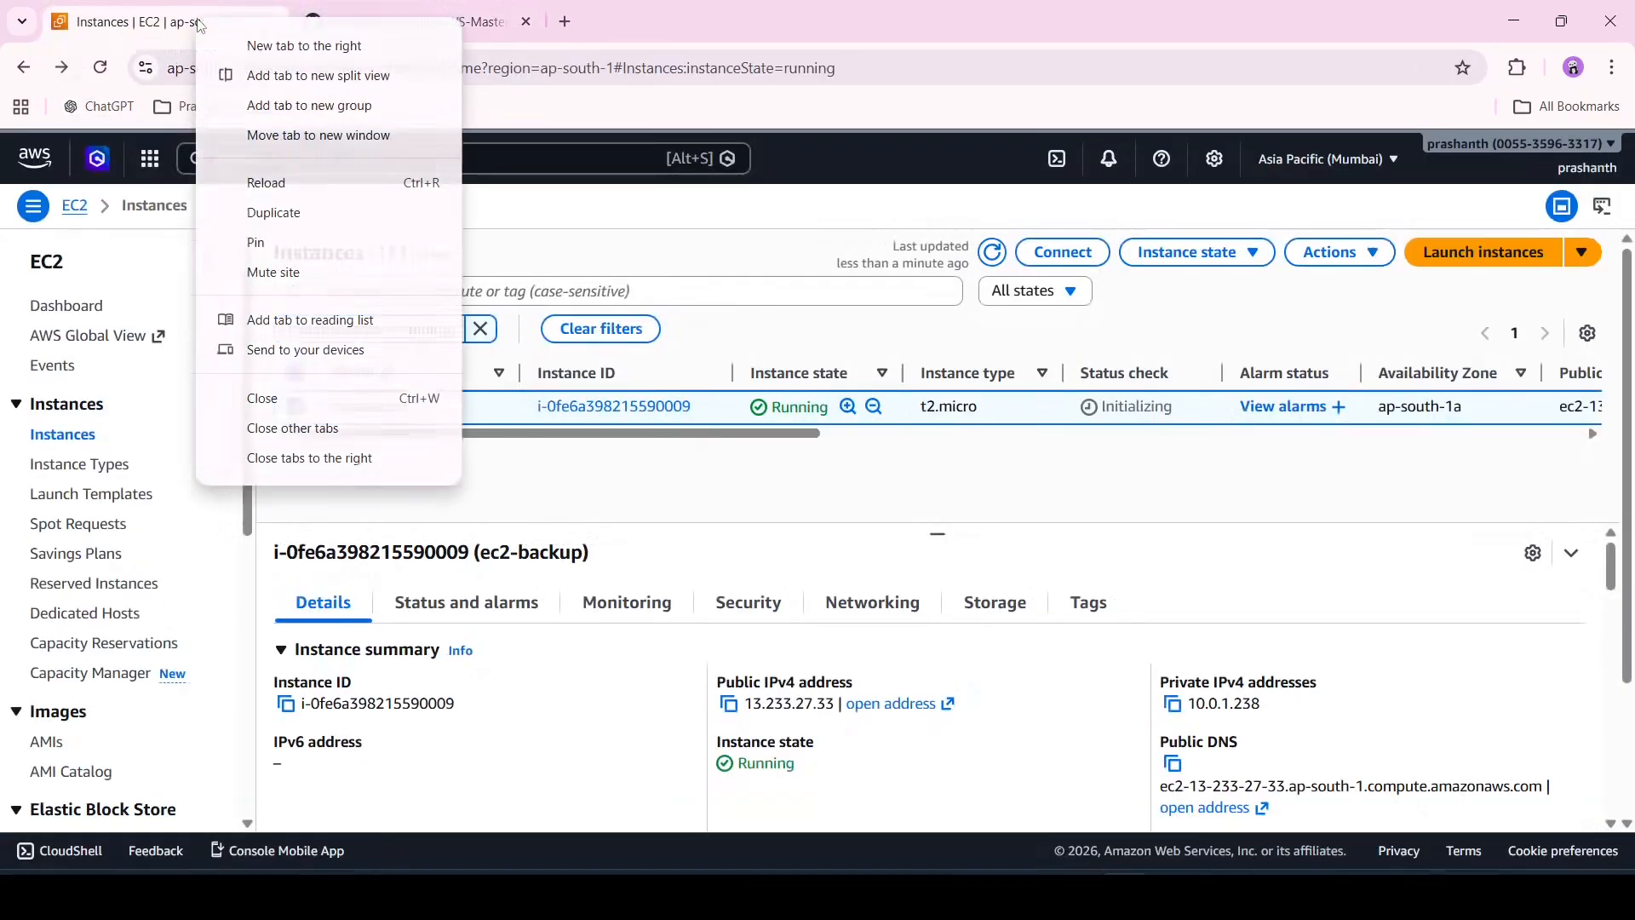
left_click(337, 214)
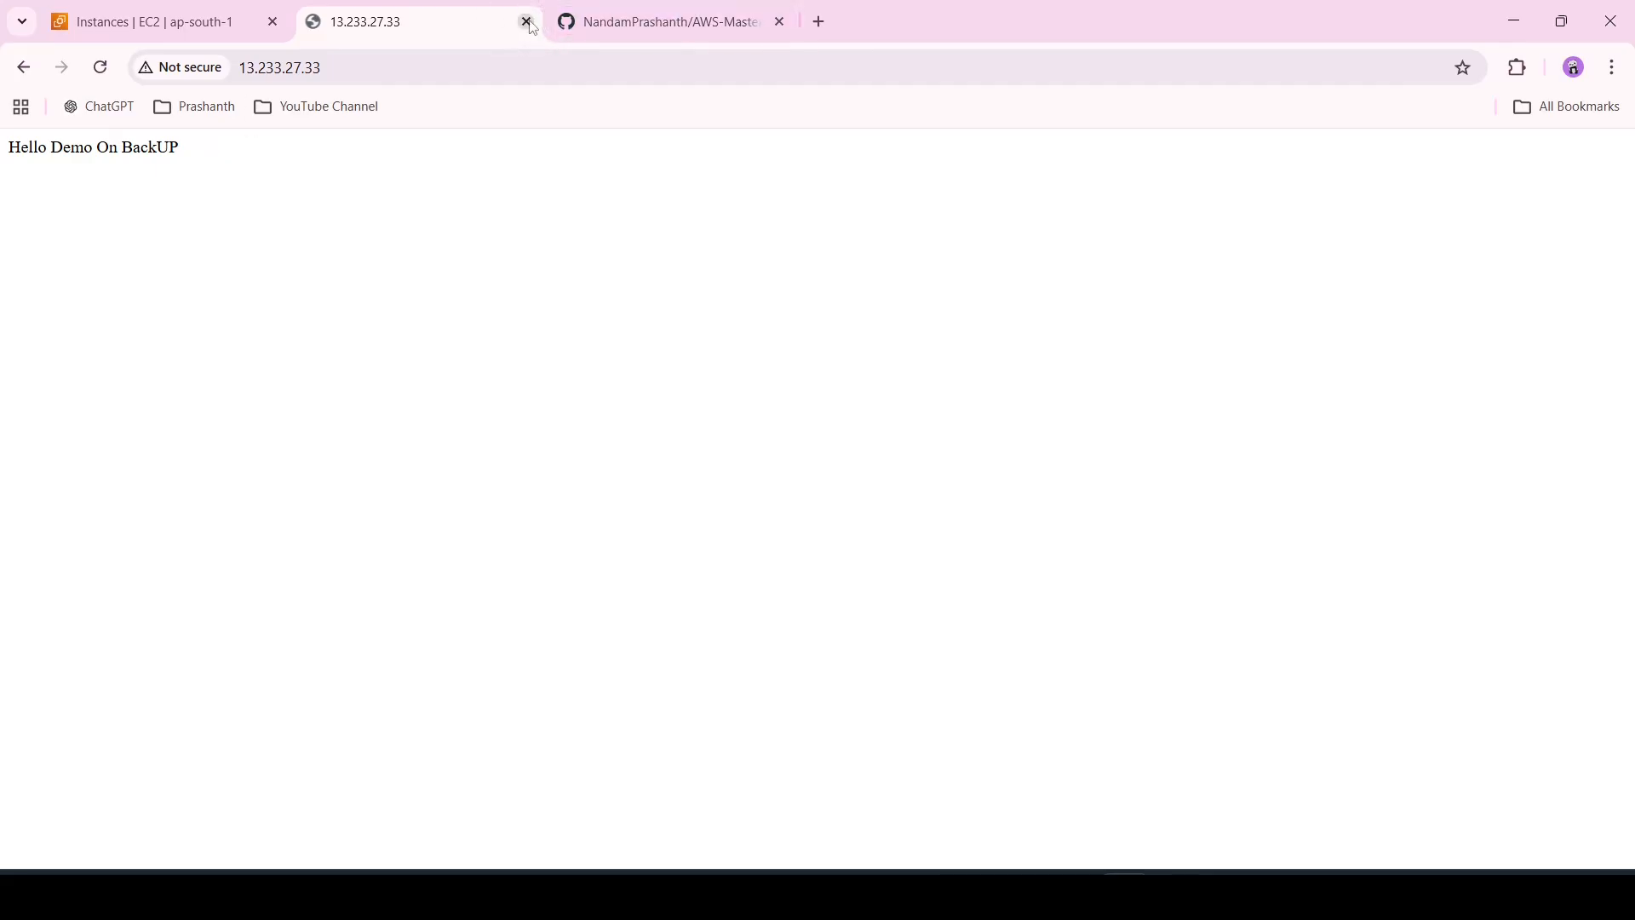
left_click(527, 21)
left_click(200, 24)
right_click(200, 23)
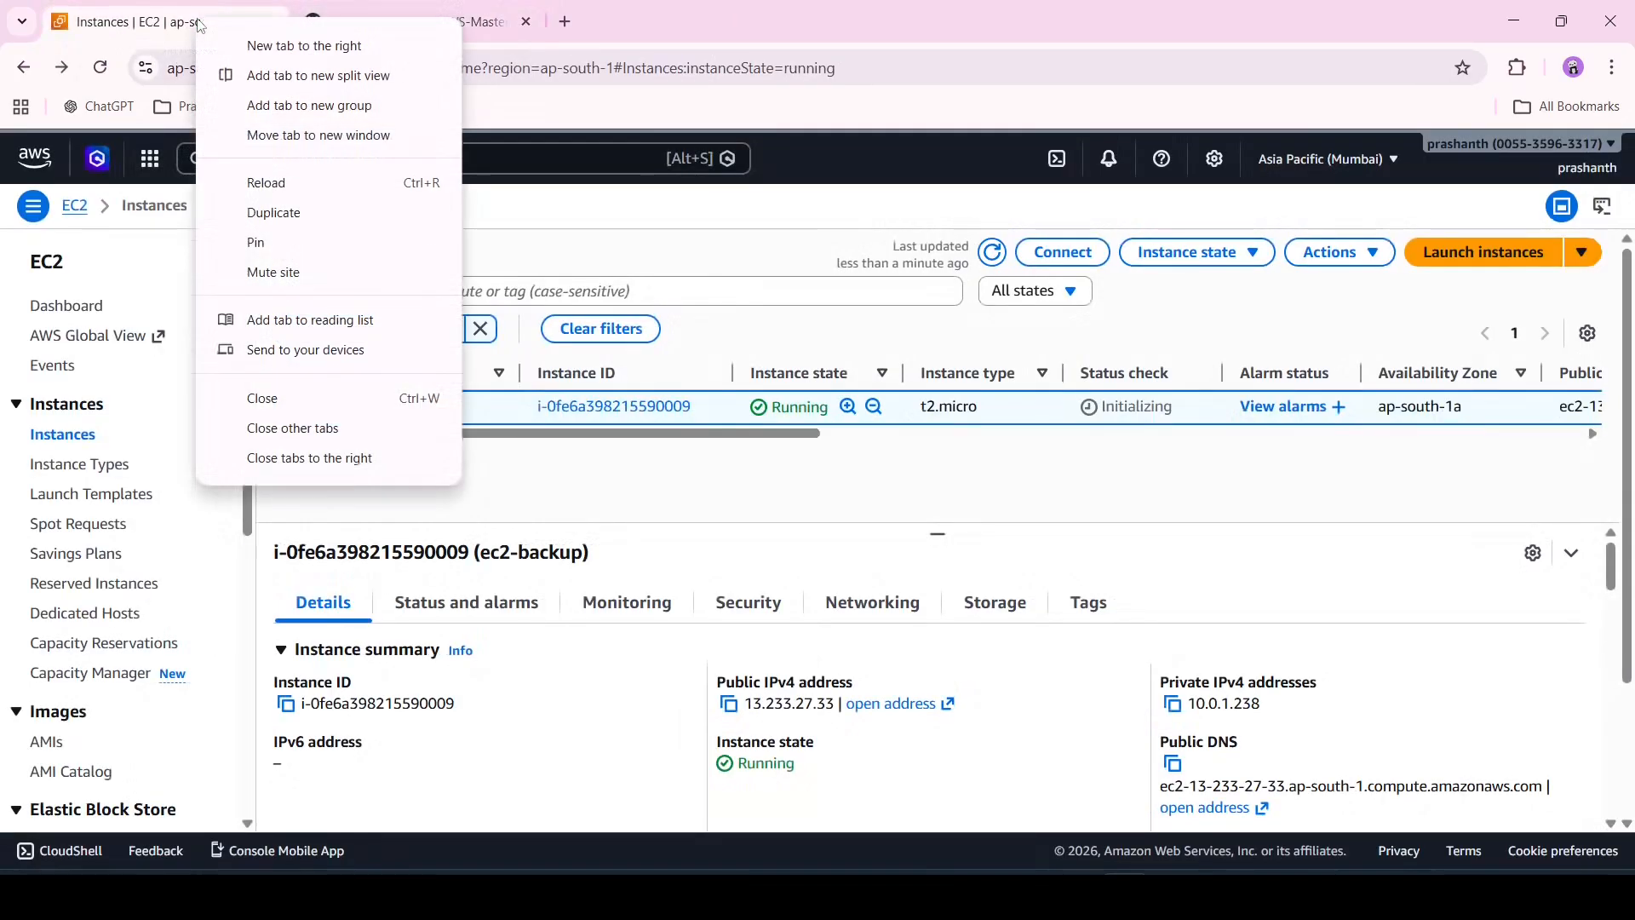
left_click(336, 213)
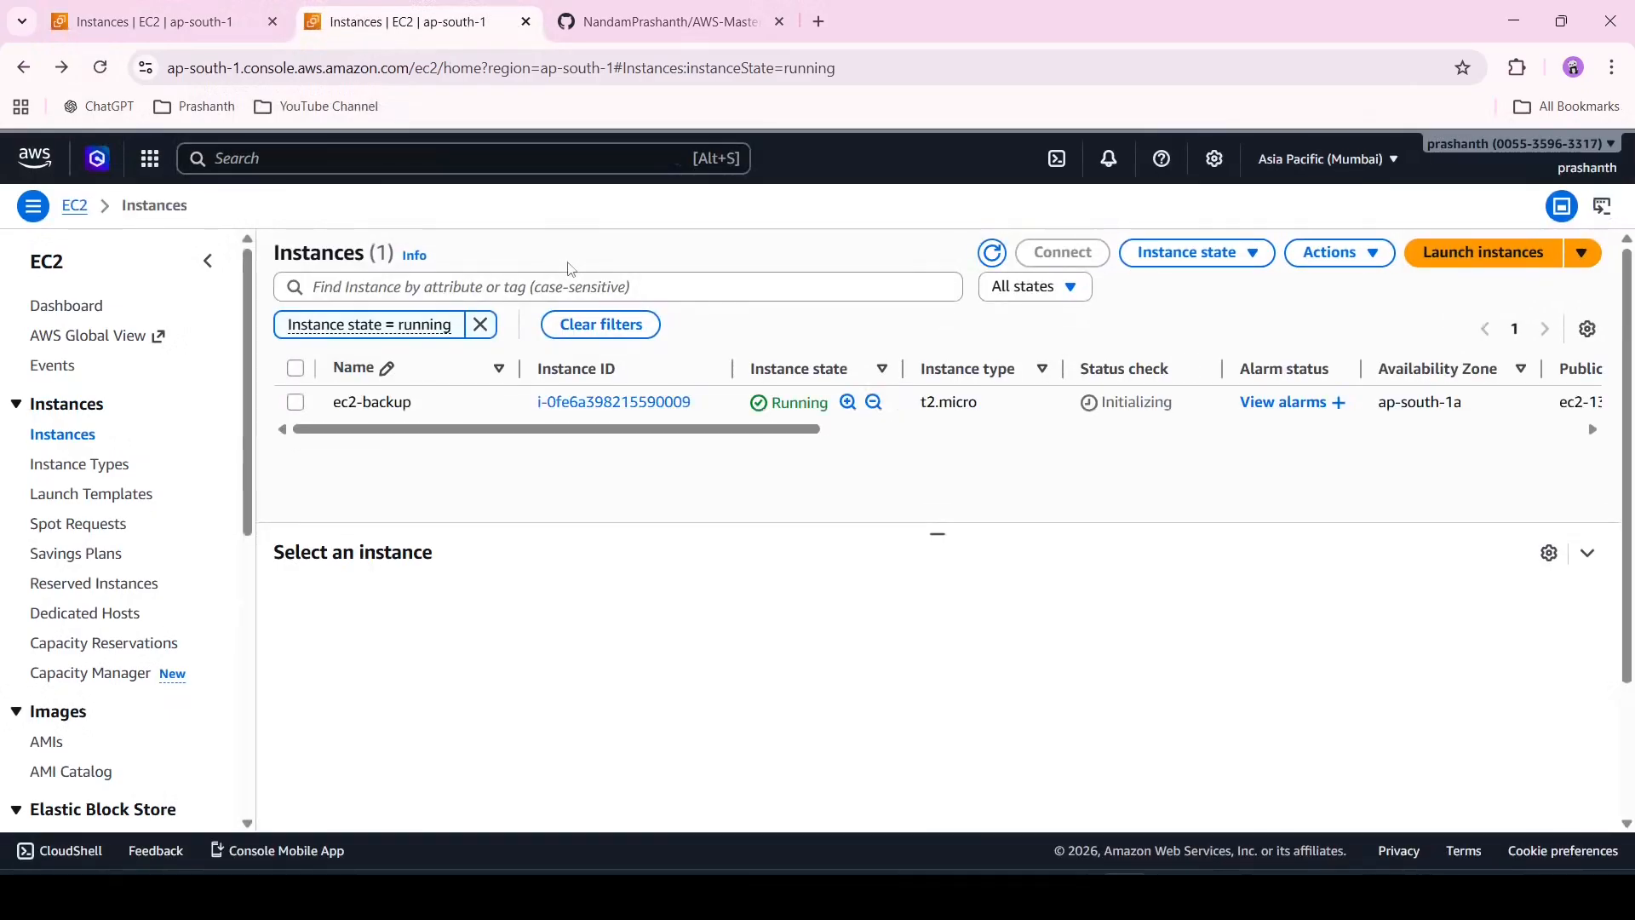
- Search the AWS services for backup and open the Vaults page of AWS Backup
left_click(476, 169)
type("backup")
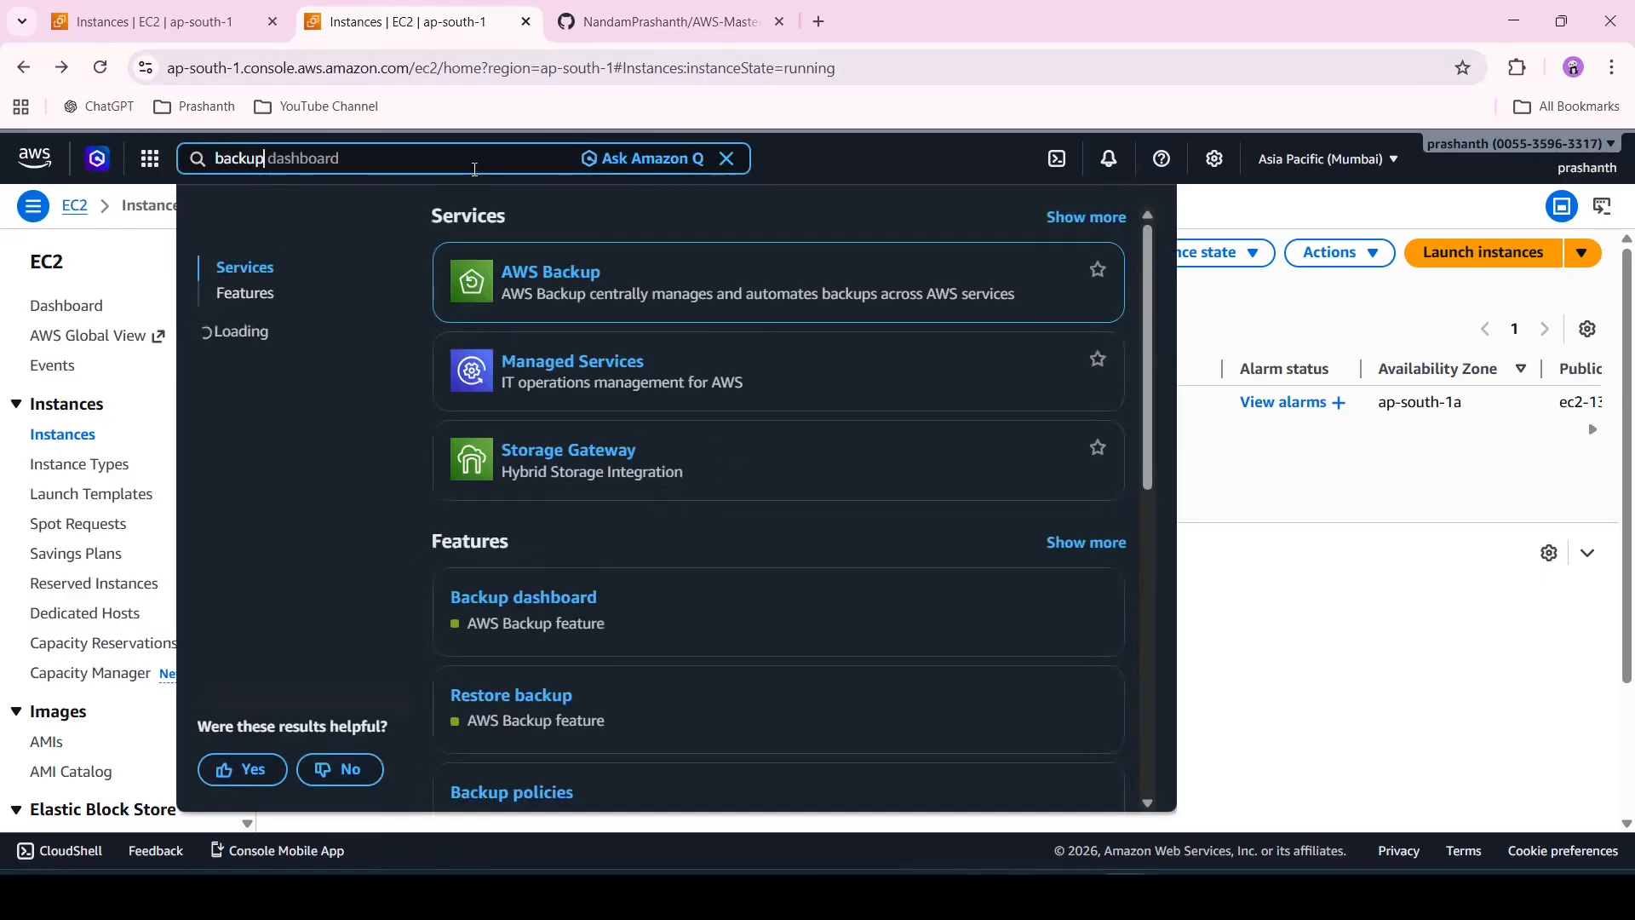
mouse_move(579, 293)
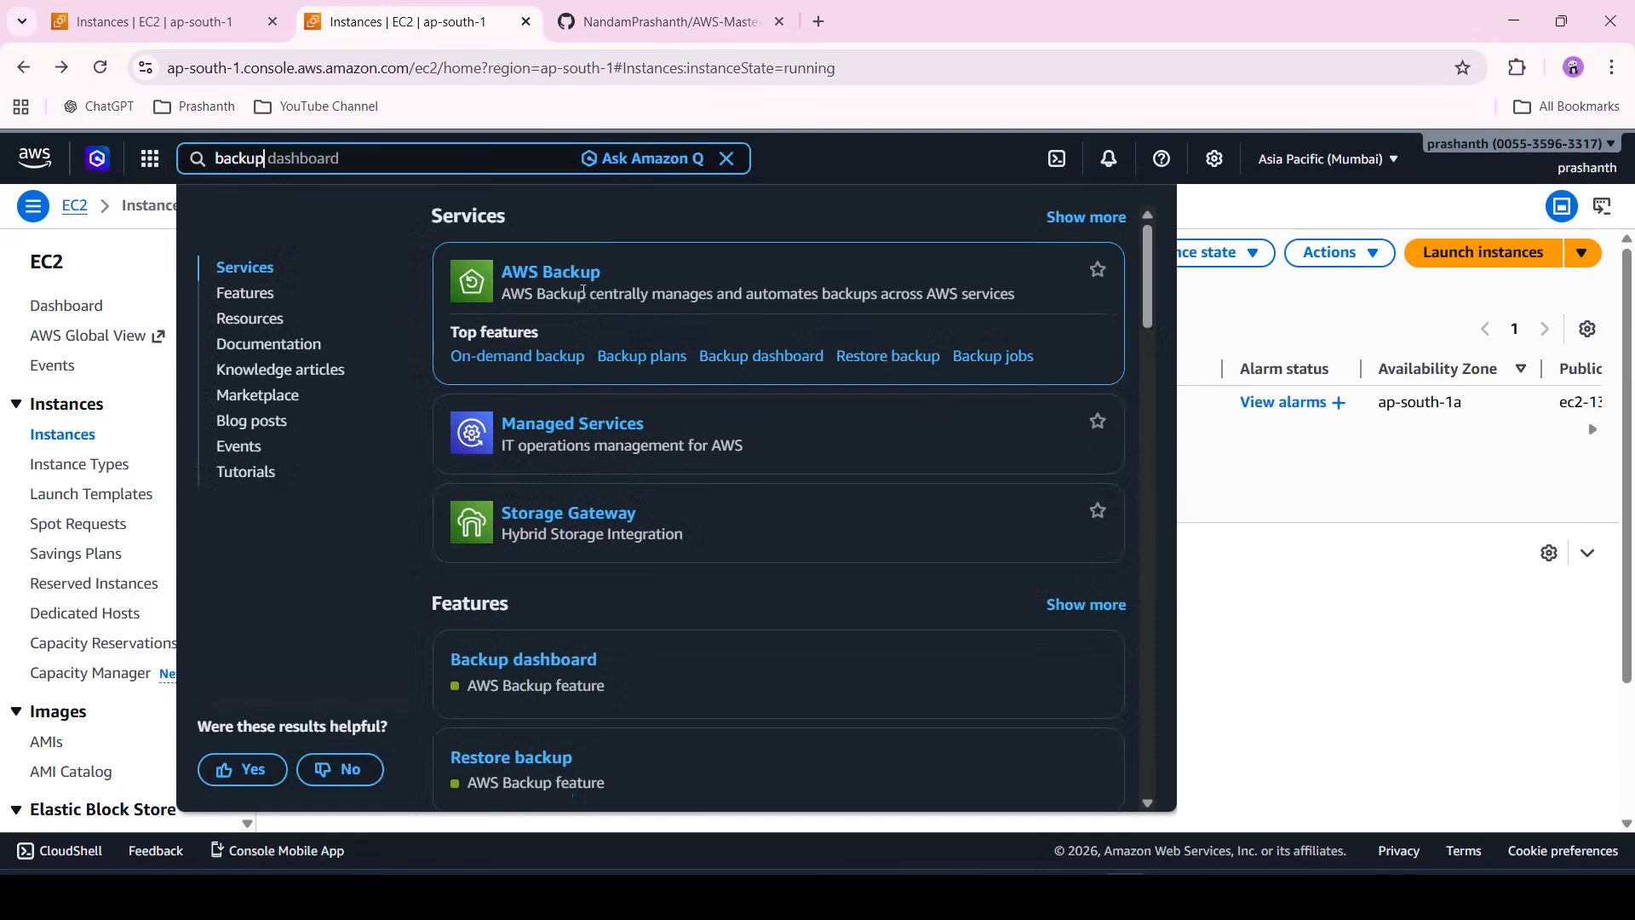
left_click(596, 287)
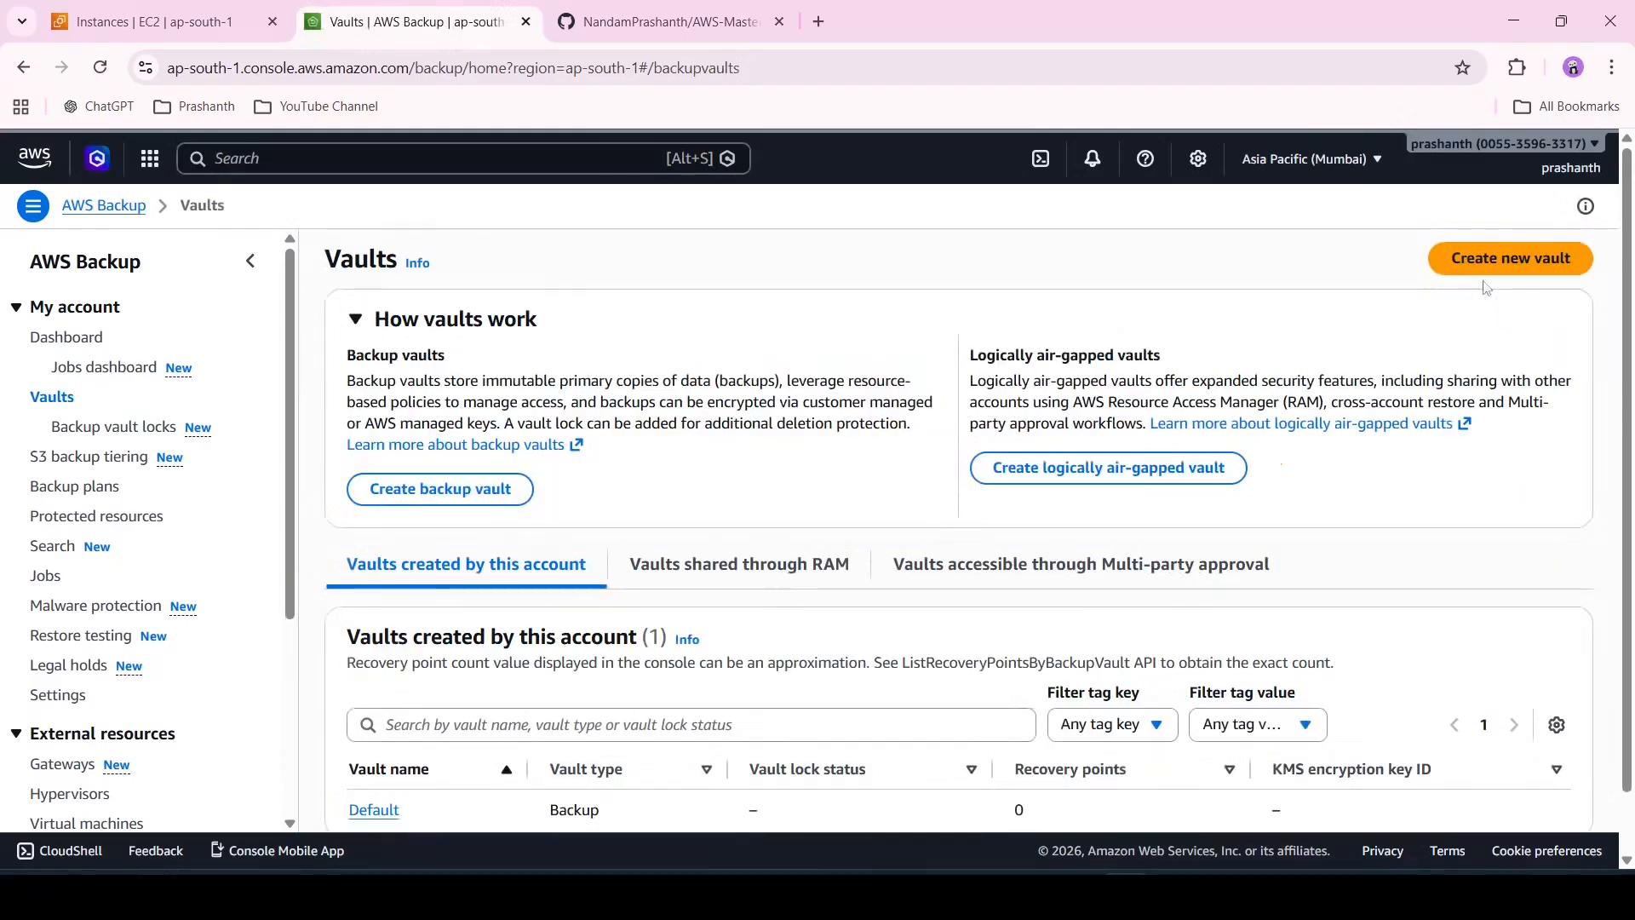
- Start creating a new backup vault and name it demo-backup-vault
left_click(1512, 272)
left_click(785, 396)
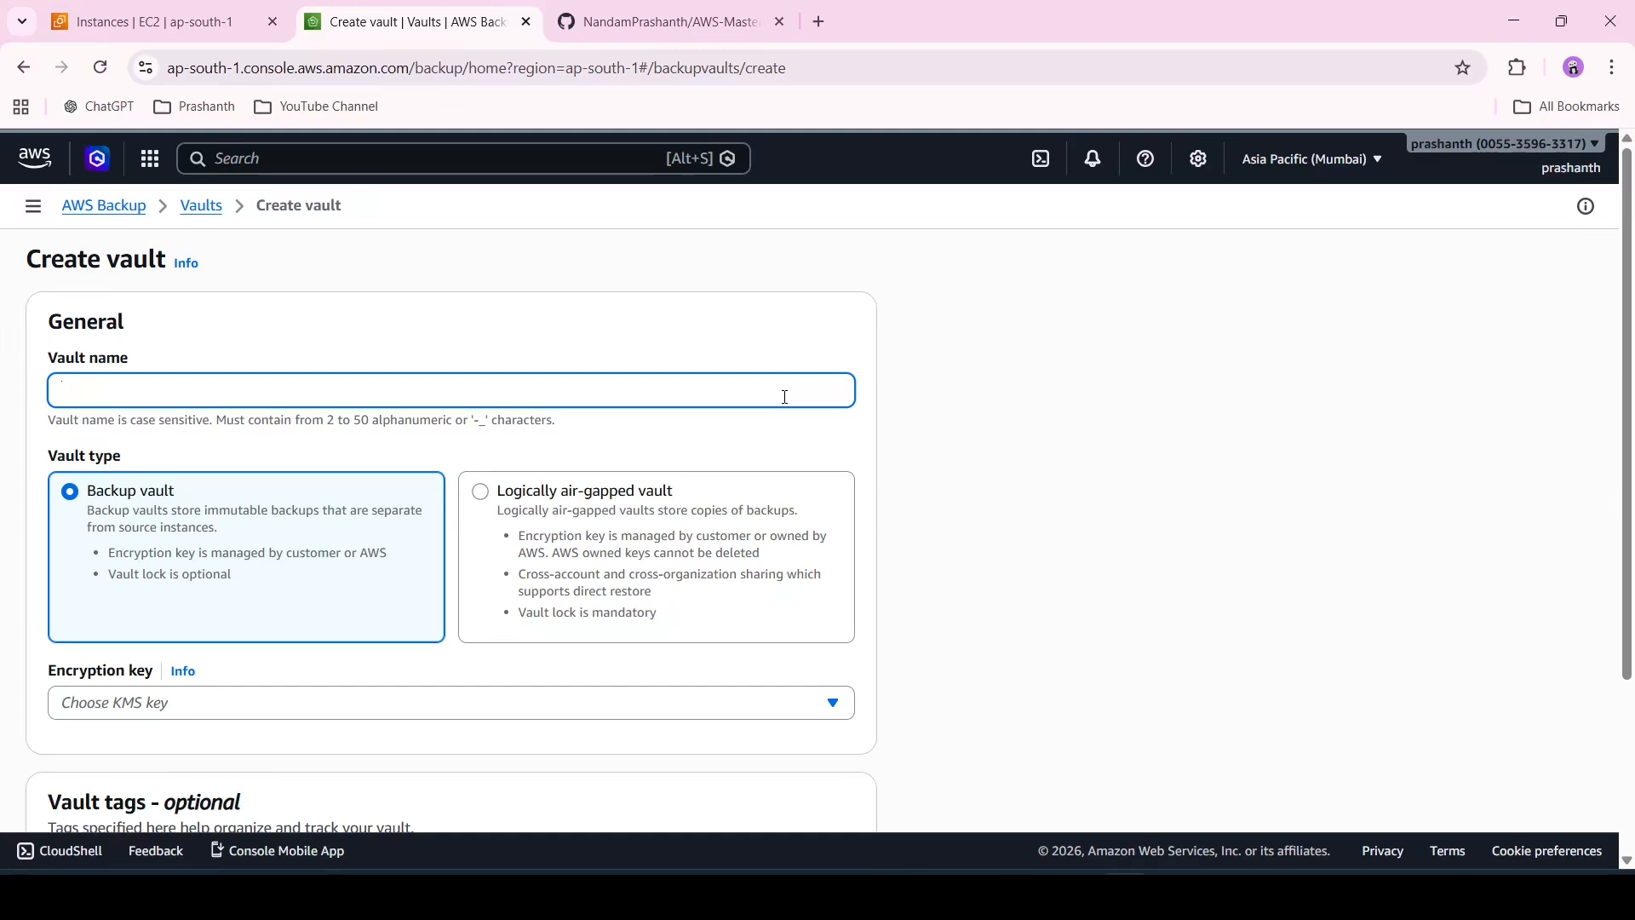
type("demo-backup-vault")
scroll(785, 397, "down", 1)
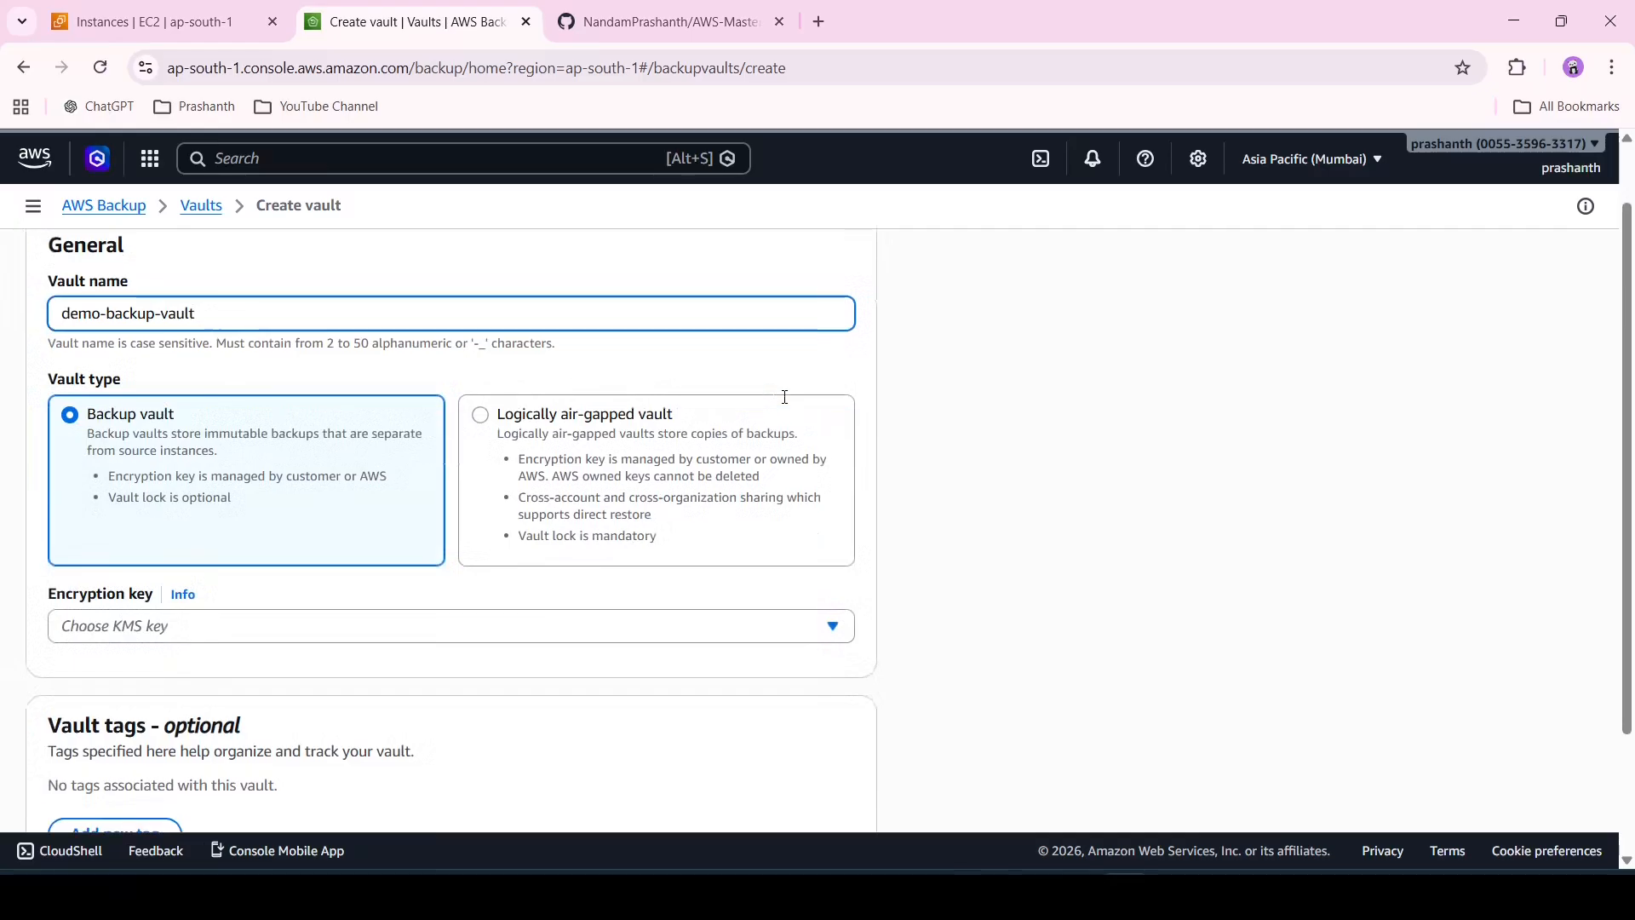
- Choose the (default) aws/backup encryption key for the vault and create it
scroll(336, 512, "down", 2)
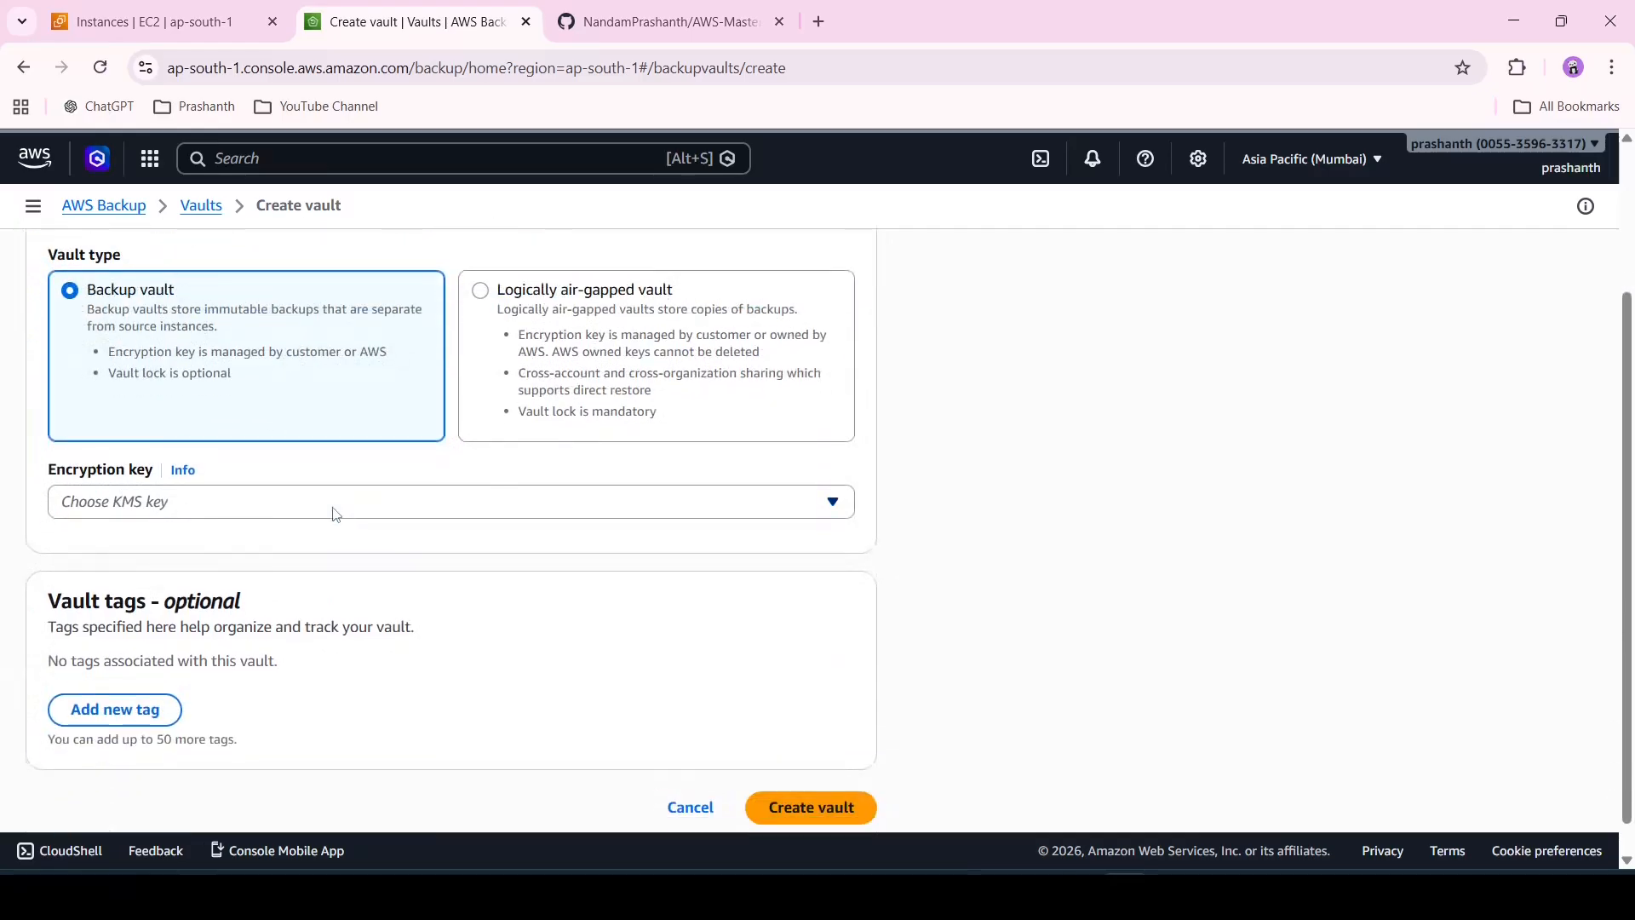
left_click(336, 514)
left_click(366, 575)
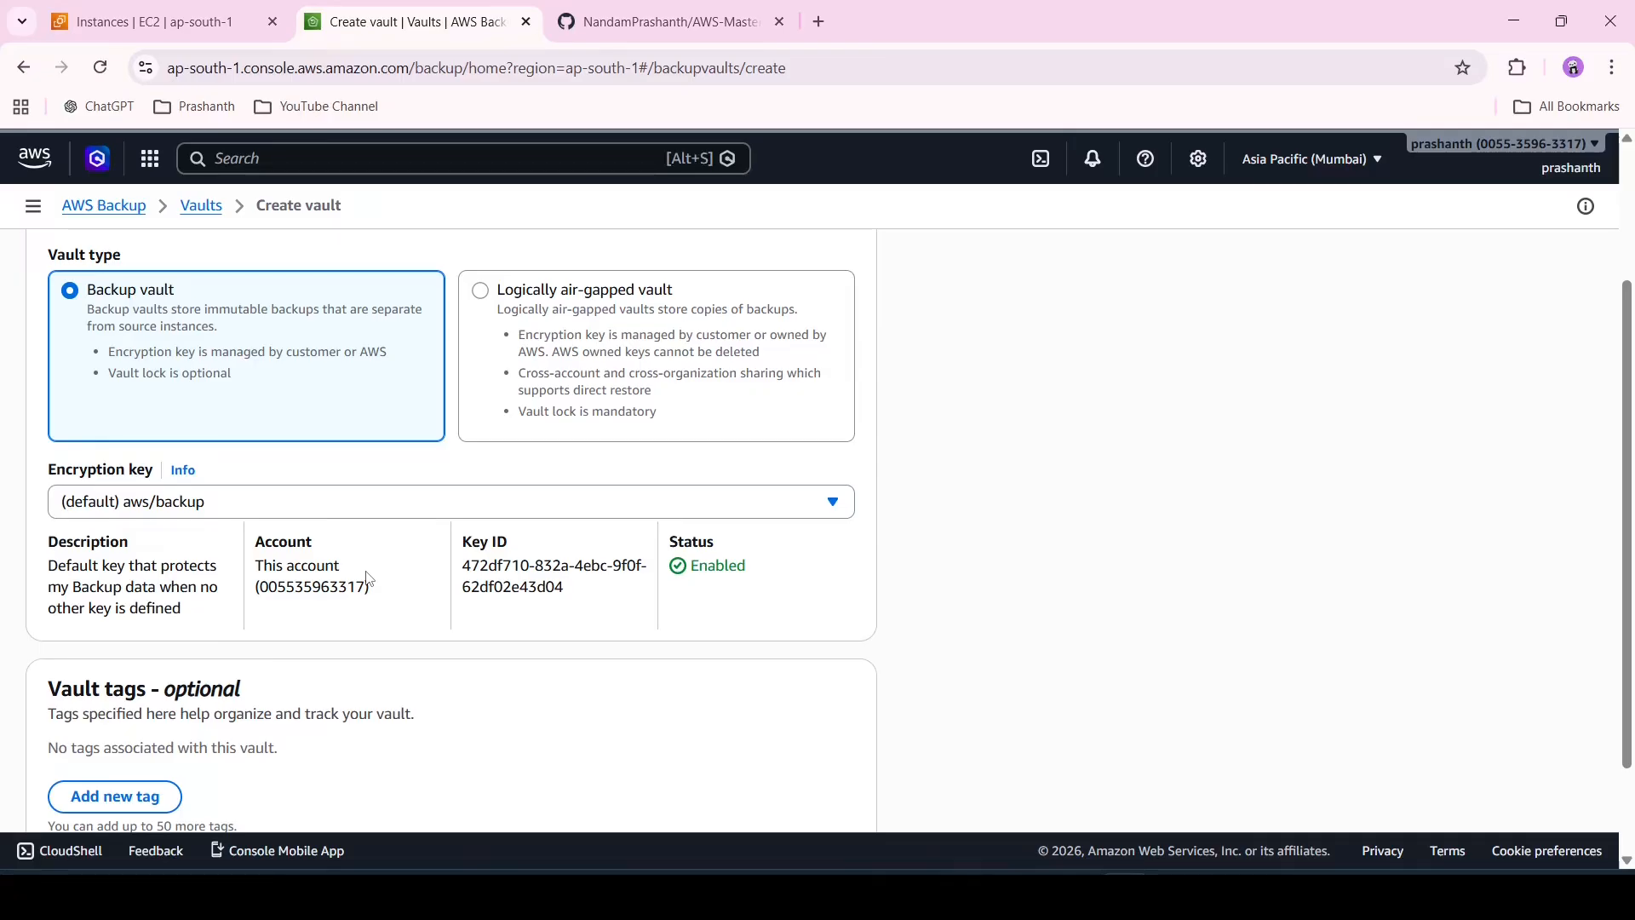
scroll(369, 580, "down", 2)
left_click(852, 773)
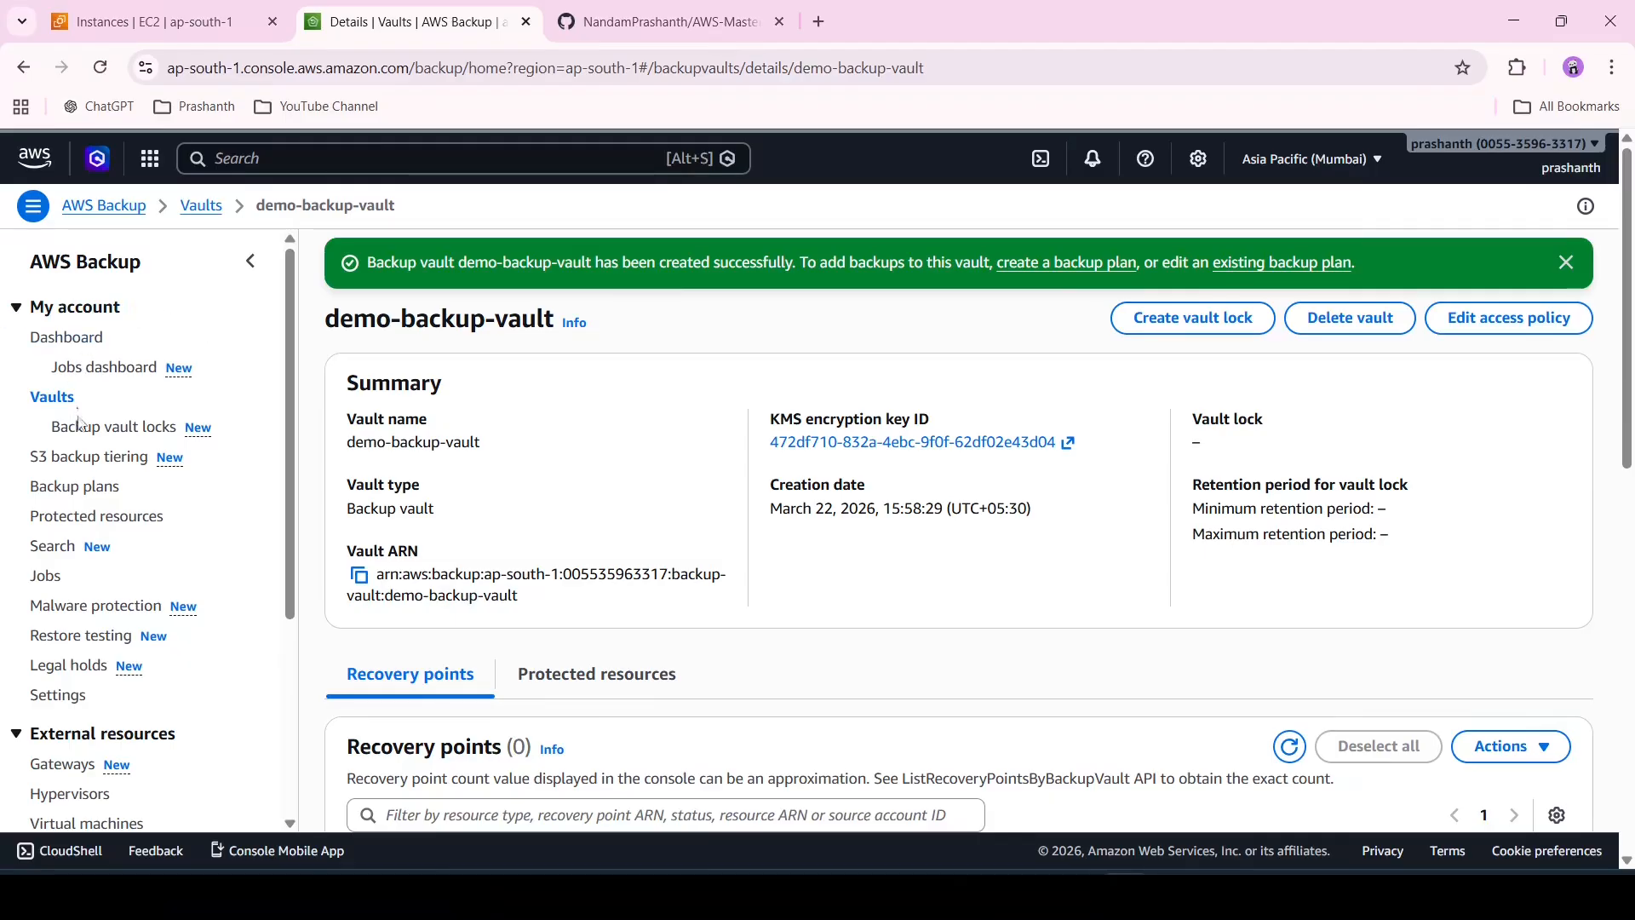
- Start a new backup plan with the Build a new plan option and name it demo-backup-plan
left_click(80, 489)
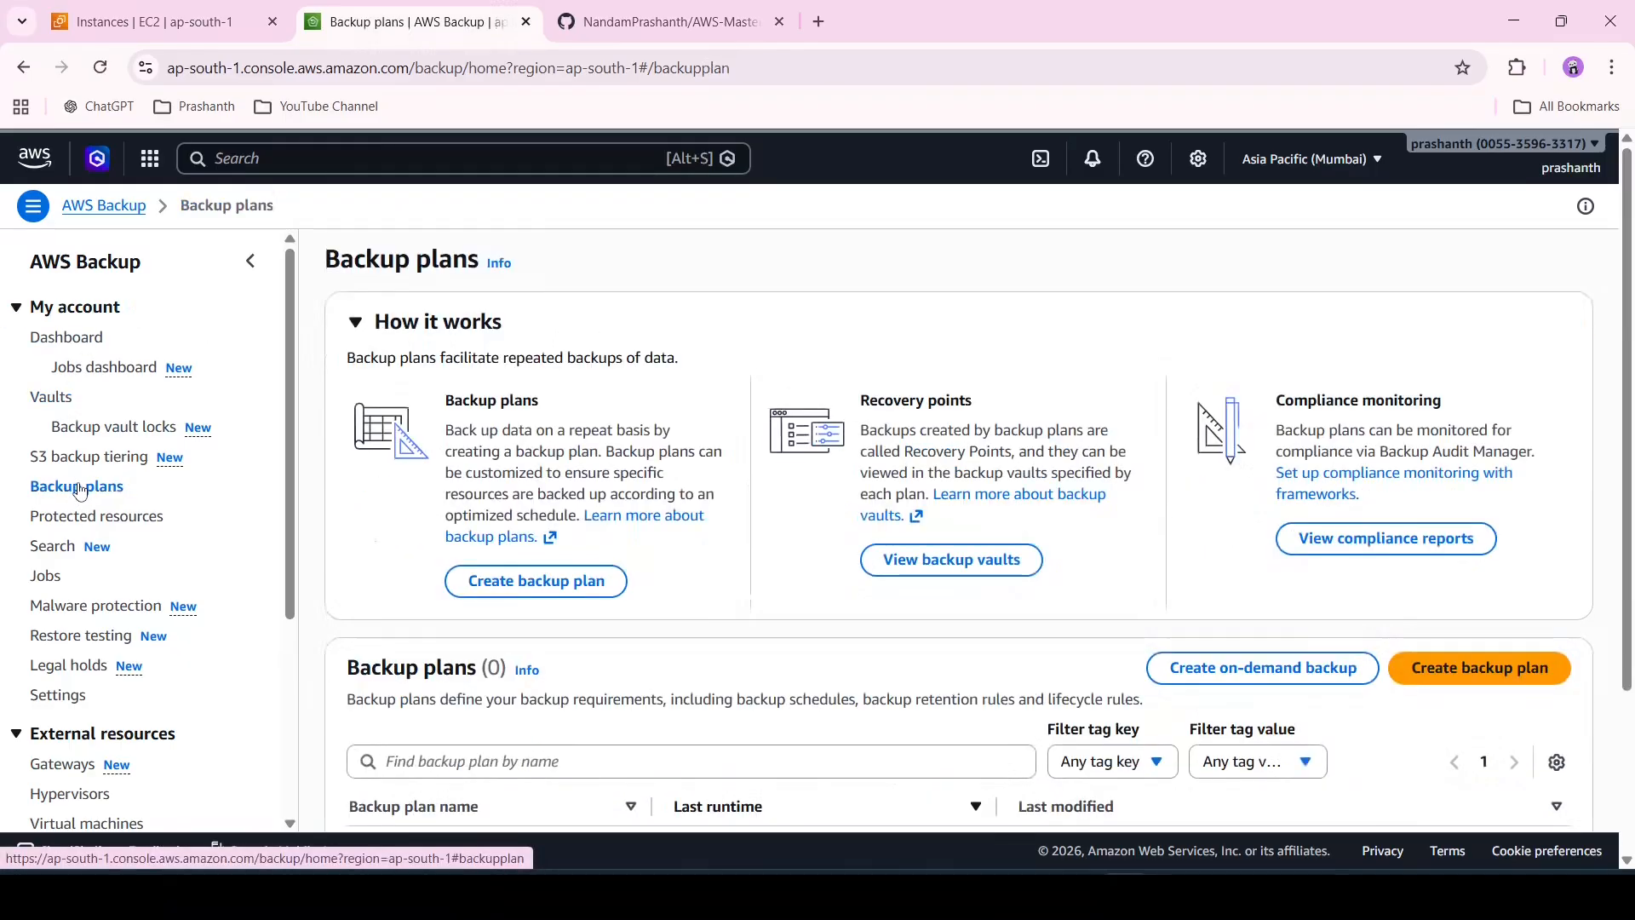
left_click(537, 583)
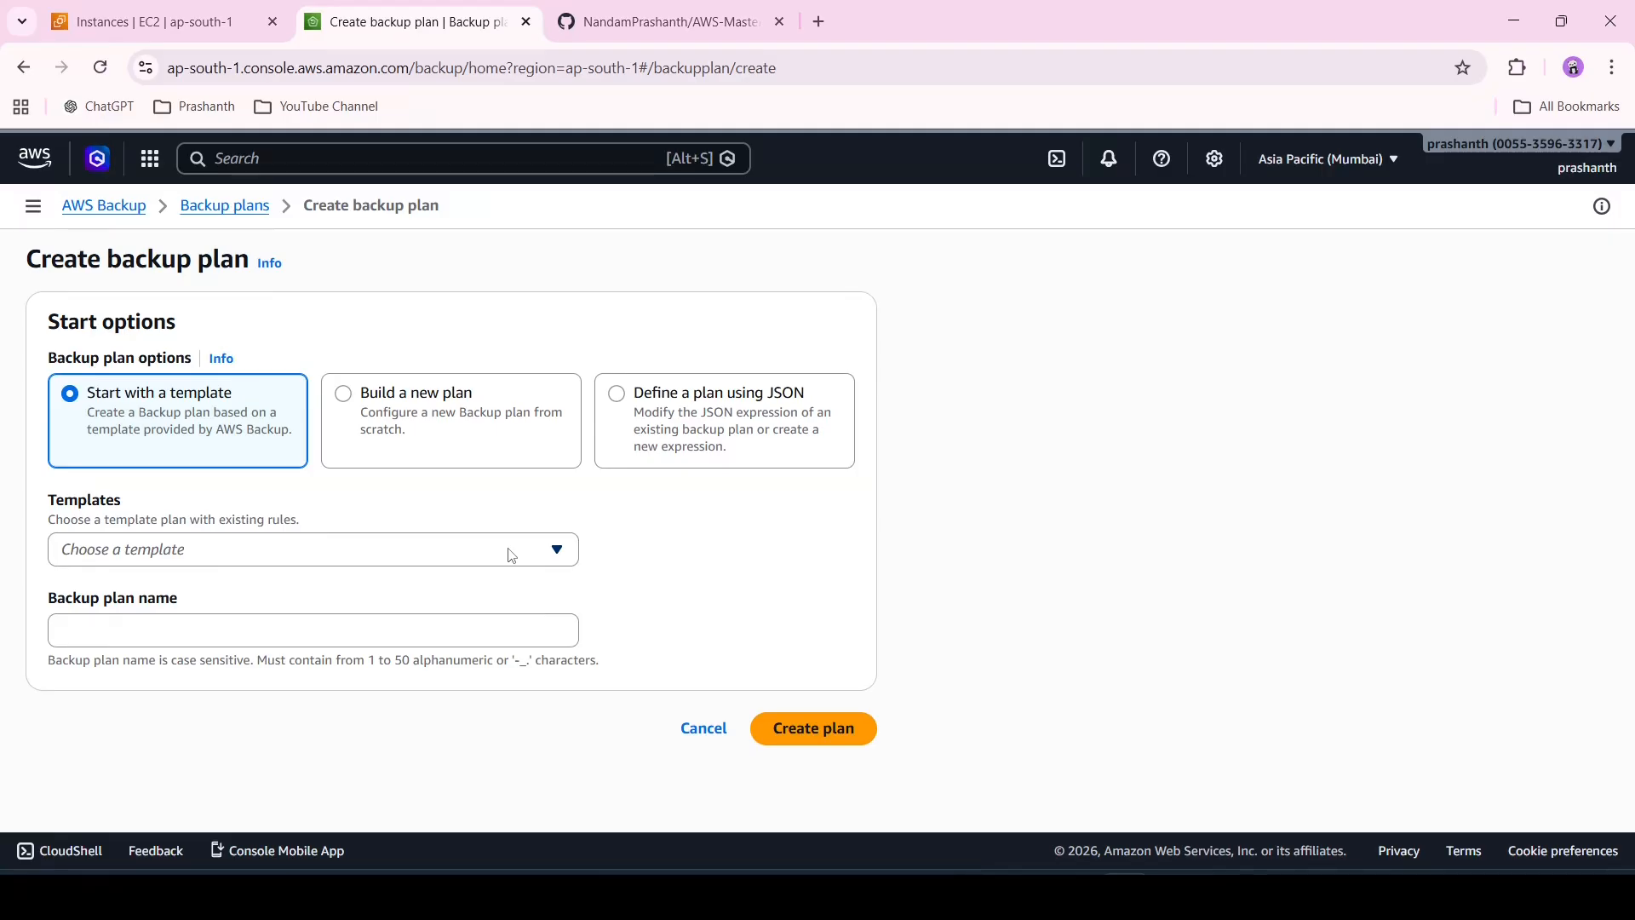
left_click(444, 420)
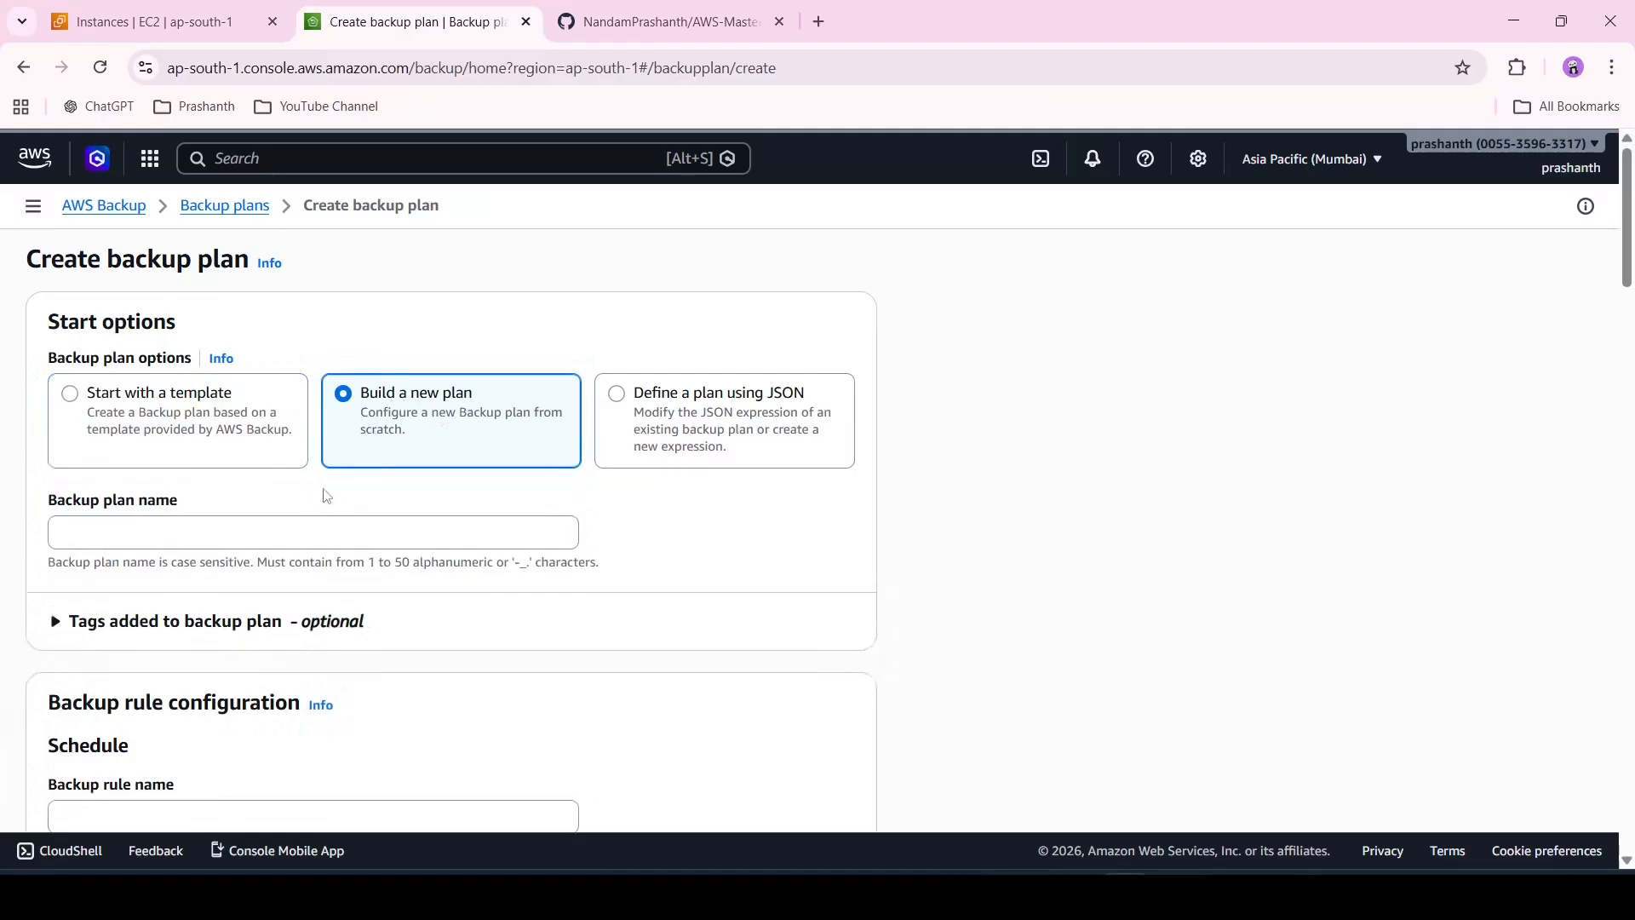
scroll(420, 478, "down", 1)
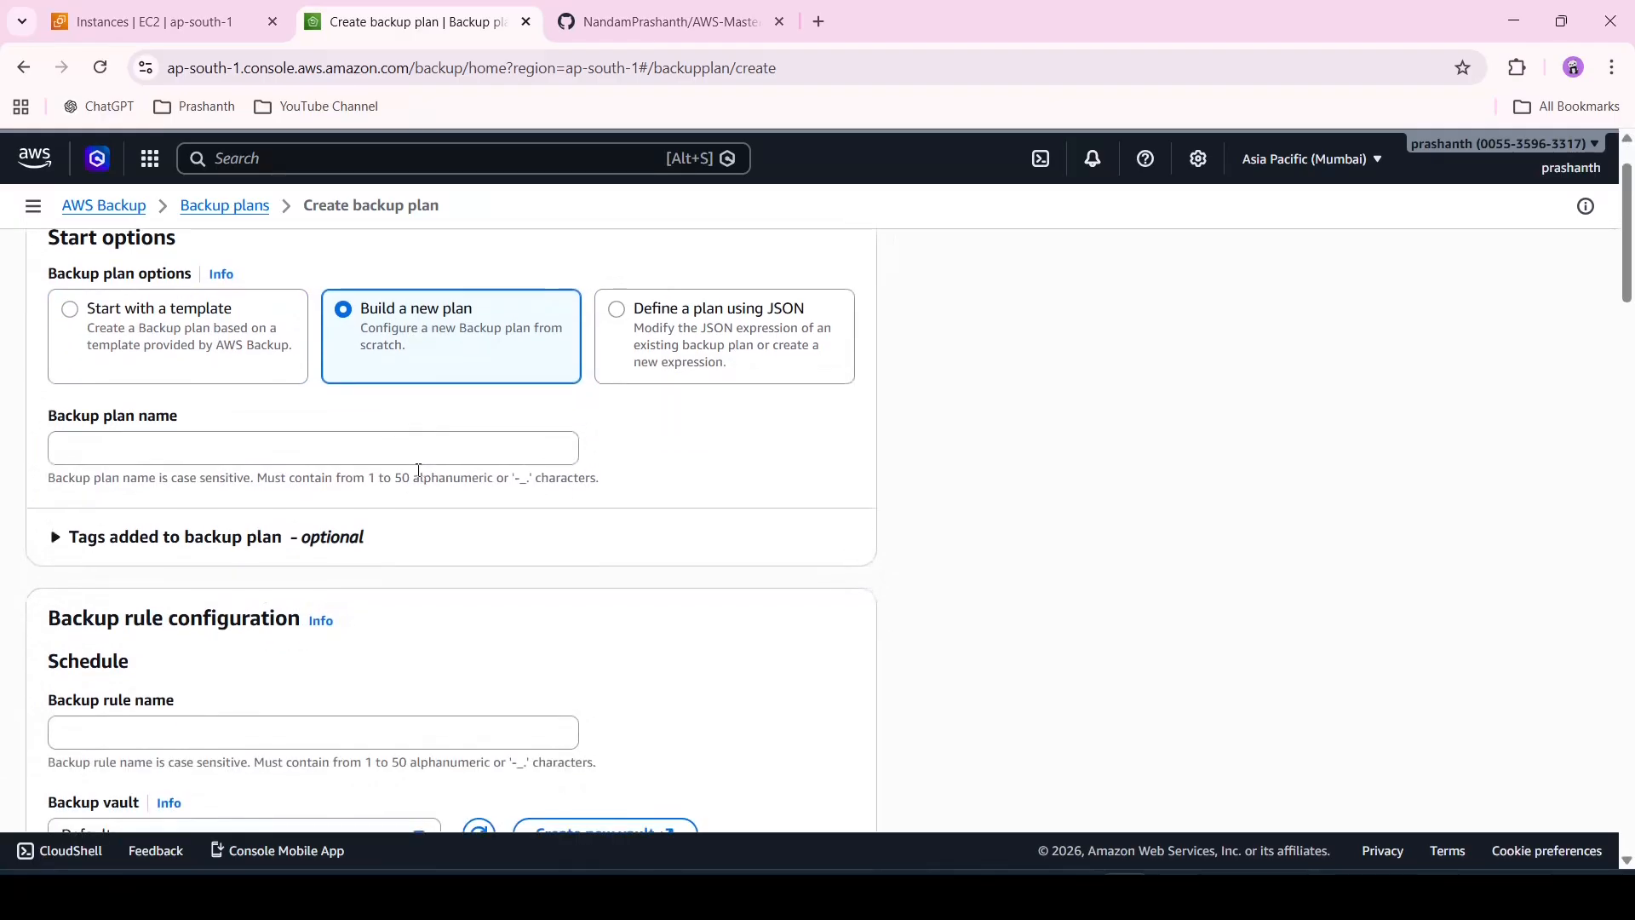
left_click(426, 438)
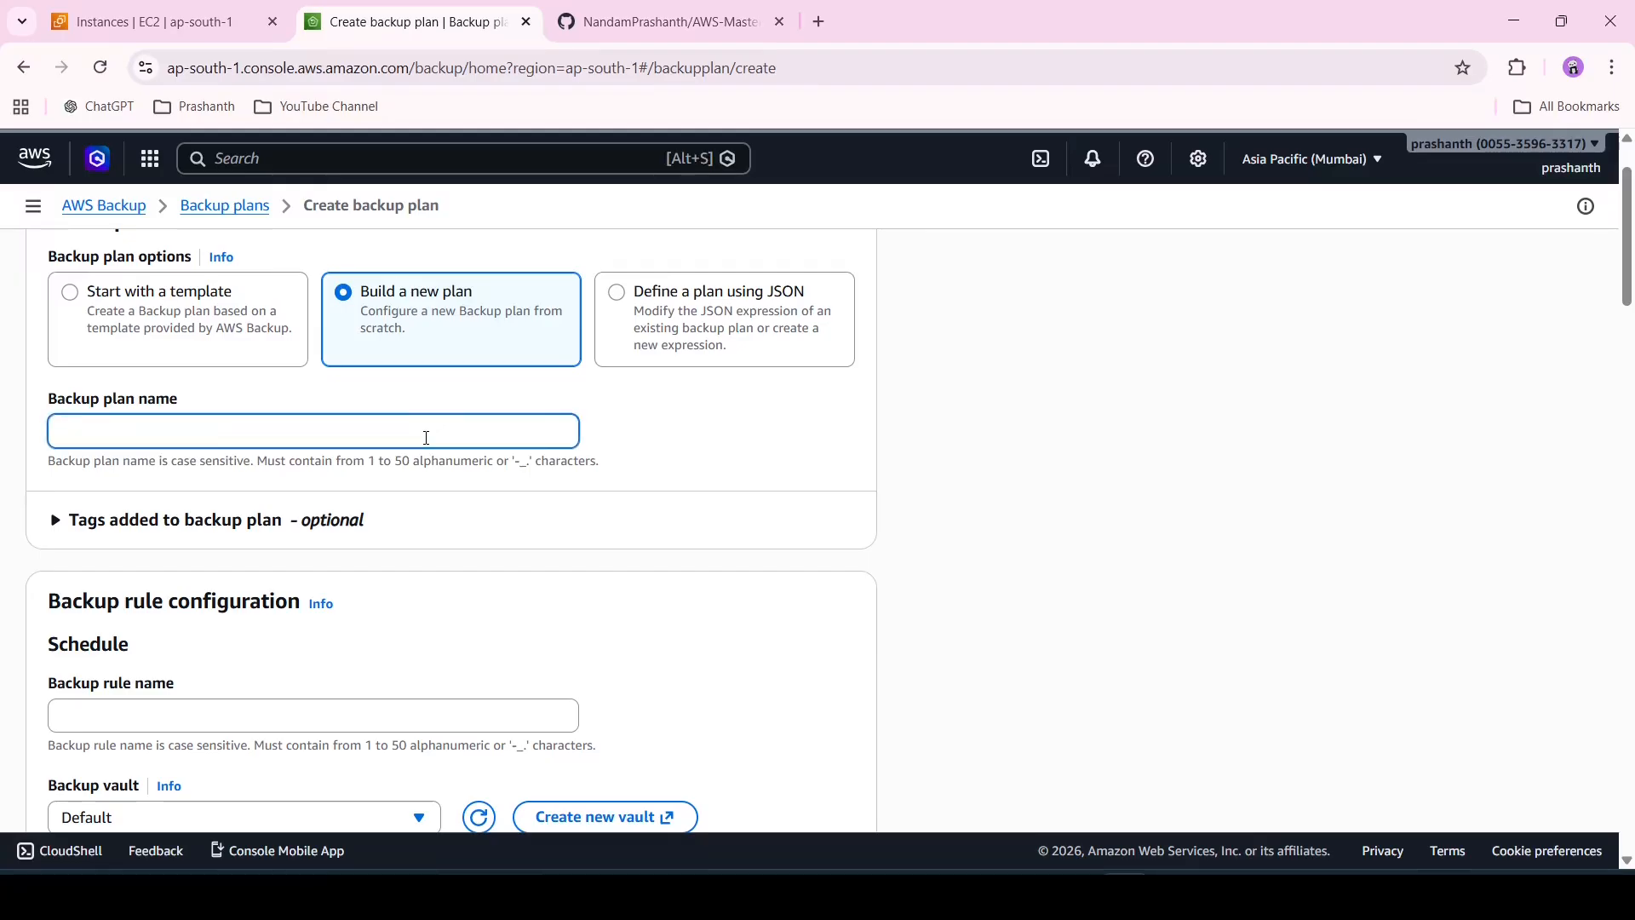
type("demo-backup-plan")
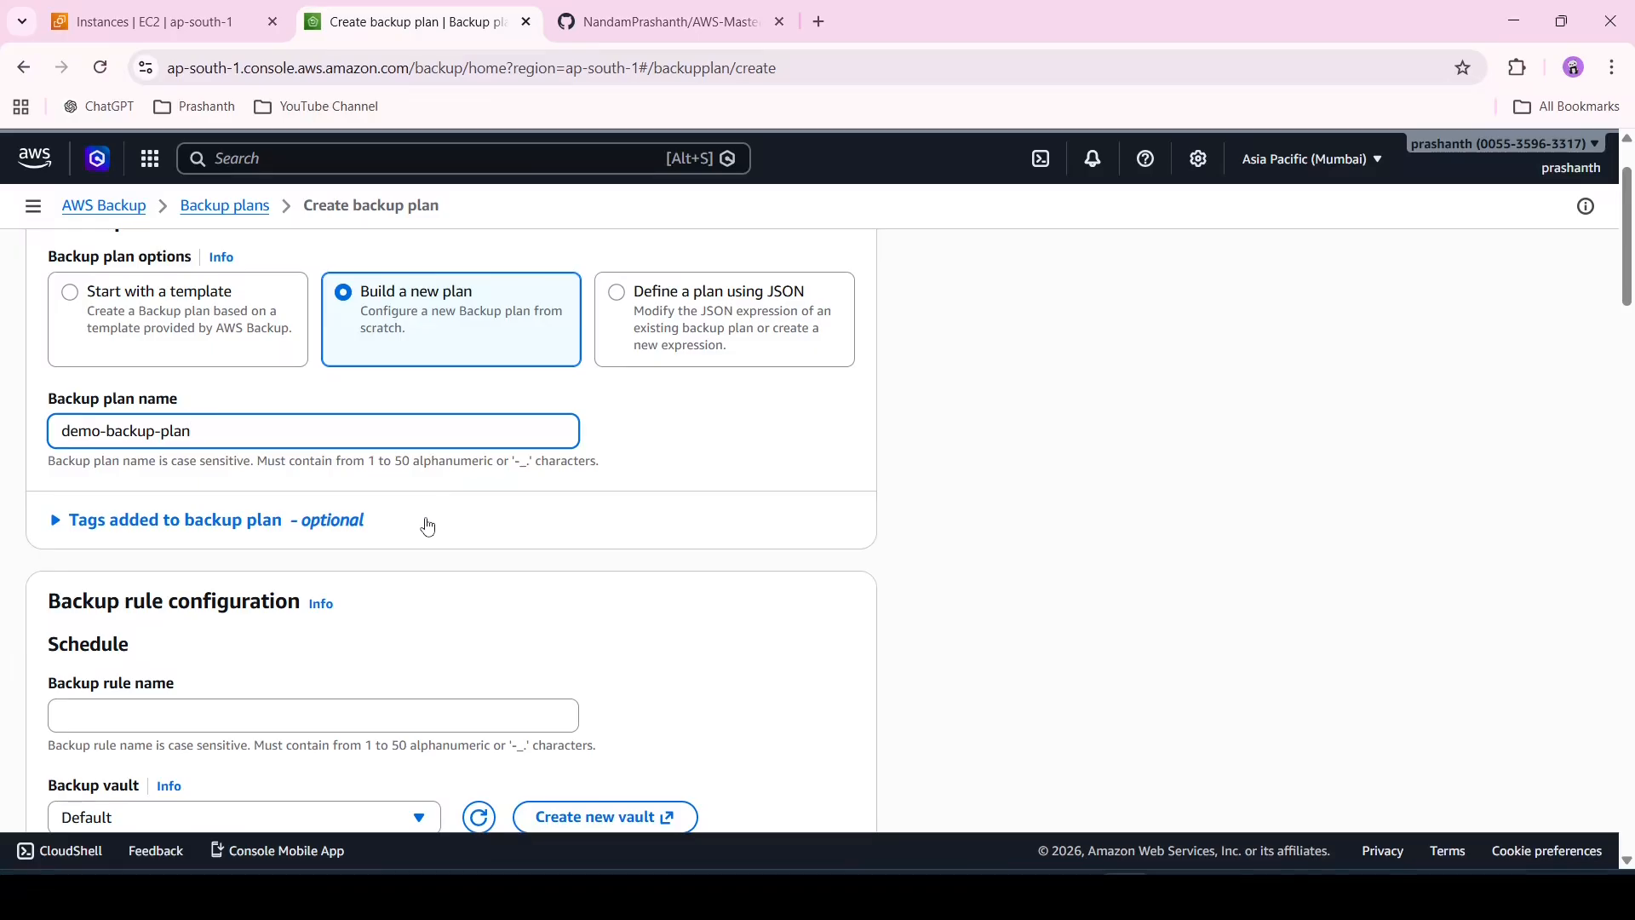
- Name the backup rule dailyBackup and set its backup vault to demo-backup-vault
scroll(428, 526, "down", 3)
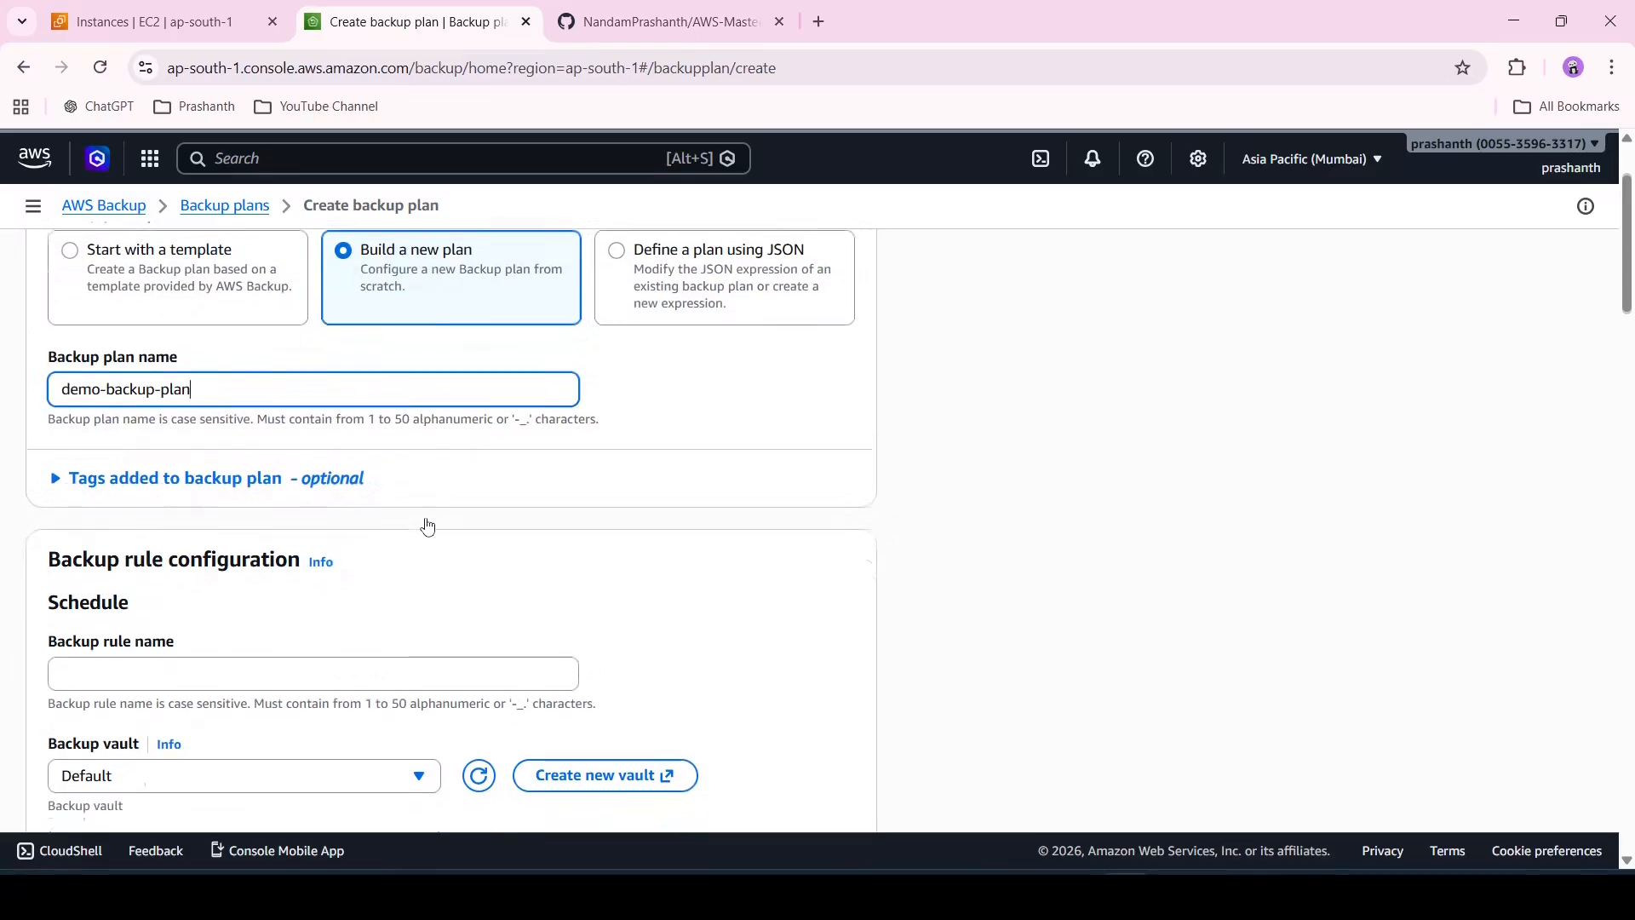
left_click(428, 517)
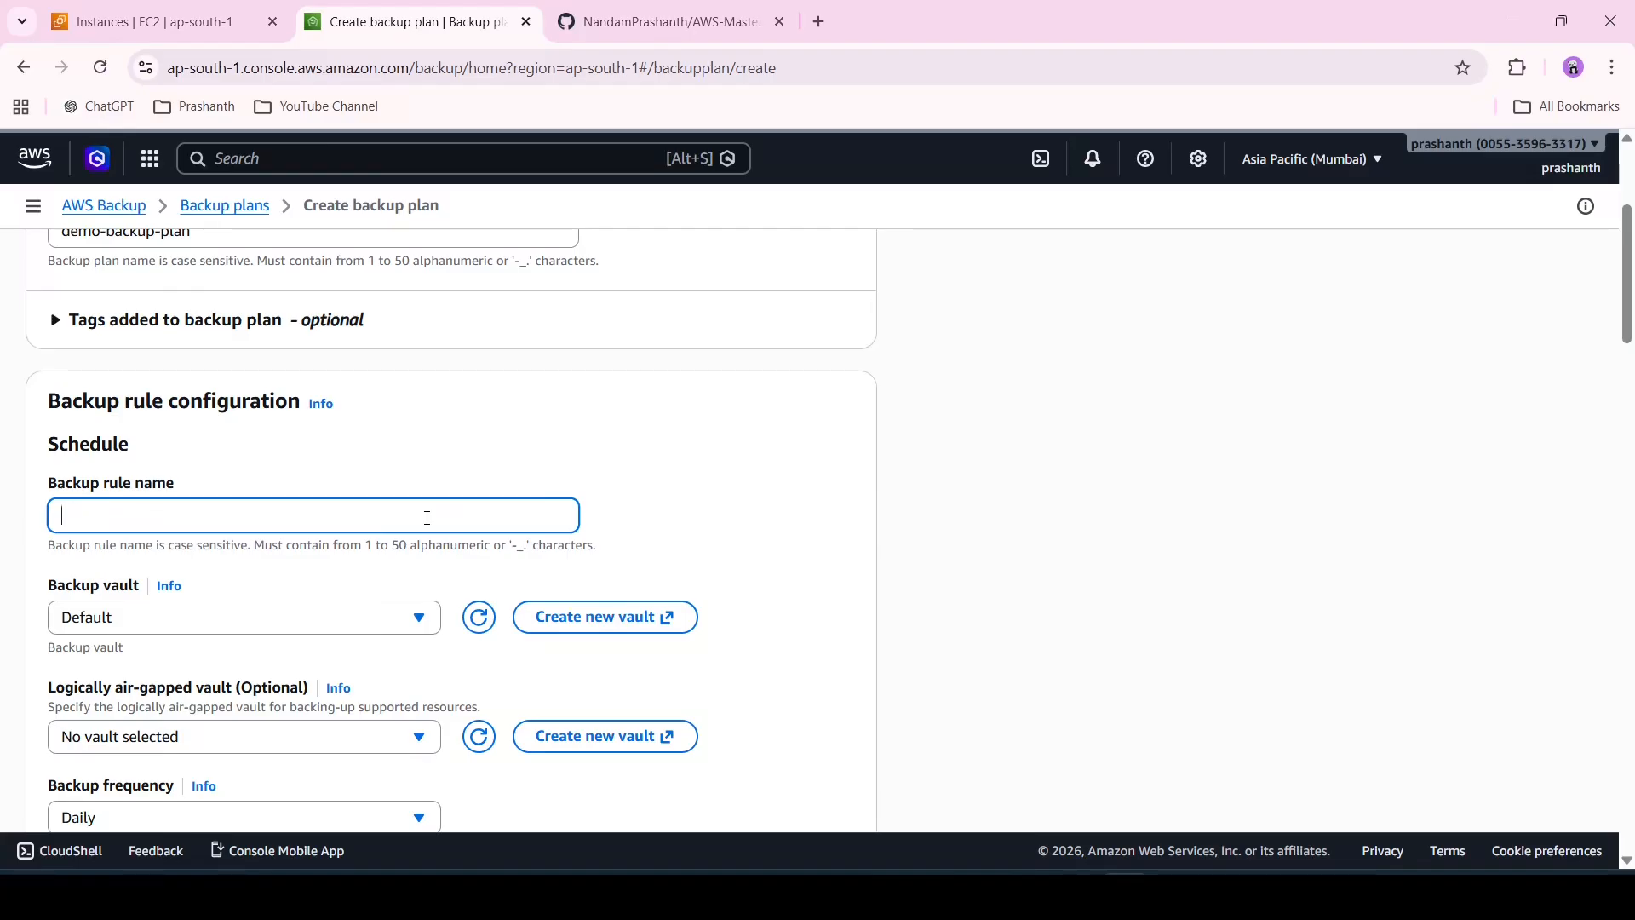
scroll(427, 518, "down", 1)
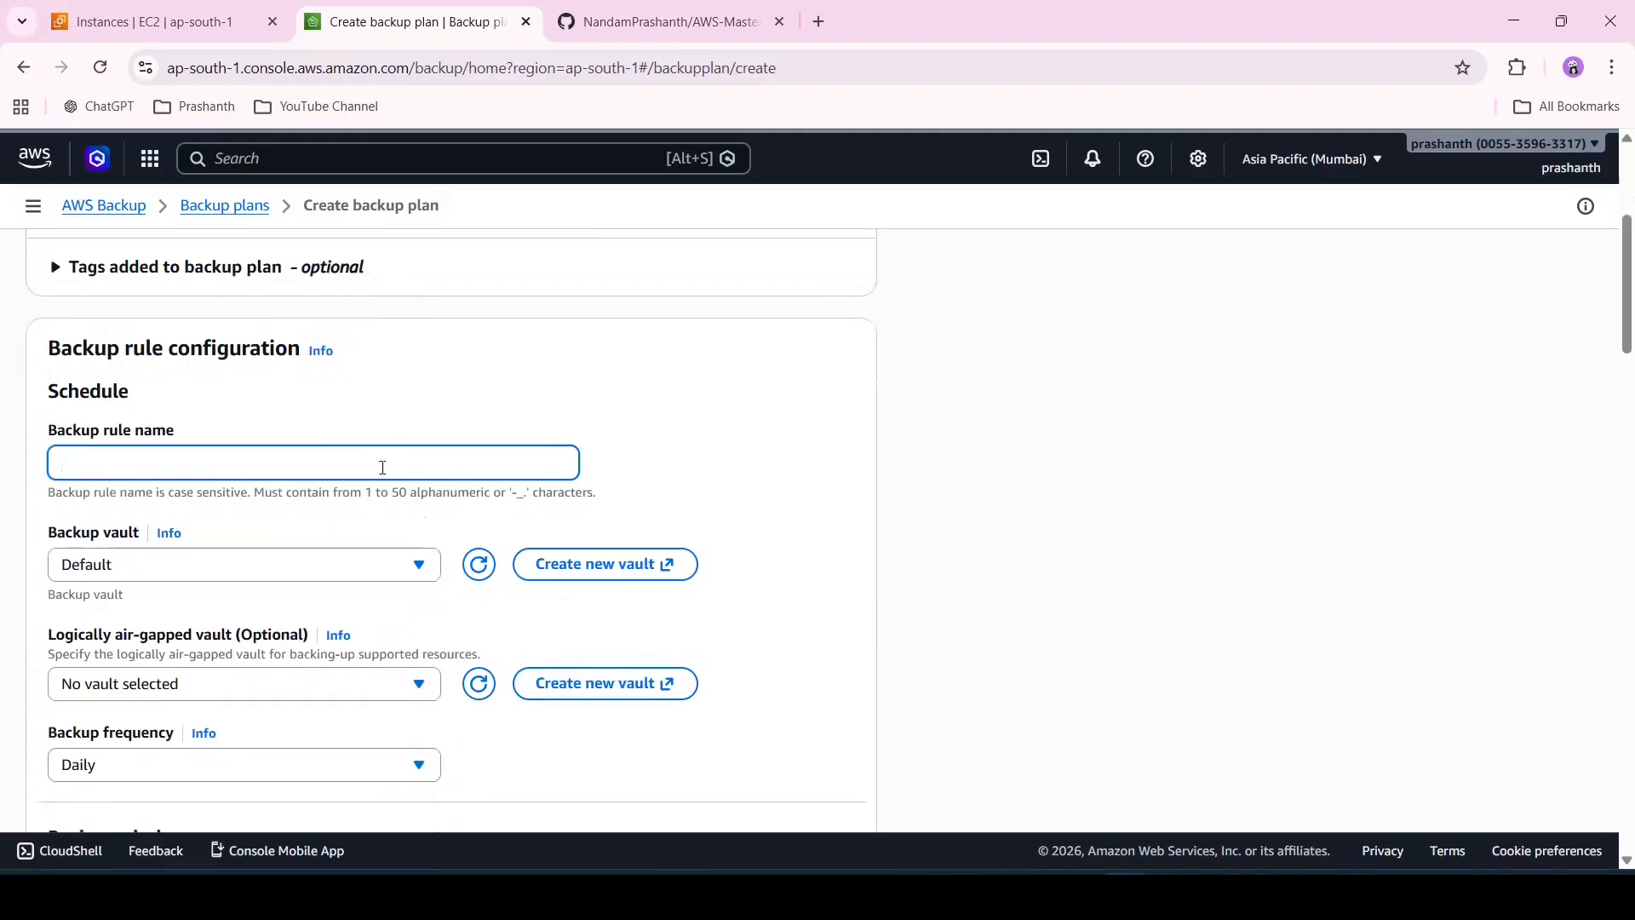
type("dailyBackup")
left_click(383, 573)
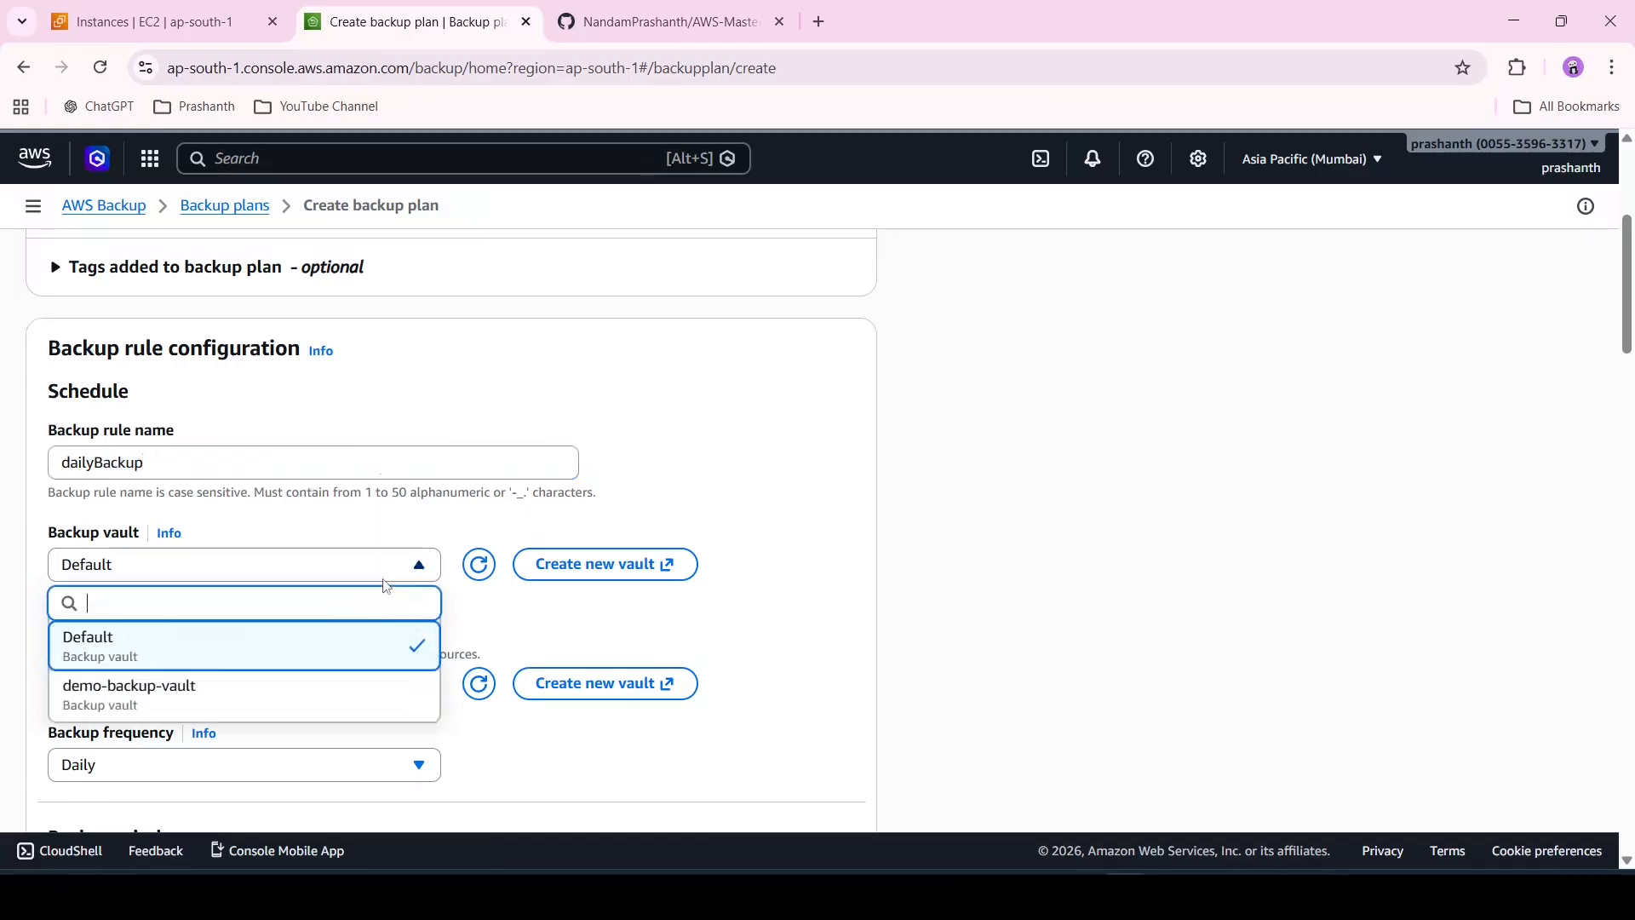
left_click(314, 695)
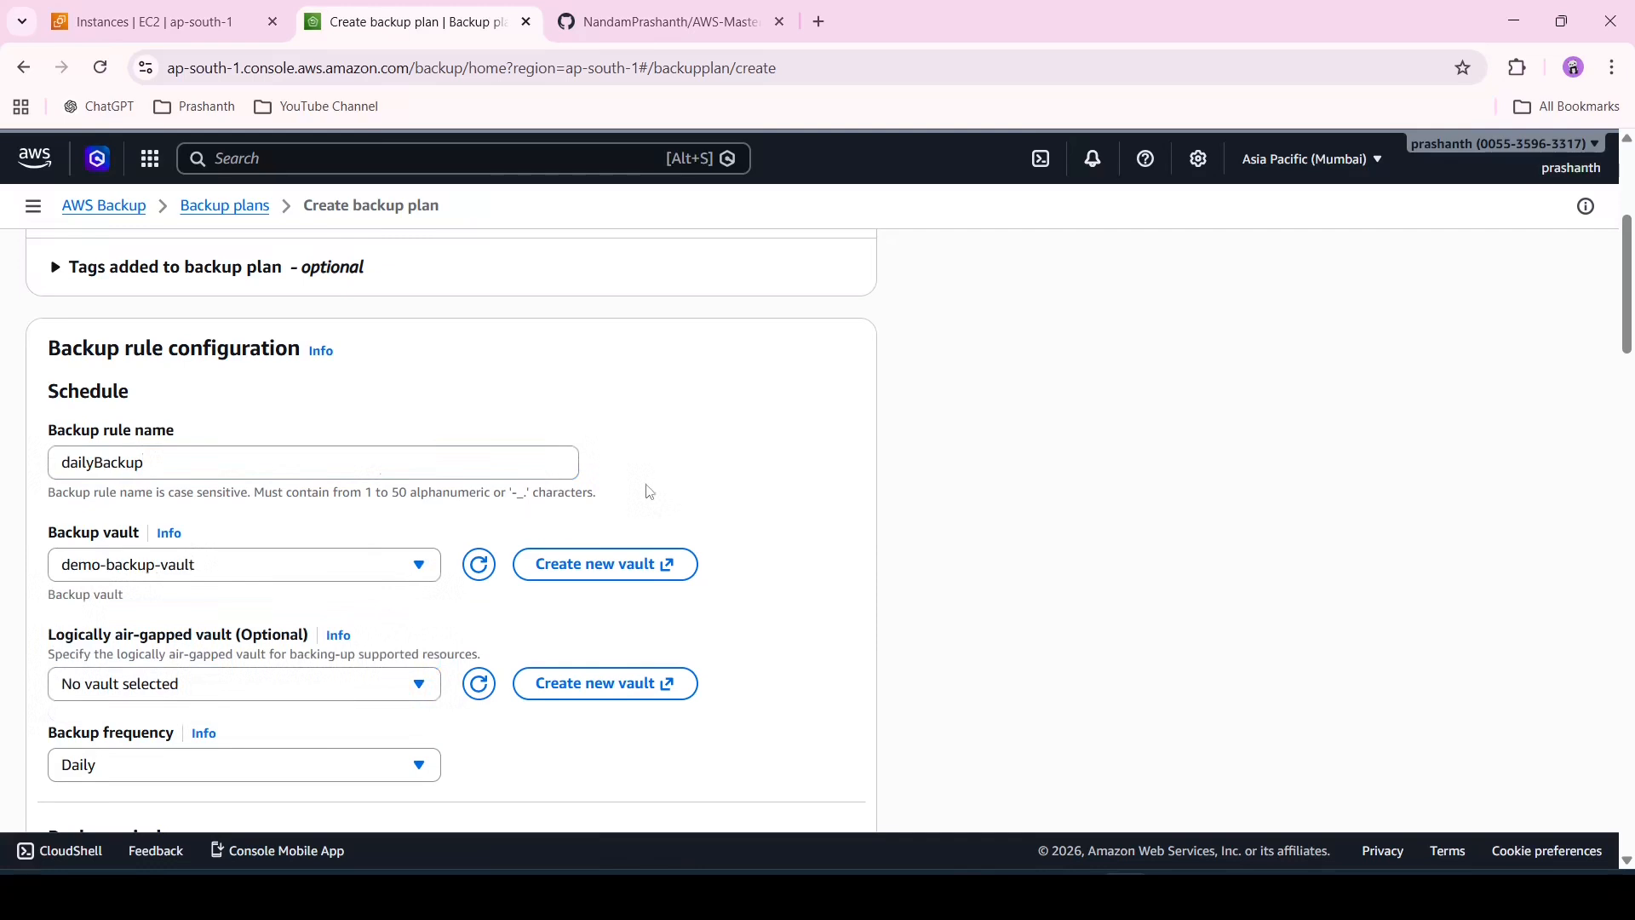
- Review the rule's frequency, backup window, recovery and lifecycle settings, keep the defaults and create the backup plan
scroll(672, 511, "down", 2)
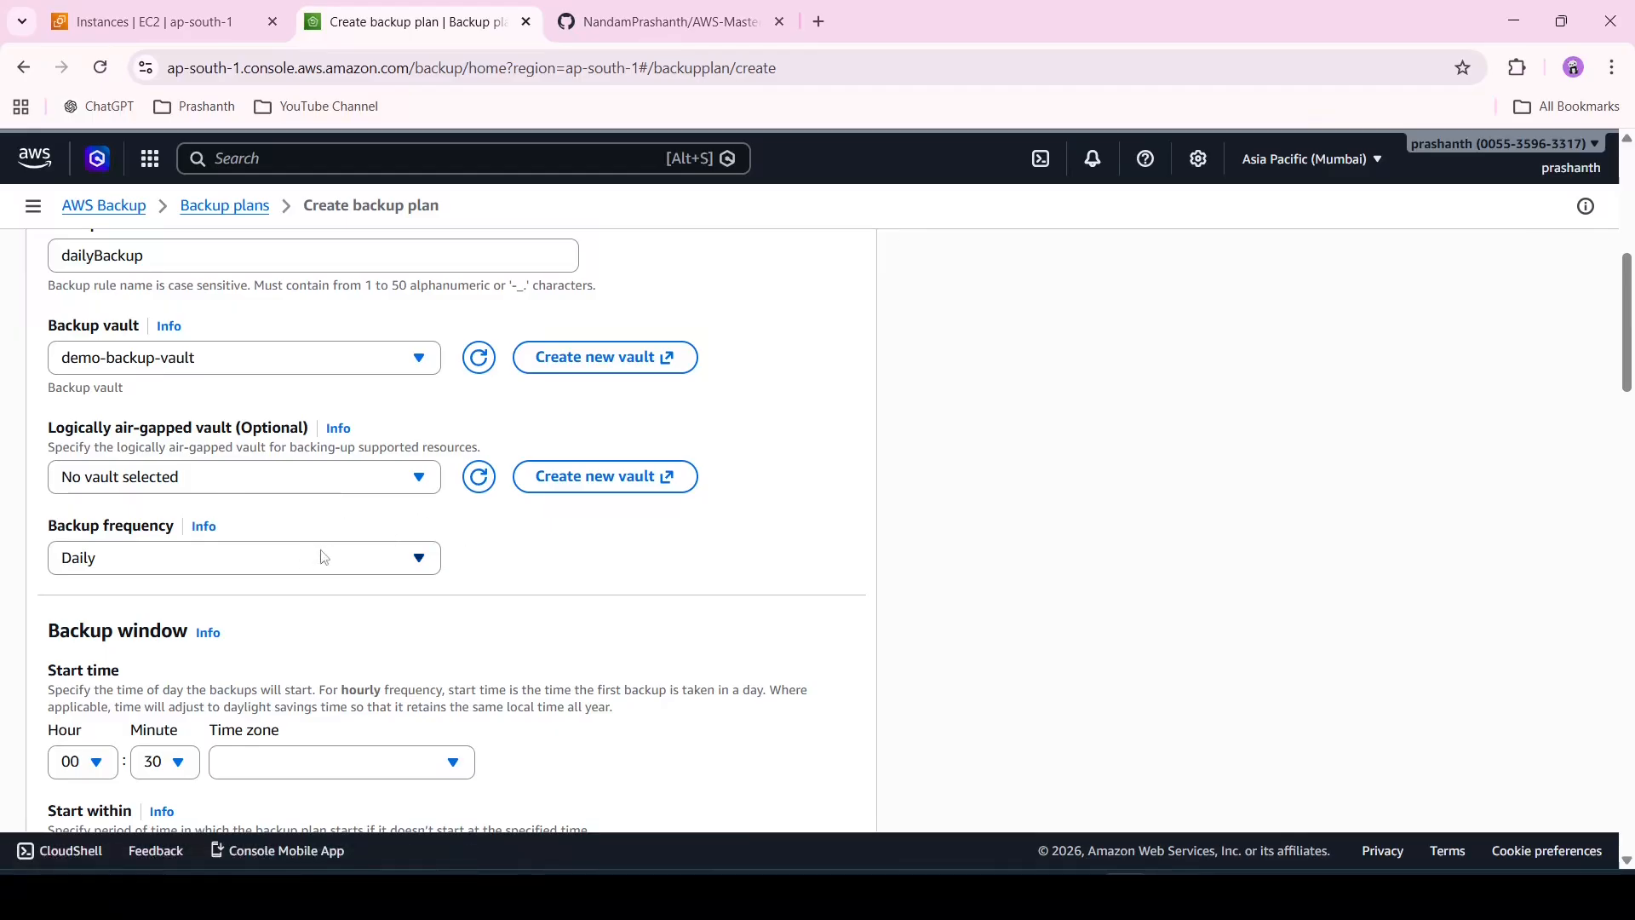
scroll(494, 572, "down", 3)
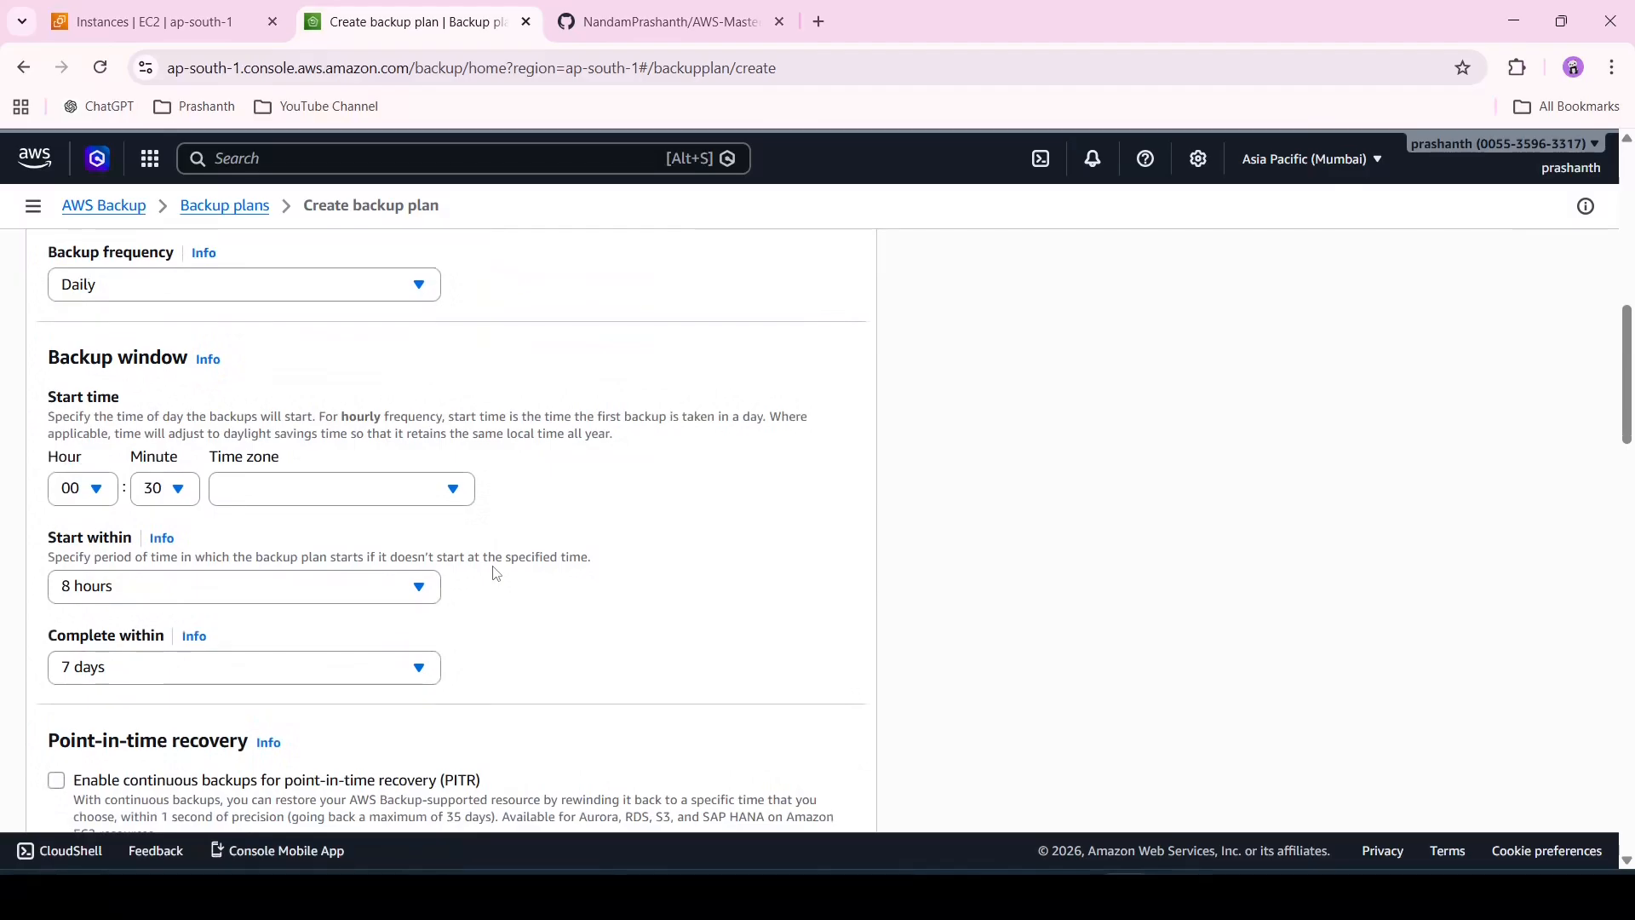
scroll(533, 572, "down", 3)
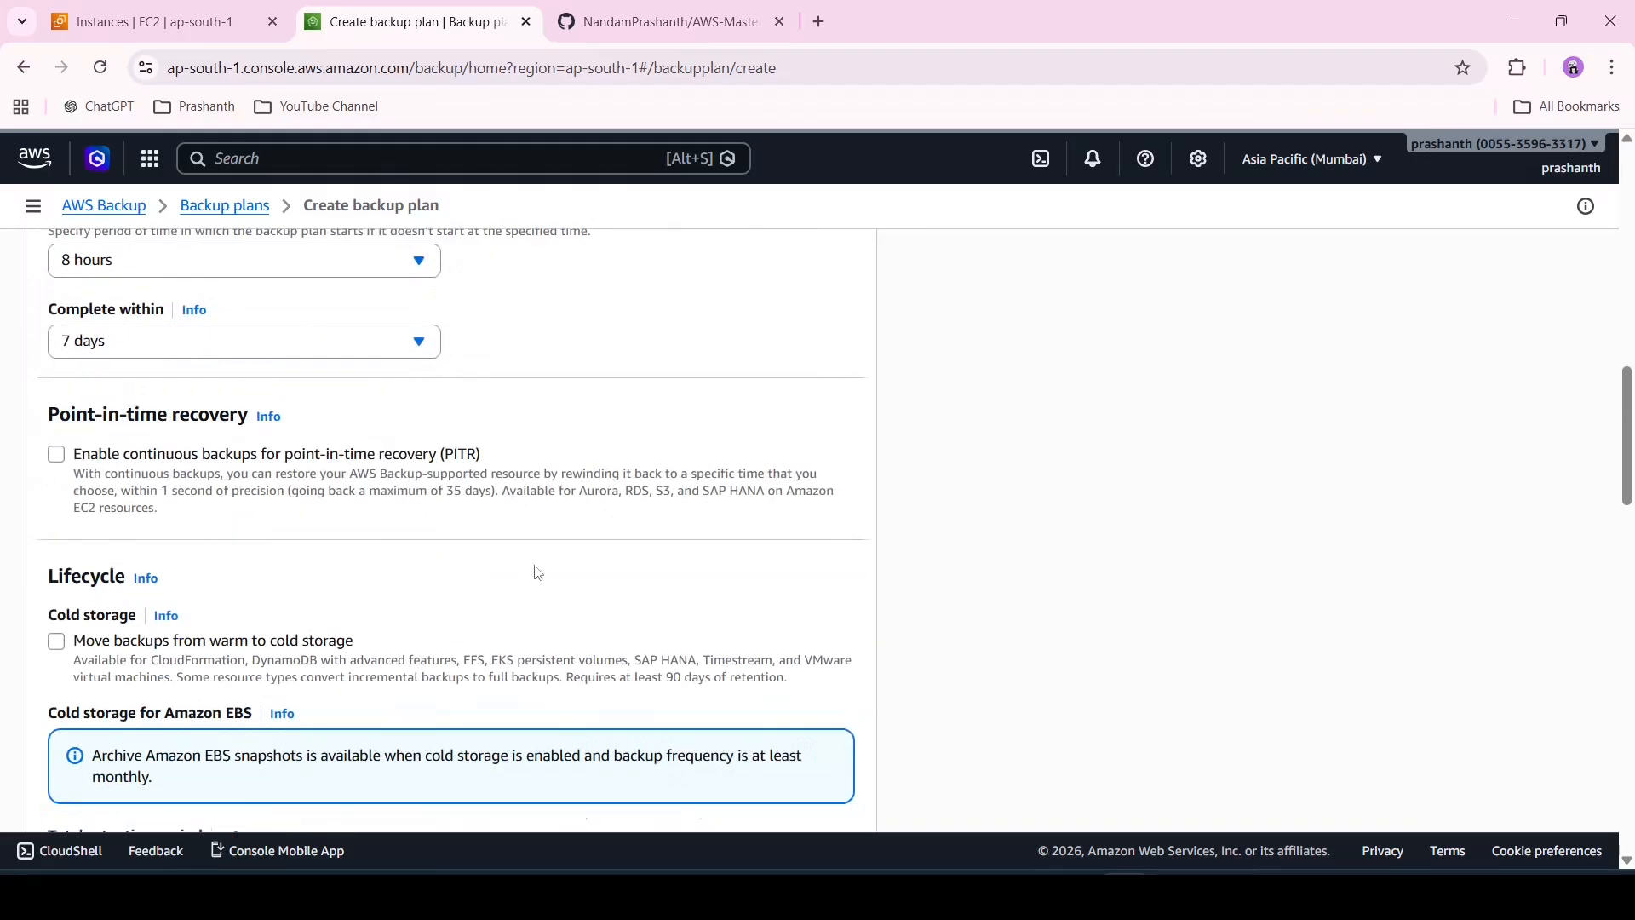
scroll(538, 573, "up", 1)
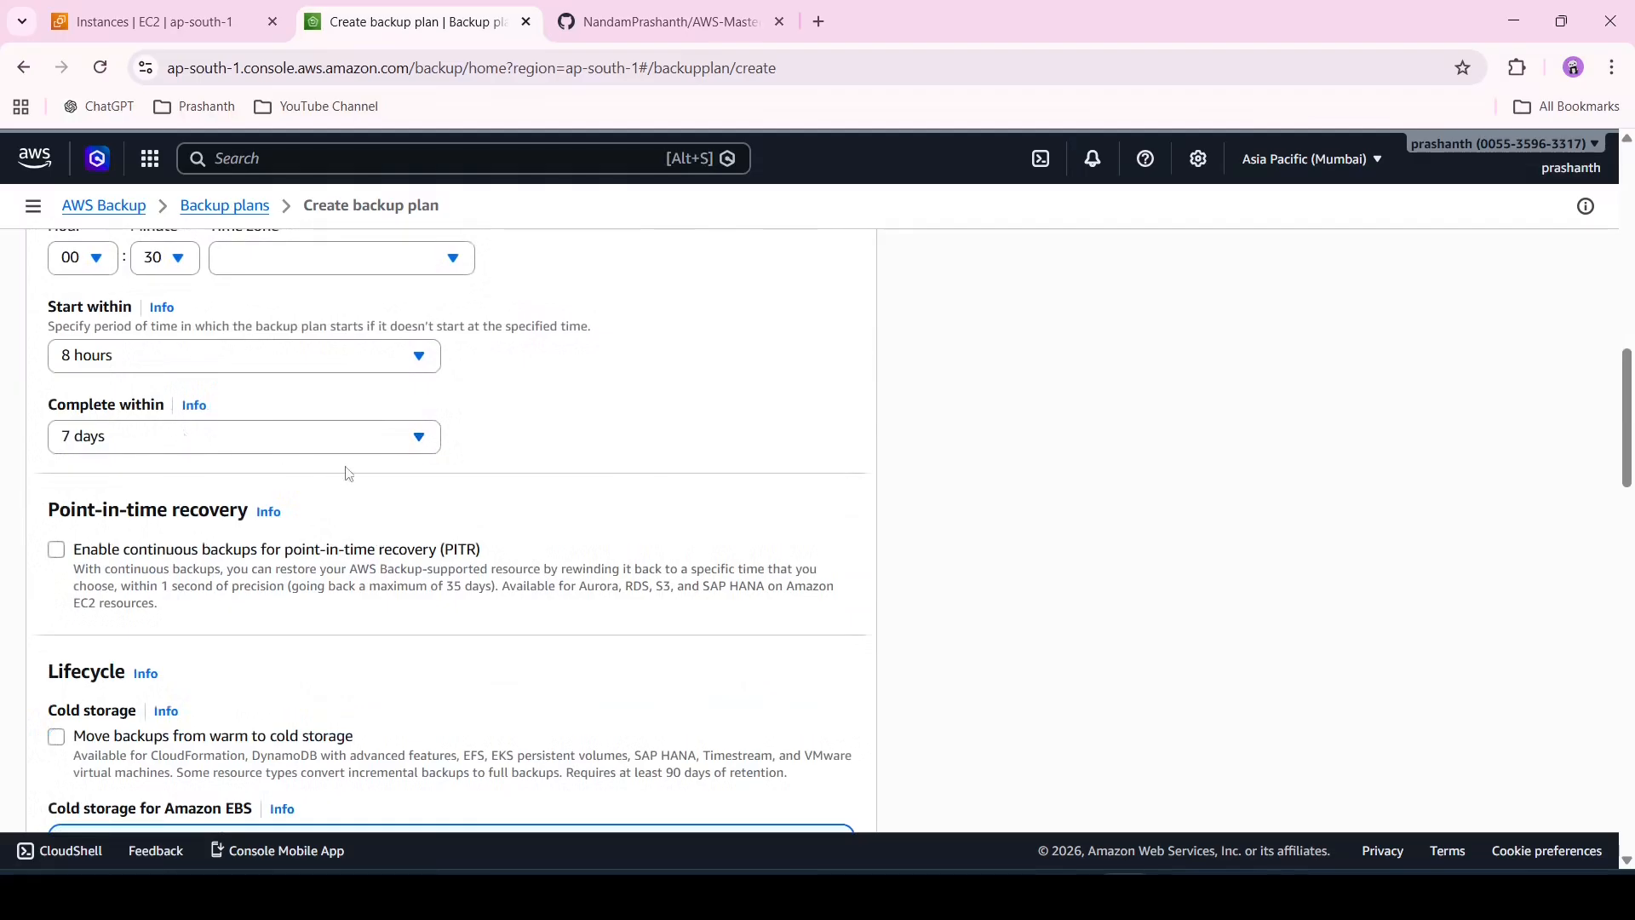
scroll(349, 473, "down", 3)
scroll(348, 474, "down", 1)
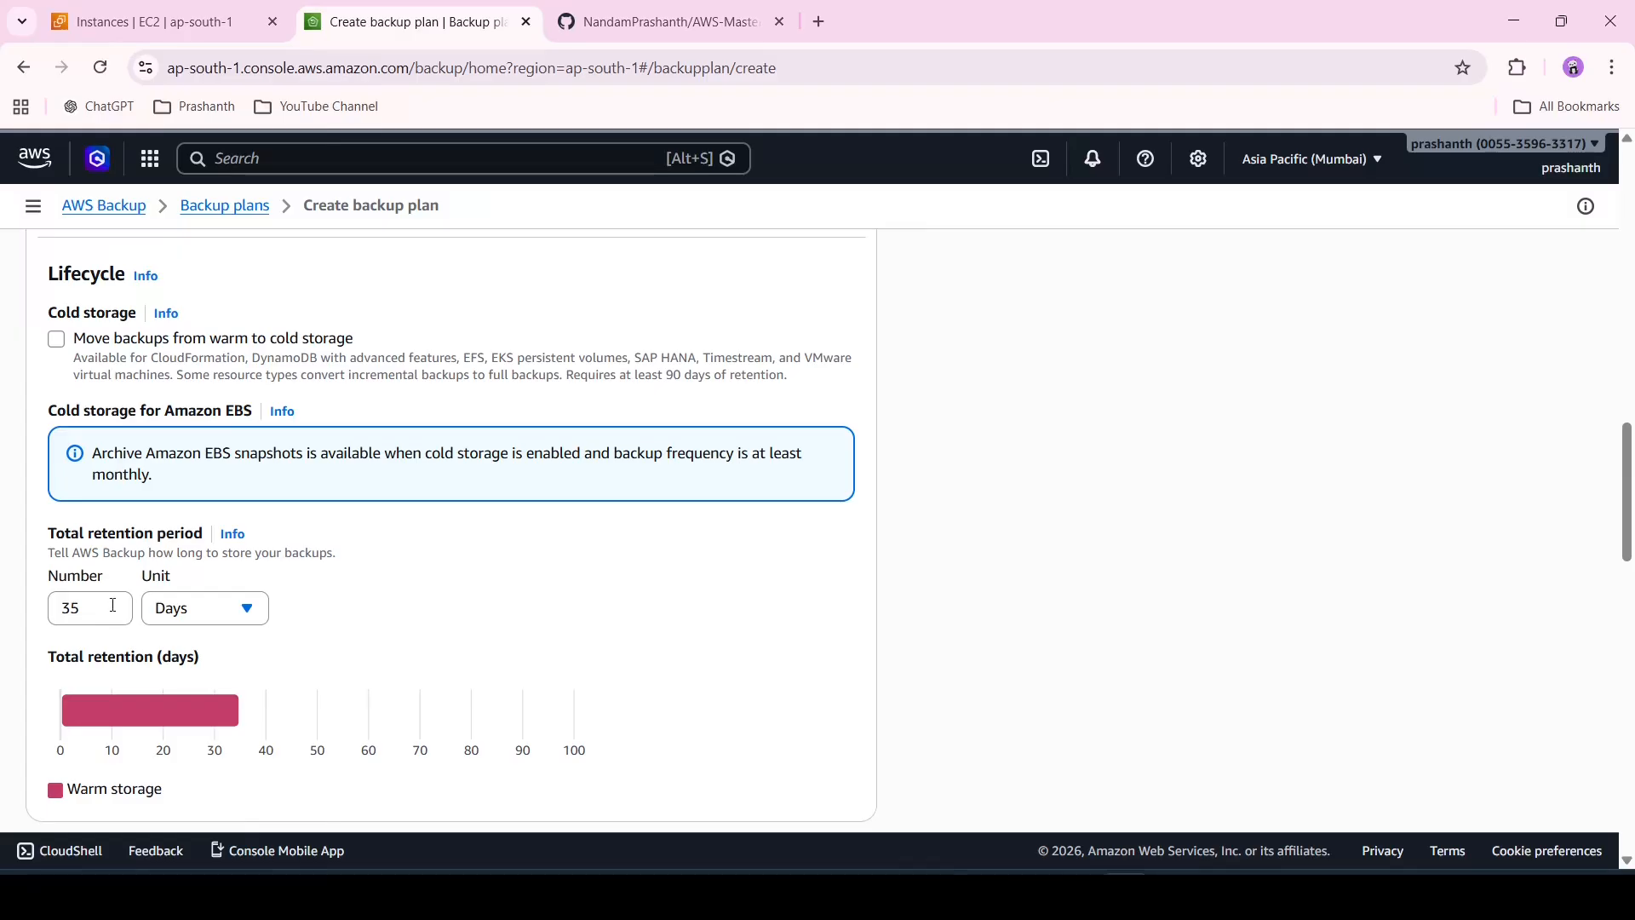
scroll(112, 605, "down", 10)
scroll(114, 612, "up", 5)
scroll(112, 610, "up", 1)
scroll(632, 687, "down", 10)
left_click(801, 786)
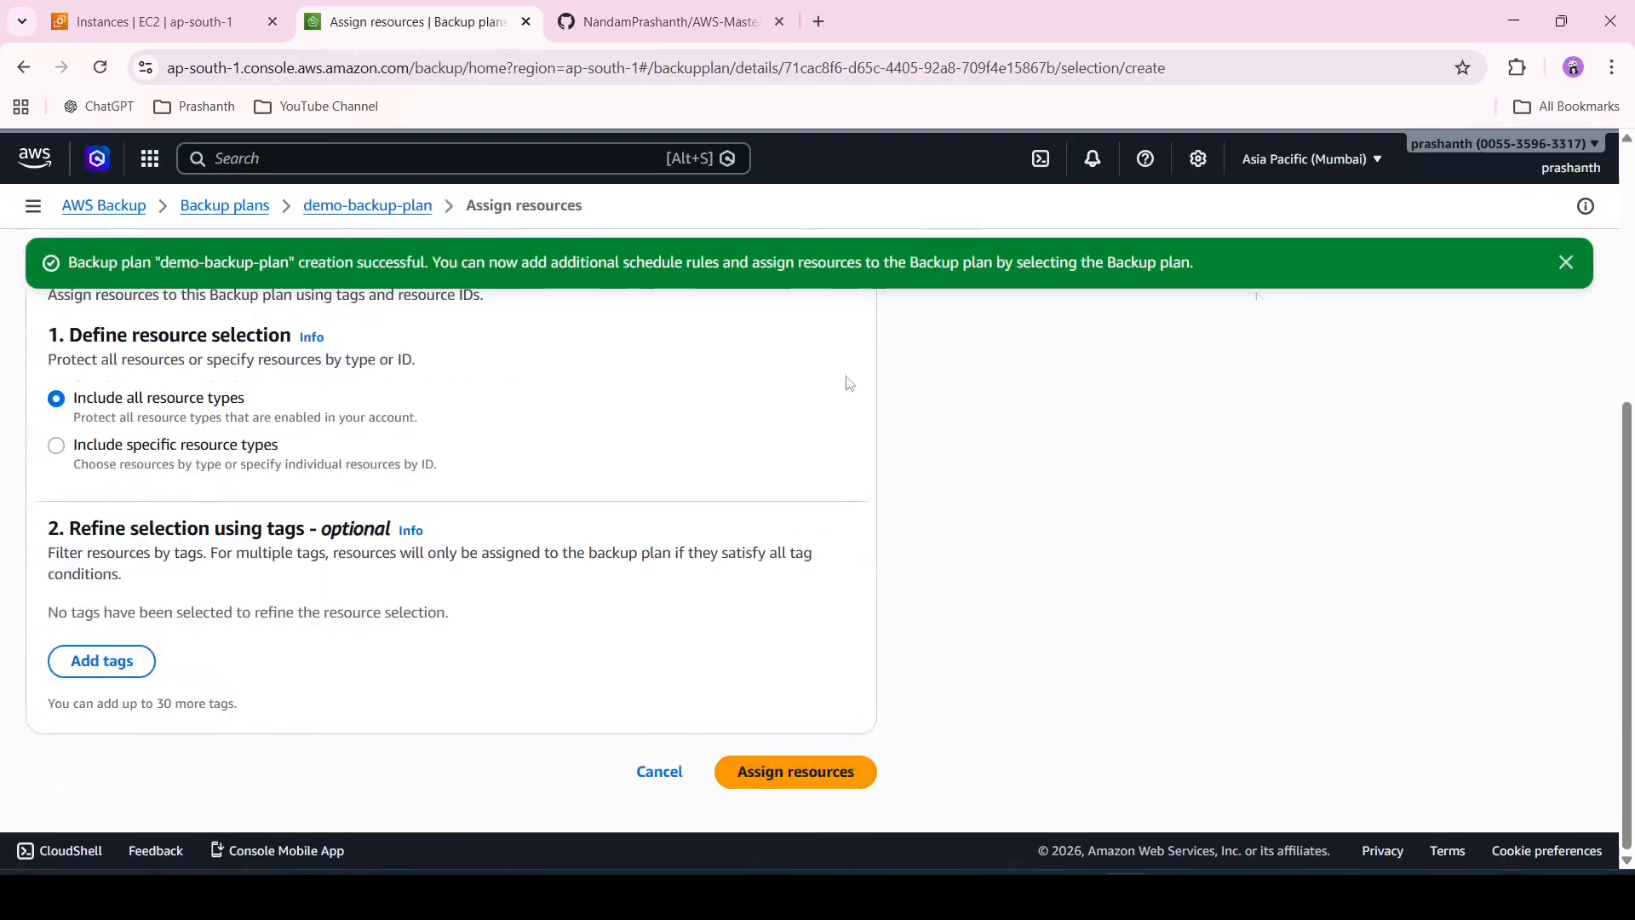
- Dismiss the banner, restrict the resource assignment to specific resource types and add EC2
left_click(1567, 263)
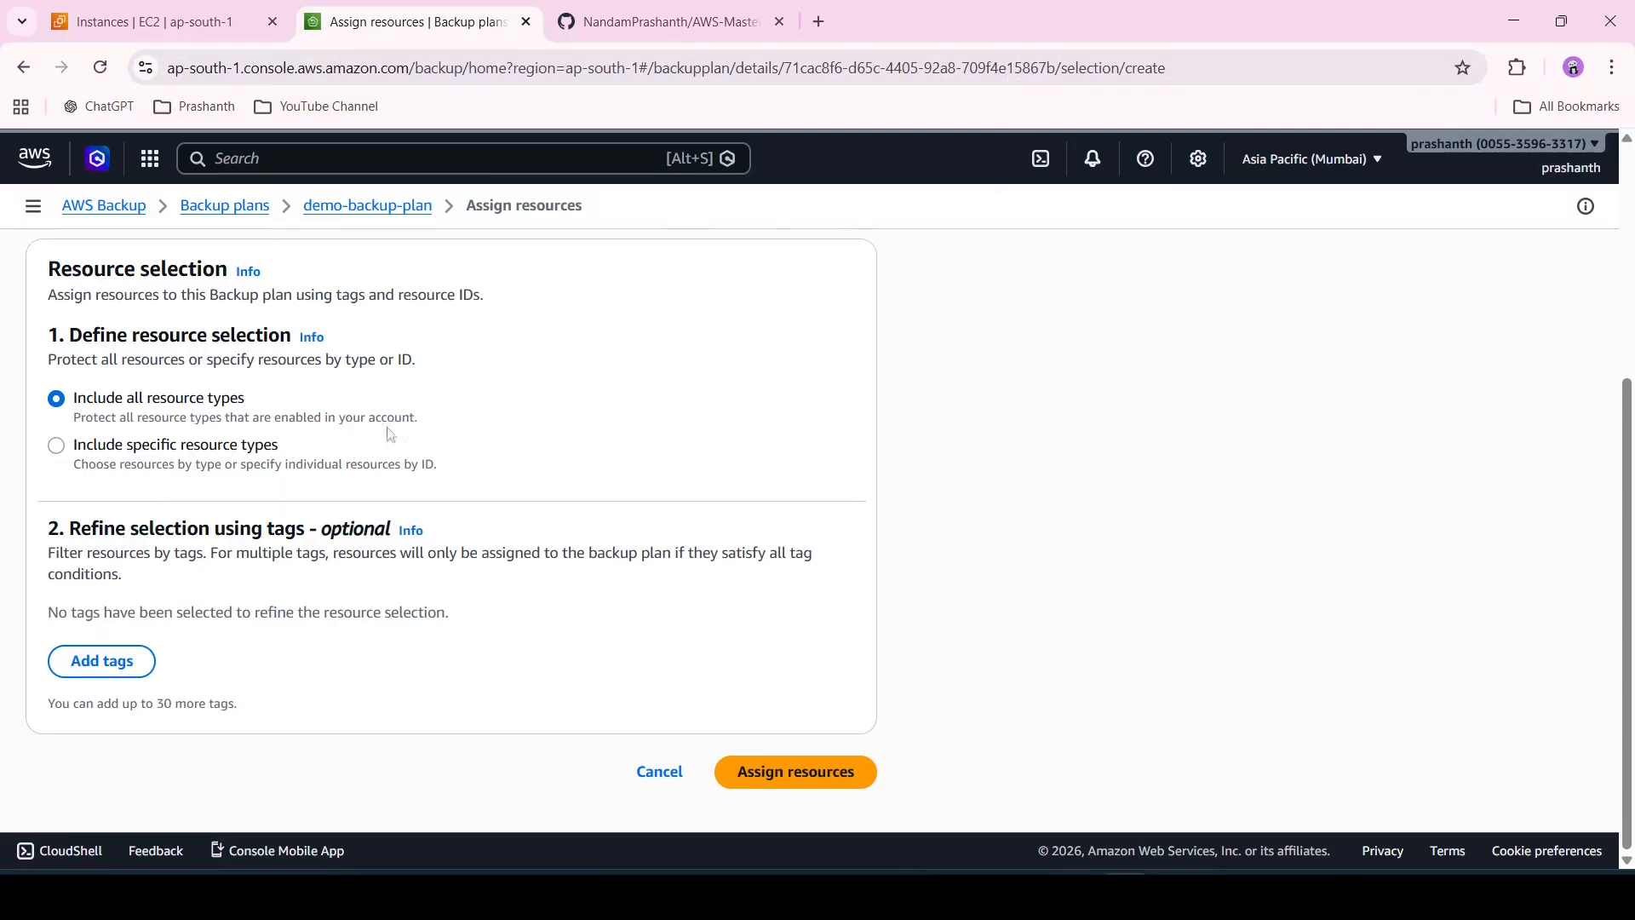
left_click(176, 461)
scroll(175, 517, "down", 2)
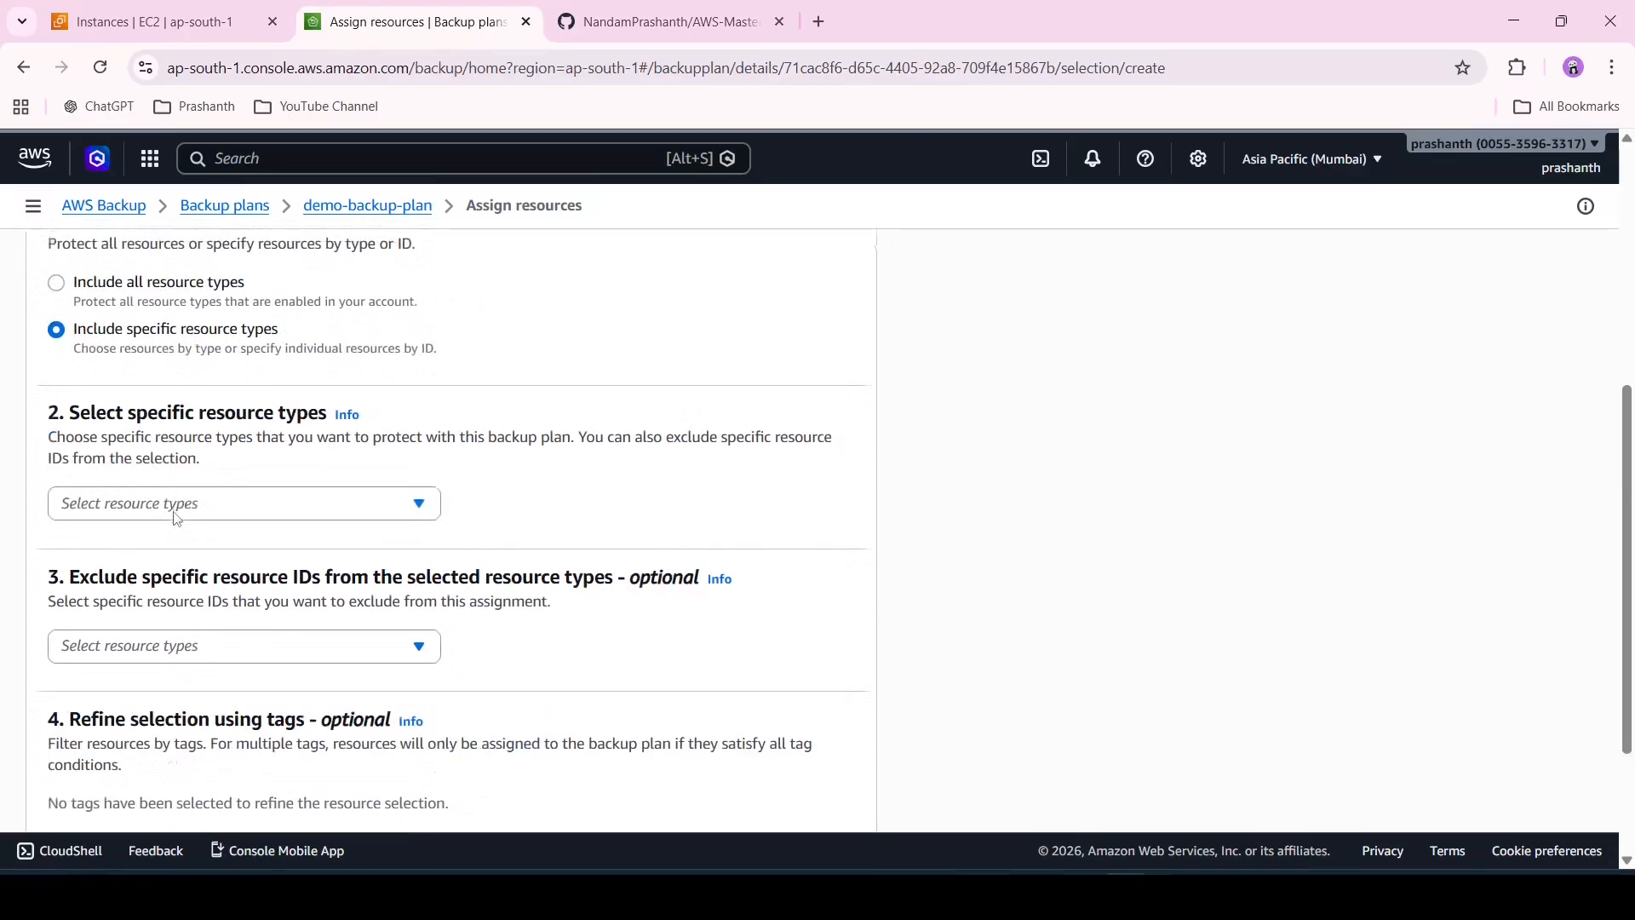
left_click(212, 478)
left_click(120, 688)
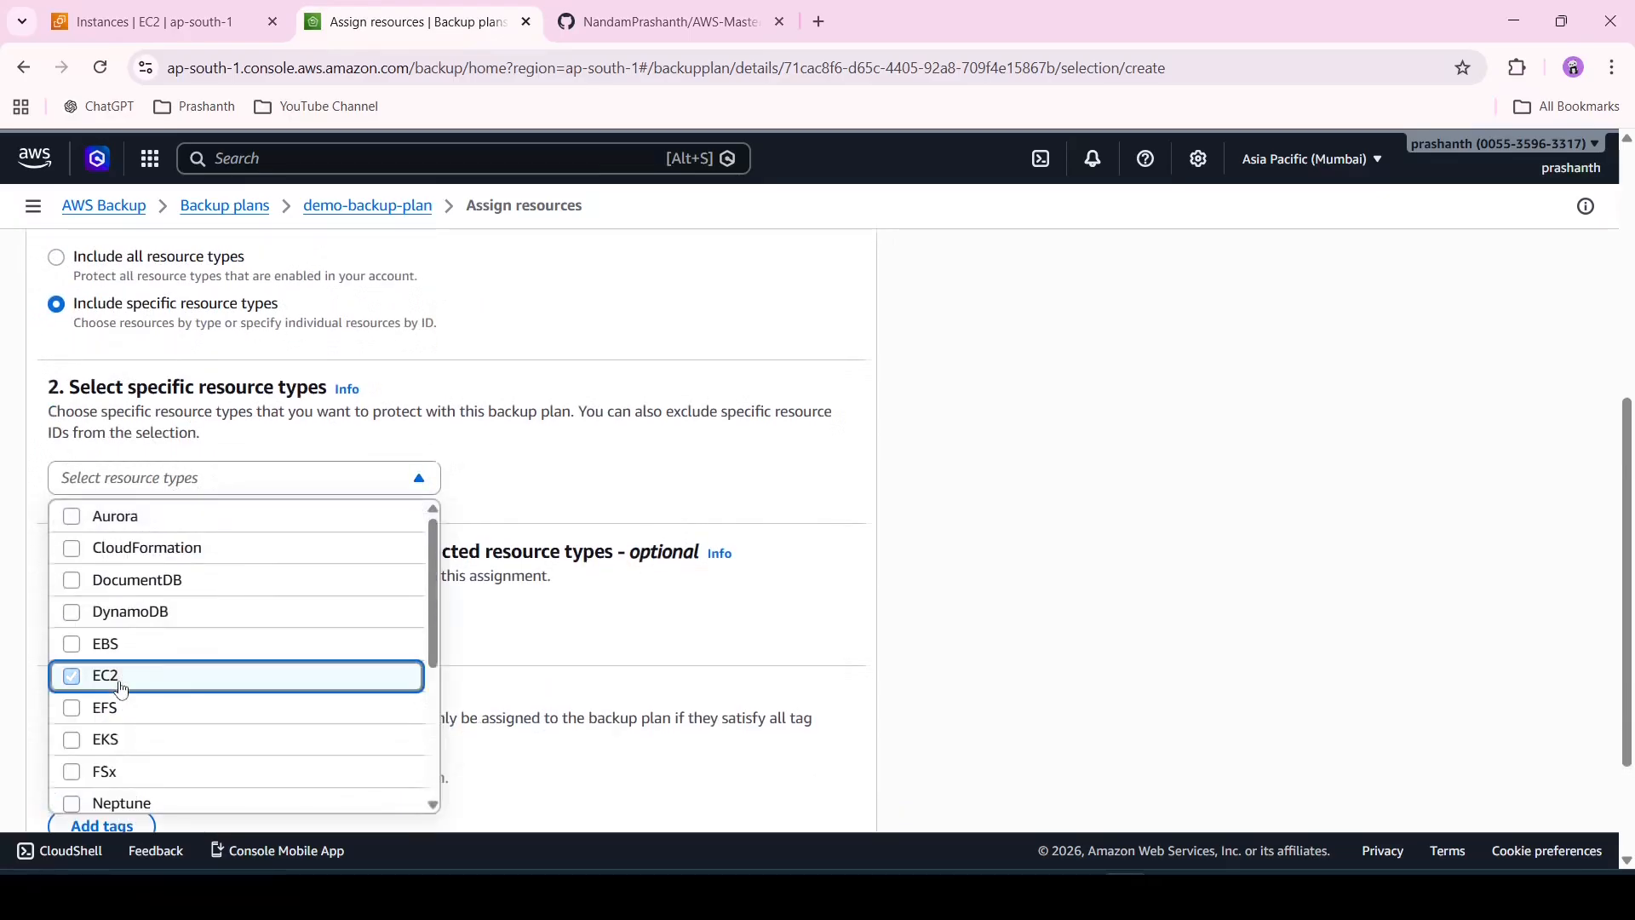
left_click(718, 505)
- Check the selectable EC2 instances, then copy the ec2-backup instance's ID from its details in the EC2 Instances tab
left_click(454, 563)
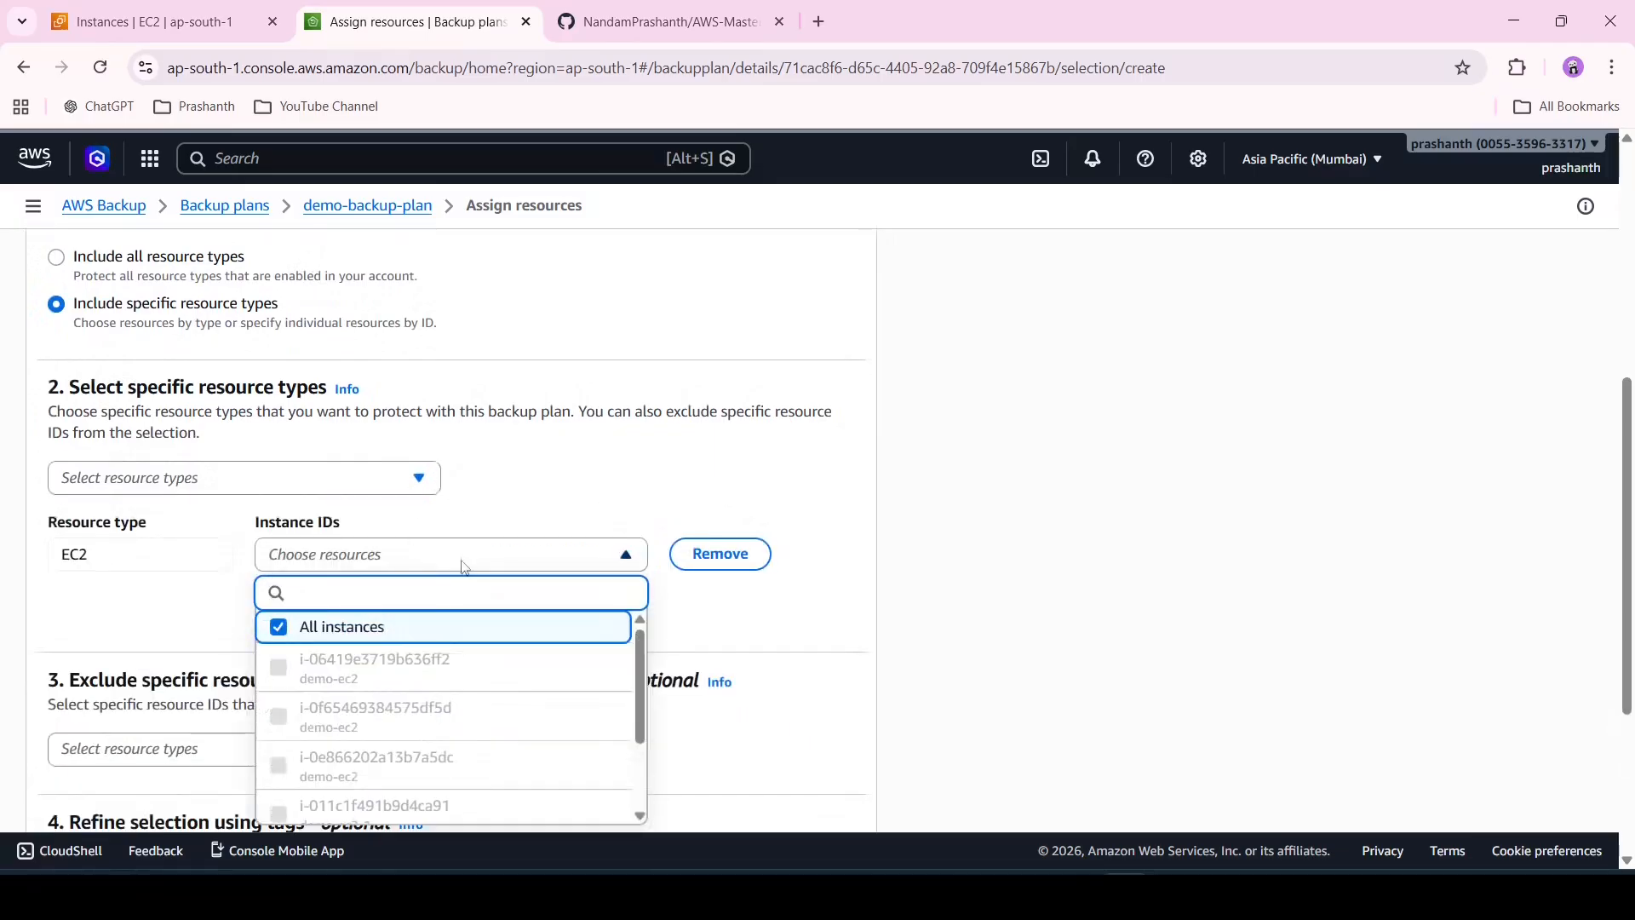
scroll(452, 723, "down", 5)
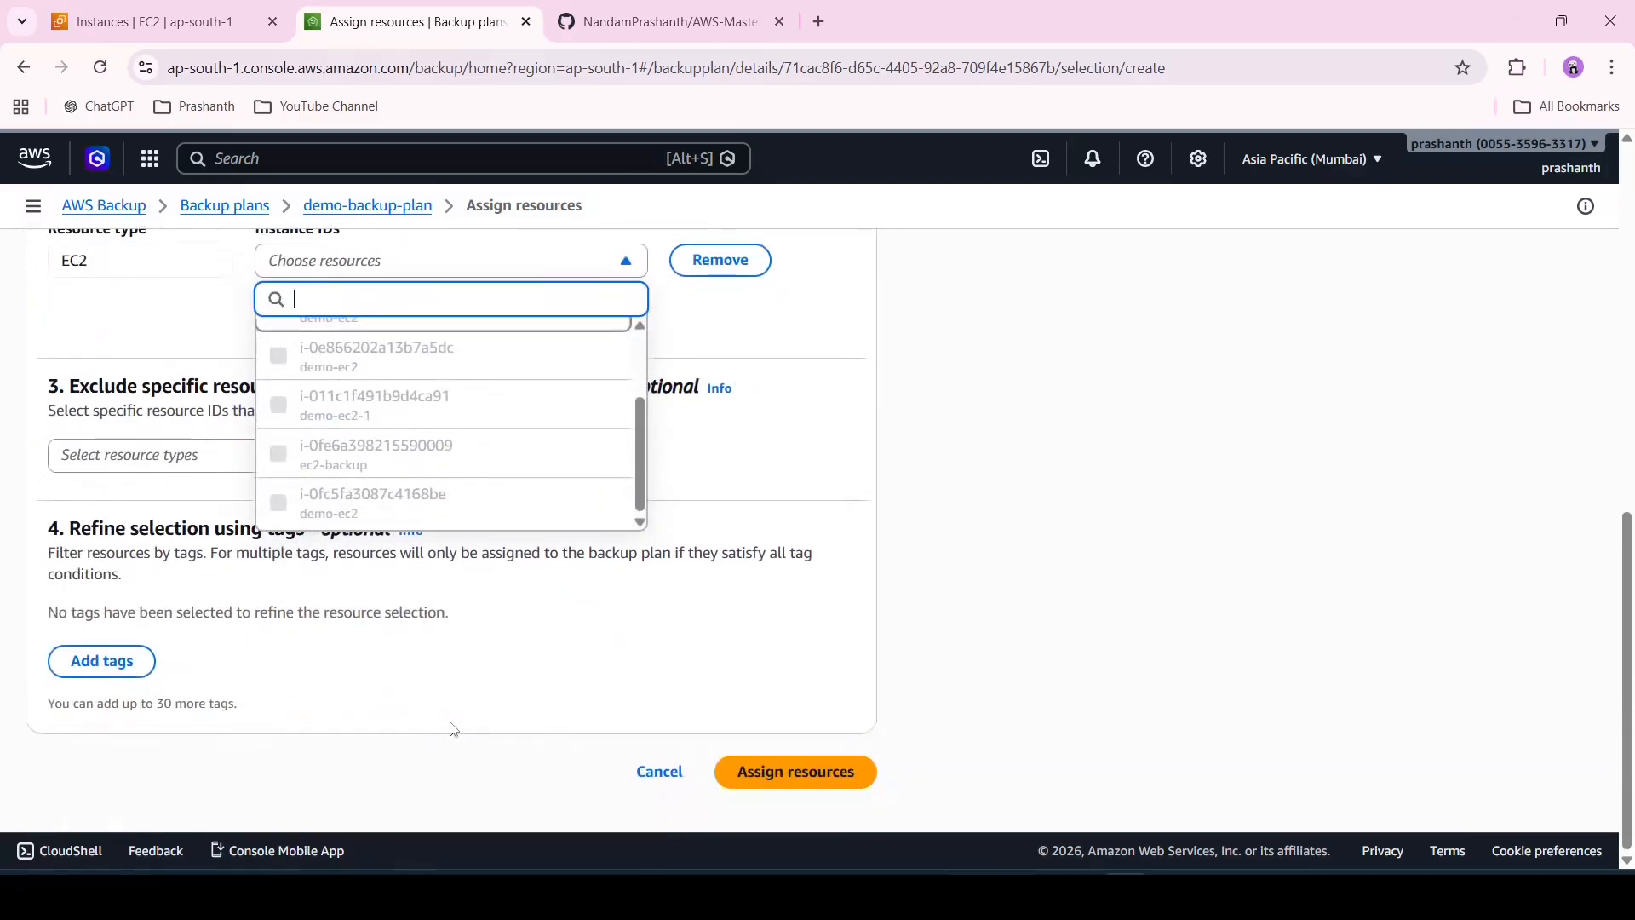
left_click(235, 11)
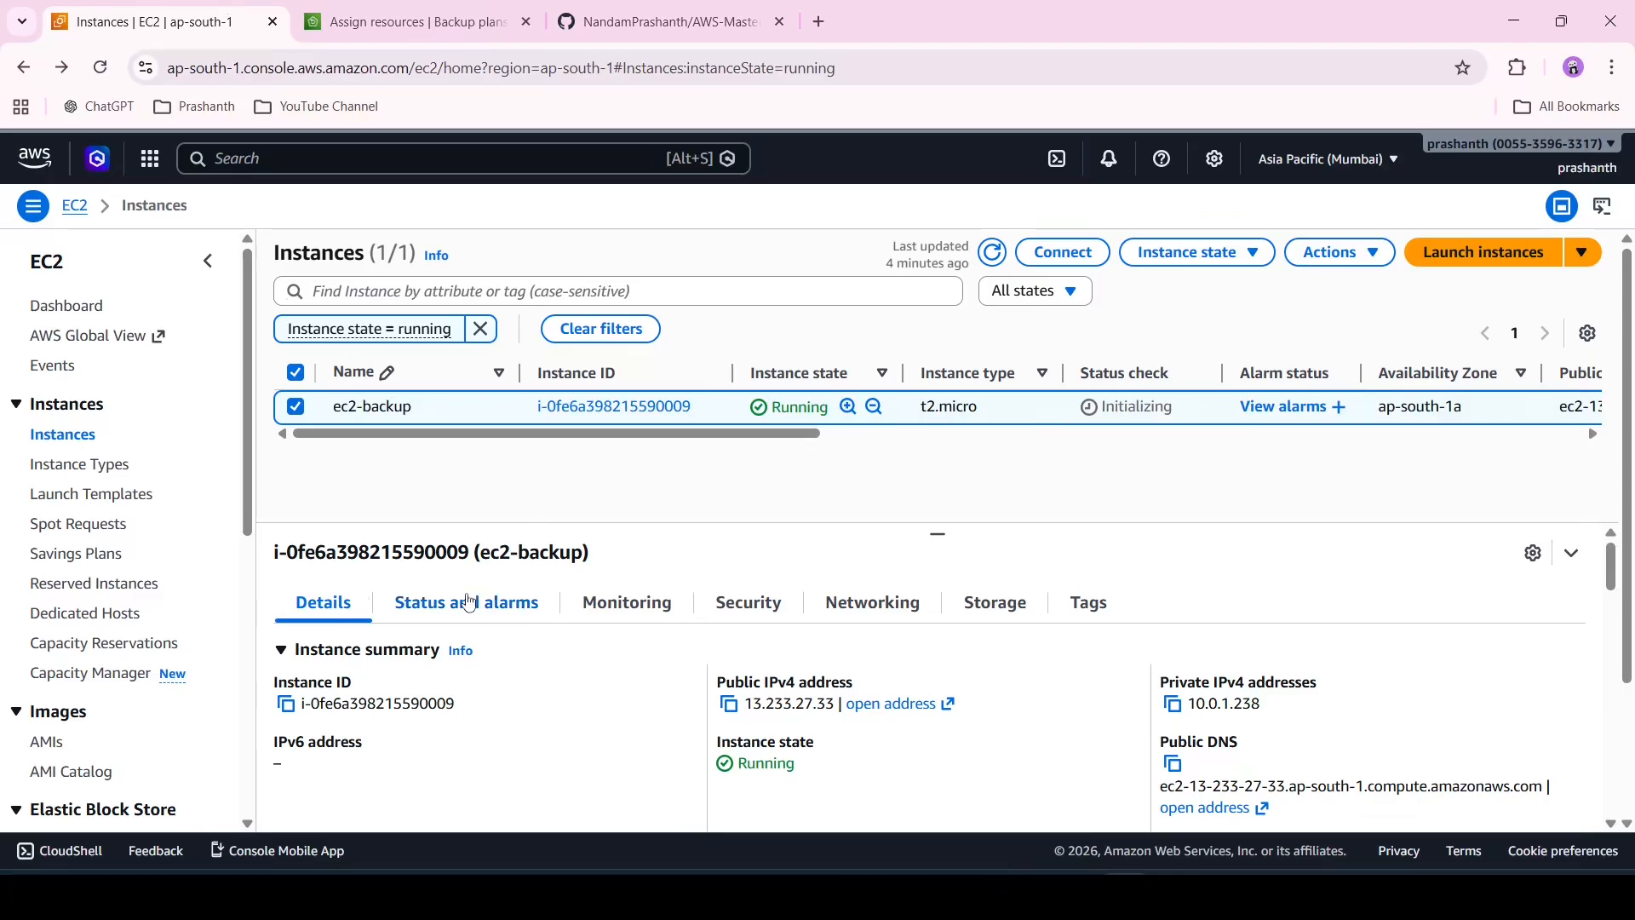
left_click(287, 704)
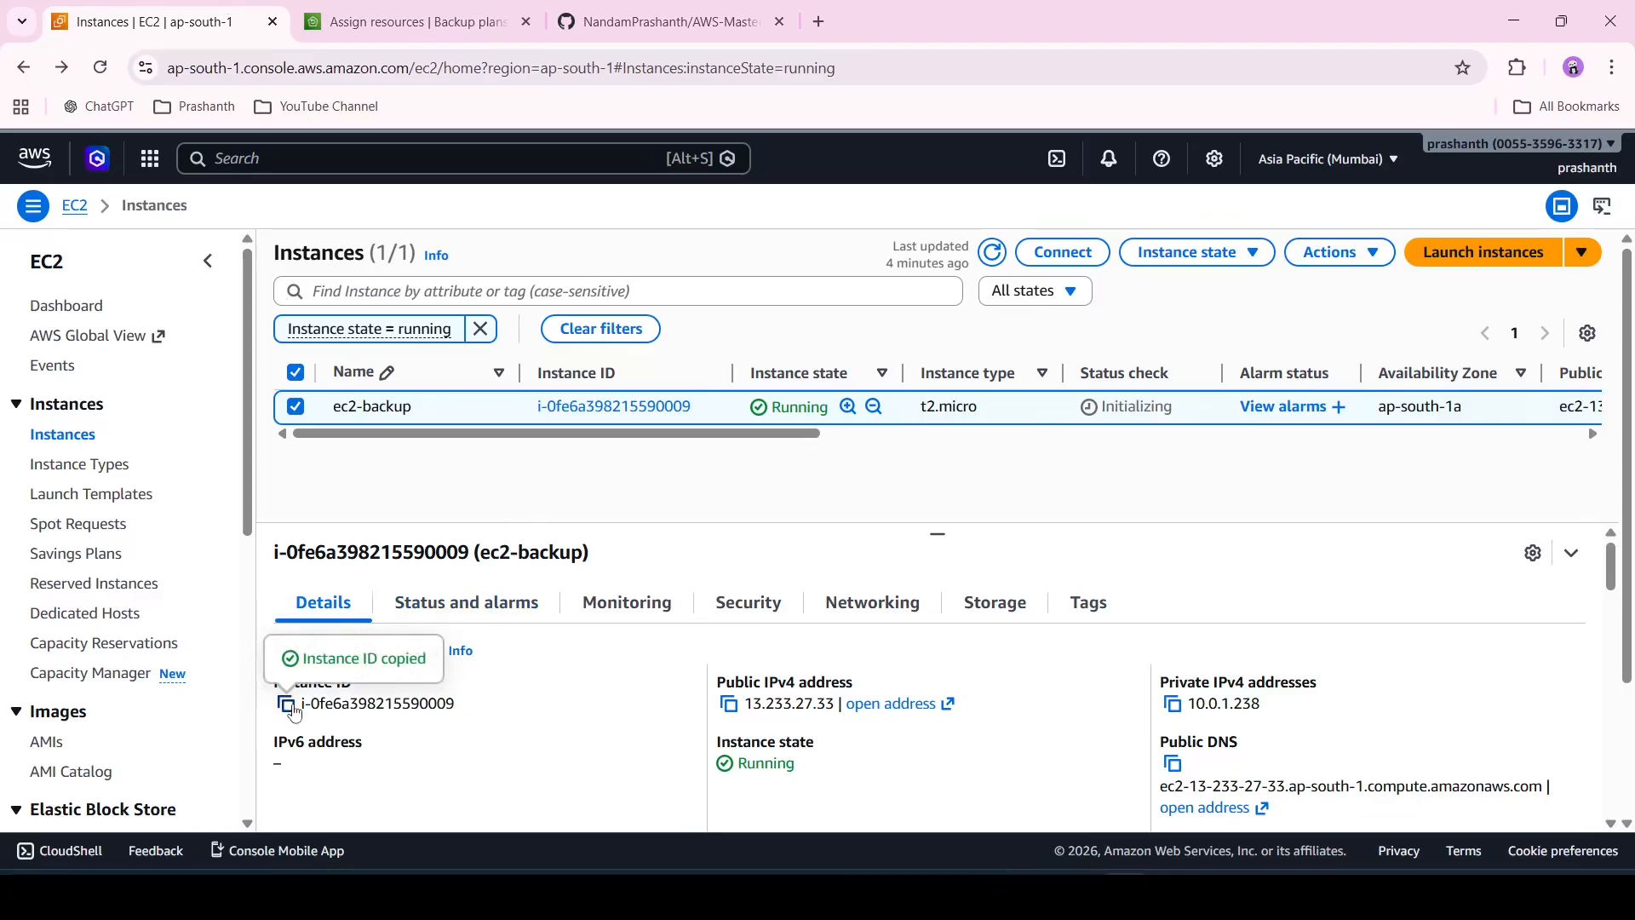
left_click(408, 22)
scroll(336, 449, "up", 3)
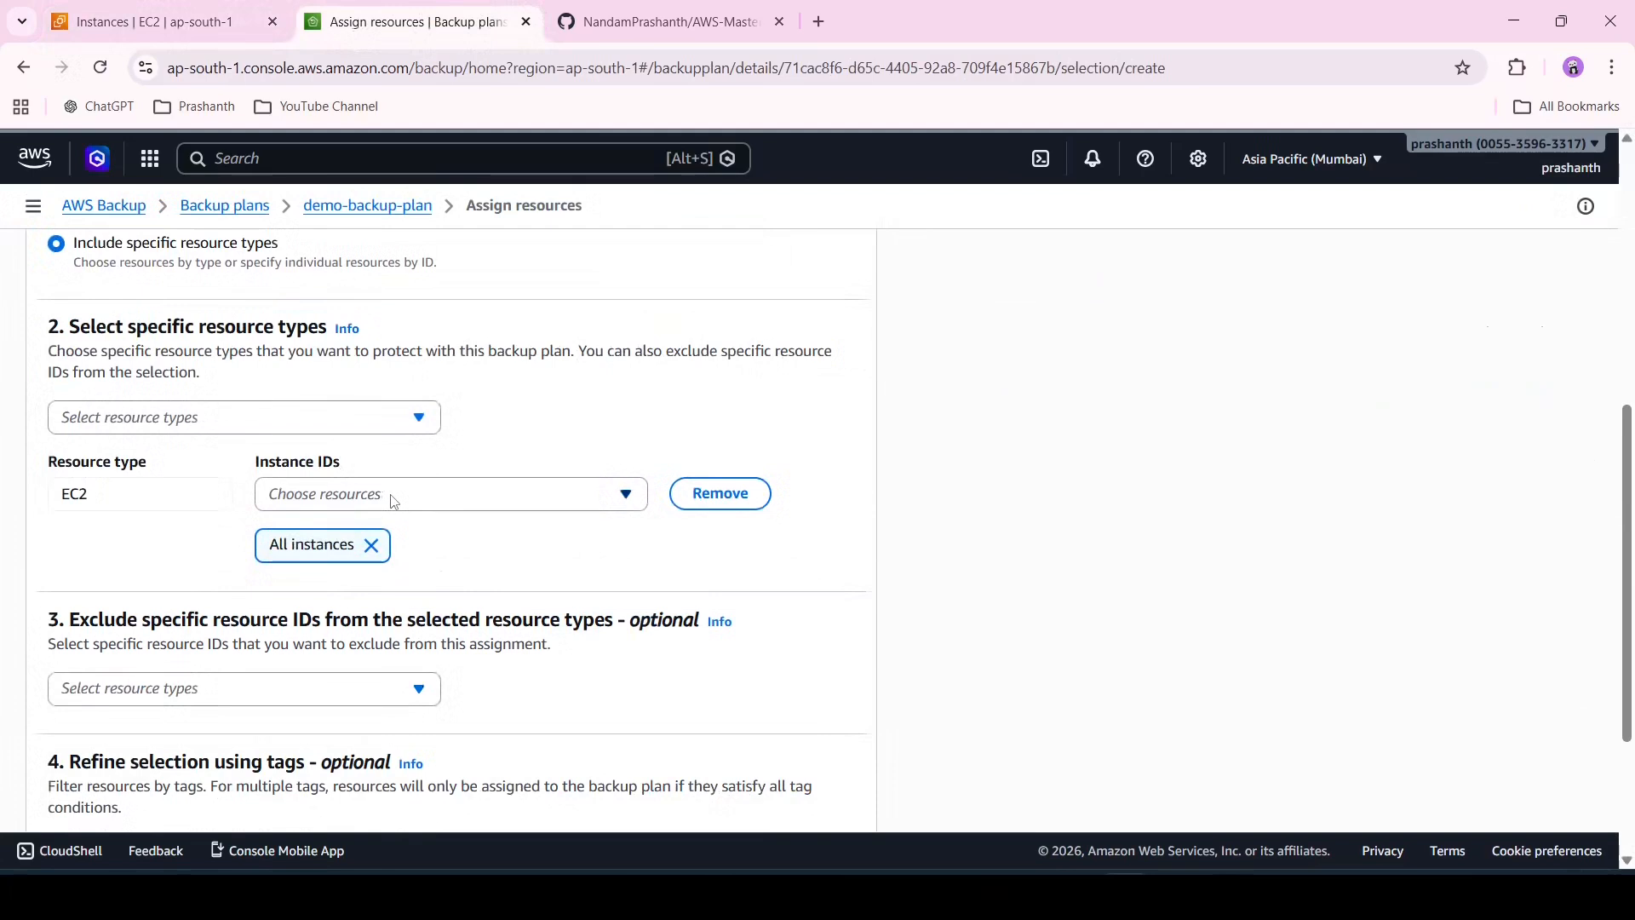
left_click(394, 501)
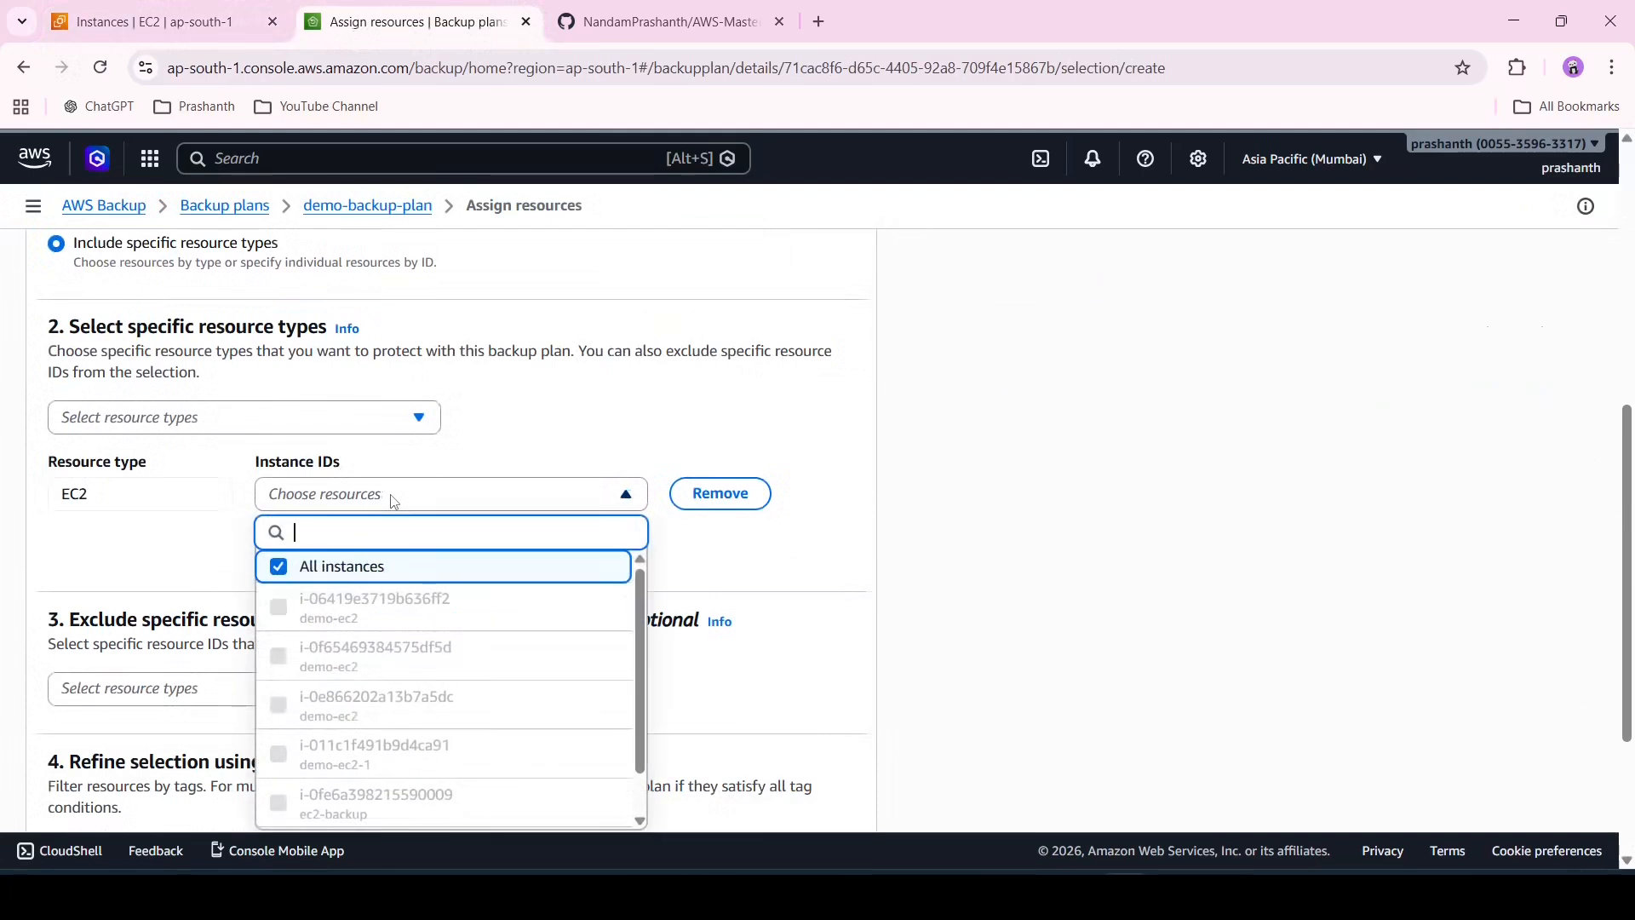
left_click(320, 564)
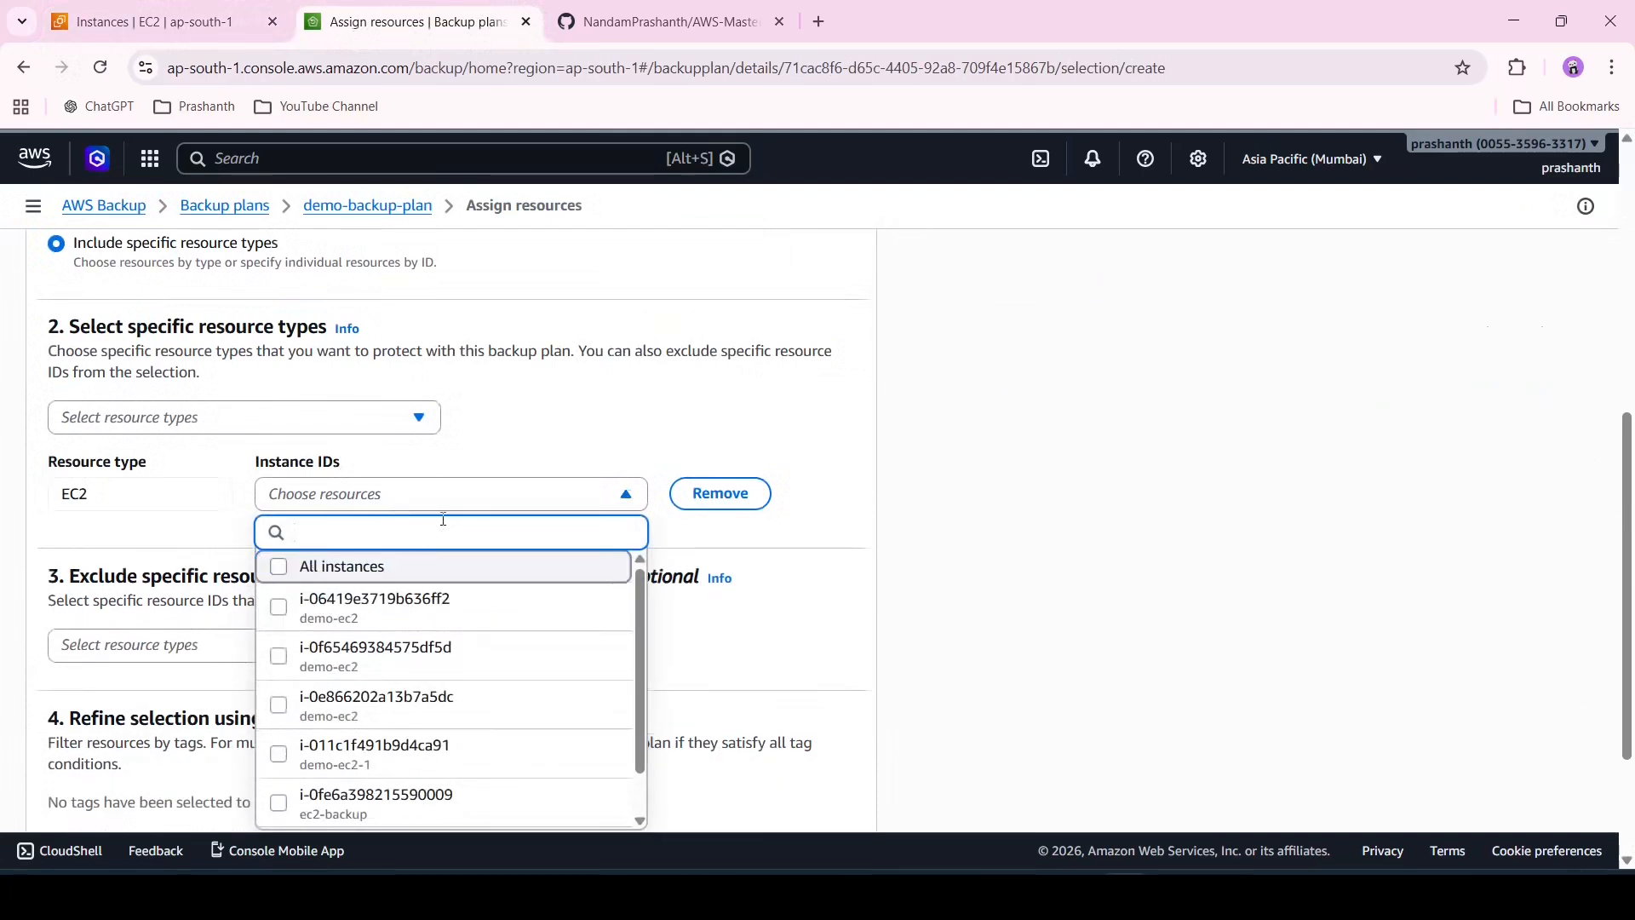
key("ctrl+v")
left_click(280, 610)
left_click(863, 569)
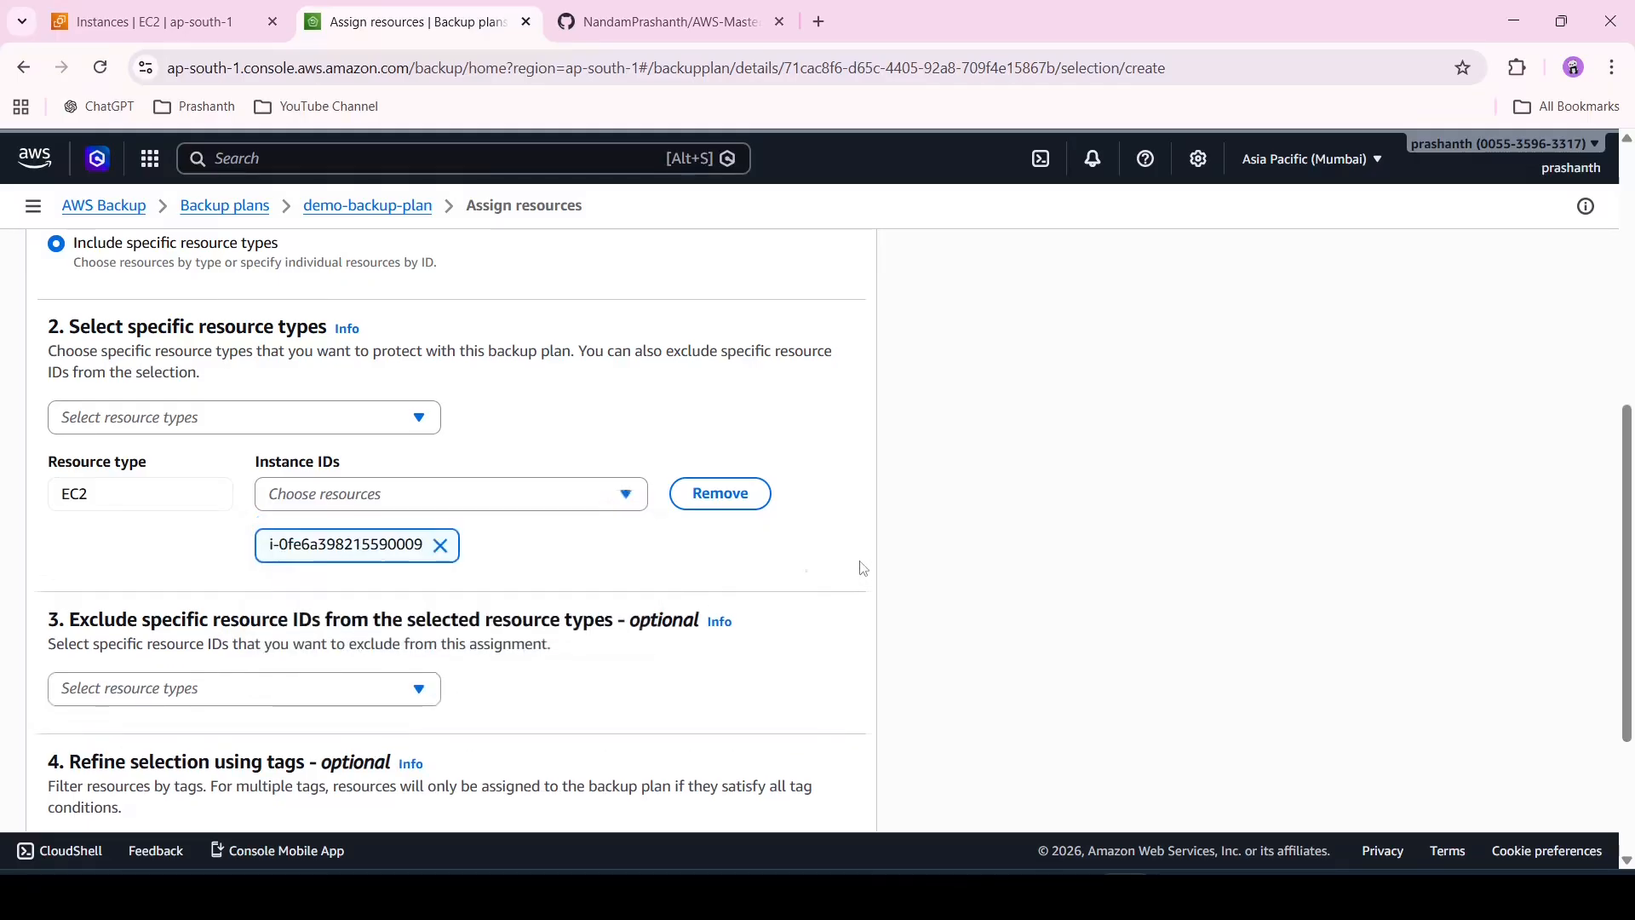
scroll(514, 515, "down", 2)
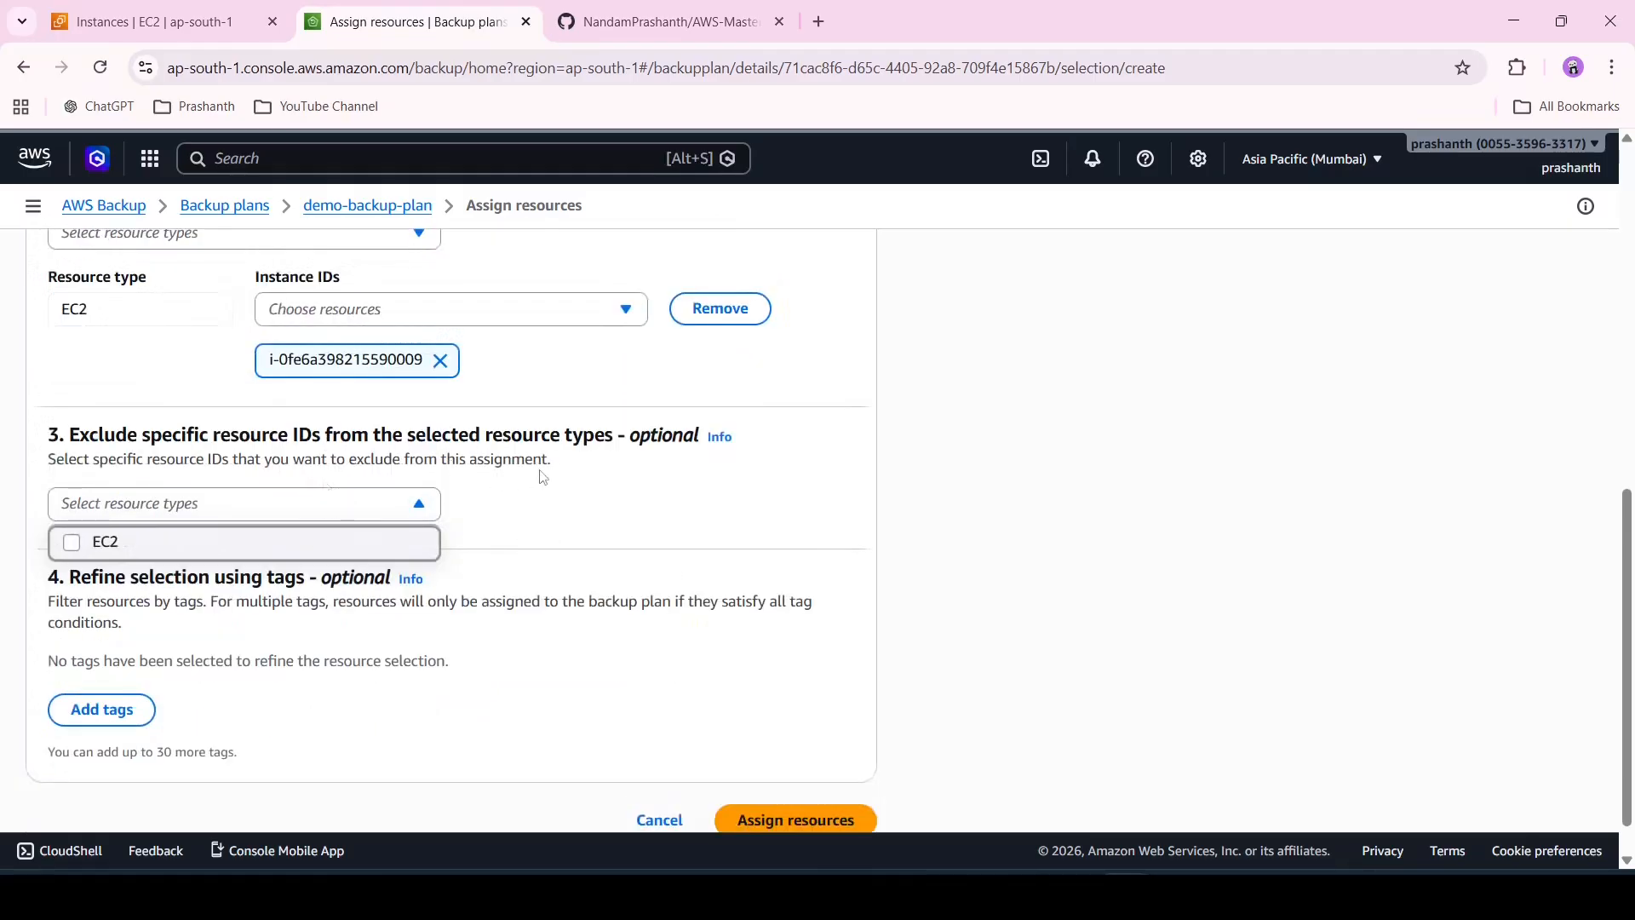
left_click(555, 502)
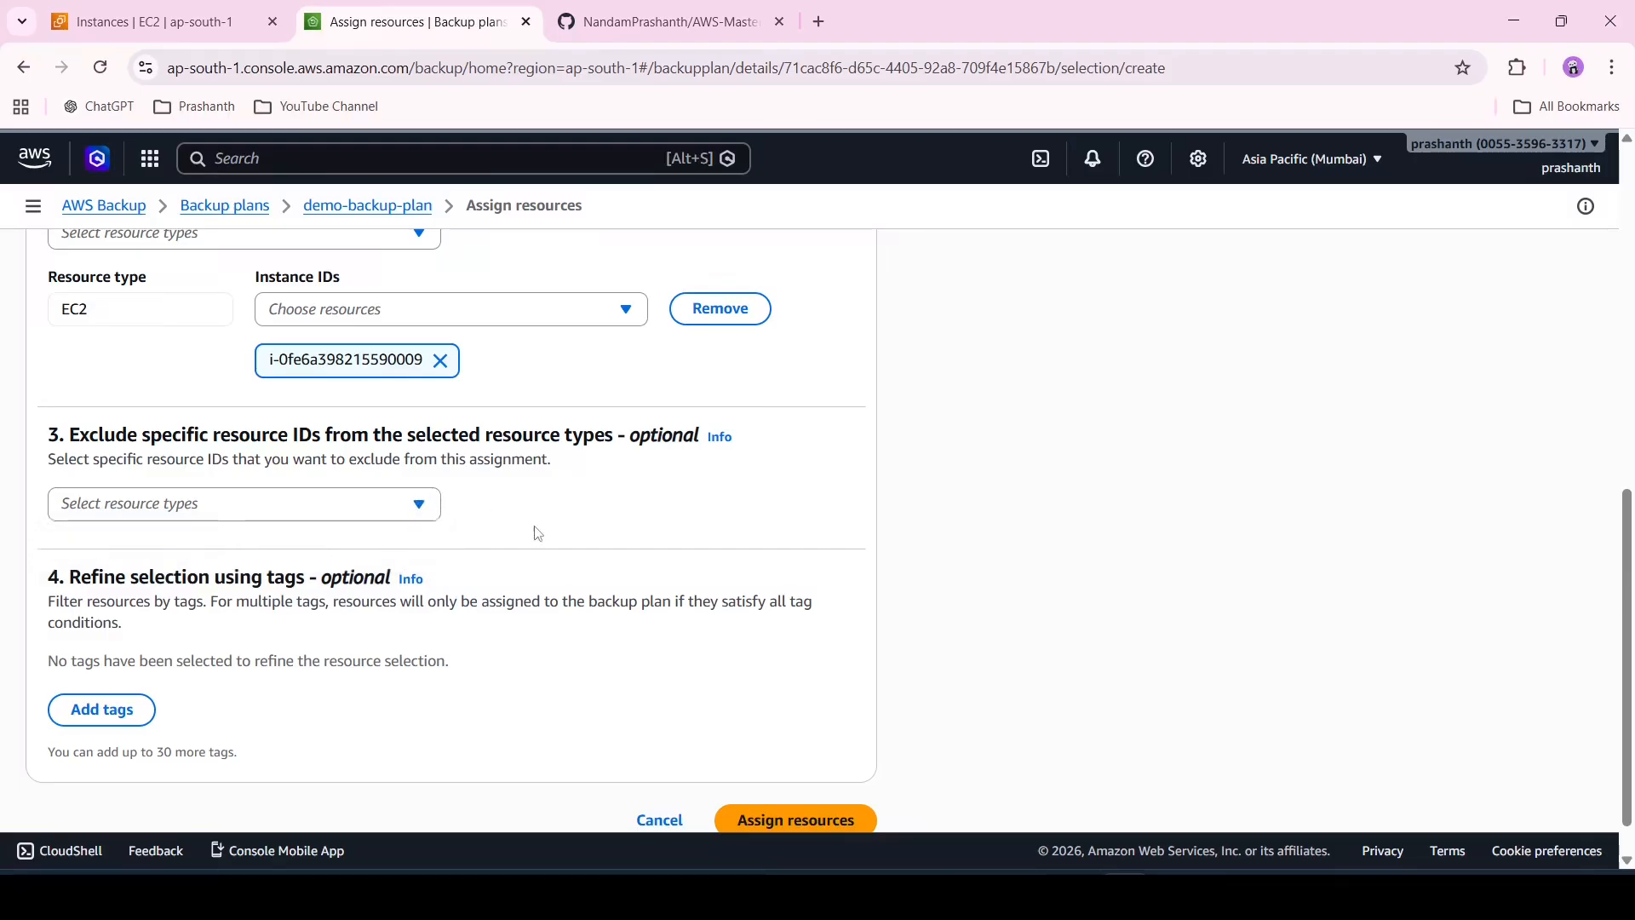
- Name the resource assignment Demo-Backup-ec2resources and assign the resources to the backup plan
scroll(539, 533, "down", 1)
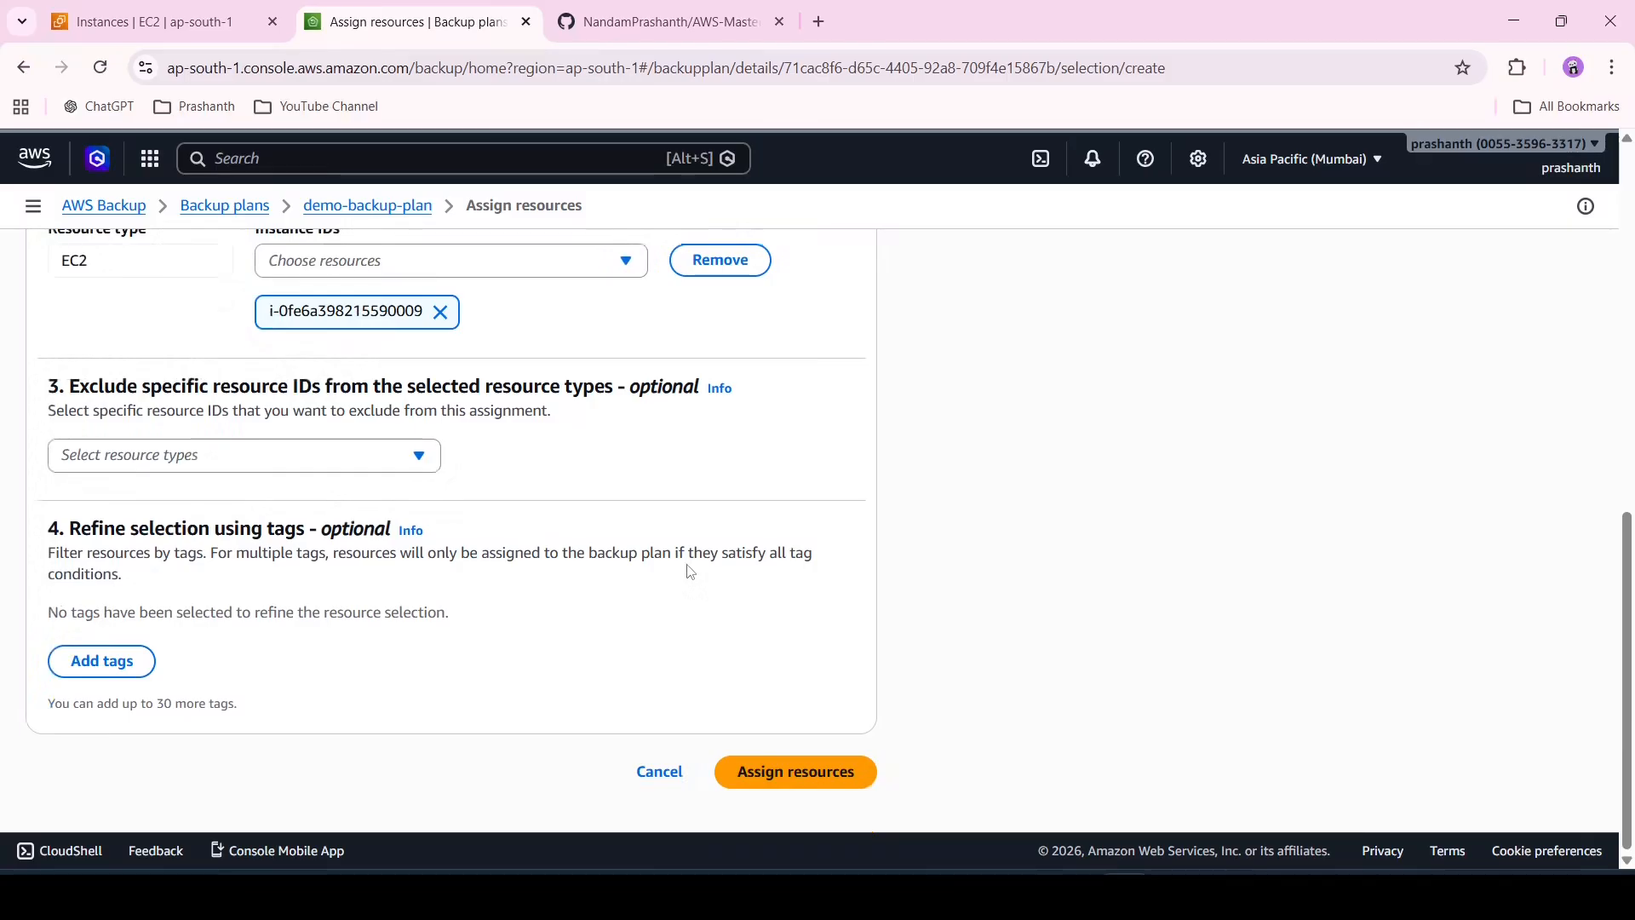
left_click(842, 796)
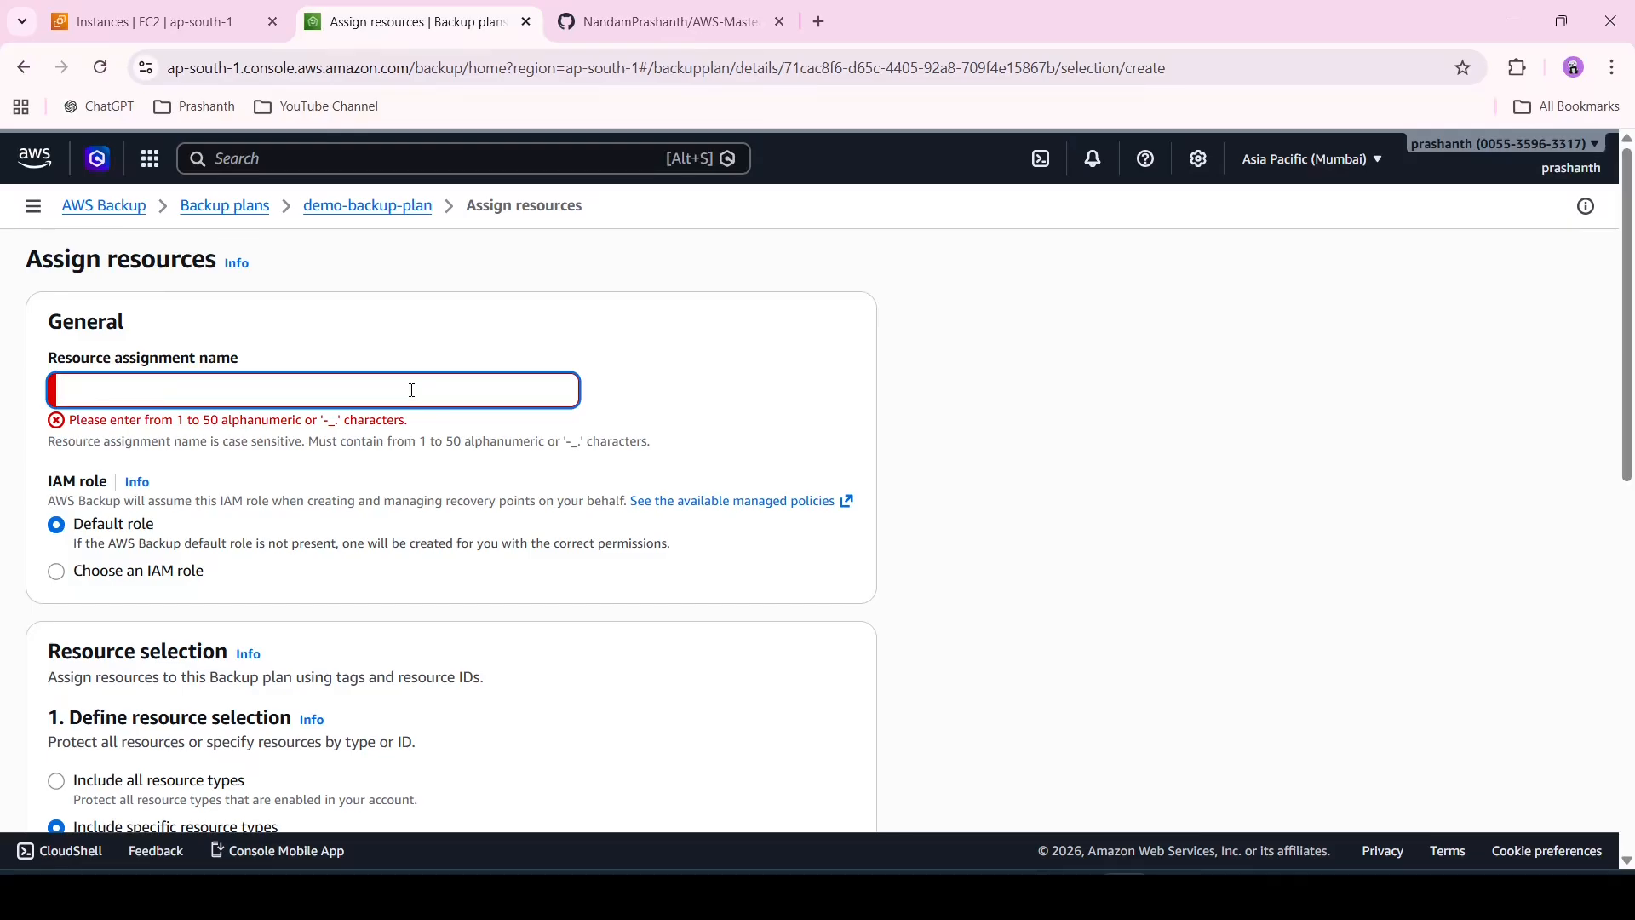
type("Demo")
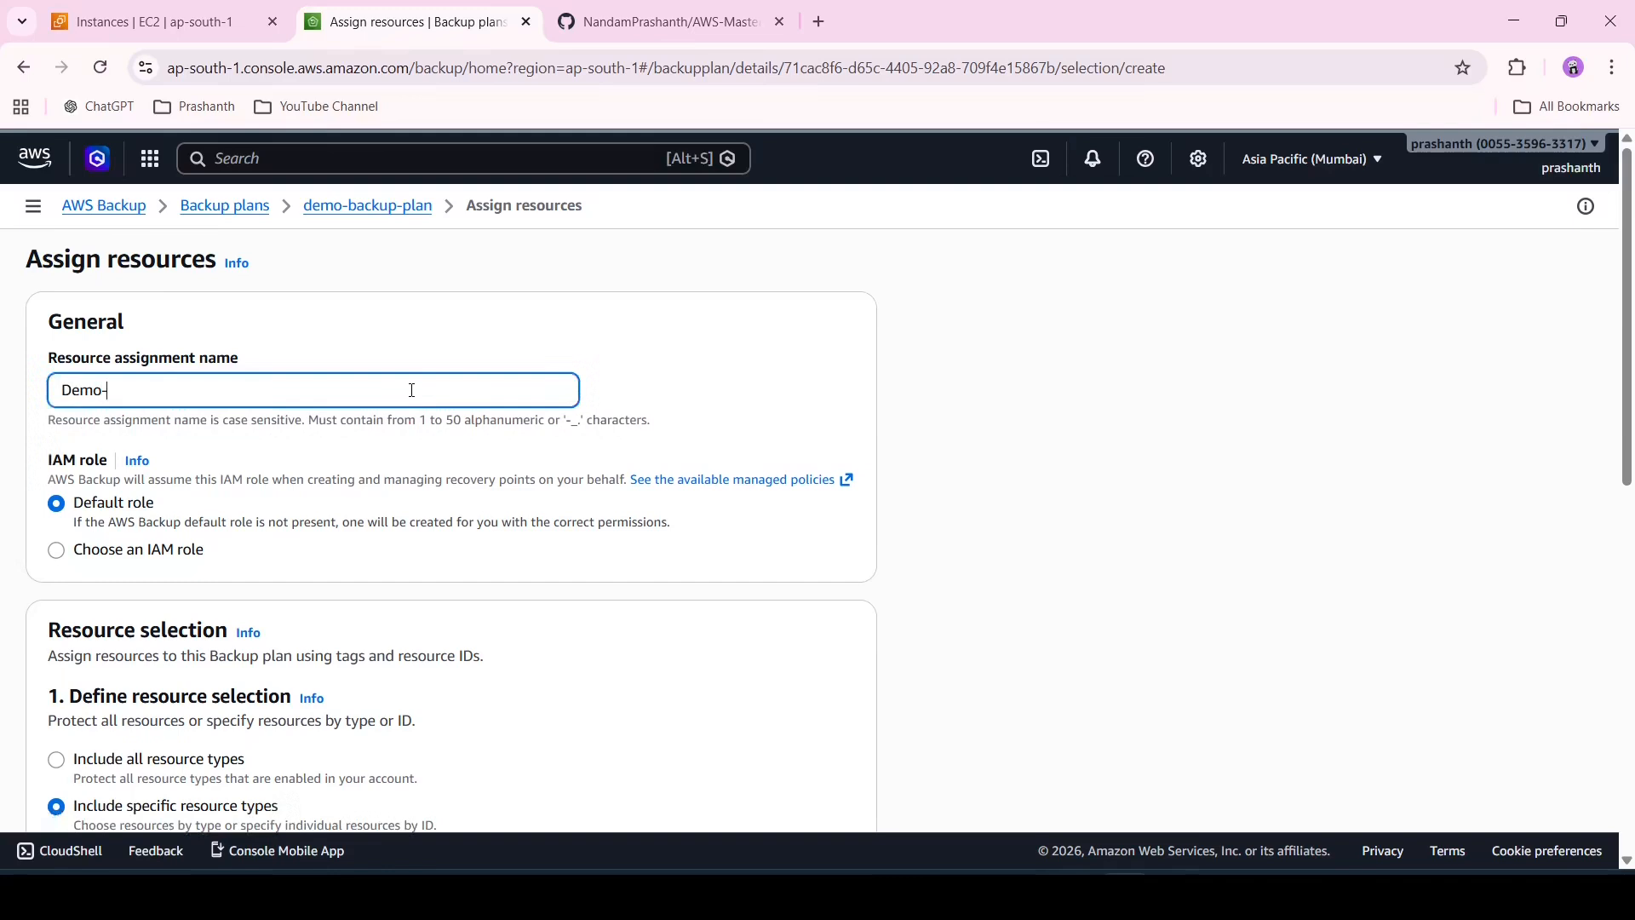
type("-Backup-ec2resources")
scroll(412, 392, "down", 9)
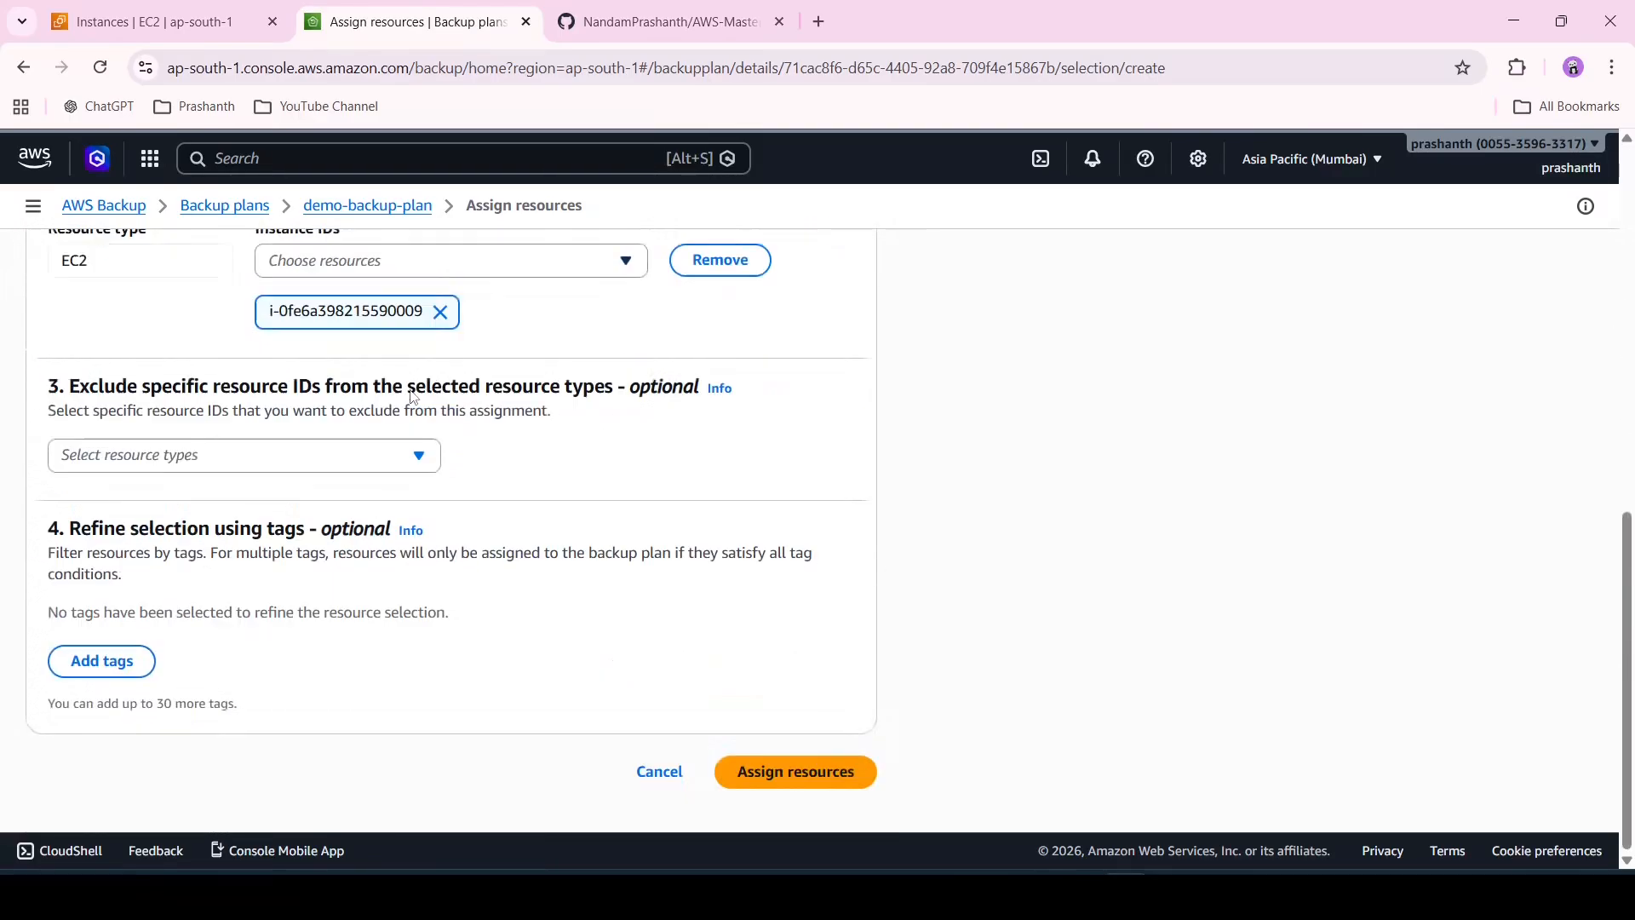
left_click(822, 772)
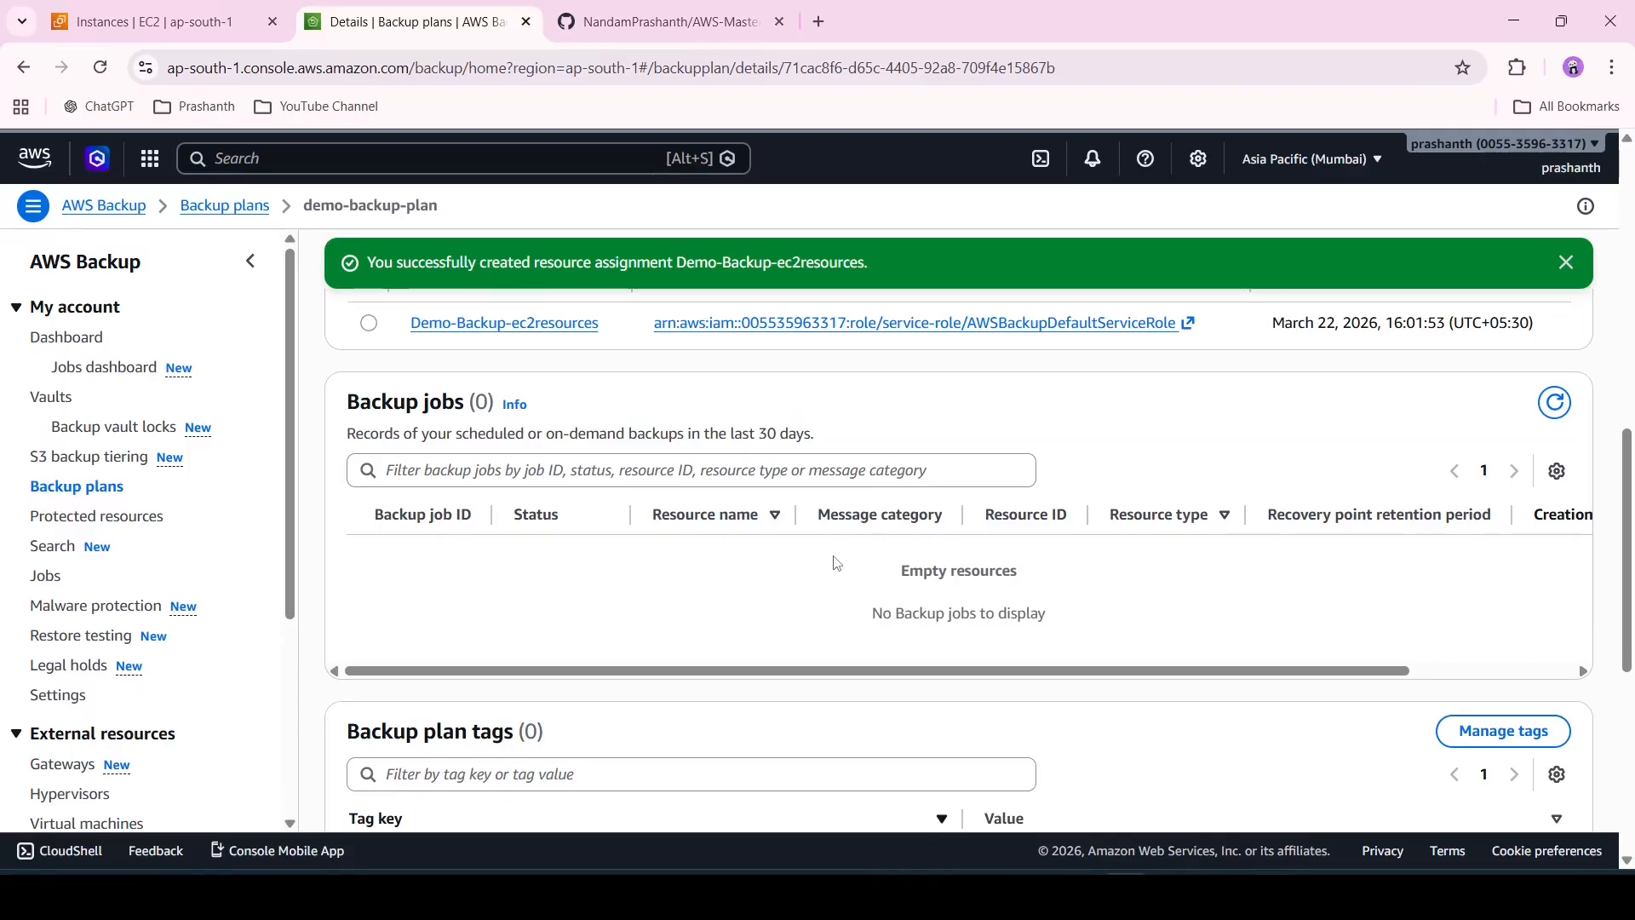
- Dismiss the success banner and review demo-backup-plan's resource assignments, backup jobs and plan summary
left_click(1568, 264)
scroll(1300, 492, "up", 3)
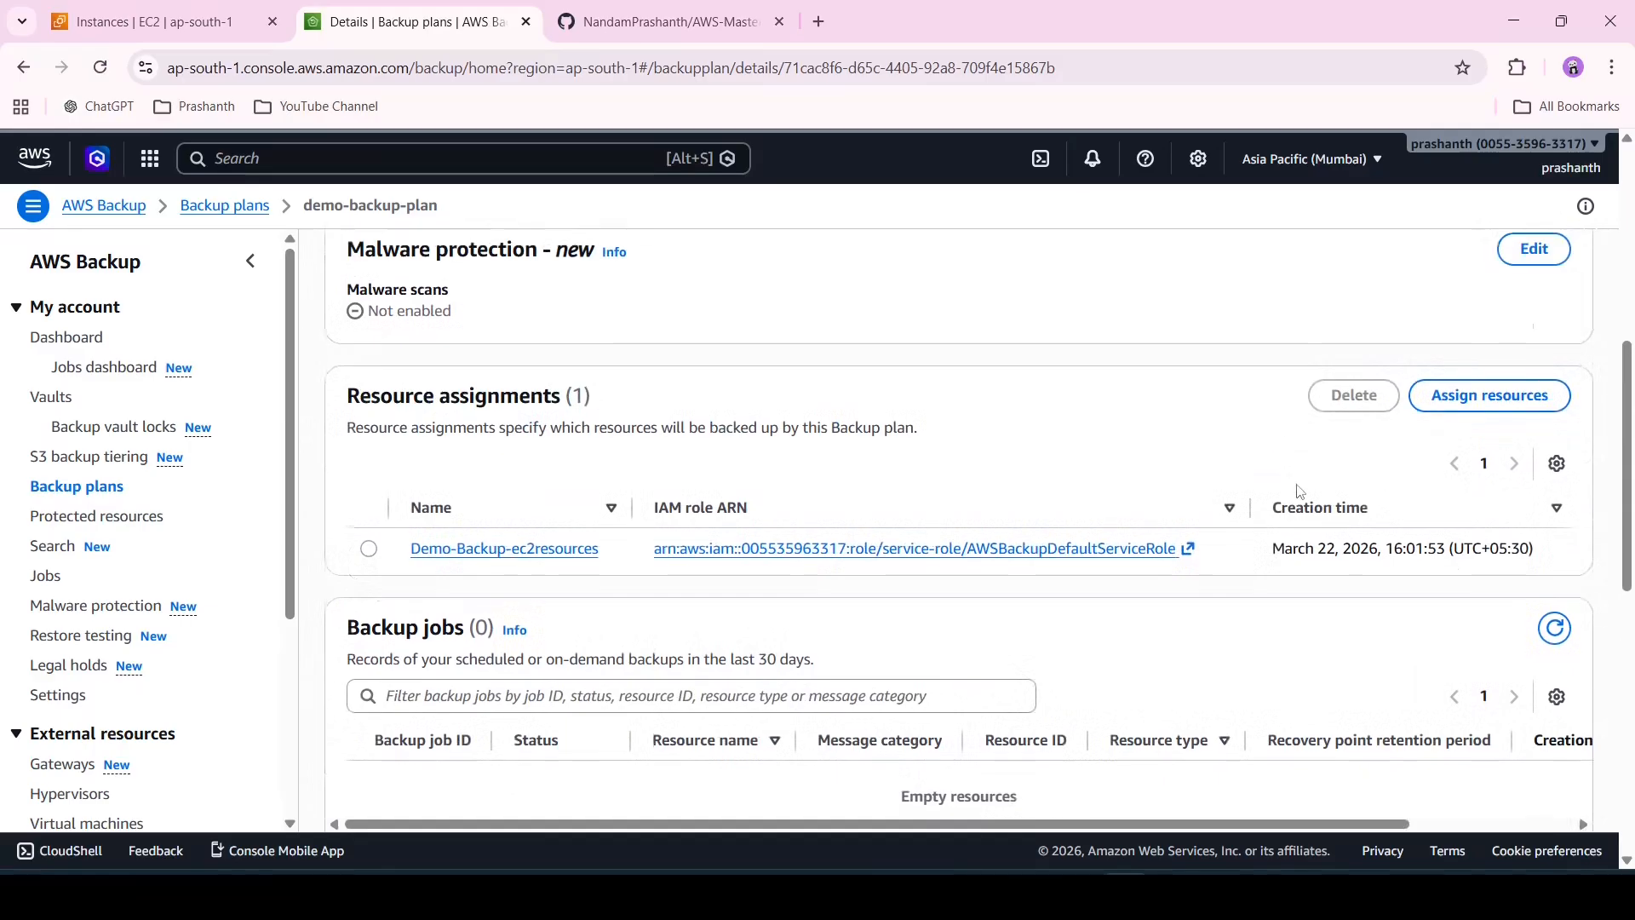
scroll(1300, 491, "down", 4)
scroll(1301, 492, "down", 4)
scroll(1301, 492, "up", 15)
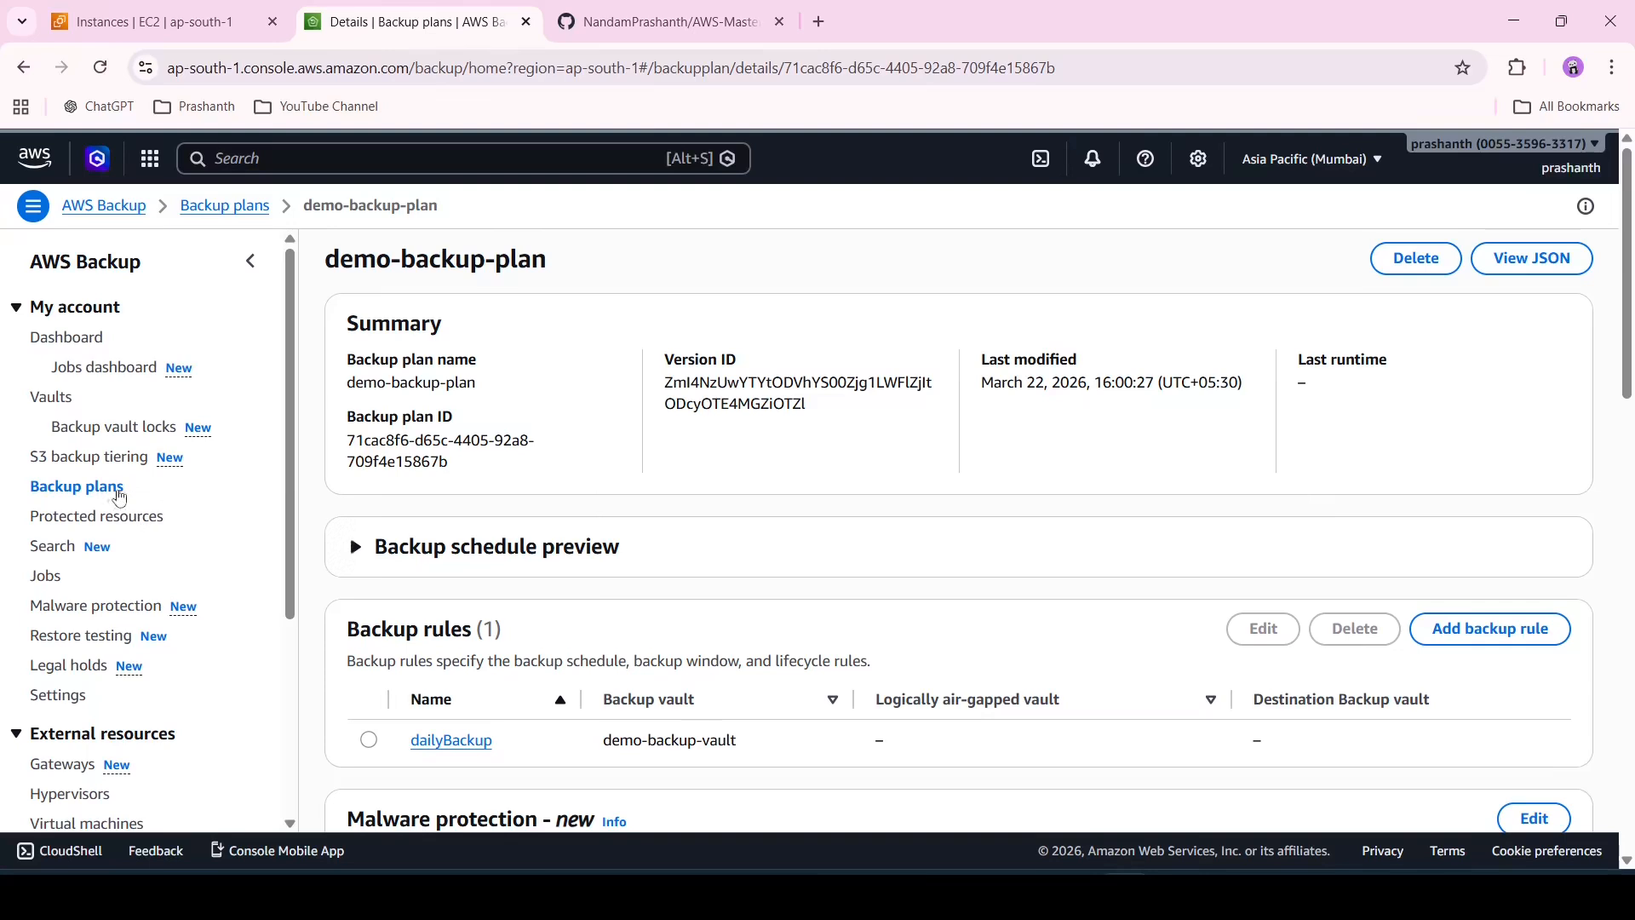
left_click(128, 517)
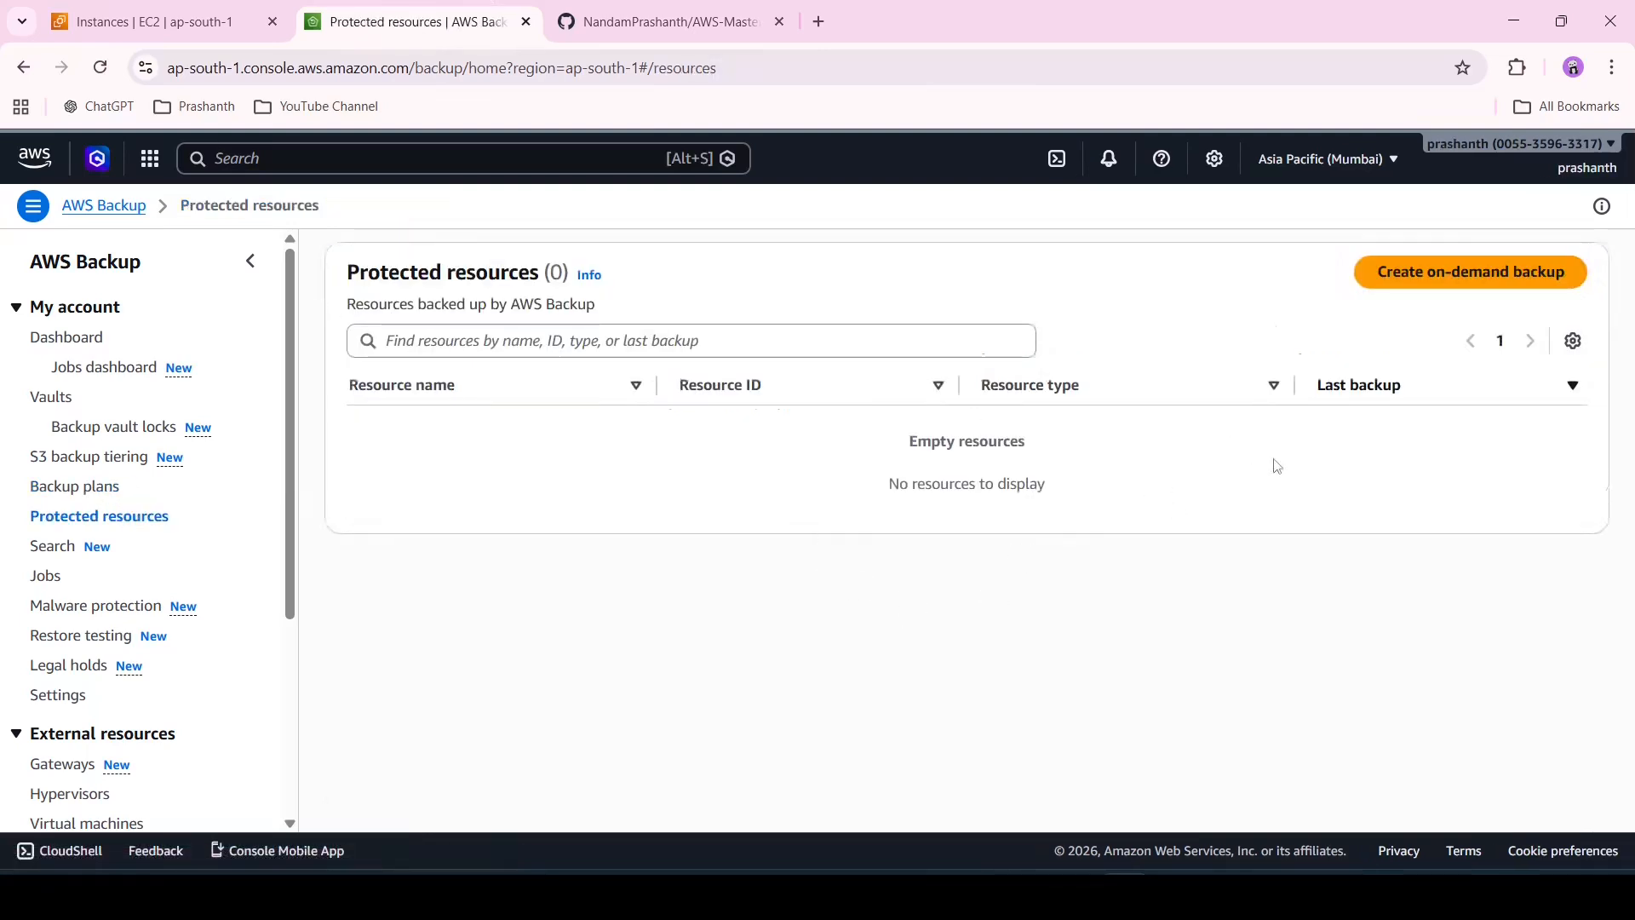
left_click(1455, 281)
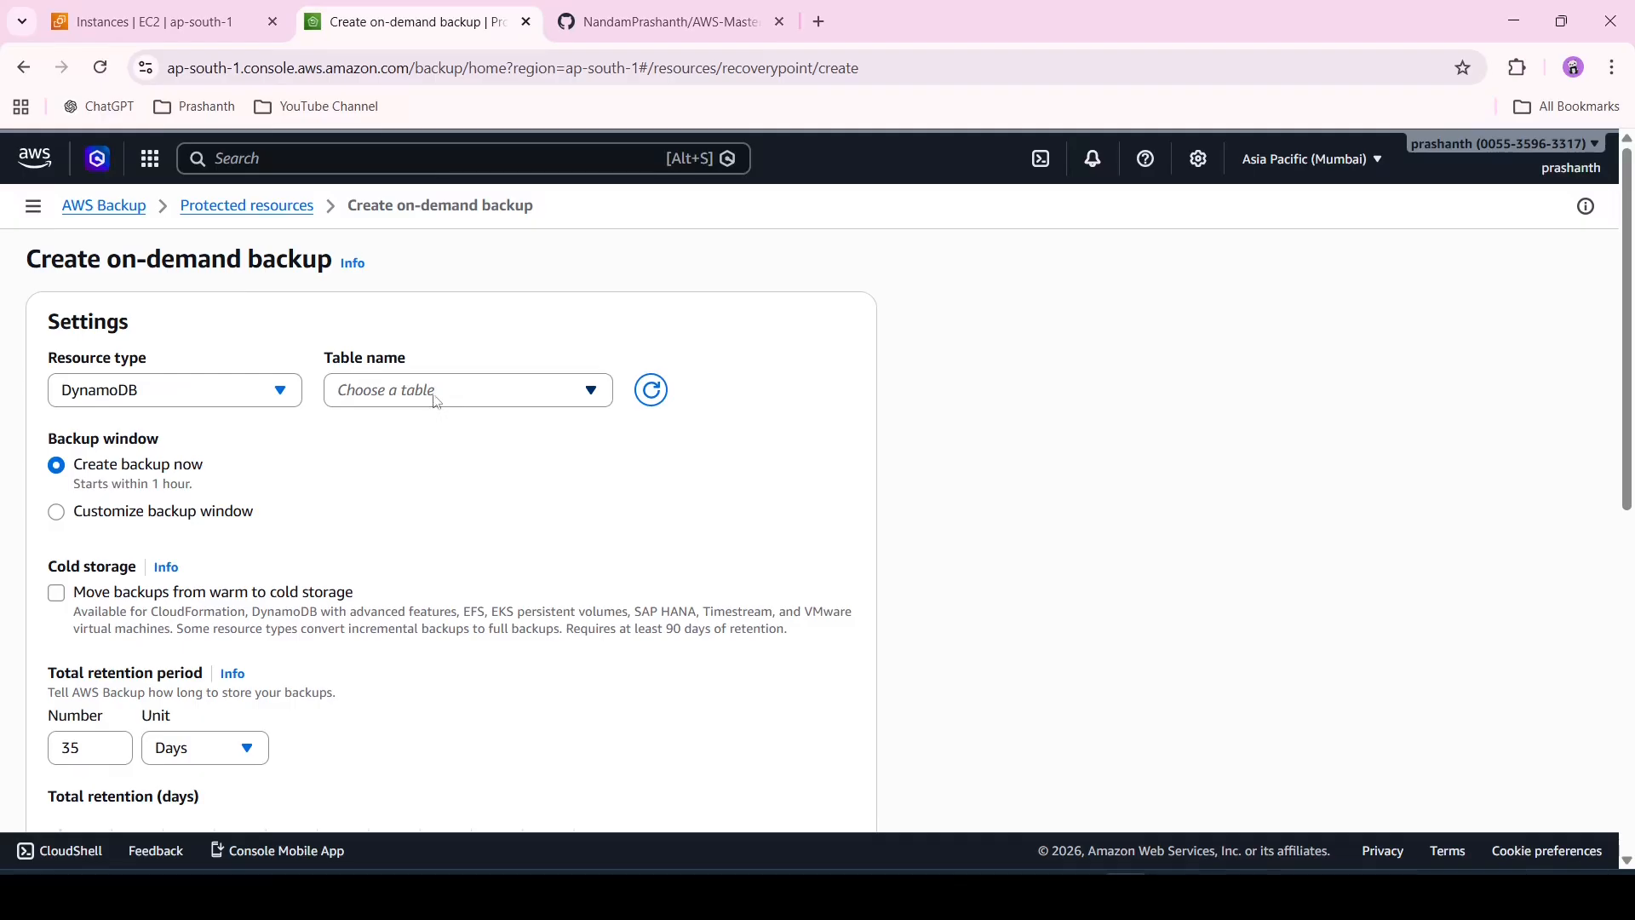
left_click(284, 397)
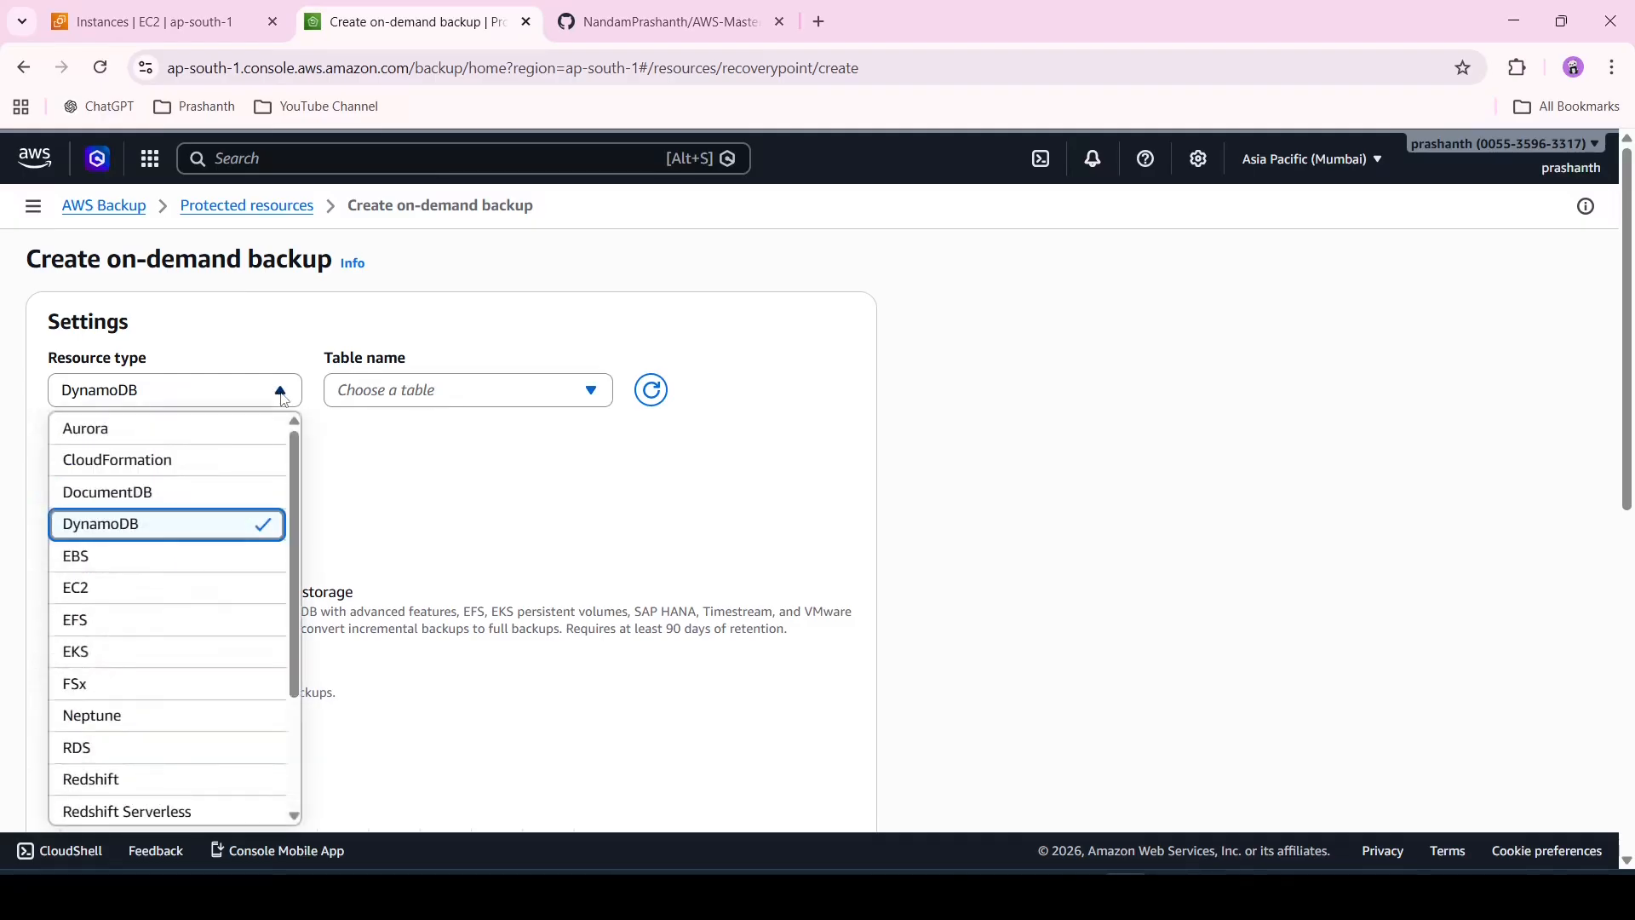
left_click(168, 588)
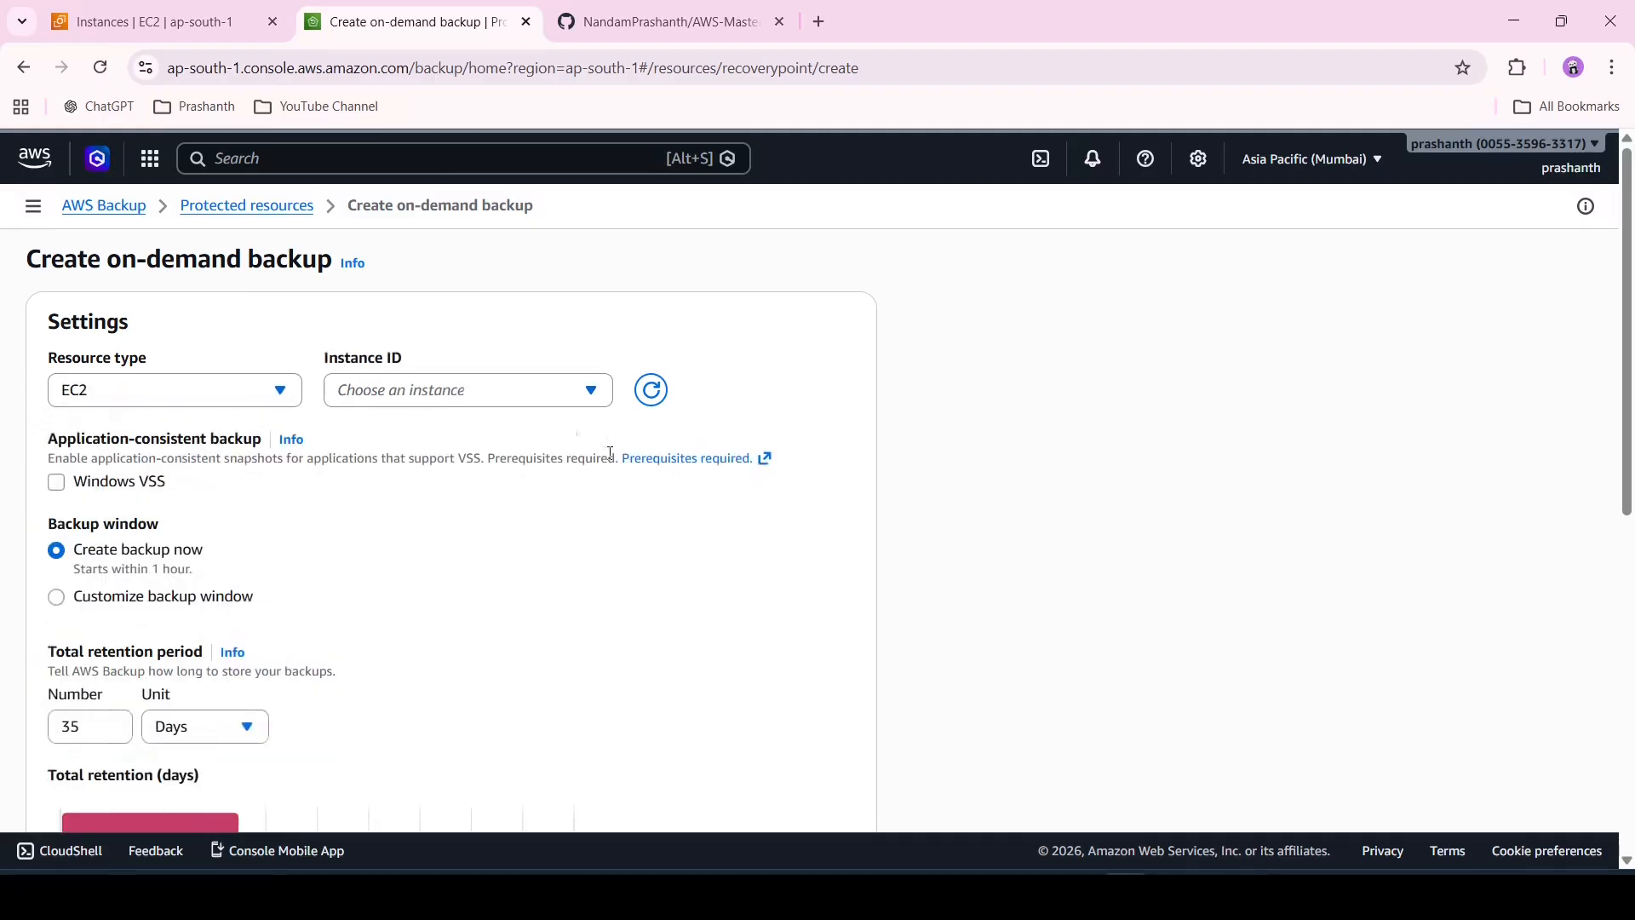
left_click(554, 406)
left_click(539, 408)
left_click(539, 407)
key("ctrl+v")
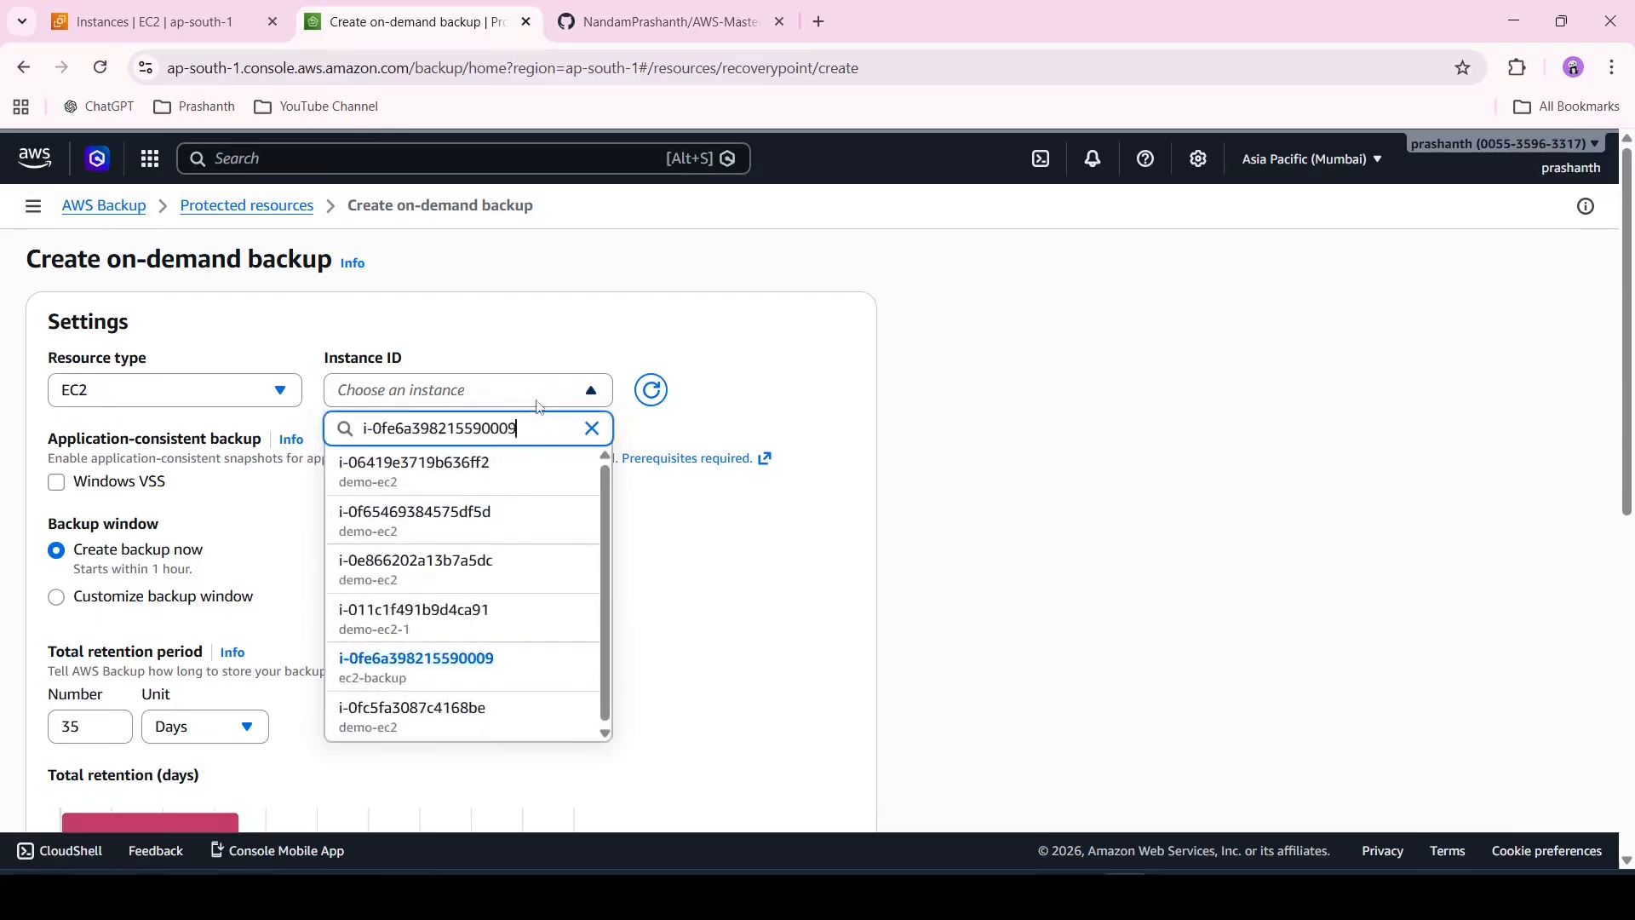
left_click(499, 459)
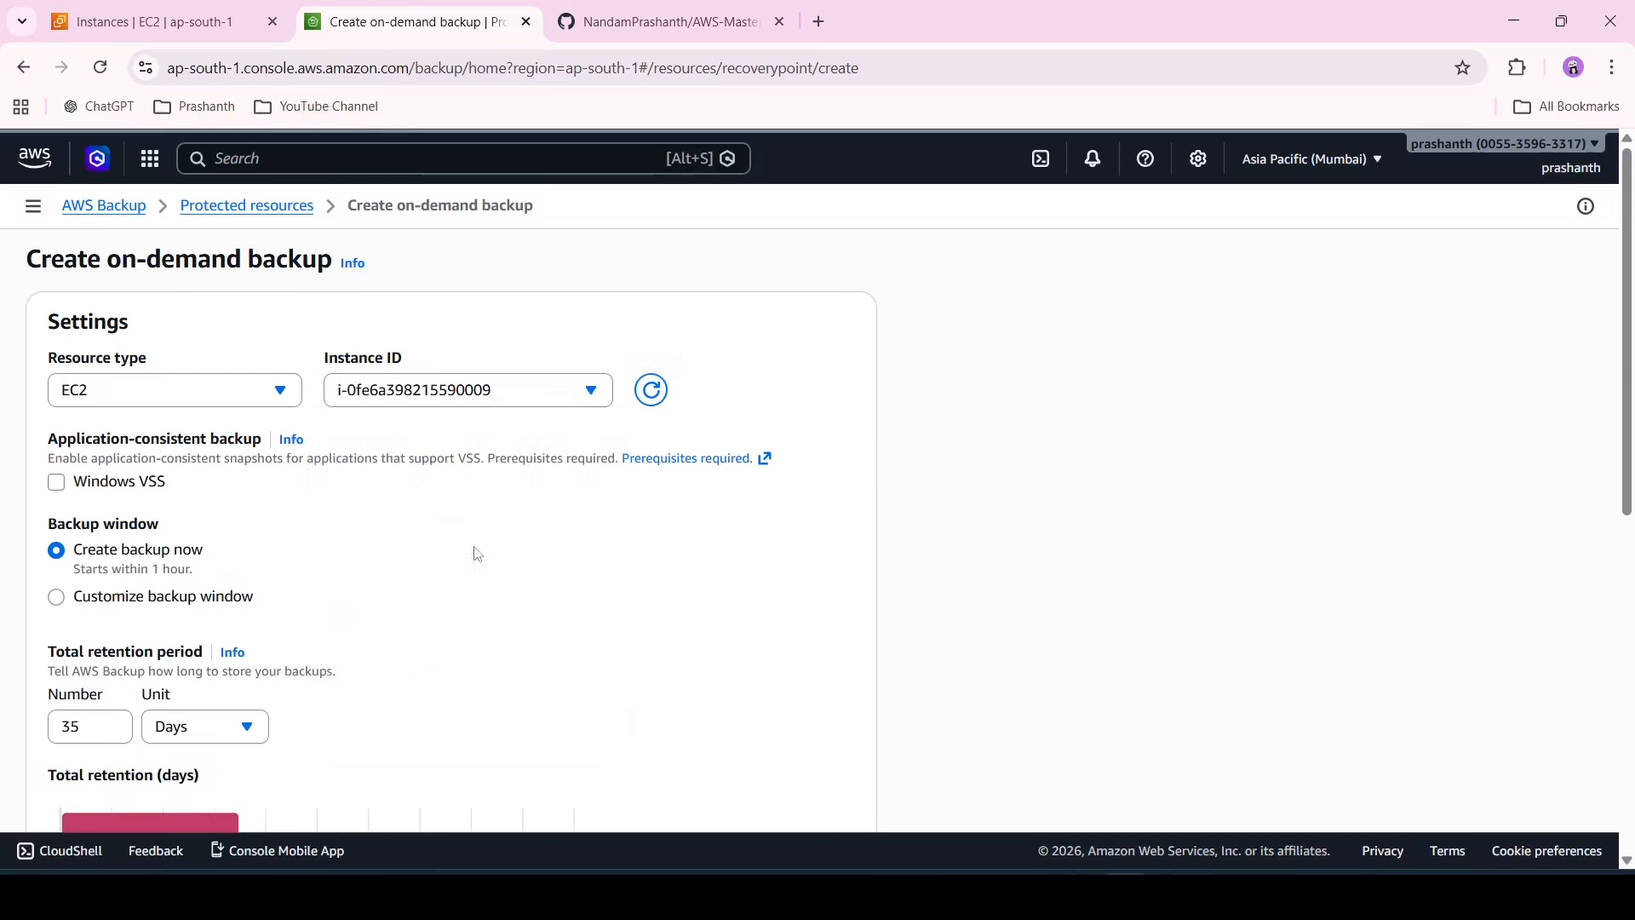
- Set the on-demand backup's total retention period to 7 days, keeping immediate backup creation
scroll(502, 555, "down", 2)
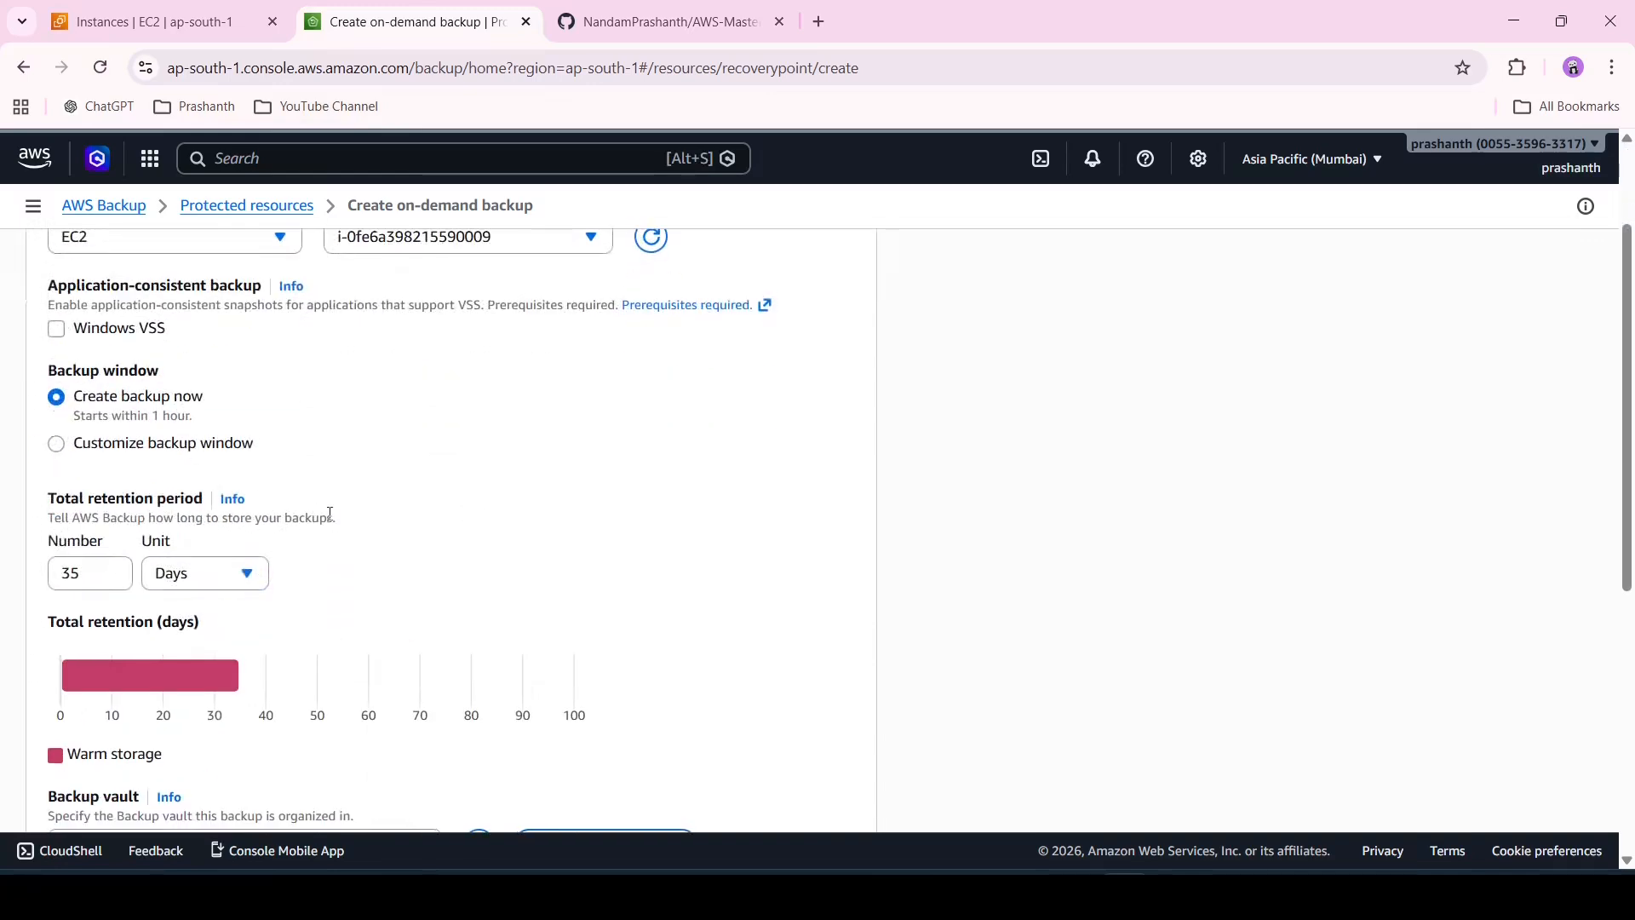
scroll(330, 515, "down", 1)
double_click(101, 497)
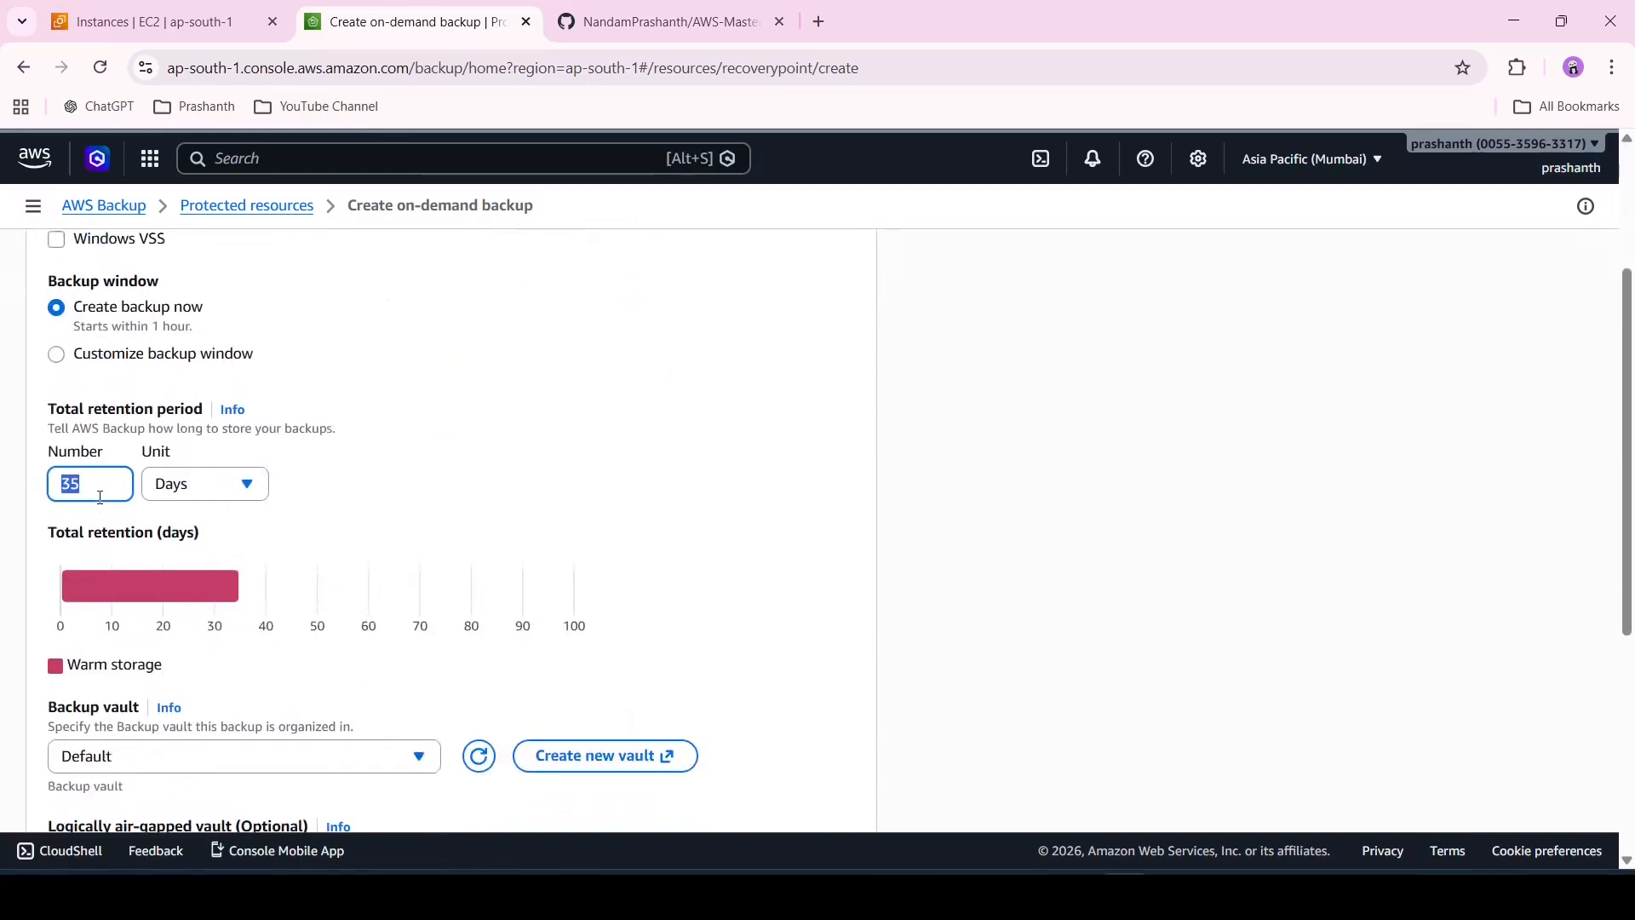
type("7")
left_click(748, 518)
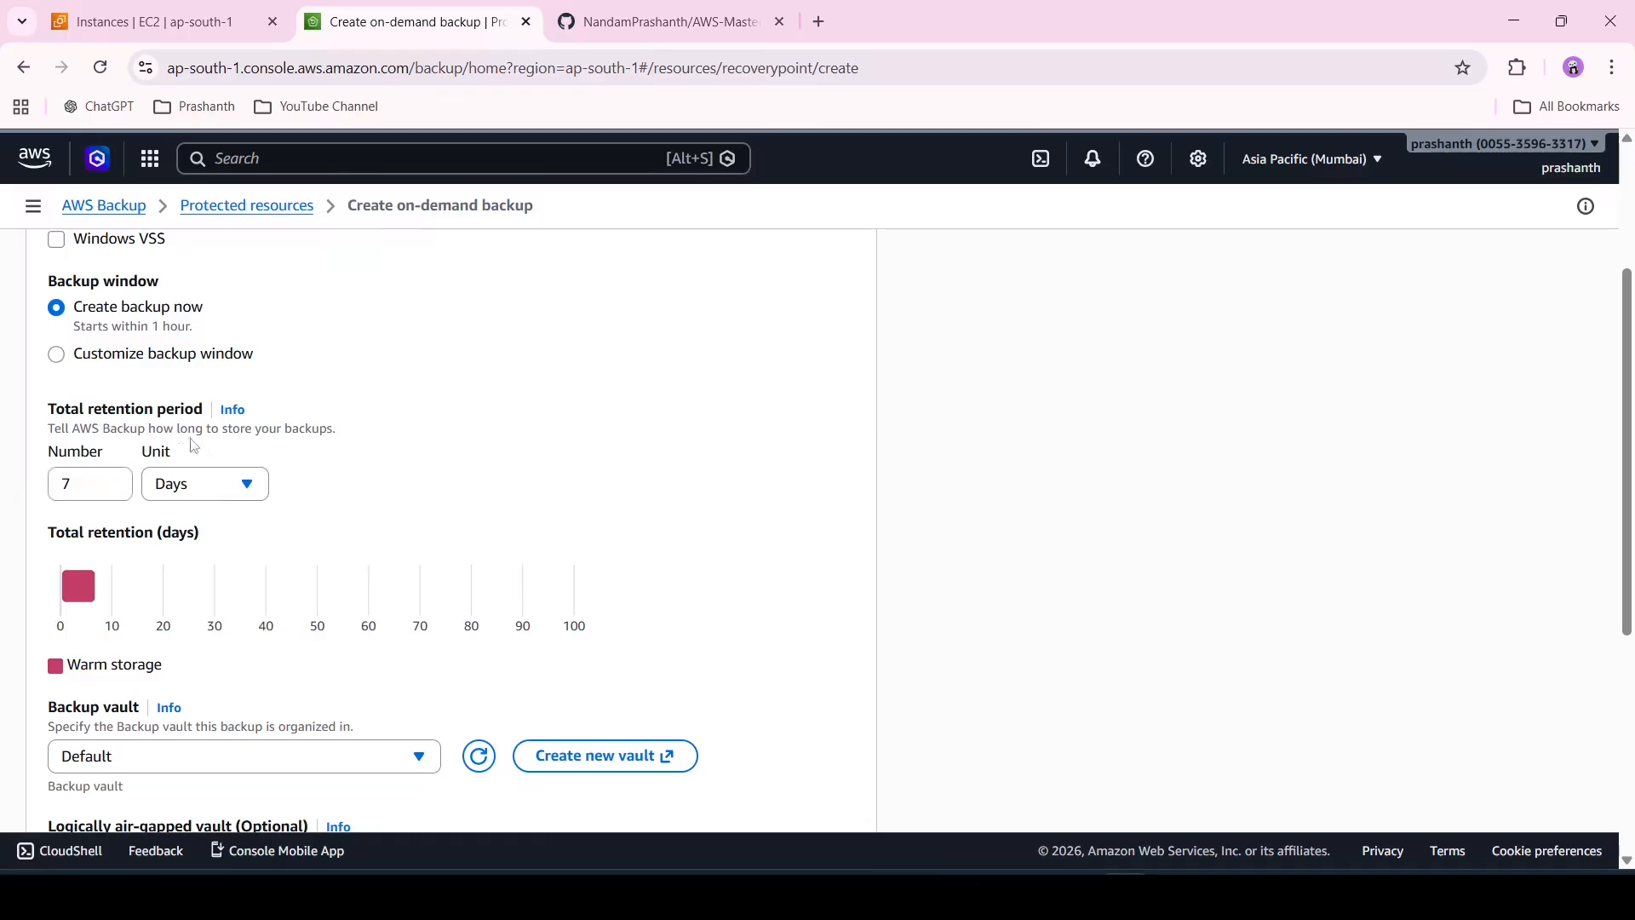
- Store the backup in demo-backup-vault with no air-gapped vault and the default IAM role, and create the on-demand backup
scroll(363, 460, "down", 3)
scroll(367, 459, "down", 2)
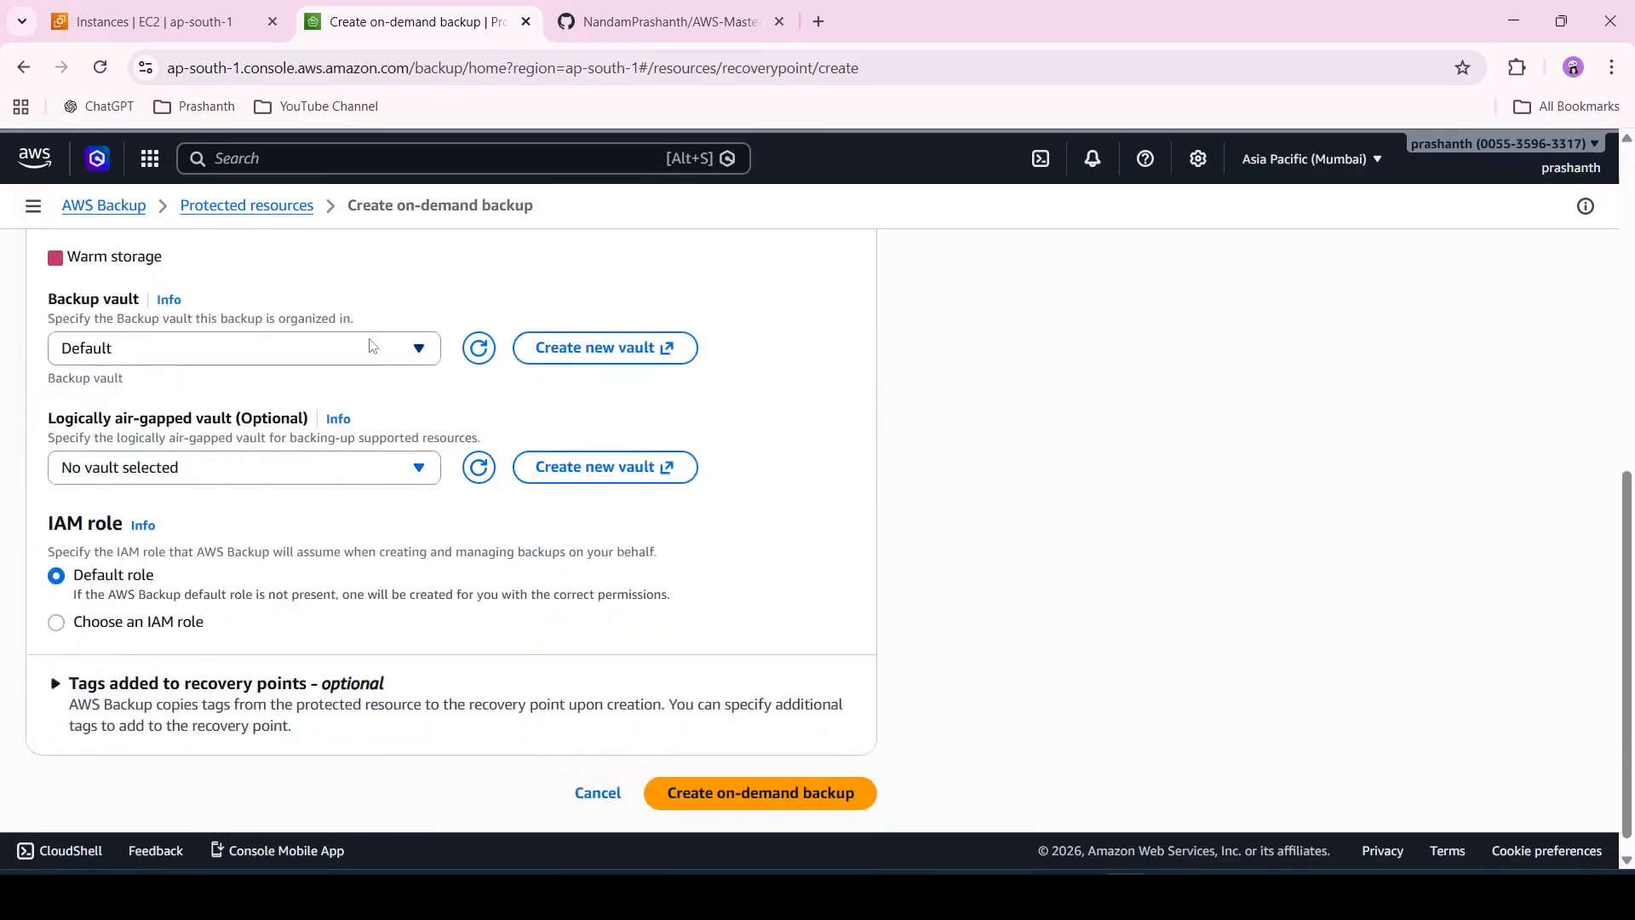
left_click(371, 346)
left_click(322, 482)
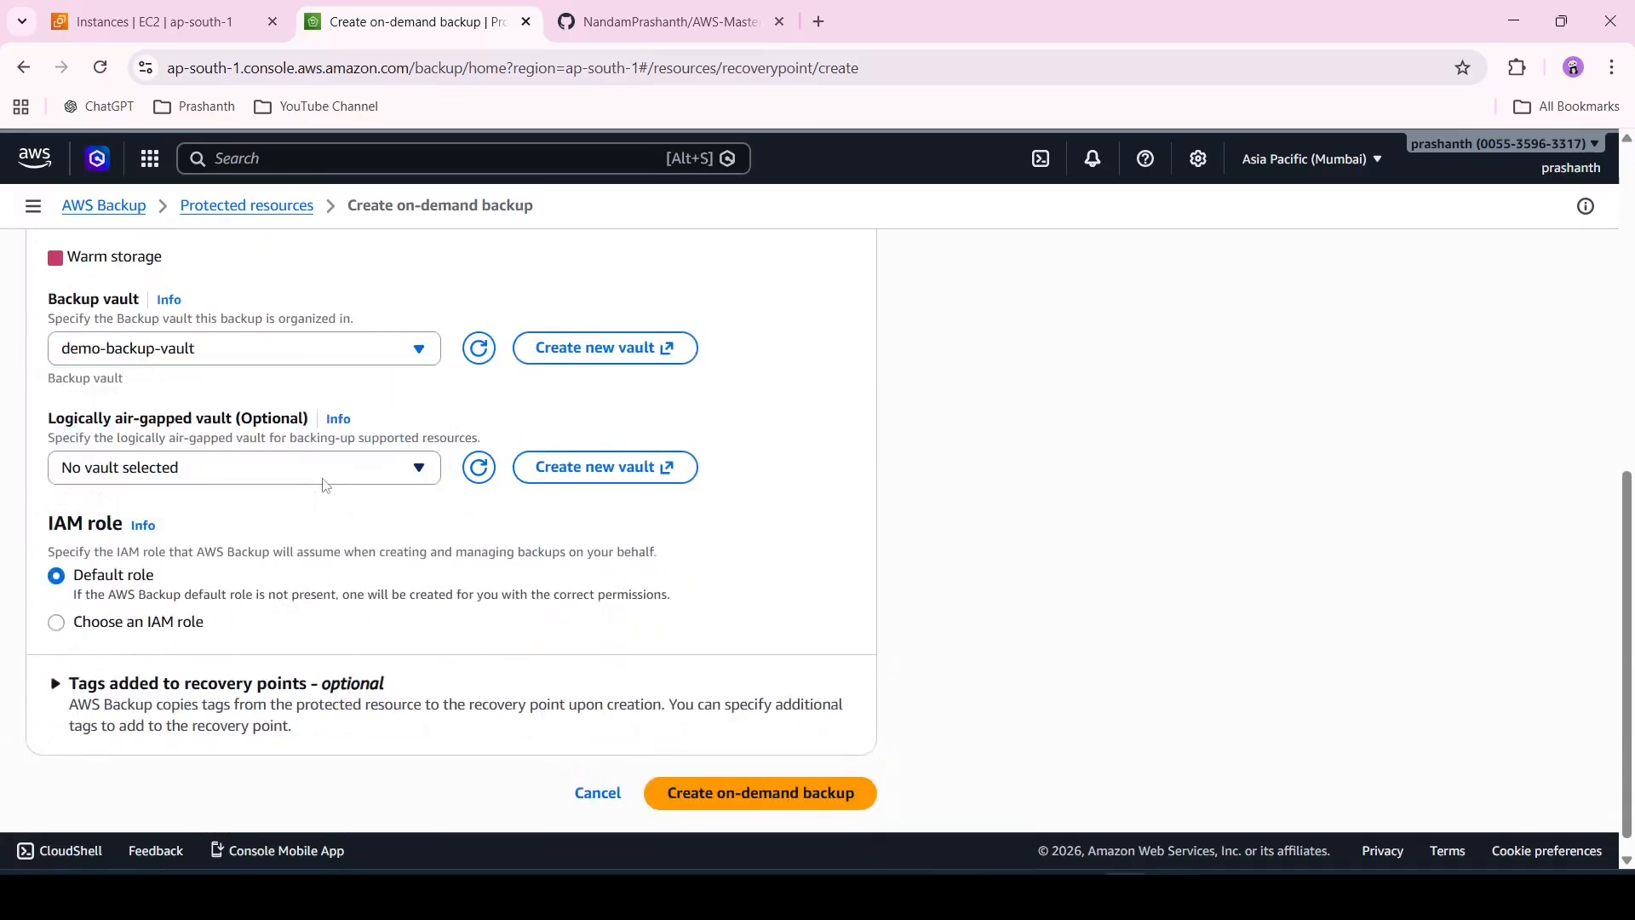
left_click(367, 479)
left_click(741, 457)
scroll(743, 460, "down", 1)
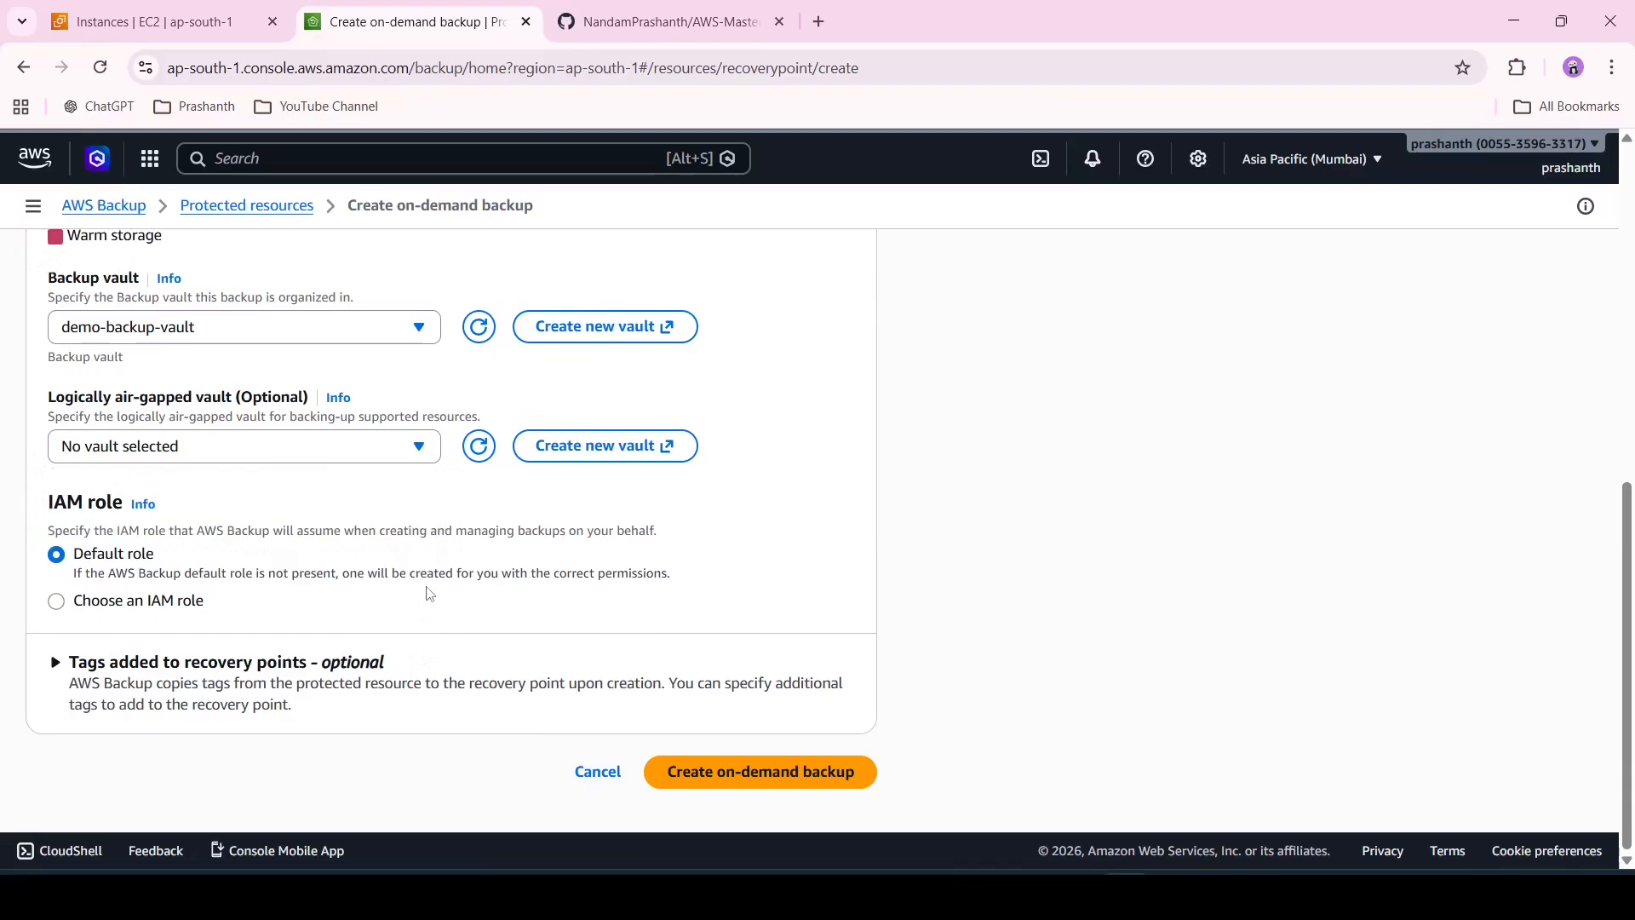
left_click(785, 788)
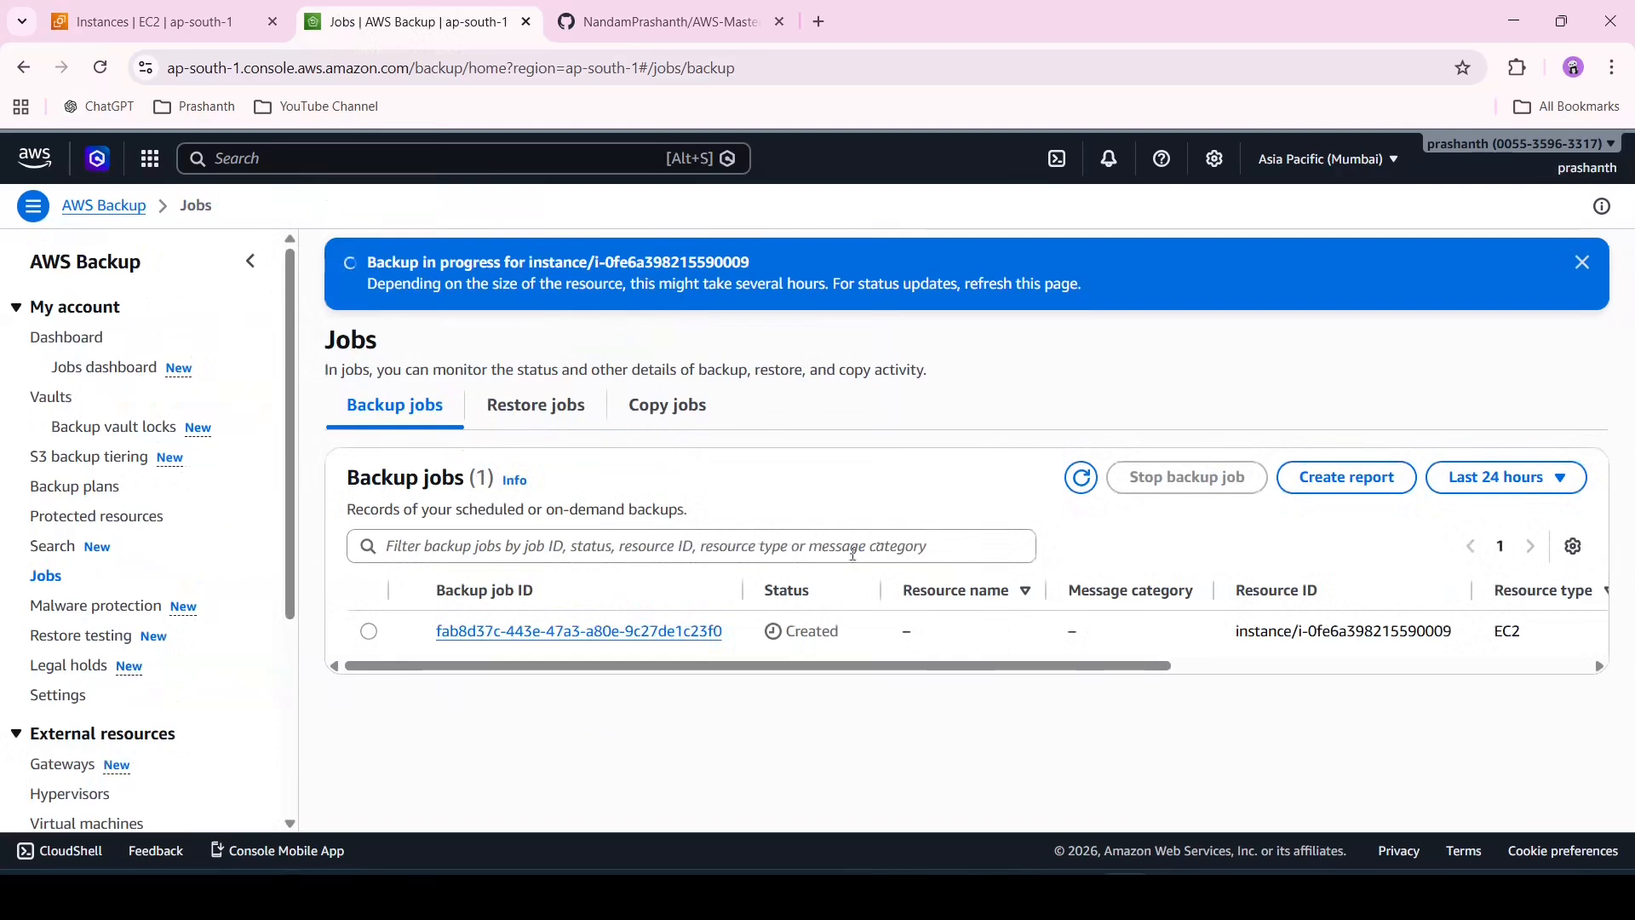
- Refresh the backup jobs and inspect the recovery points and protected resources in demo-backup-vault
left_click(1085, 486)
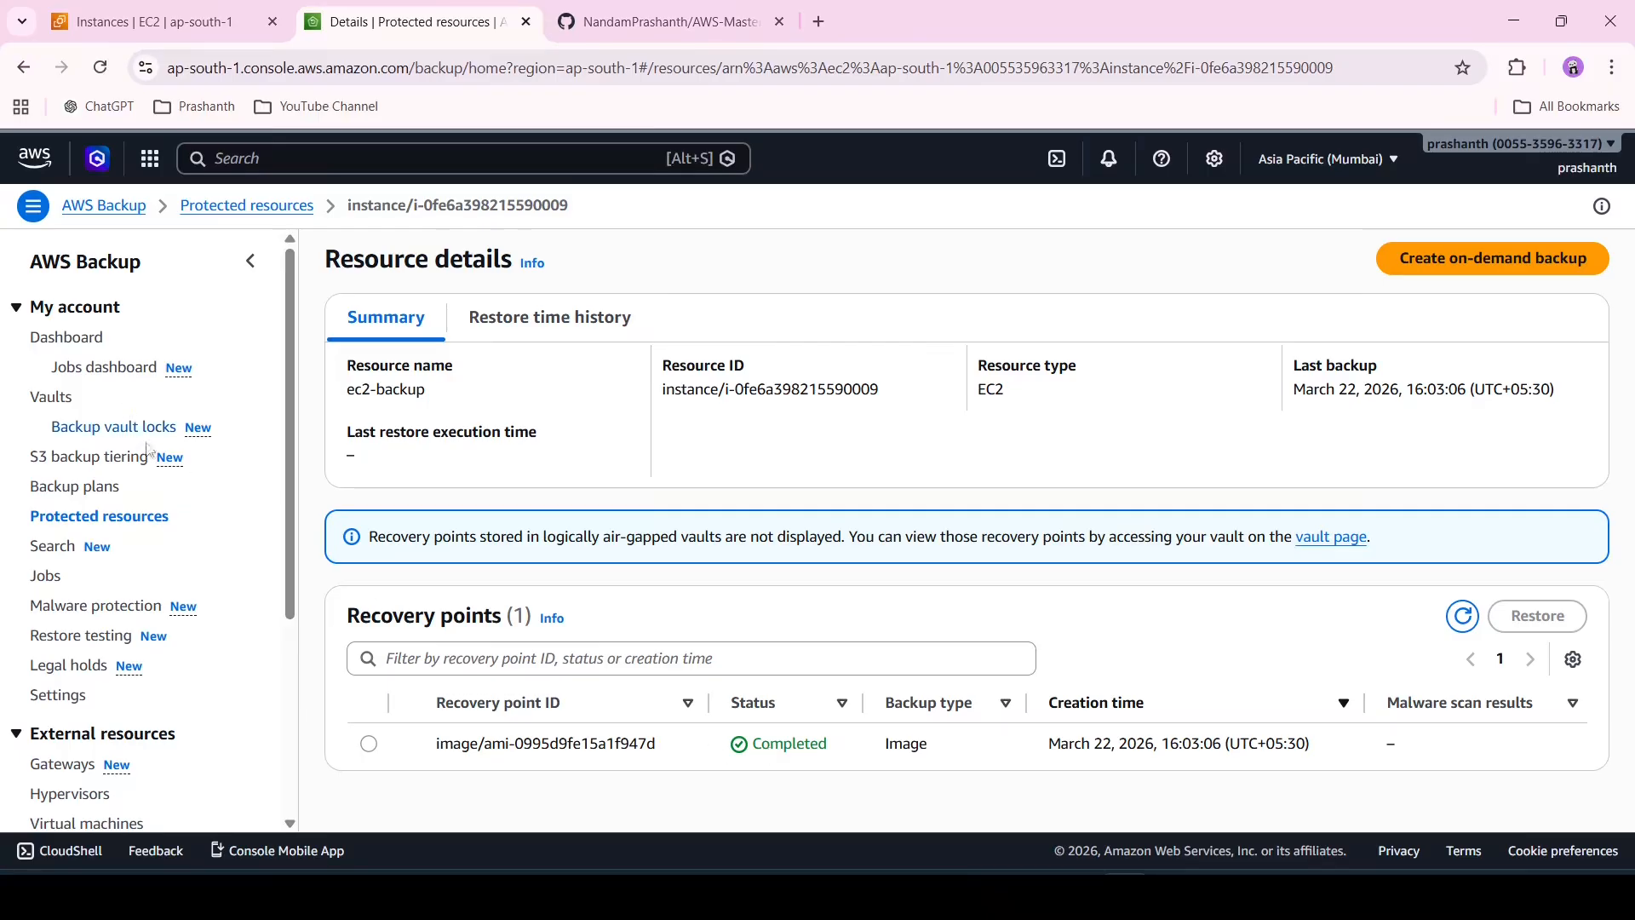
left_click(39, 397)
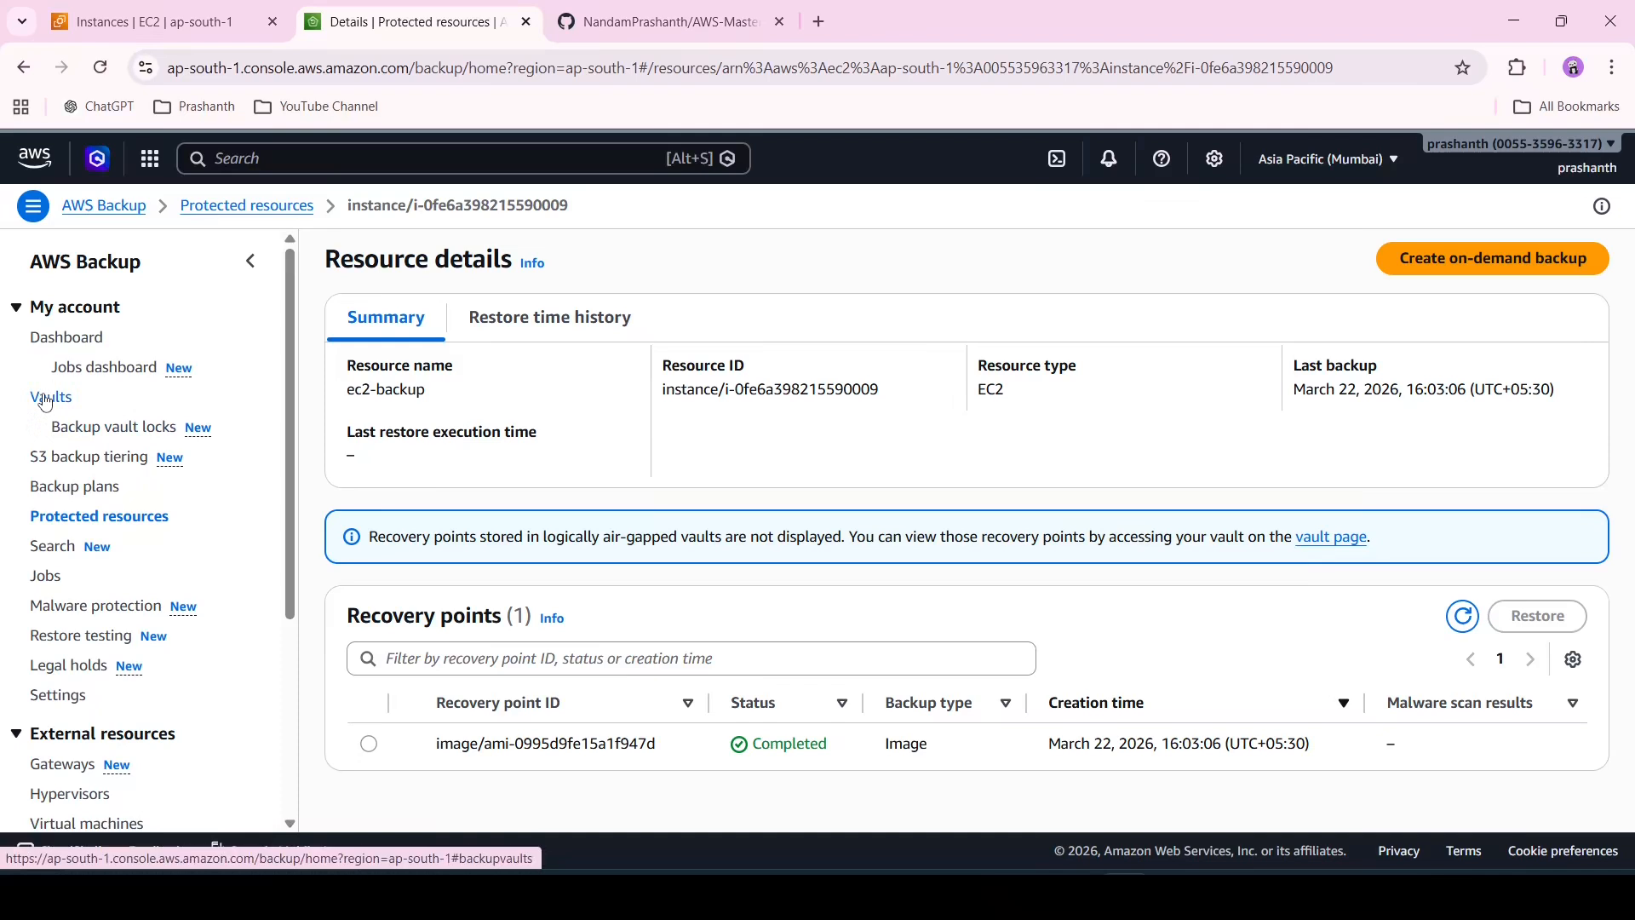
scroll(697, 862, "down", 1)
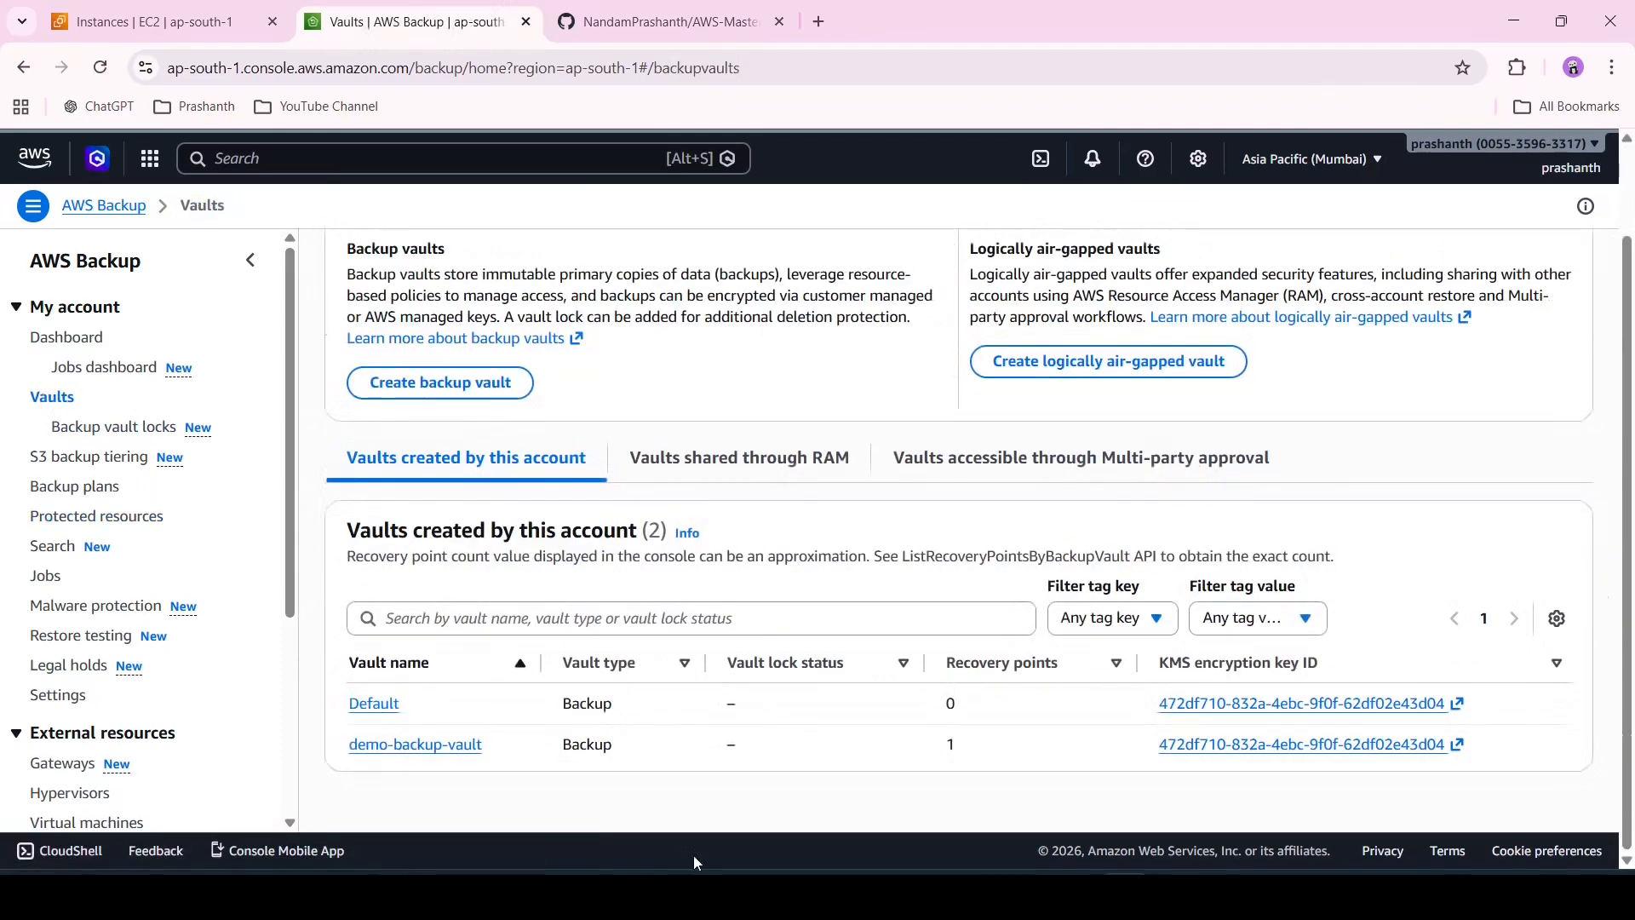
left_click(442, 750)
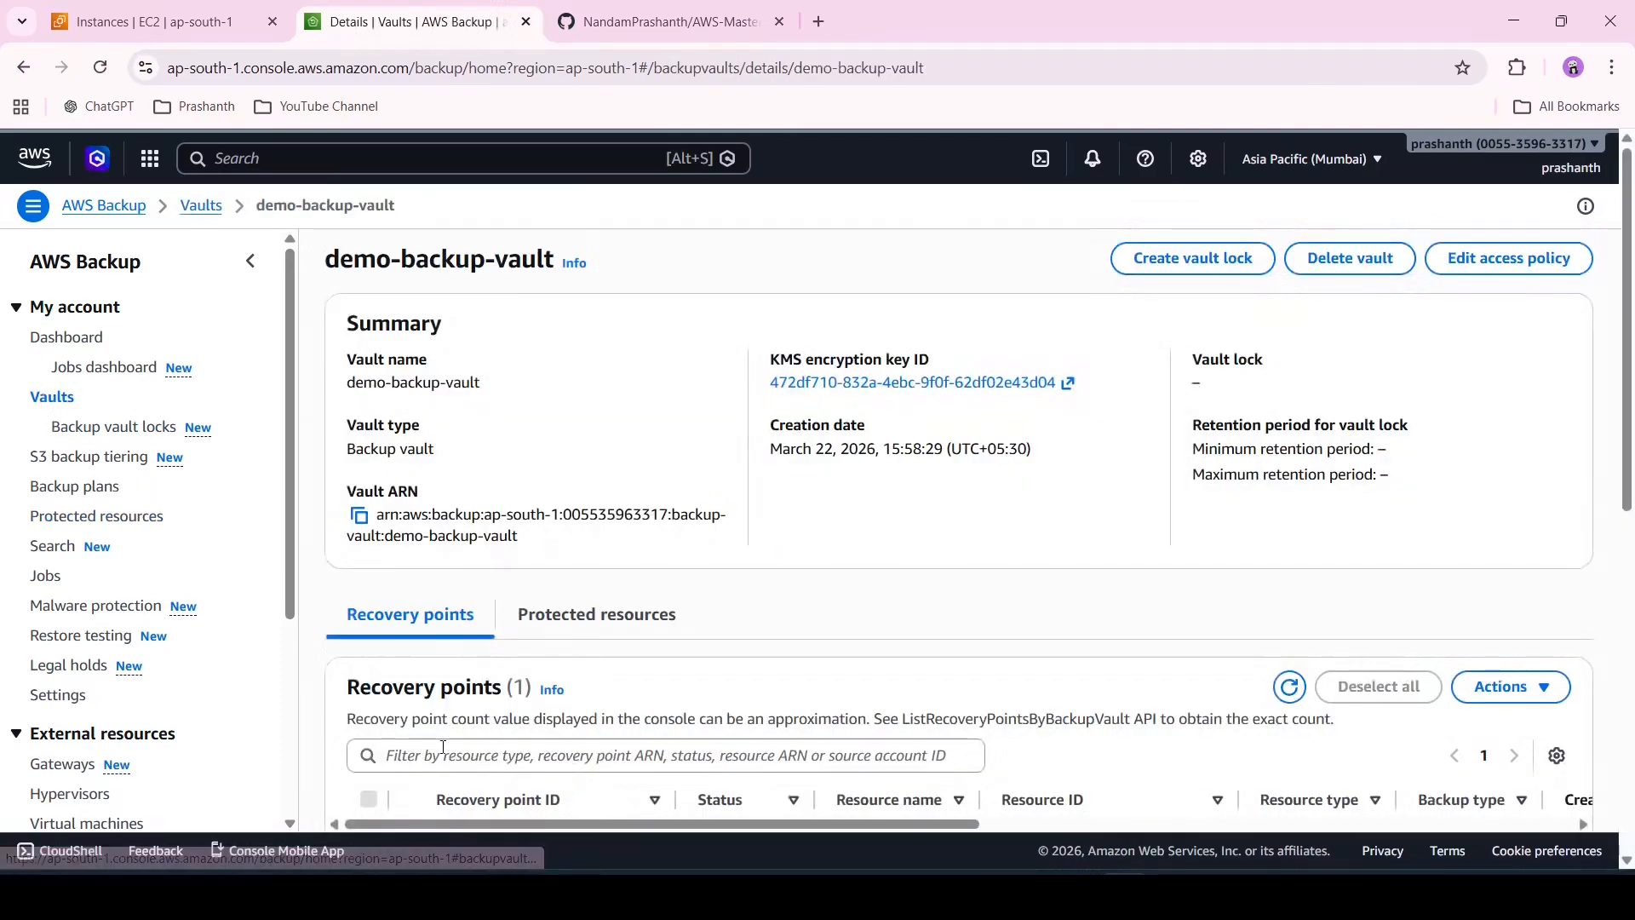
scroll(734, 597, "down", 3)
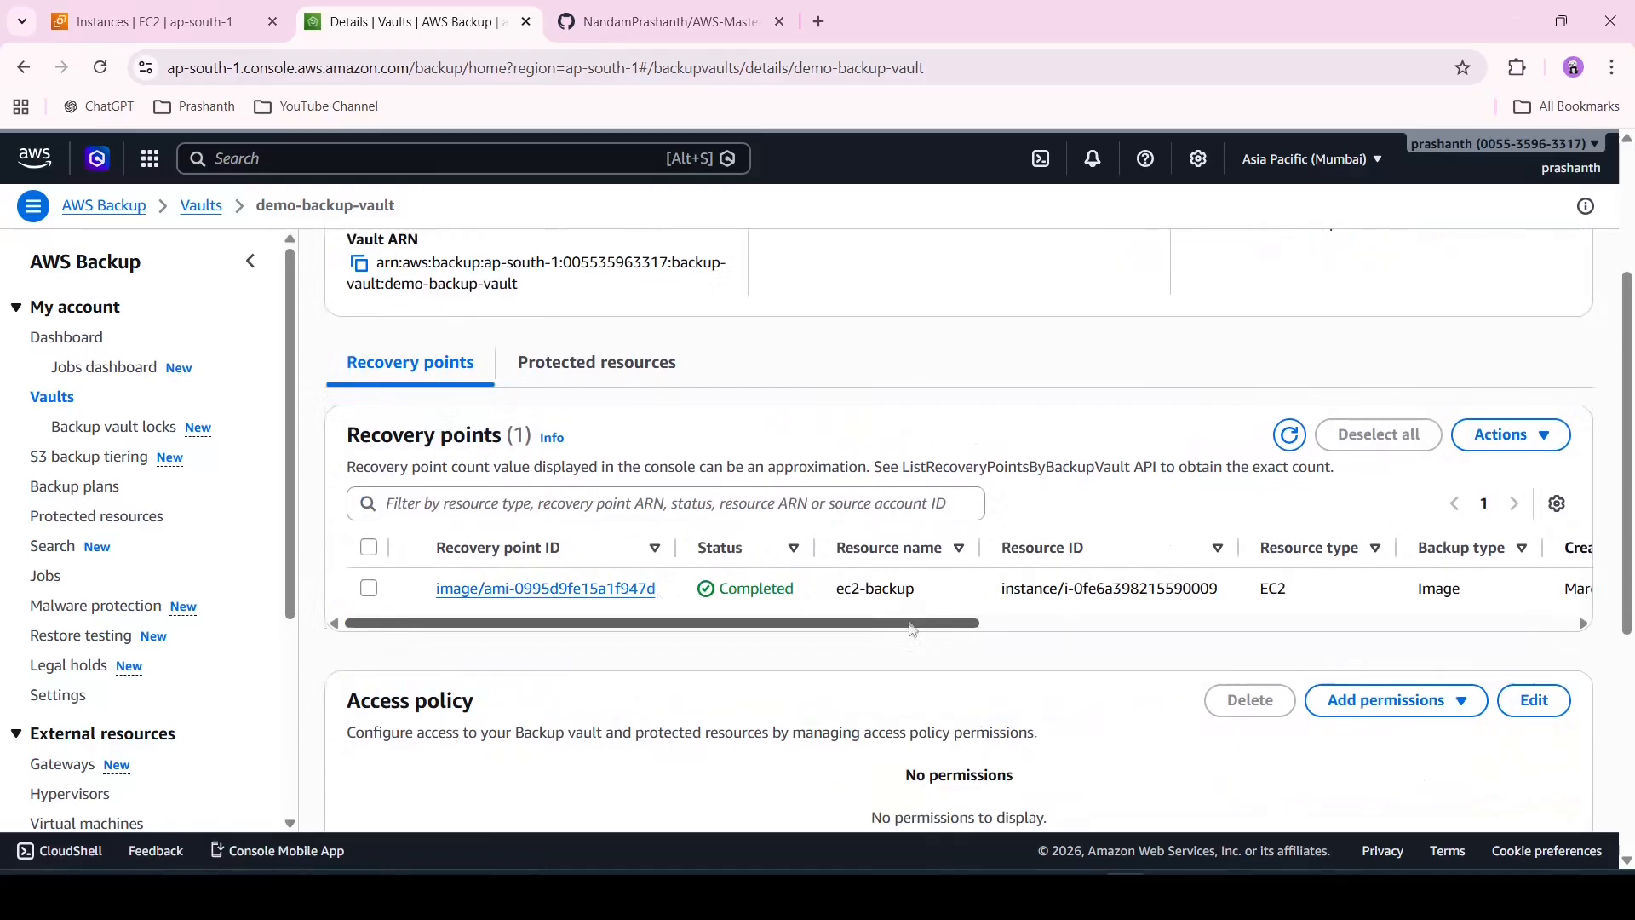
left_click_drag(912, 631, 1465, 701)
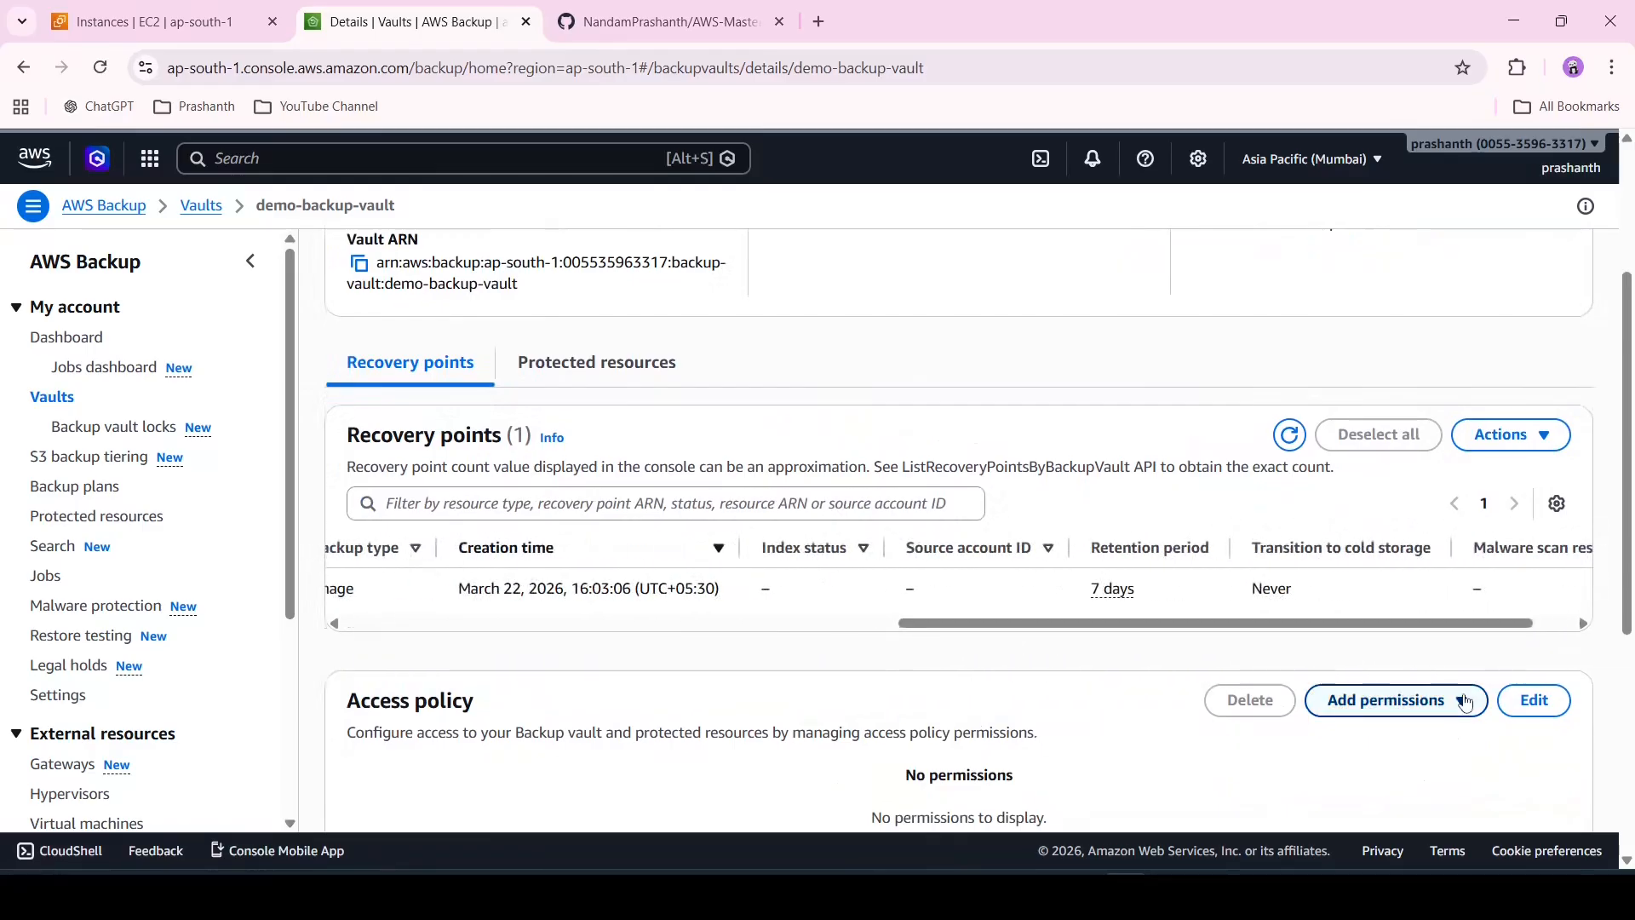
left_click_drag(1354, 622, 355, 676)
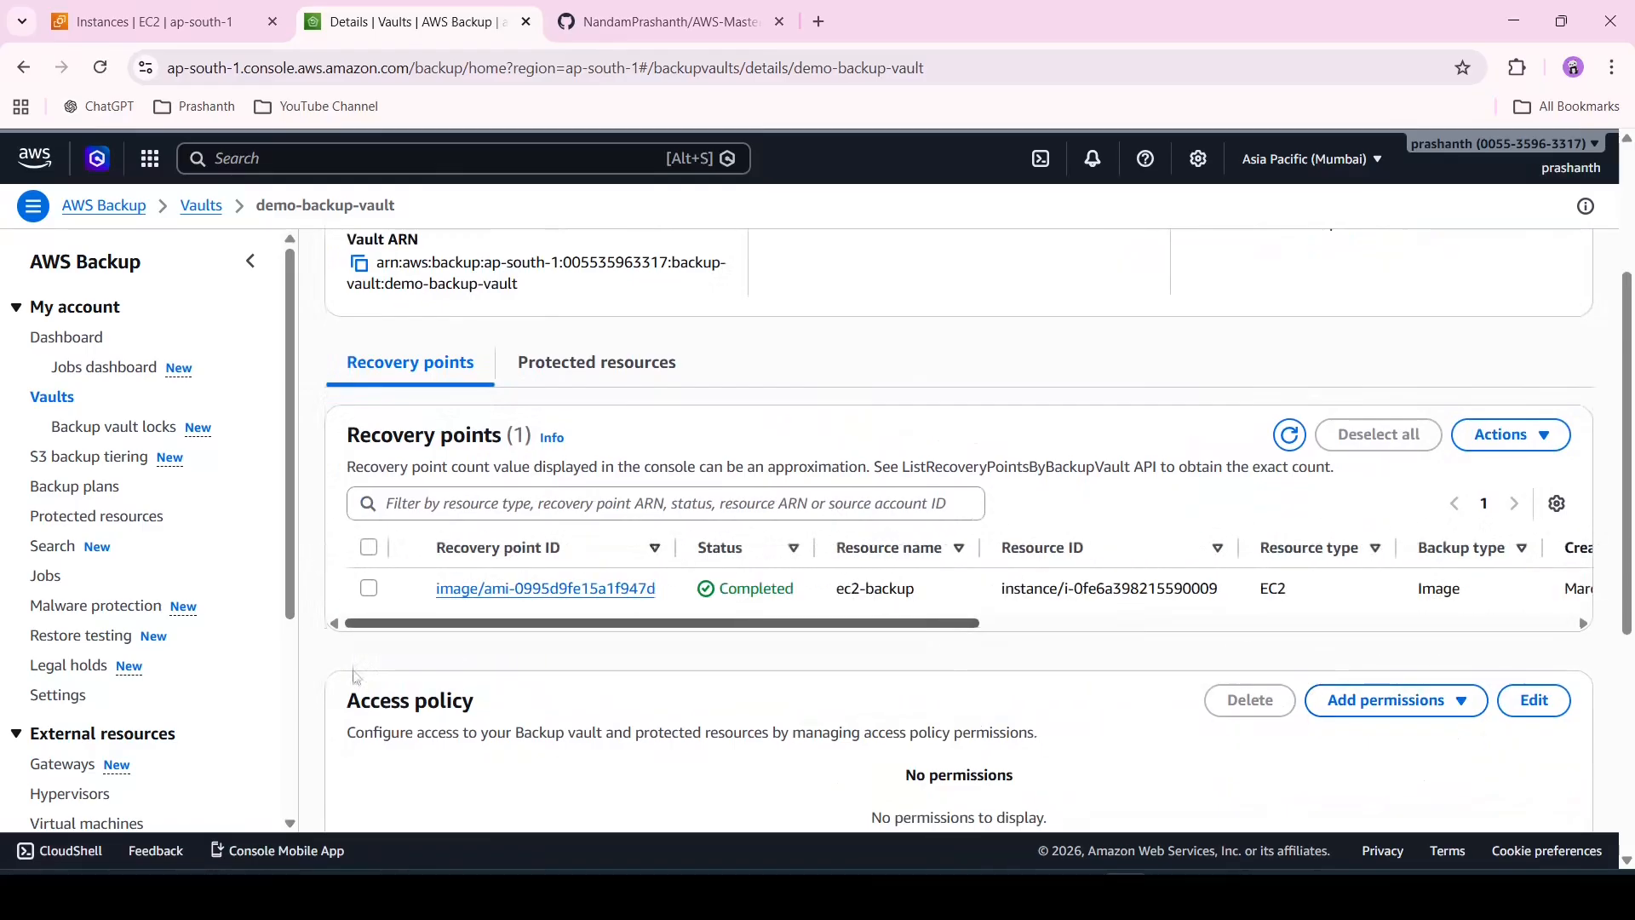
left_click(614, 377)
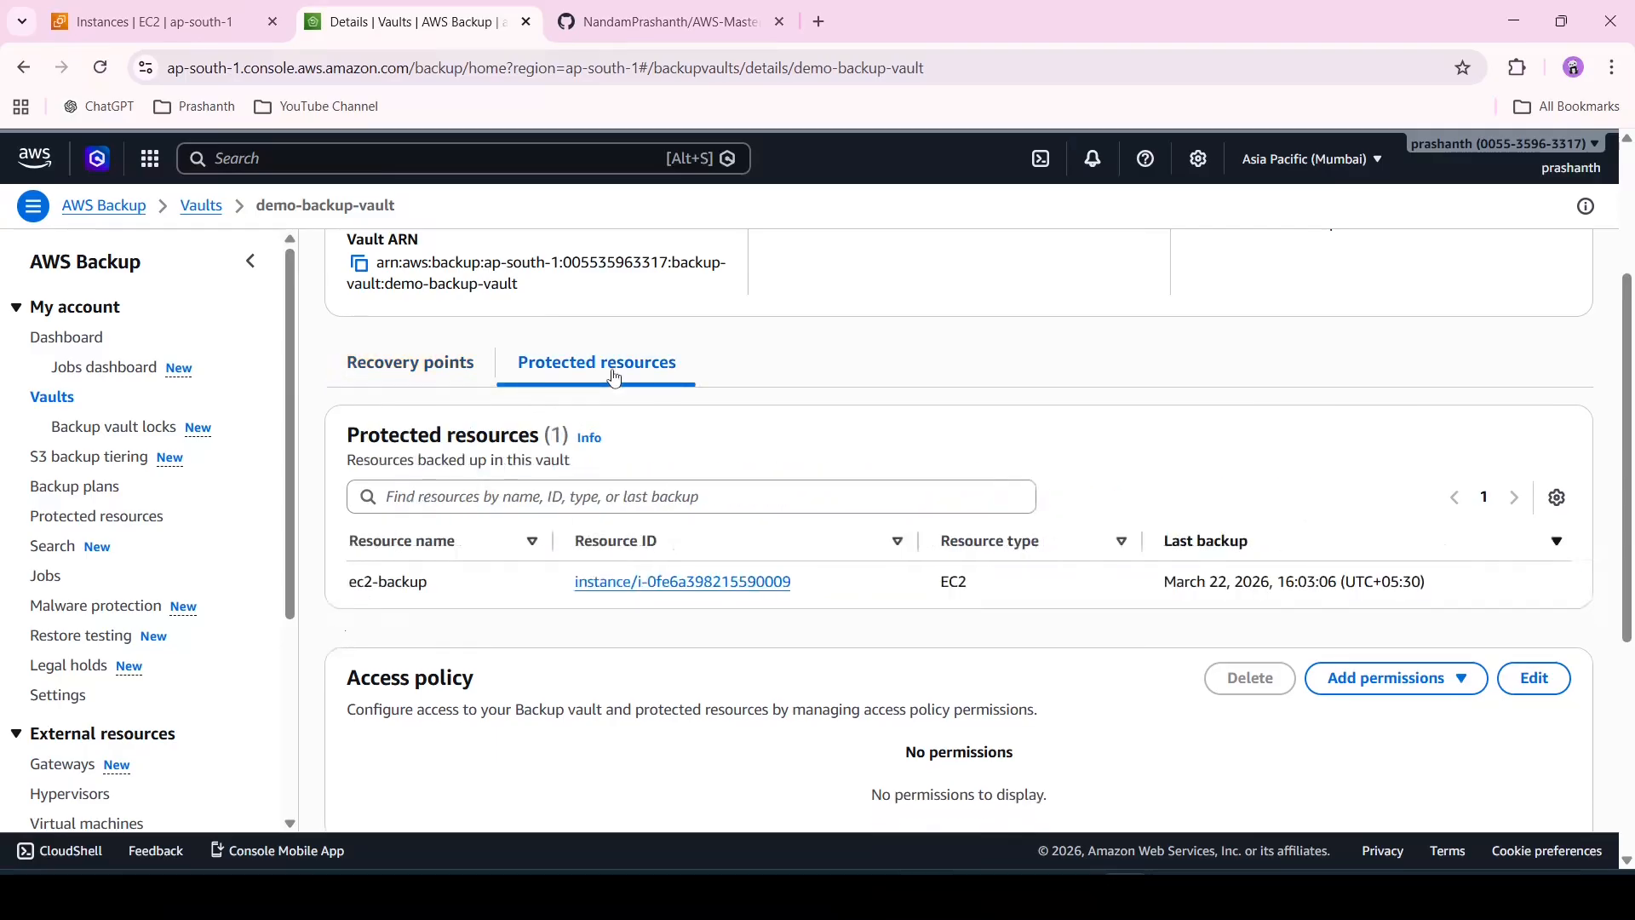
- Select ec2-backup's recovery point in demo-backup-vault and open the restore form for it
left_click(456, 381)
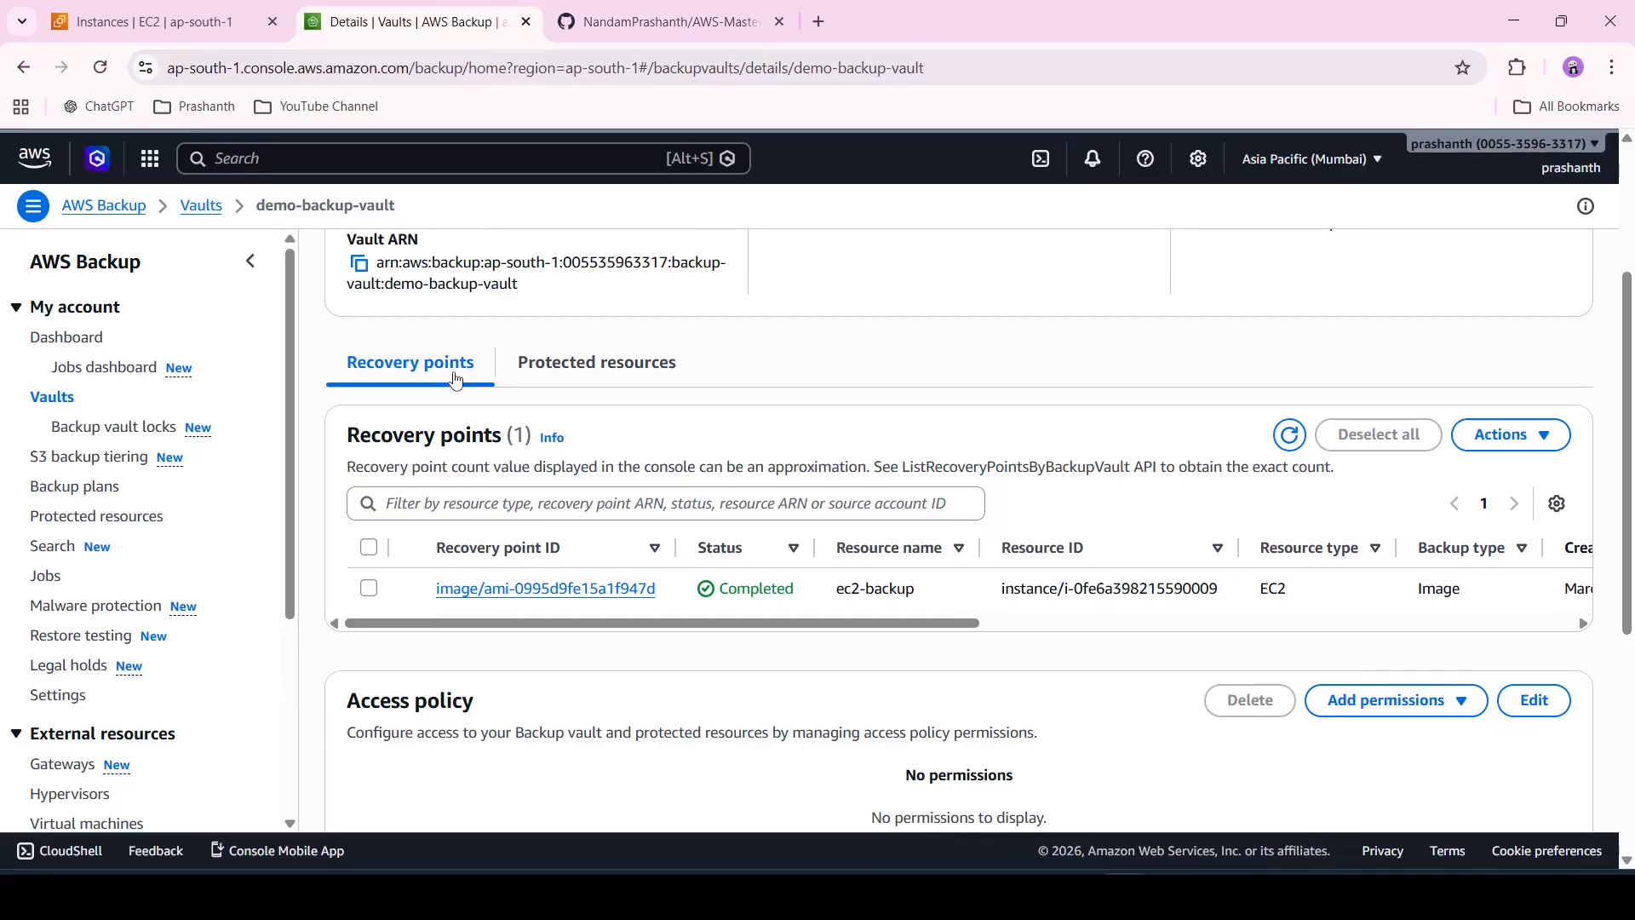
left_click(369, 551)
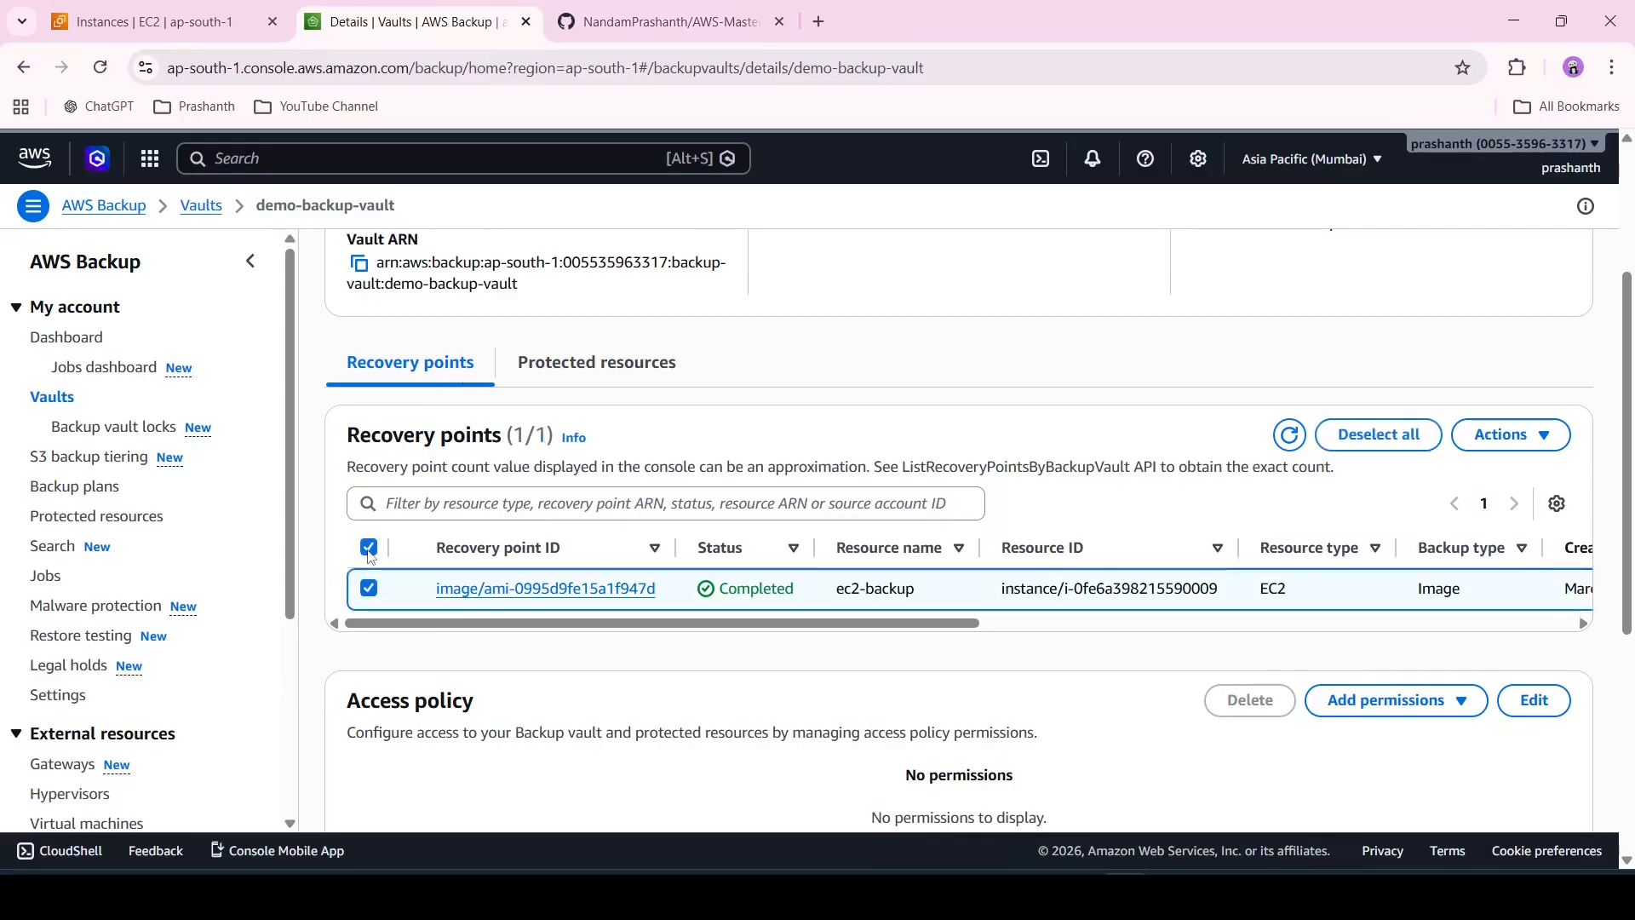
left_click(1495, 442)
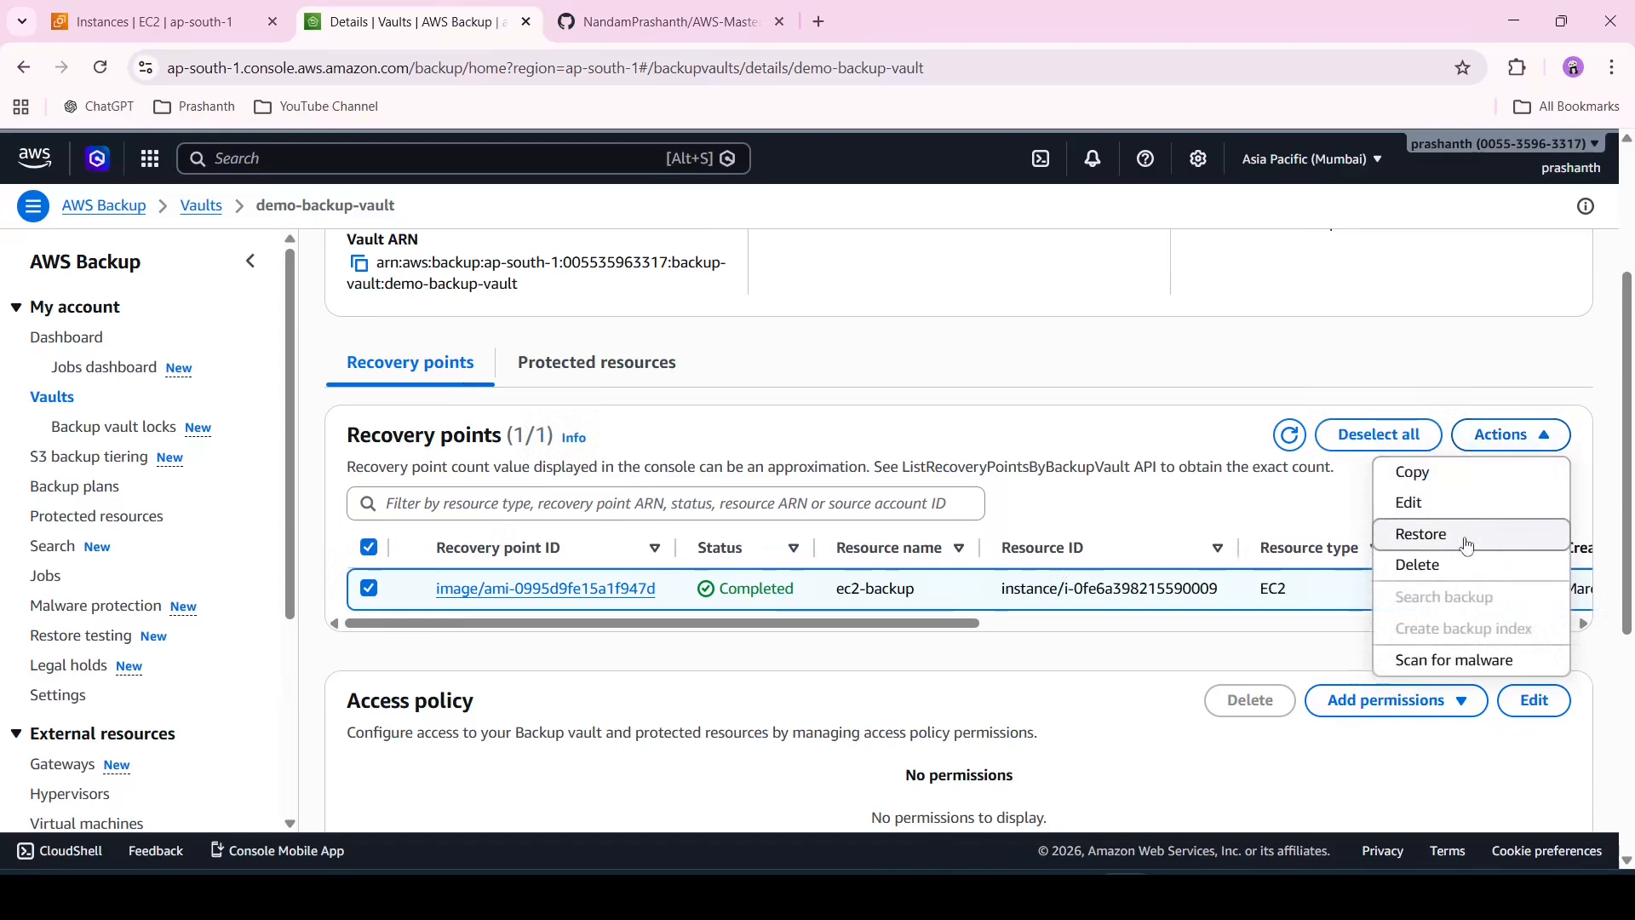
left_click(1468, 545)
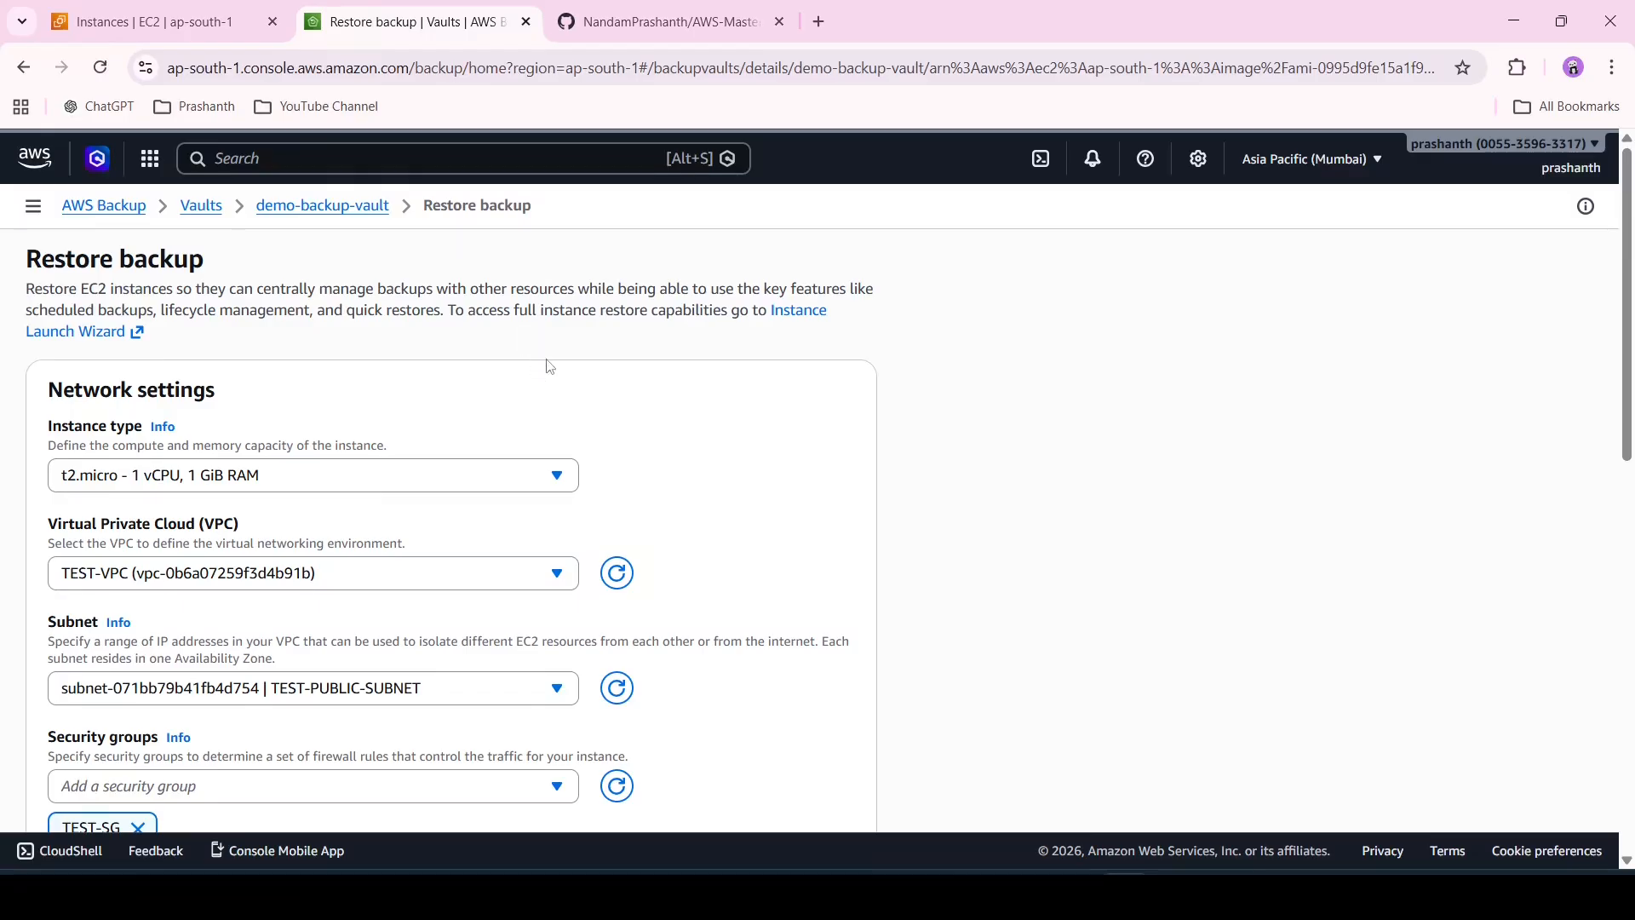
- Review the restore form's network settings, restore role, protected resource tags and advanced settings
scroll(551, 367, "down", 10)
scroll(551, 367, "up", 1)
scroll(551, 367, "down", 2)
scroll(498, 479, "up", 1)
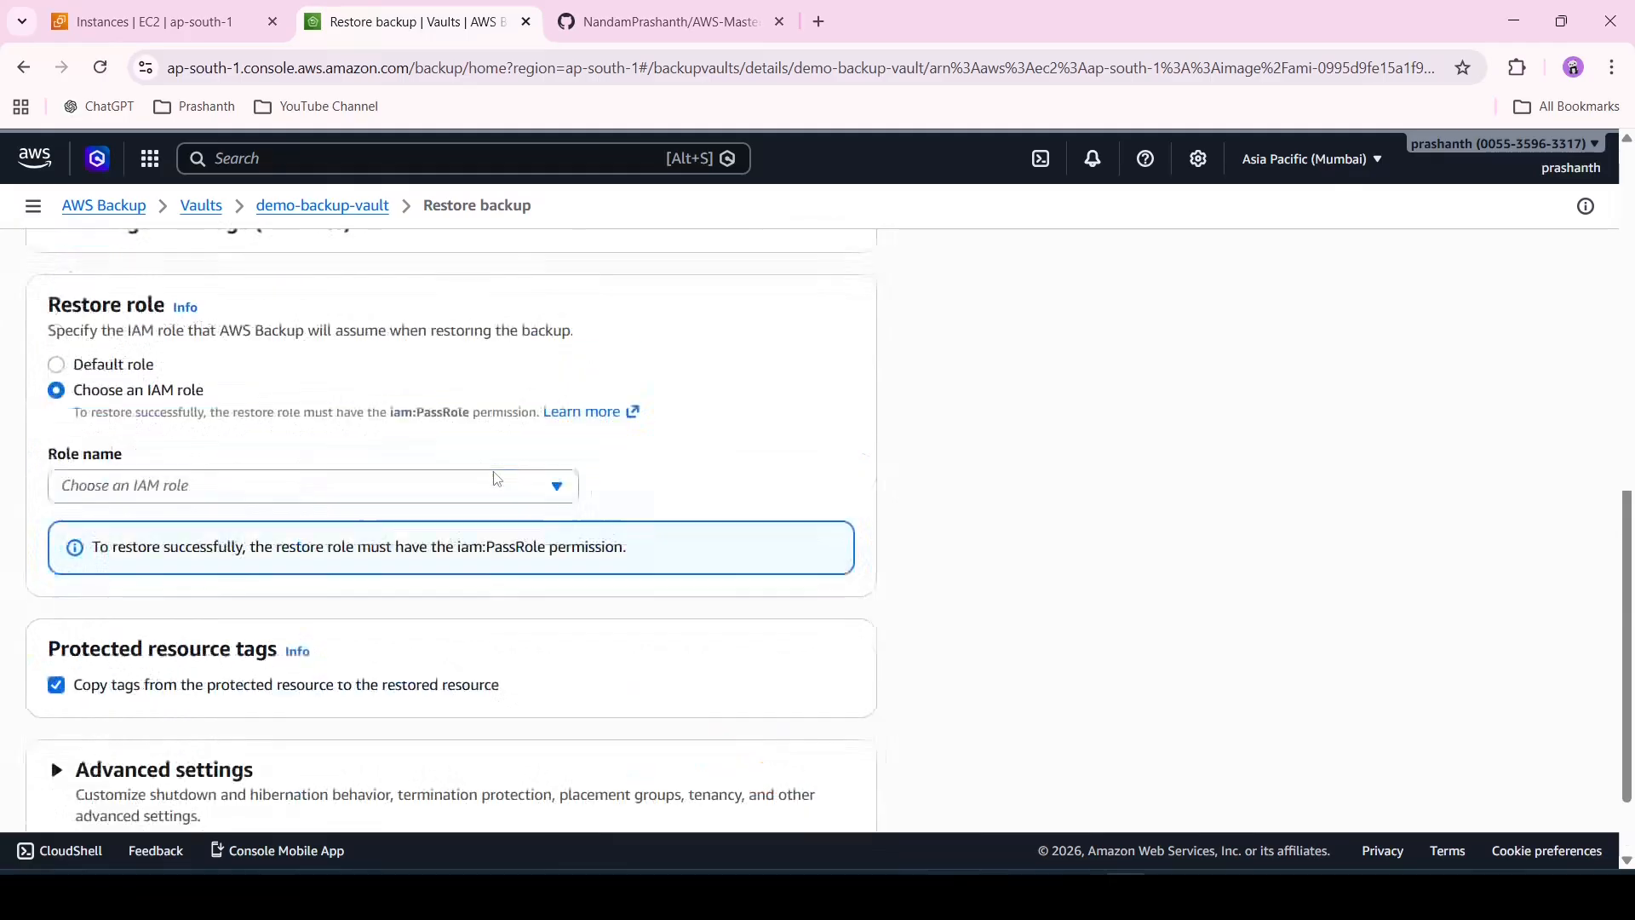
scroll(497, 478, "up", 6)
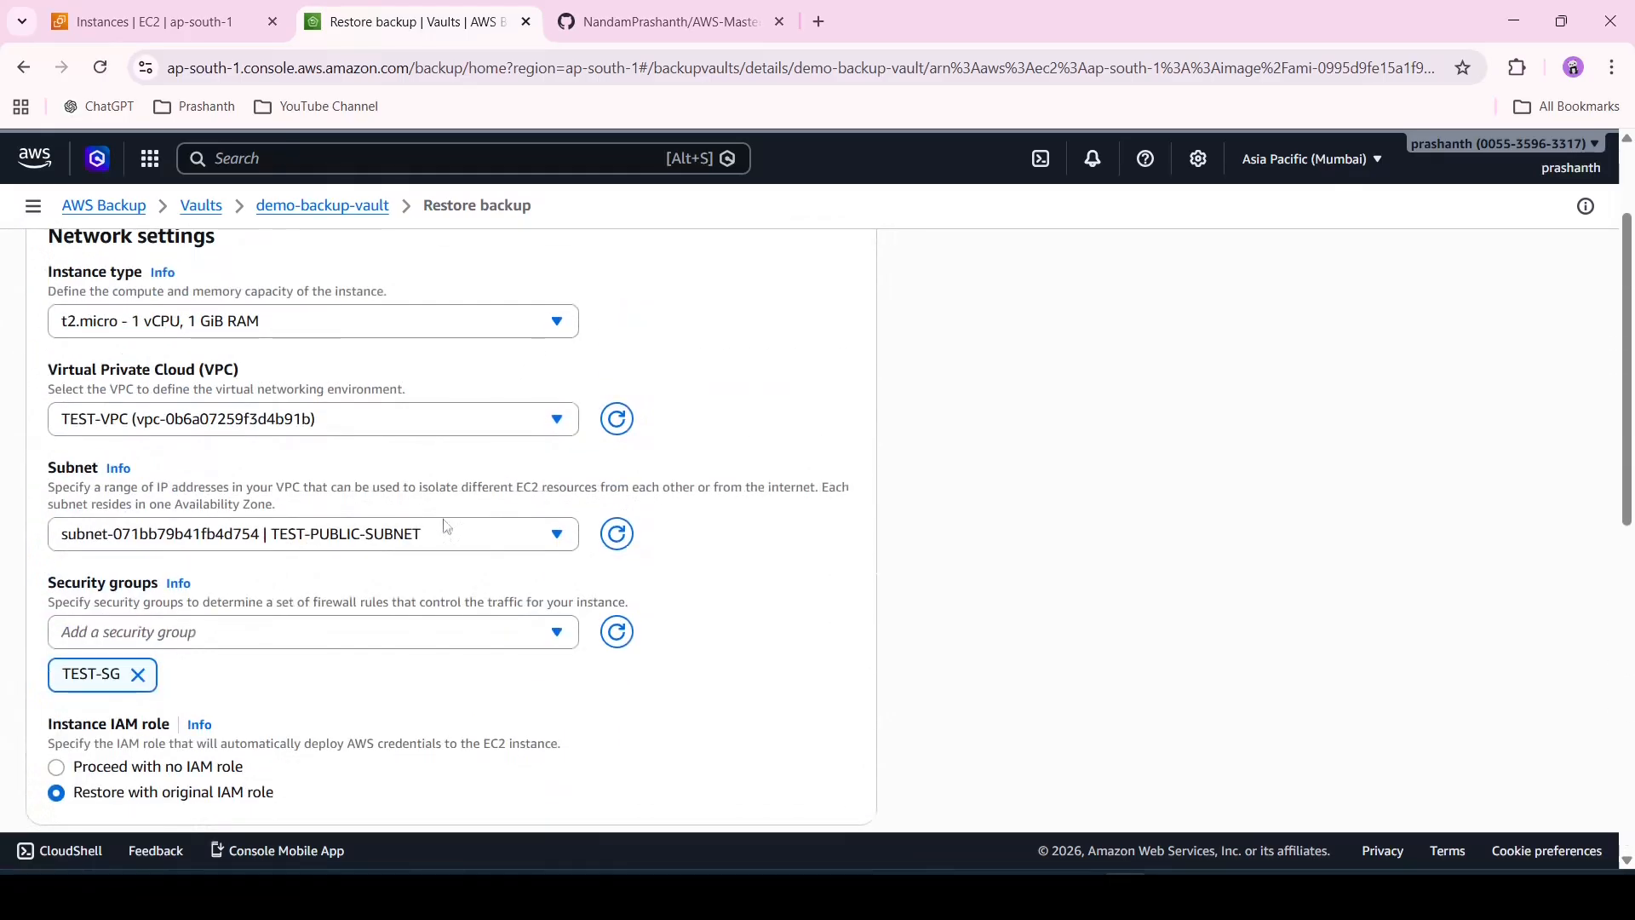
scroll(394, 624, "down", 10)
scroll(507, 621, "up", 11)
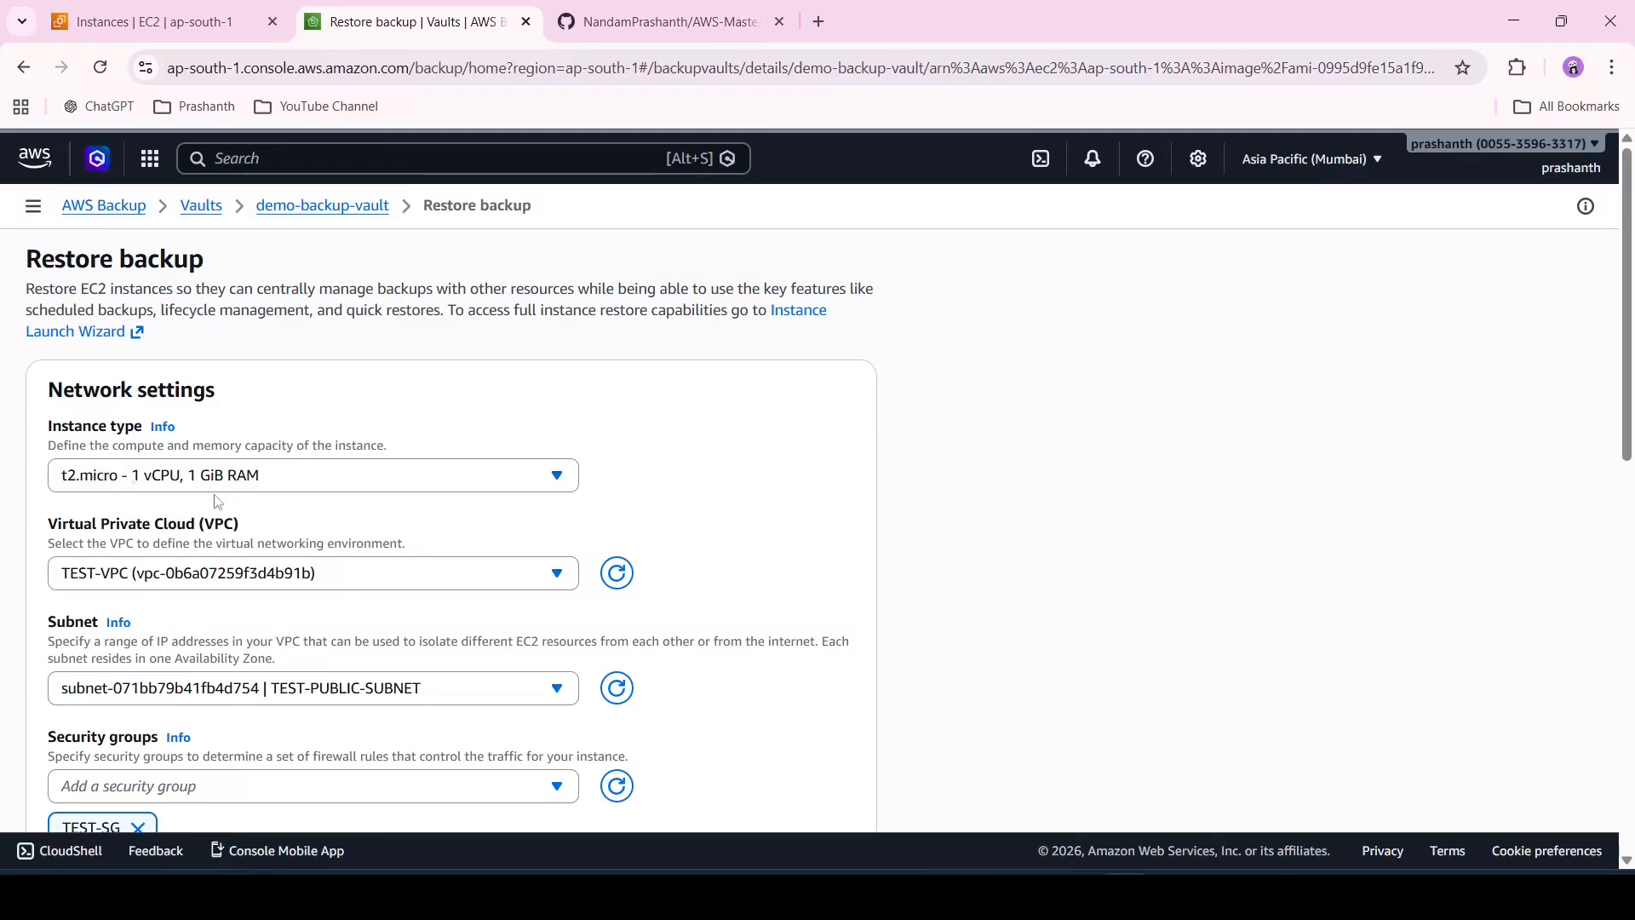
- Review the network settings on the restore form and try to restore the backup with no IAM role chosen
scroll(154, 597, "down", 3)
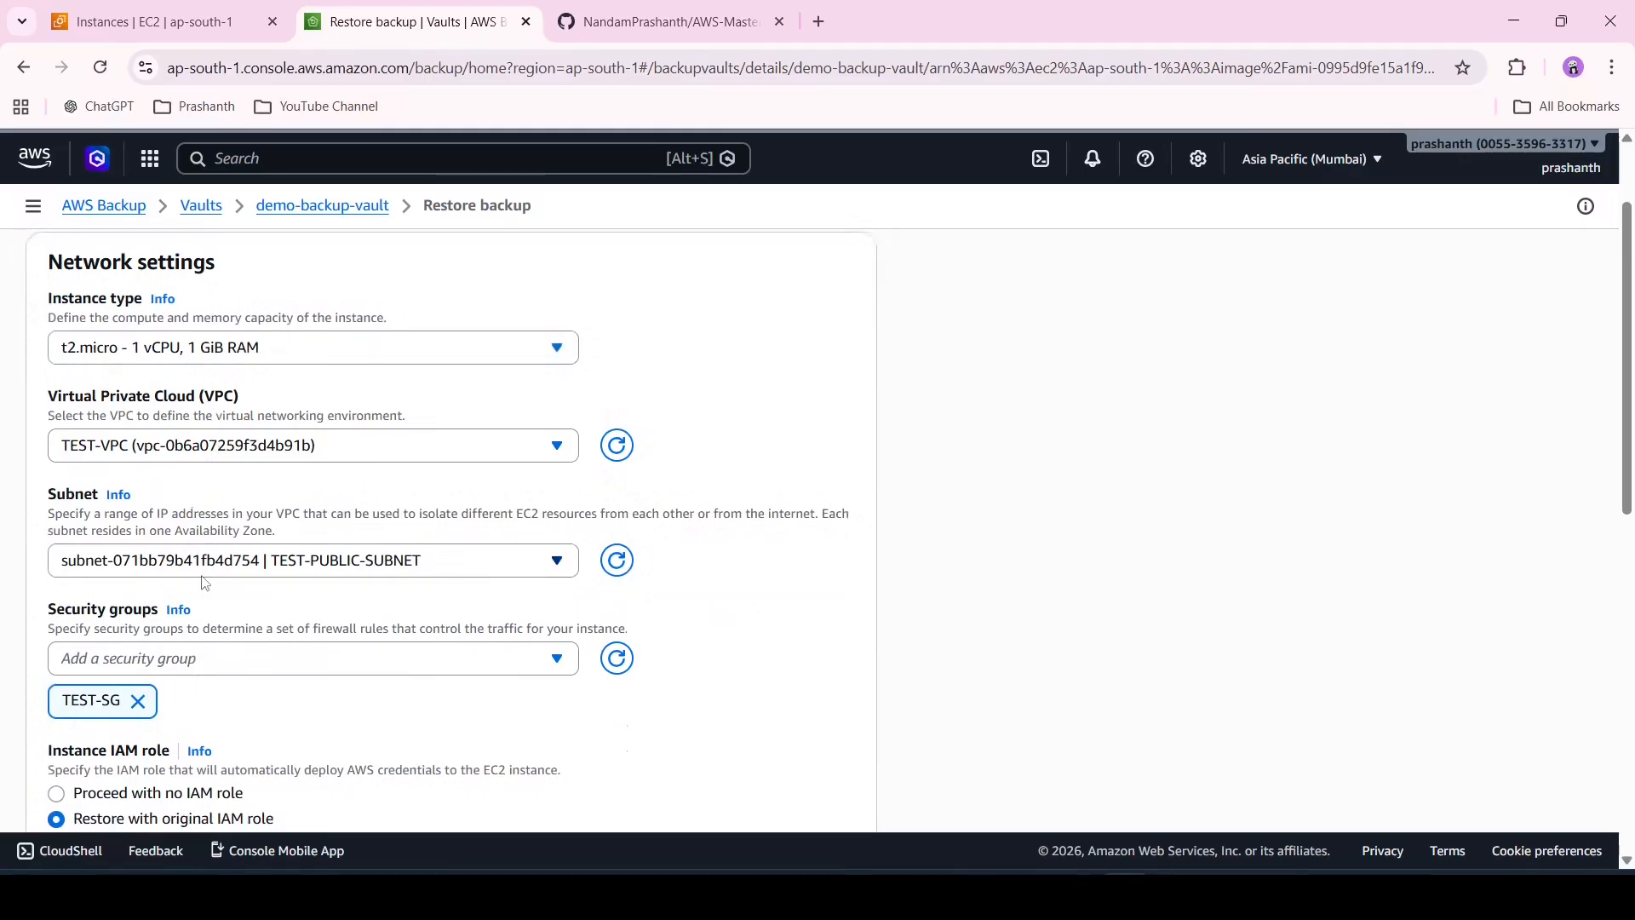
scroll(209, 585, "down", 2)
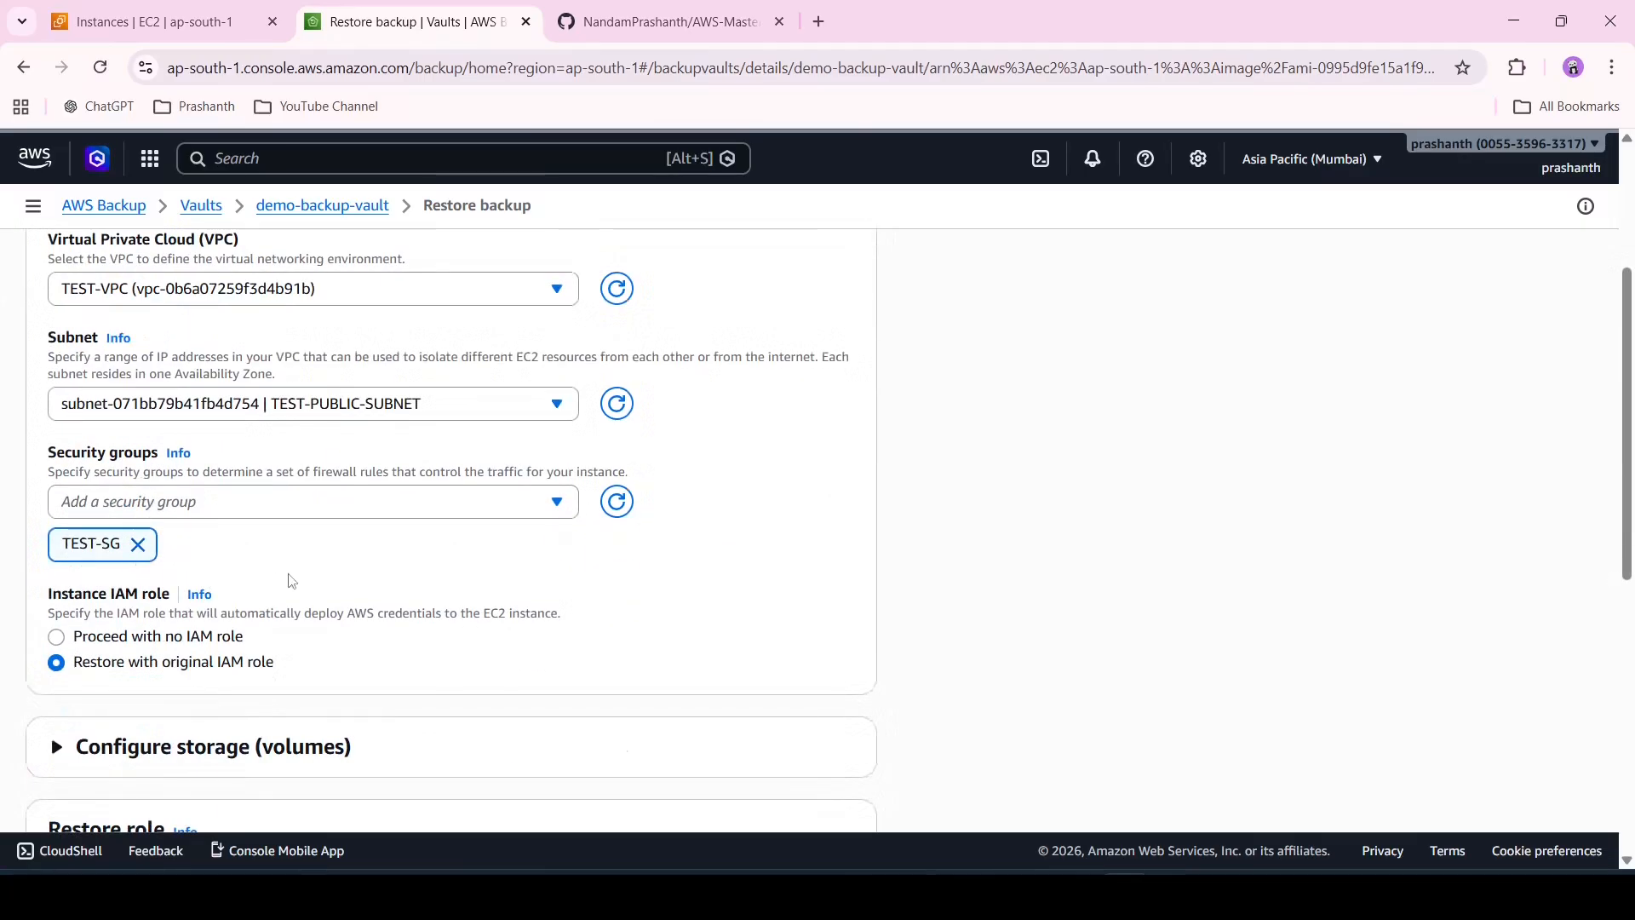
scroll(292, 581, "down", 7)
left_click(795, 771)
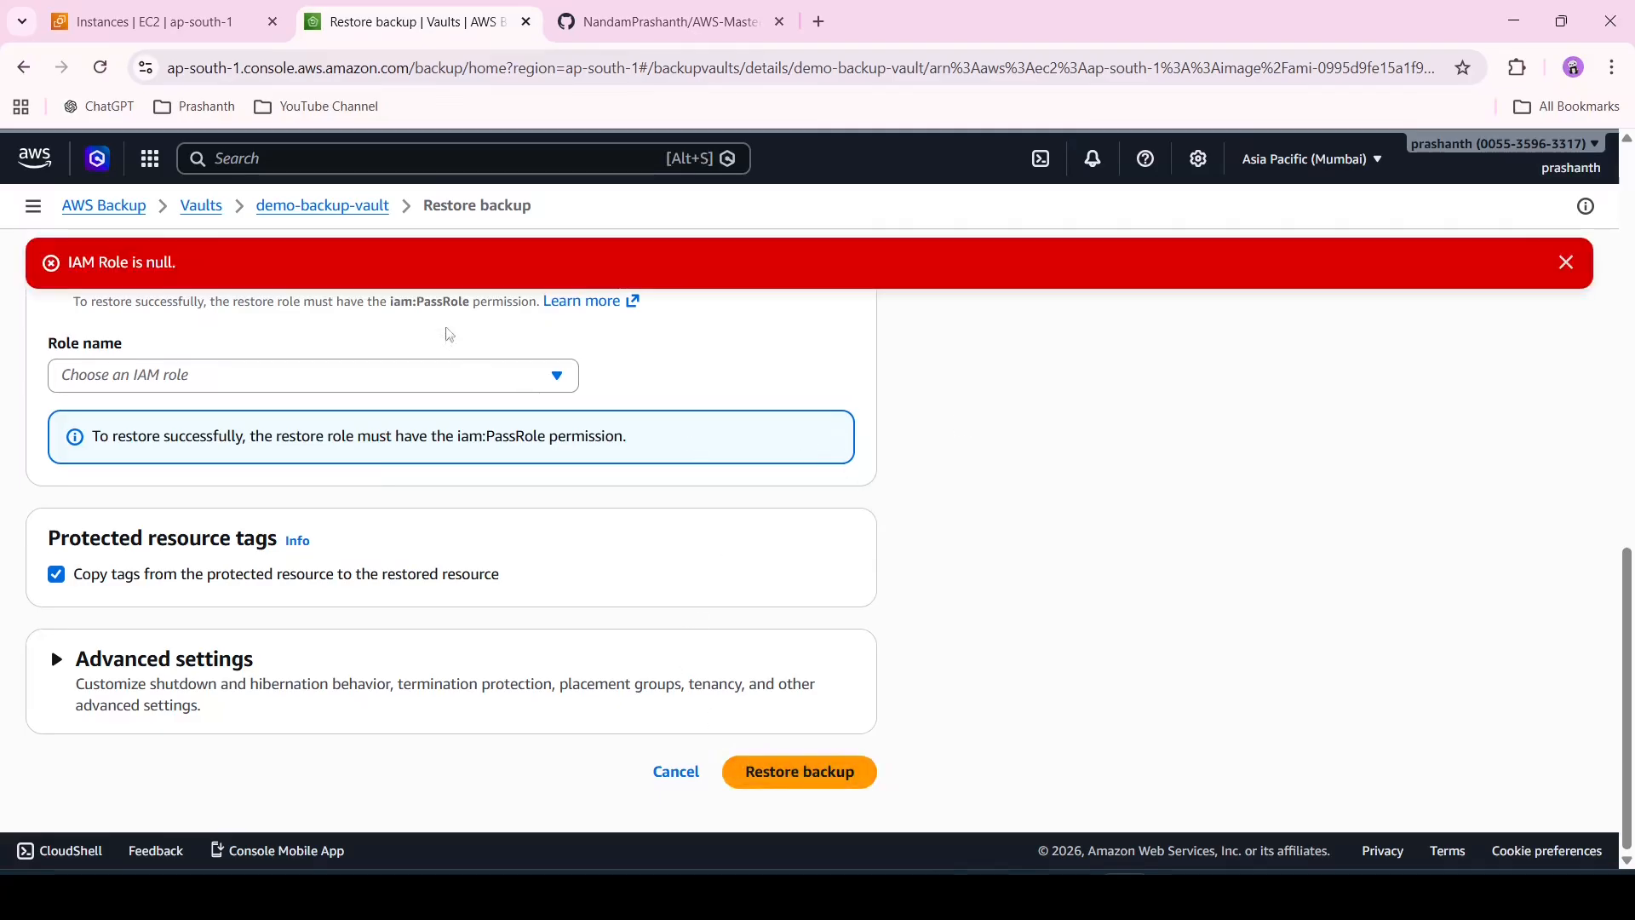
scroll(253, 481, "up", 2)
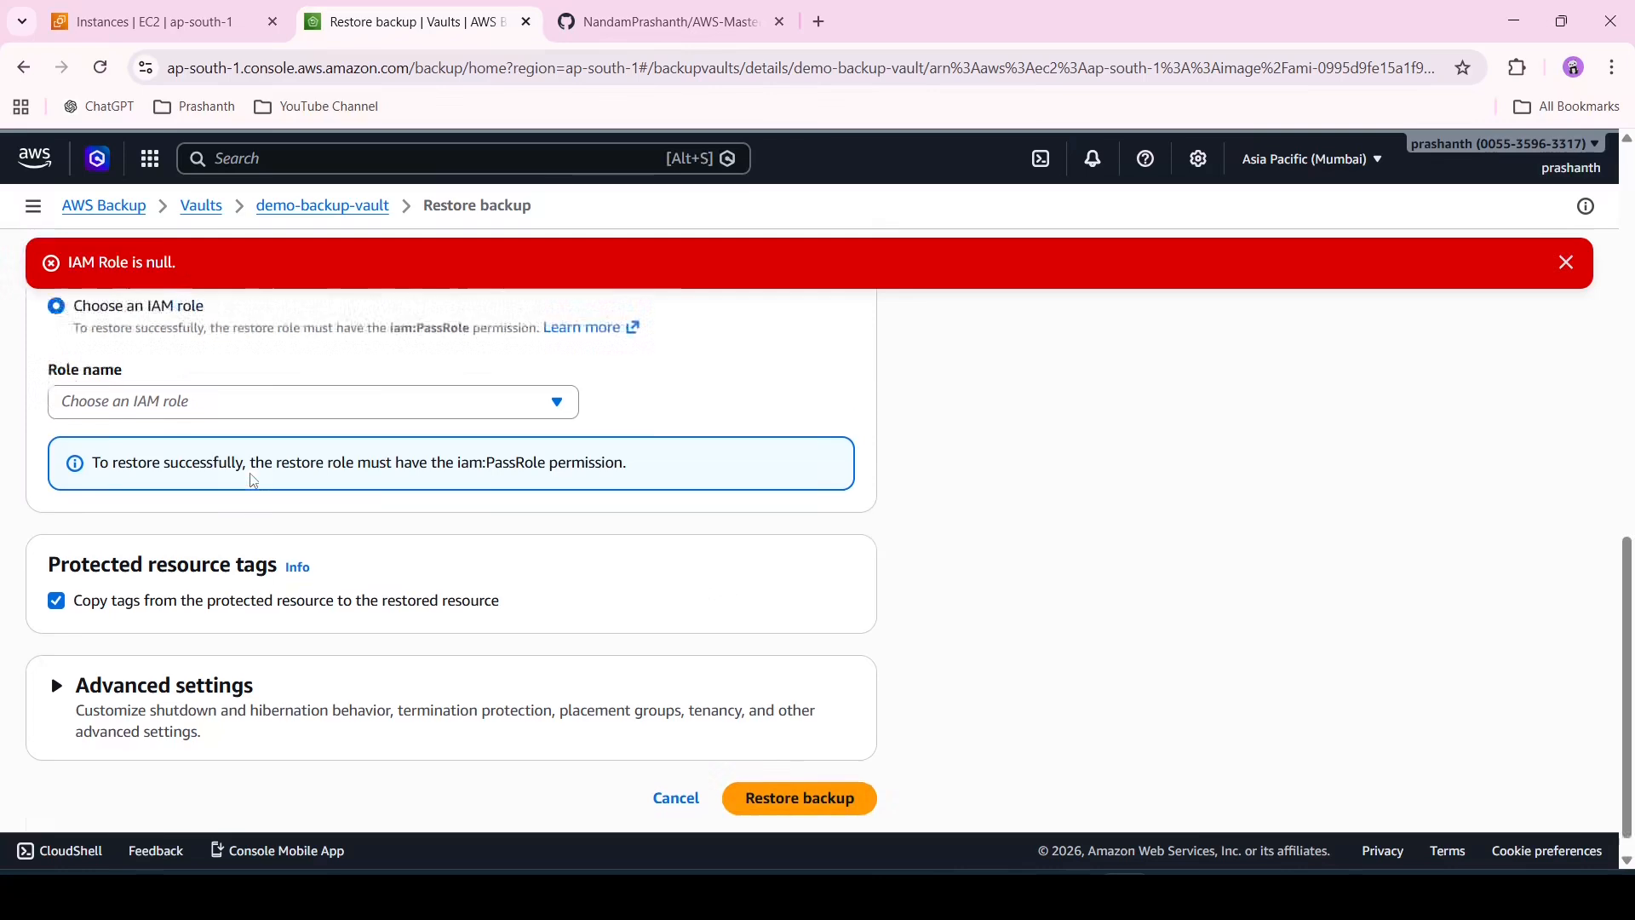
left_click(254, 498)
- Duplicate the EC2 instances tab, search the console for roles and open the Roles list in IAM
left_click(120, 8)
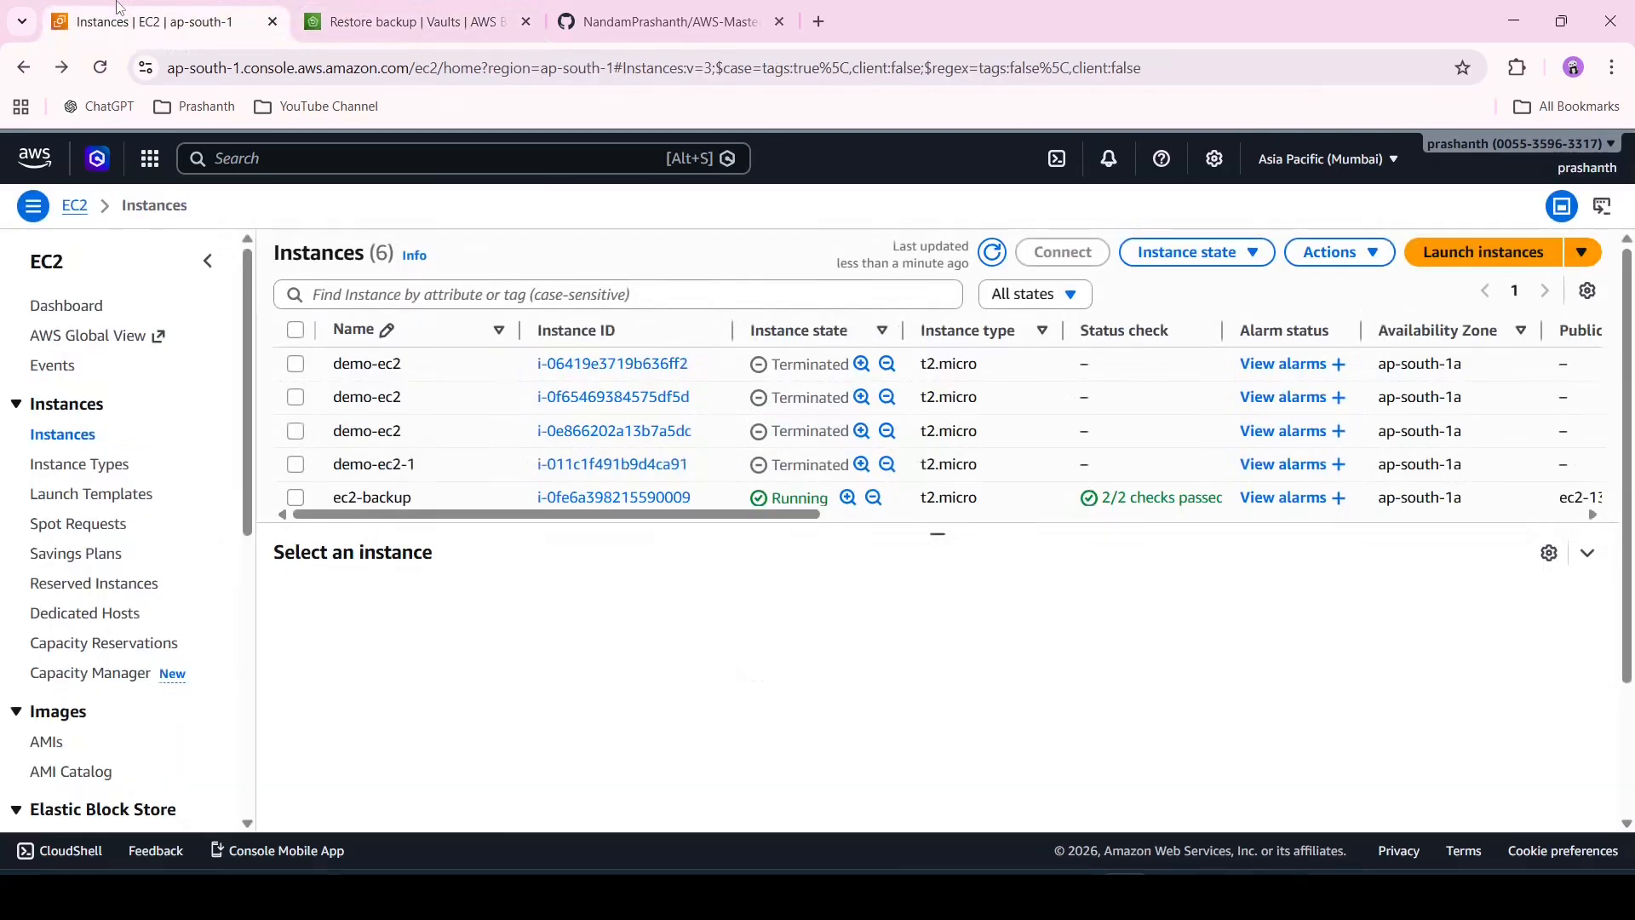
right_click(120, 8)
left_click(223, 194)
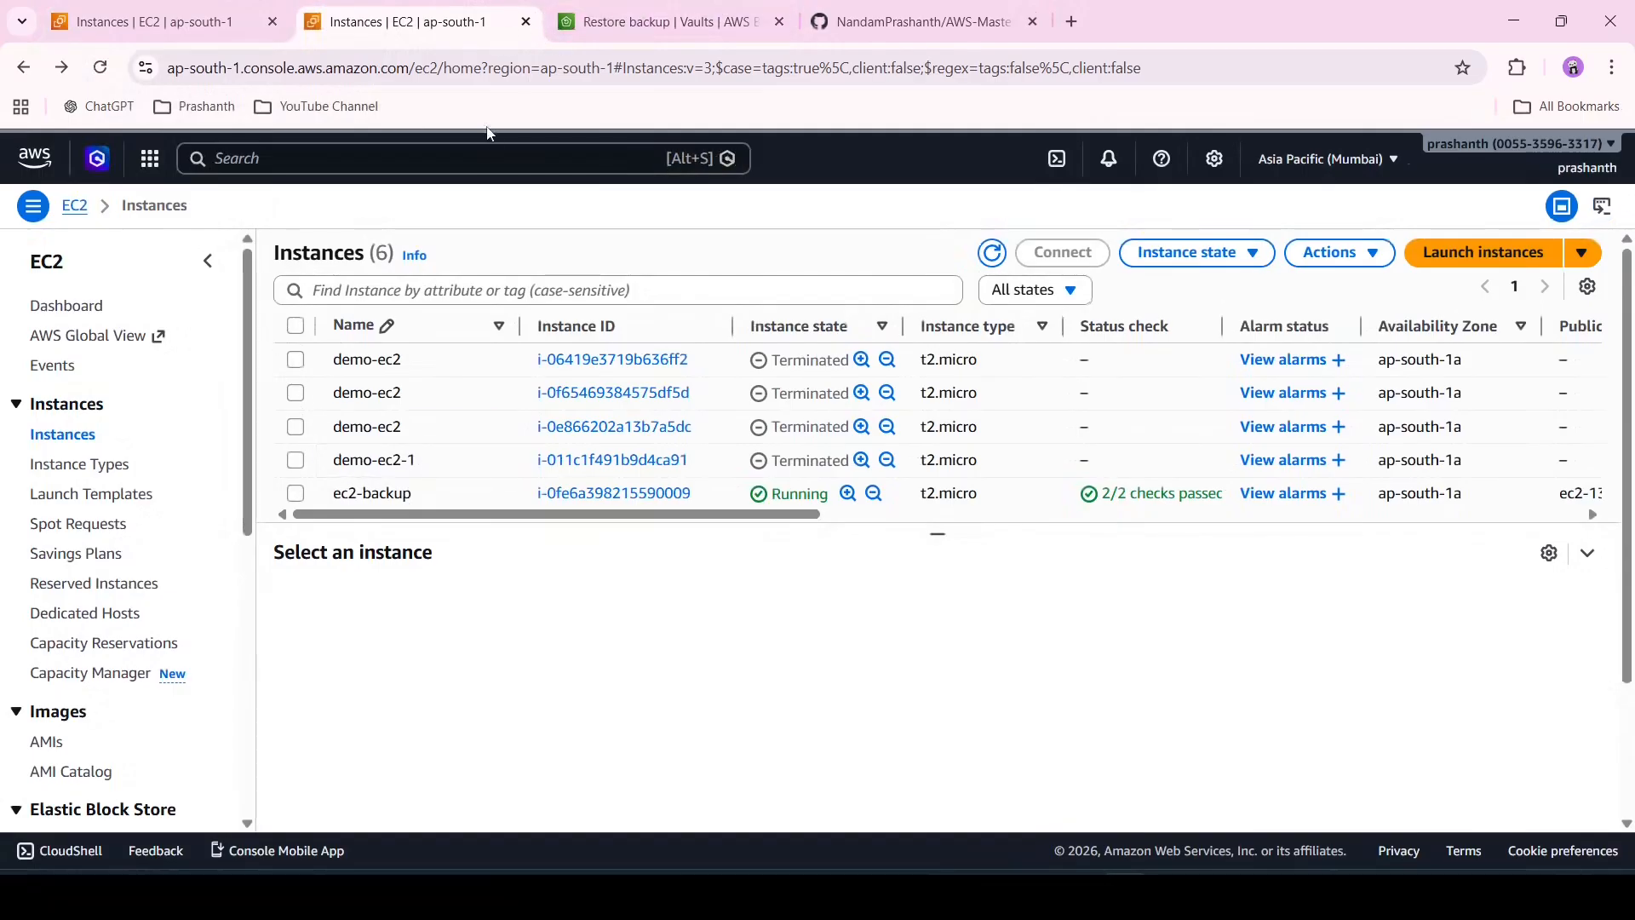
left_click(498, 152)
type("roles")
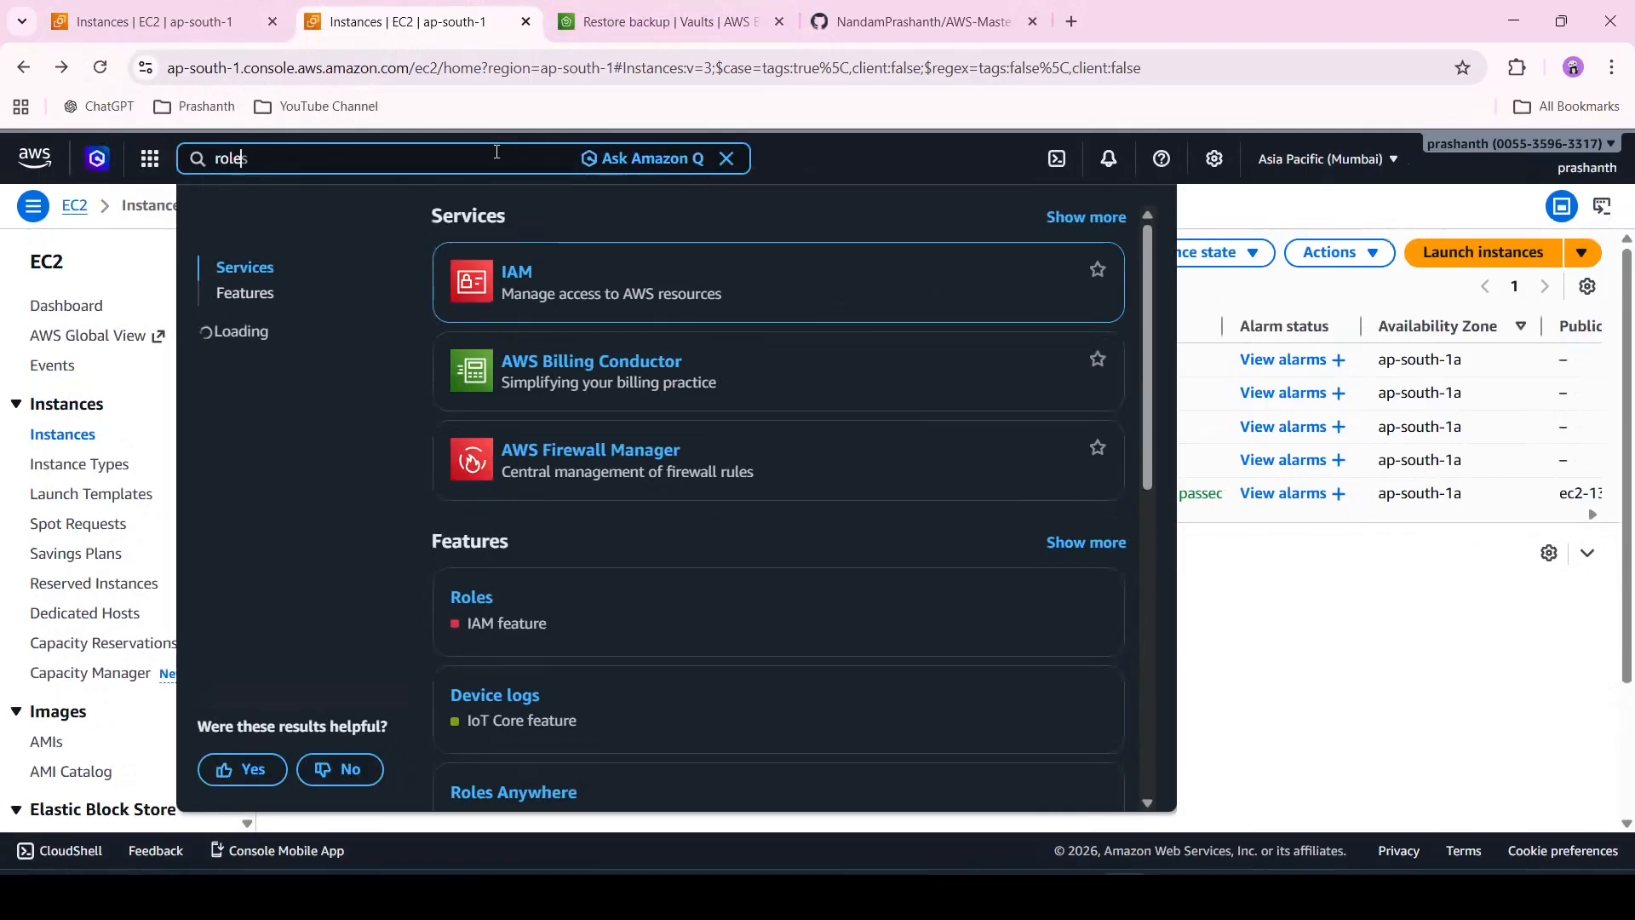
left_click(517, 271)
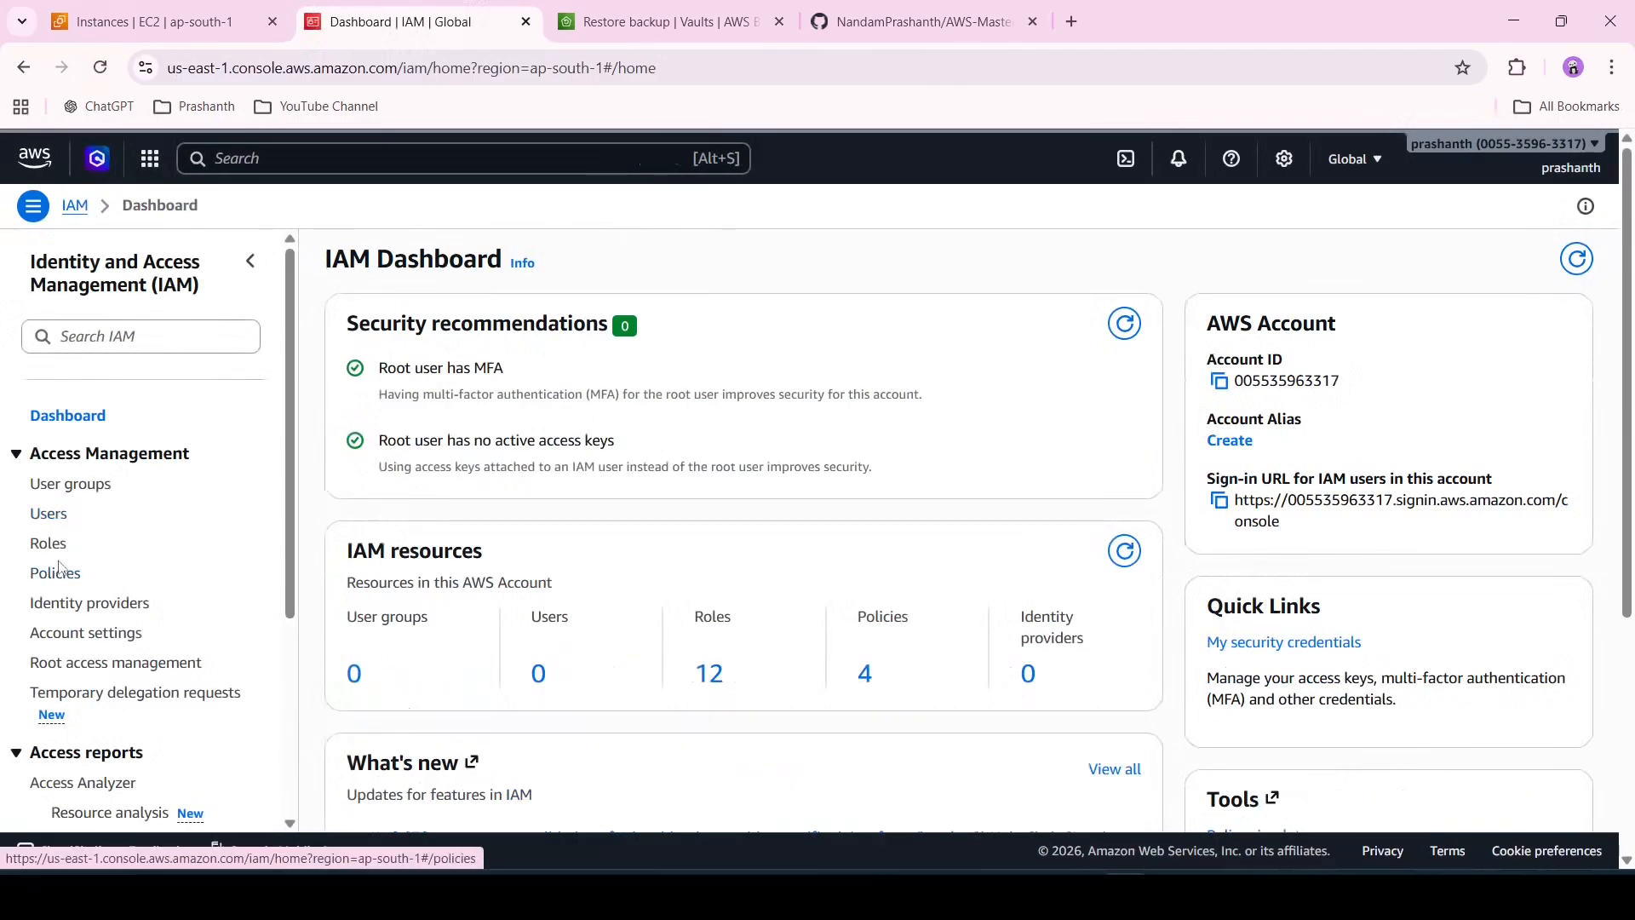
left_click(52, 544)
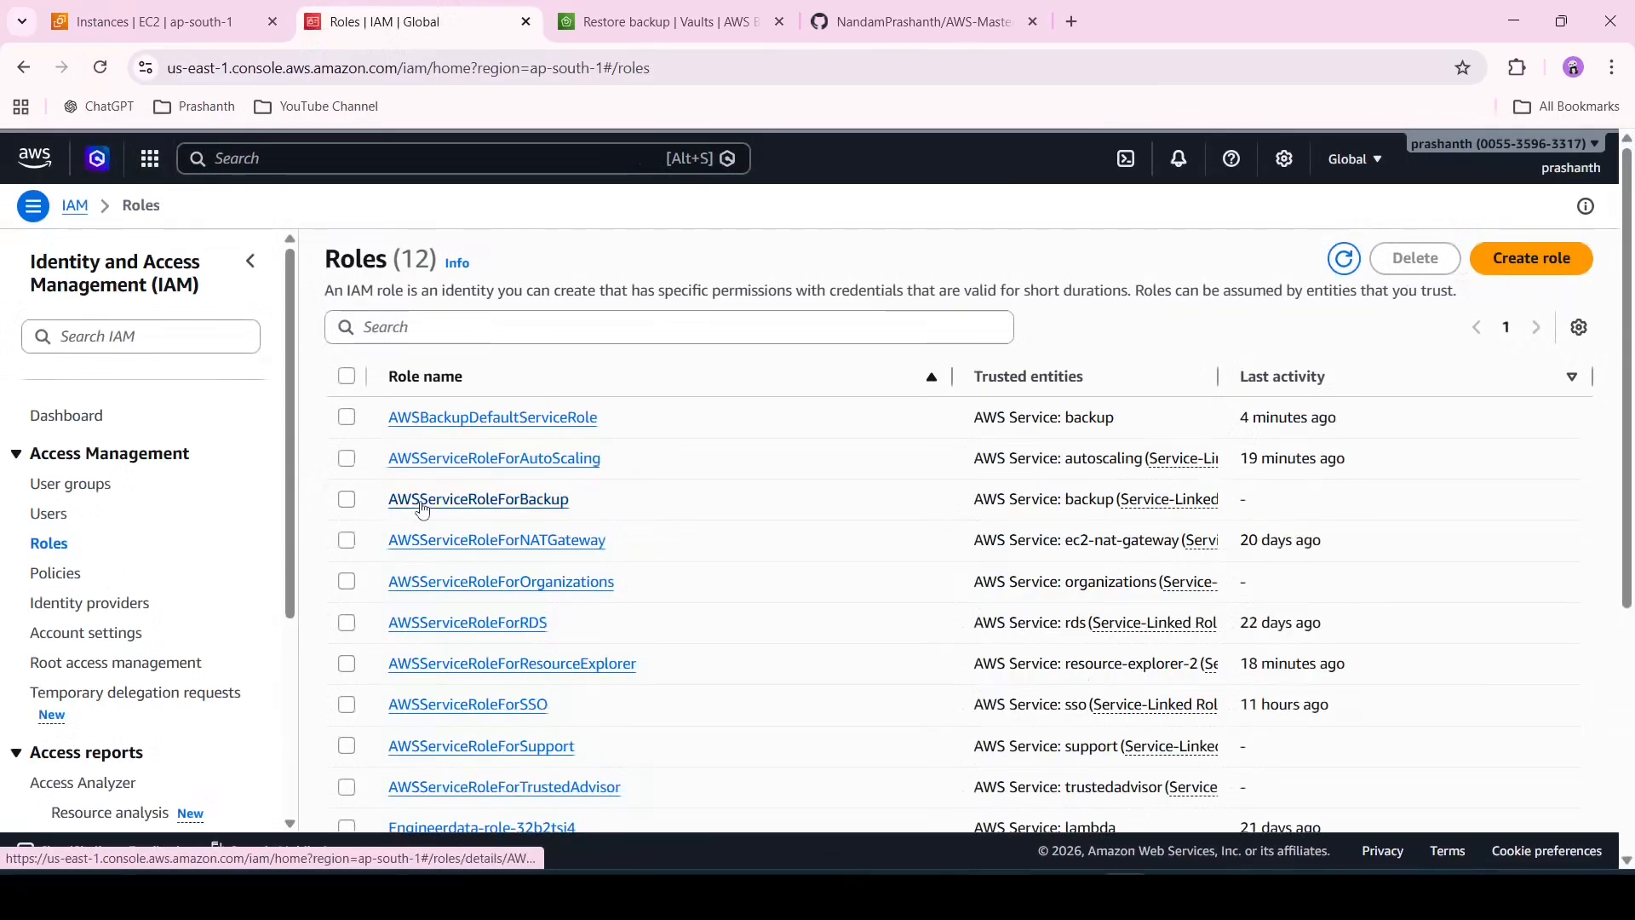
- Start a new IAM role with AWS service as trusted entity and AWS Backup as use case, and continue to permissions
left_click(1492, 273)
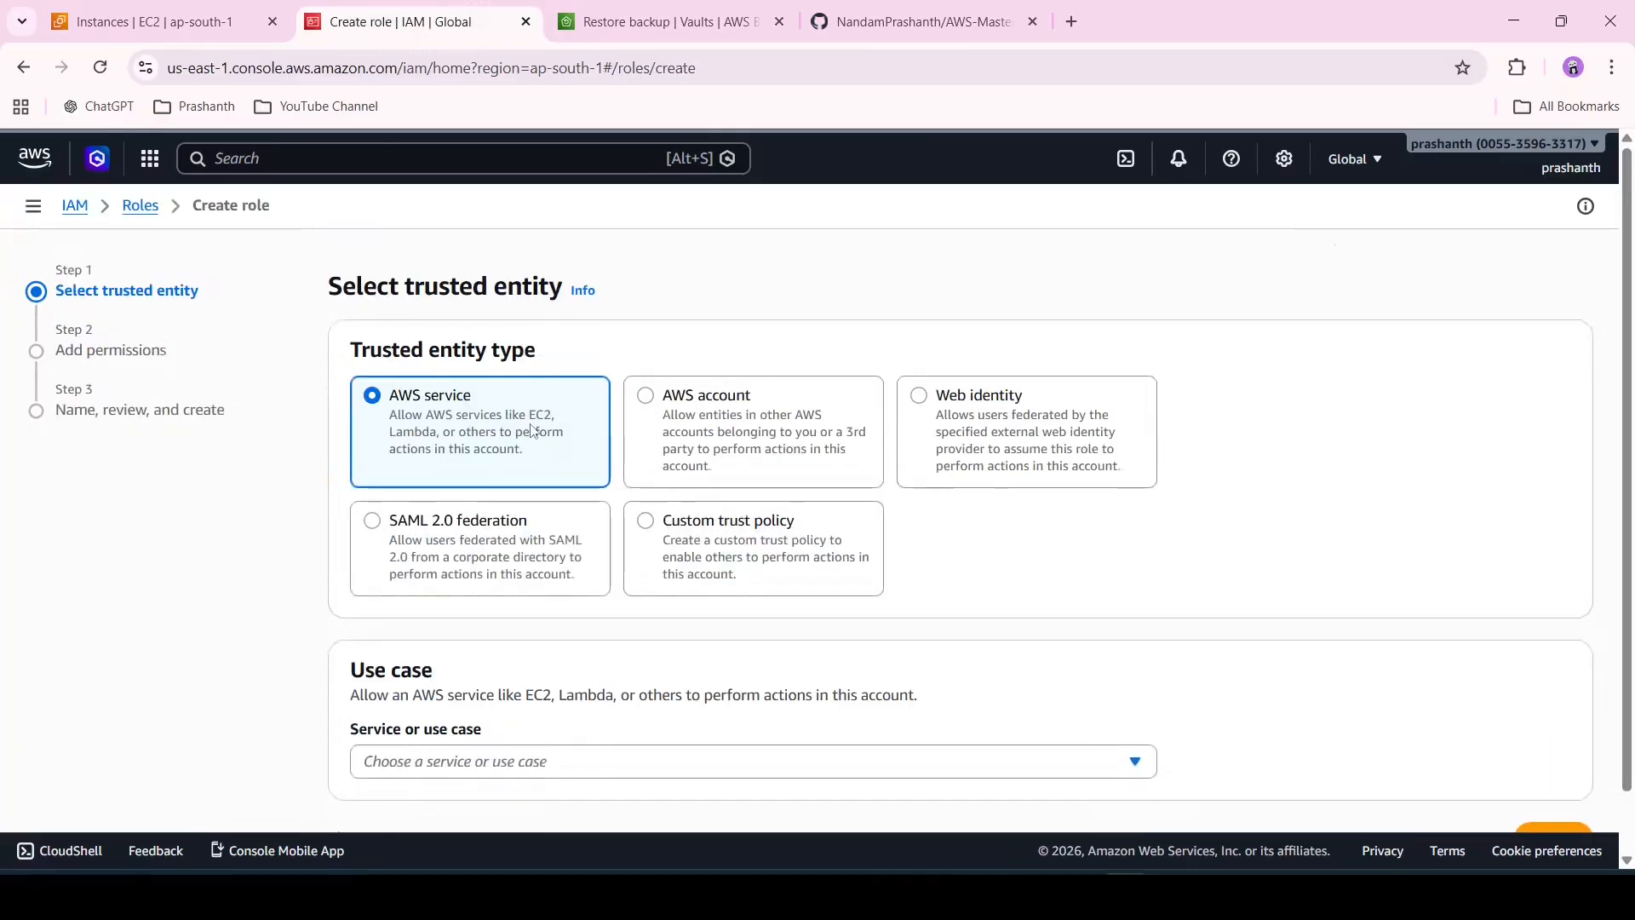
scroll(531, 430, "down", 1)
left_click(506, 711)
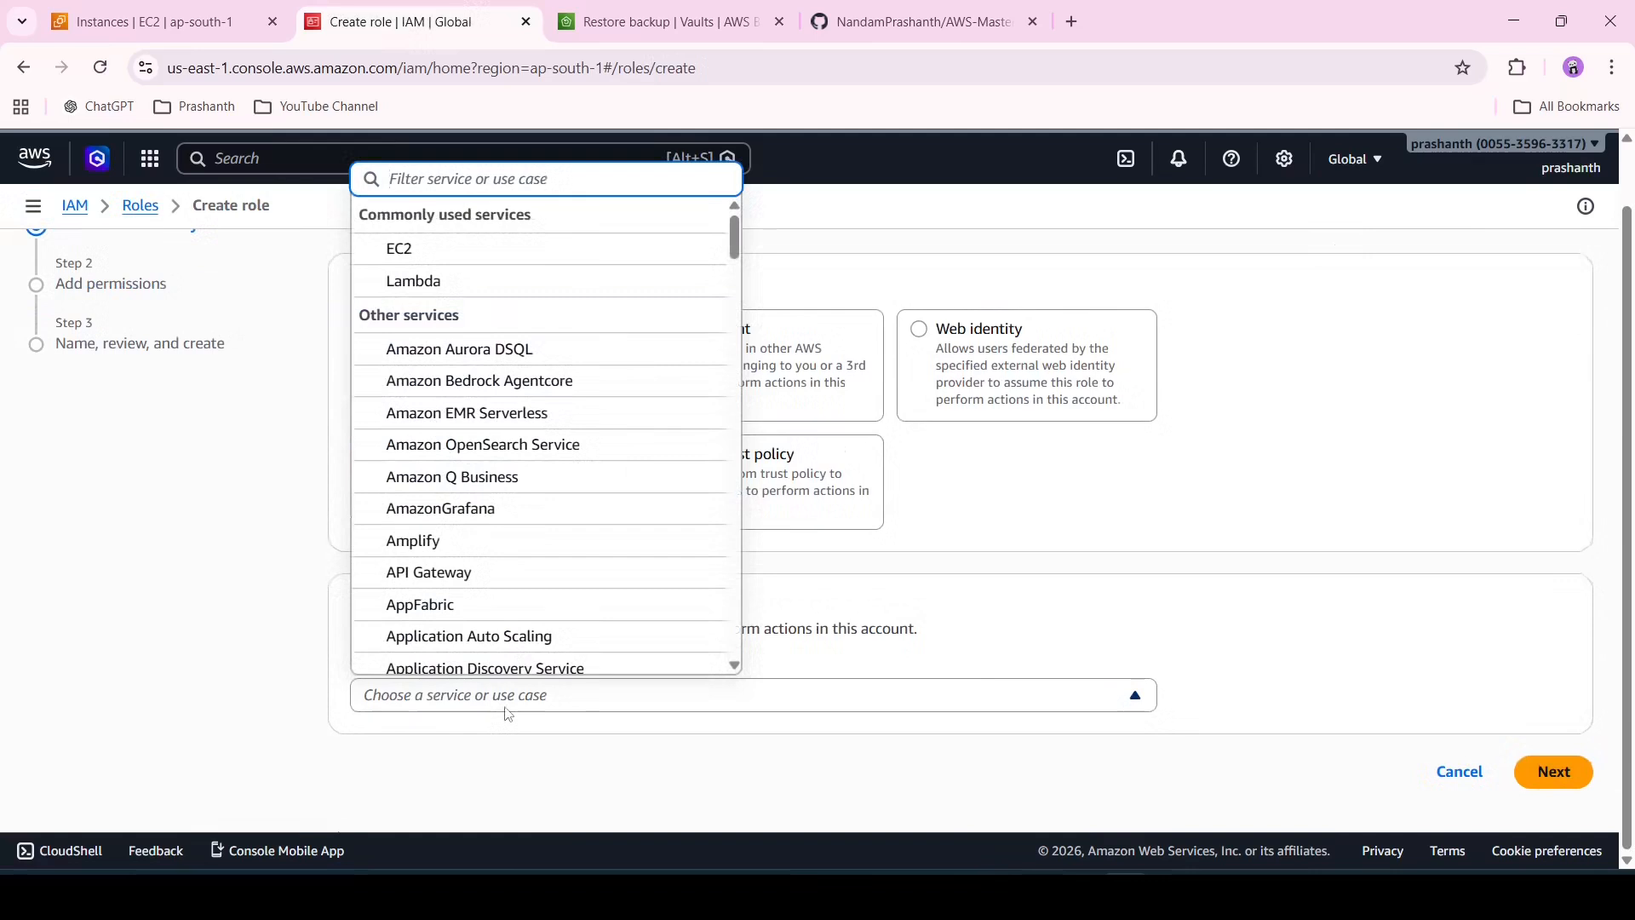
type("aws")
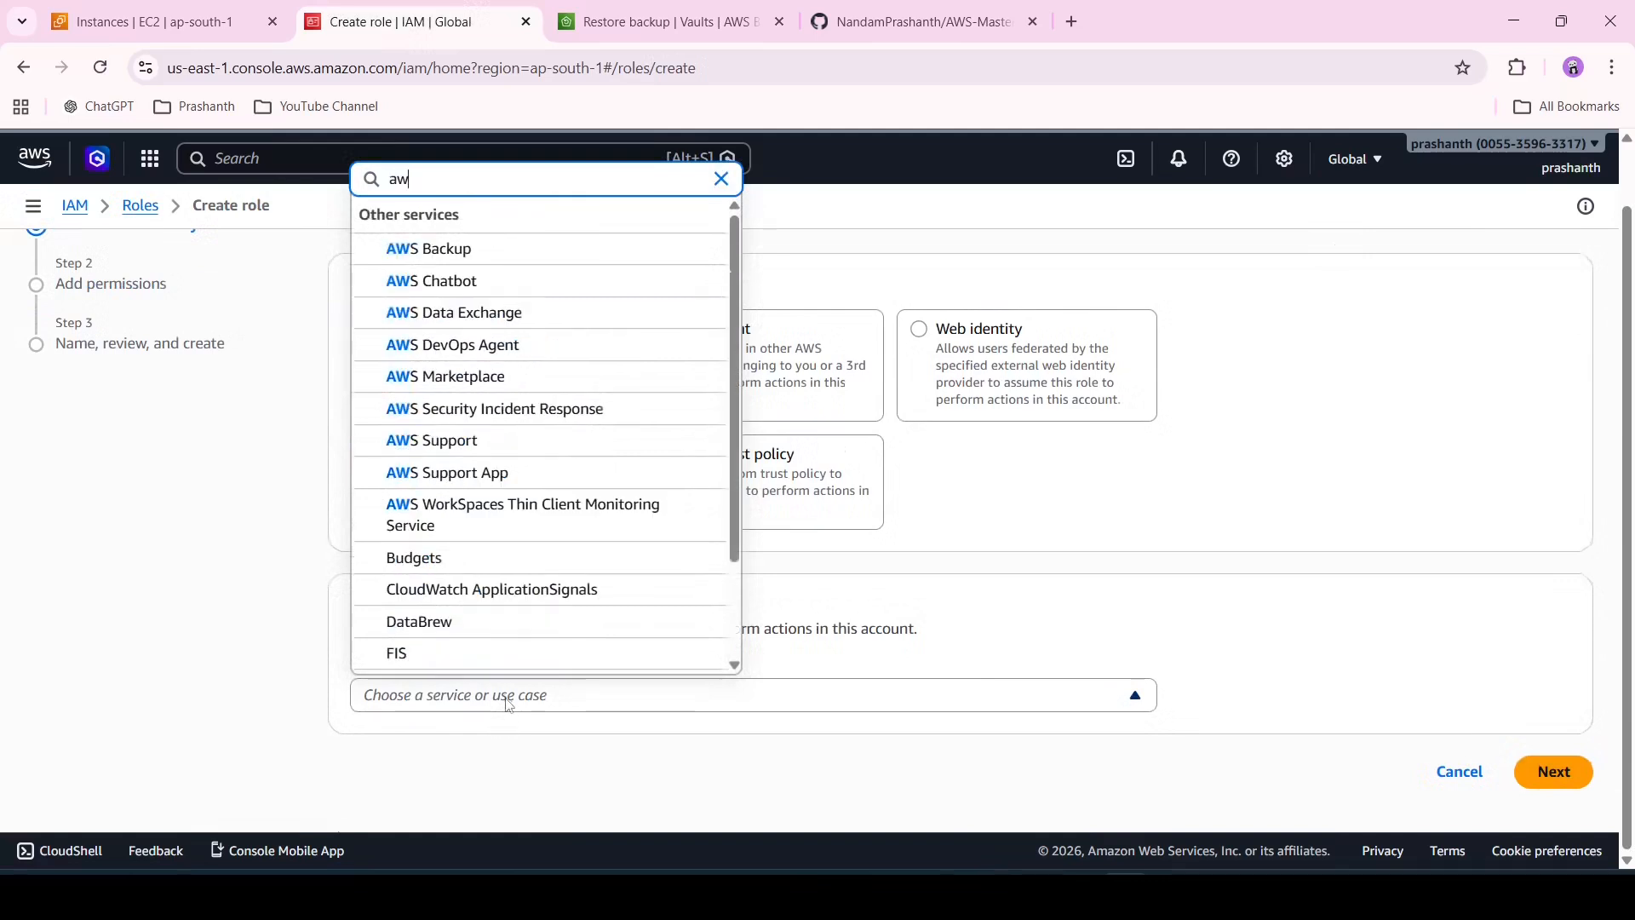
left_click(556, 253)
scroll(1393, 709, "down", 1)
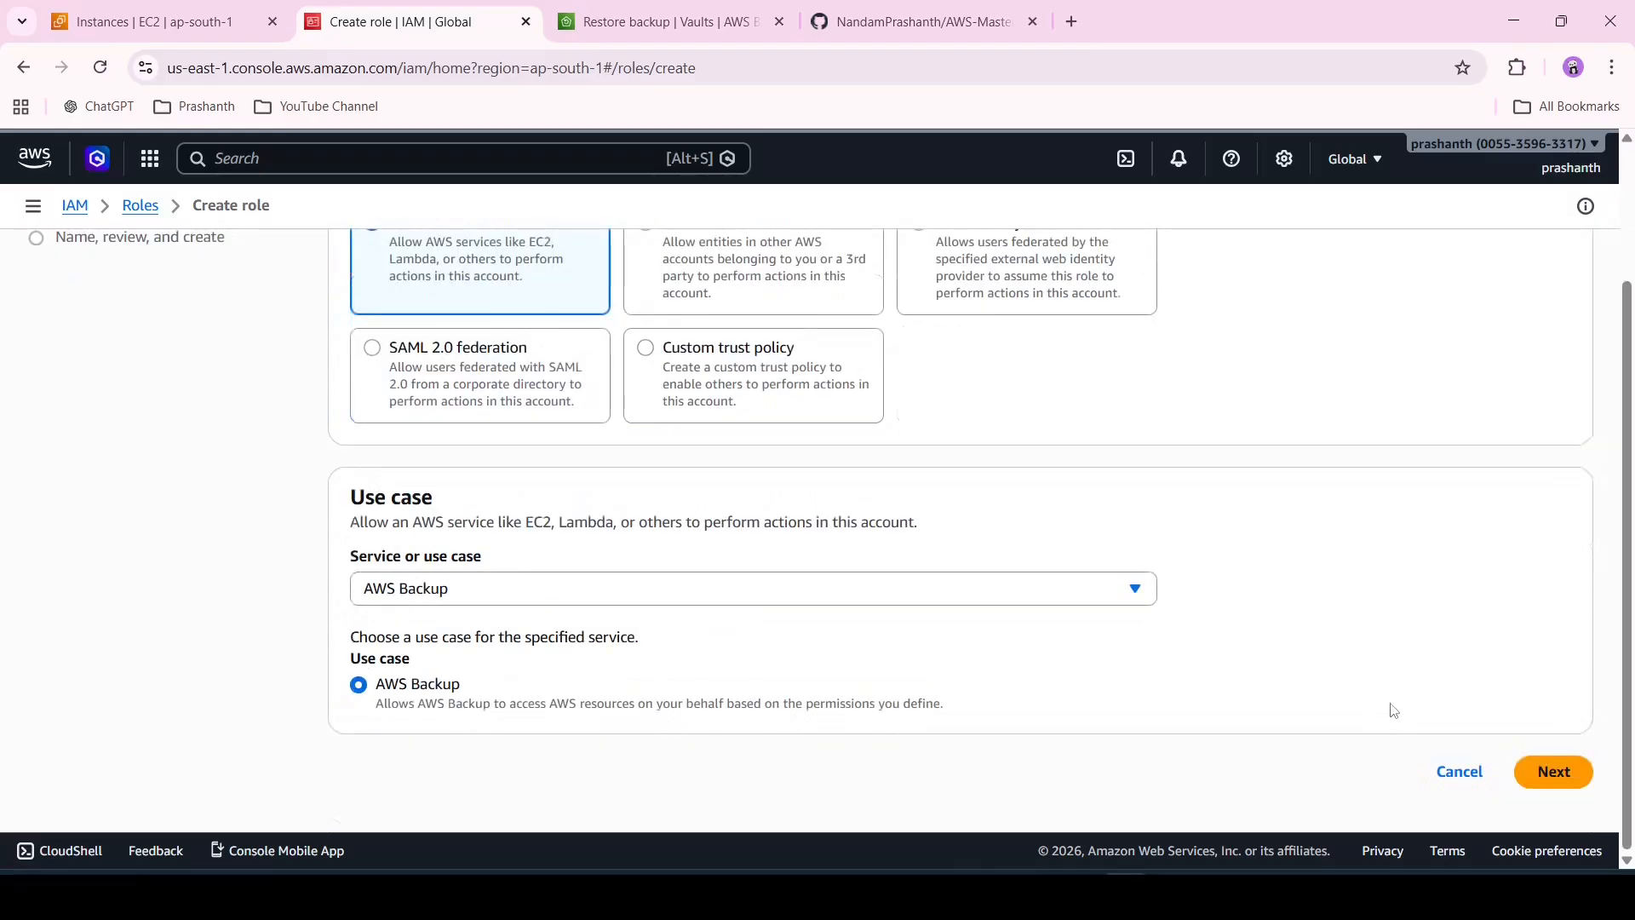
left_click(1558, 780)
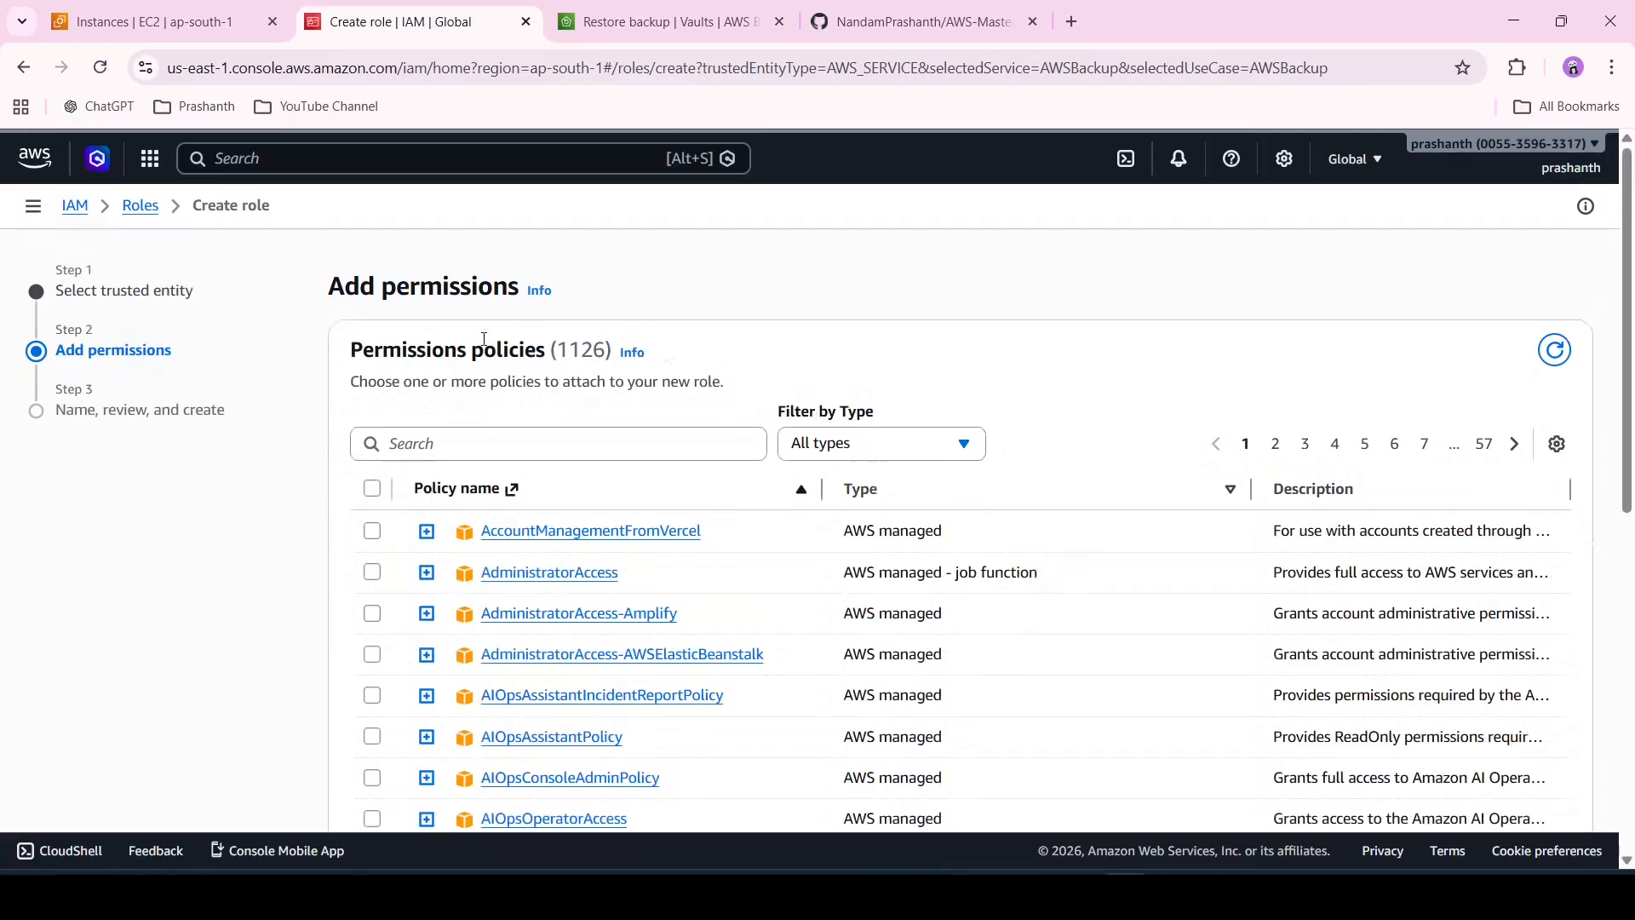
- Filter the permissions policies by awsbackupservicerolepolicy, widening the policy name column to show the full names
left_click(612, 437)
type("awsbas")
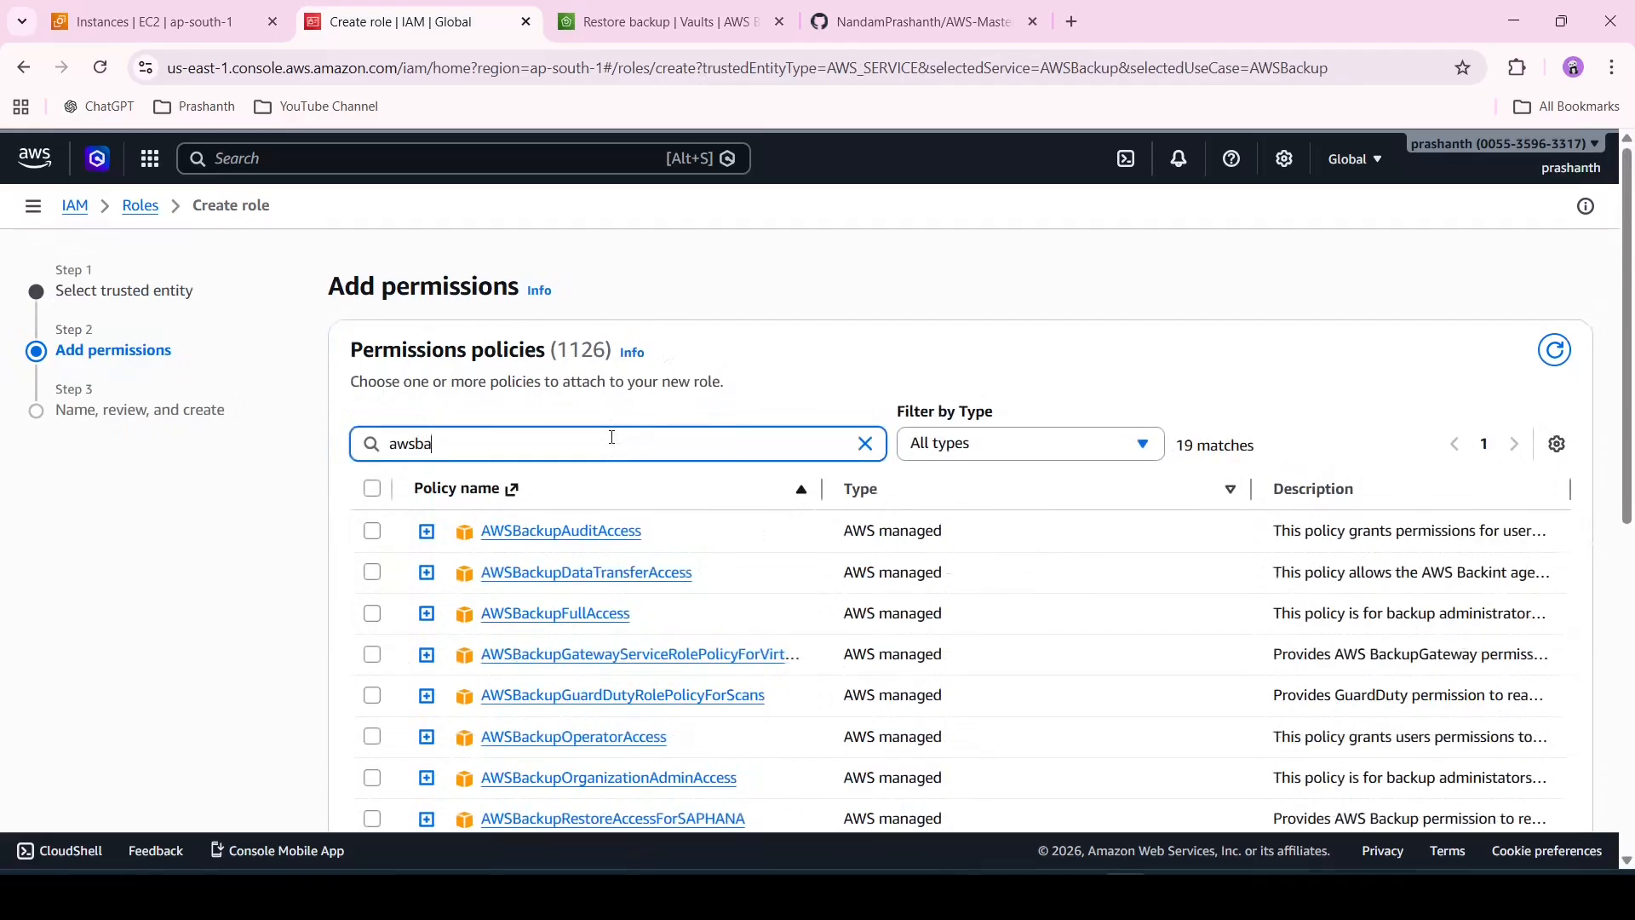
key("BackSpace")
type("ckup")
left_click_drag(823, 489, 1080, 489)
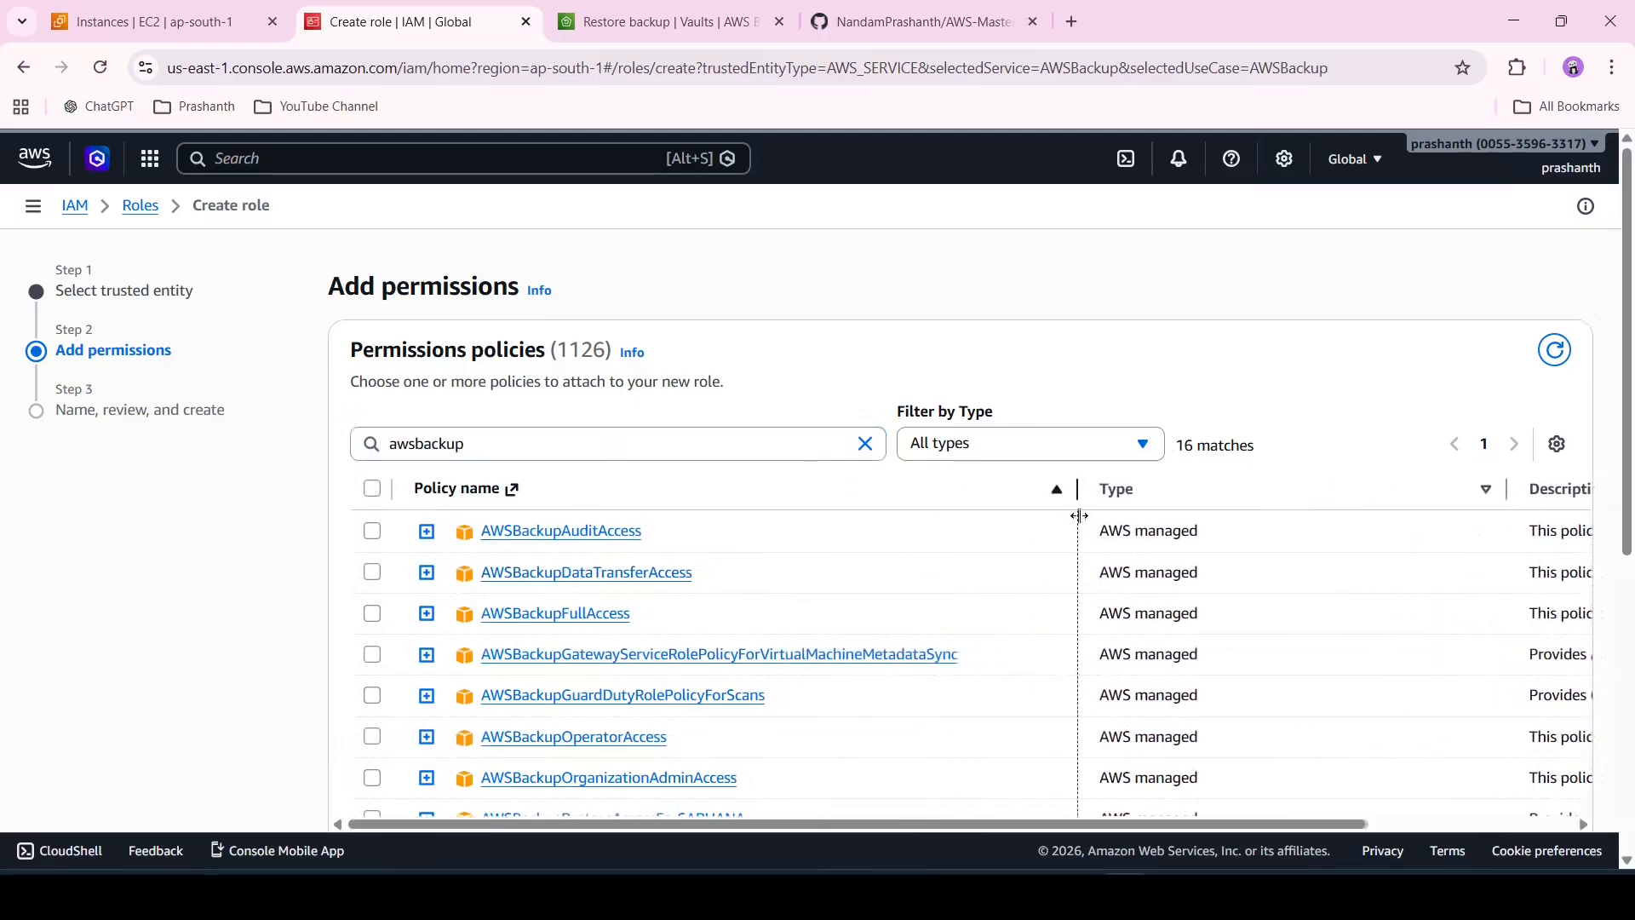
scroll(852, 645, "down", 3)
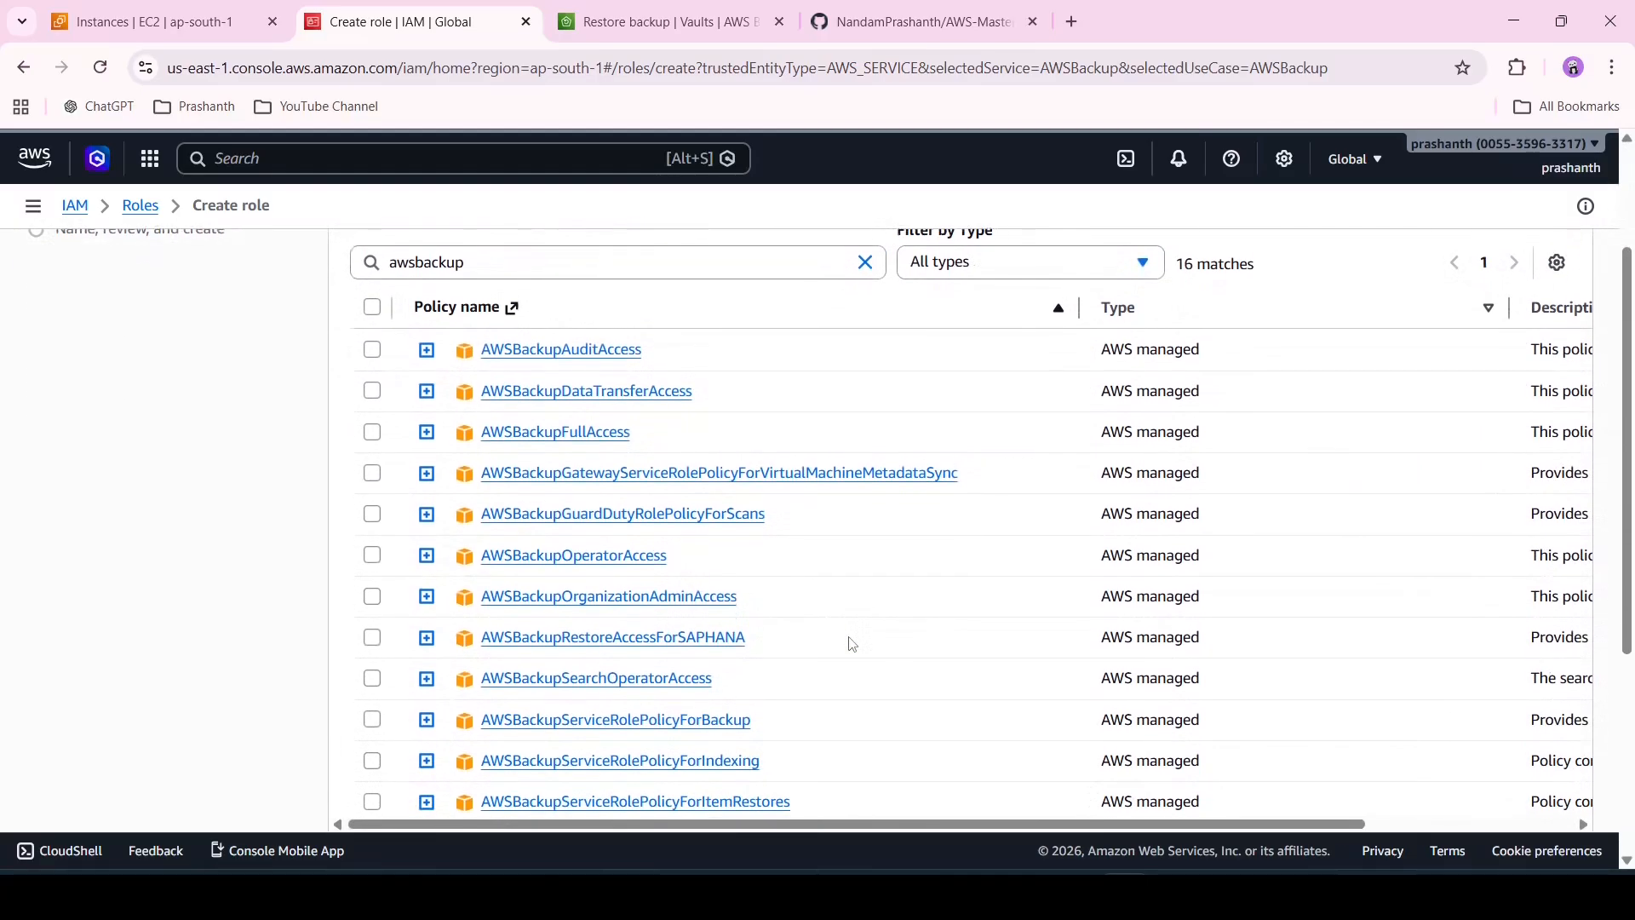
scroll(852, 645, "up", 3)
left_click(615, 441)
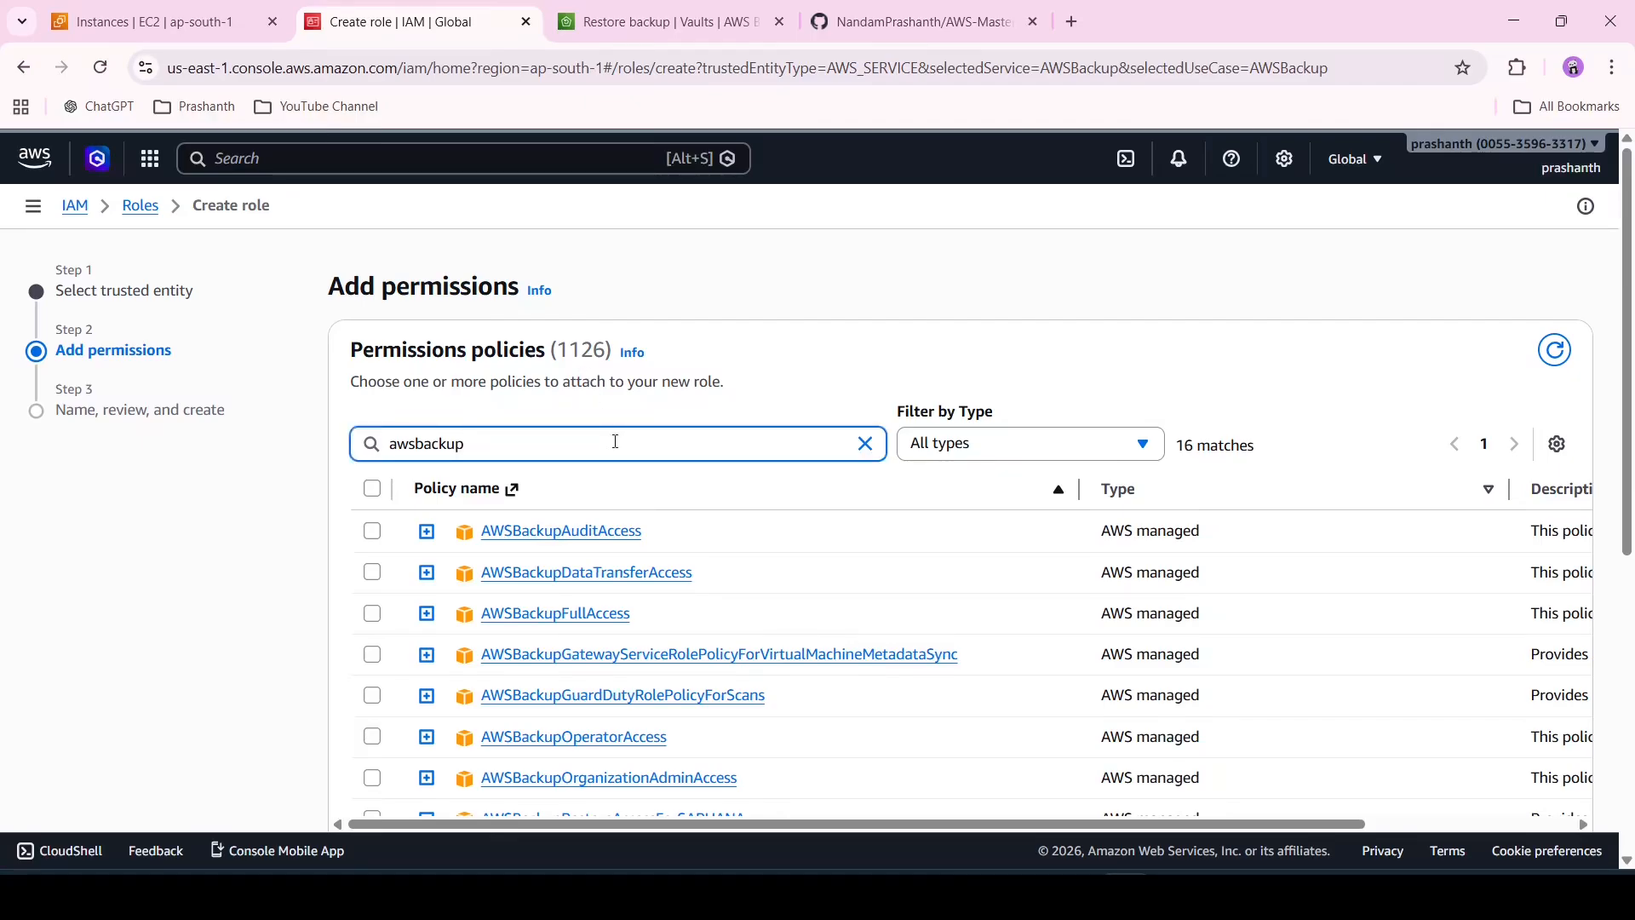
type("servicerole")
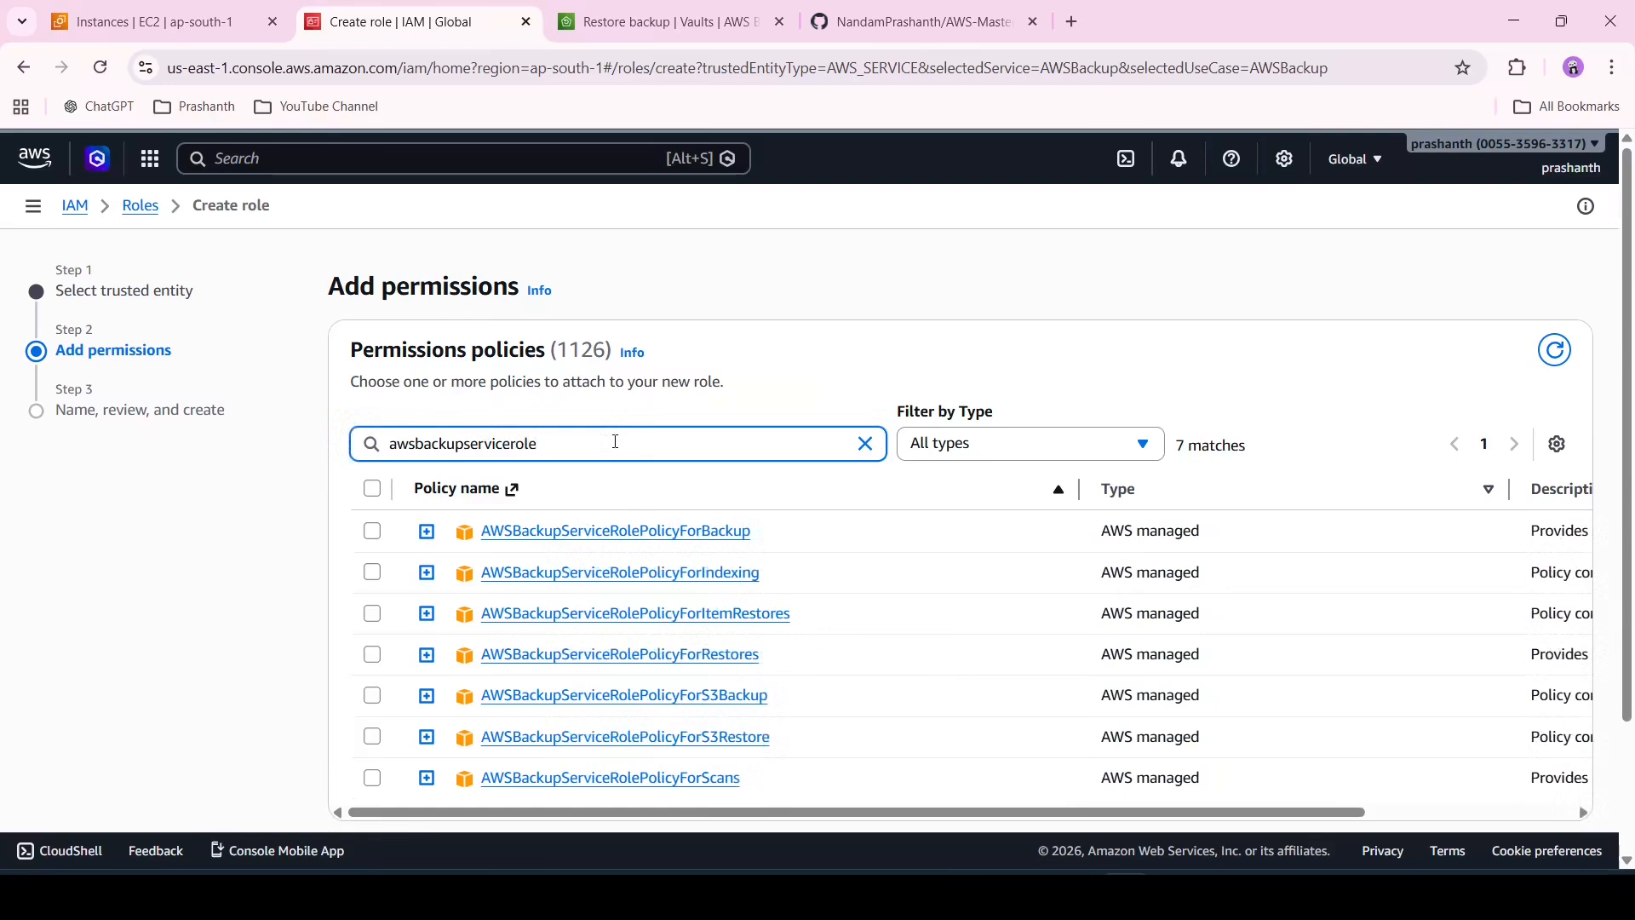
type("policy")
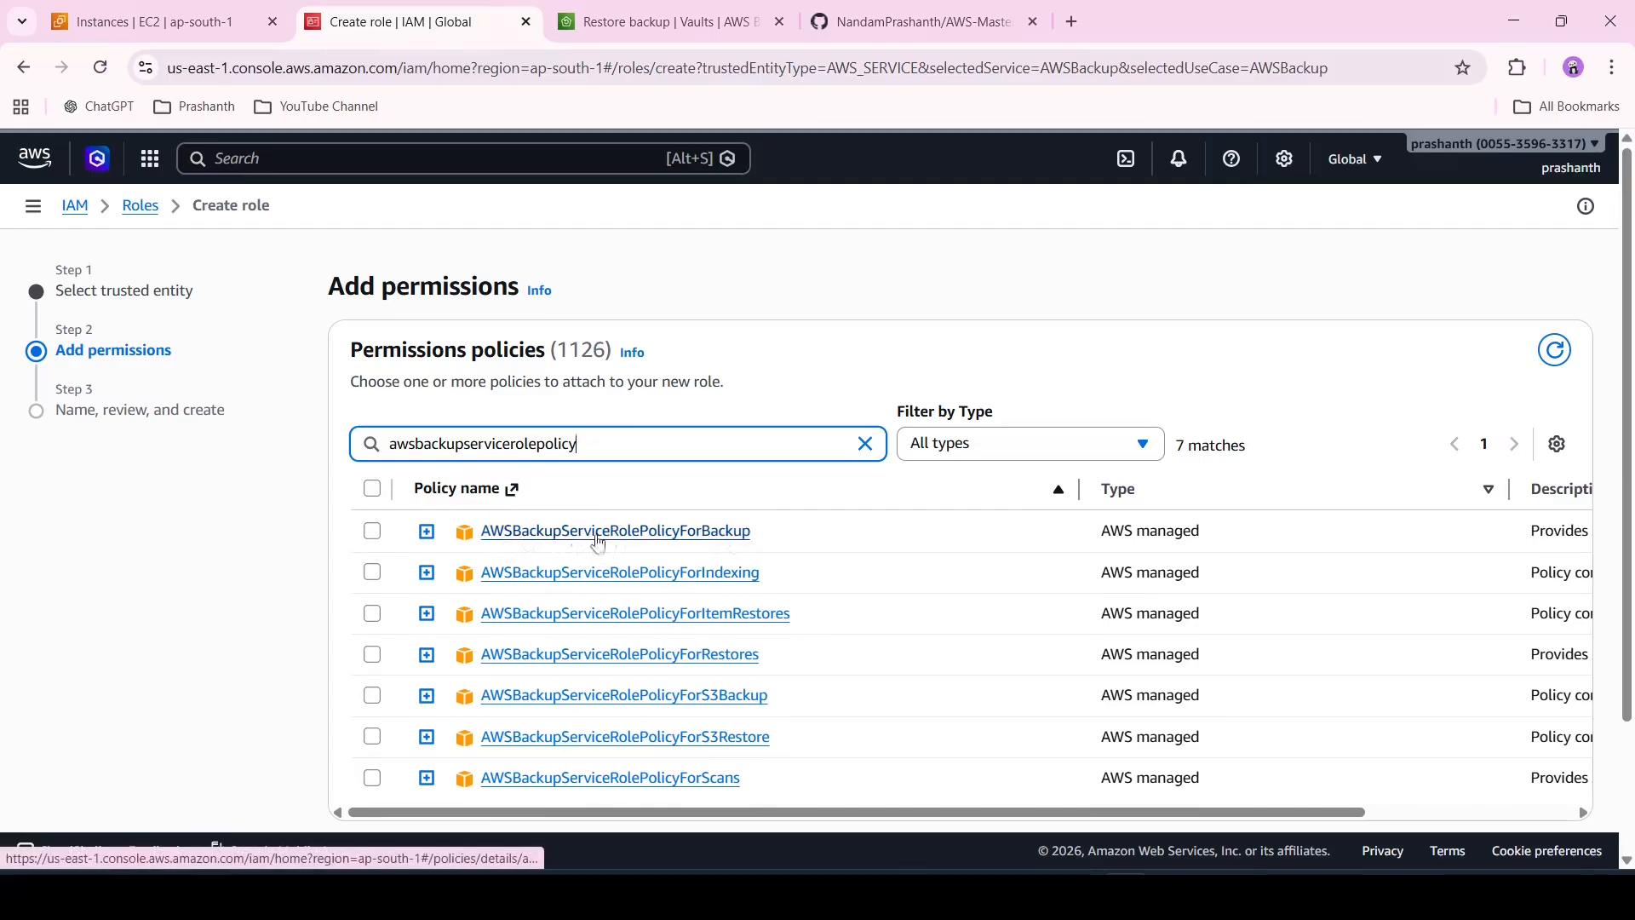
- Select AWSBackupServiceRolePolicyForBackup and AWSBackupServiceRolePolicyForRestores for the role and continue to the review page
left_click(375, 534)
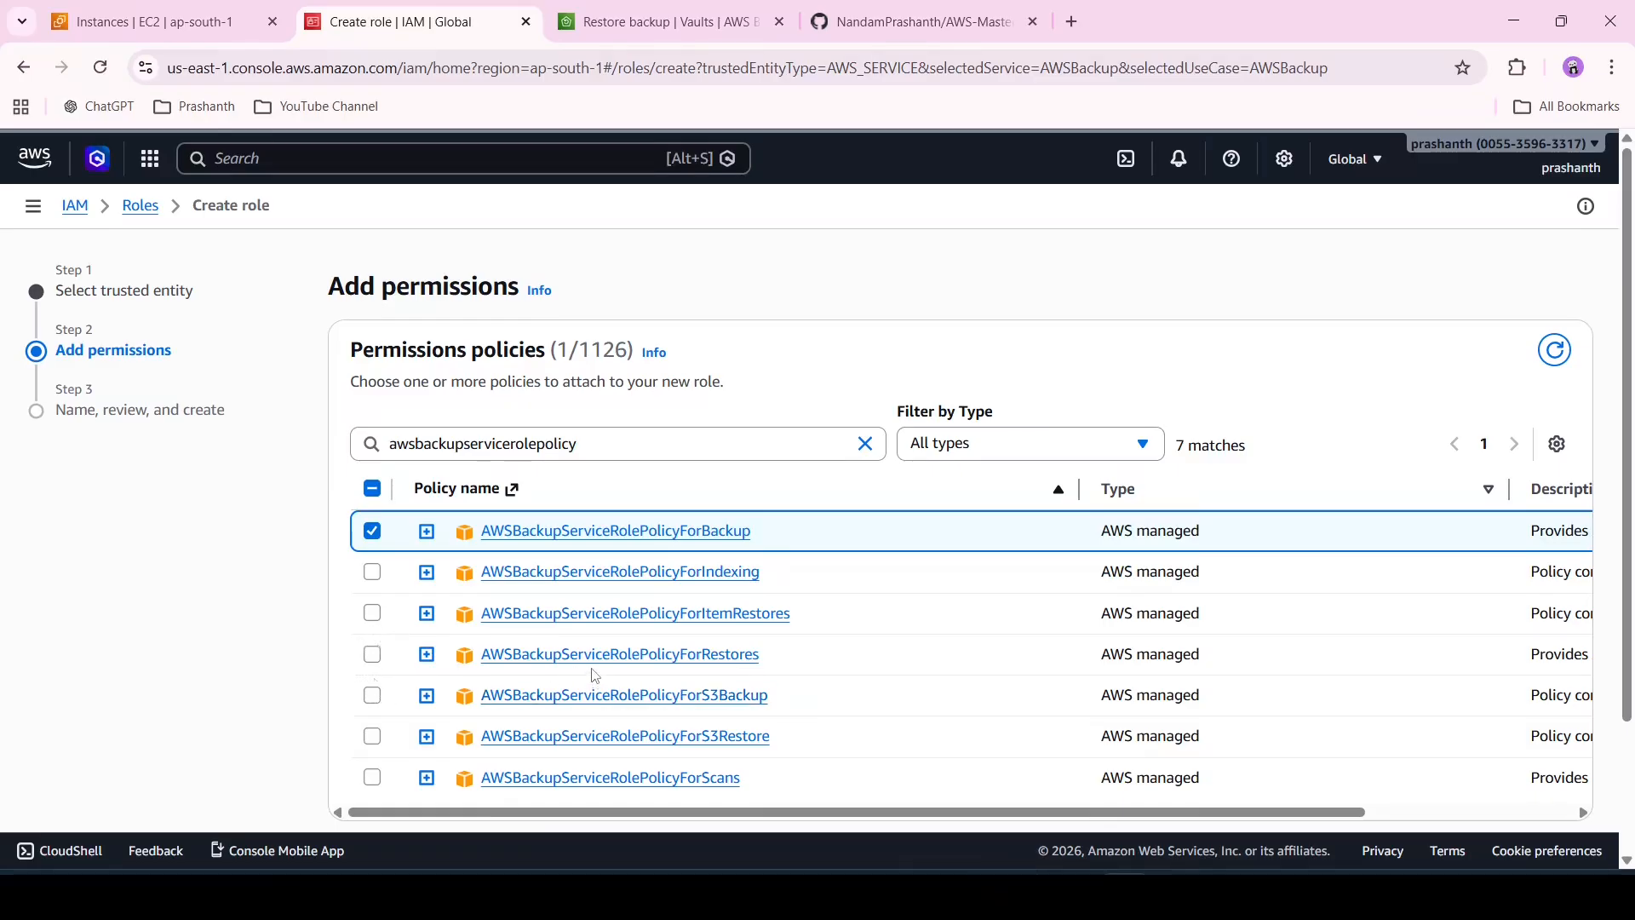
left_click(372, 654)
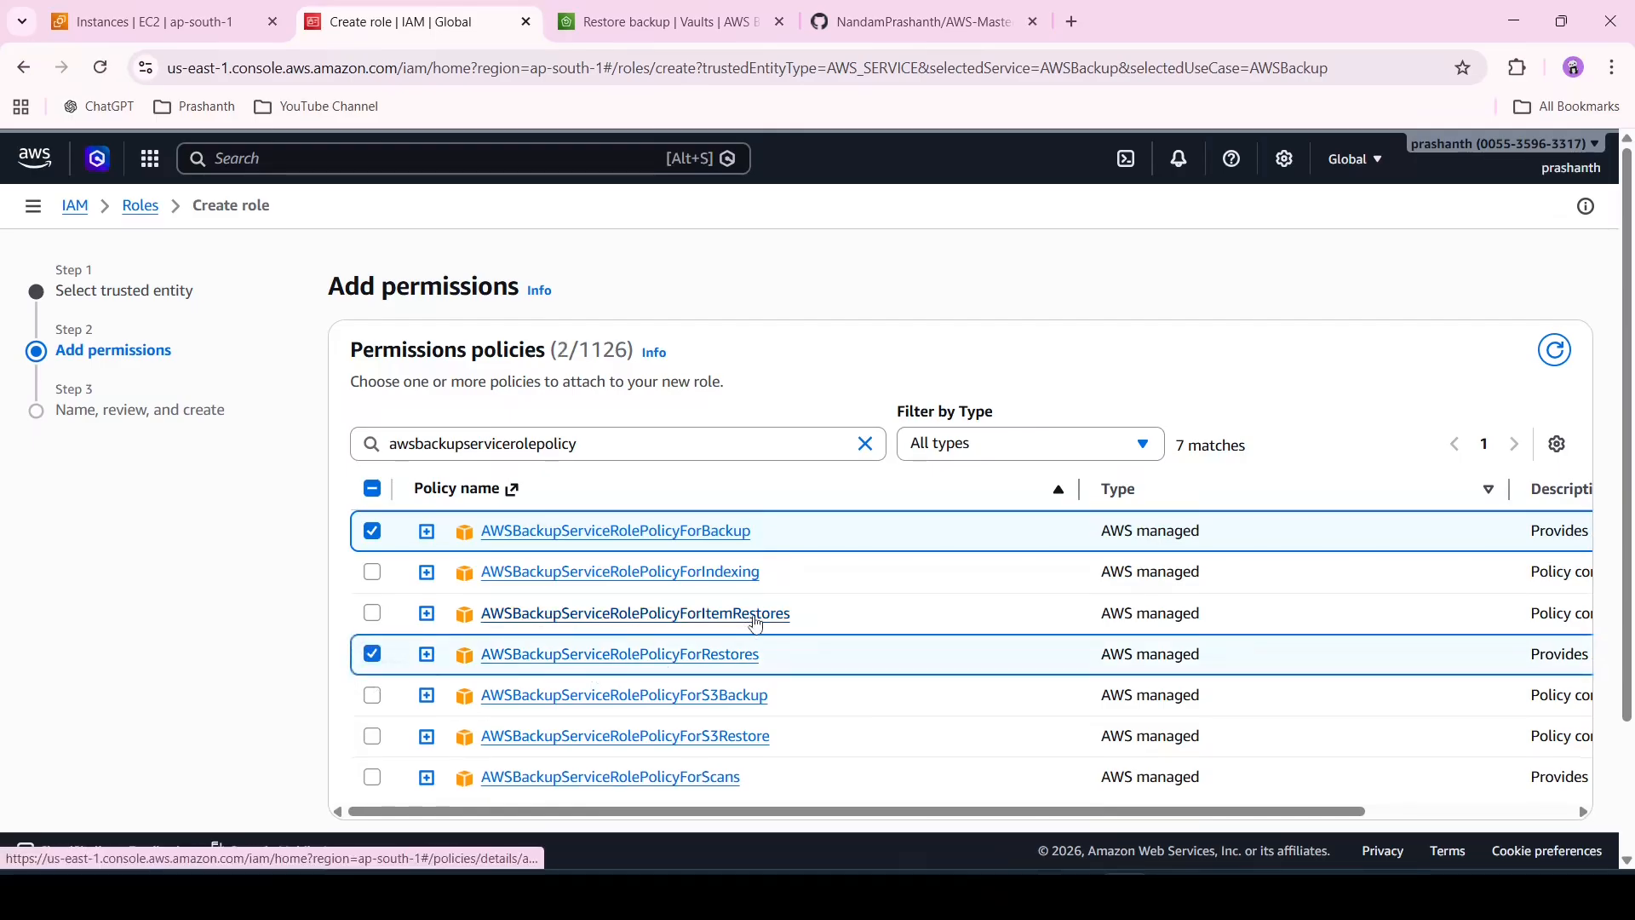
scroll(756, 624, "down", 2)
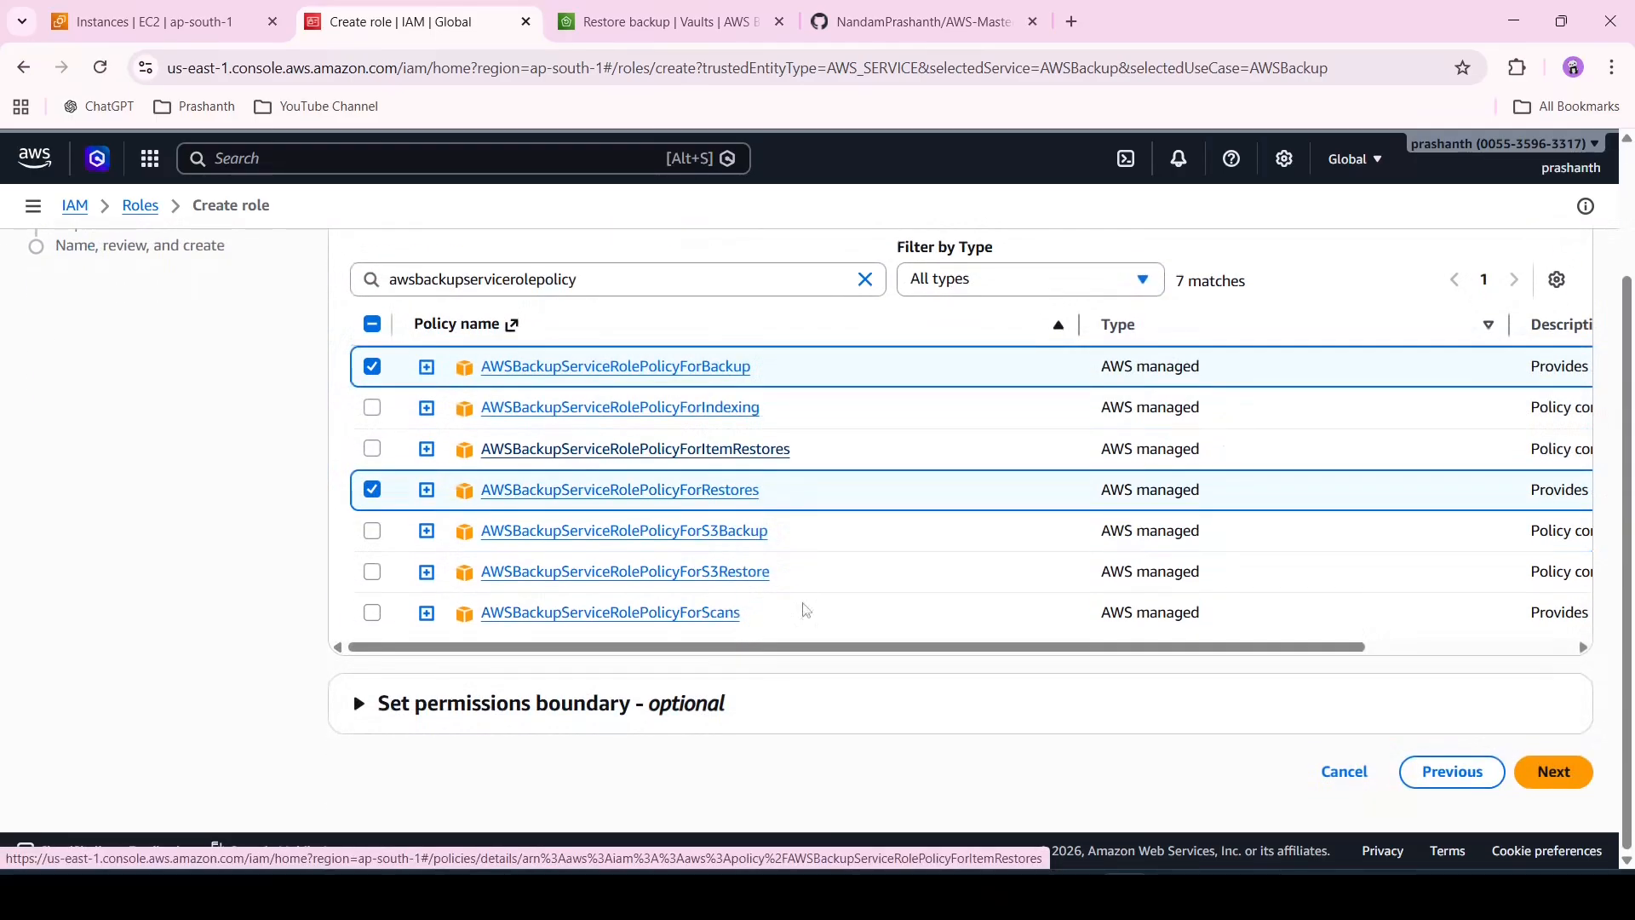
left_click(1552, 771)
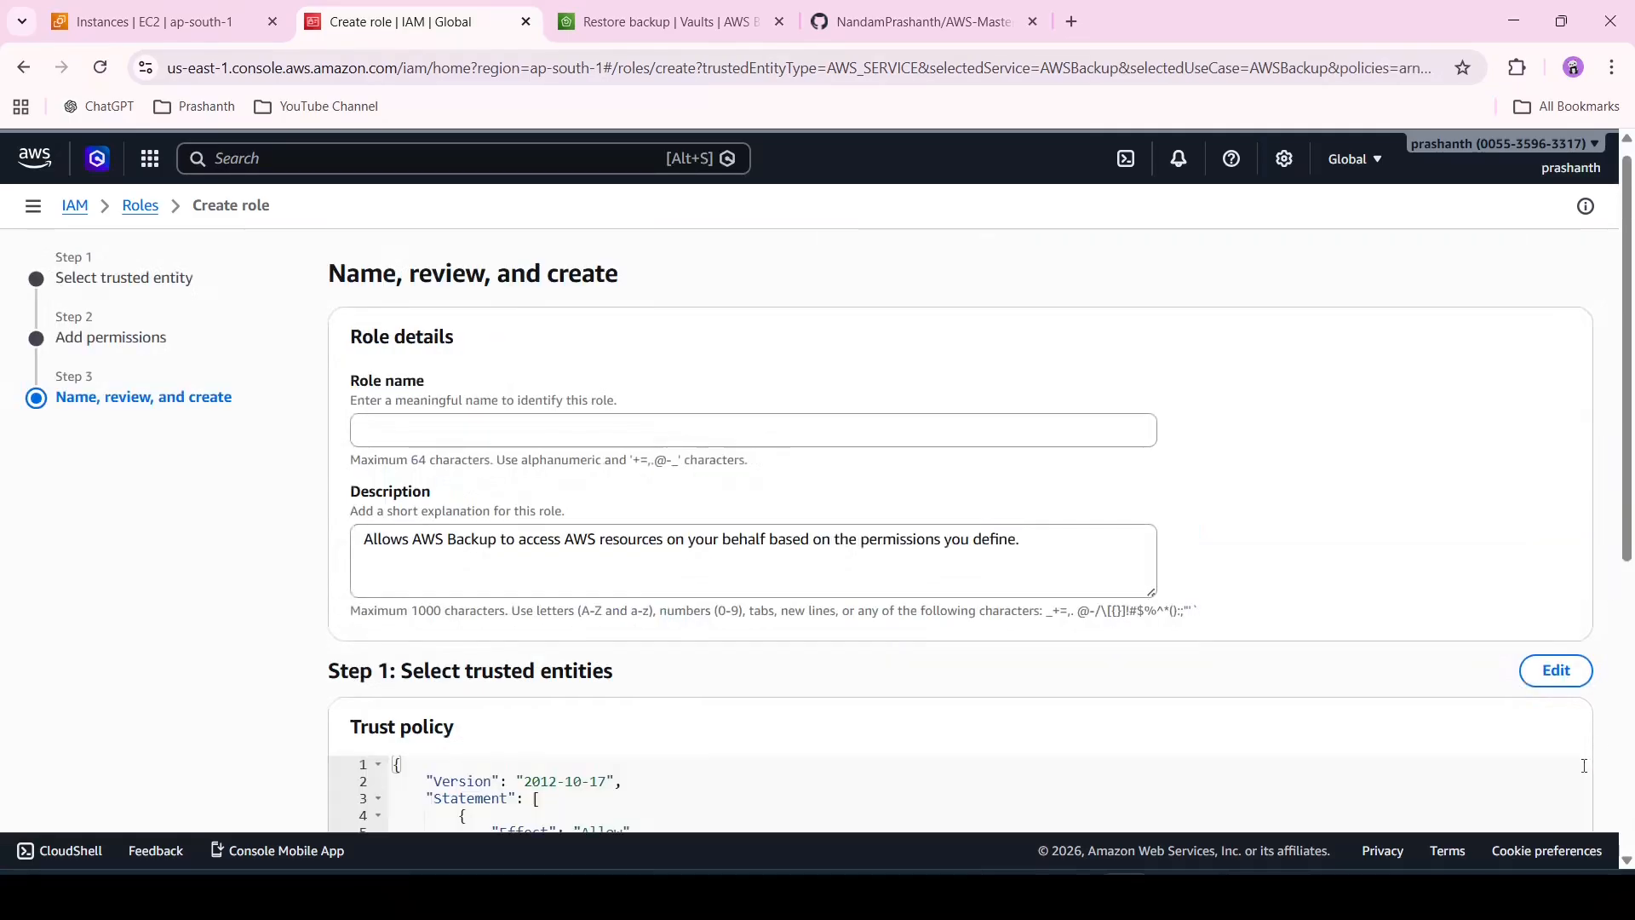
- Name the role awsbackupservicepolicyforrestore, without spaces, and create it with no tags
left_click(916, 437)
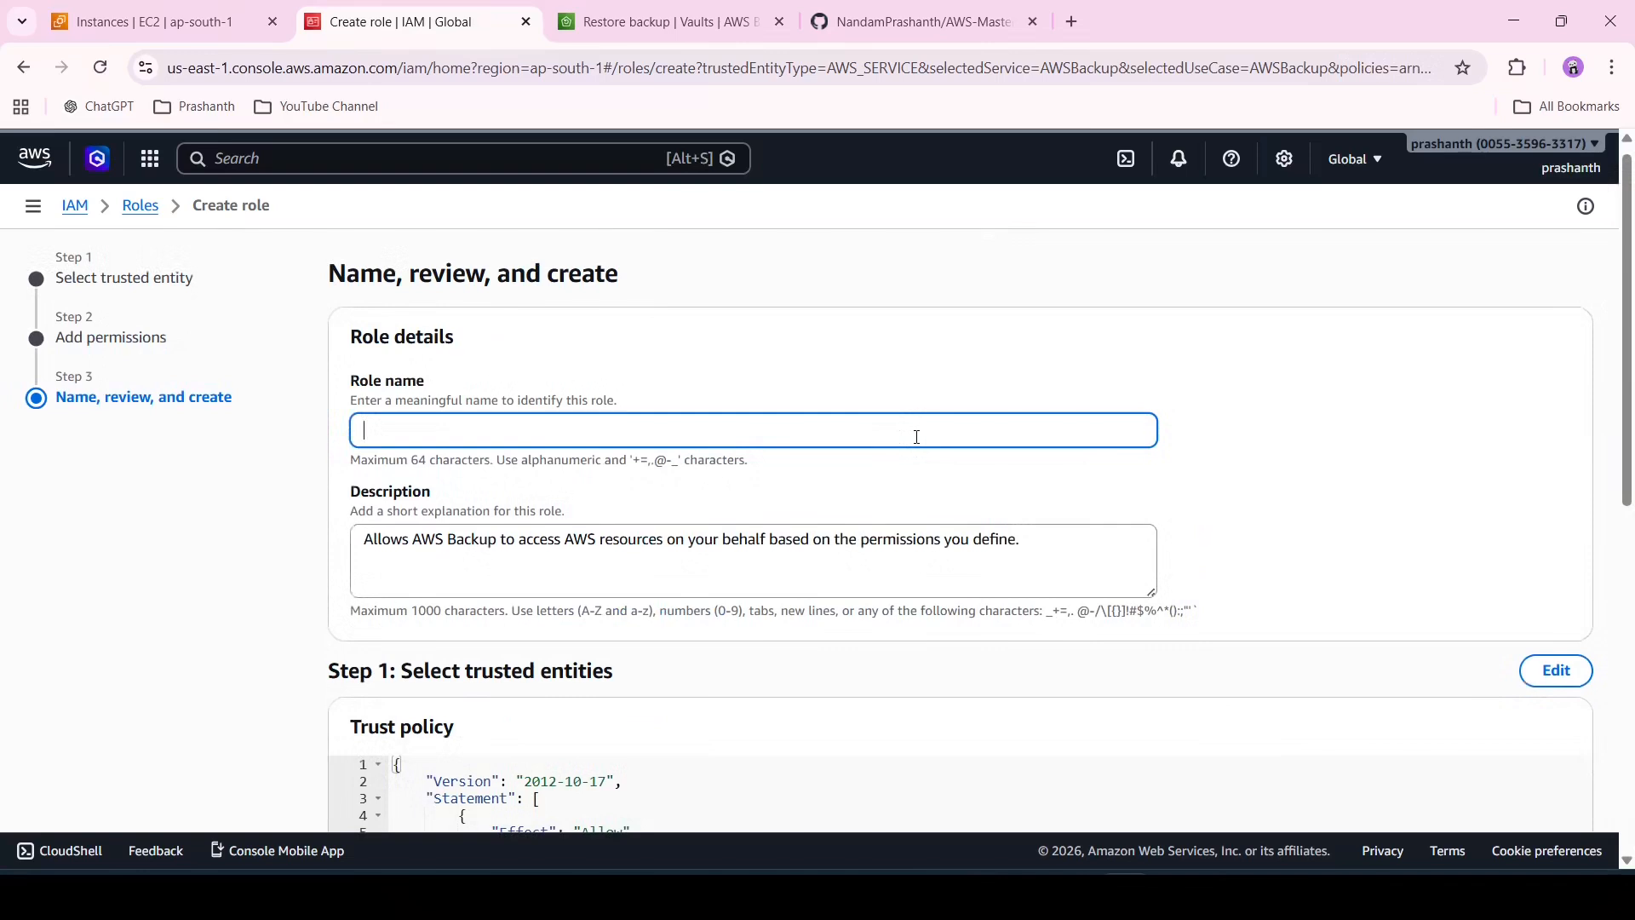
type("awsbackupservice policy for r")
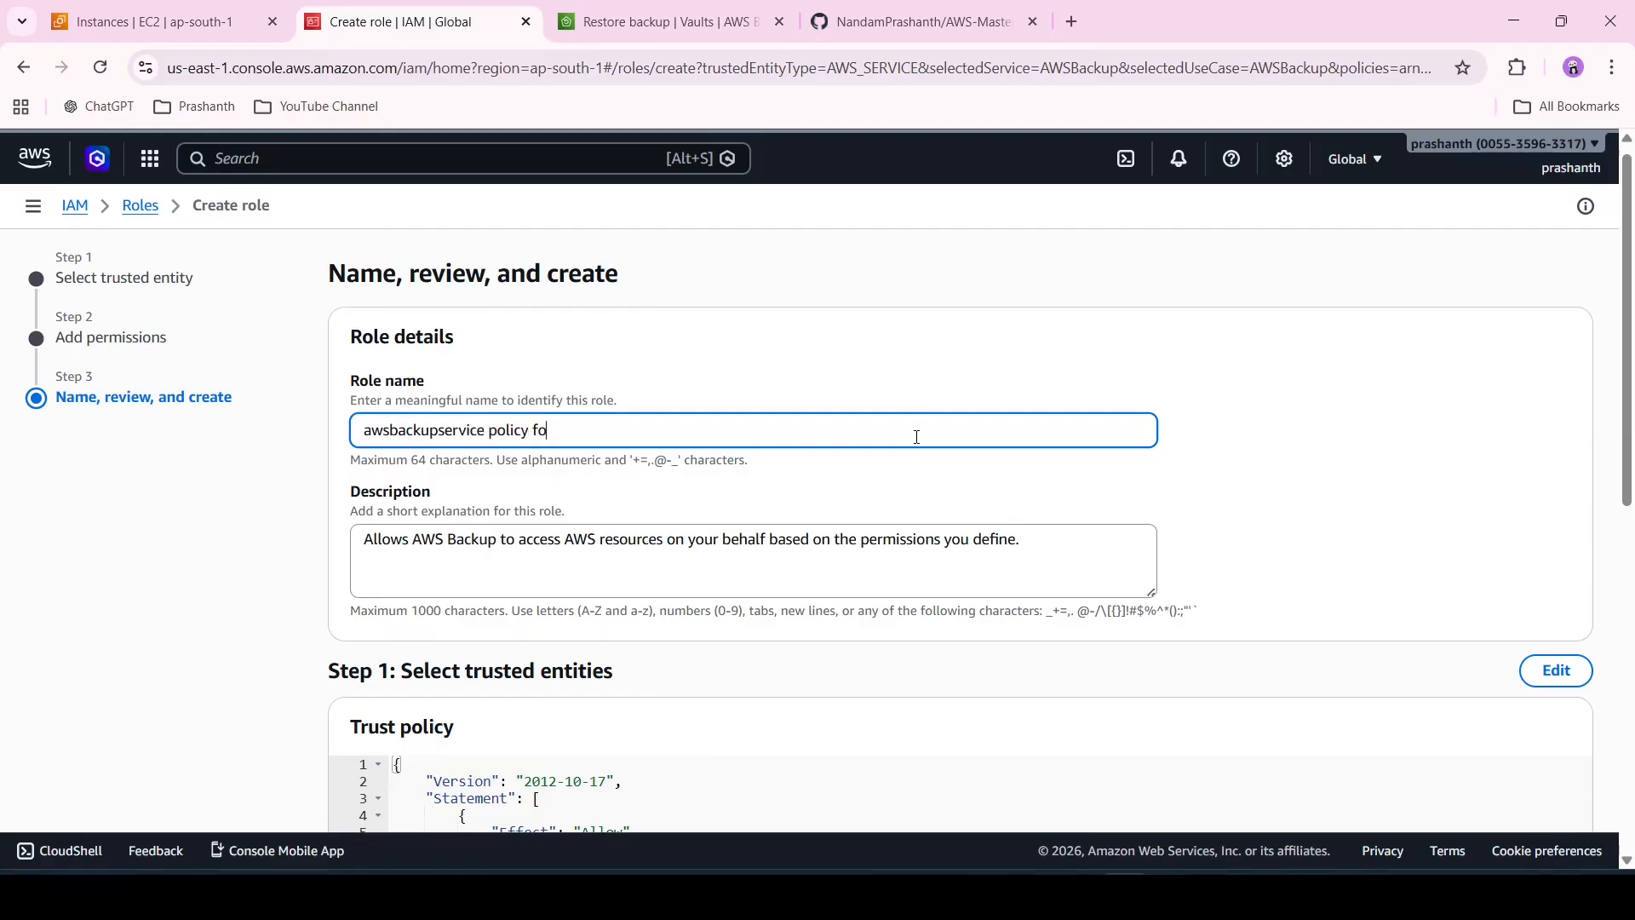
key("BackSpace")
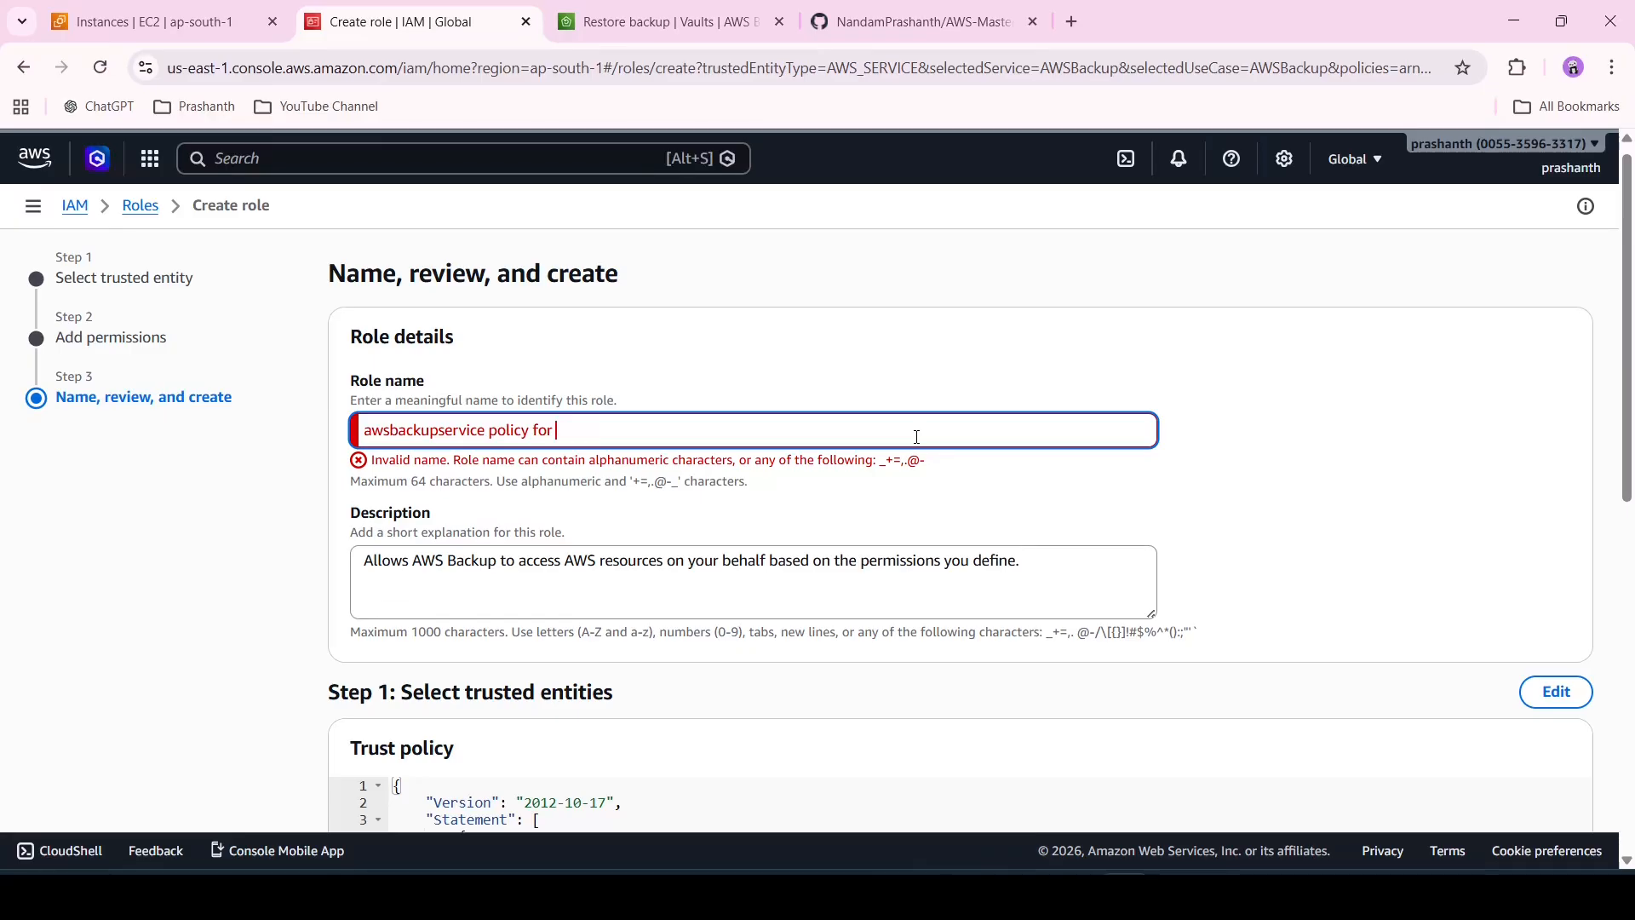
type("restore")
left_click(490, 427)
key("BackSpace")
left_click(529, 430)
key("BackSpace")
left_click(549, 430)
key("BackSpace")
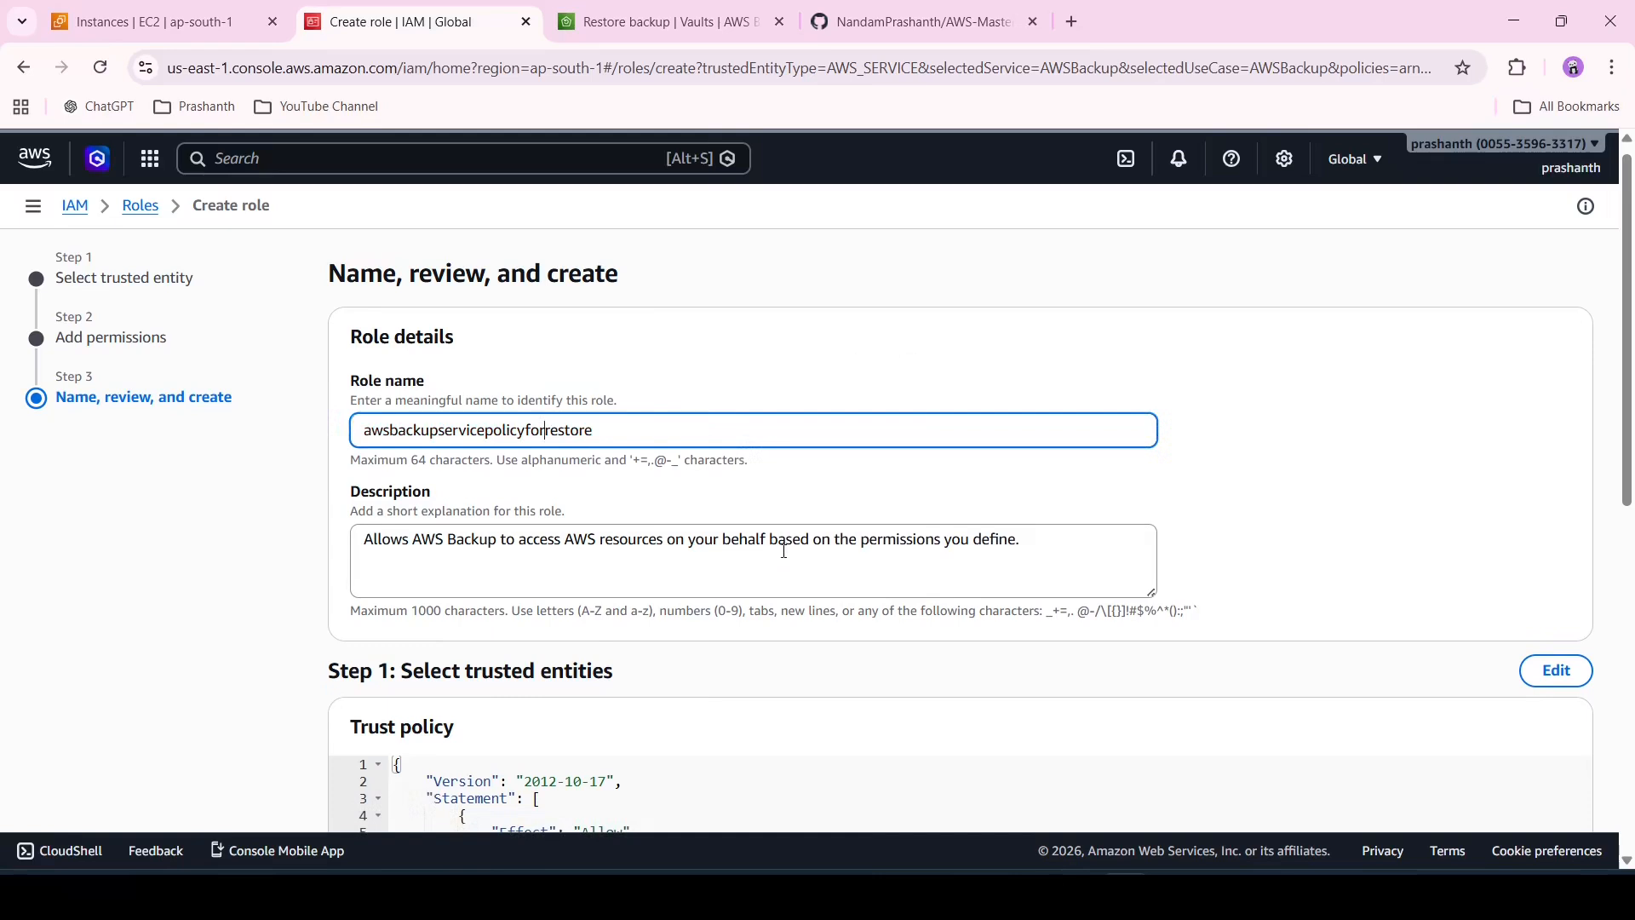
scroll(783, 551, "down", 8)
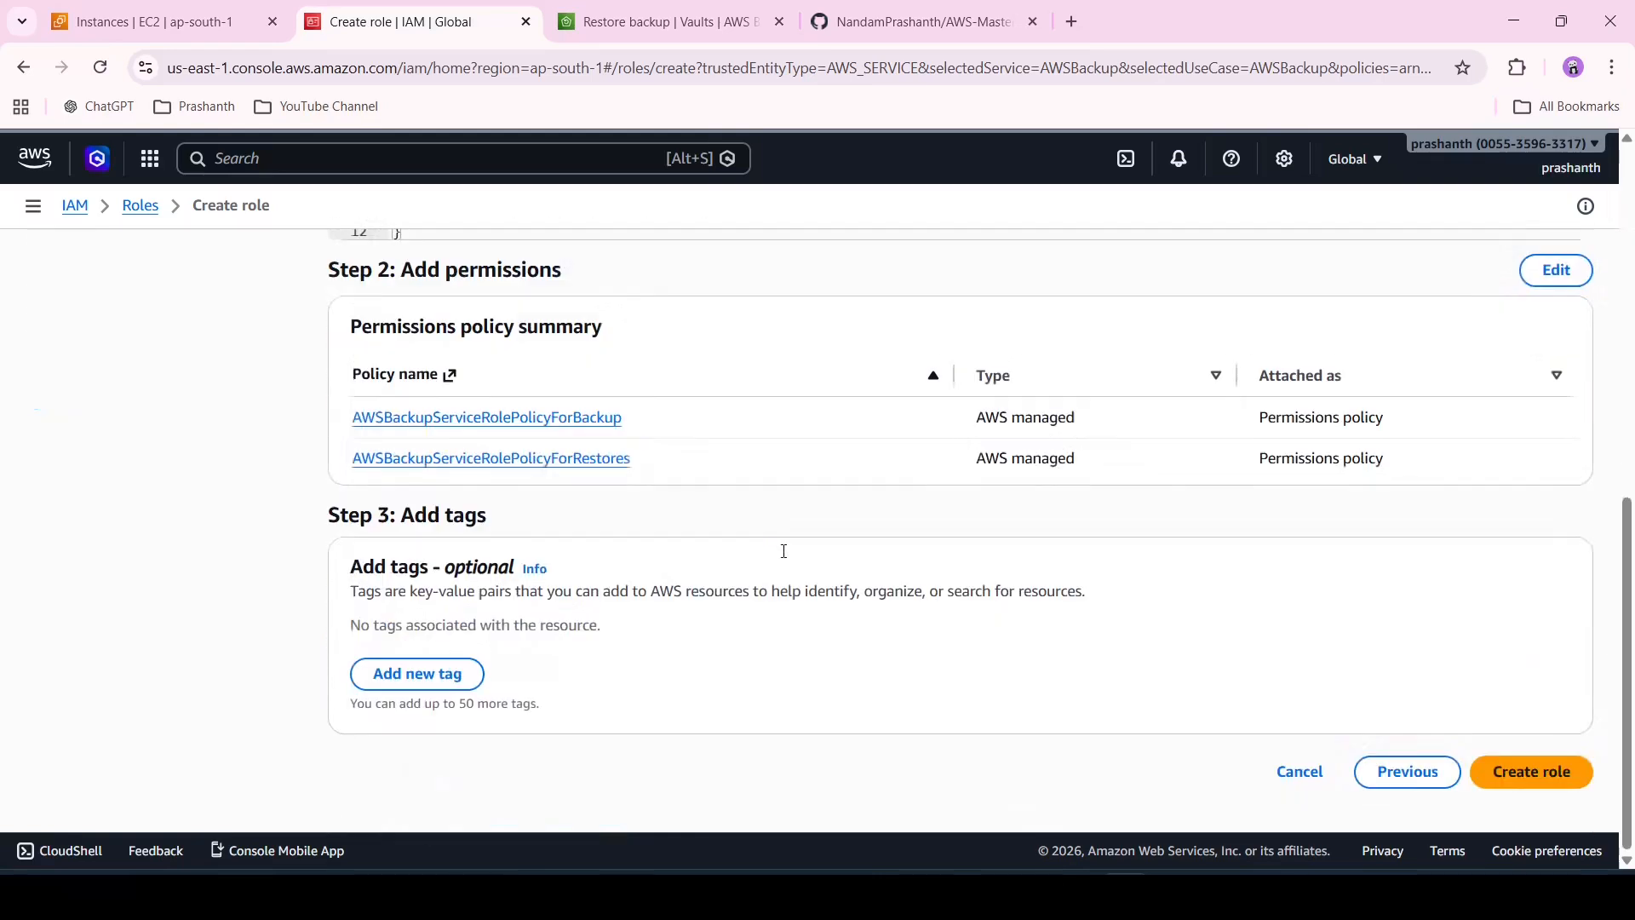
left_click(1508, 787)
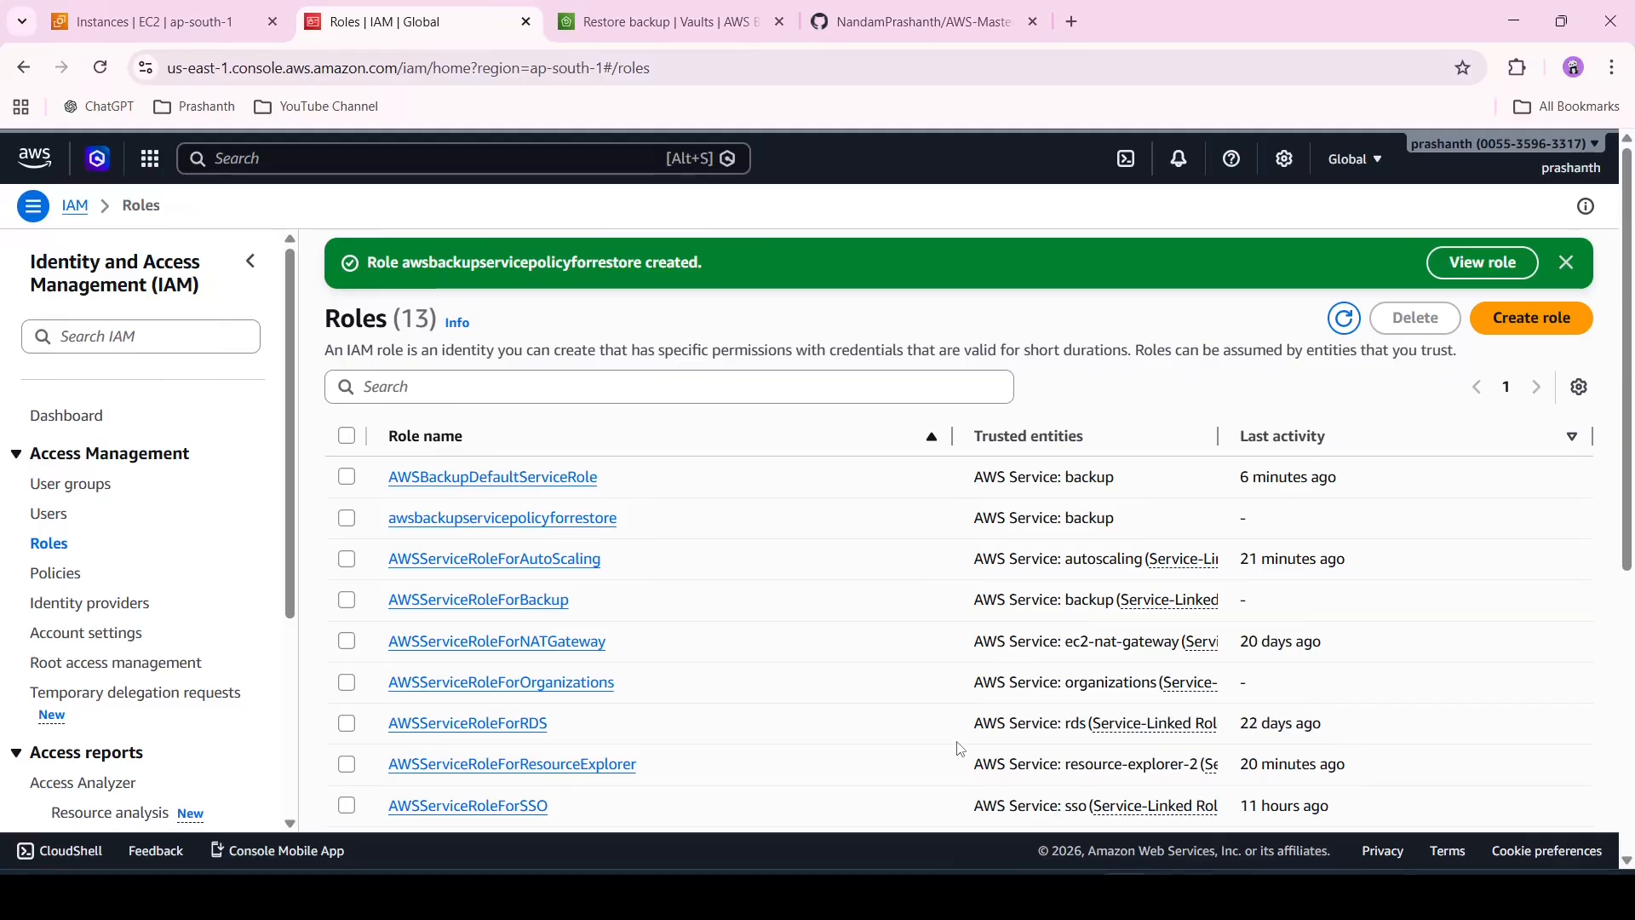
- Assign the awsbackupservicepolicyforrestore IAM role as the restore role, keeping tag copying on, and start restoring the backup
left_click(666, 12)
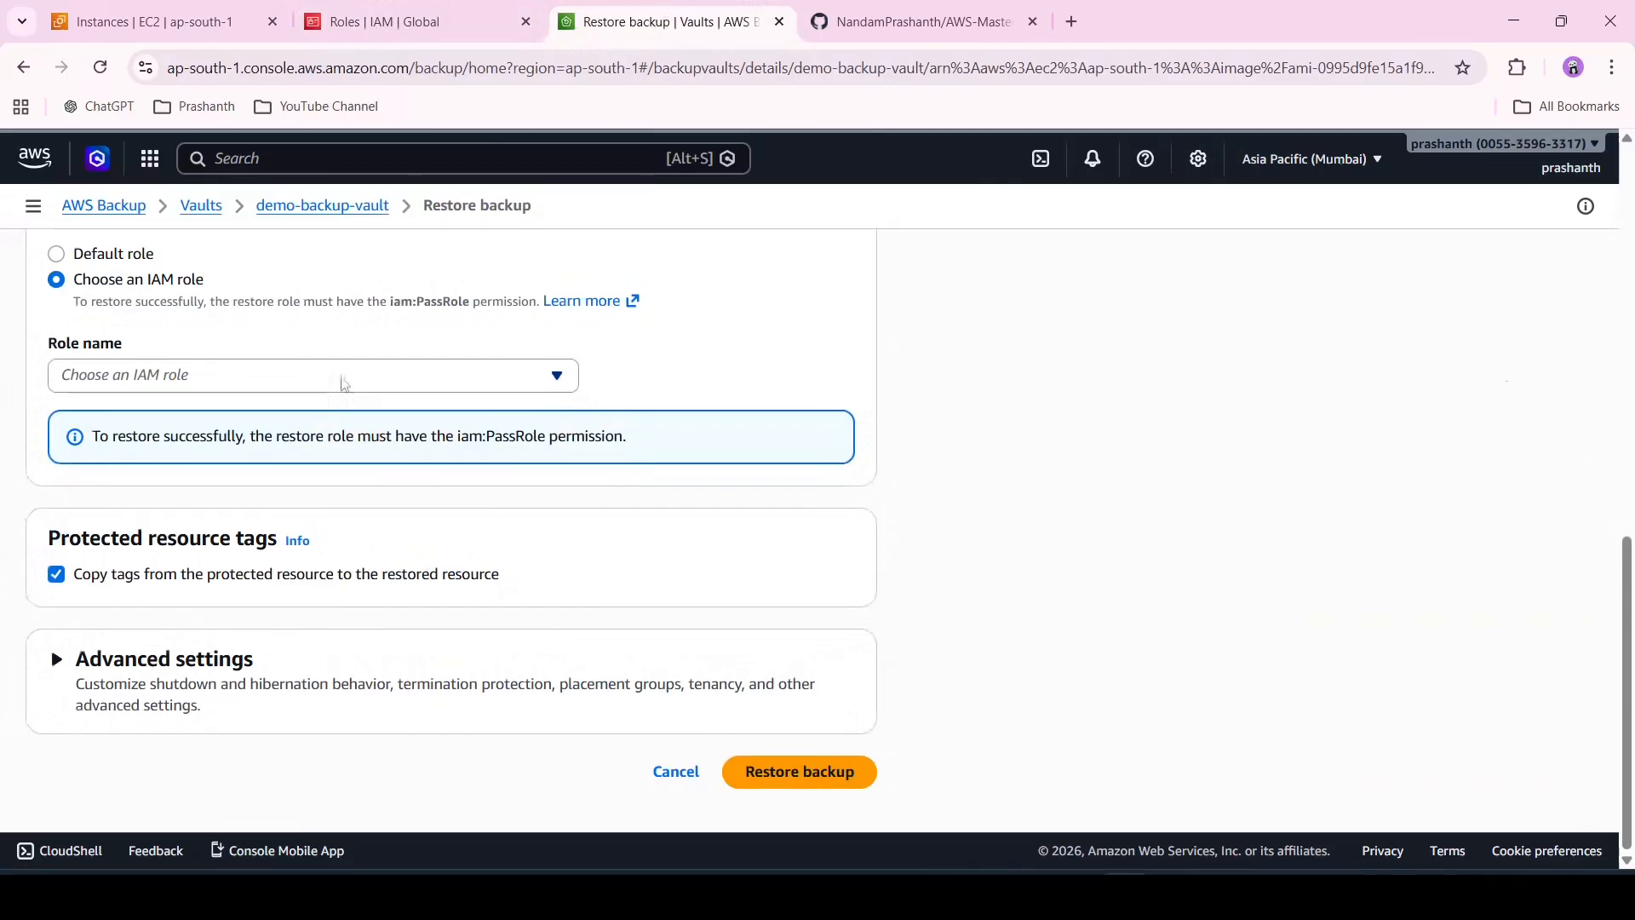
left_click(349, 379)
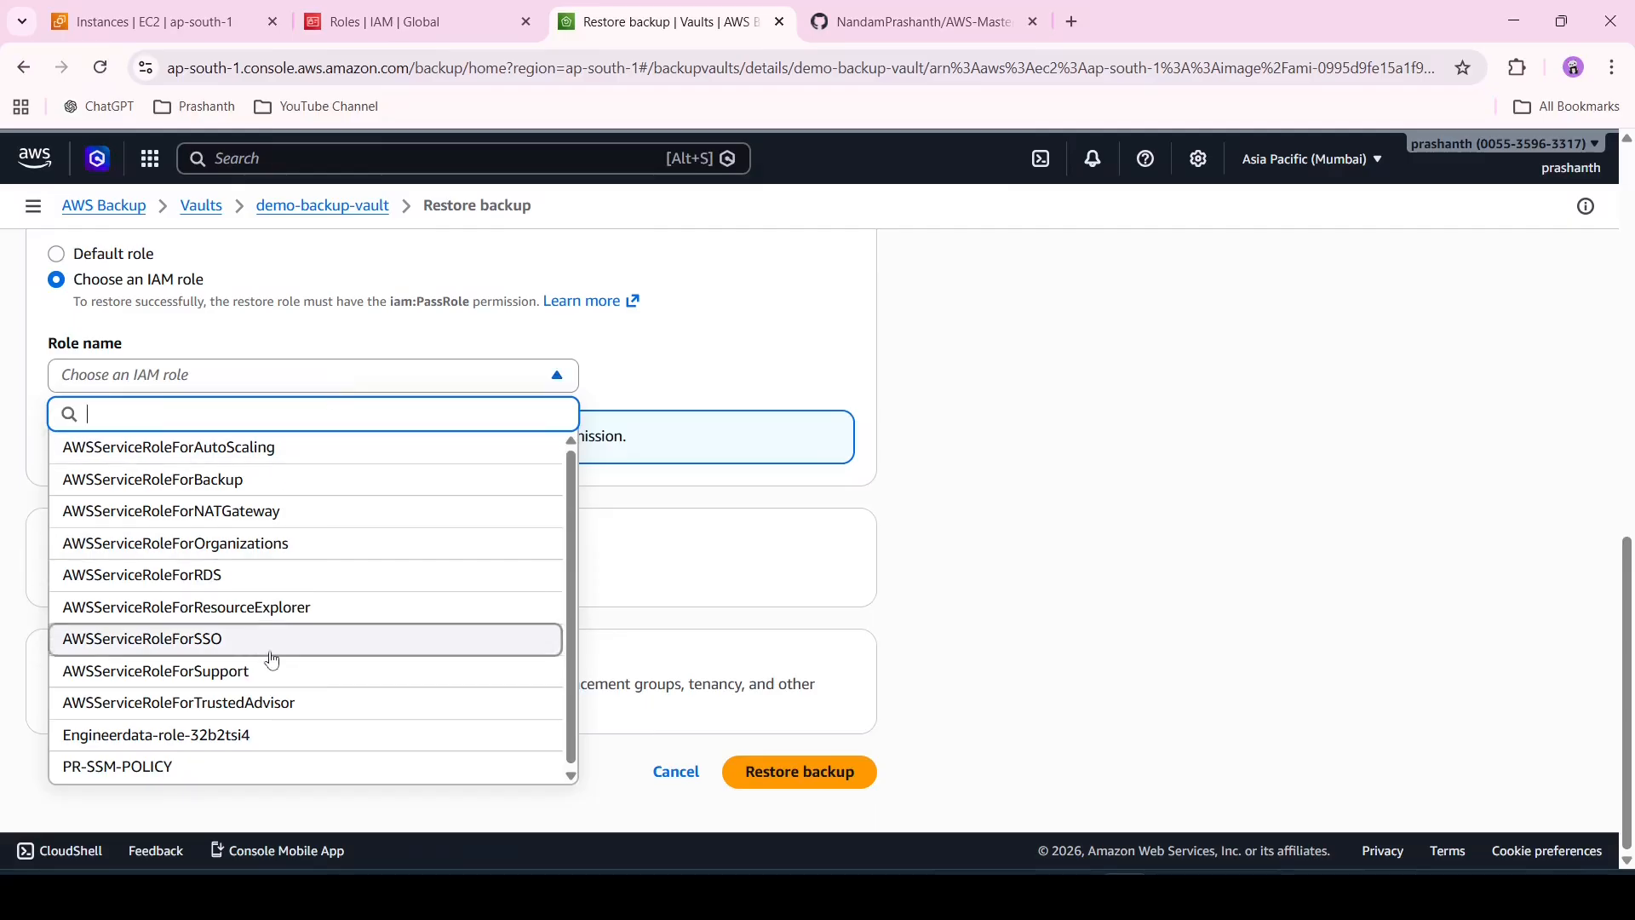
left_click(623, 345)
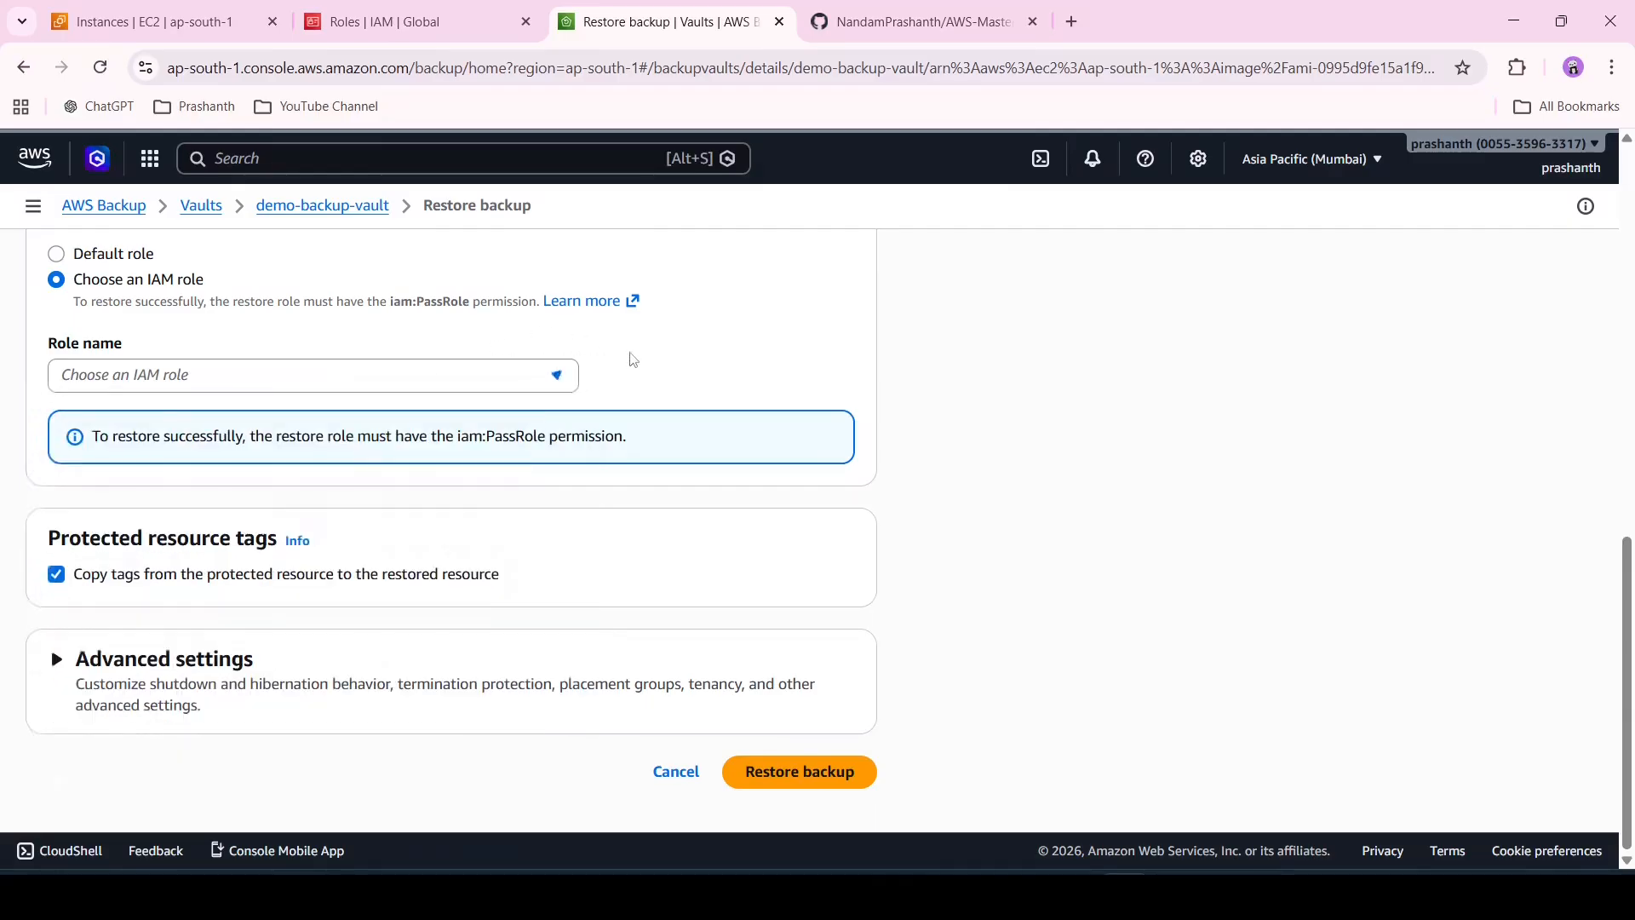
left_click(55, 255)
left_click(88, 361)
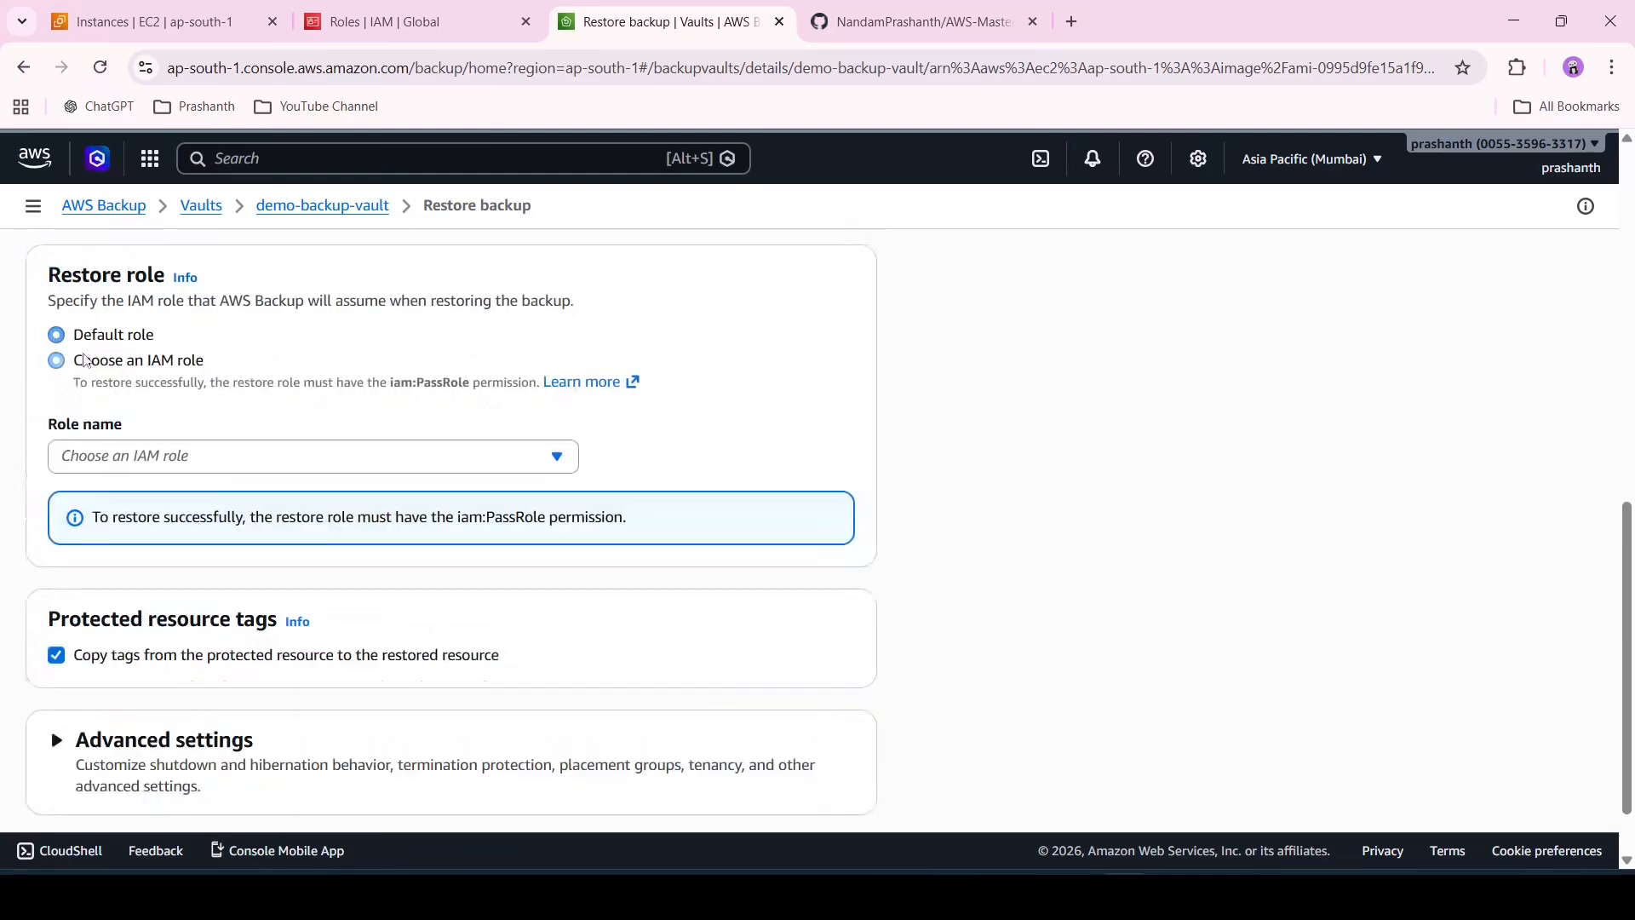
left_click(287, 471)
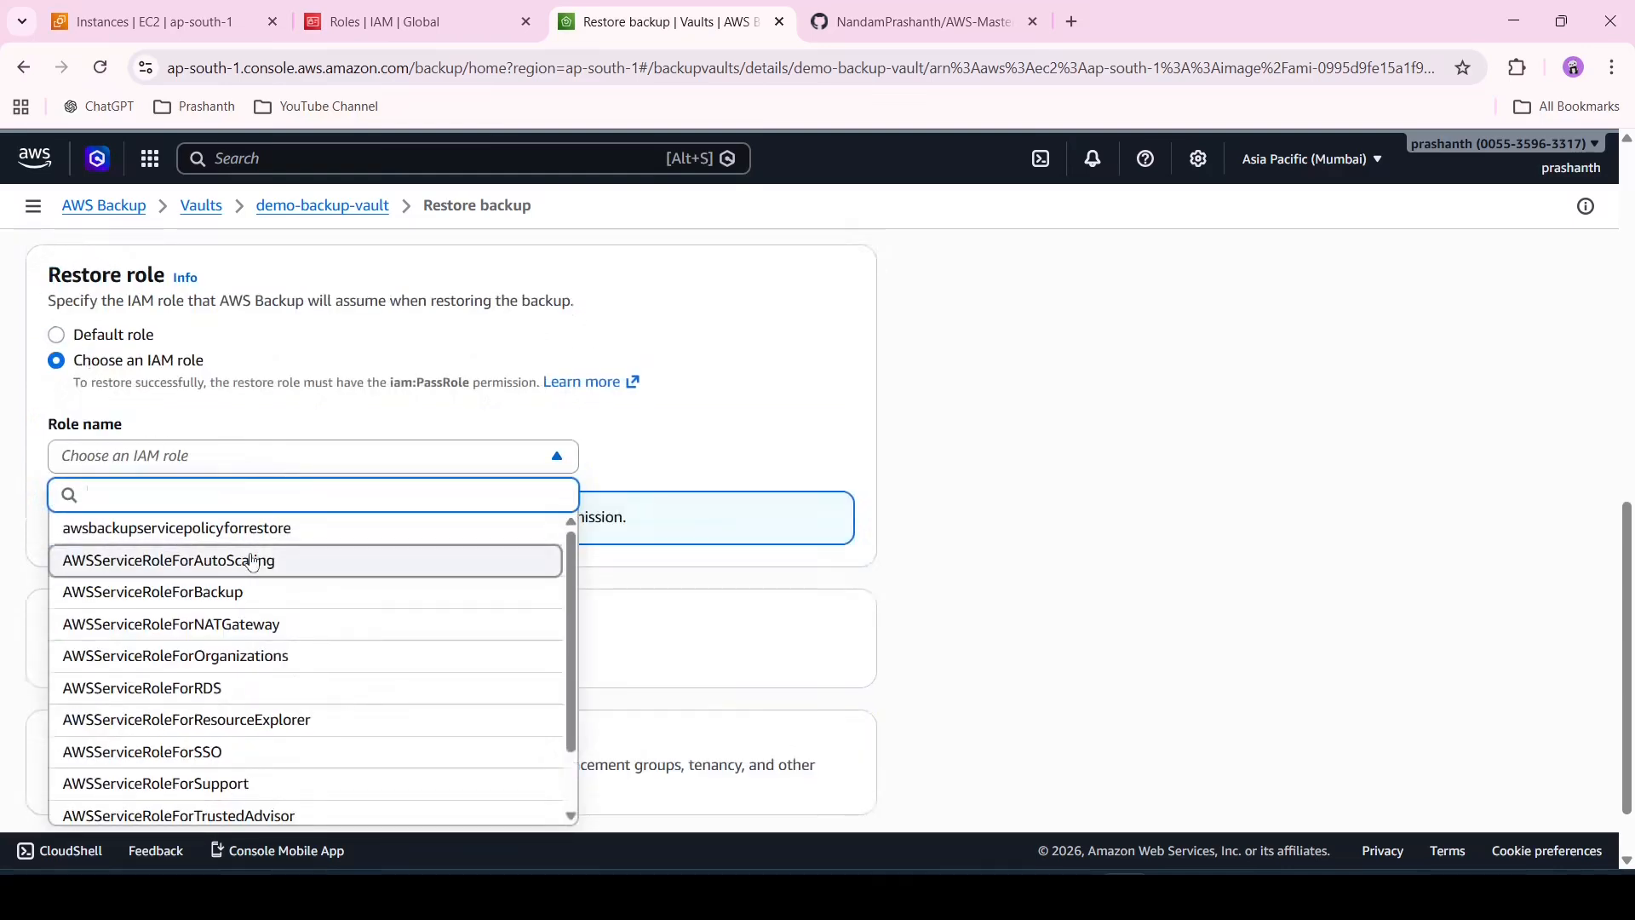
left_click(283, 532)
scroll(541, 590, "down", 1)
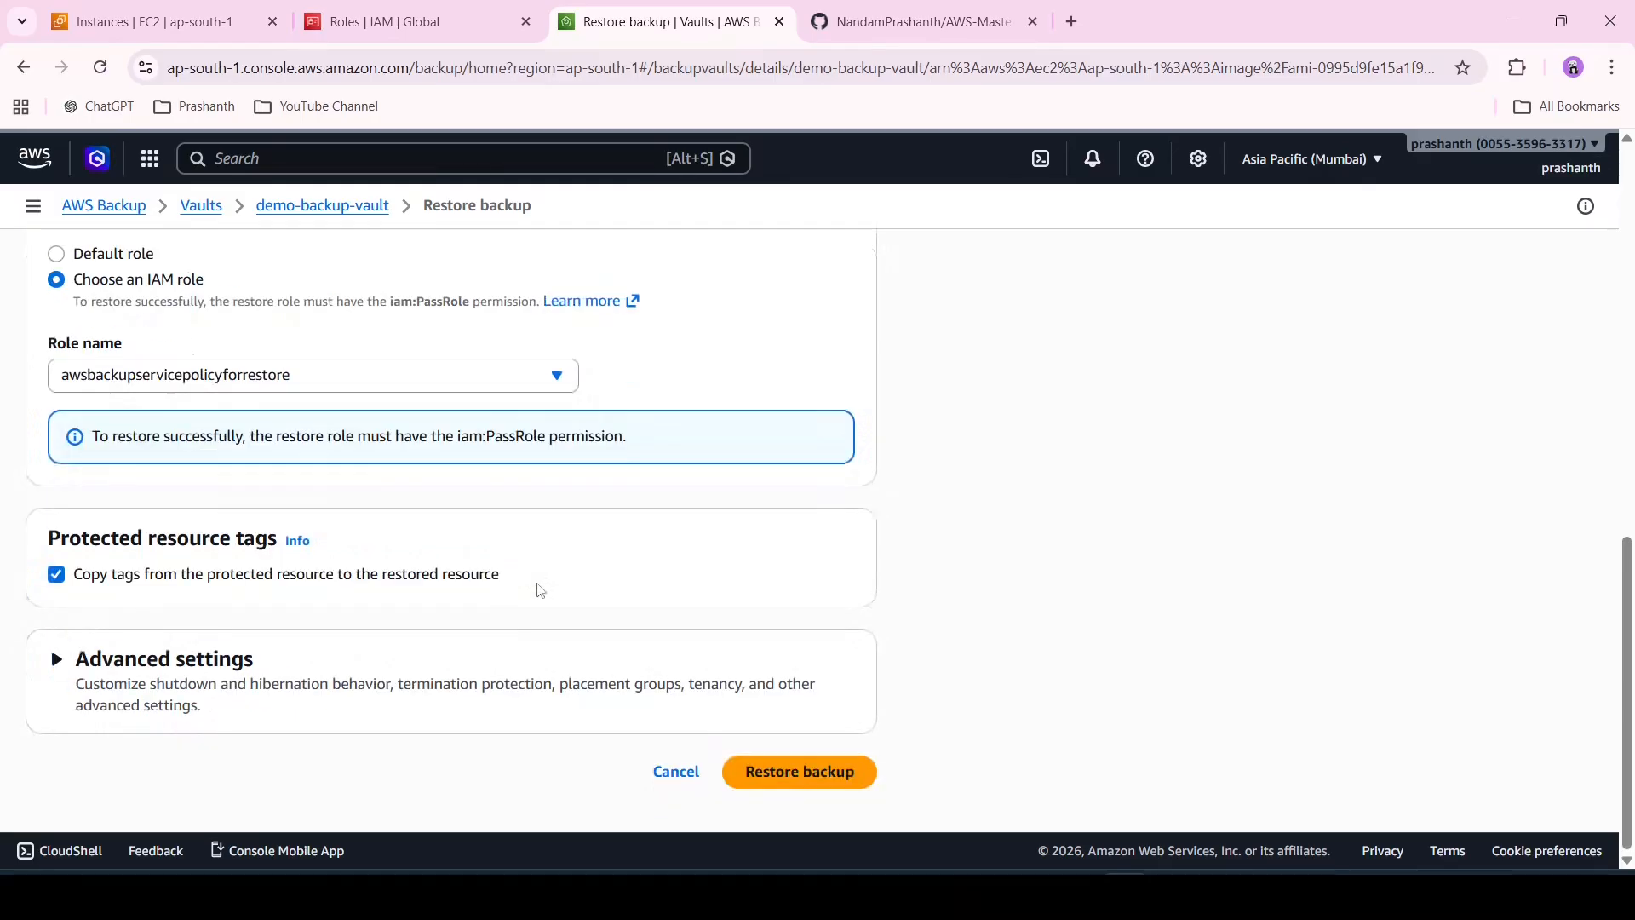
left_click(782, 785)
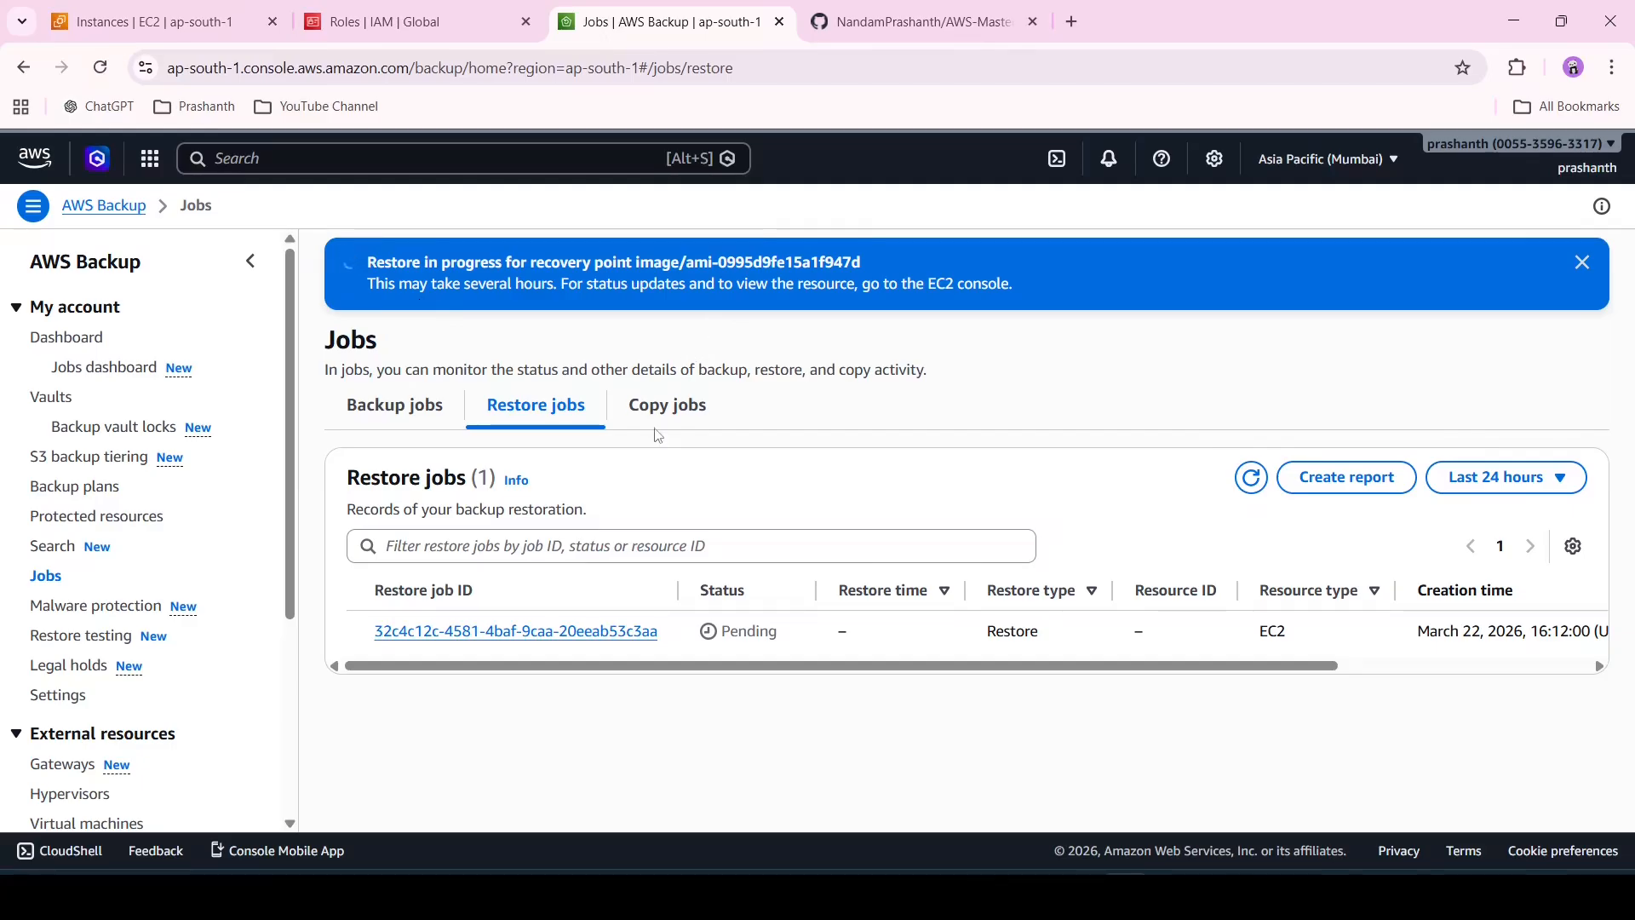
- Refresh the EC2 instance list and check the state of the instance being restored
left_click(194, 7)
left_click(992, 260)
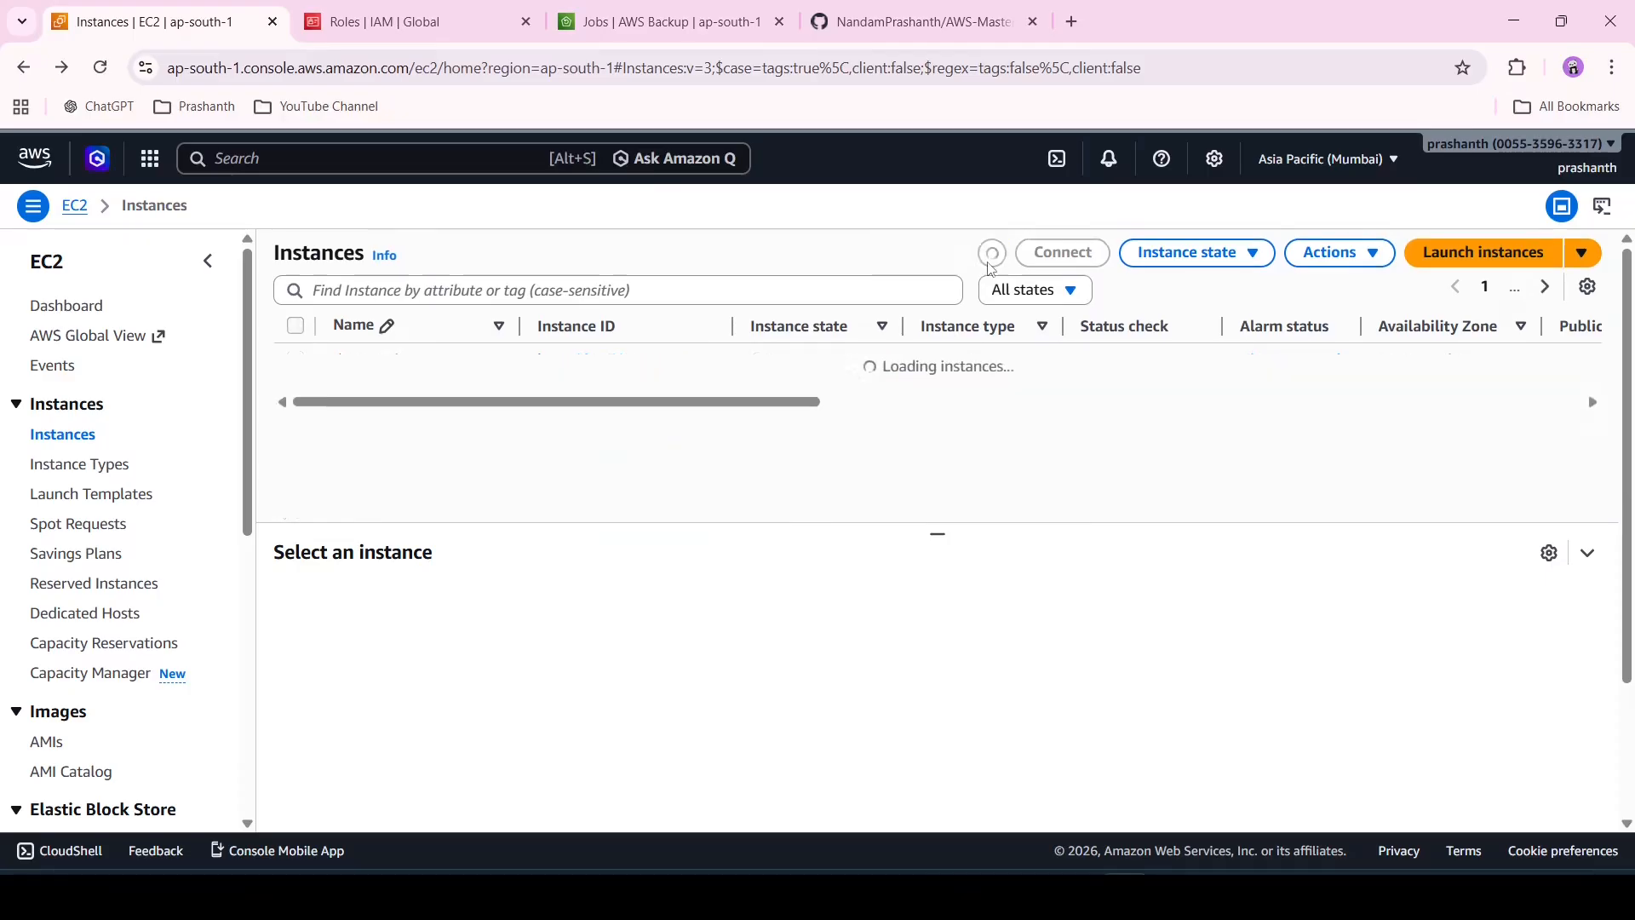
scroll(832, 457, "down", 3)
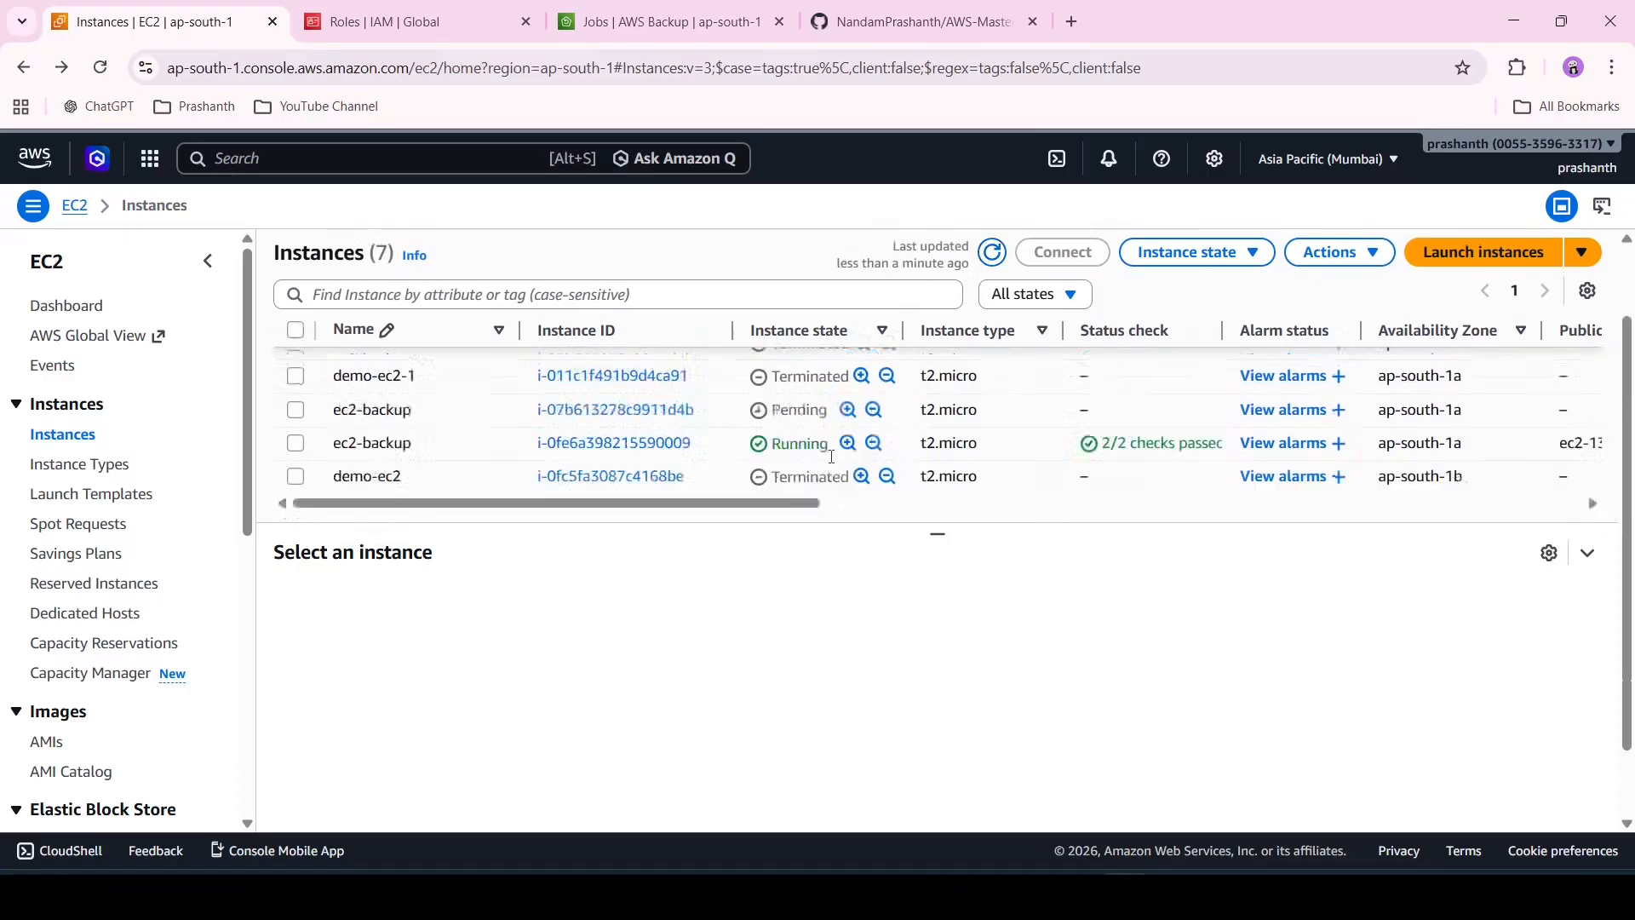
scroll(832, 458, "up", 1)
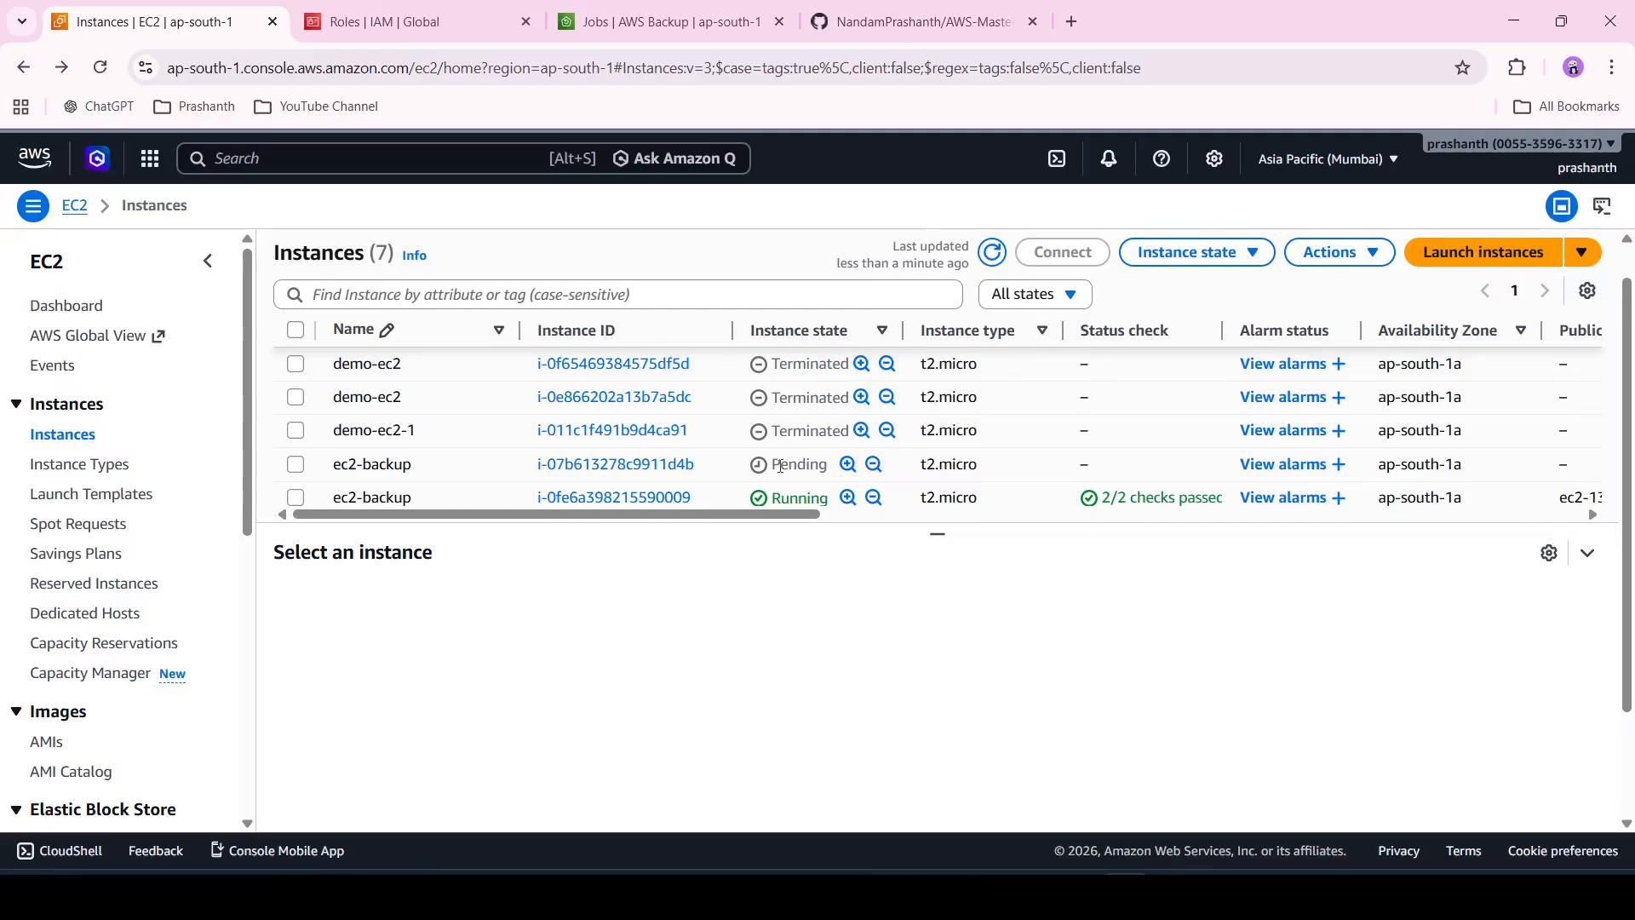
- Refresh the AWS Backup restore jobs list and check the status of the EC2 restore job
left_click(723, 12)
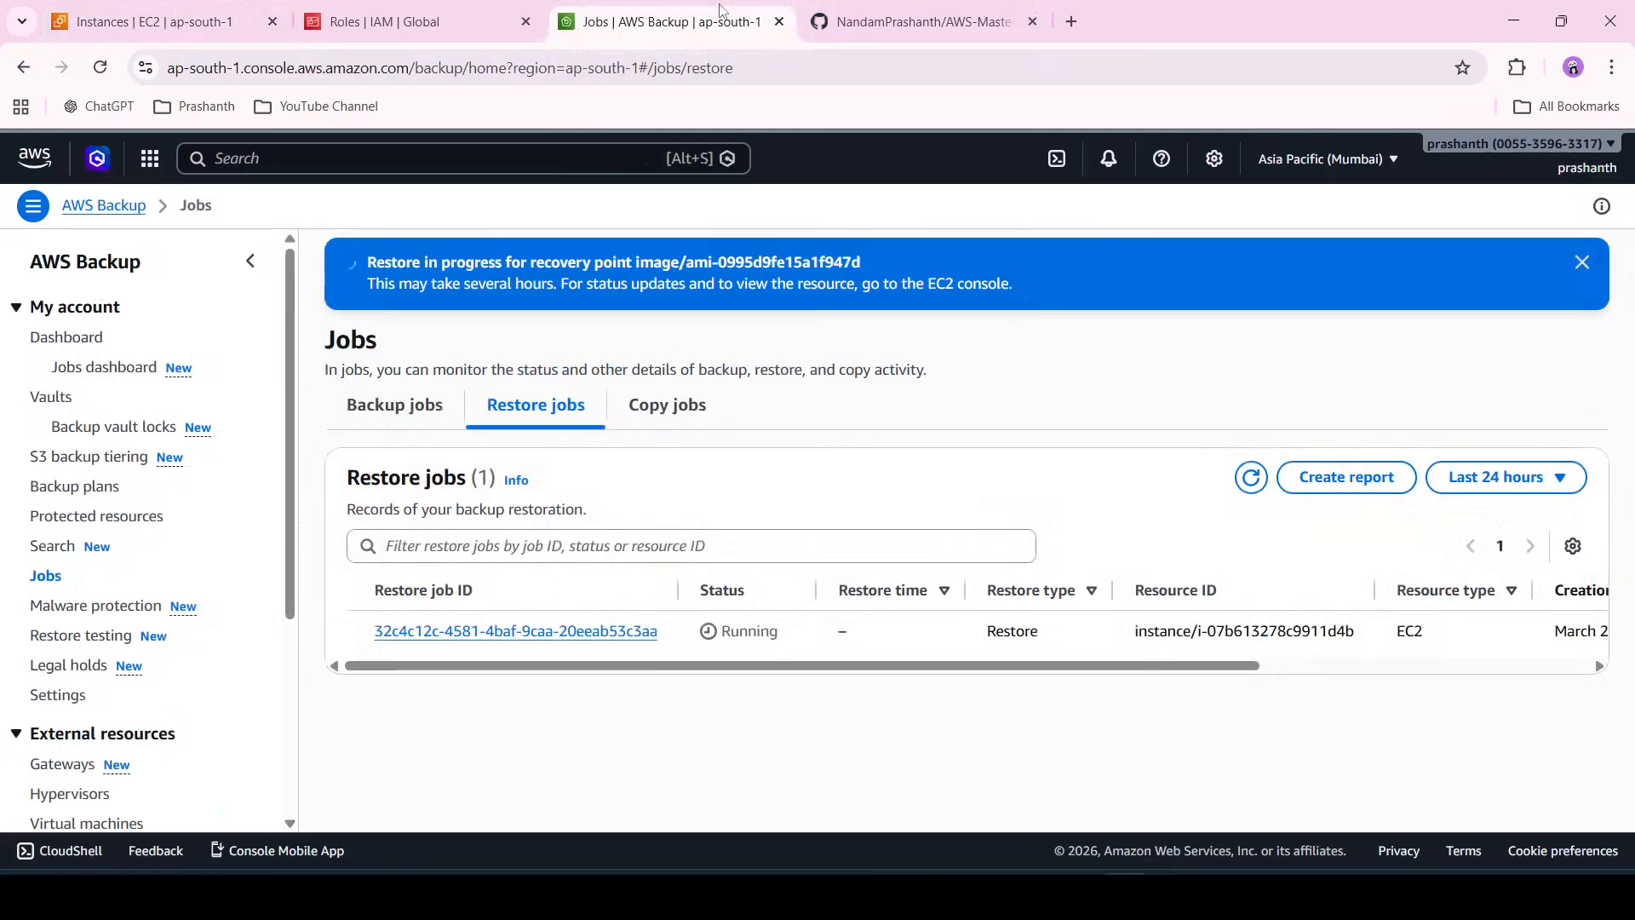
left_click(1243, 480)
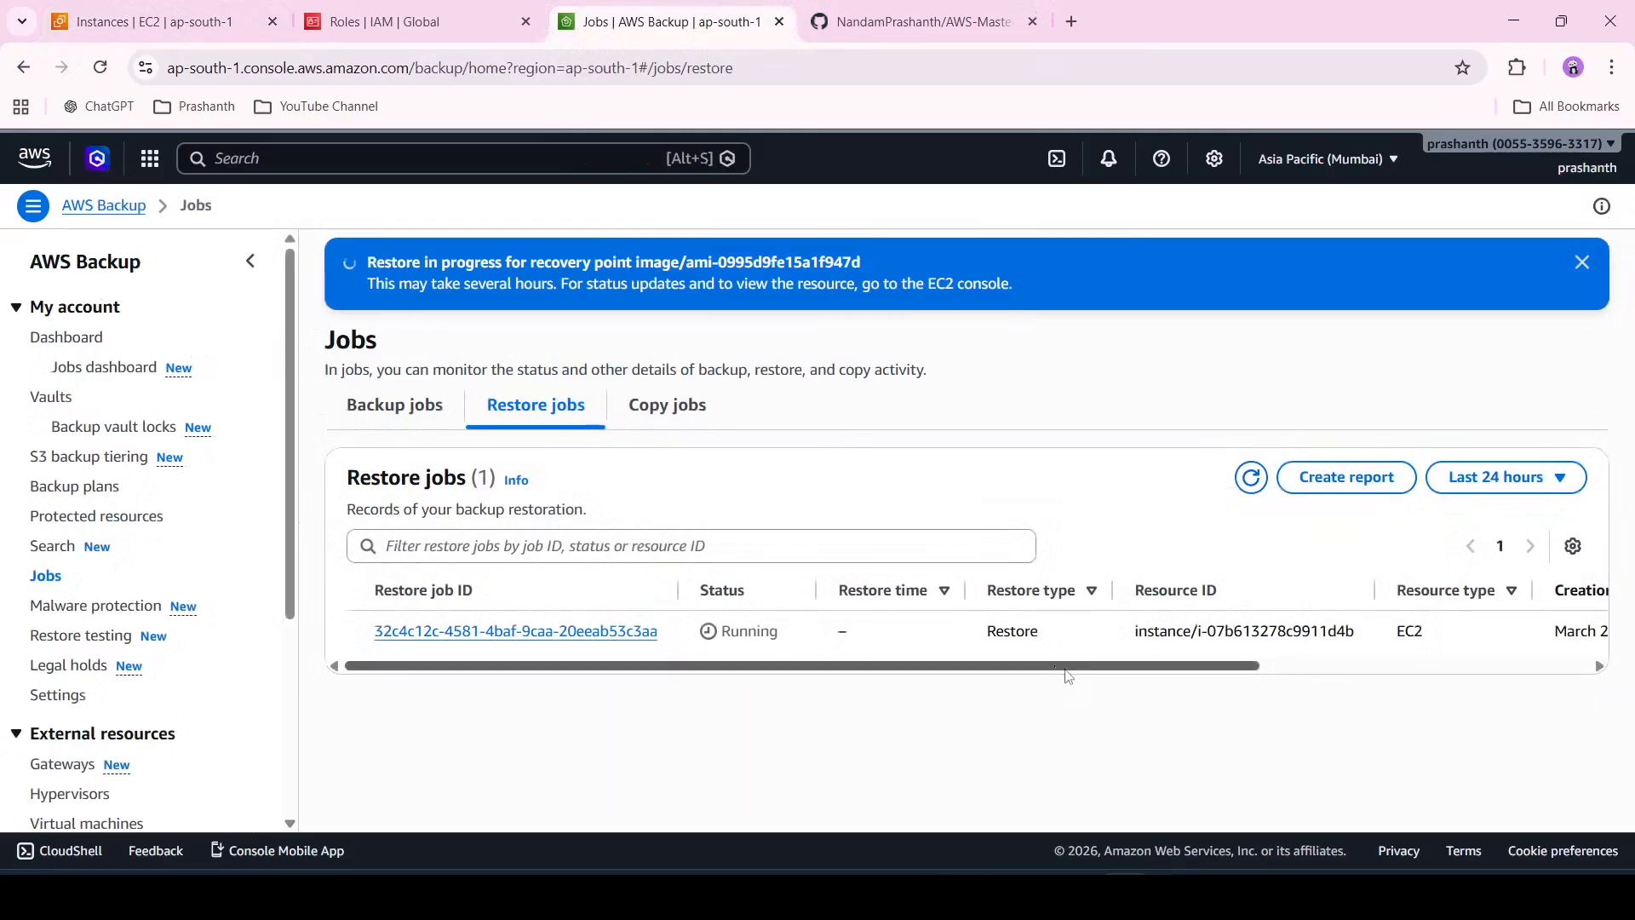
scroll(942, 656, "right", 5)
scroll(912, 656, "left", 5)
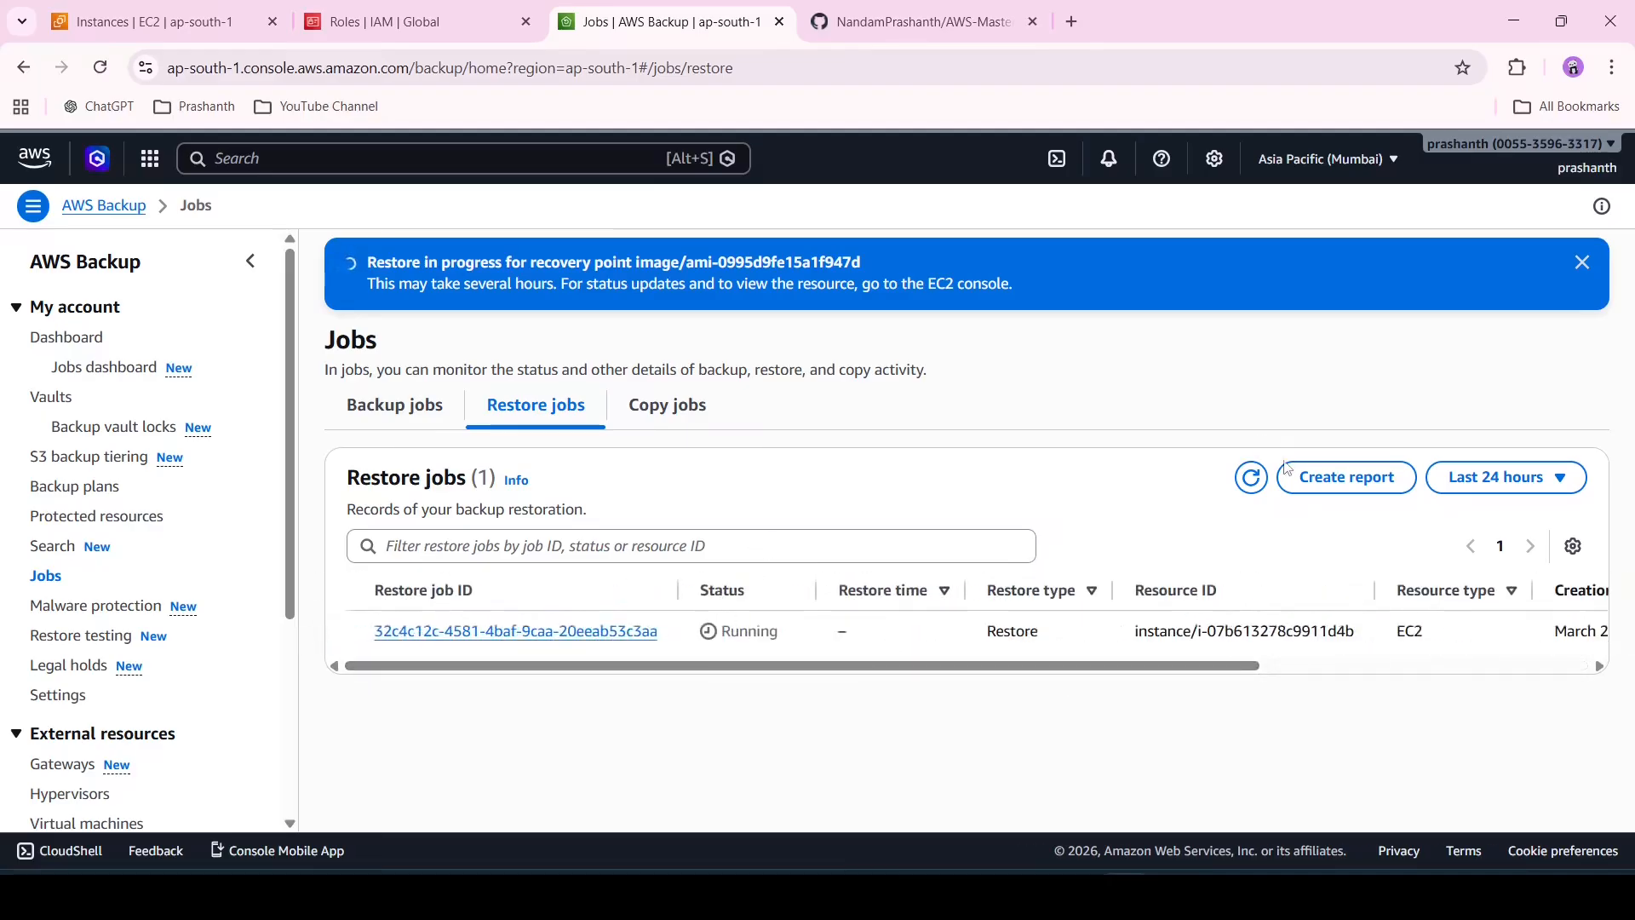
left_click(1252, 479)
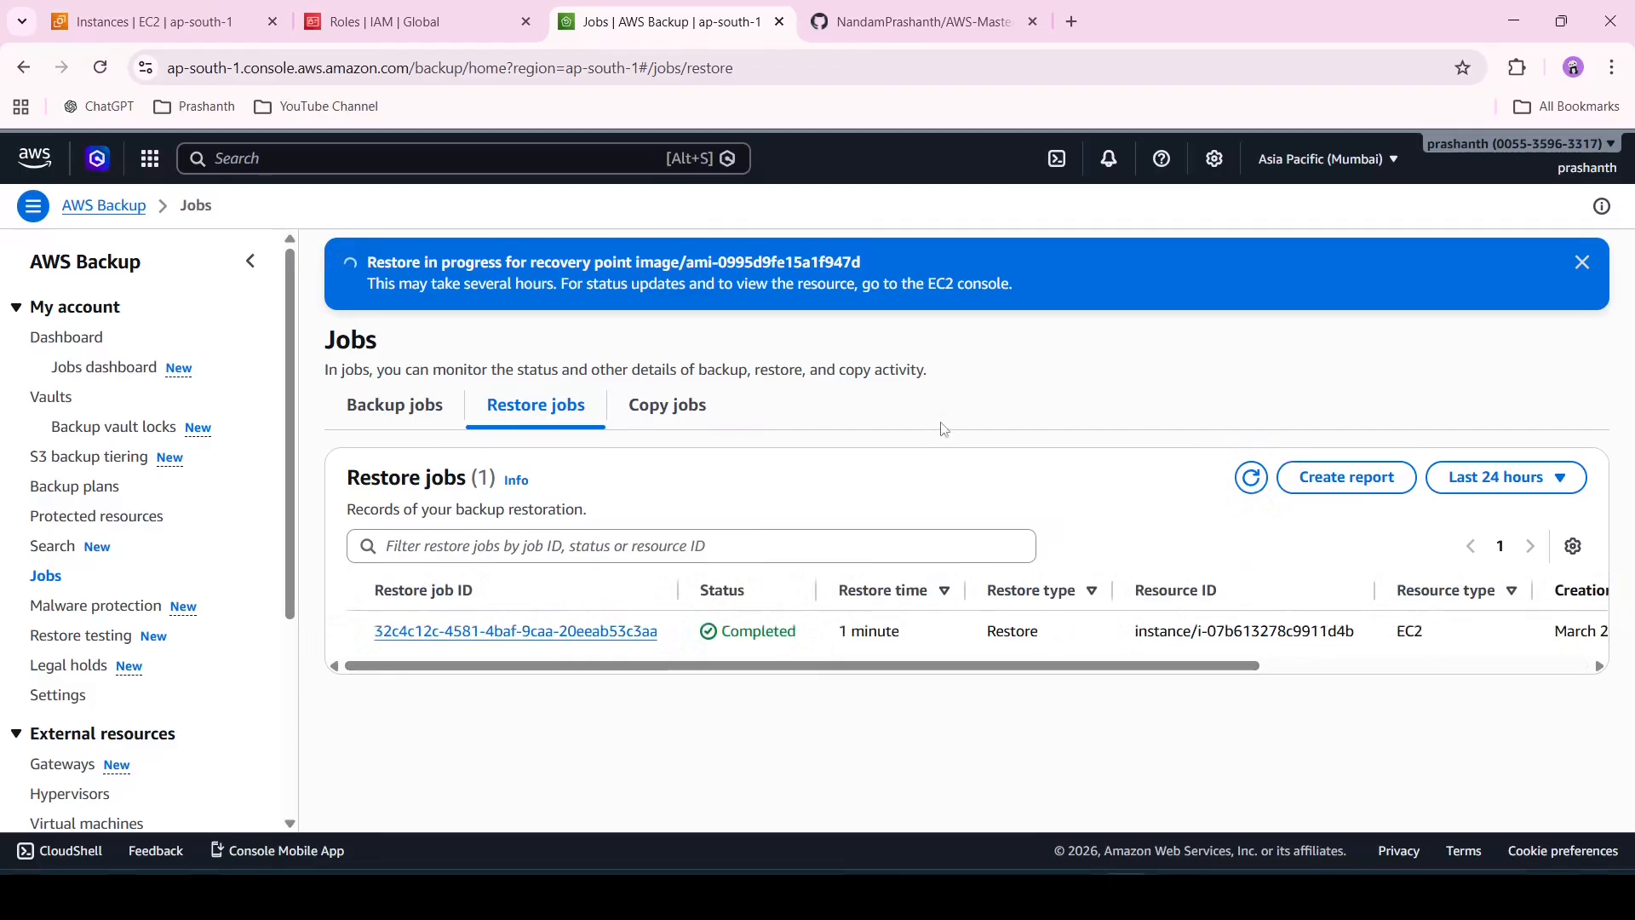
- Refresh the EC2 instance list and filter it to show only running instances
left_click(158, 21)
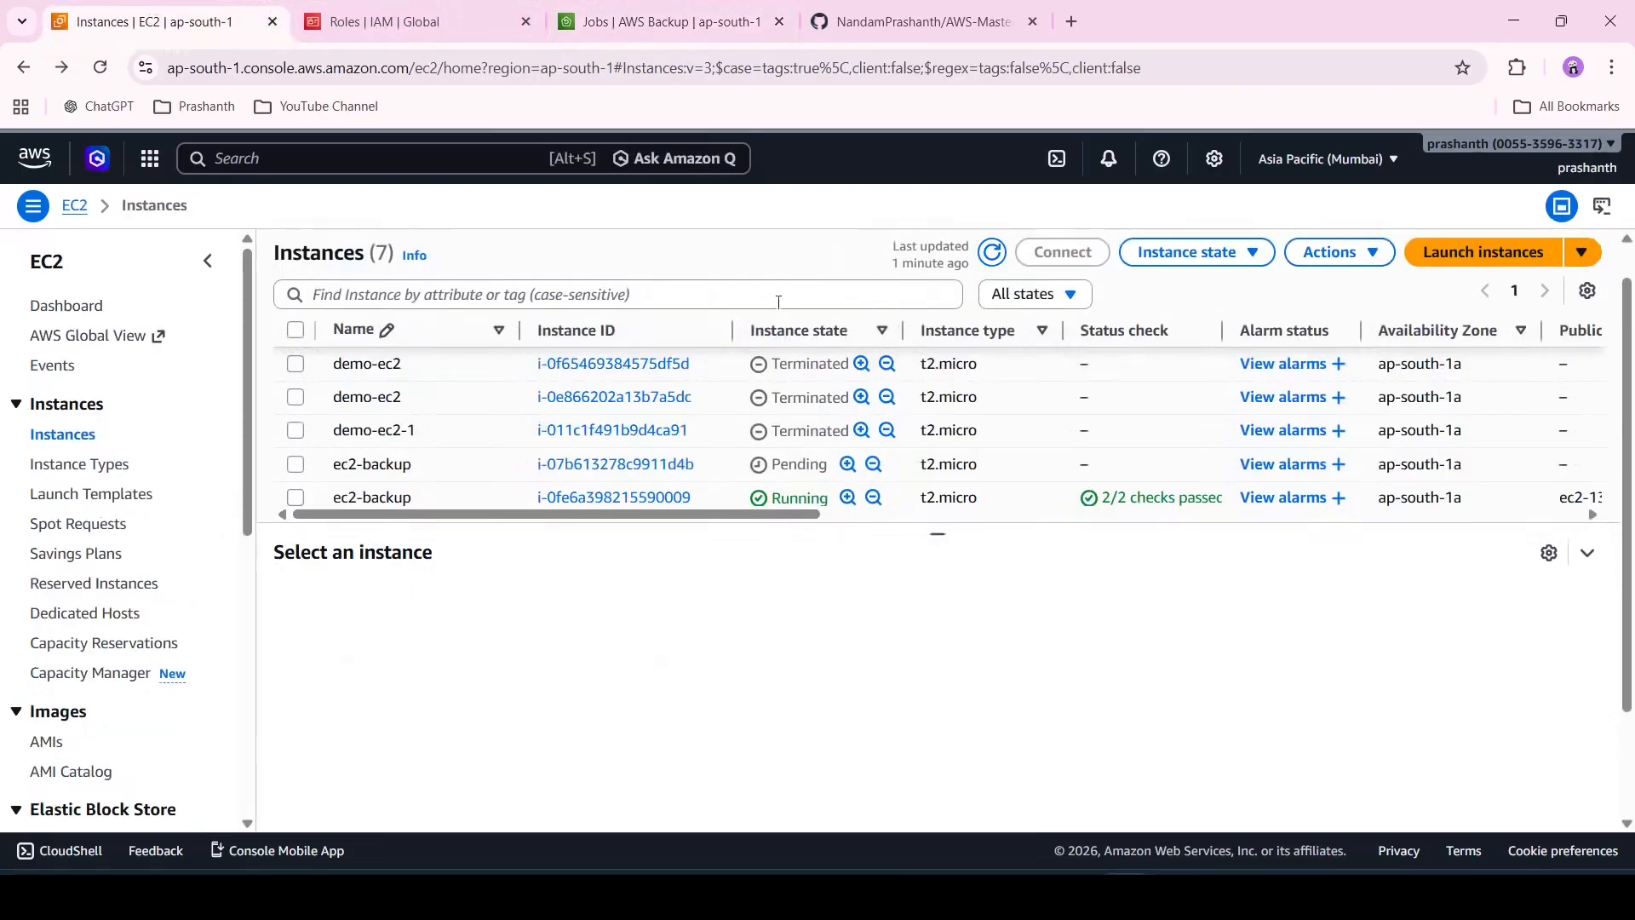
left_click(993, 253)
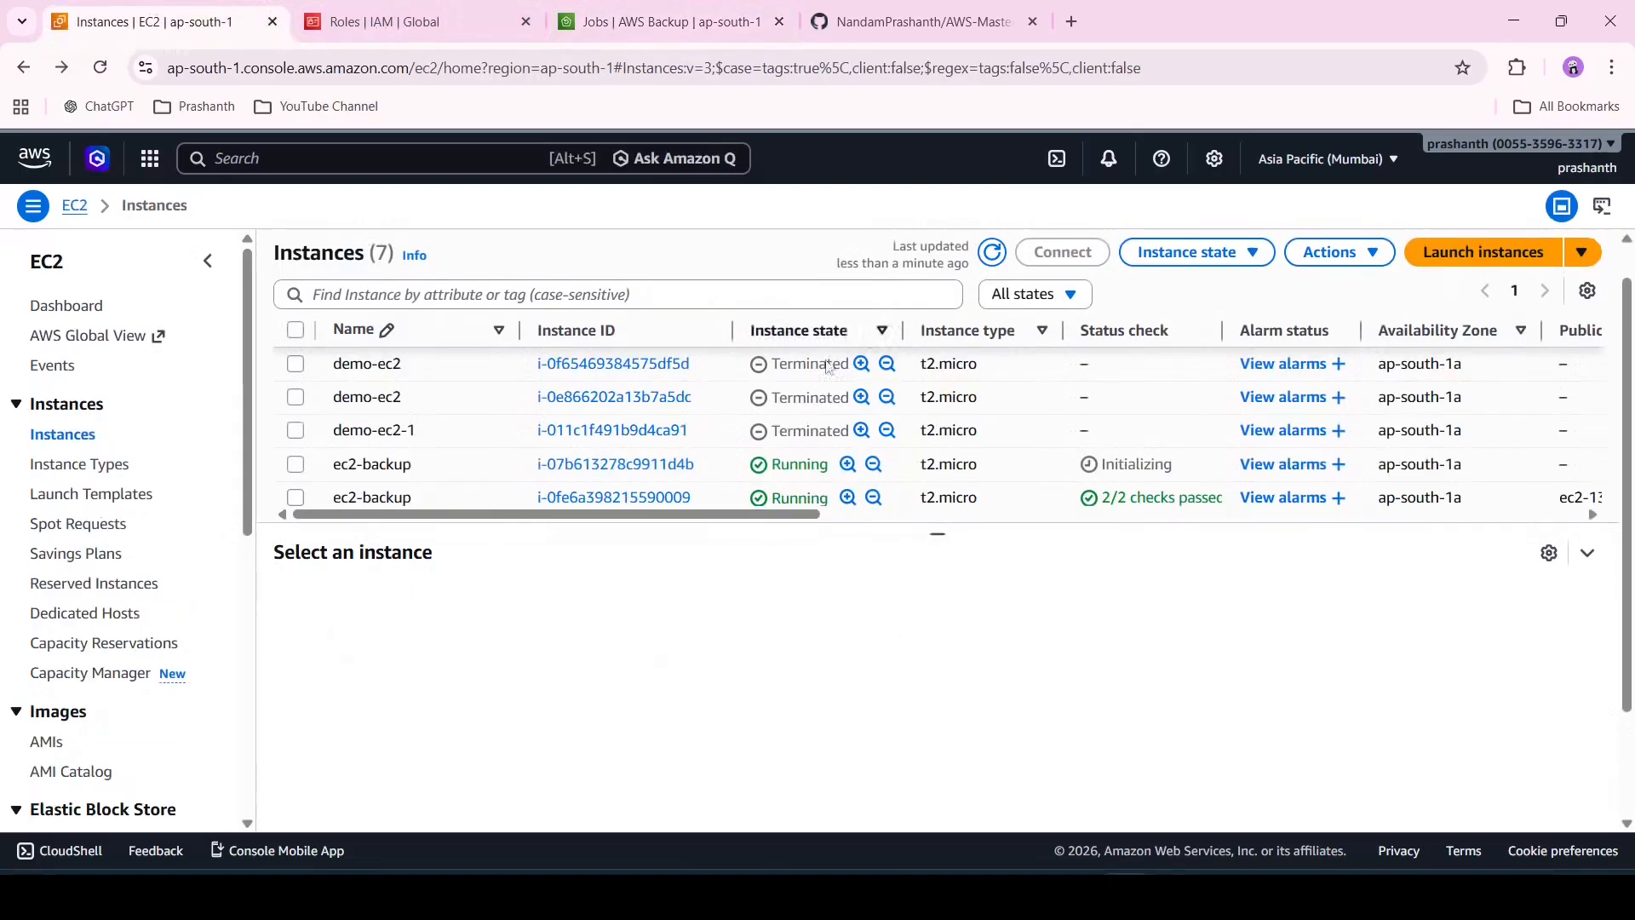
scroll(791, 461, "down", 2)
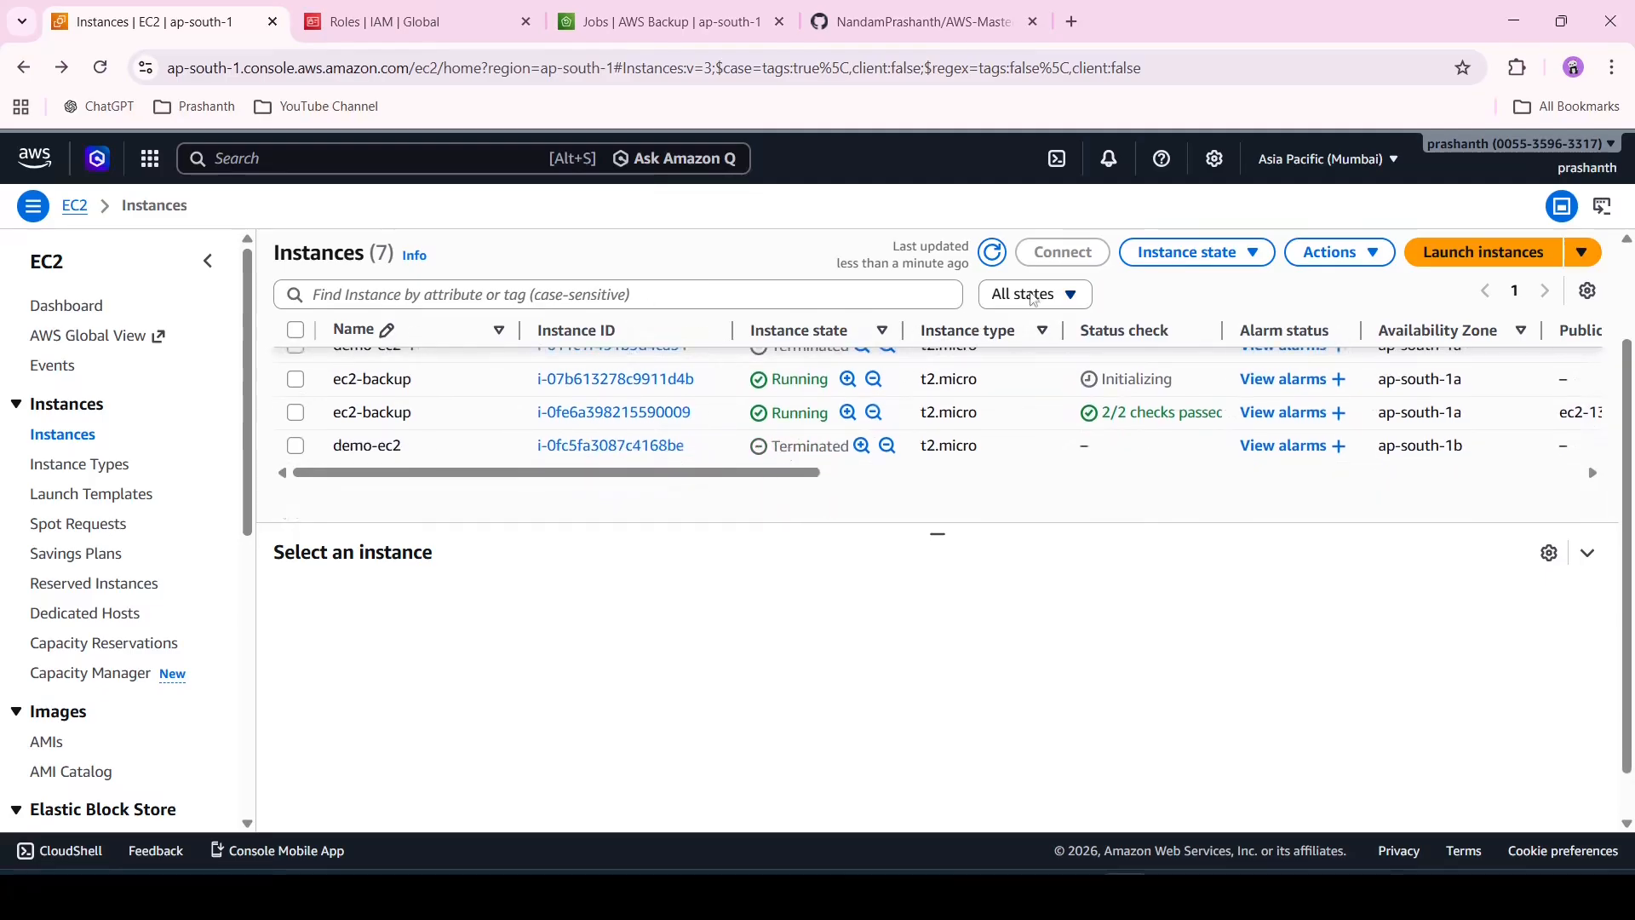
left_click(1035, 294)
left_click(1046, 372)
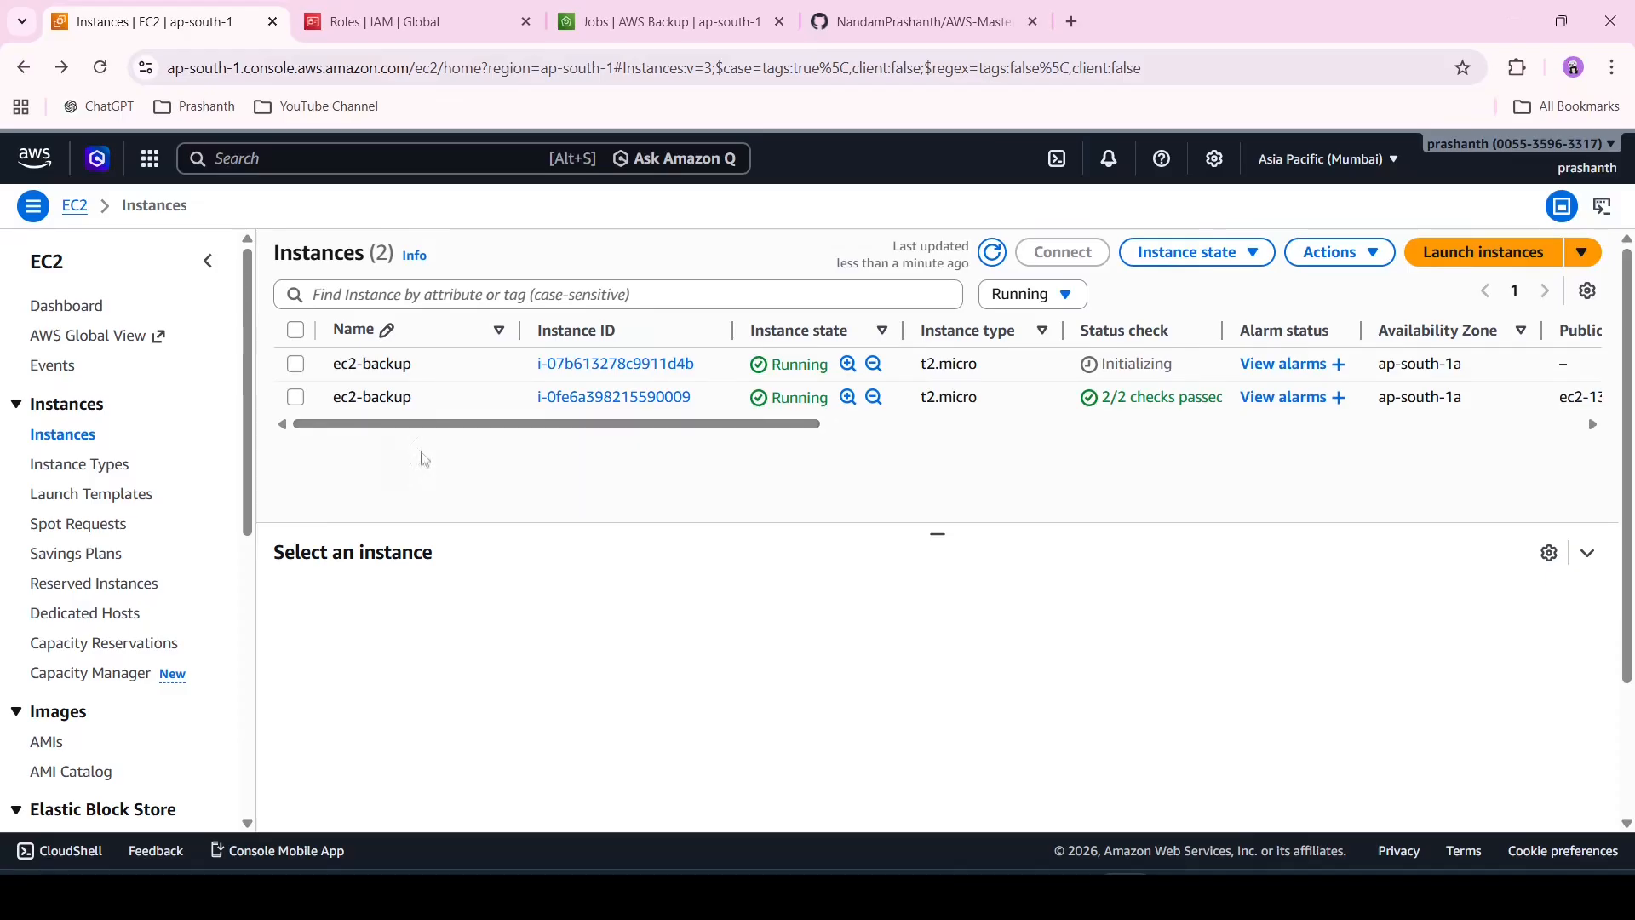
- Select the restored ec2-backup instance to show its details, and review the httpd startup script in Notepad
left_click(295, 364)
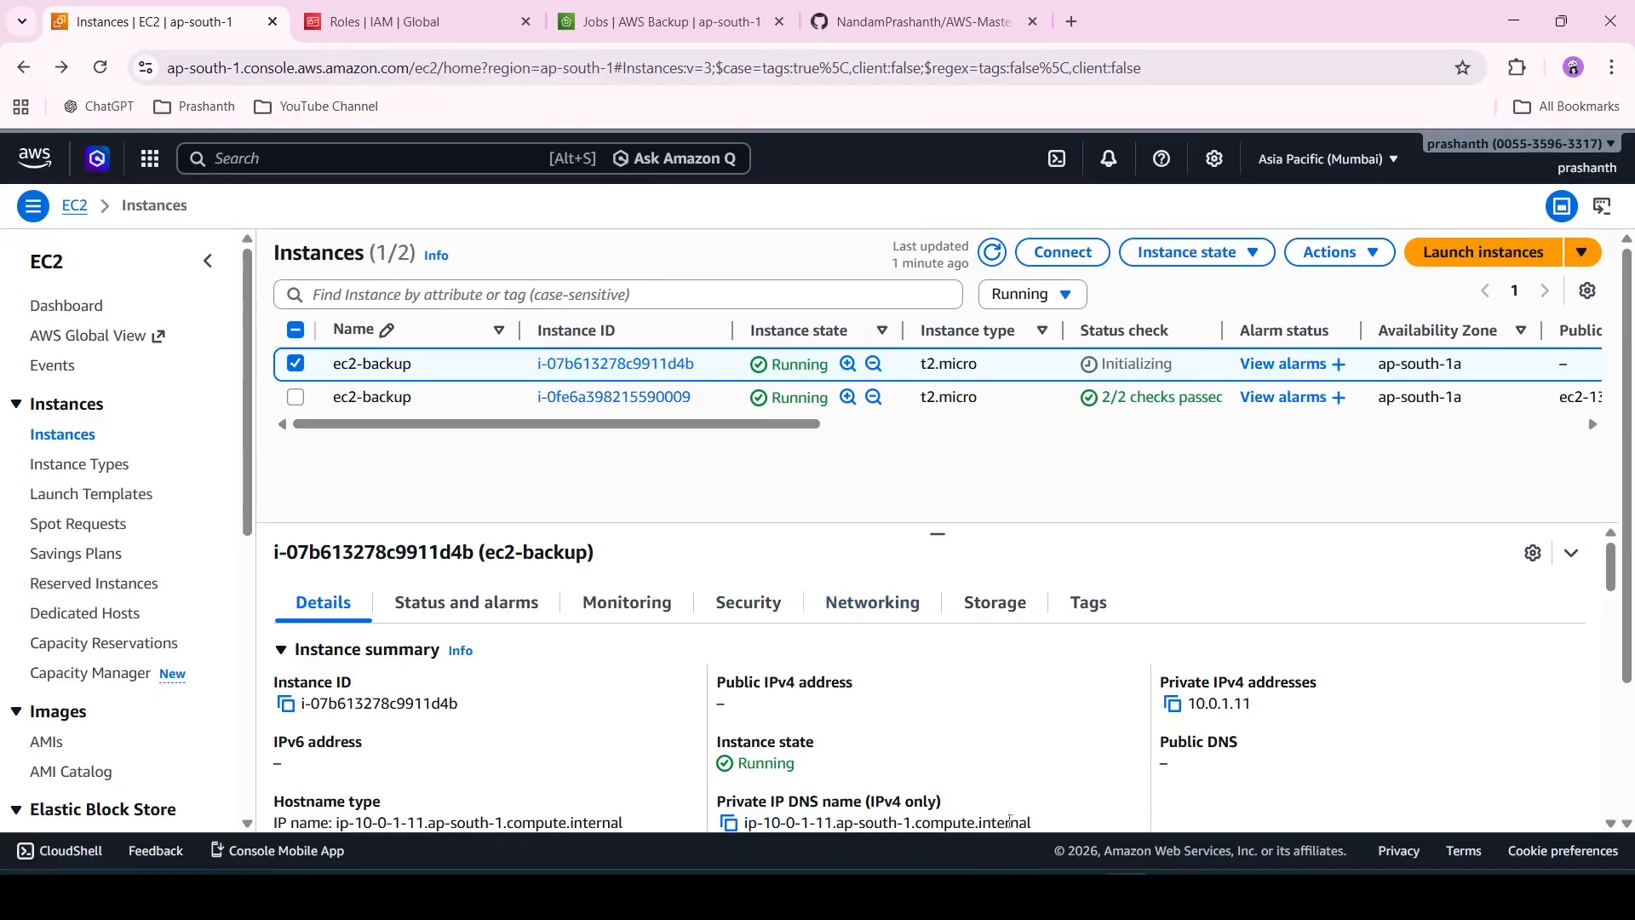
left_click(1078, 893)
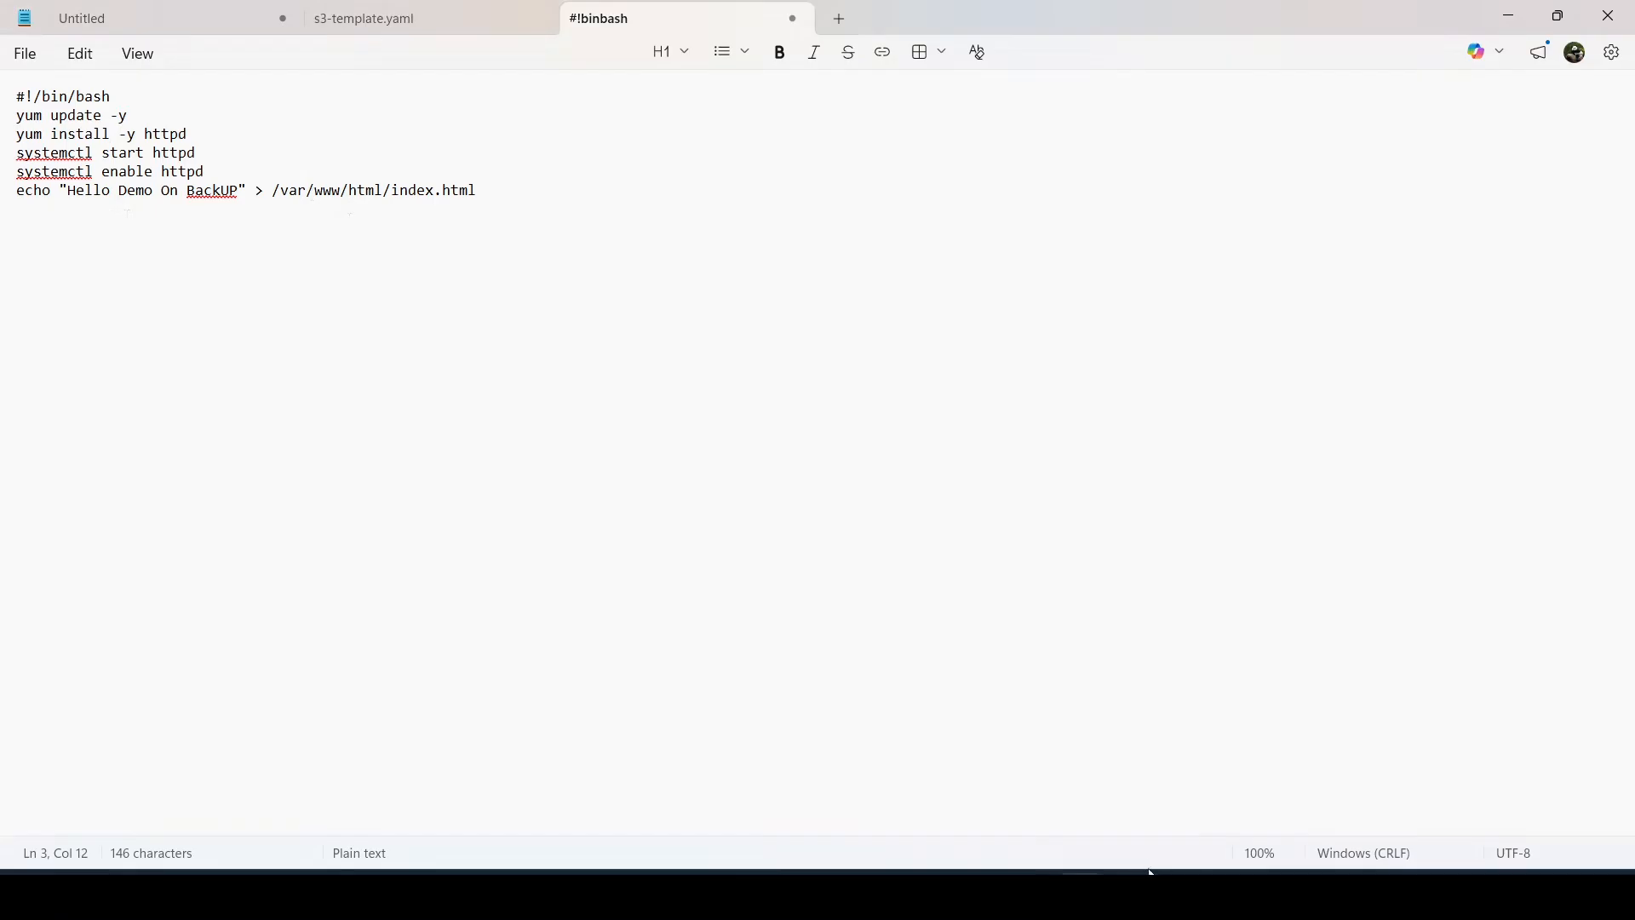
left_click(1079, 893)
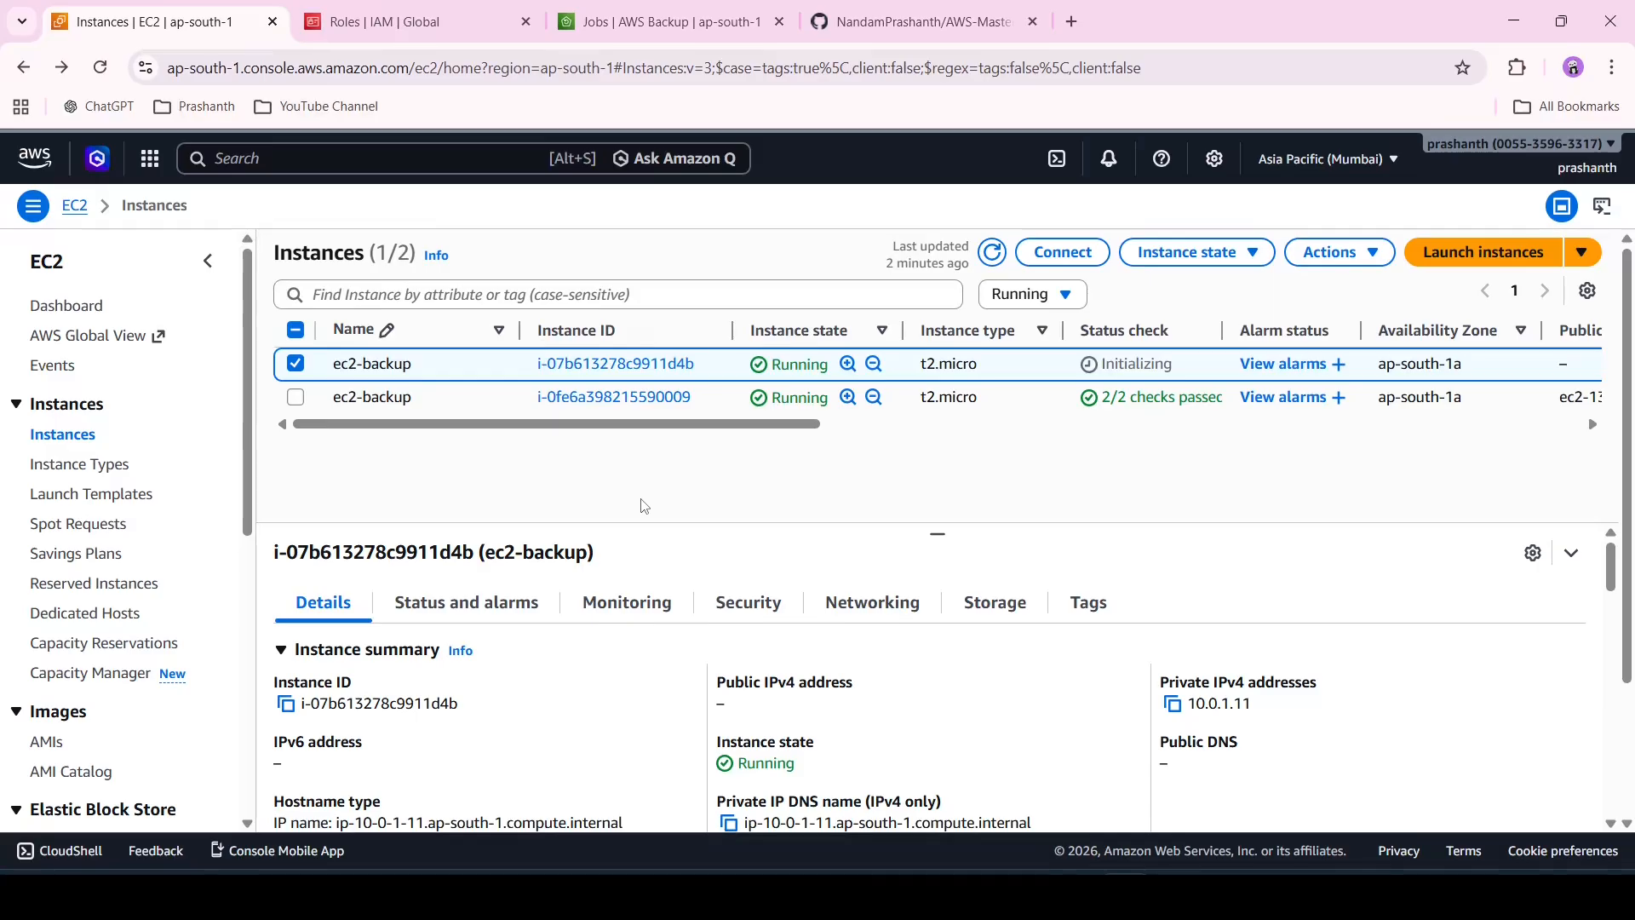
- Open the AWSBackupDefaultServiceRole role in IAM and review its attached permissions policies
left_click(417, 21)
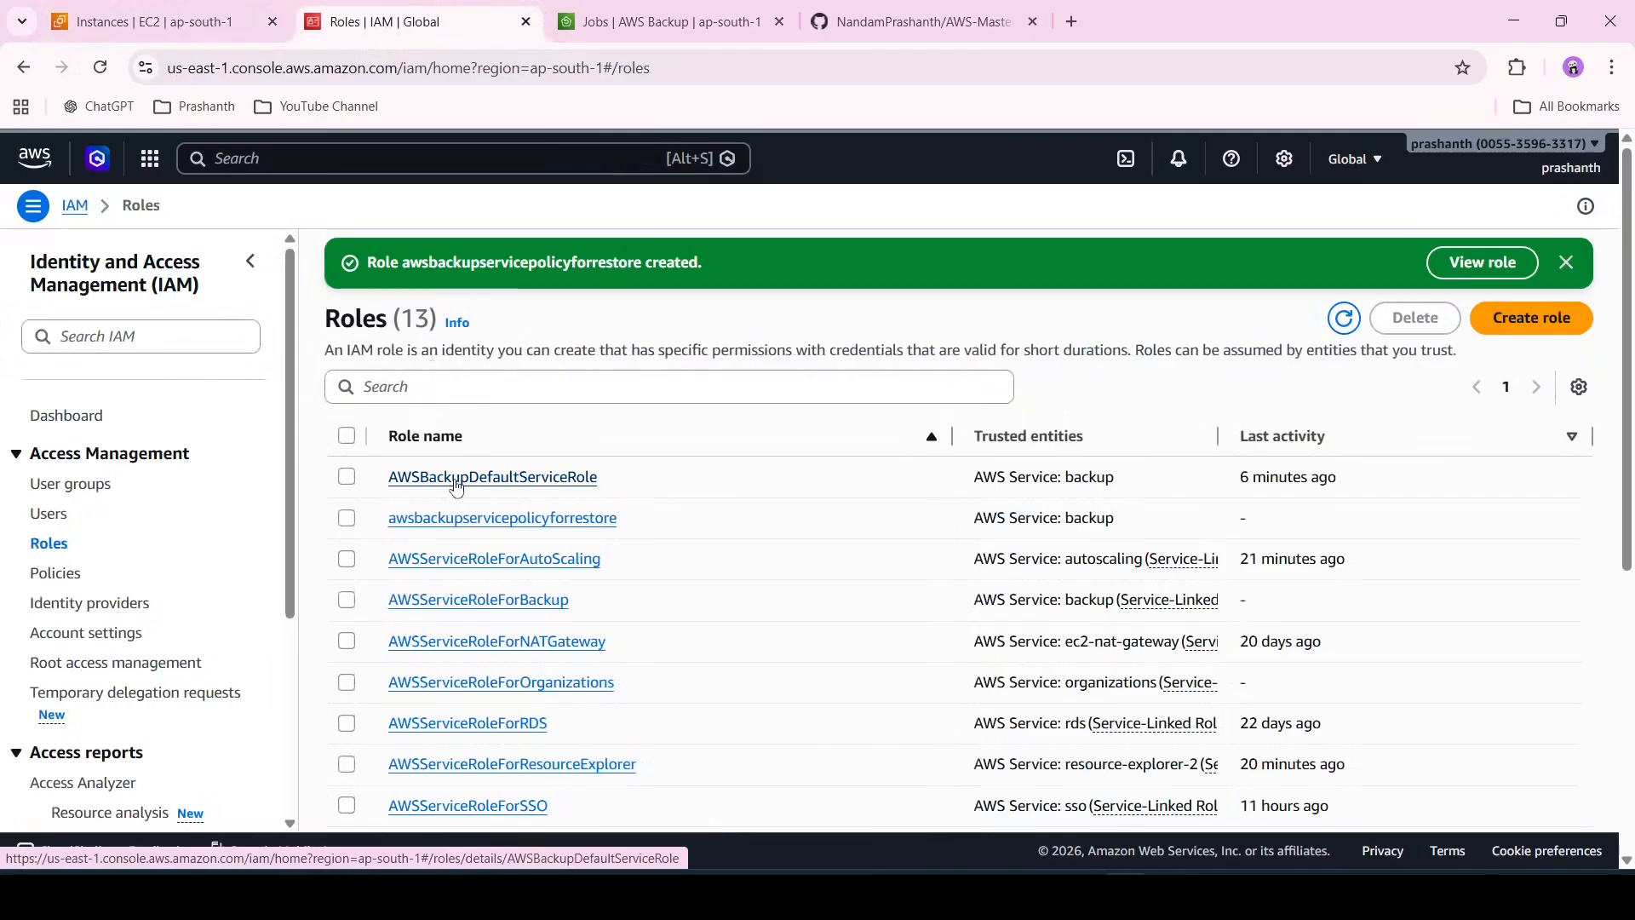
left_click(457, 488)
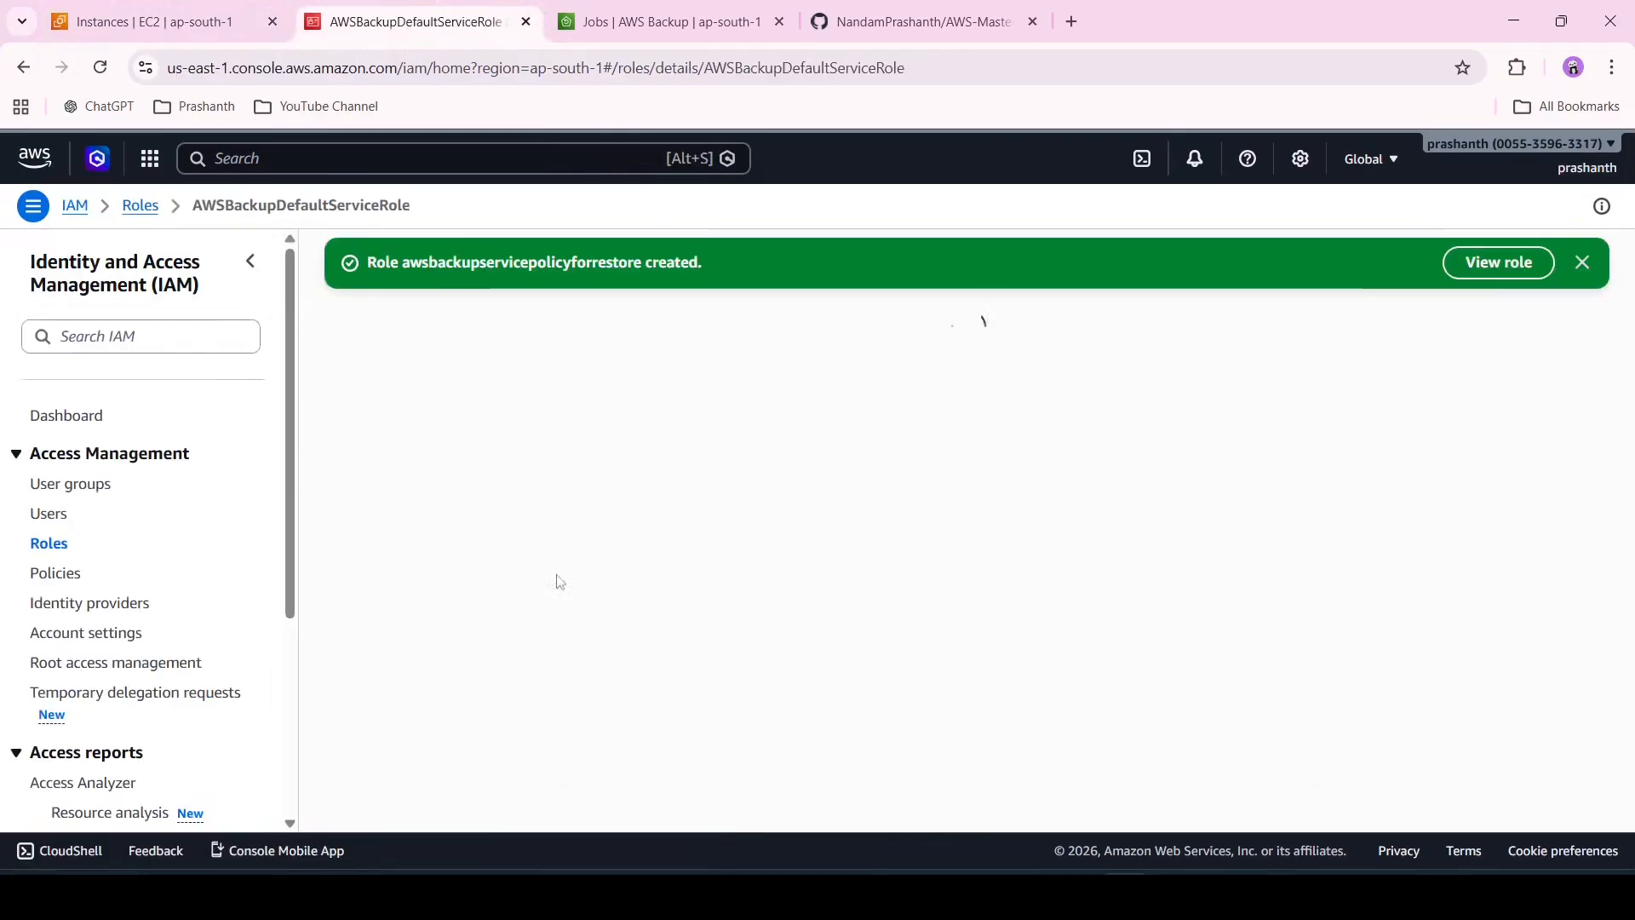
scroll(523, 592, "down", 2)
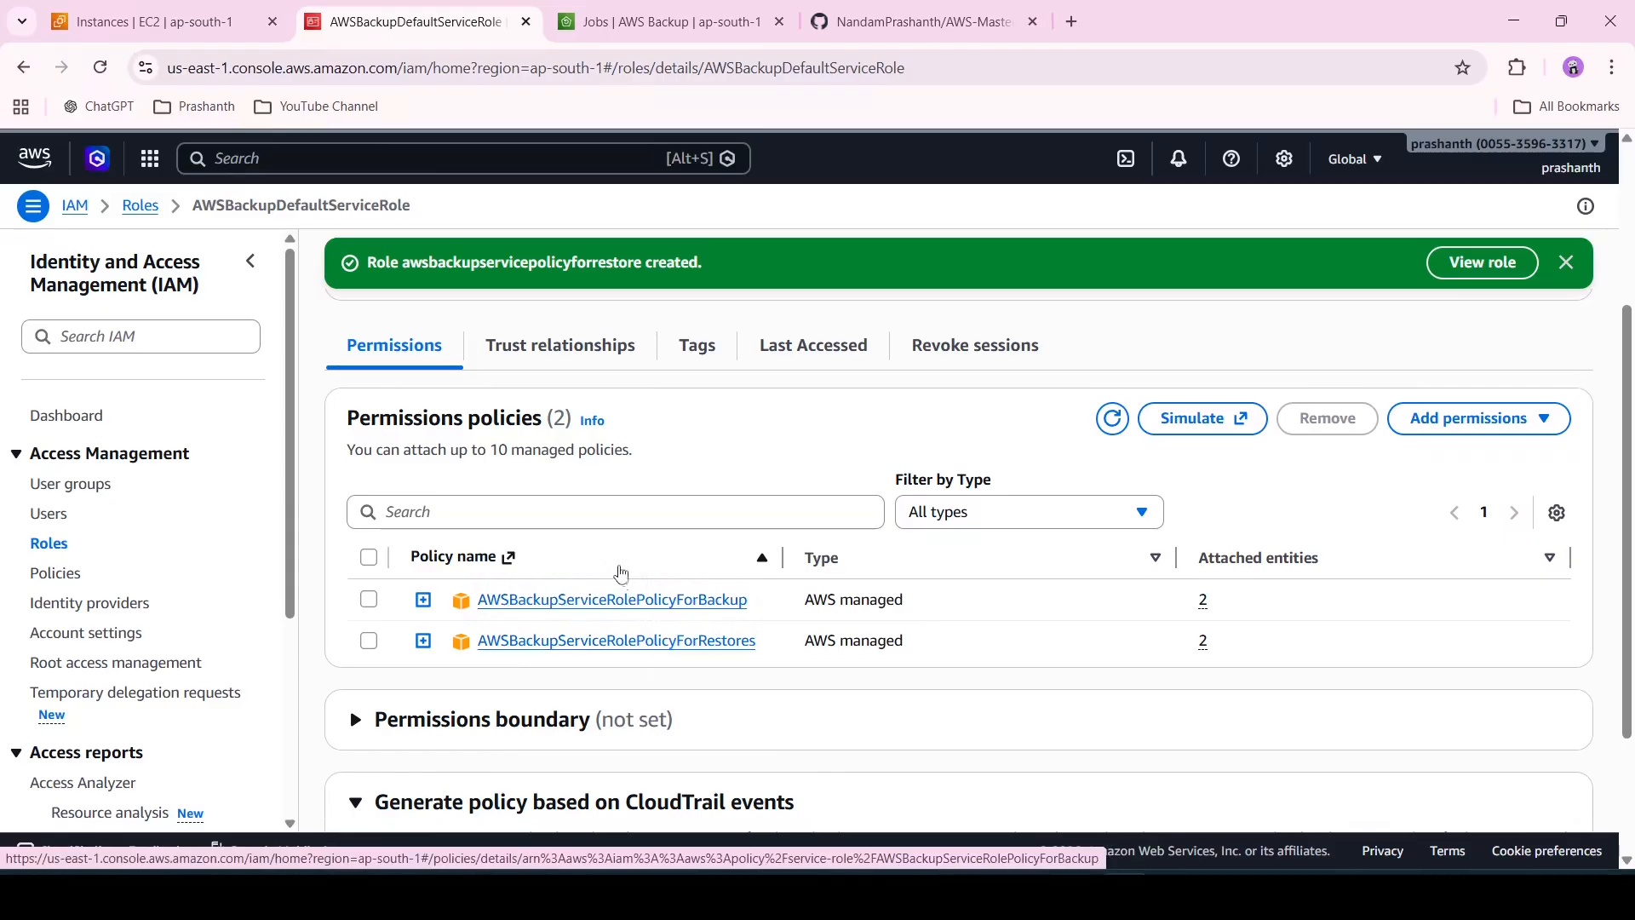
scroll(617, 606, "up", 2)
scroll(616, 606, "up", 2)
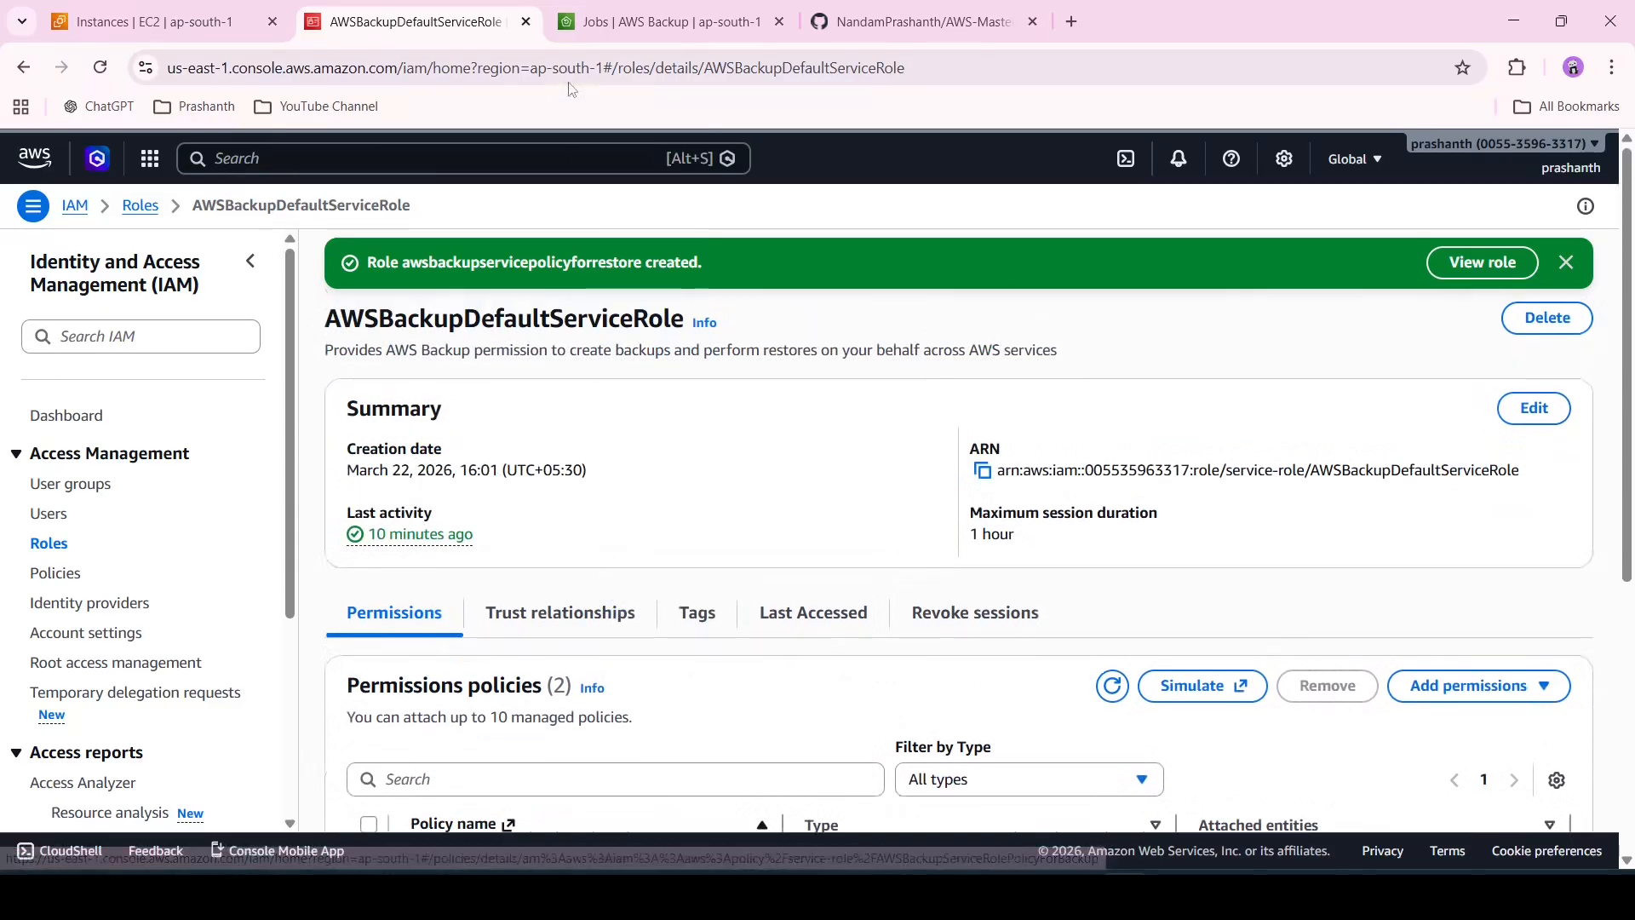
- Open demo-backup-vault in AWS Backup and review its recovery points
left_click(597, 12)
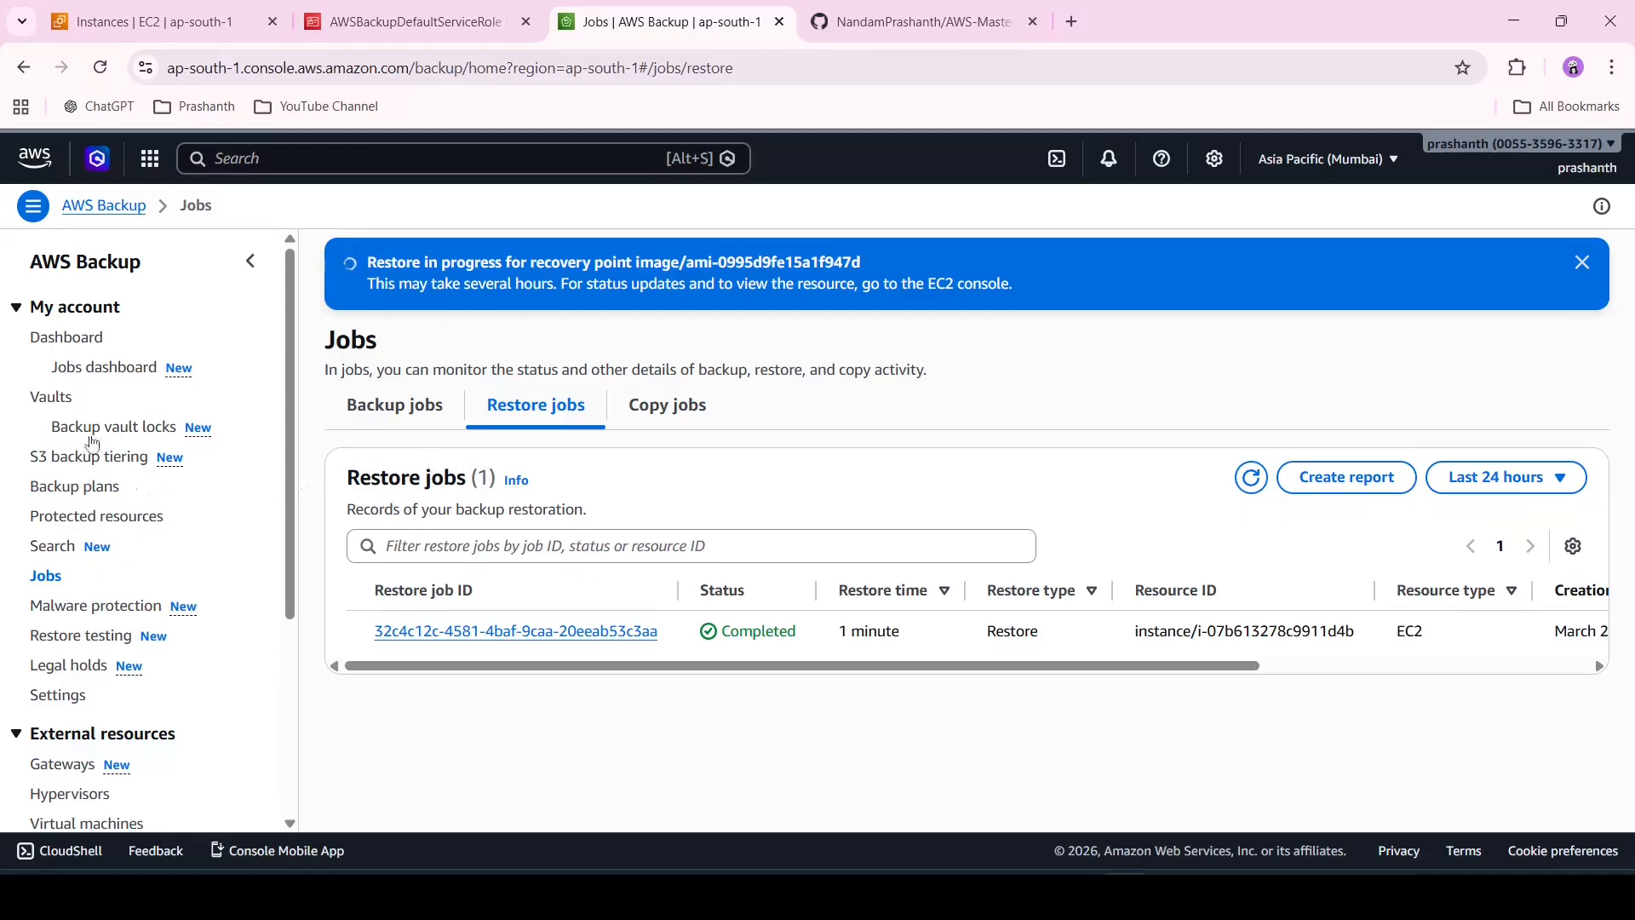
left_click(48, 410)
scroll(571, 619, "down", 2)
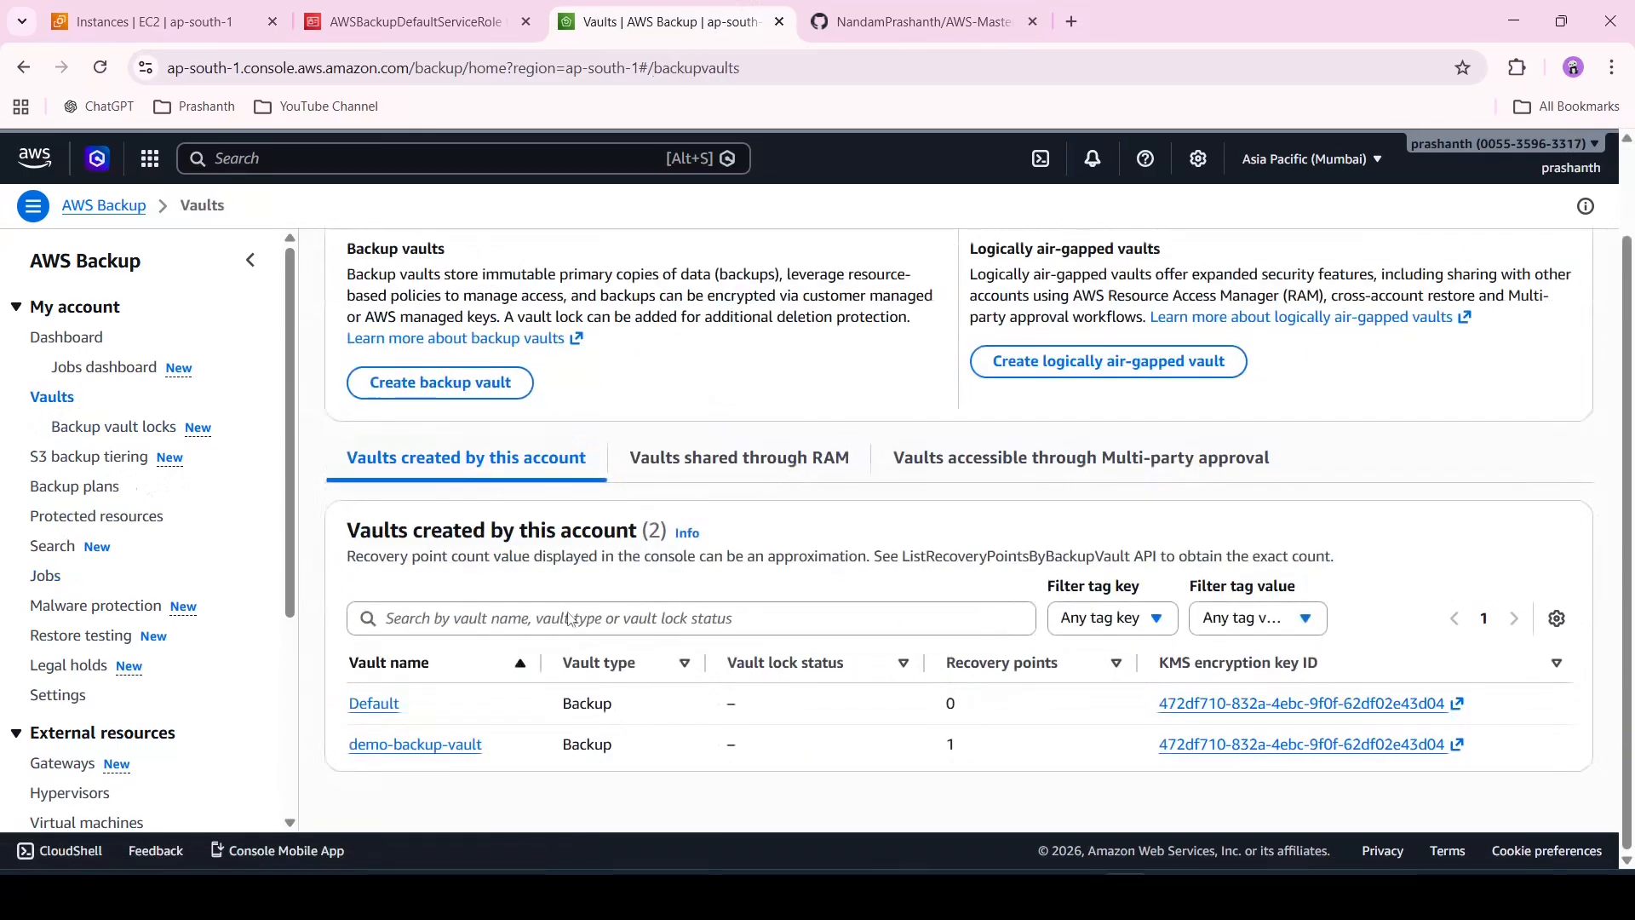
left_click(445, 749)
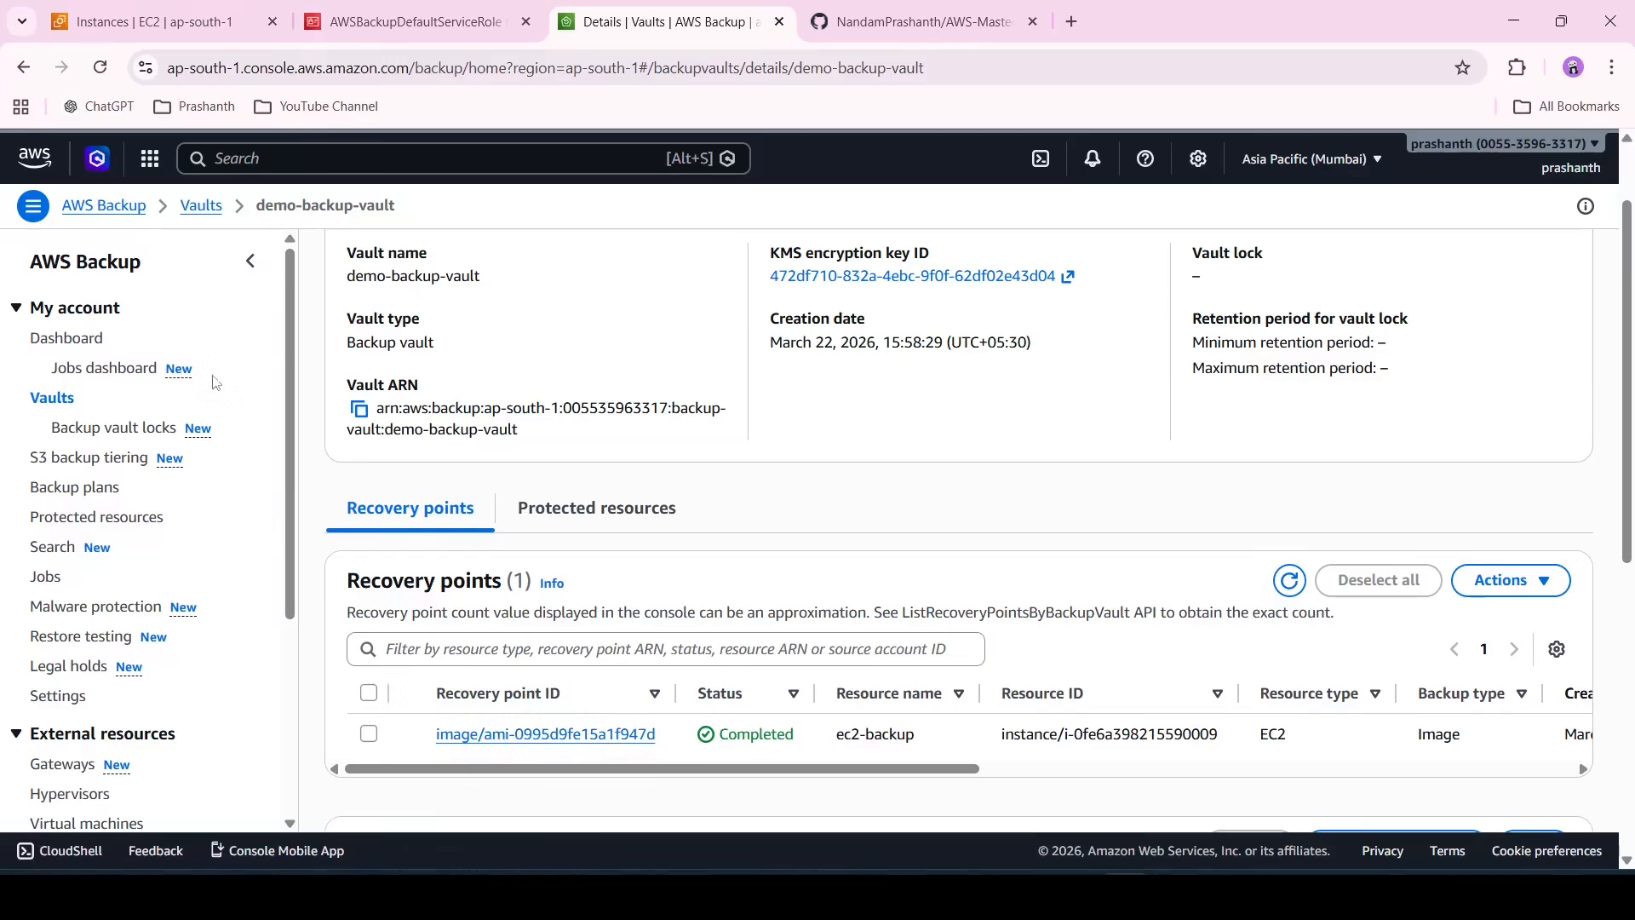
- Open the restored ec2-backup instance's summary, refresh it and check its IP addresses and network details
left_click(96, 9)
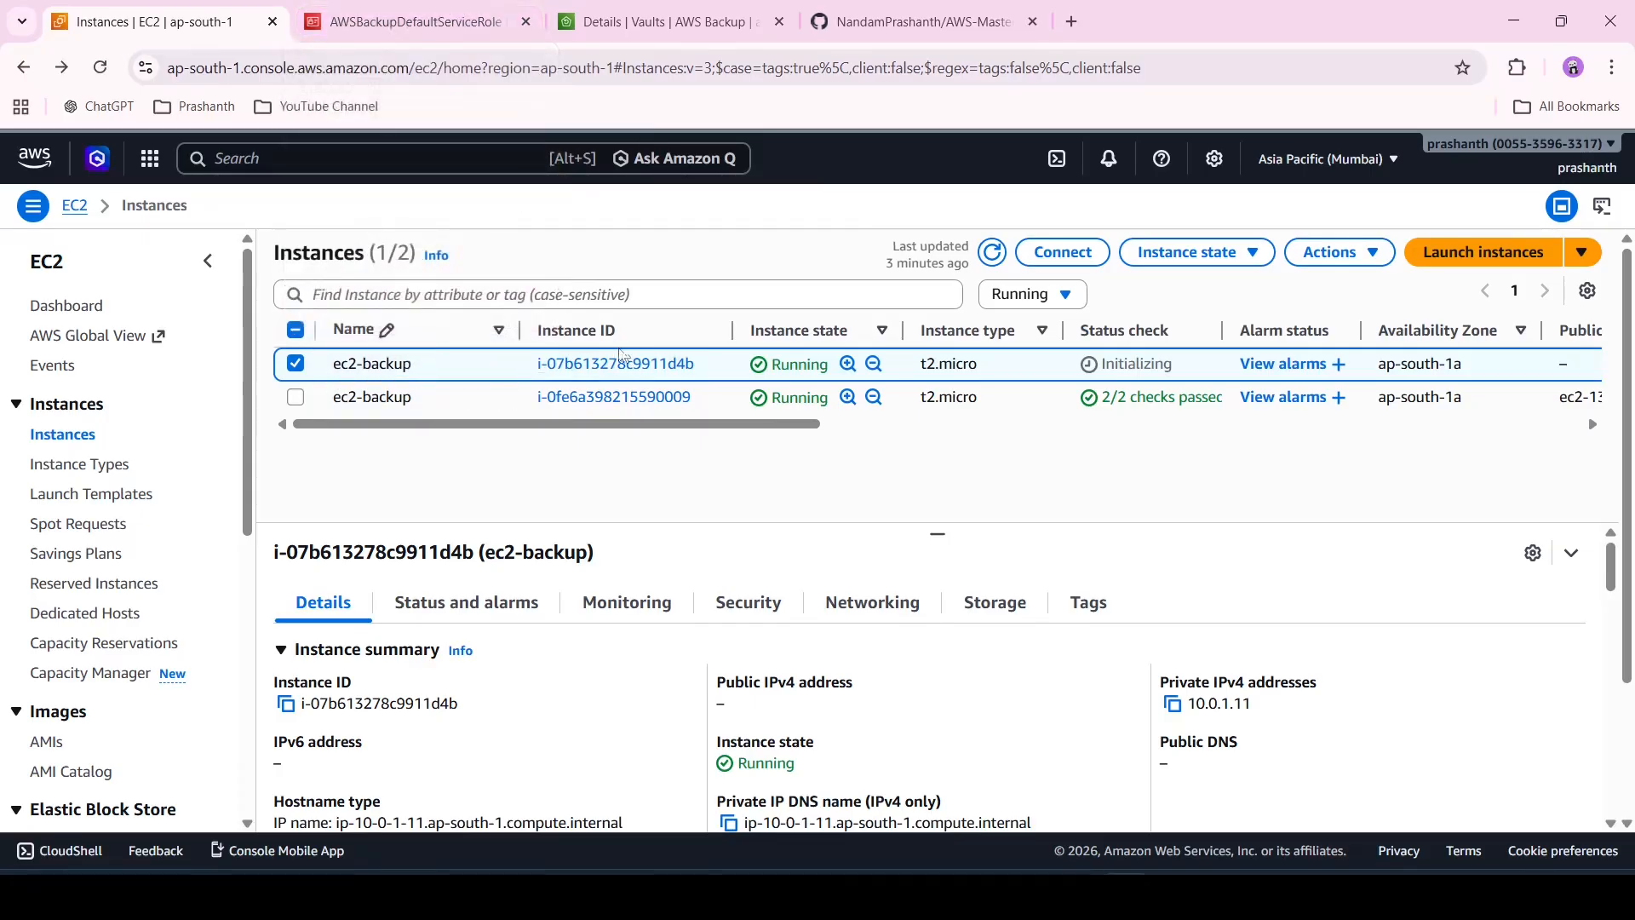
left_click(611, 364)
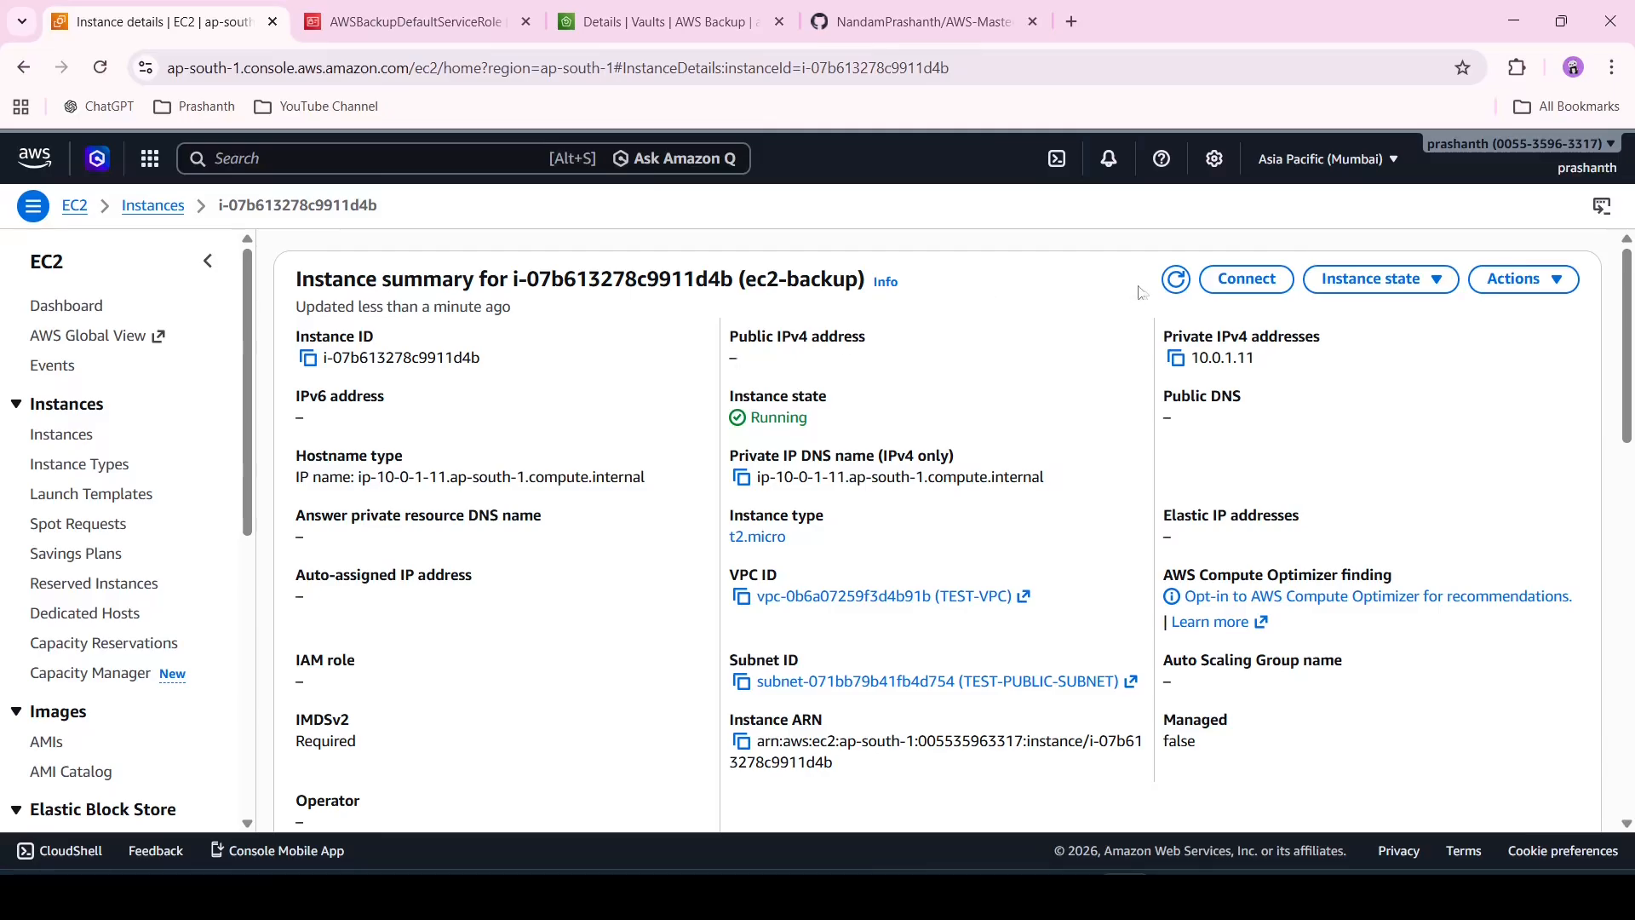
left_click(1177, 281)
left_click(1176, 282)
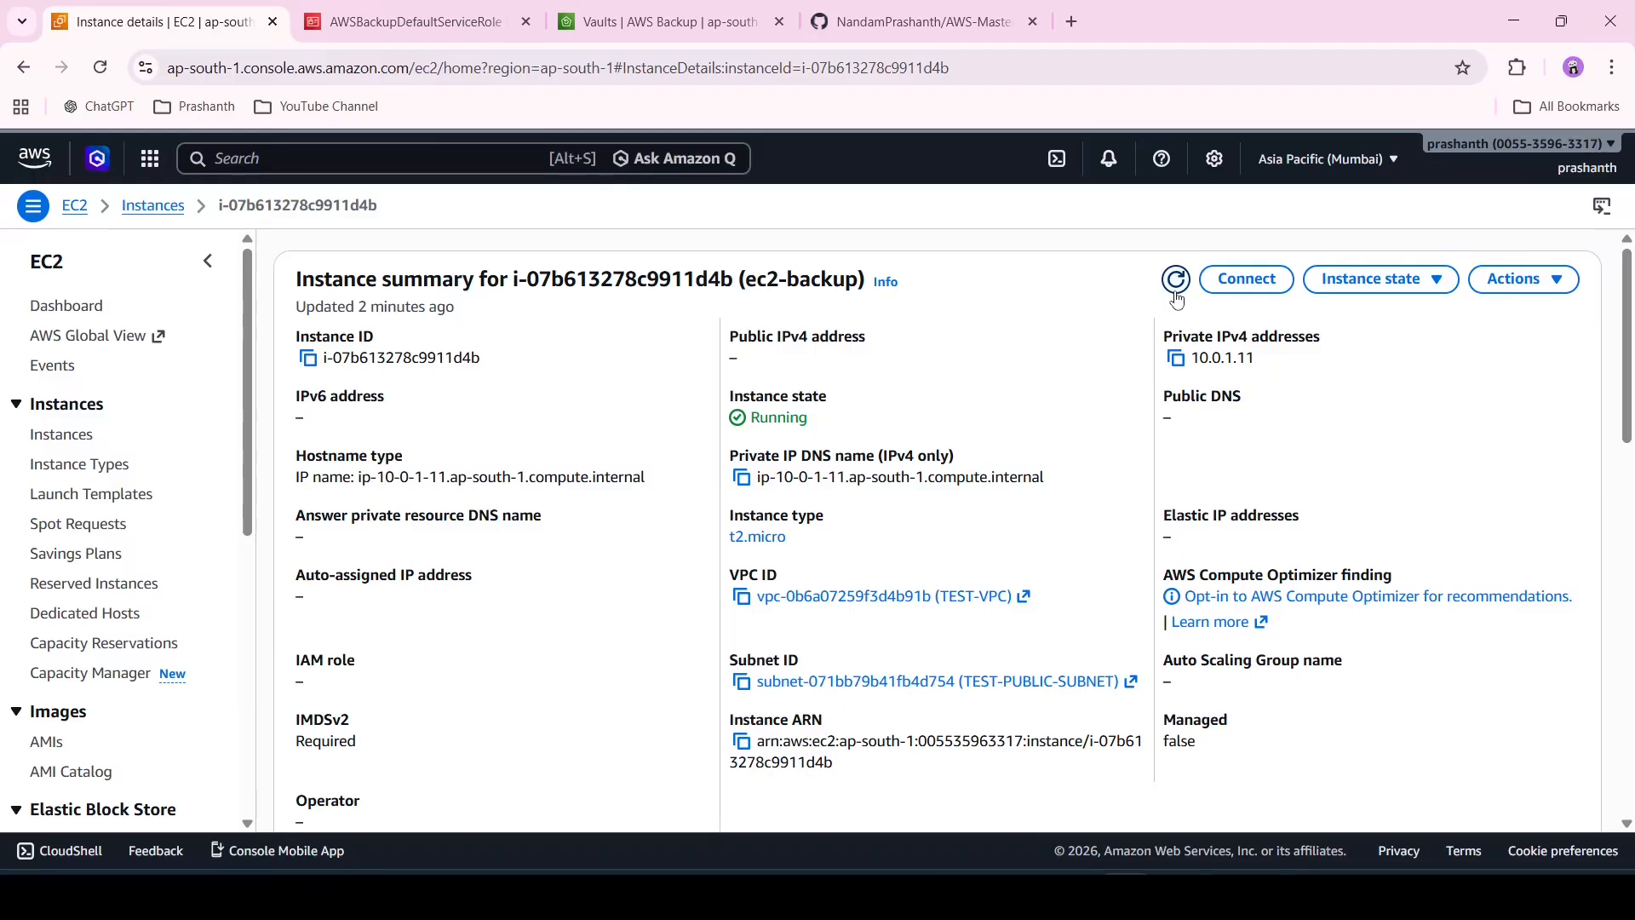
left_click(1424, 284)
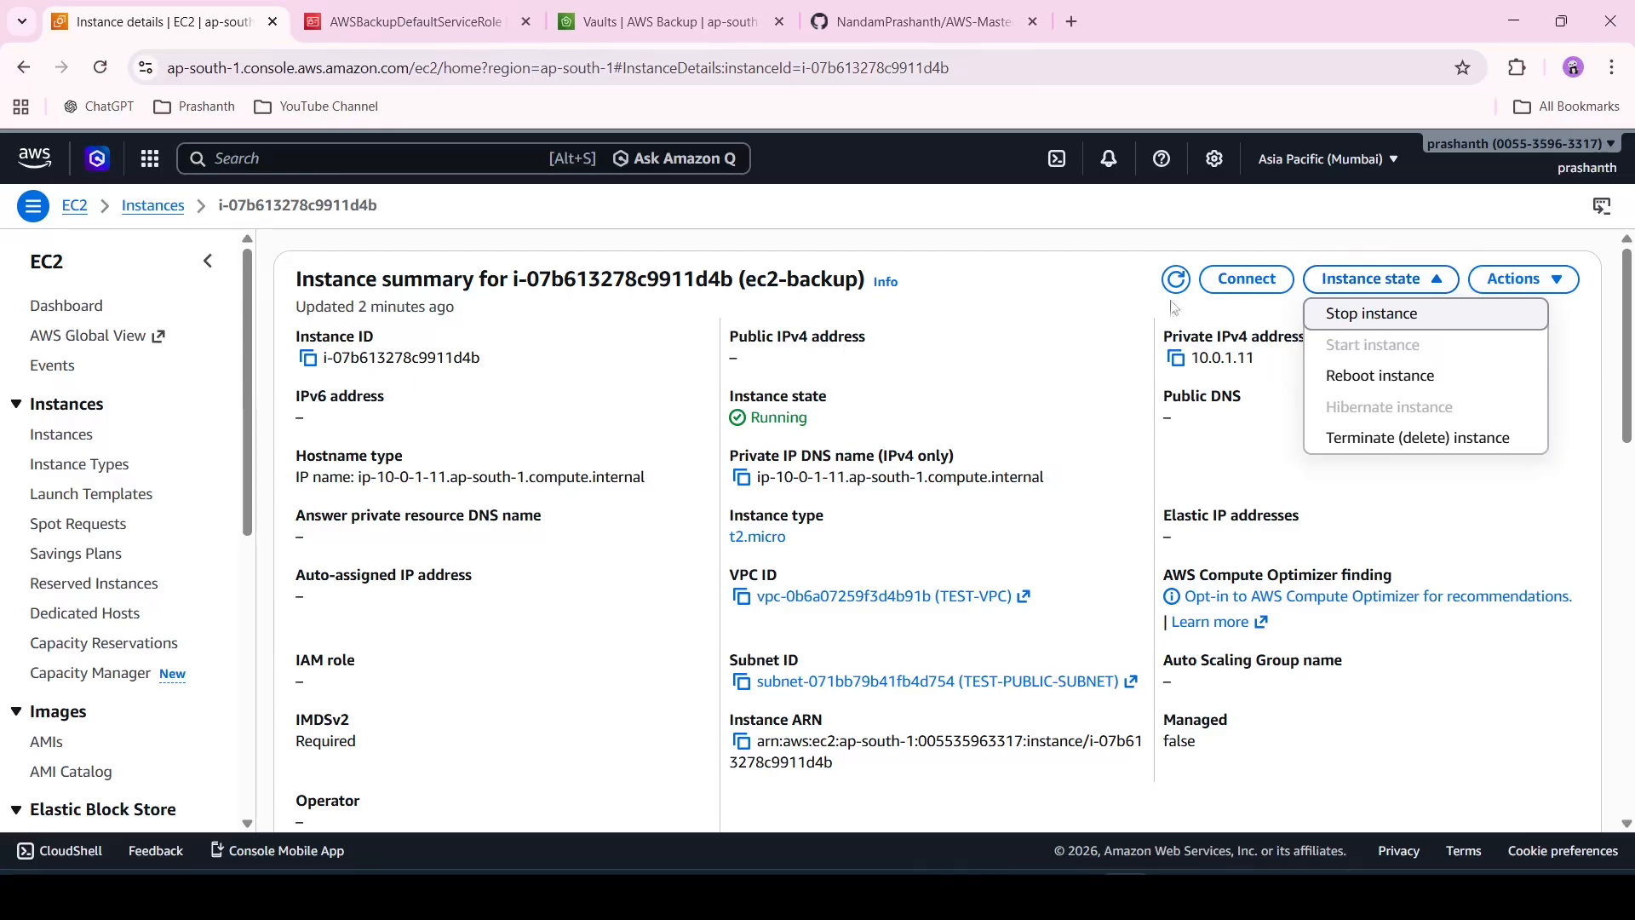
scroll(119, 545, "down", 3)
scroll(120, 546, "up", 3)
- Follow the instance's TEST-VPC link to the VPC console and open the details of TEST-PUBLIC-SUBNET
left_click(816, 597)
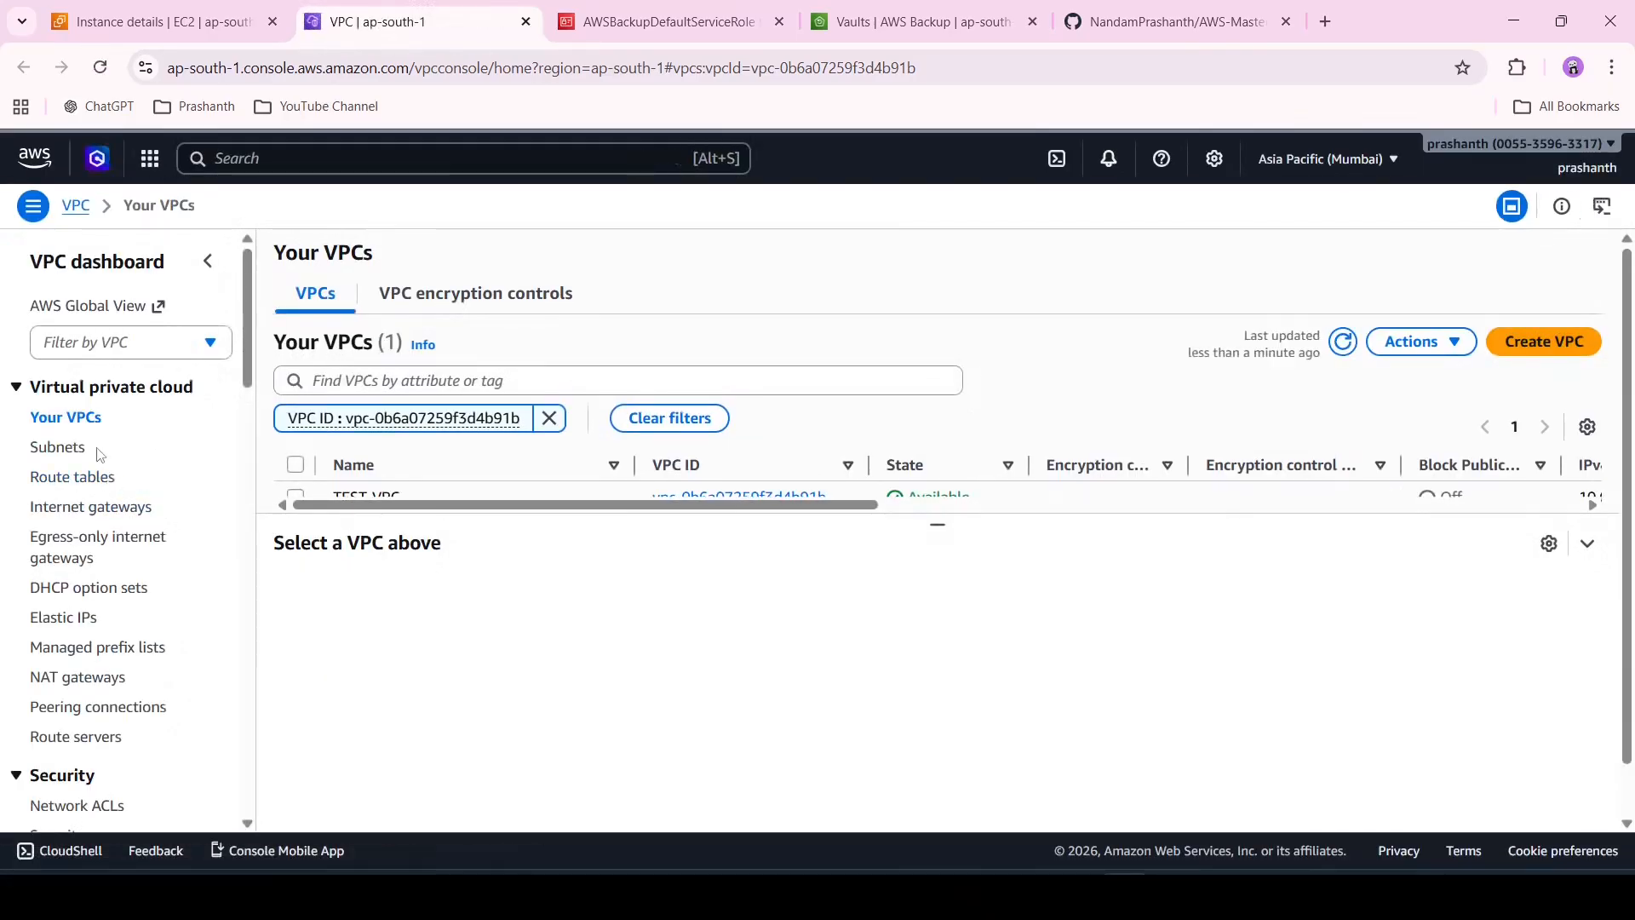
left_click(75, 451)
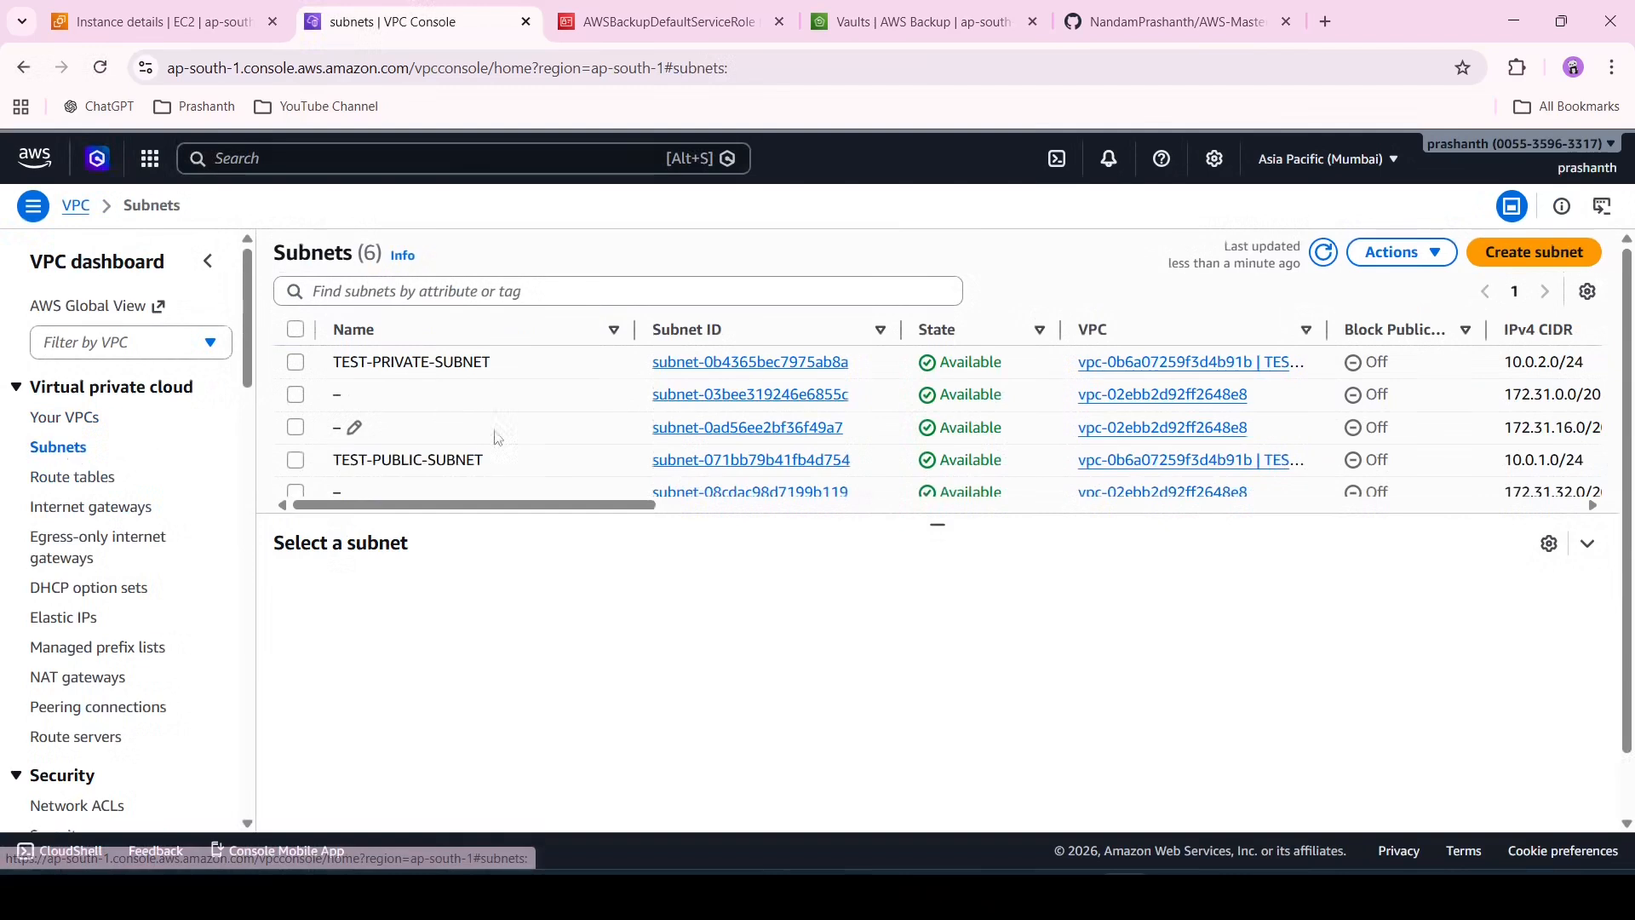
left_click(750, 461)
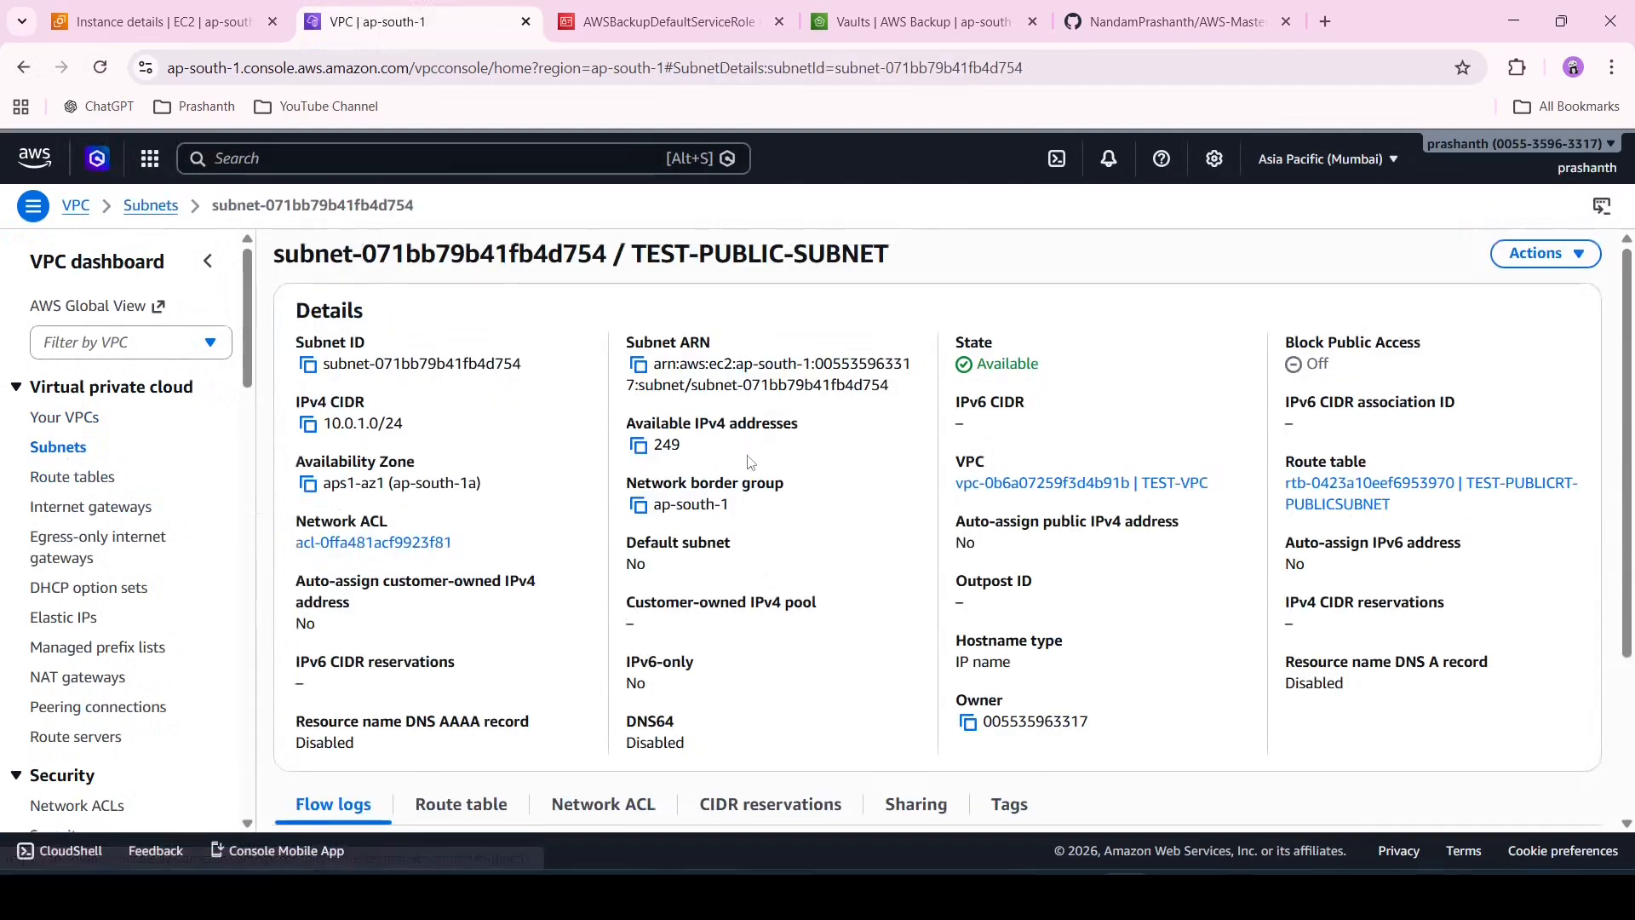
- Open the subnet settings of TEST-PUBLIC-SUBNET, check its auto-assign public IPv4 option and return to the VPC dashboard
left_click(1567, 254)
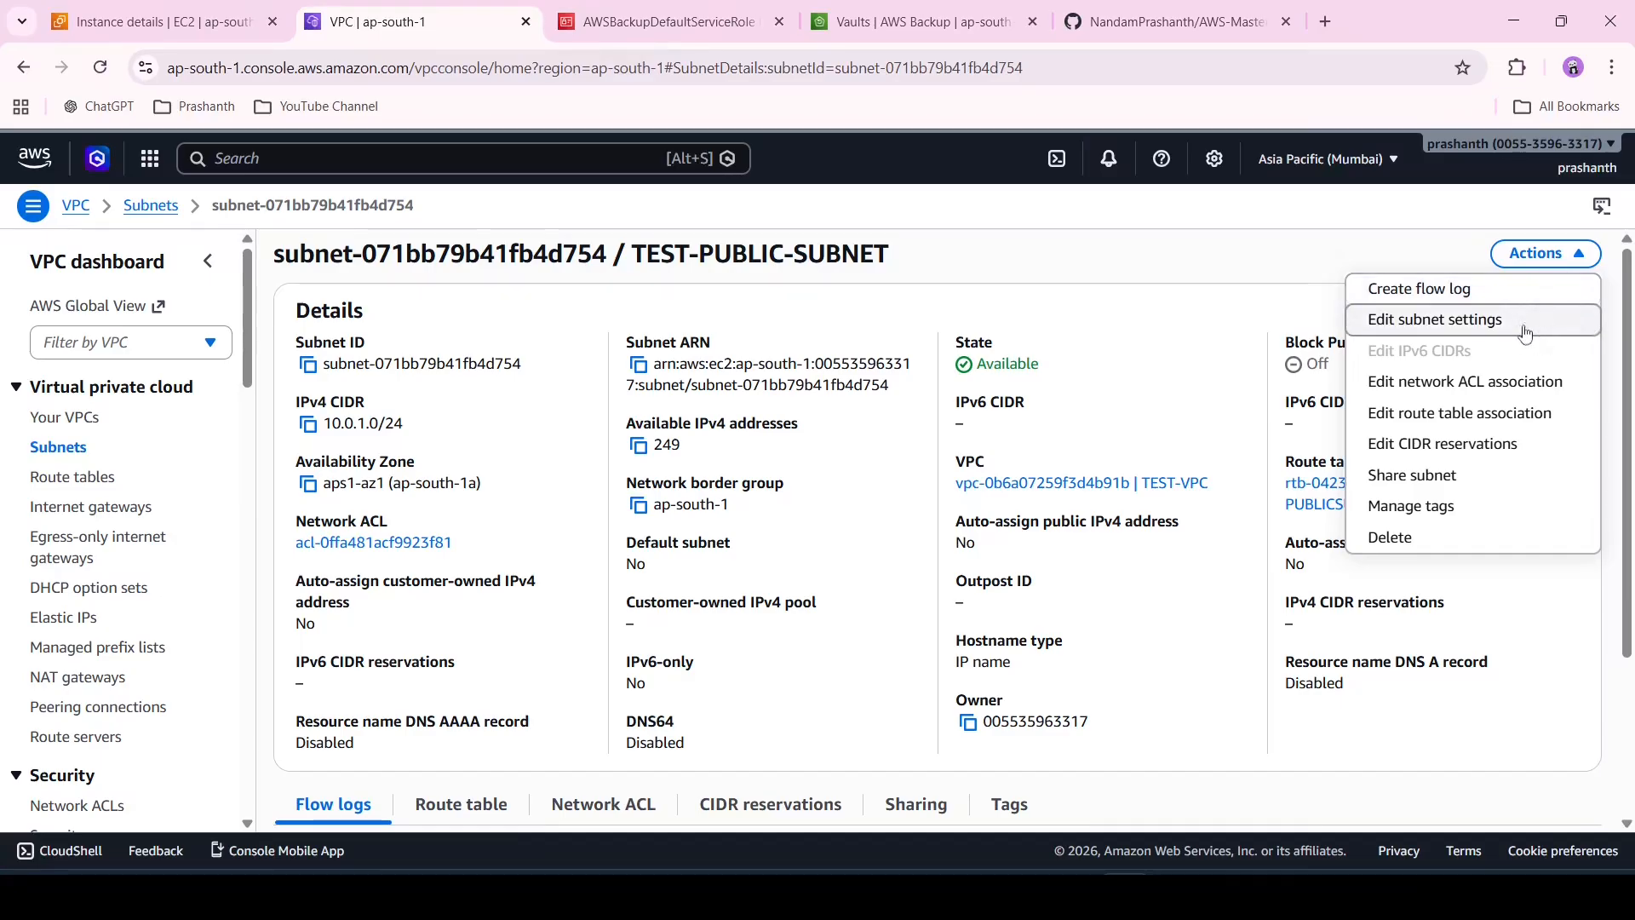
left_click(1525, 332)
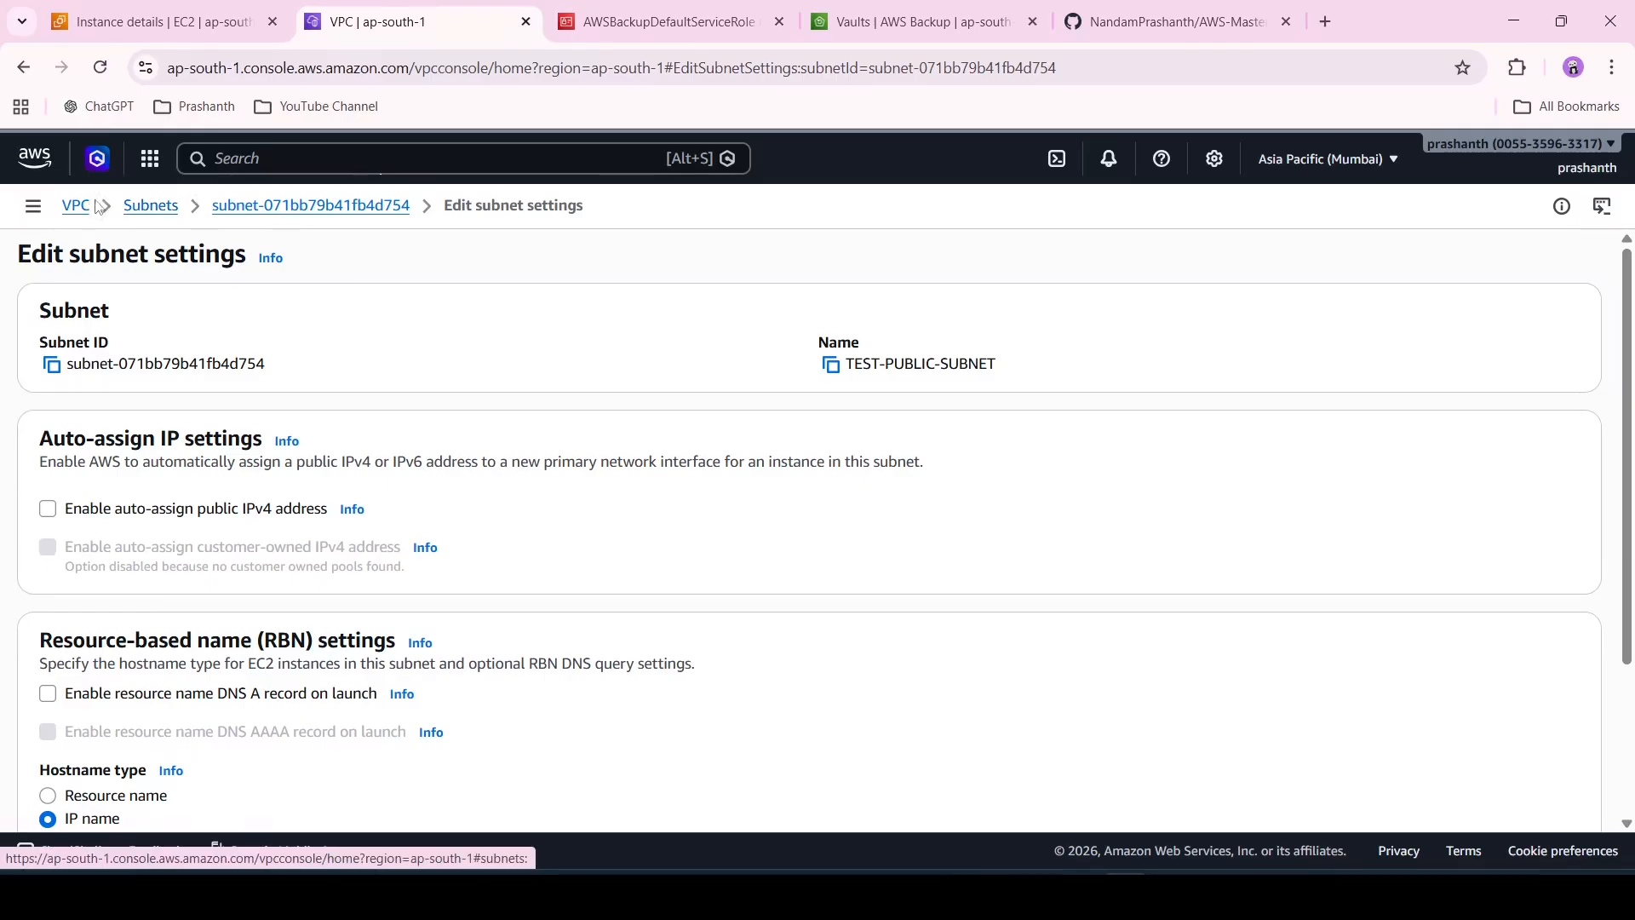
left_click(72, 223)
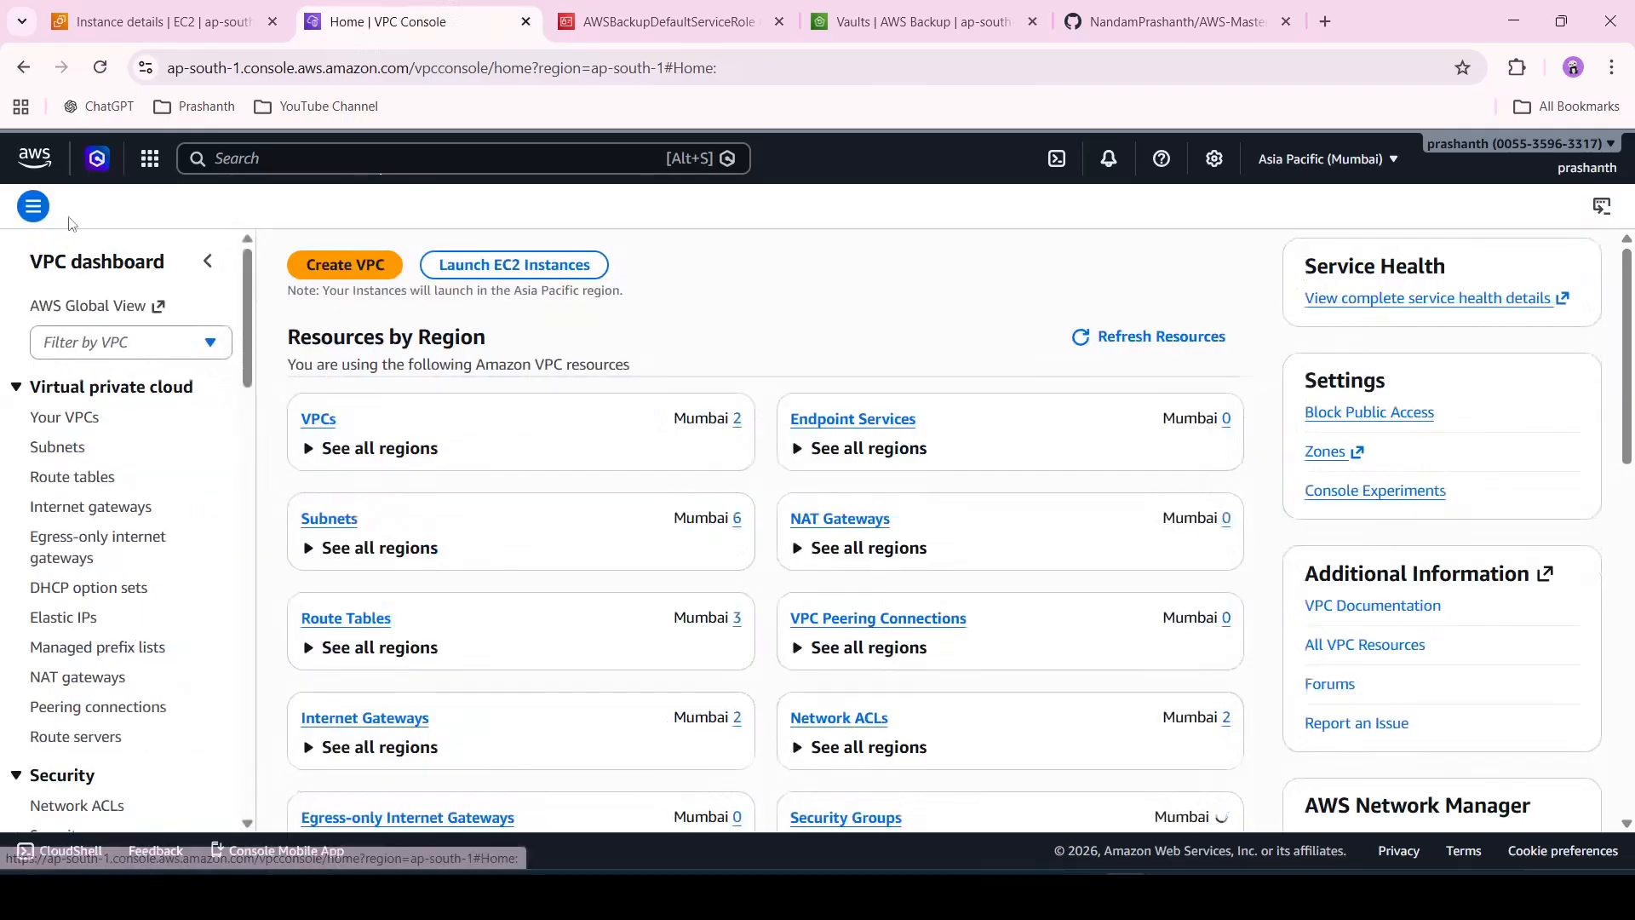
- Find Elastic IPs through the console search and allocate a new address from Amazon's pool in the ap-south-1 network border group
left_click(493, 164)
type("elastiCache")
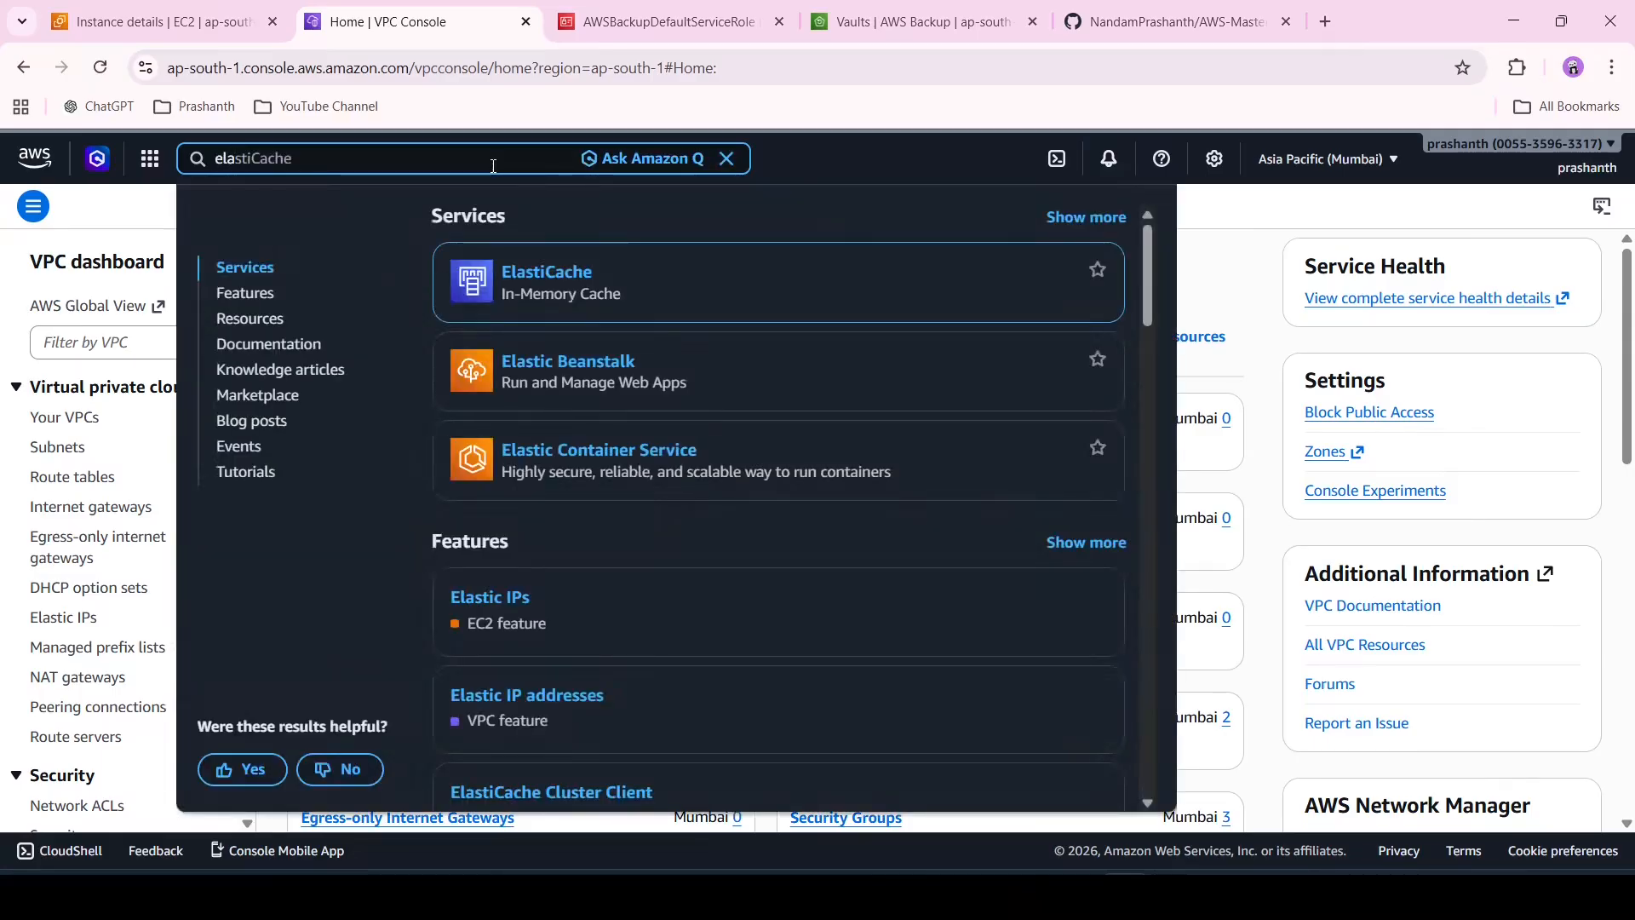
left_click(516, 609)
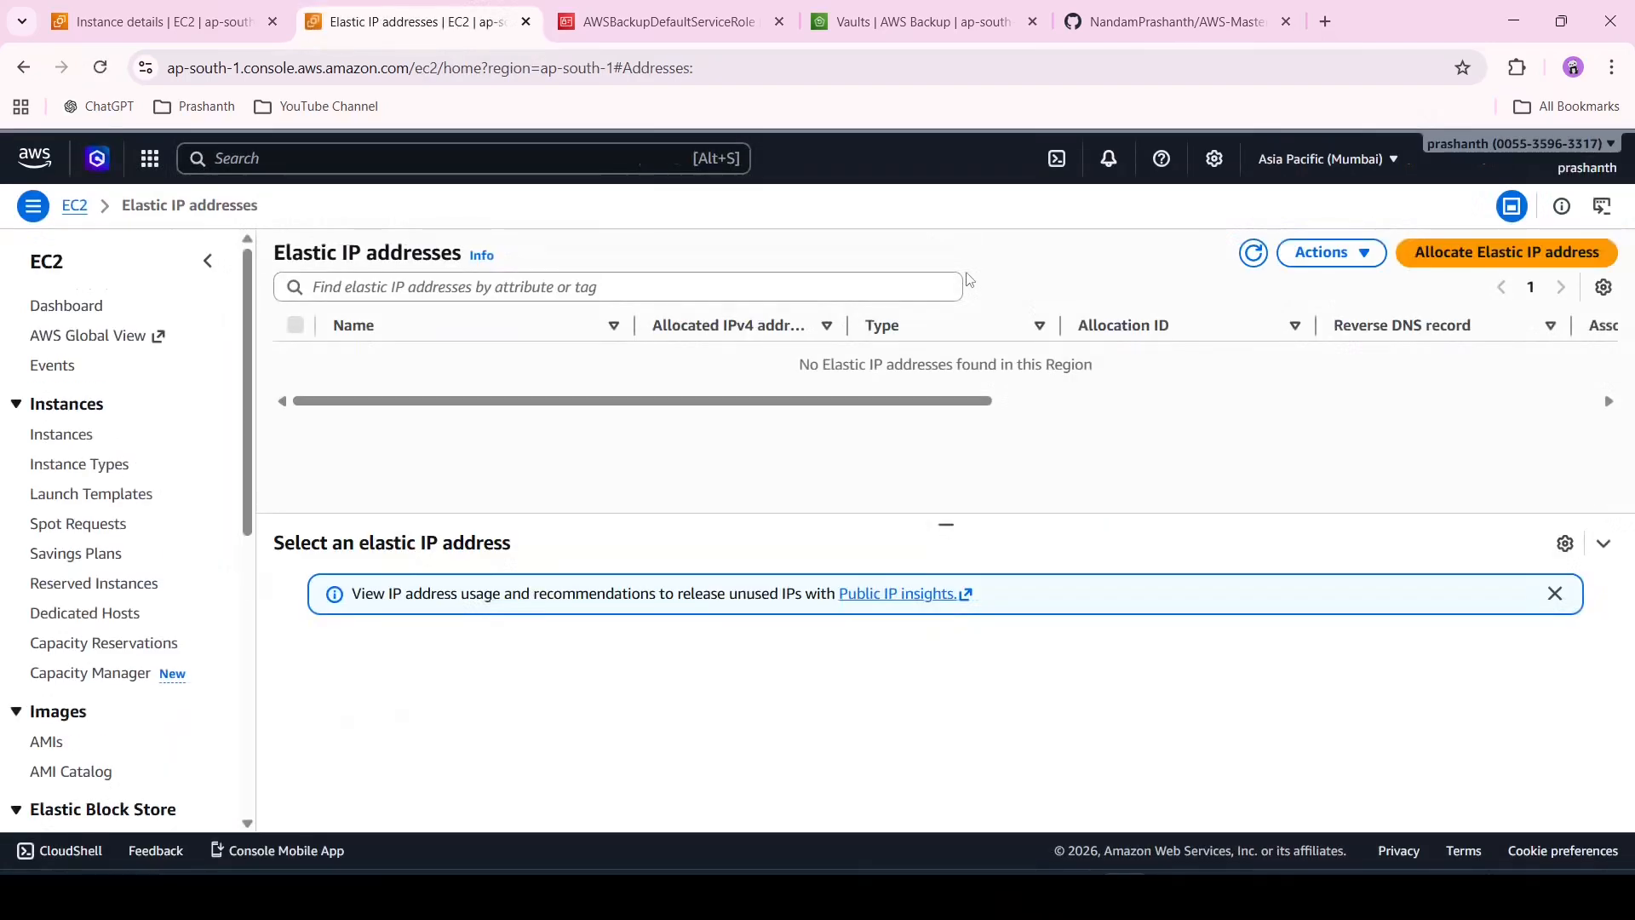
left_click(1509, 257)
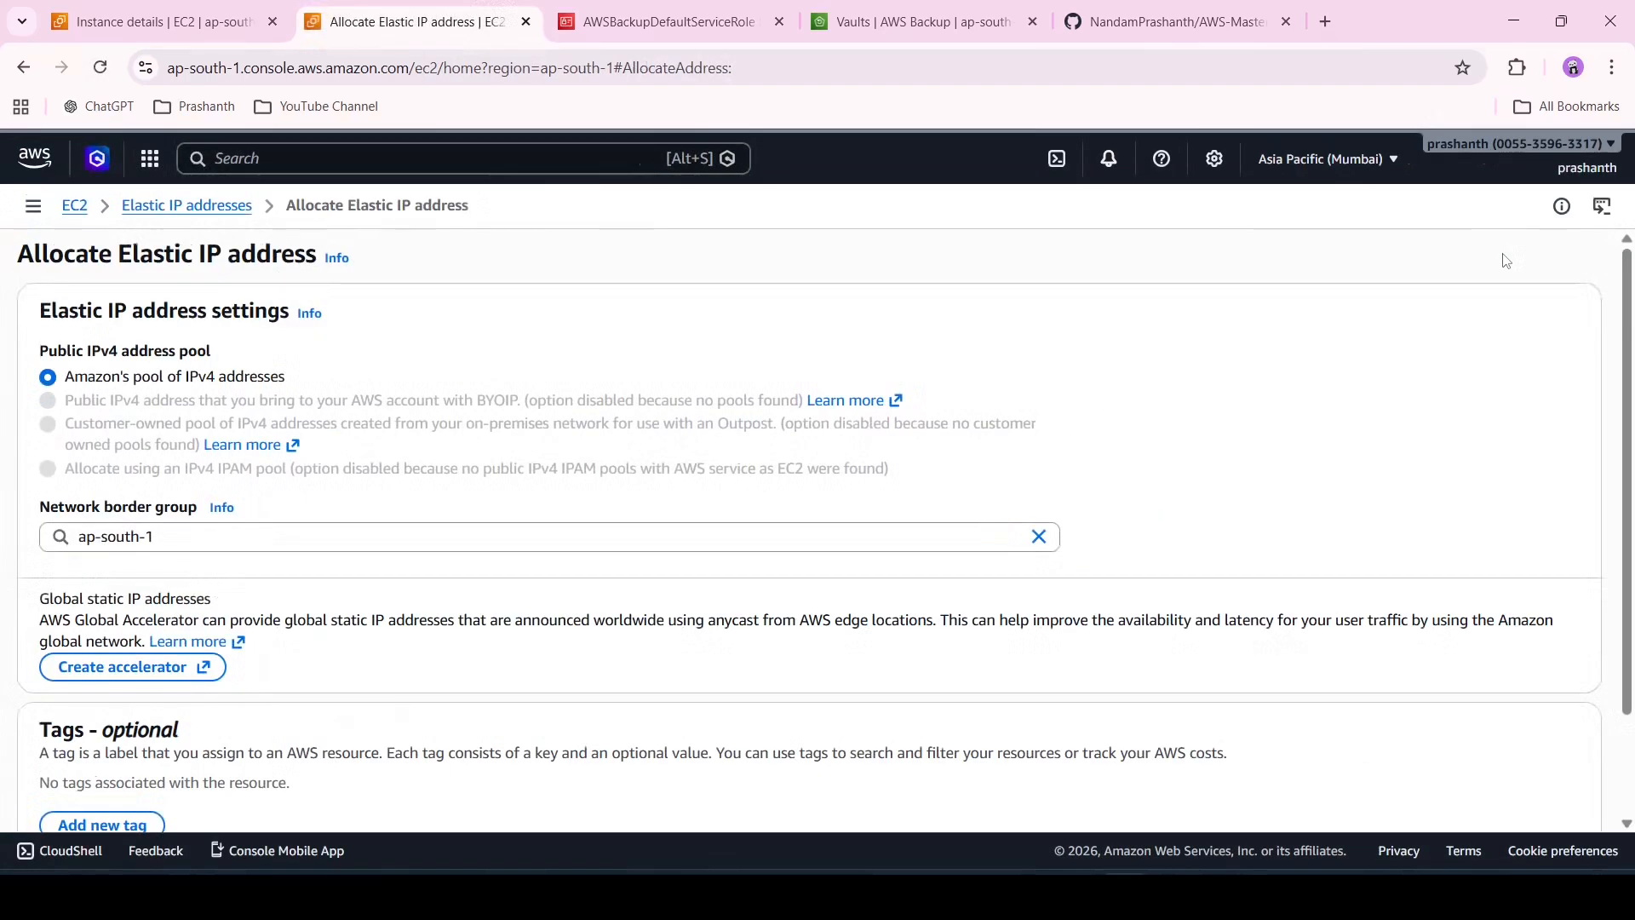
scroll(435, 603, "down", 2)
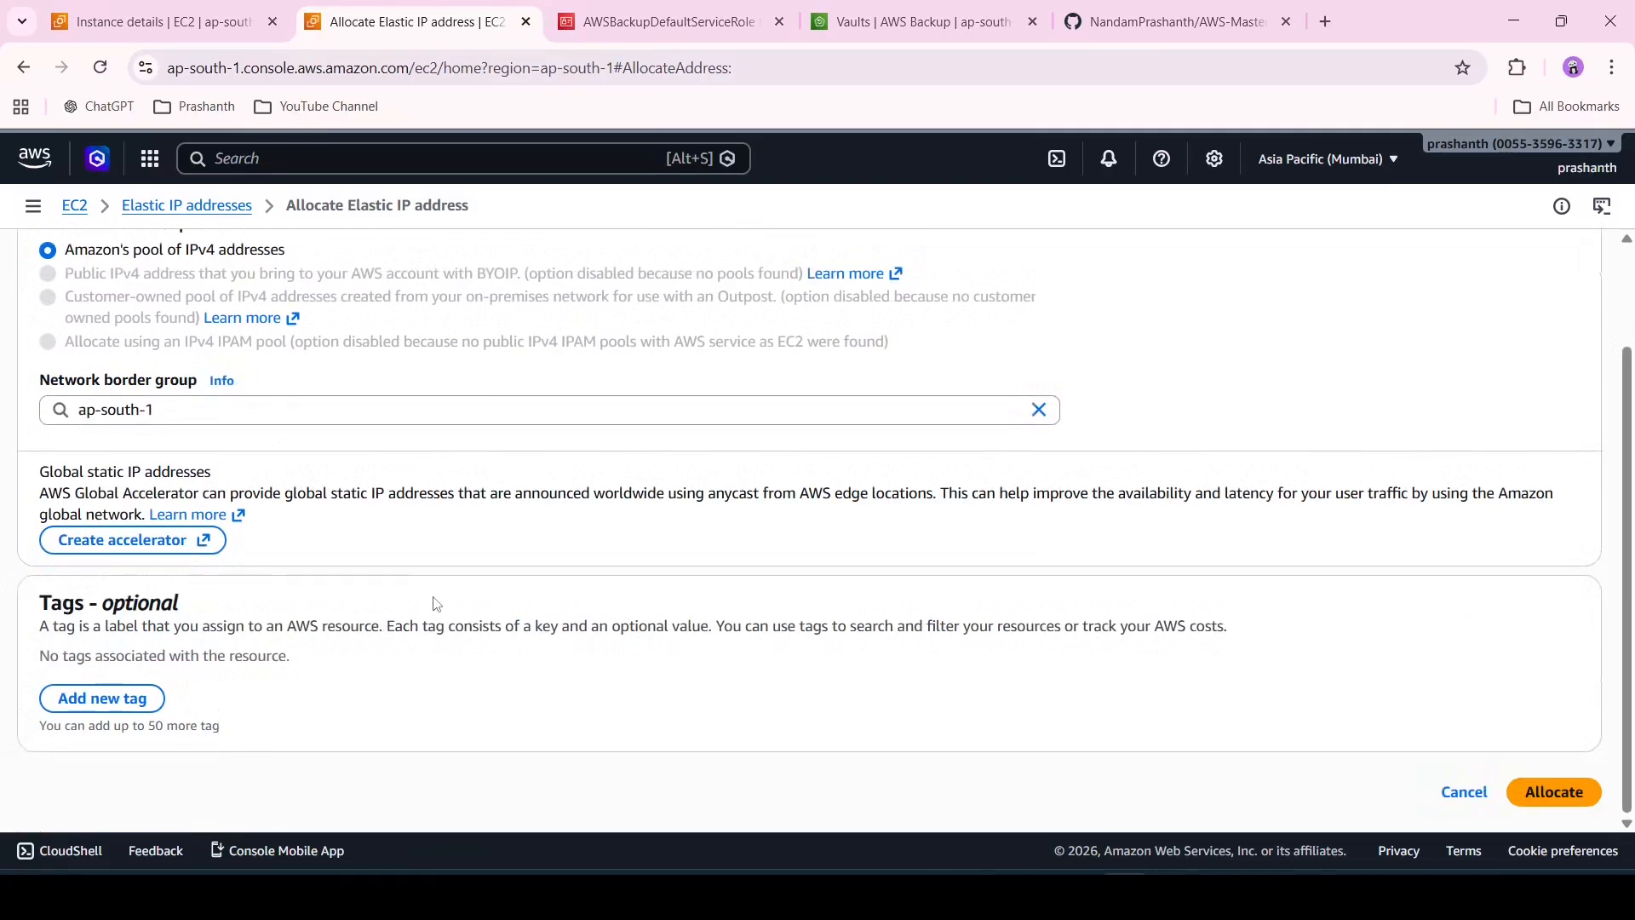
left_click(1529, 804)
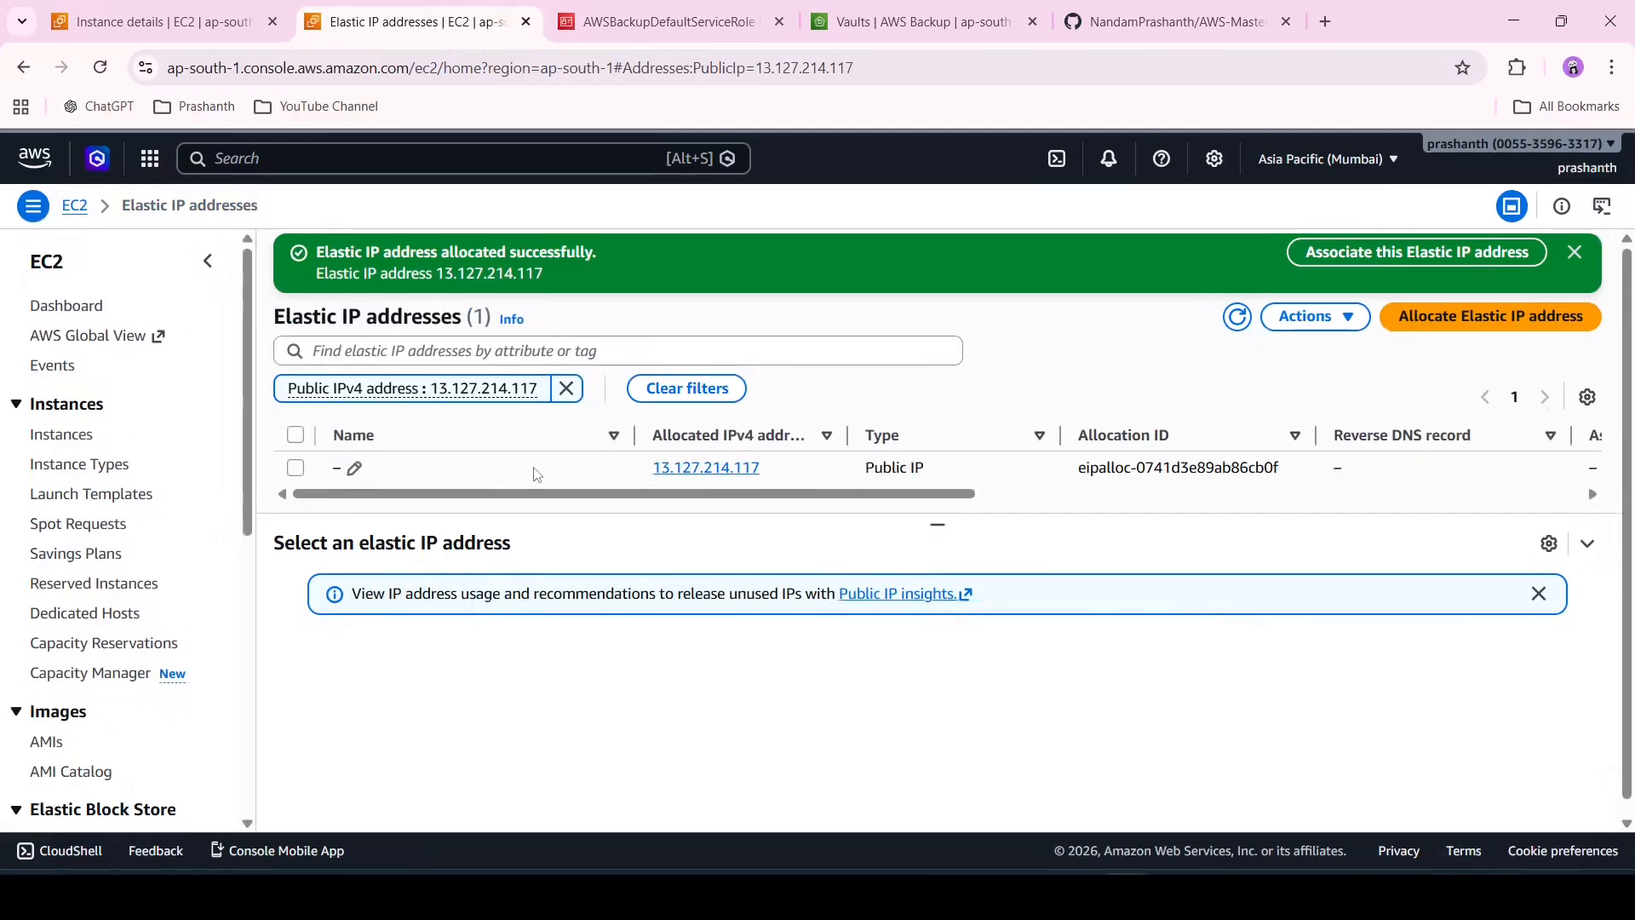
- Name the new Elastic IP address "for backup ec2" and return to the full list of Elastic IP addresses
left_click(356, 469)
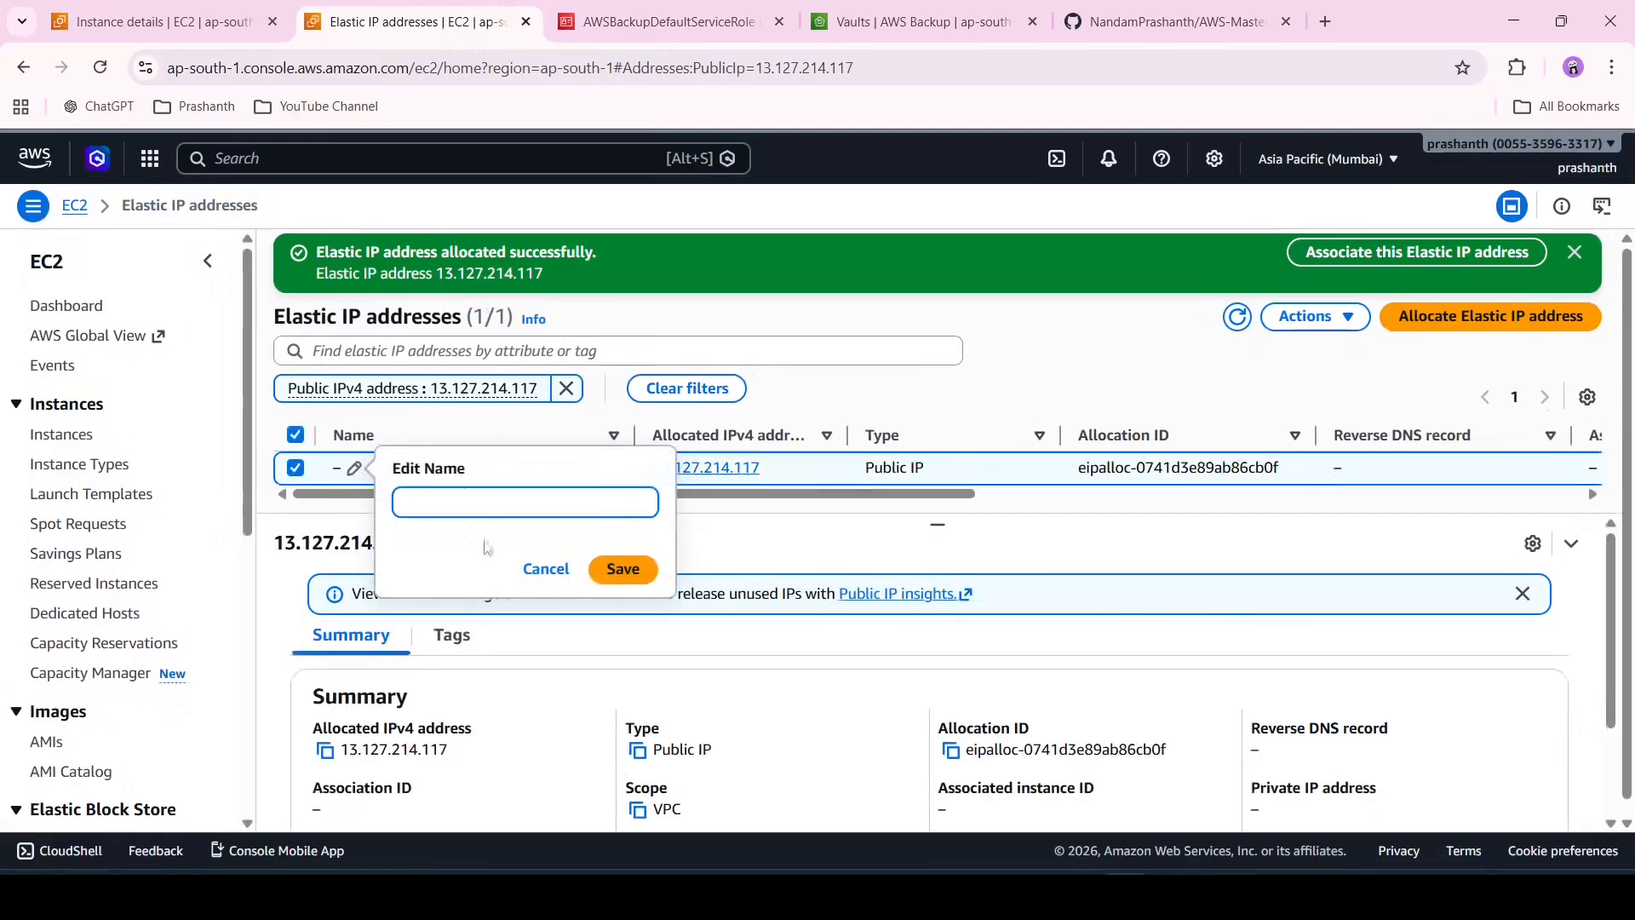
type("for backup ec2")
left_click(623, 569)
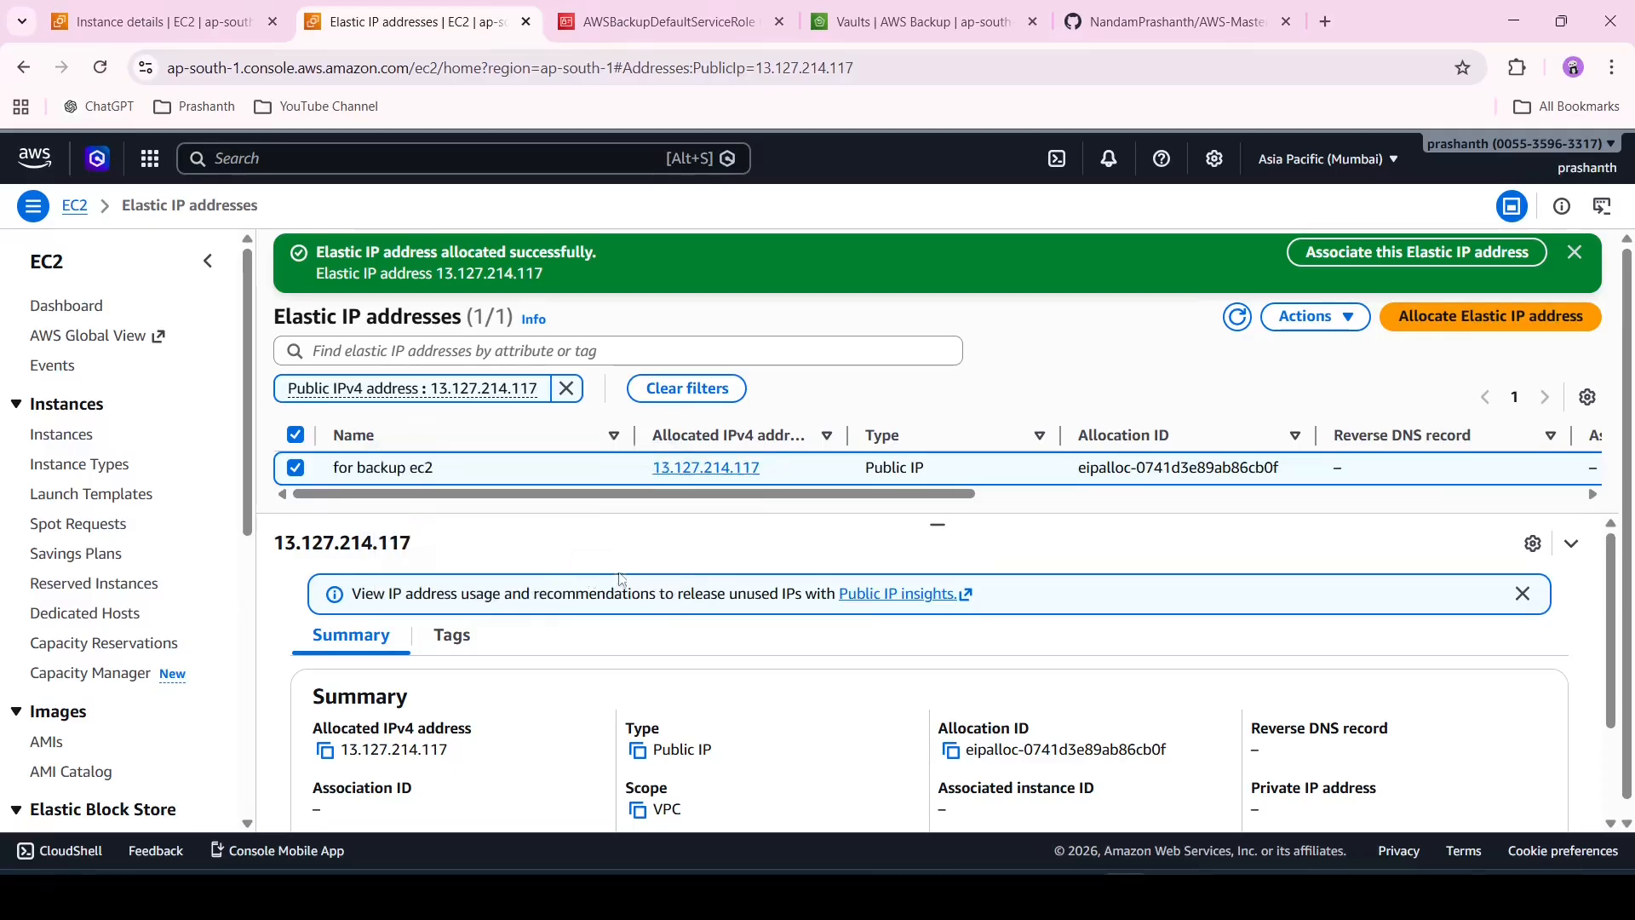
left_click(1479, 316)
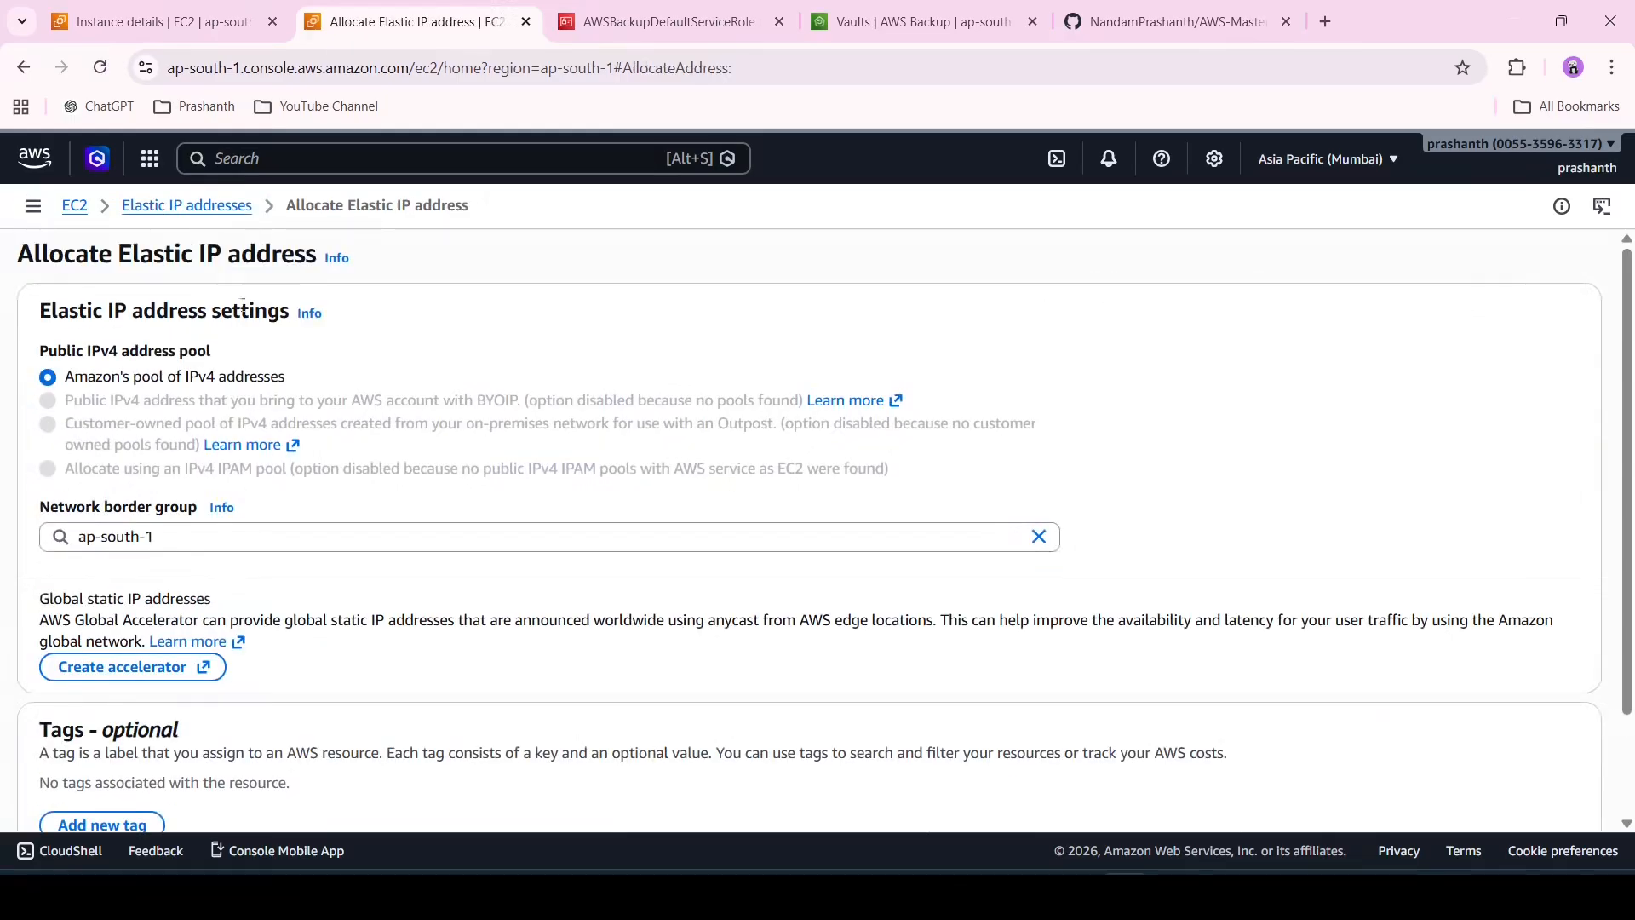
left_click(223, 207)
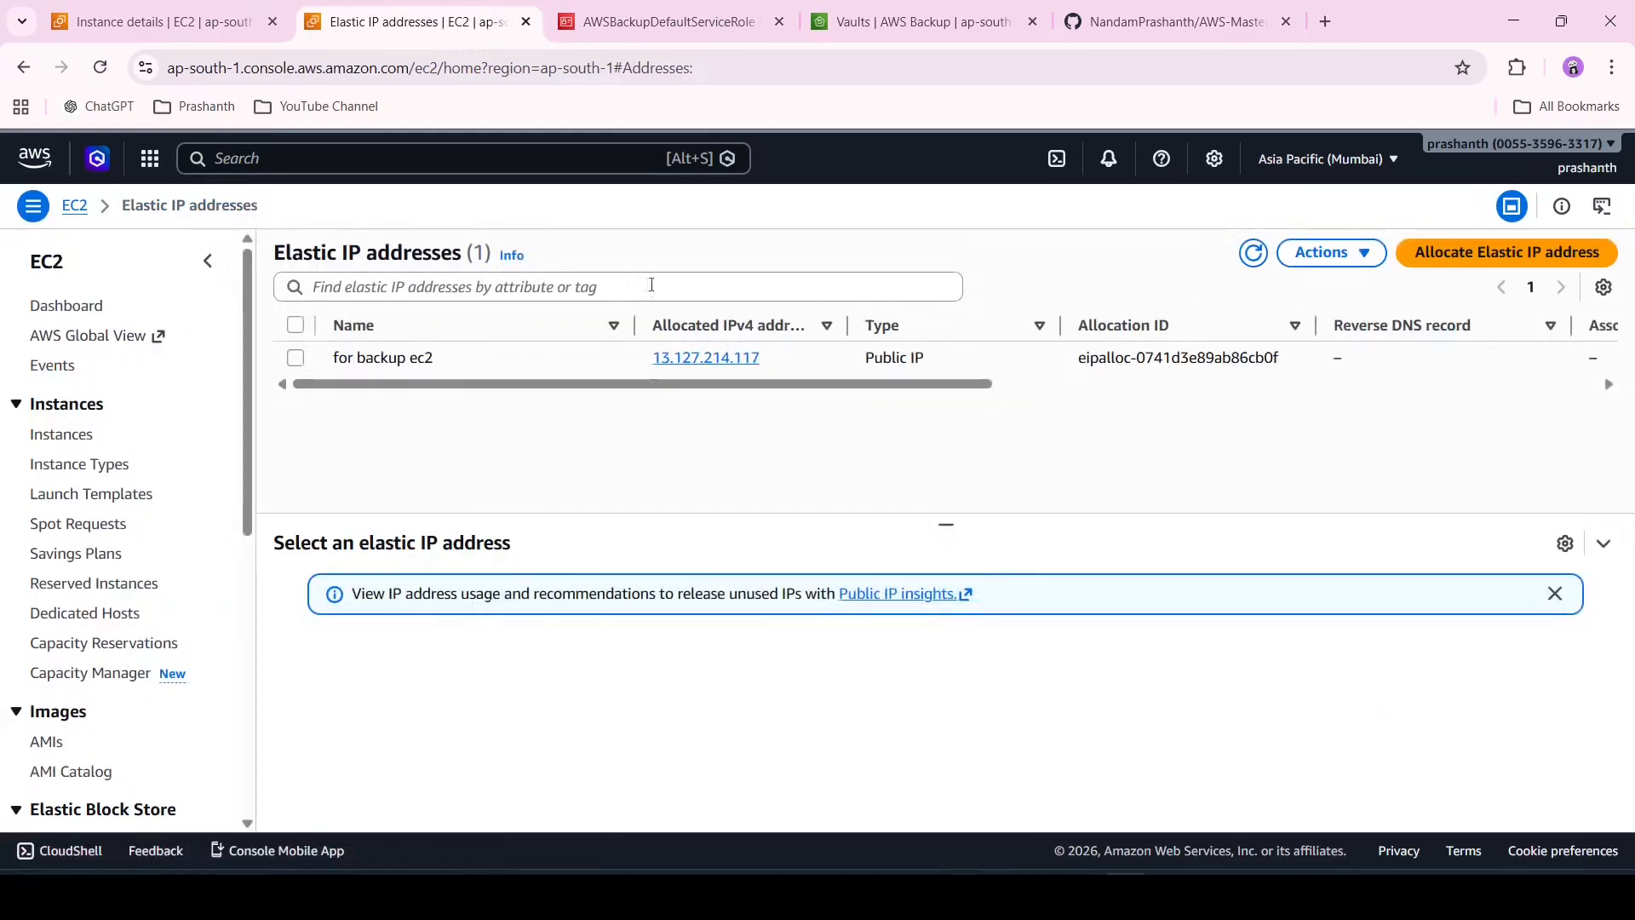
- Begin associating the "for backup ec2" Elastic IP and choose instance i-07b613278c9911d4b, checking the ID against the restored instance's details
left_click(294, 327)
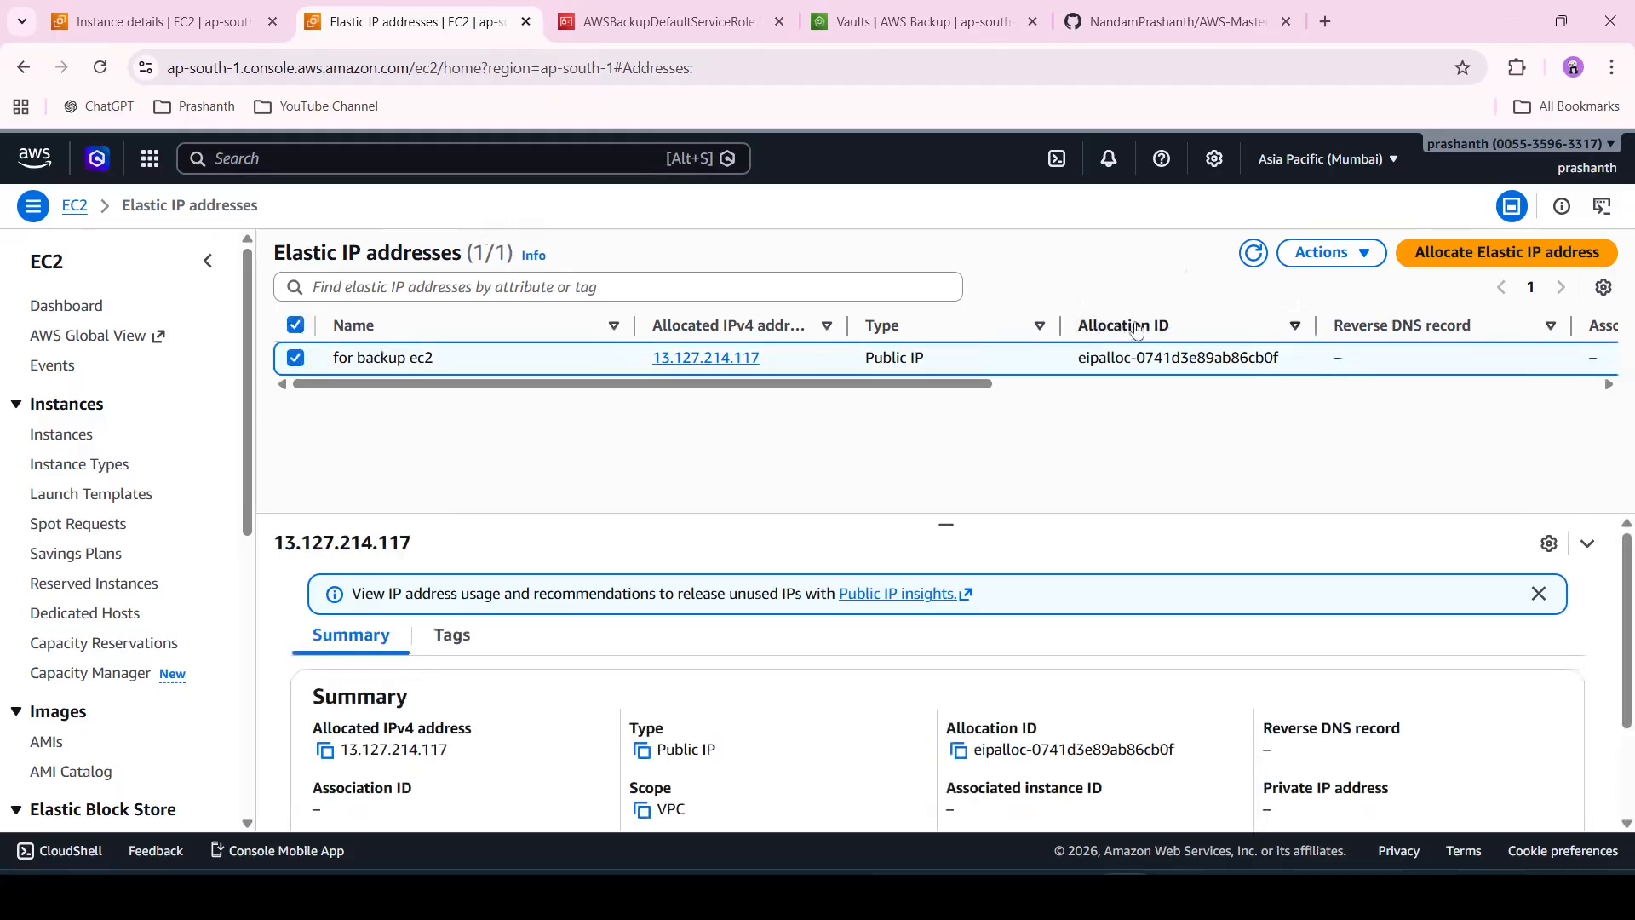
left_click(1329, 252)
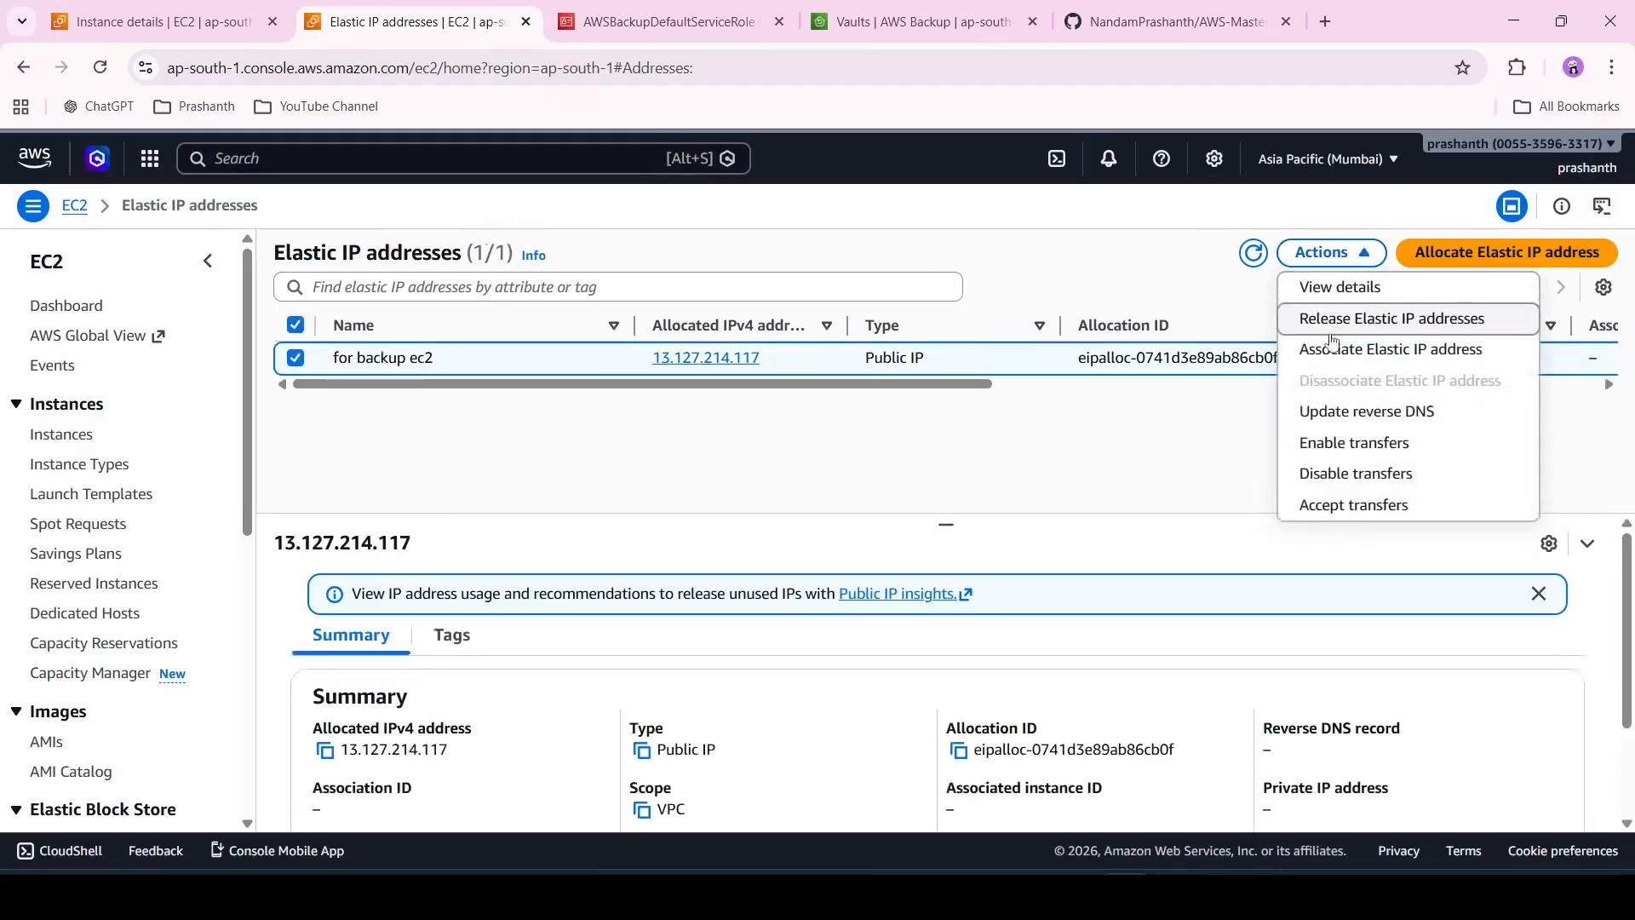
left_click(1351, 358)
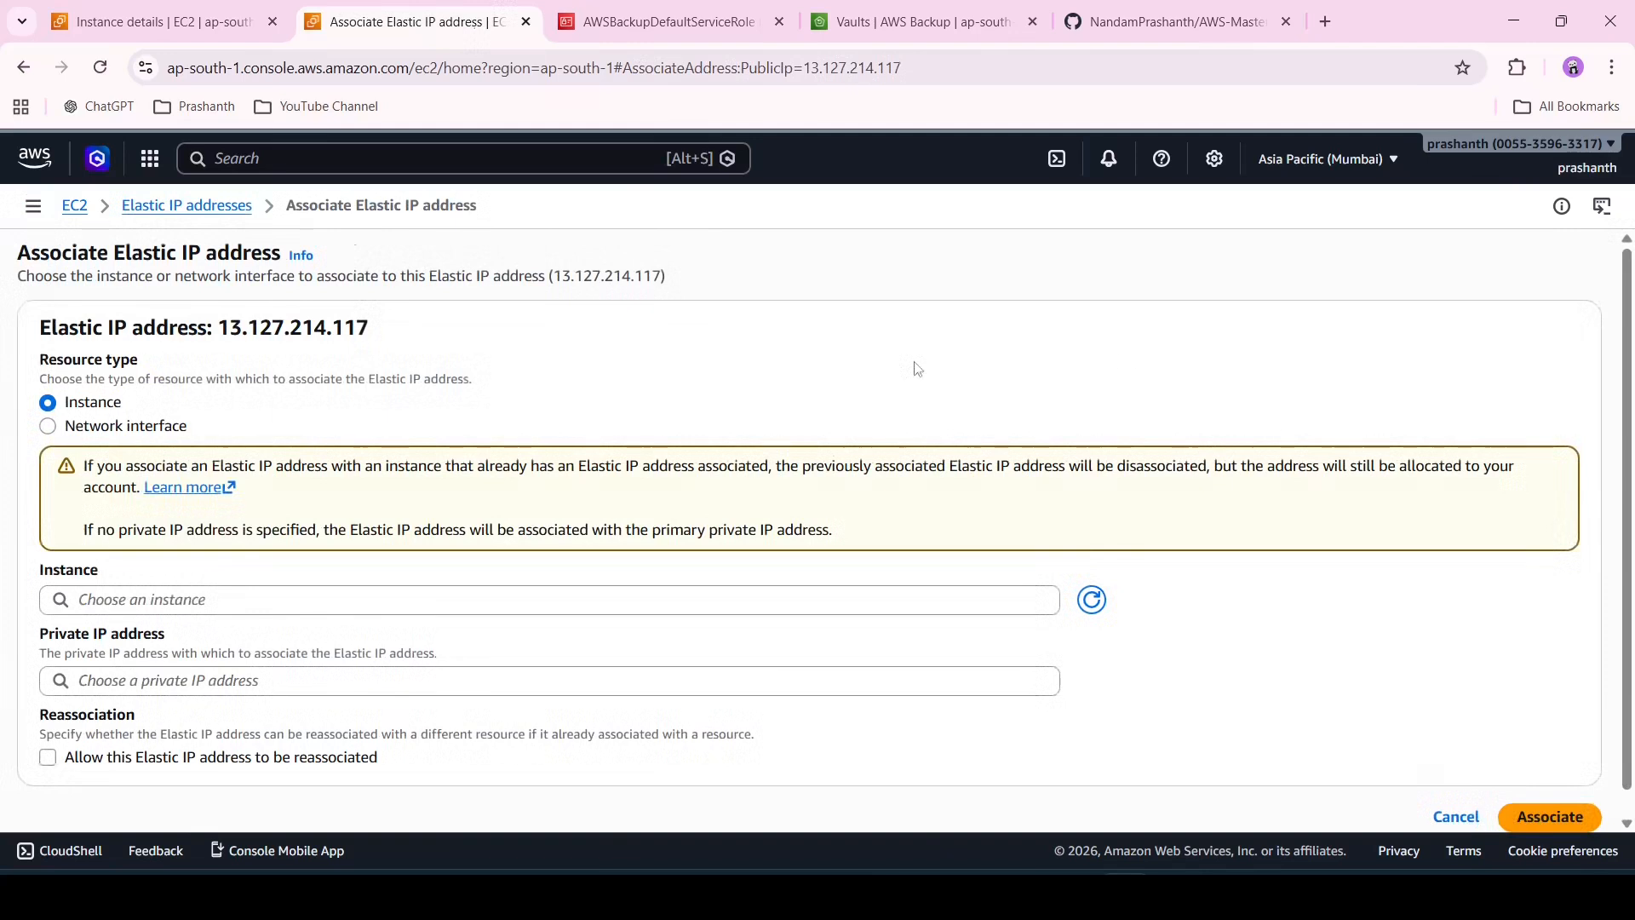
scroll(420, 400, "down", 1)
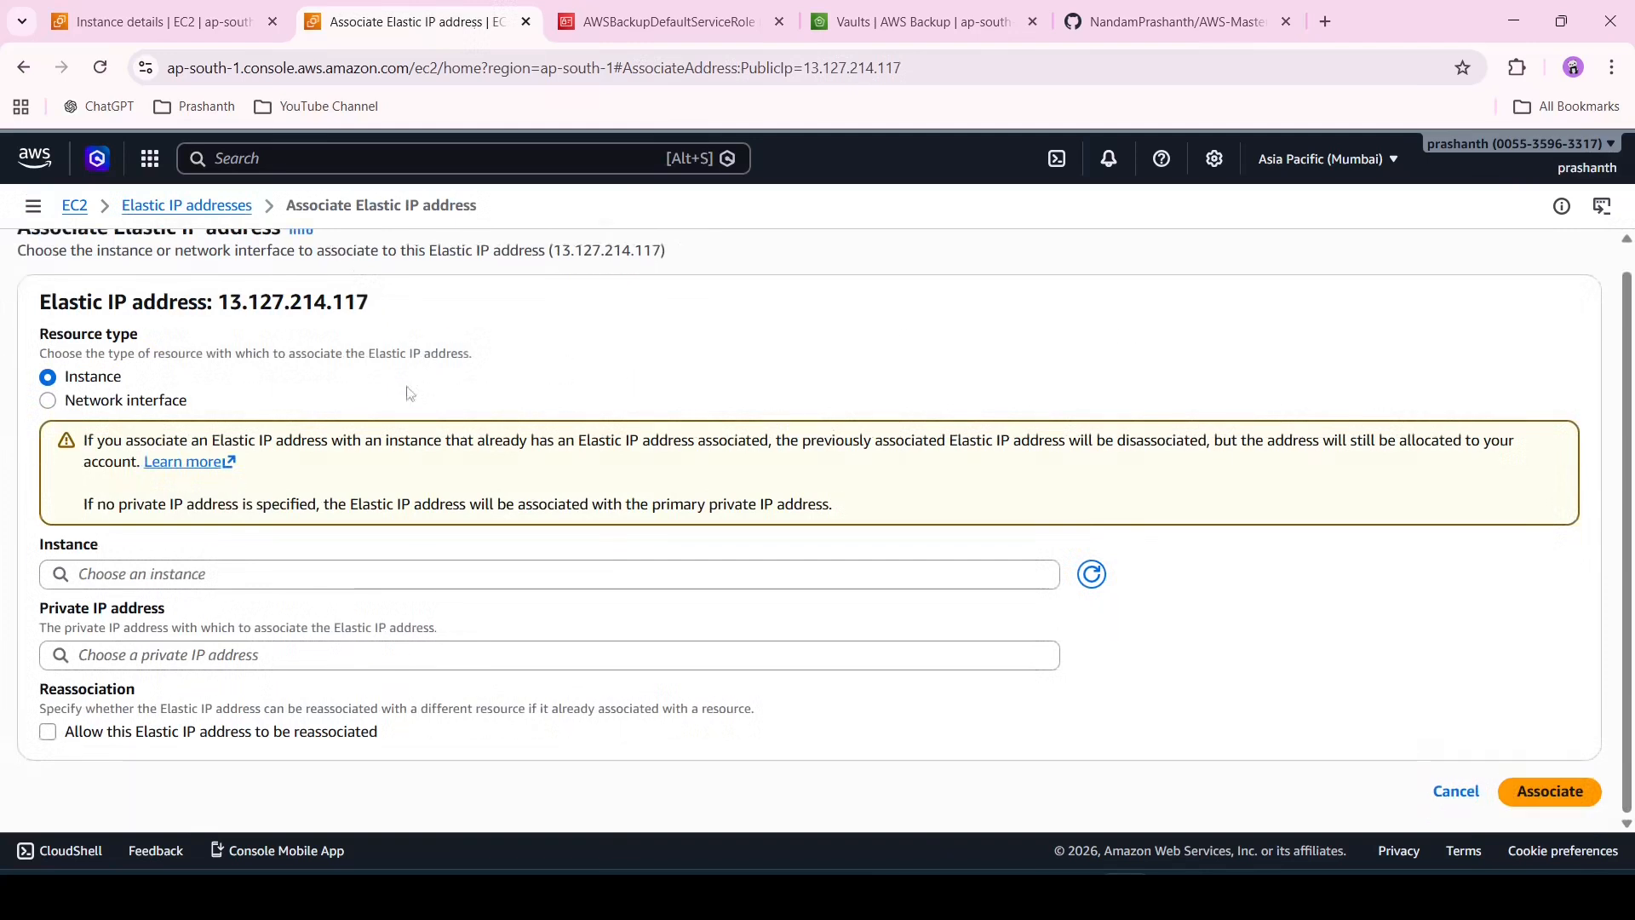
left_click(218, 581)
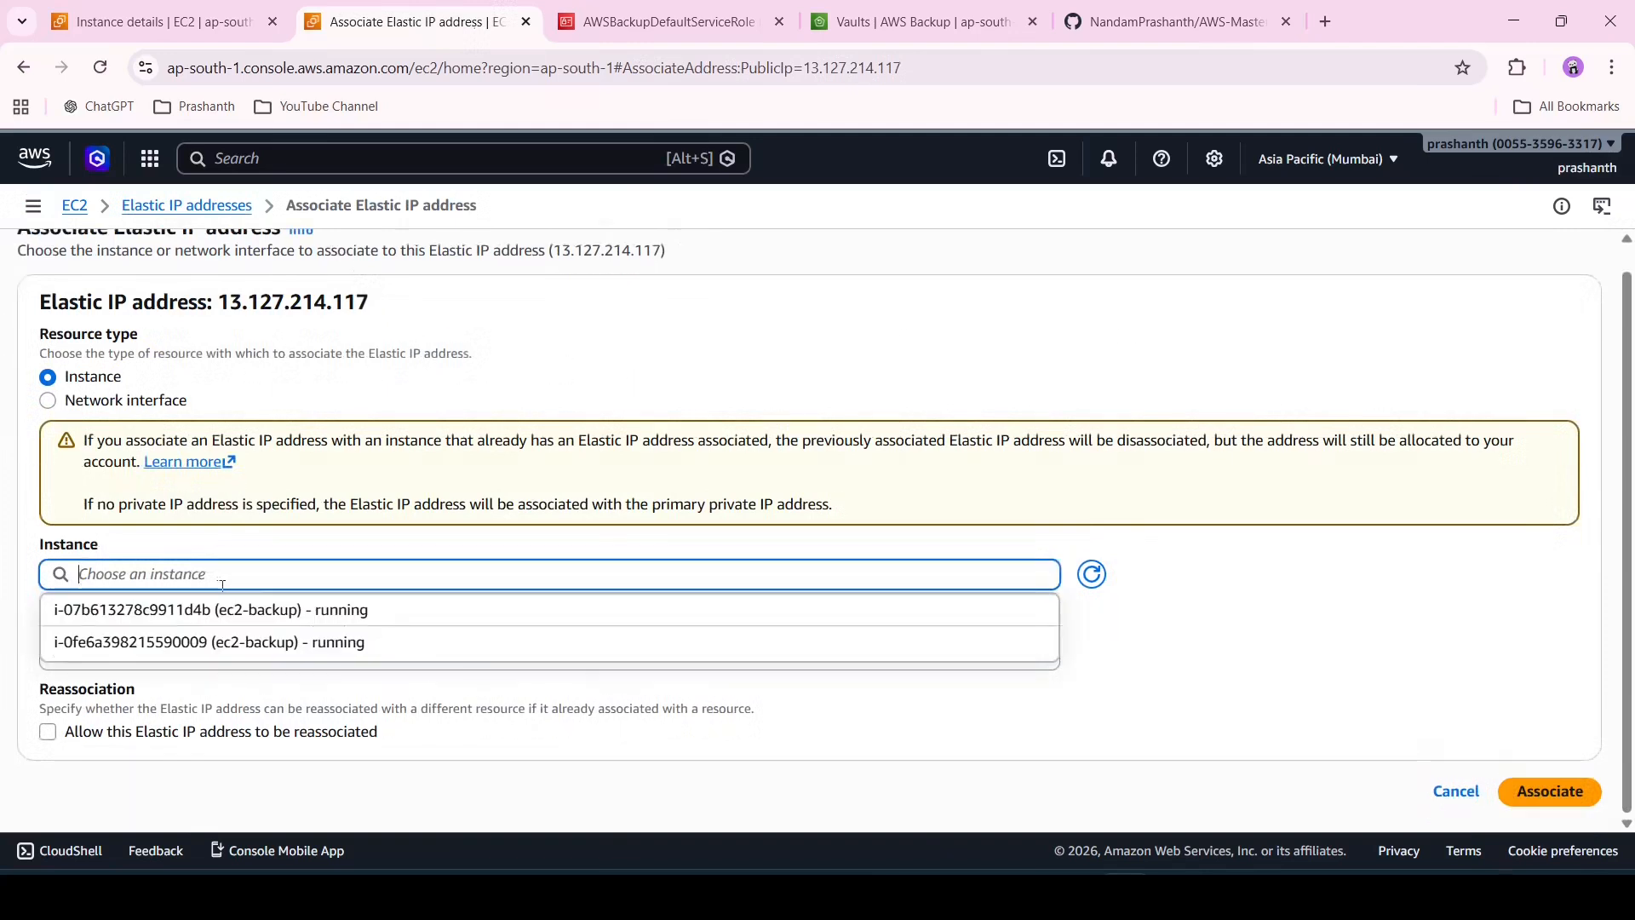
left_click(157, 21)
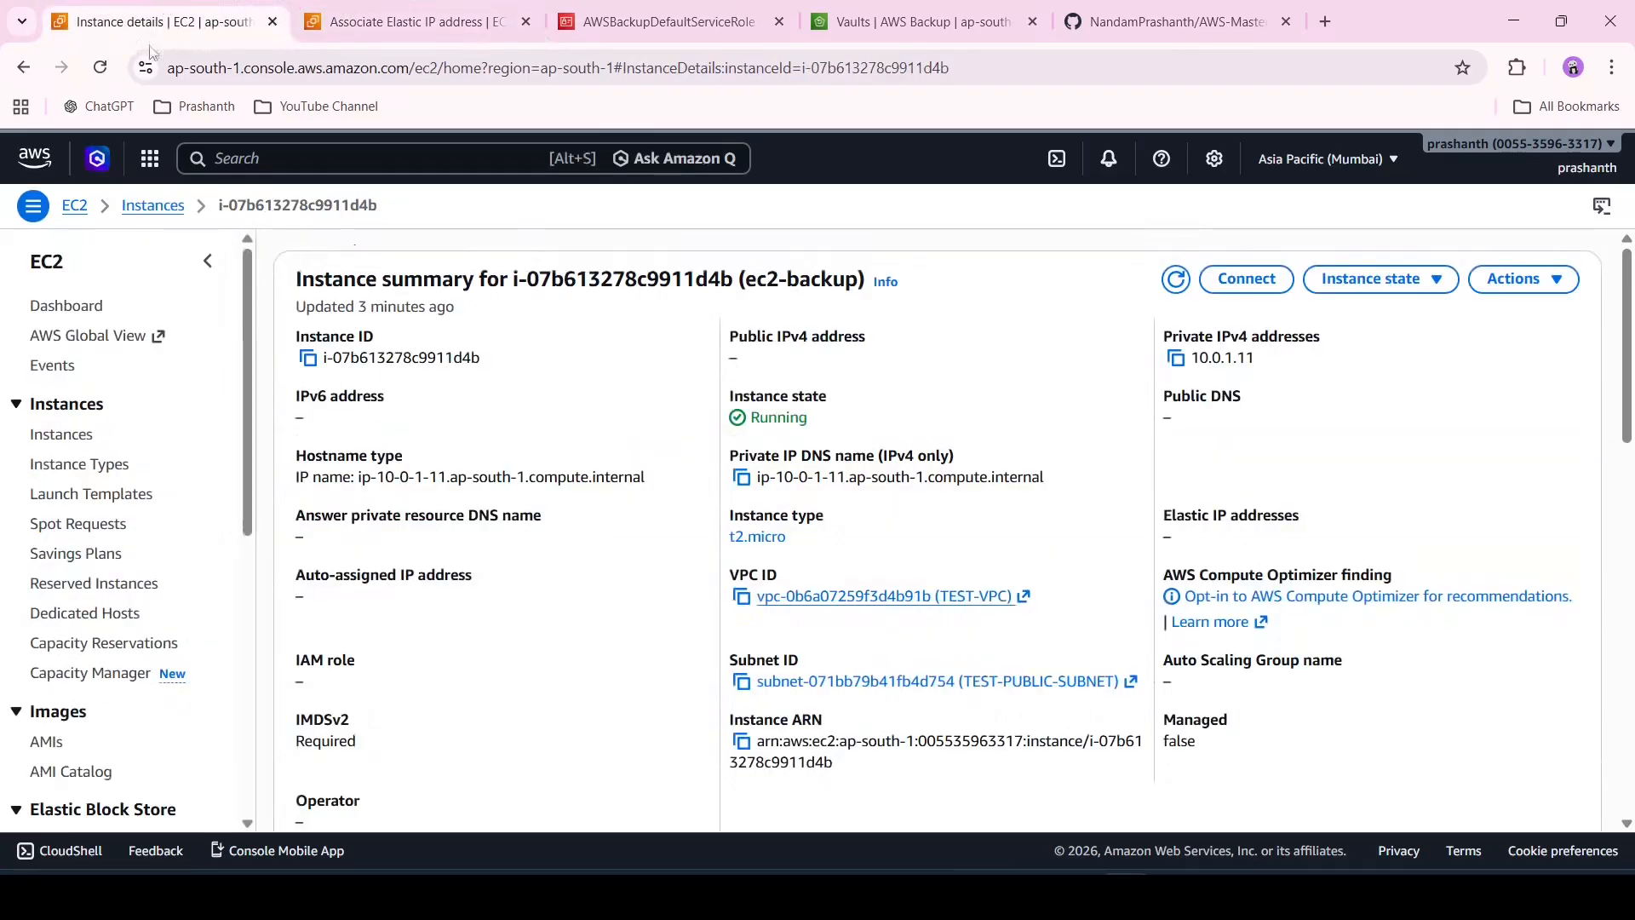
left_click(468, 10)
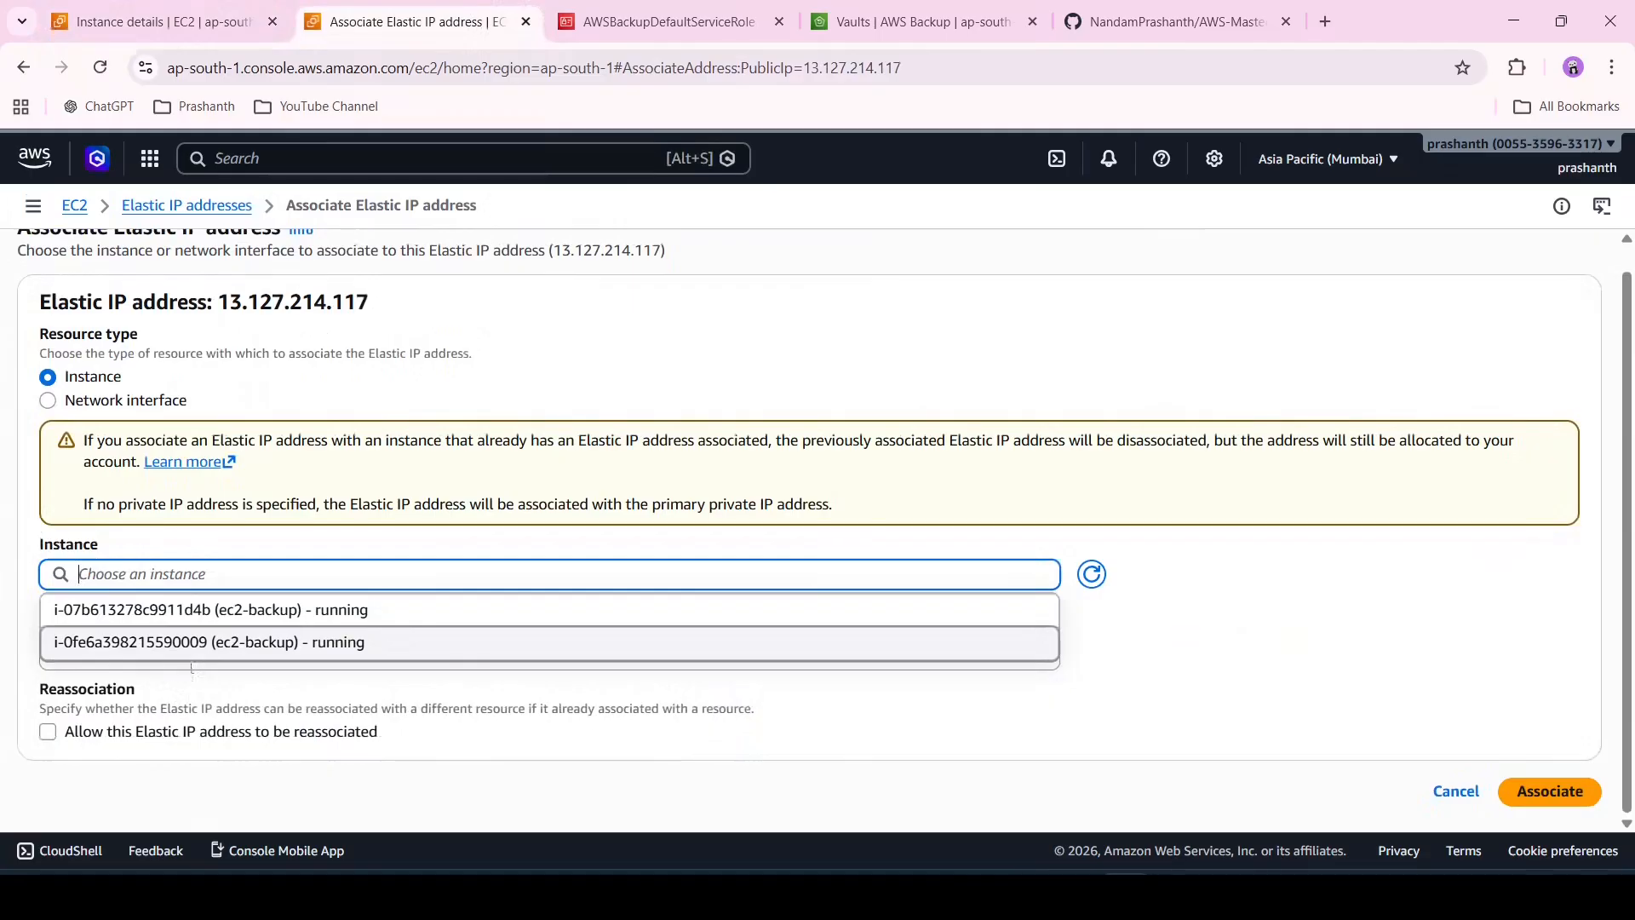
left_click(226, 620)
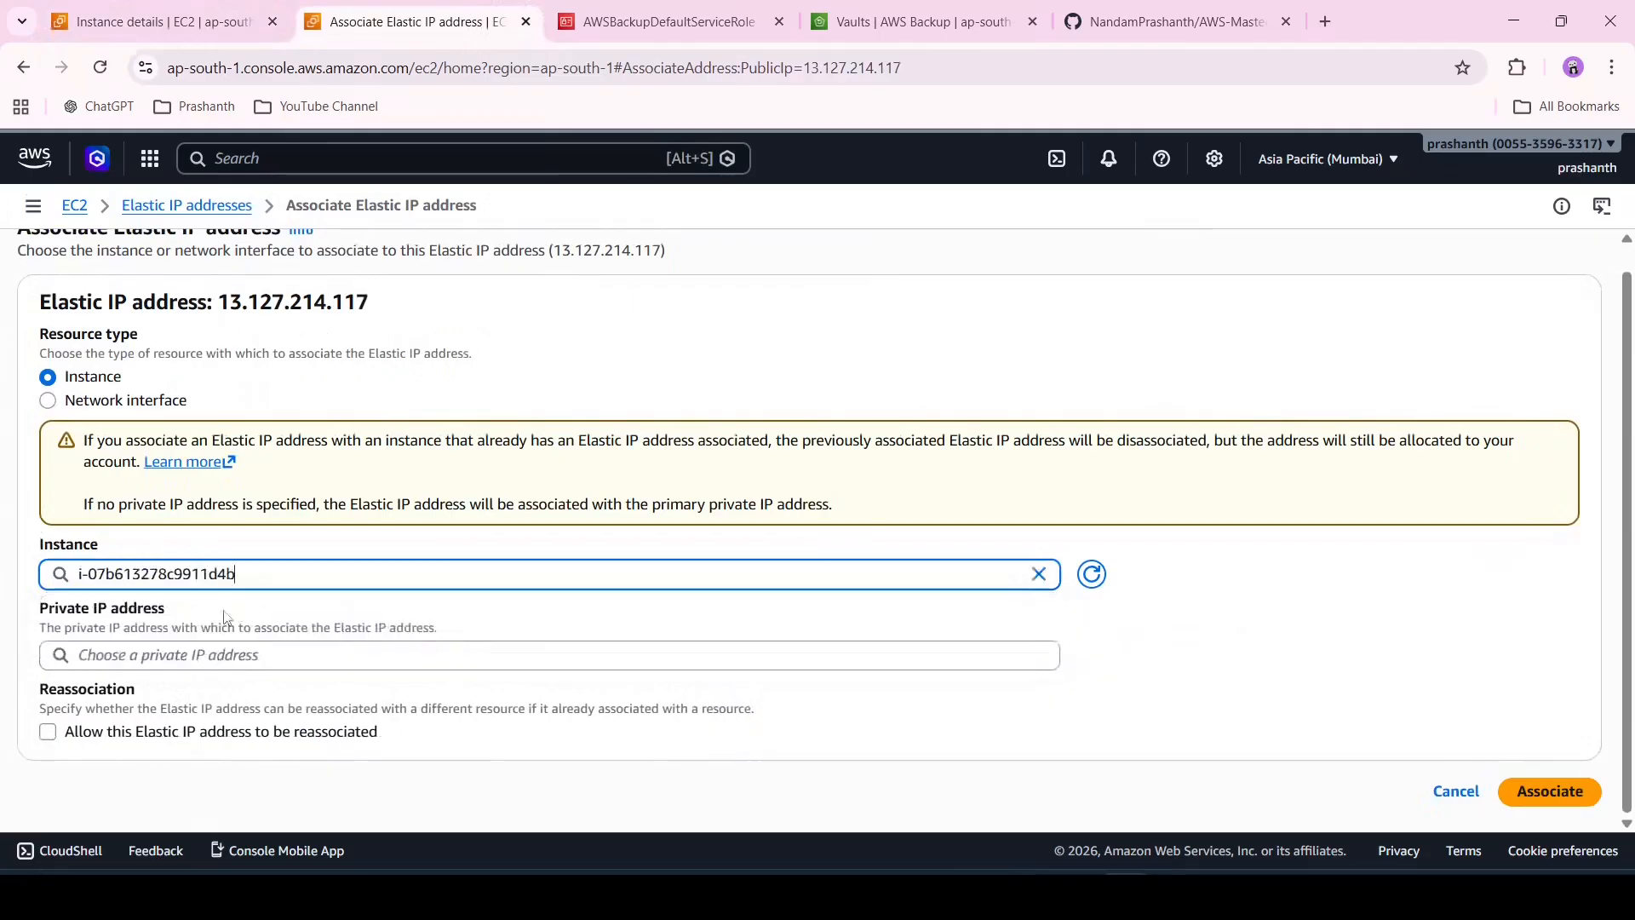
left_click(162, 21)
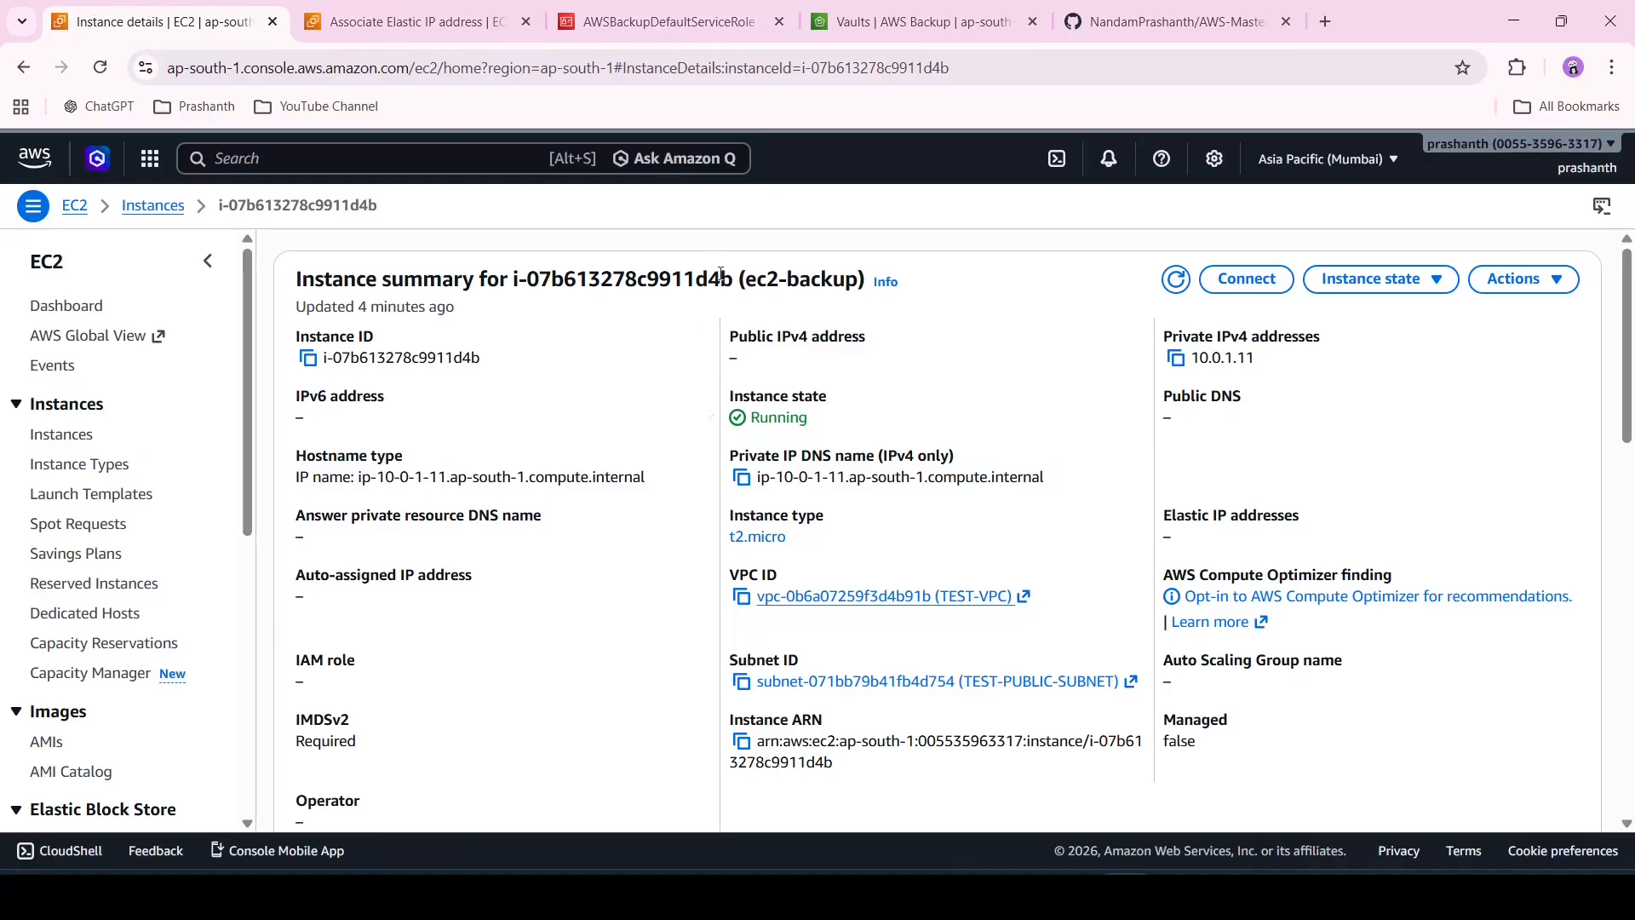
left_click(418, 12)
left_click(548, 492)
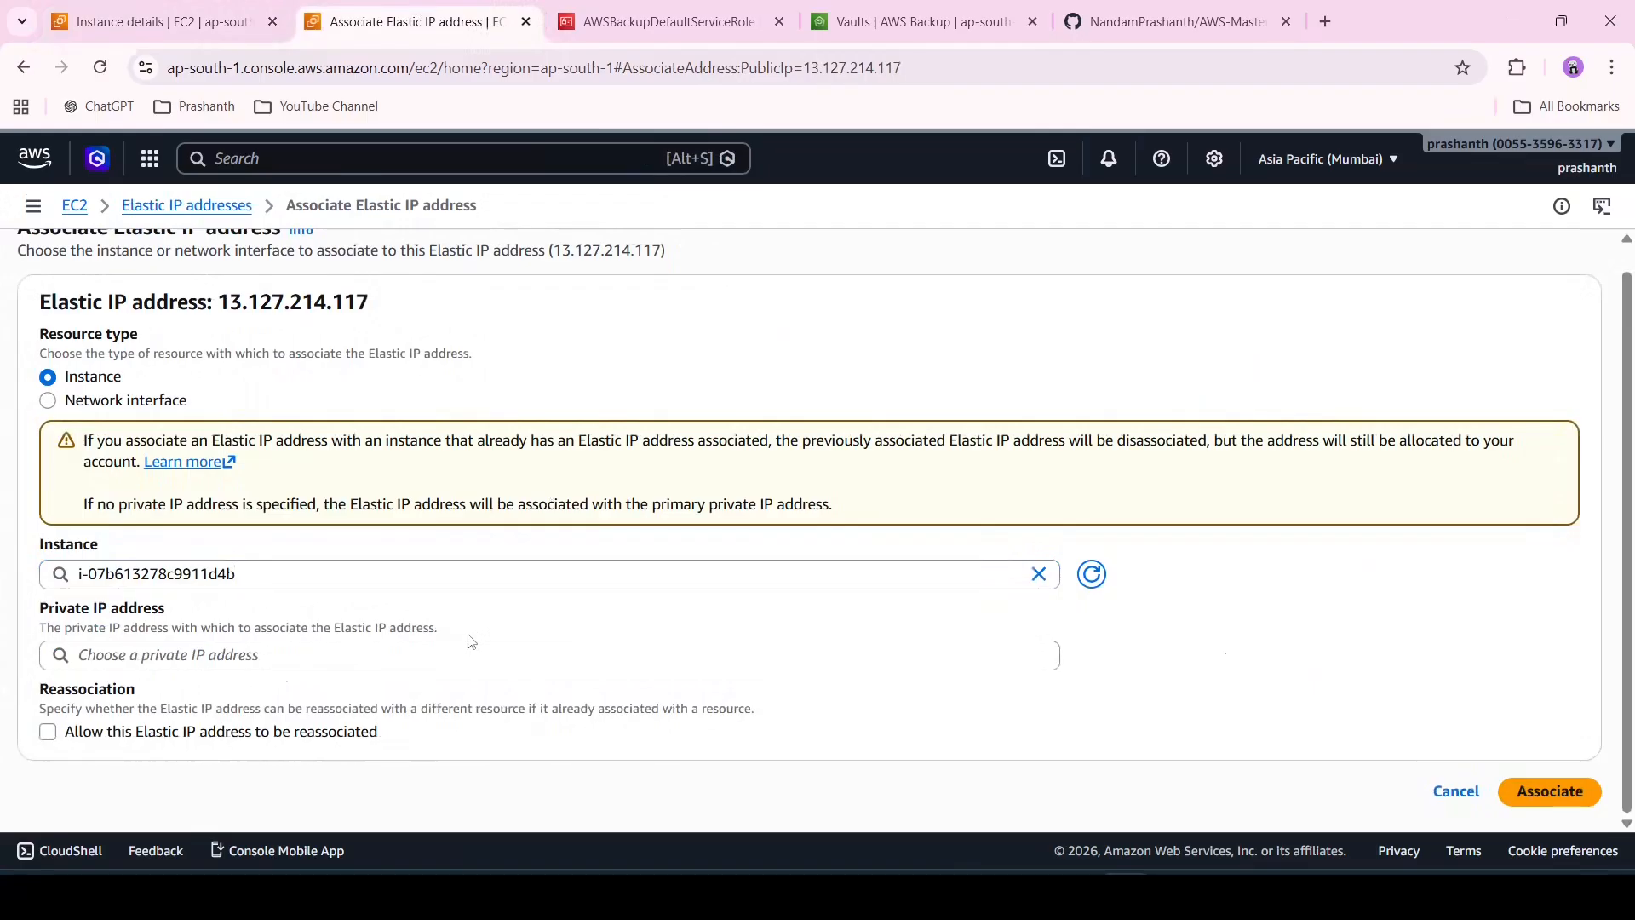
- Choose 10.0.1.11 as the private IP address and associate the Elastic IP address with the restored instance
left_click(442, 657)
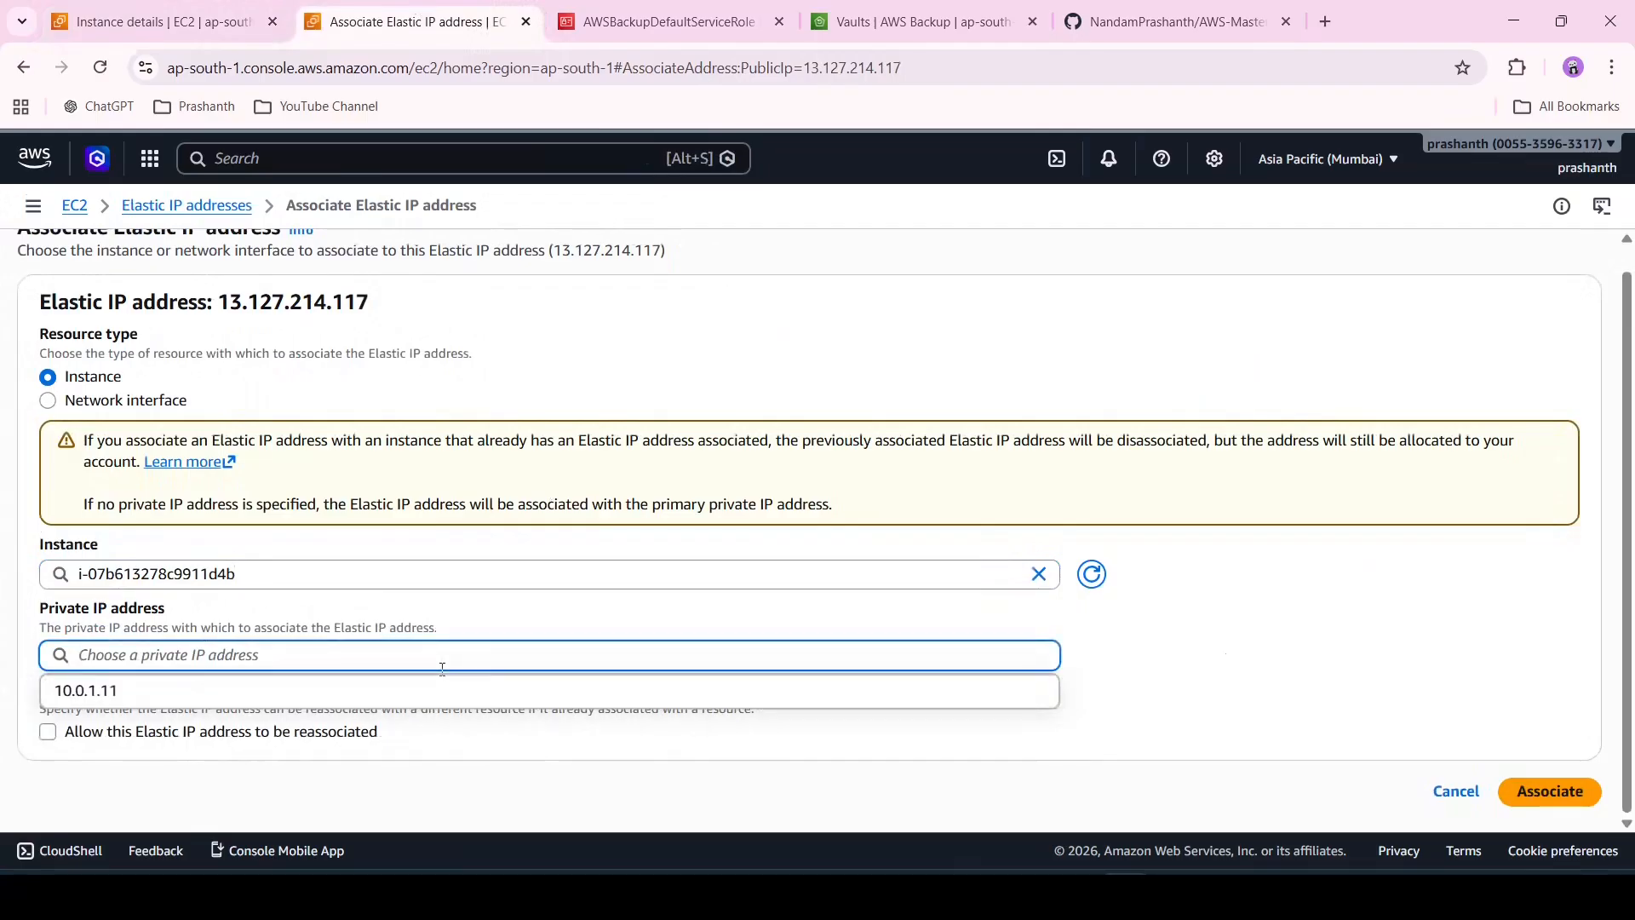
left_click(368, 692)
left_click(187, 12)
left_click(433, 9)
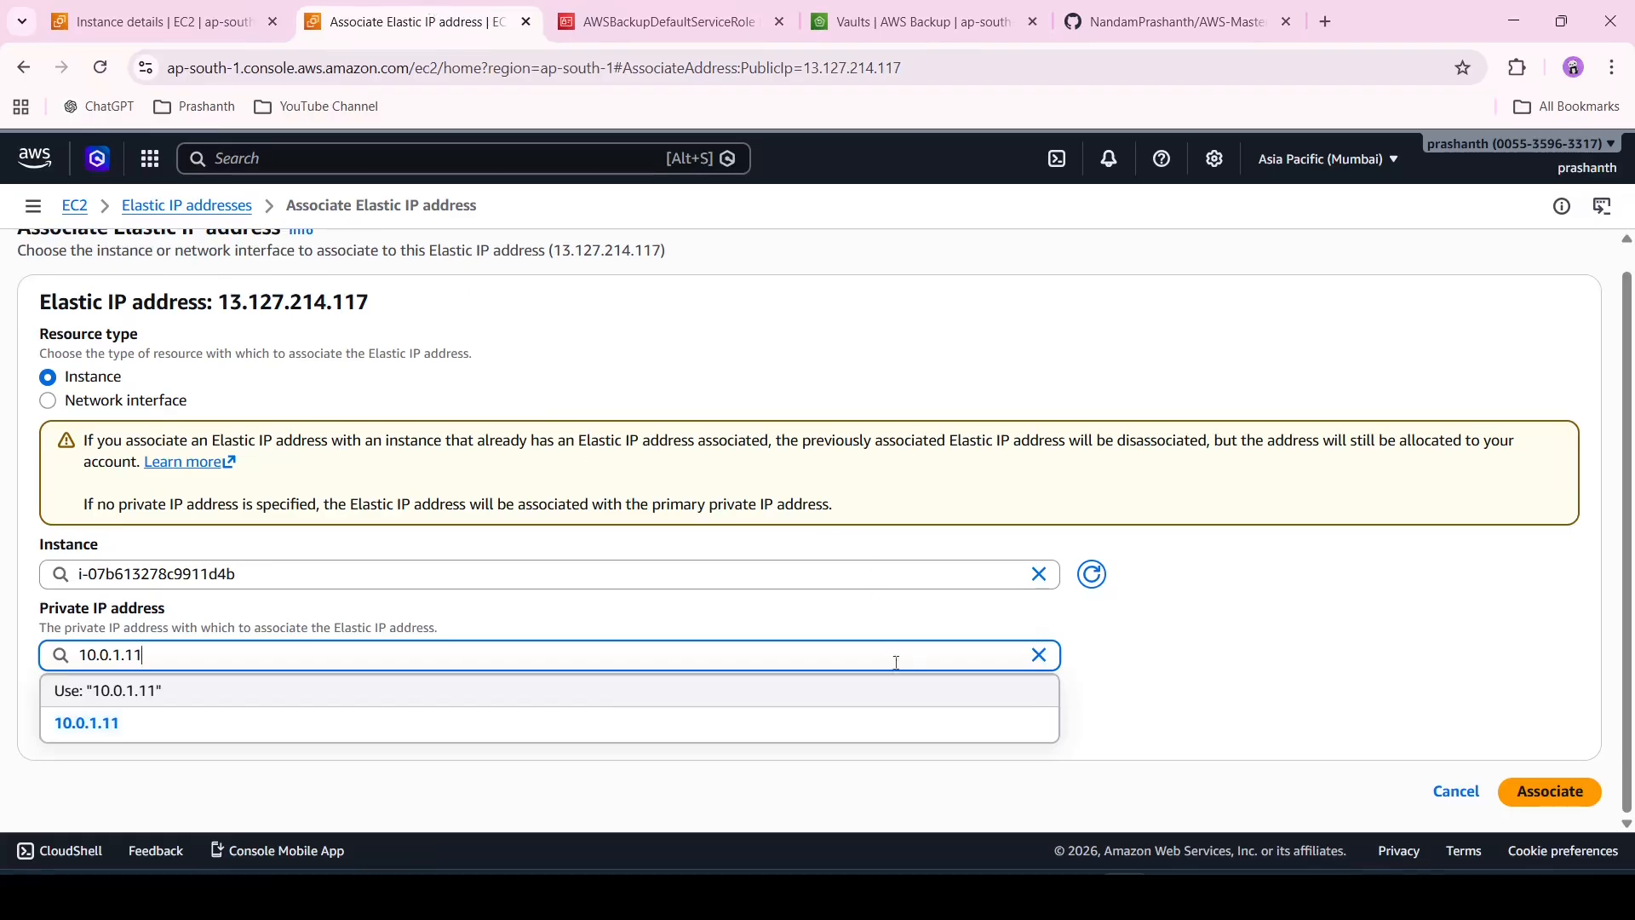
left_click(1204, 617)
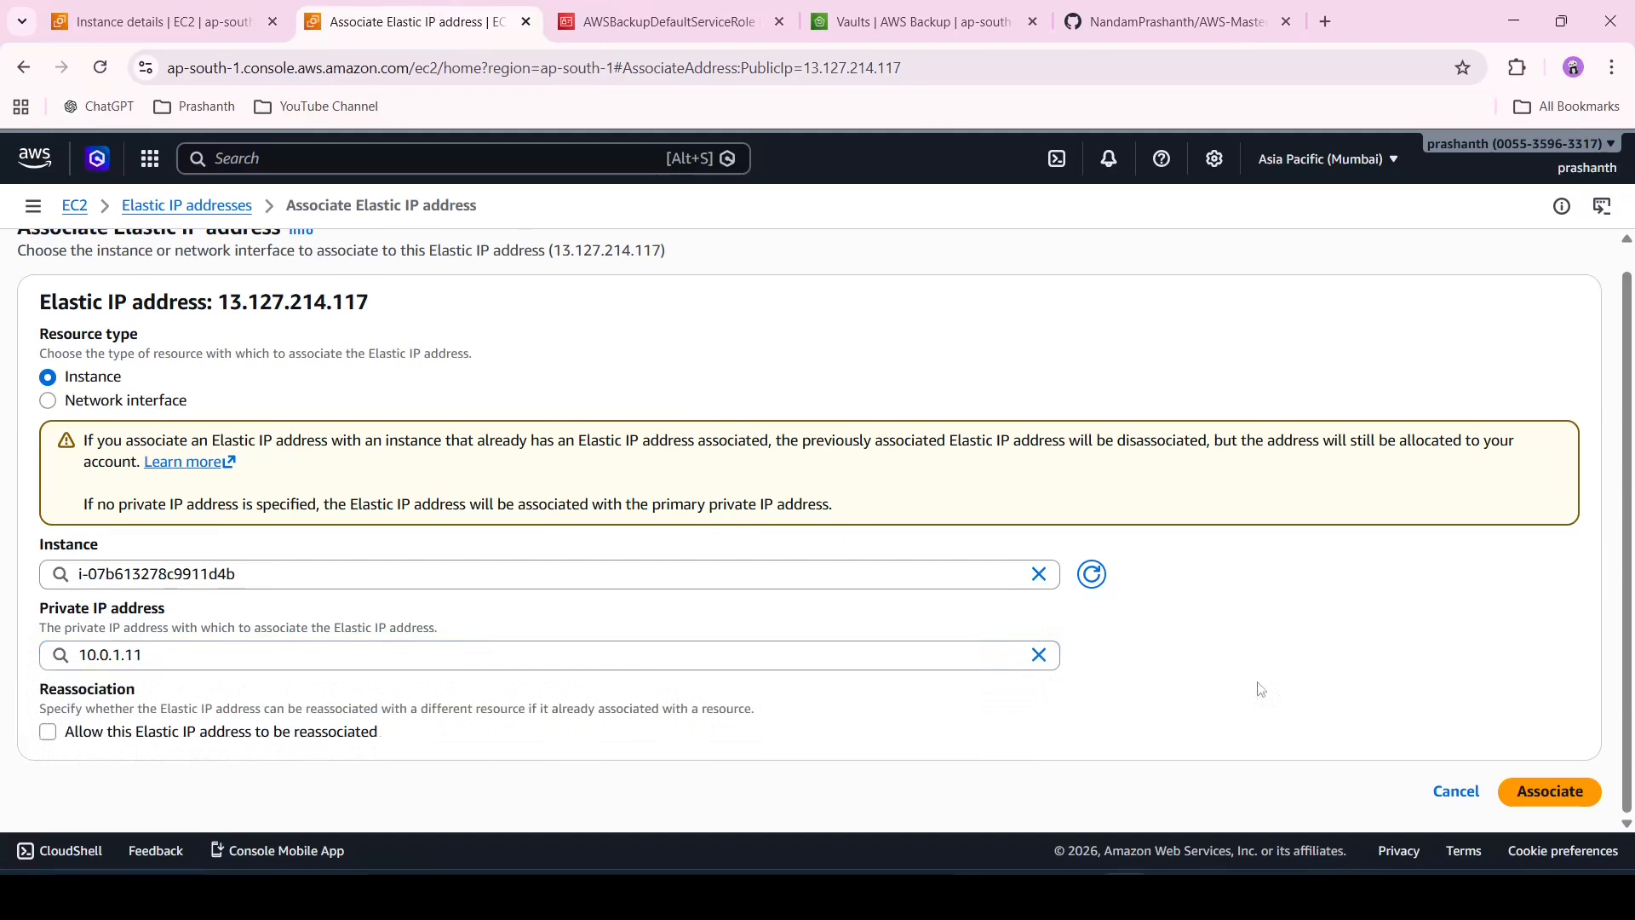
left_click(1584, 804)
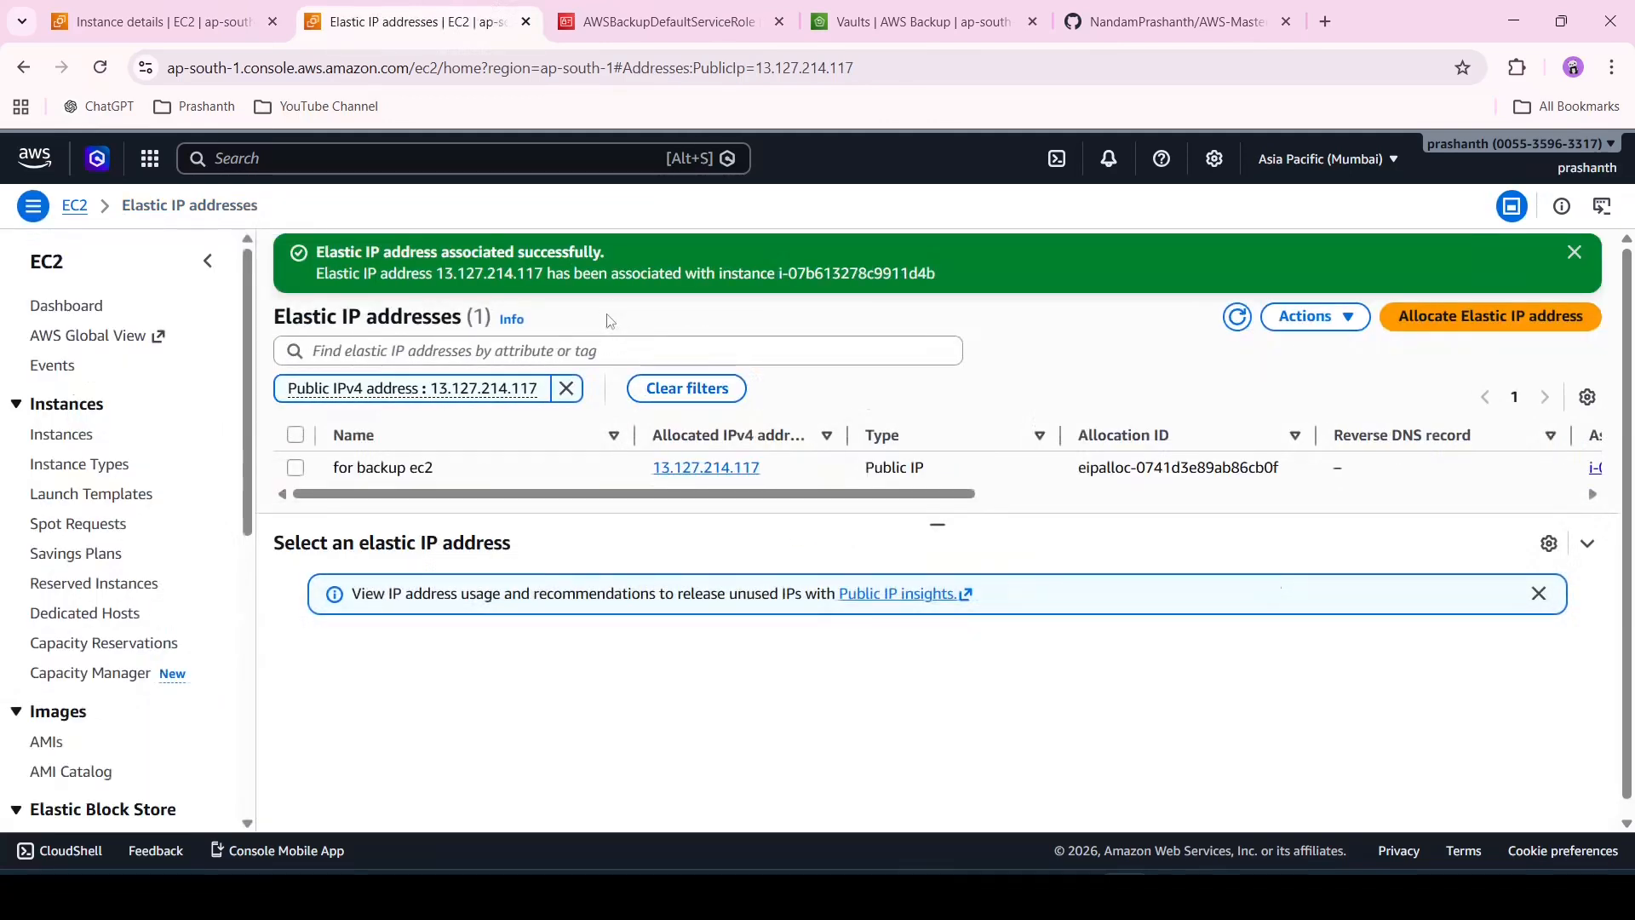
- Refresh the restored instance's summary and load its public IPv4 address over http instead of https to check the web page
left_click(129, 8)
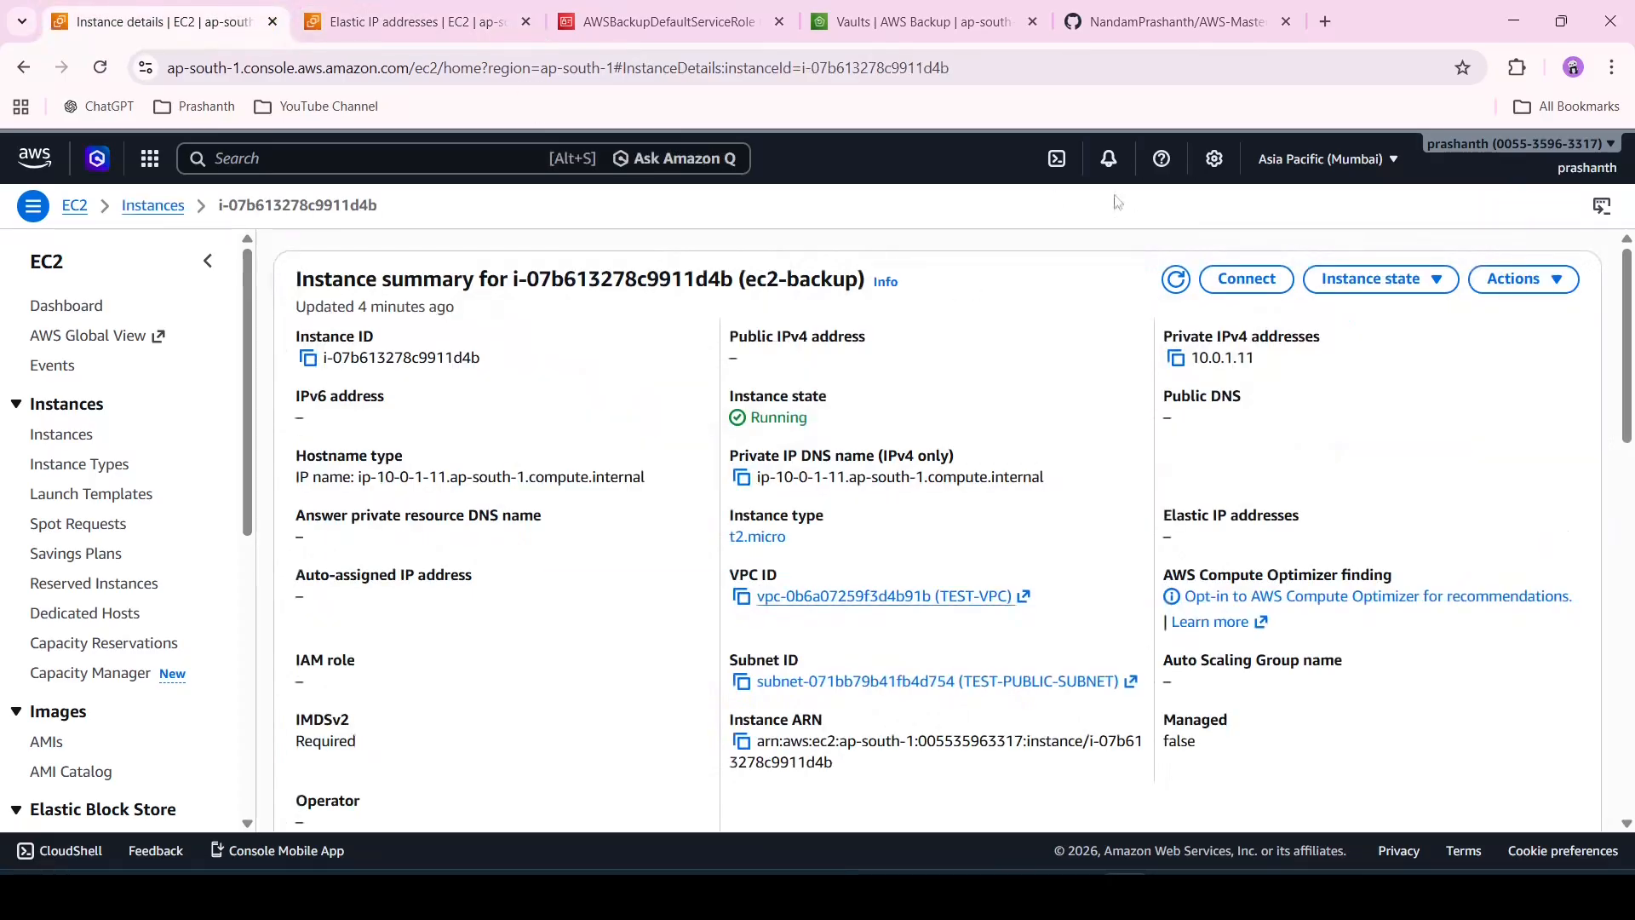
left_click(1177, 280)
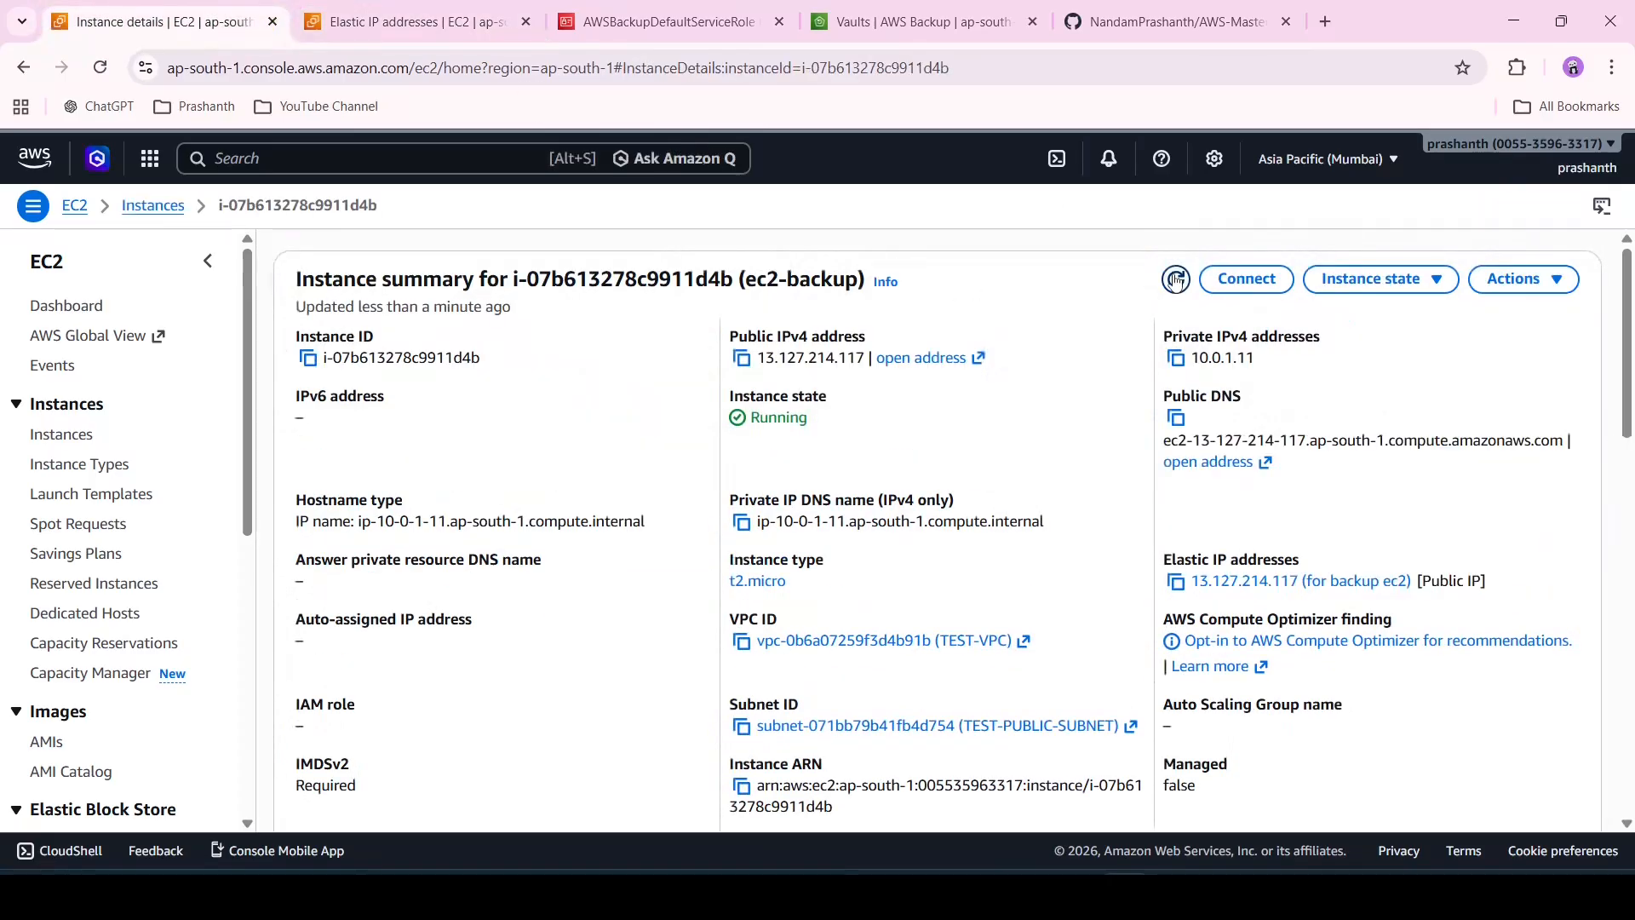
left_click(918, 359)
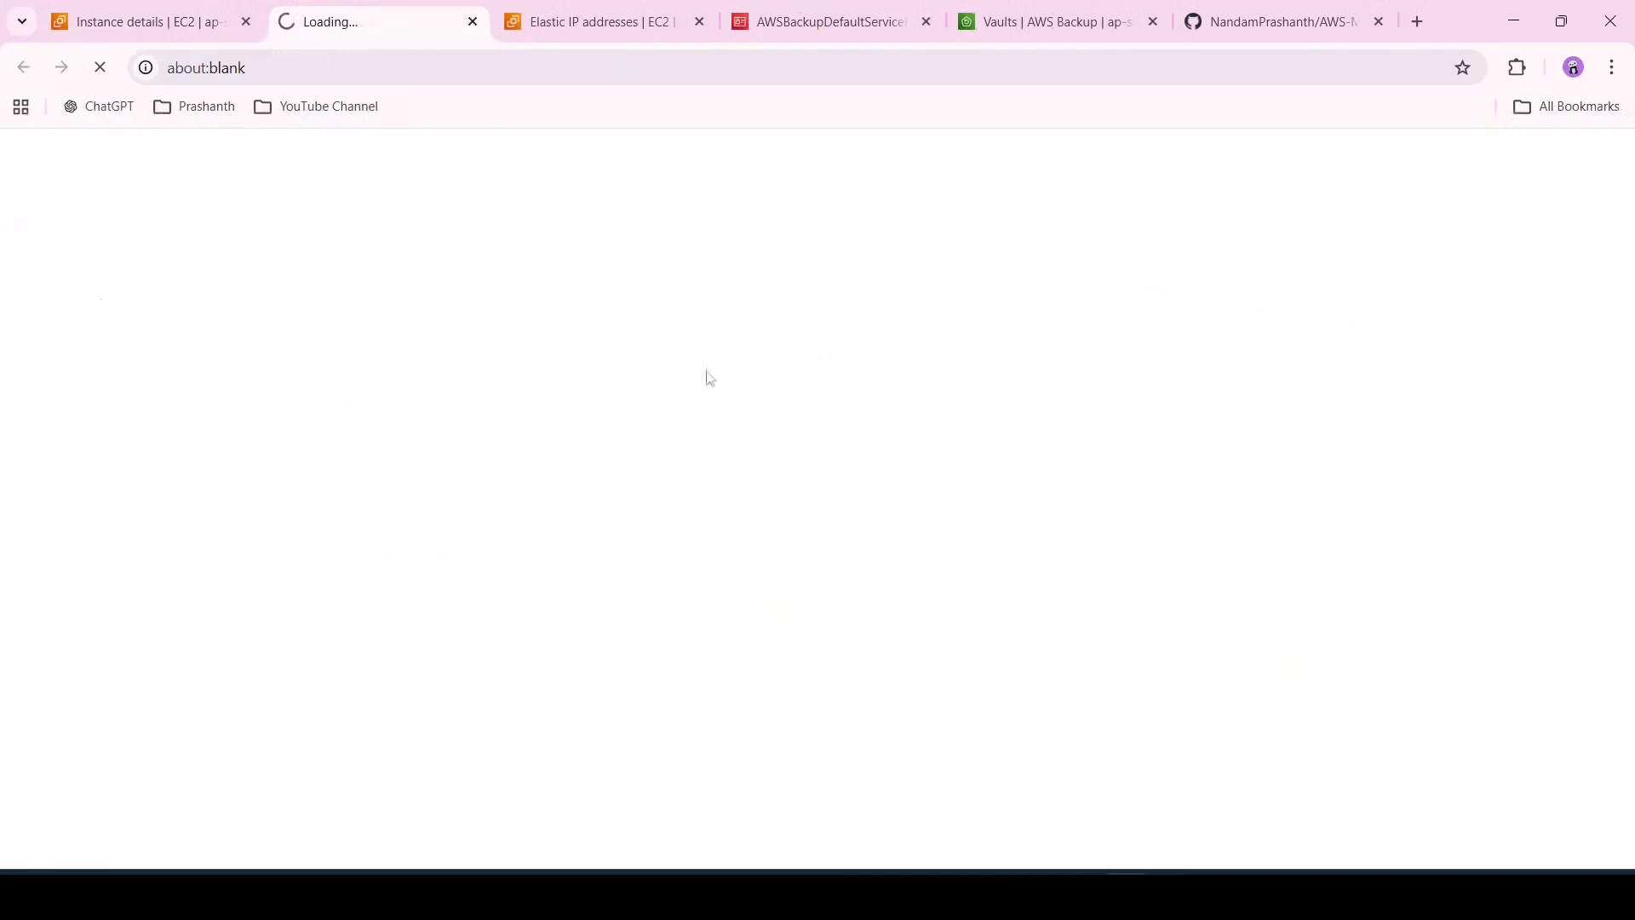
left_click(510, 74)
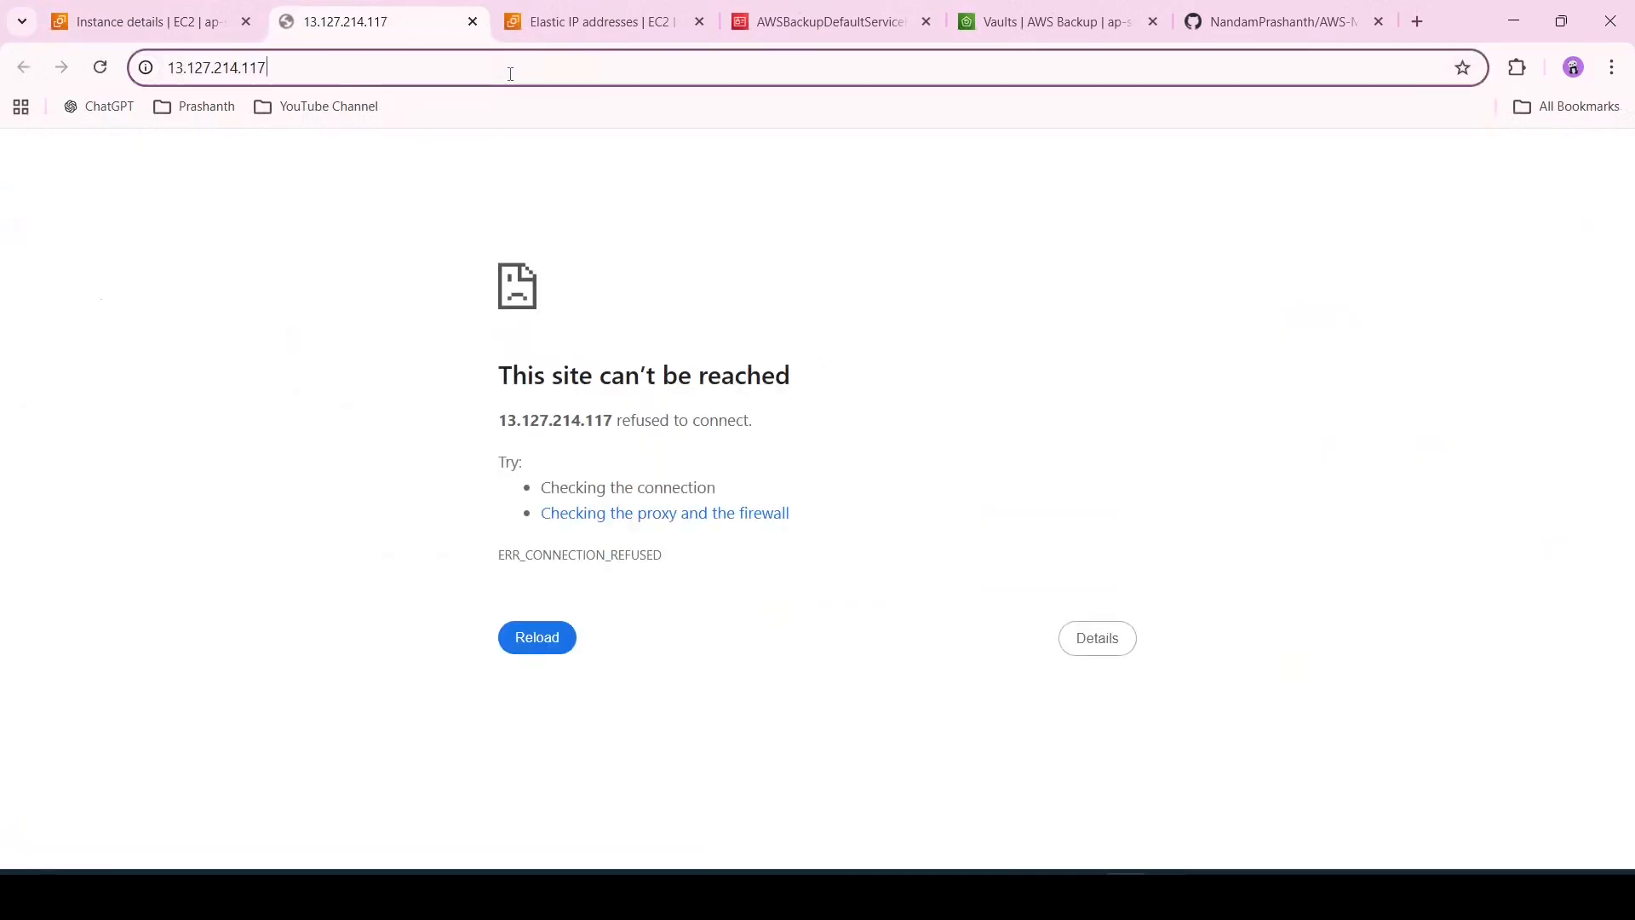
left_click(510, 74)
left_click(218, 66)
key("BackSpace")
key("BackSpace")
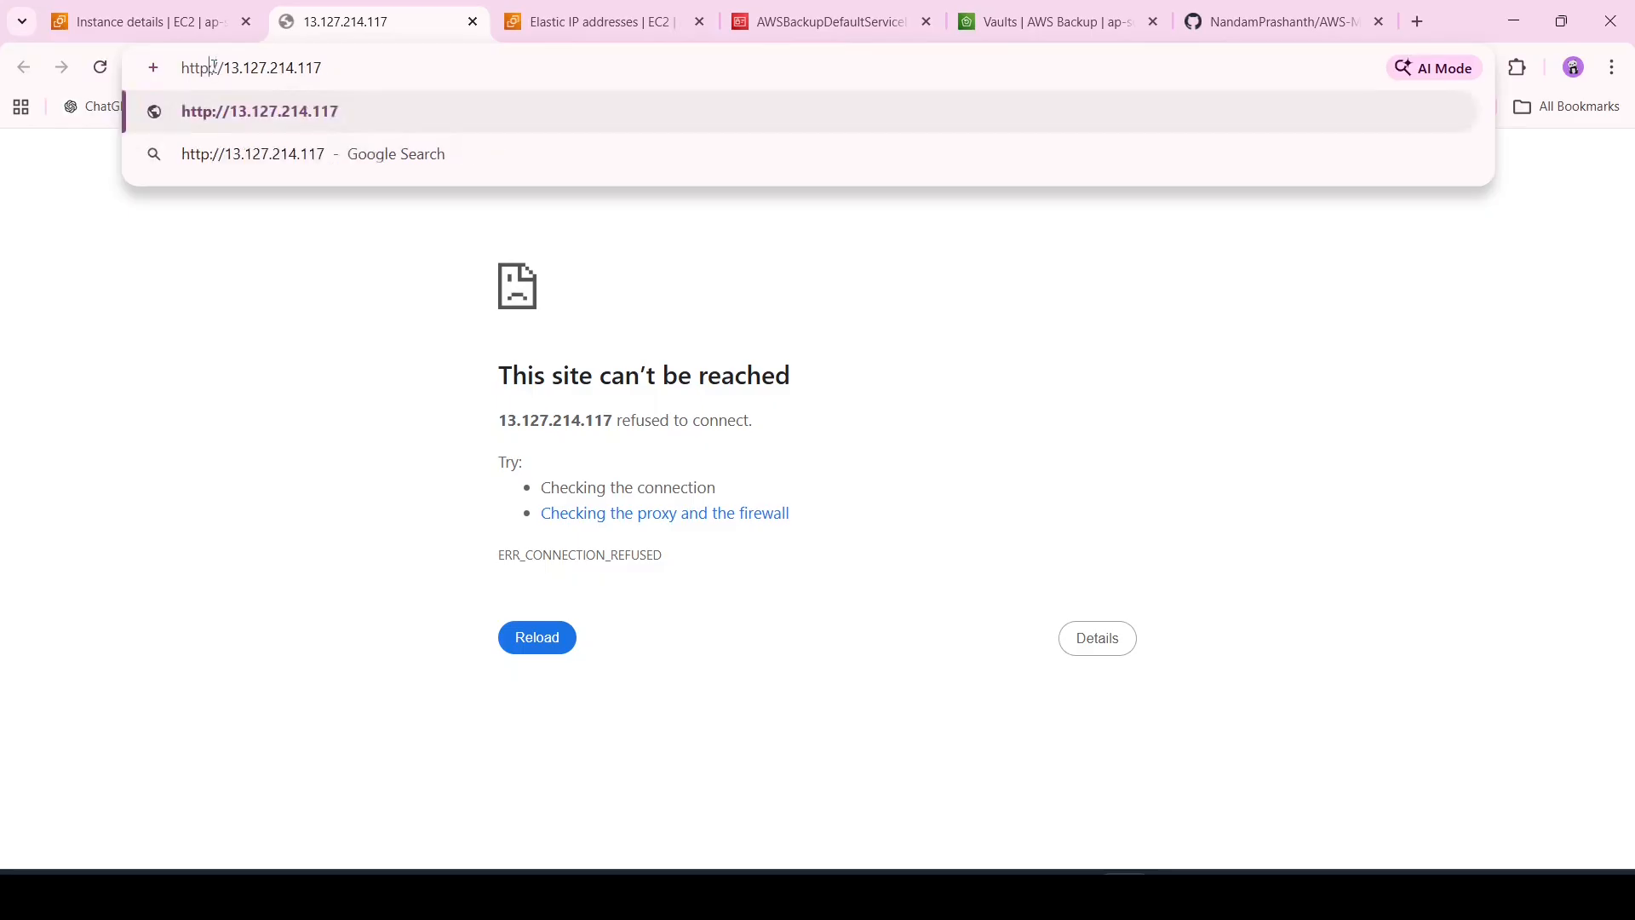
key("Return")
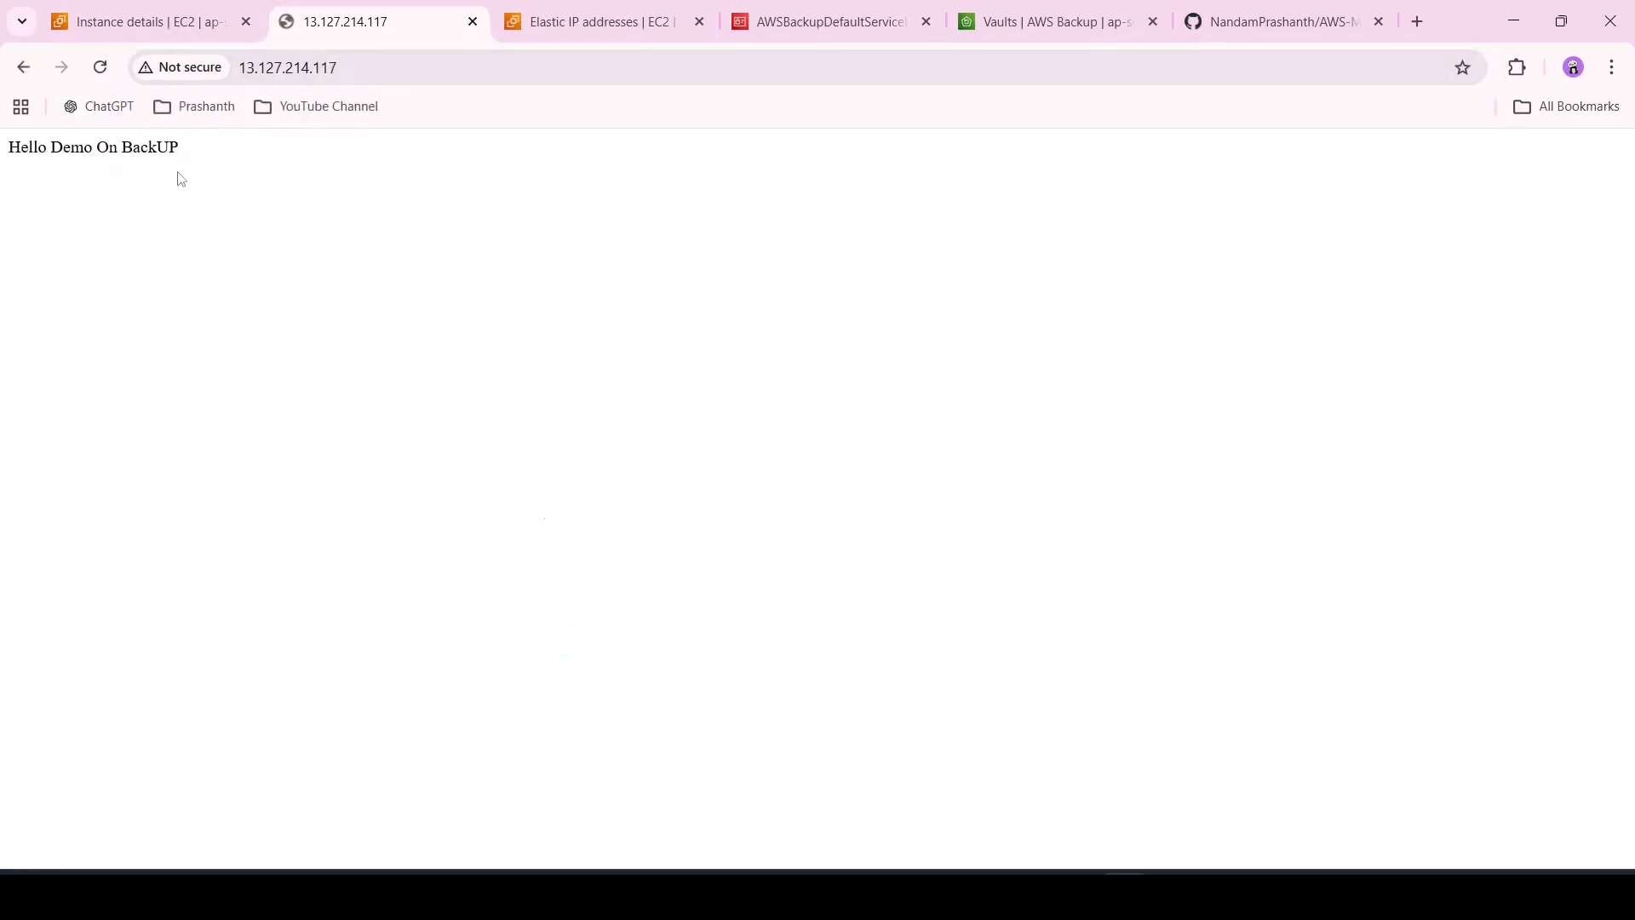
- Return to the restored instance's summary and go back to the EC2 instances list
left_click(549, 21)
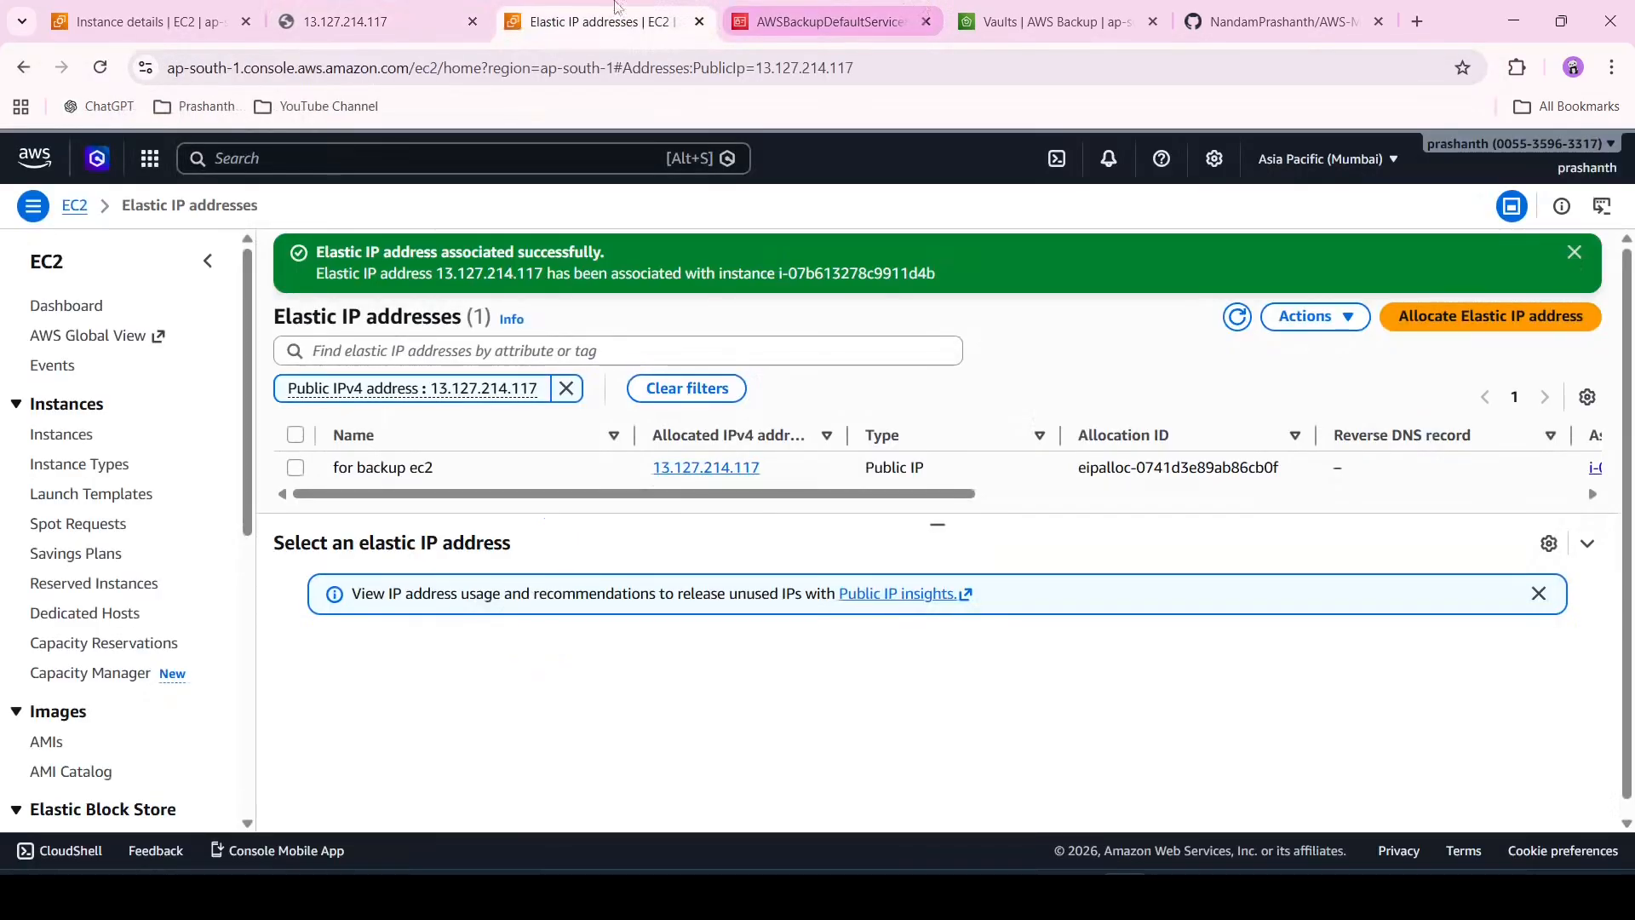
left_click(431, 10)
left_click(205, 9)
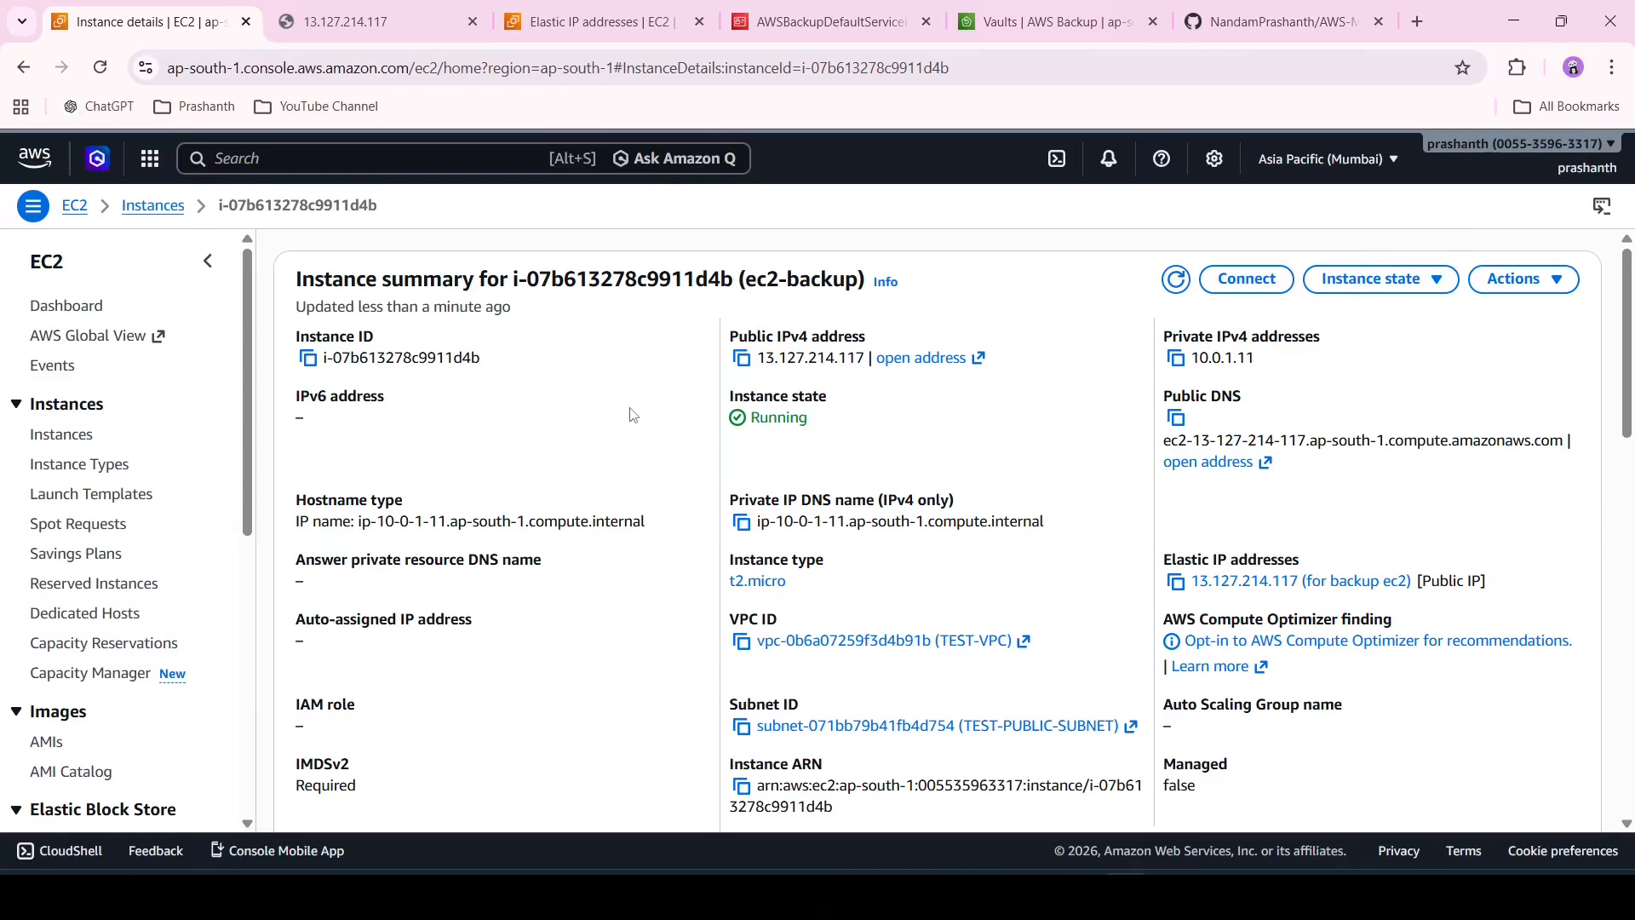
left_click(169, 211)
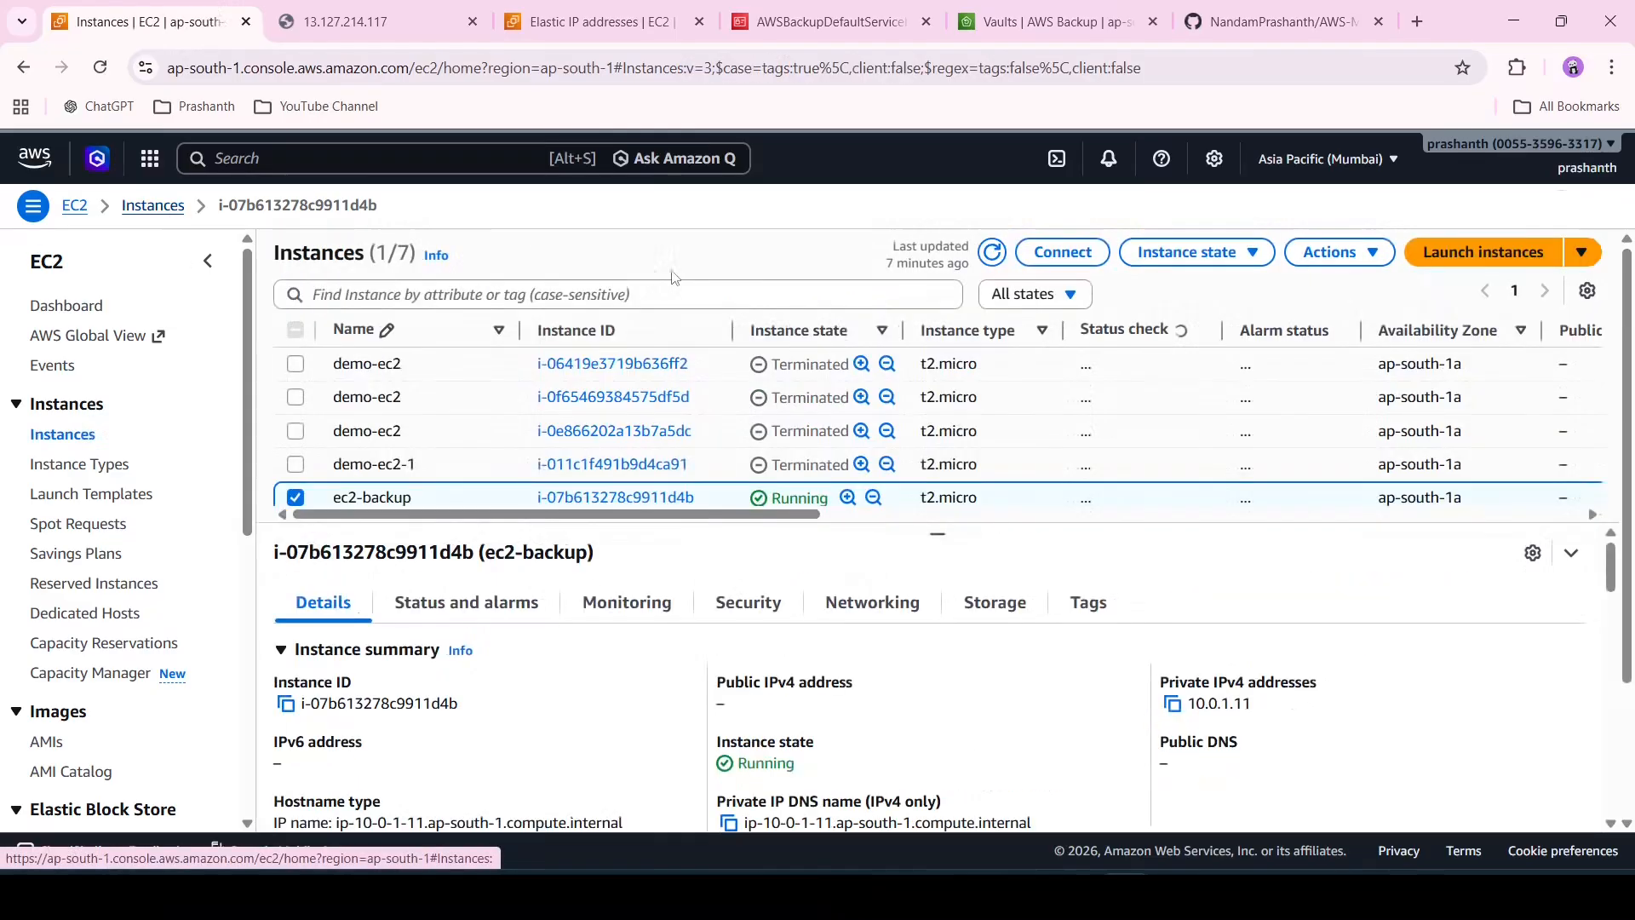
- Go to the AWS Backup console and open demo-backup-plan from the backup plans list
left_click(830, 21)
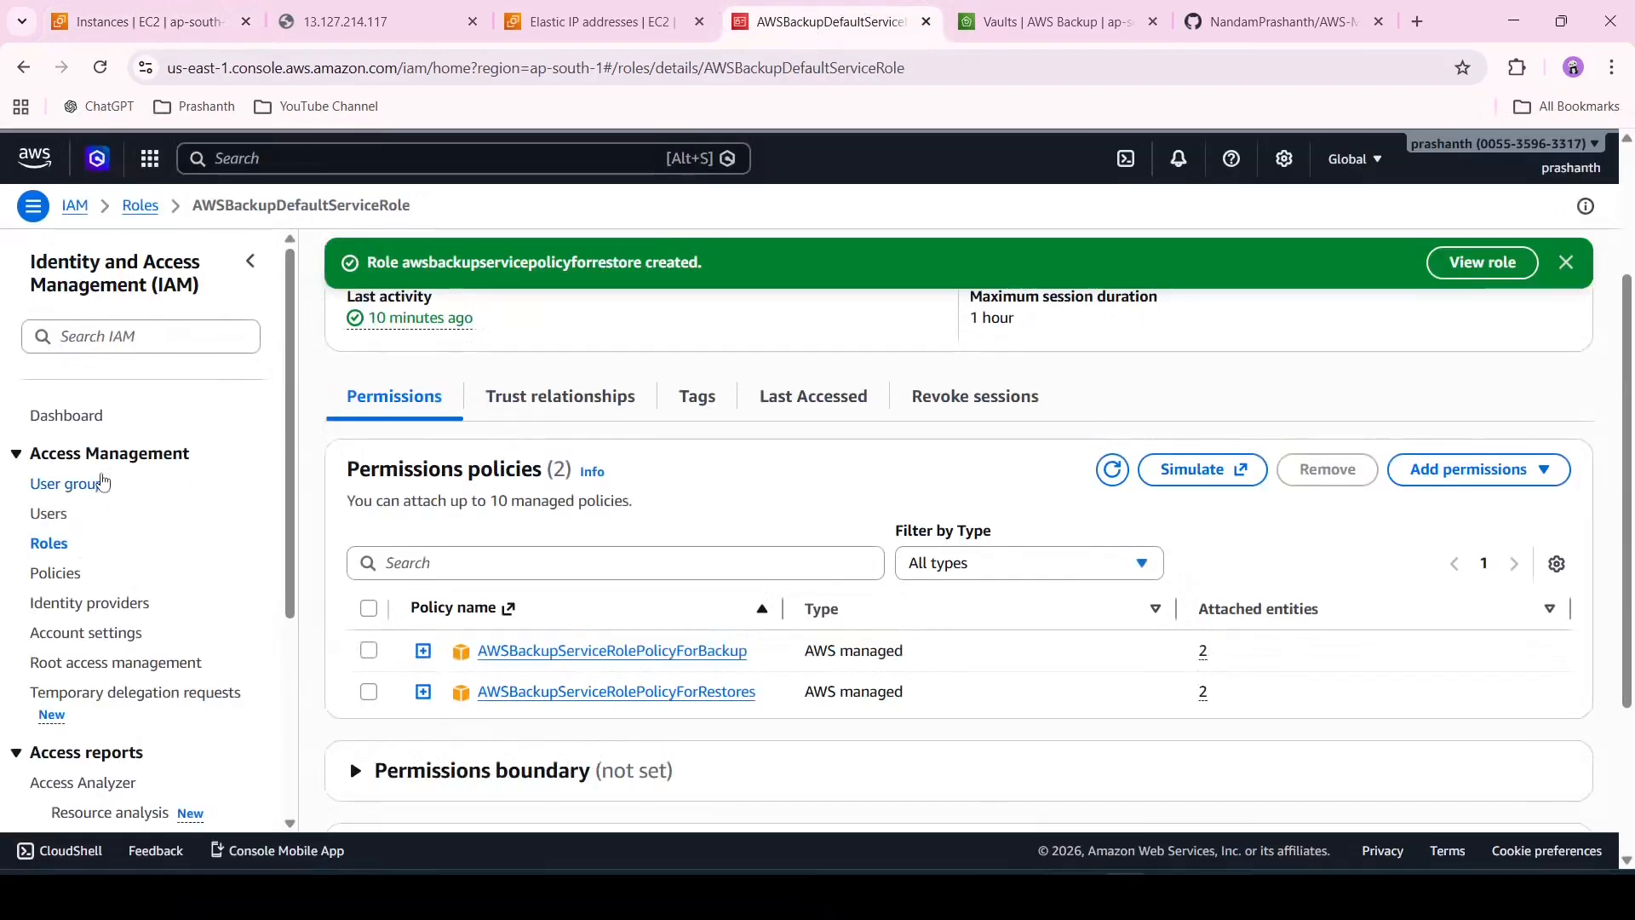
left_click(639, 32)
left_click(831, 21)
left_click(995, 8)
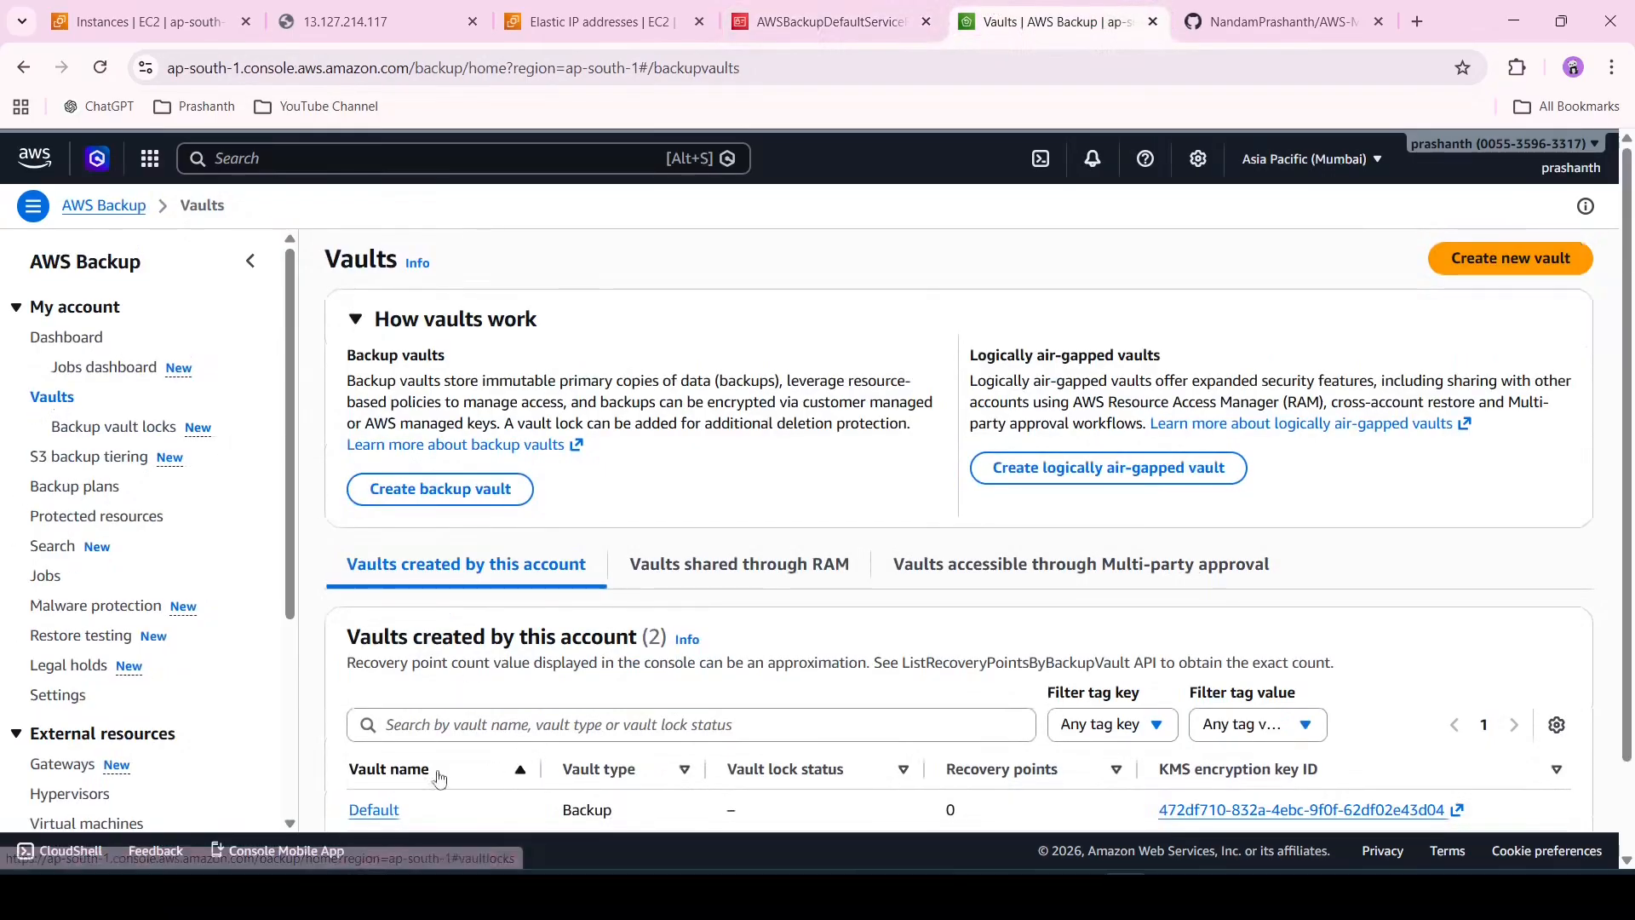
left_click(109, 492)
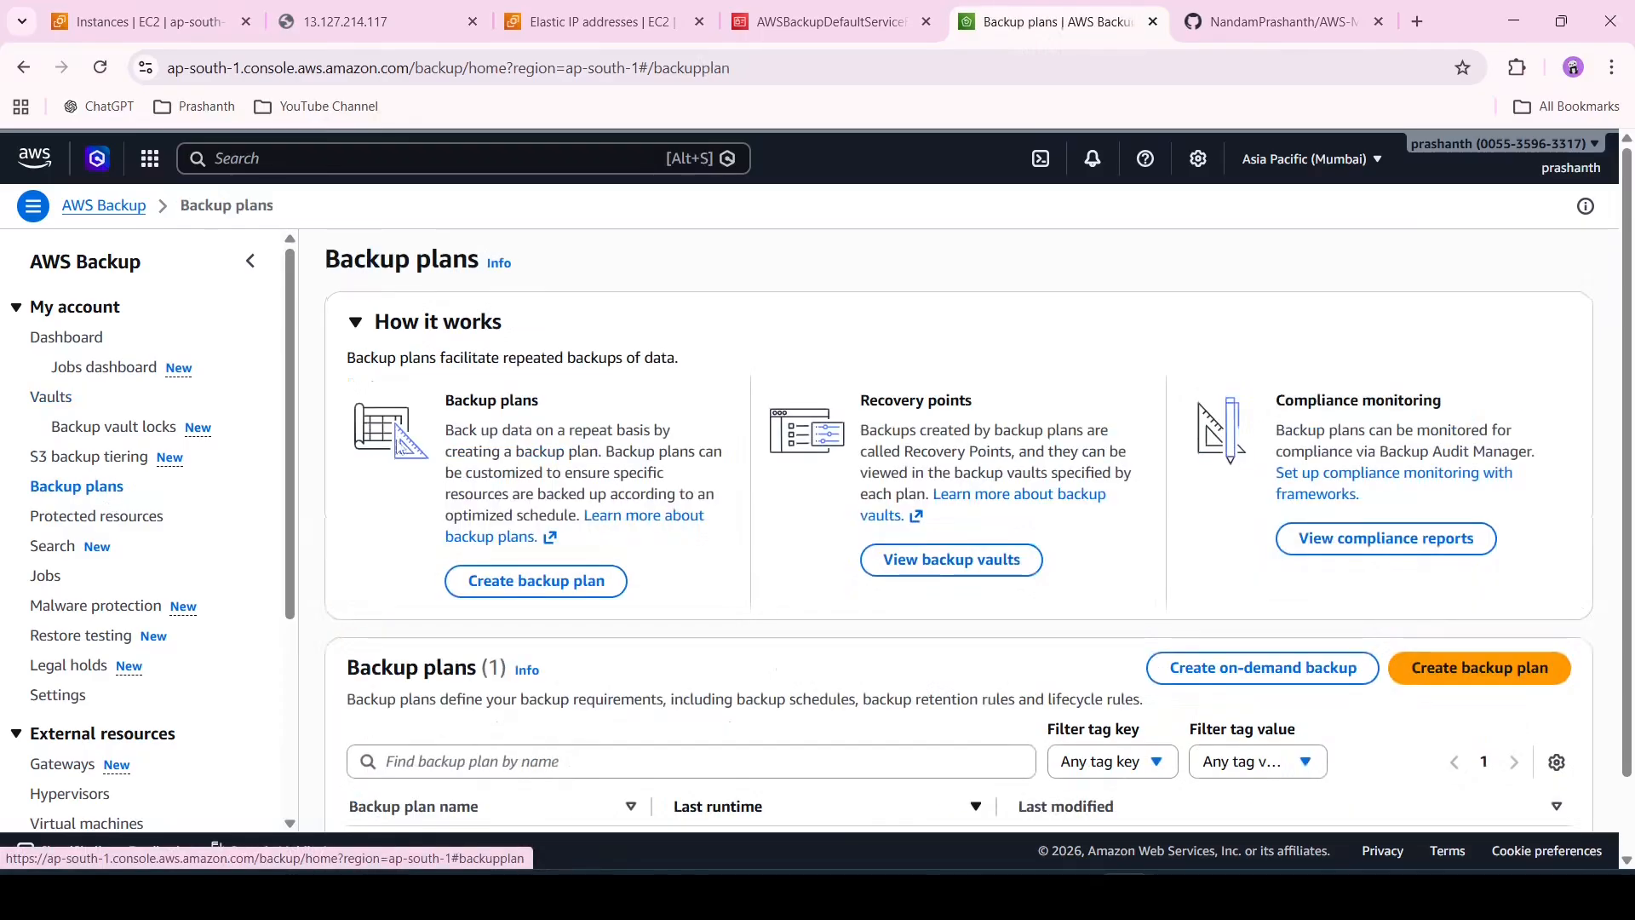
scroll(739, 477, "down", 1)
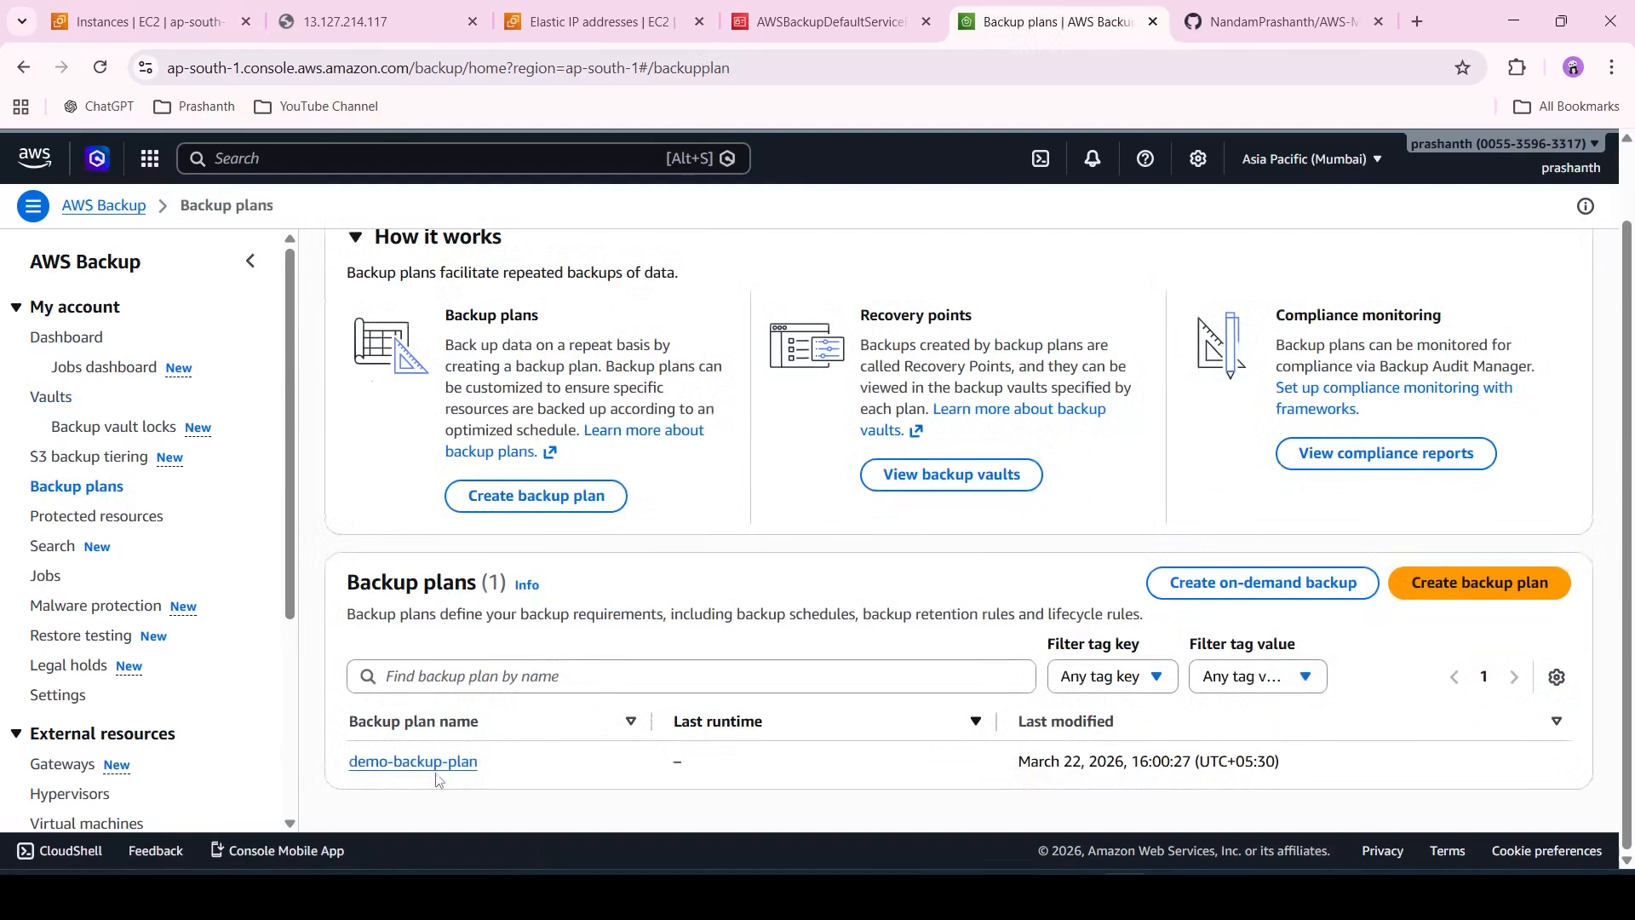
left_click(441, 766)
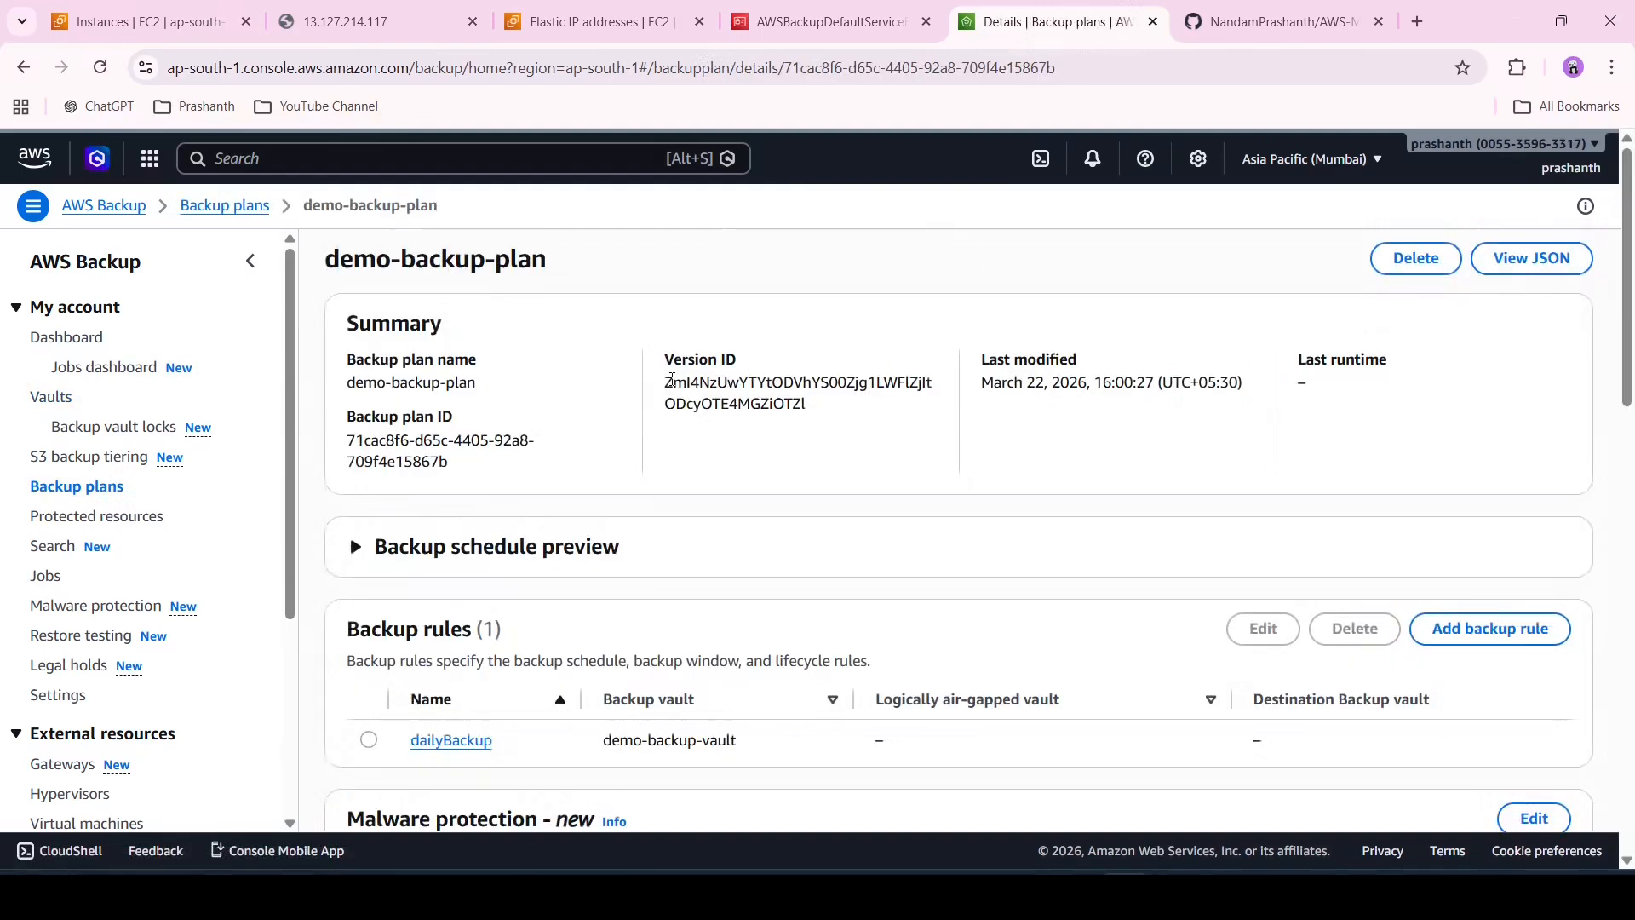
- Review demo-backup-plan's rules, resource assignments and backup jobs, and go to the protected resources
scroll(674, 583, "down", 3)
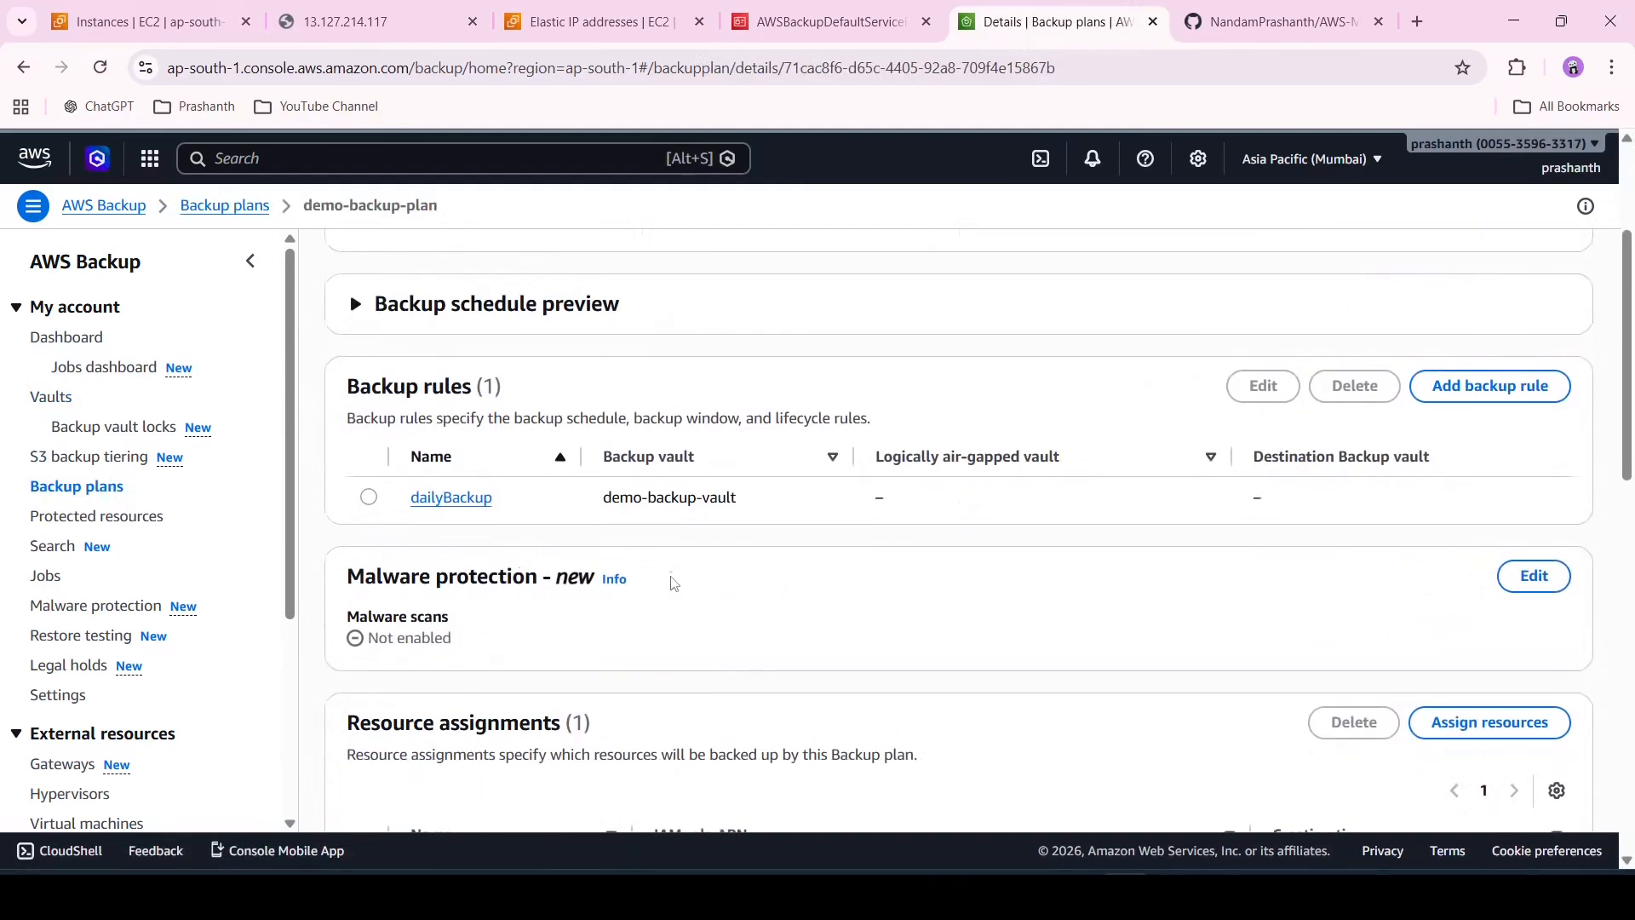
scroll(673, 583, "down", 8)
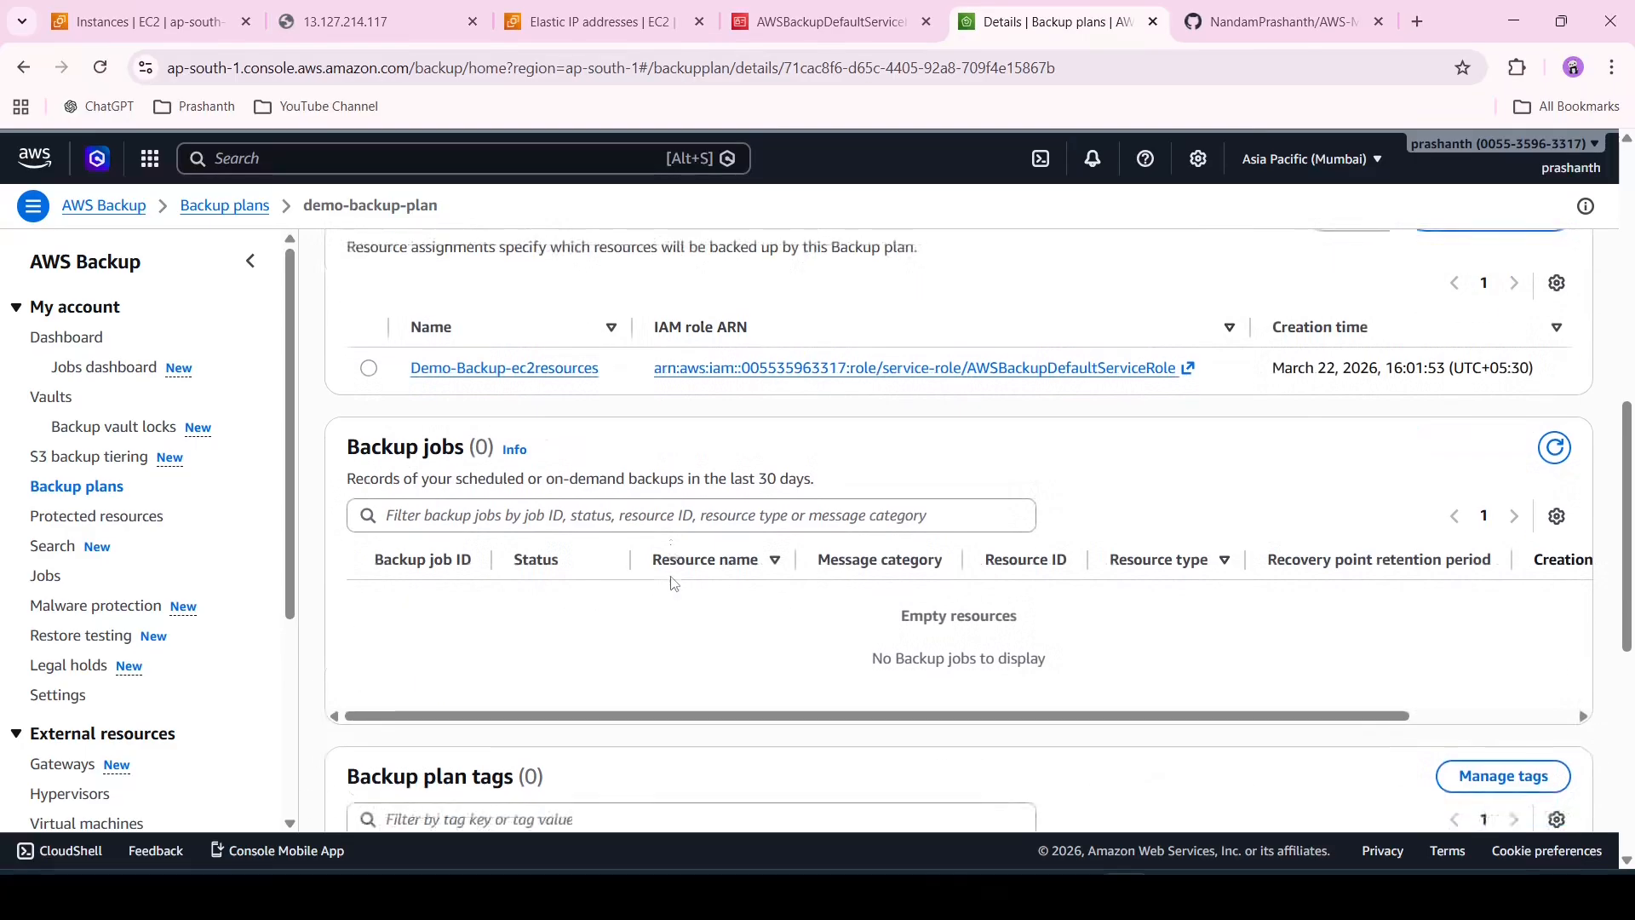
scroll(674, 584, "up", 7)
scroll(674, 584, "up", 5)
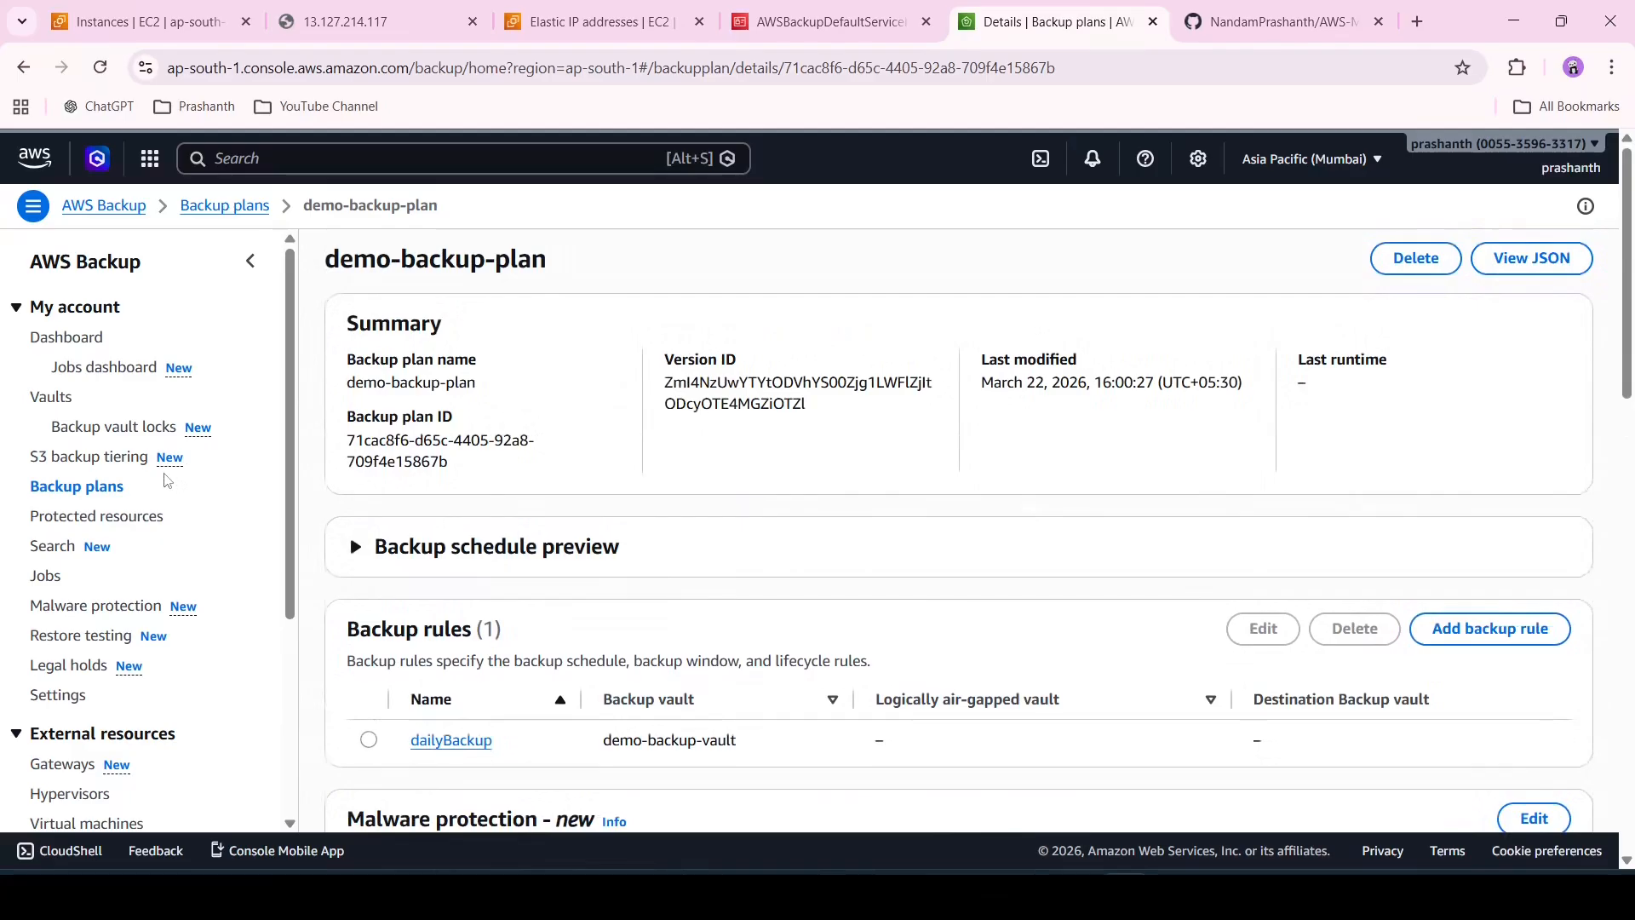
left_click(161, 523)
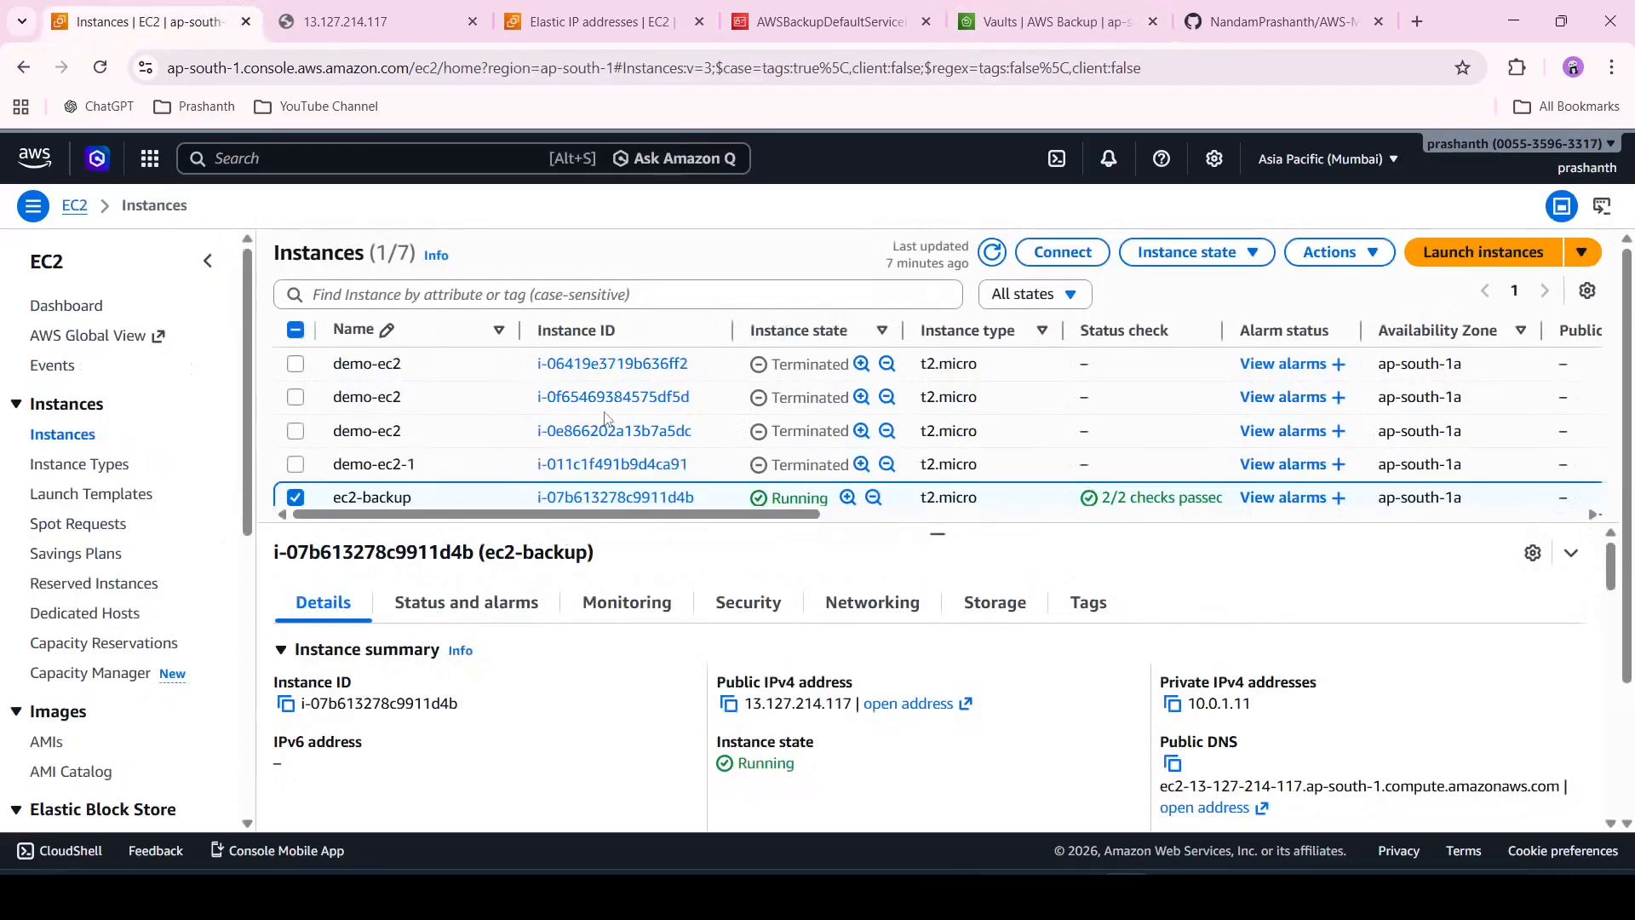
- Look over the two ec2-backup entries in the EC2 instances list and recheck the restored server's web page at 13.127.214.117
scroll(640, 400, "down", 3)
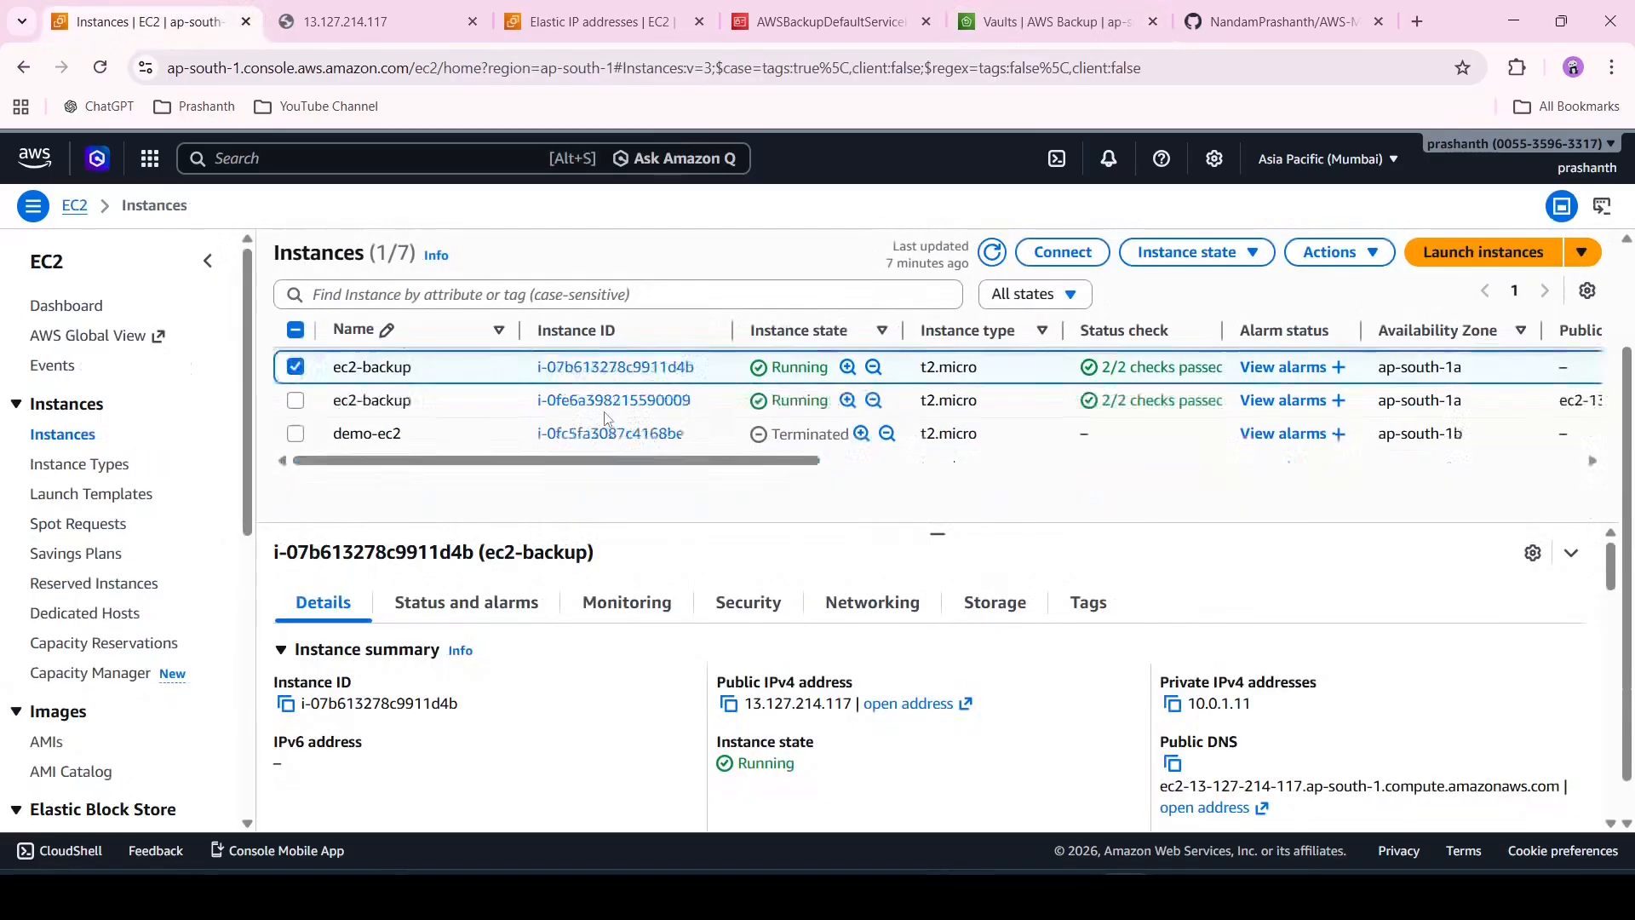
scroll(640, 400, "up", 2)
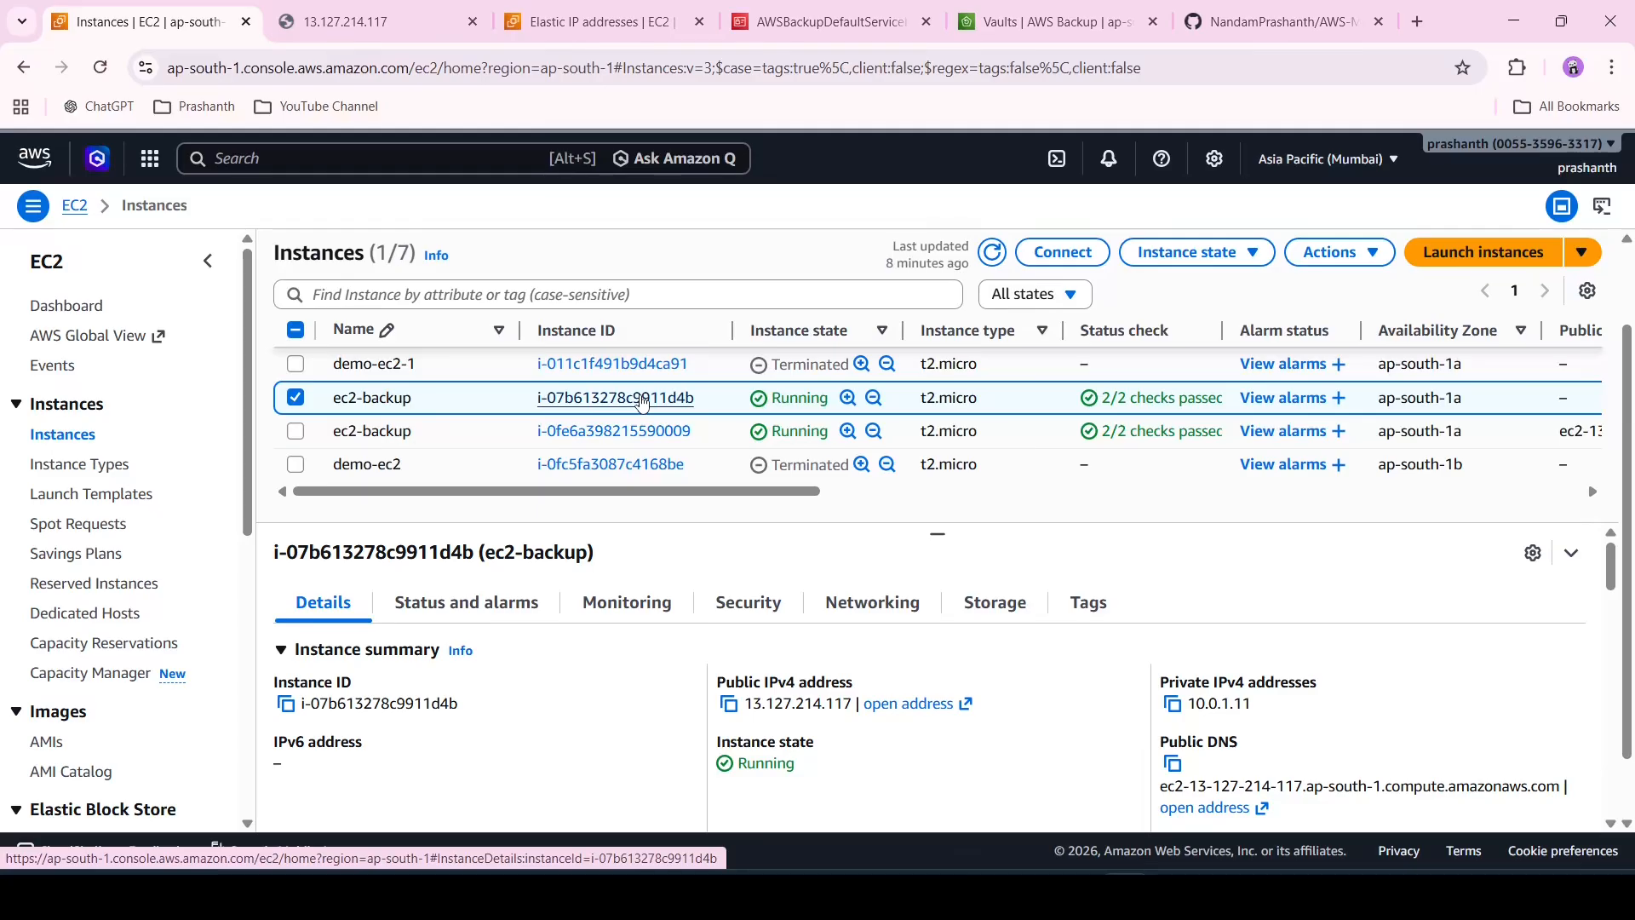
left_click(339, 19)
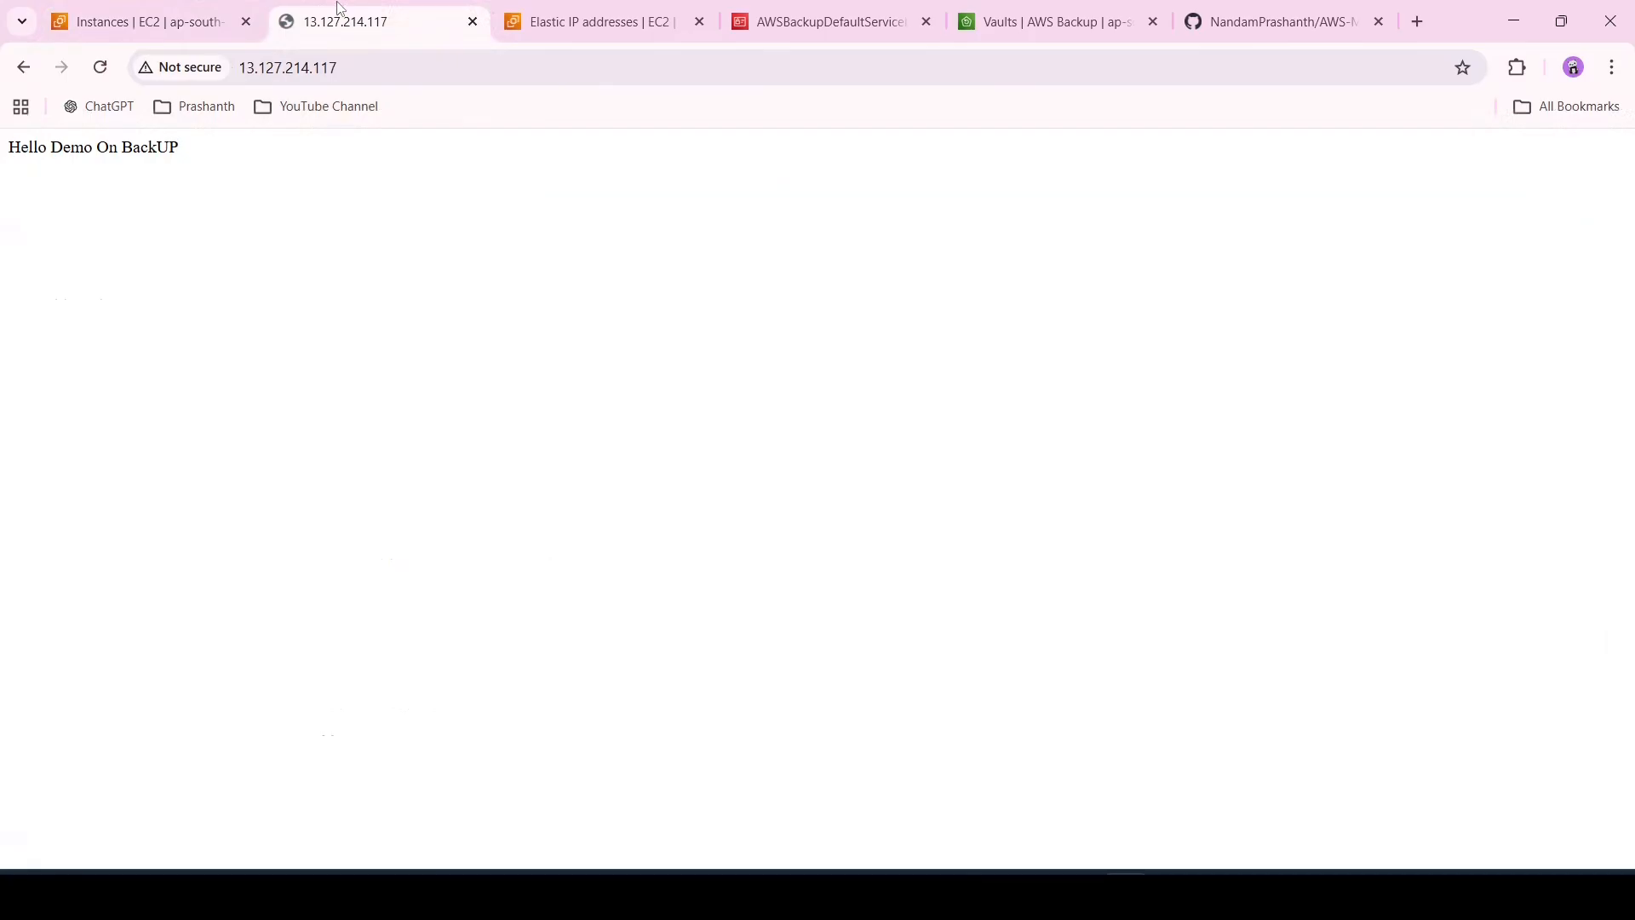
left_click(133, 7)
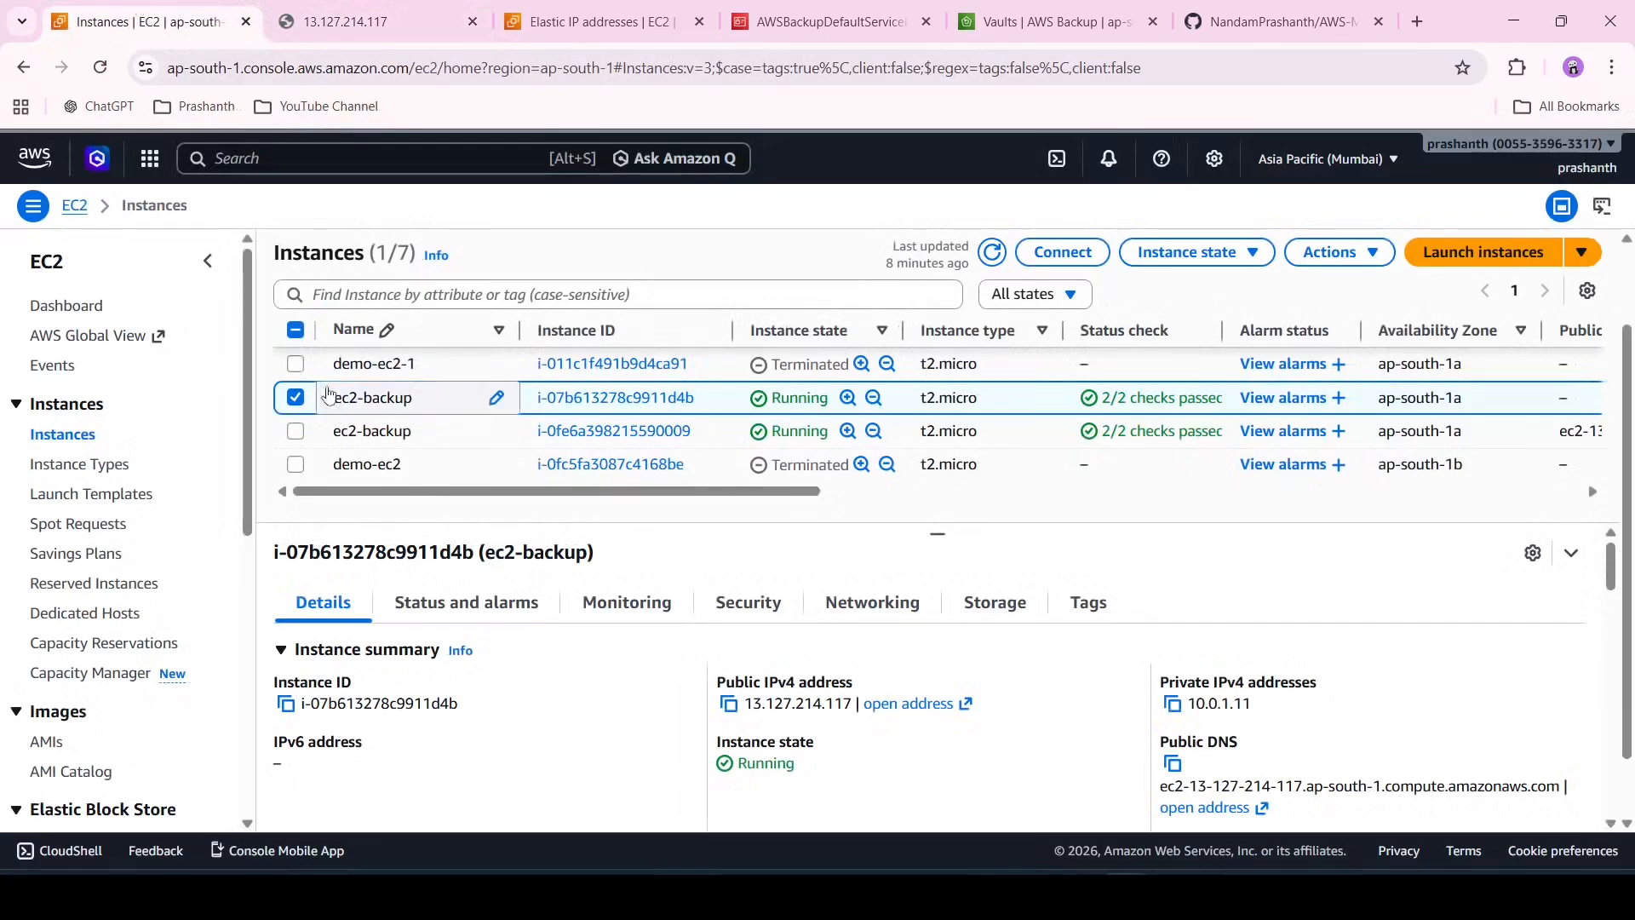
left_click(298, 399)
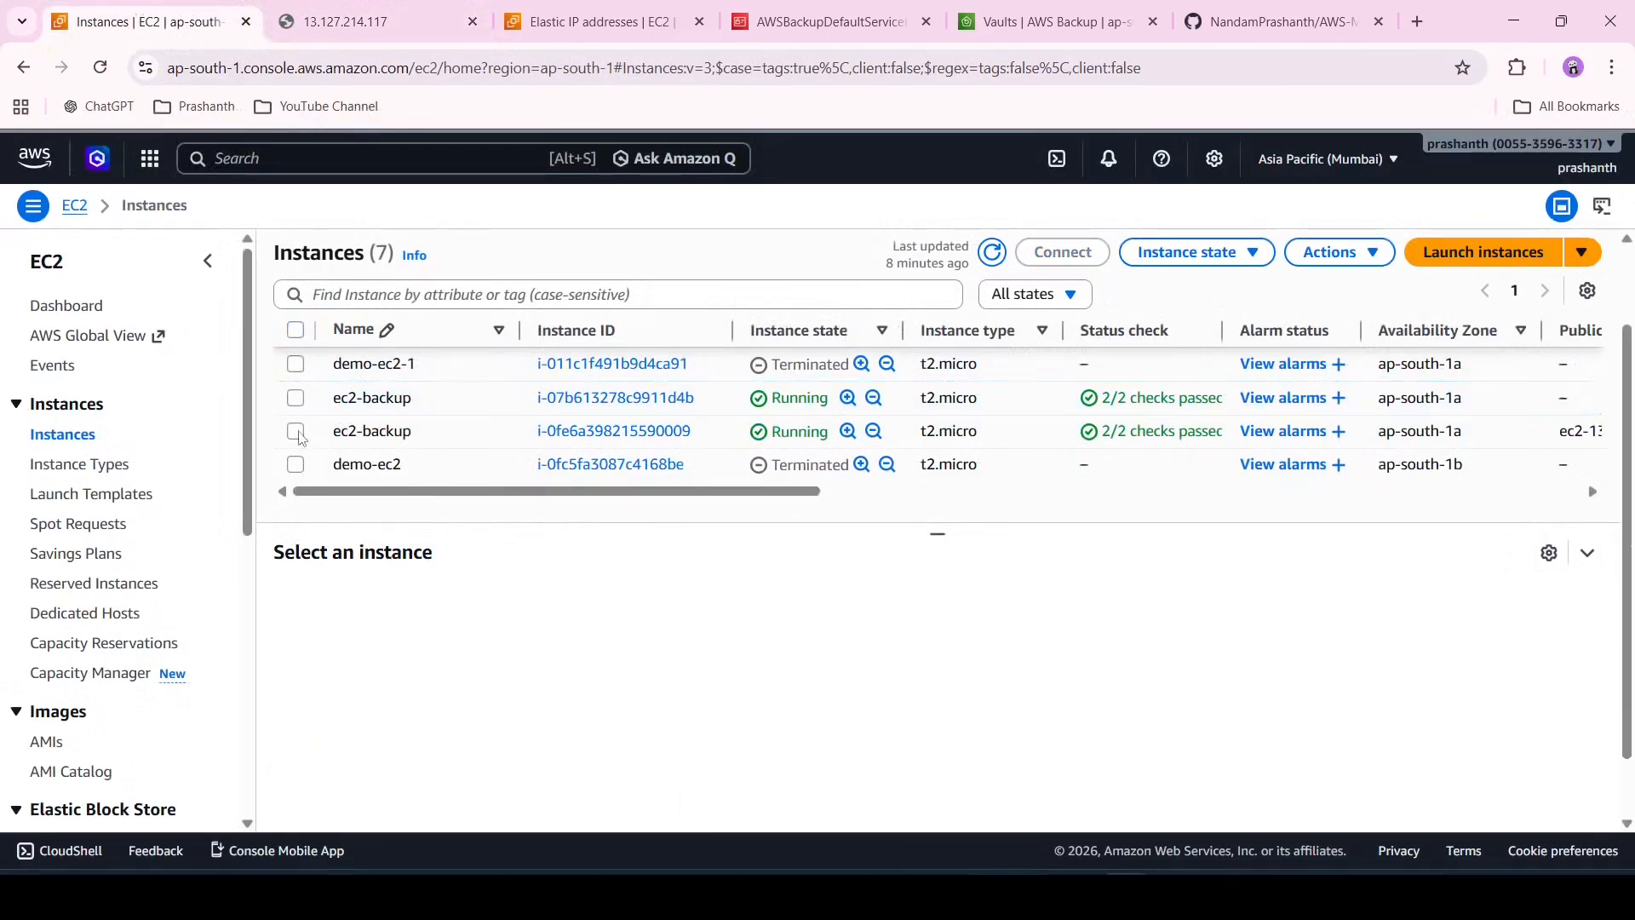
left_click(295, 432)
left_click(631, 434)
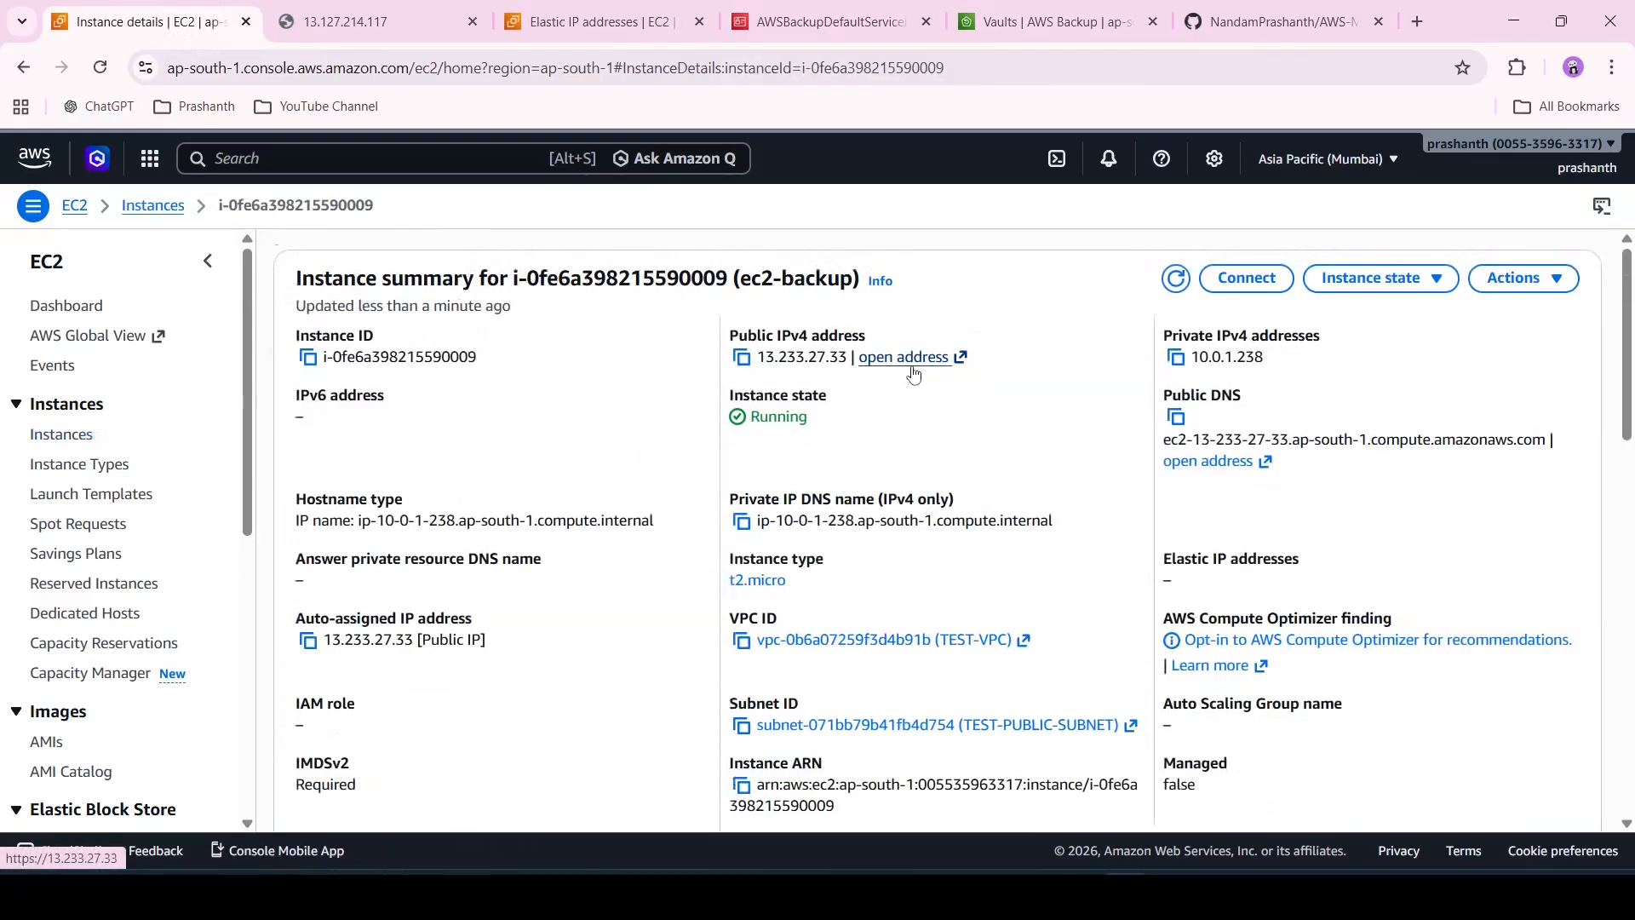
left_click(910, 363)
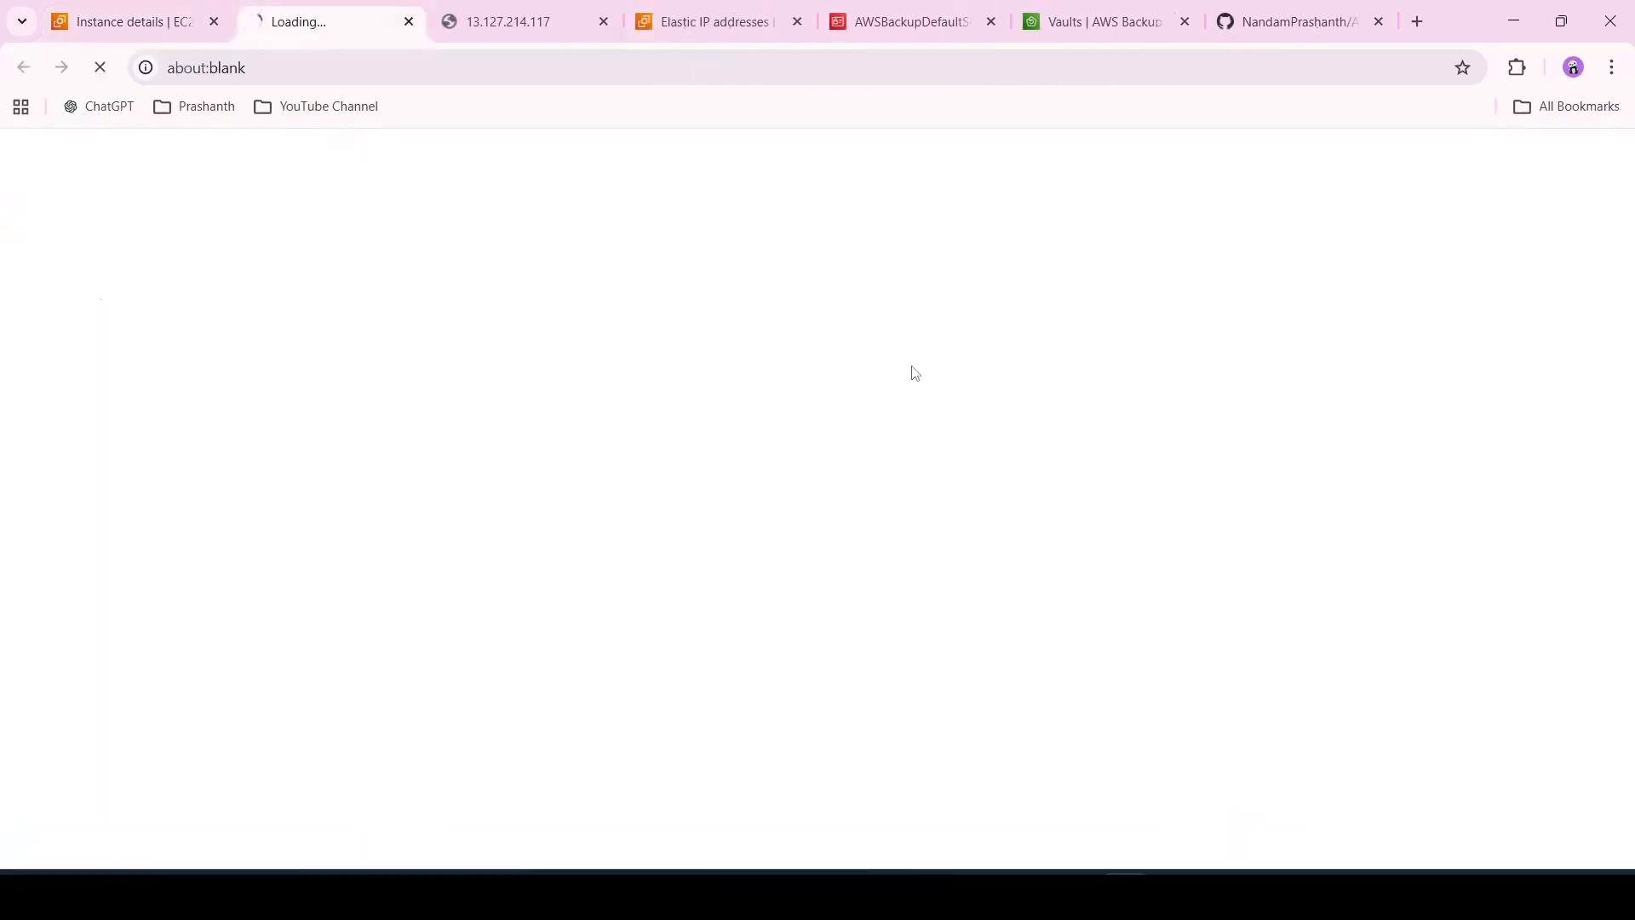
left_click(500, 63)
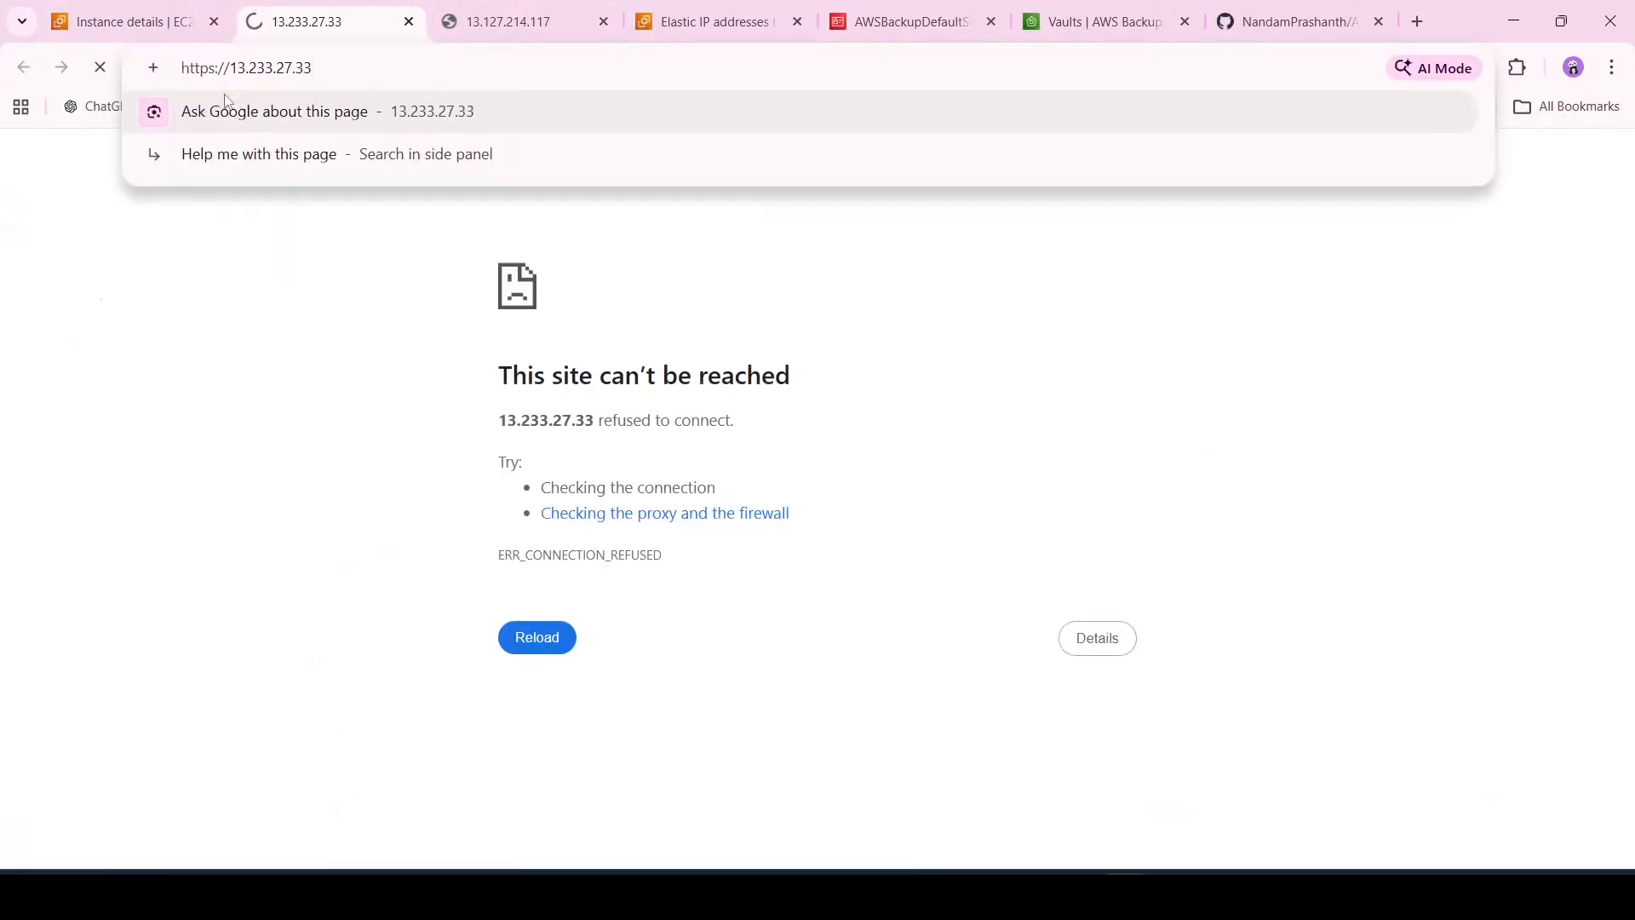
left_click(218, 68)
key("BackSpace")
type(":")
key("Return")
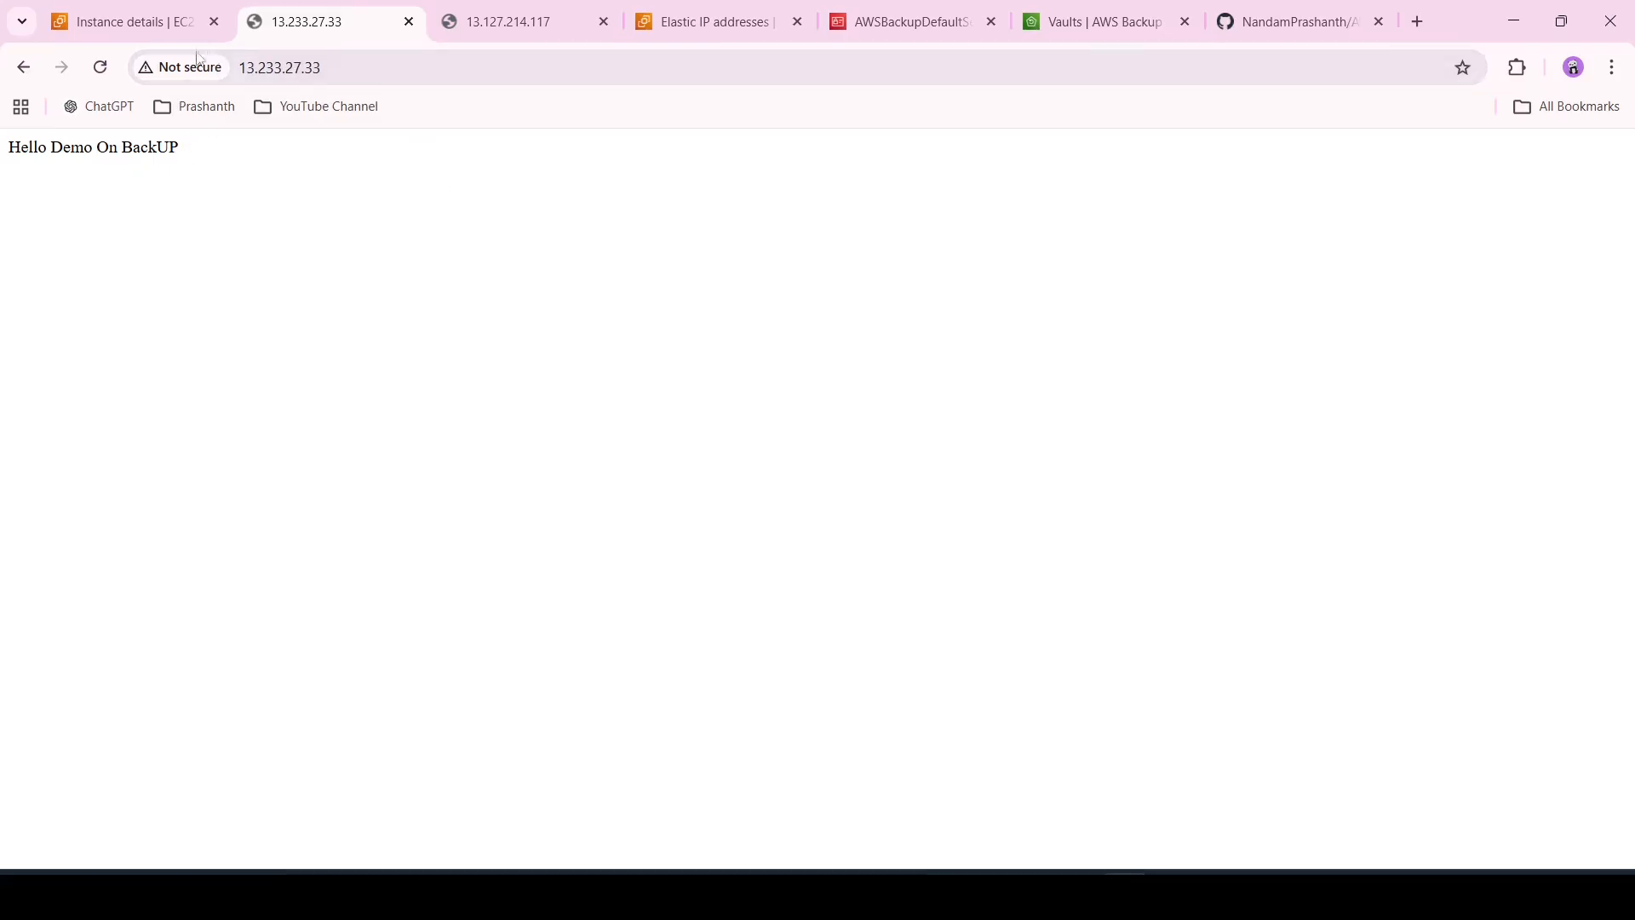
- Return to the EC2 instances list and filter it to show only instances in the Running state
left_click(123, 8)
left_click(68, 434)
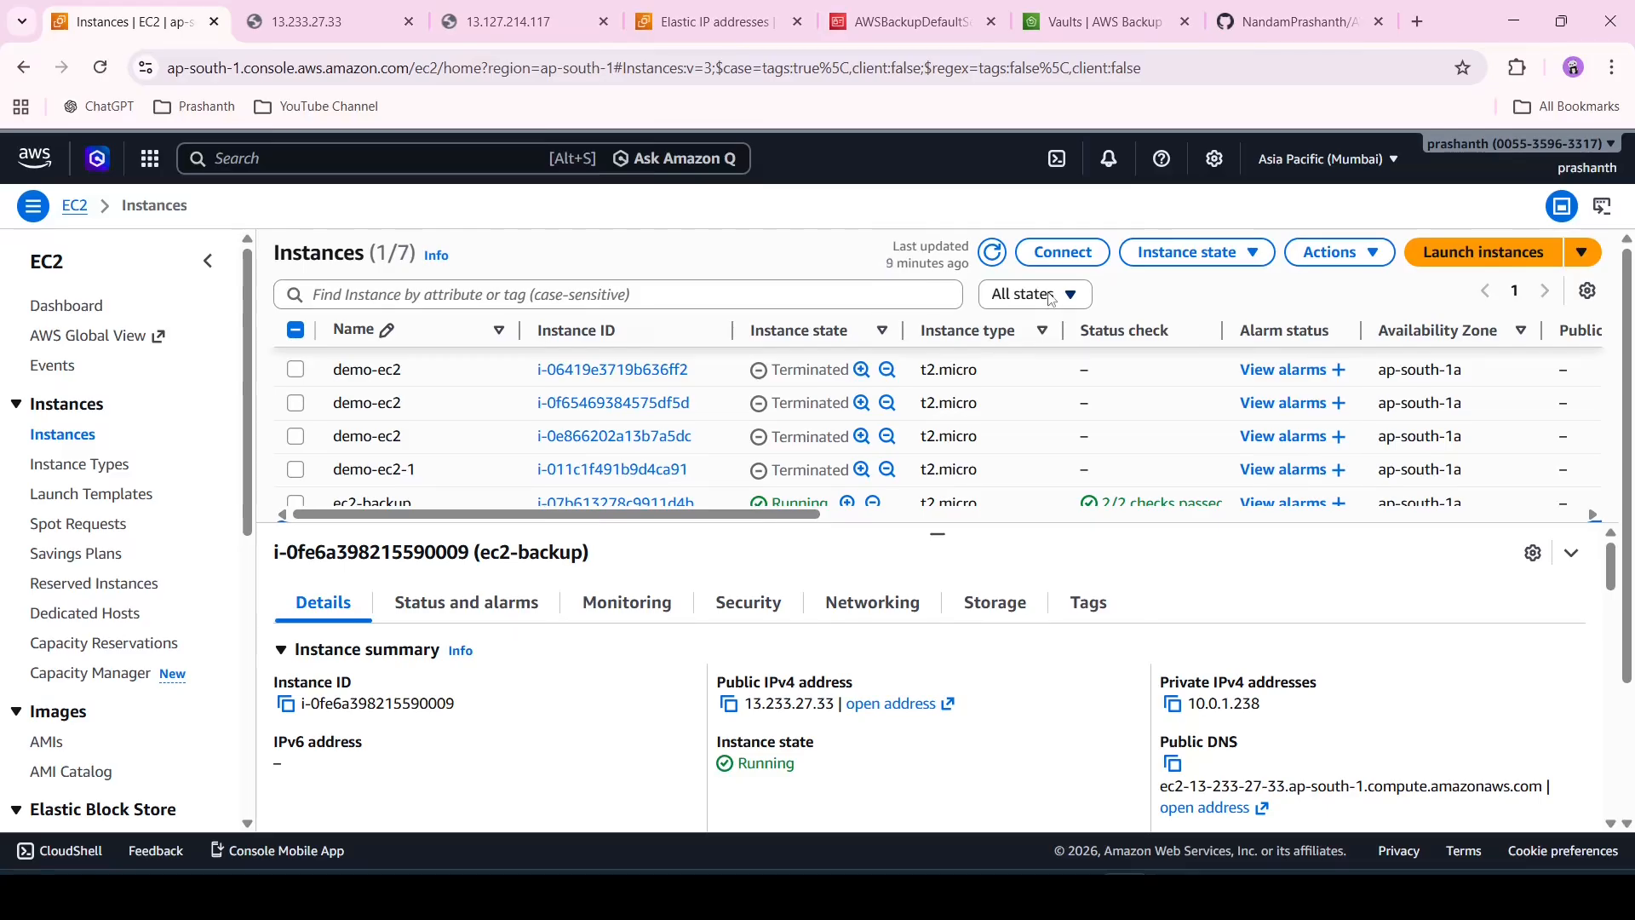
scroll(731, 386, "down", 2)
scroll(698, 413, "up", 2)
left_click(1042, 300)
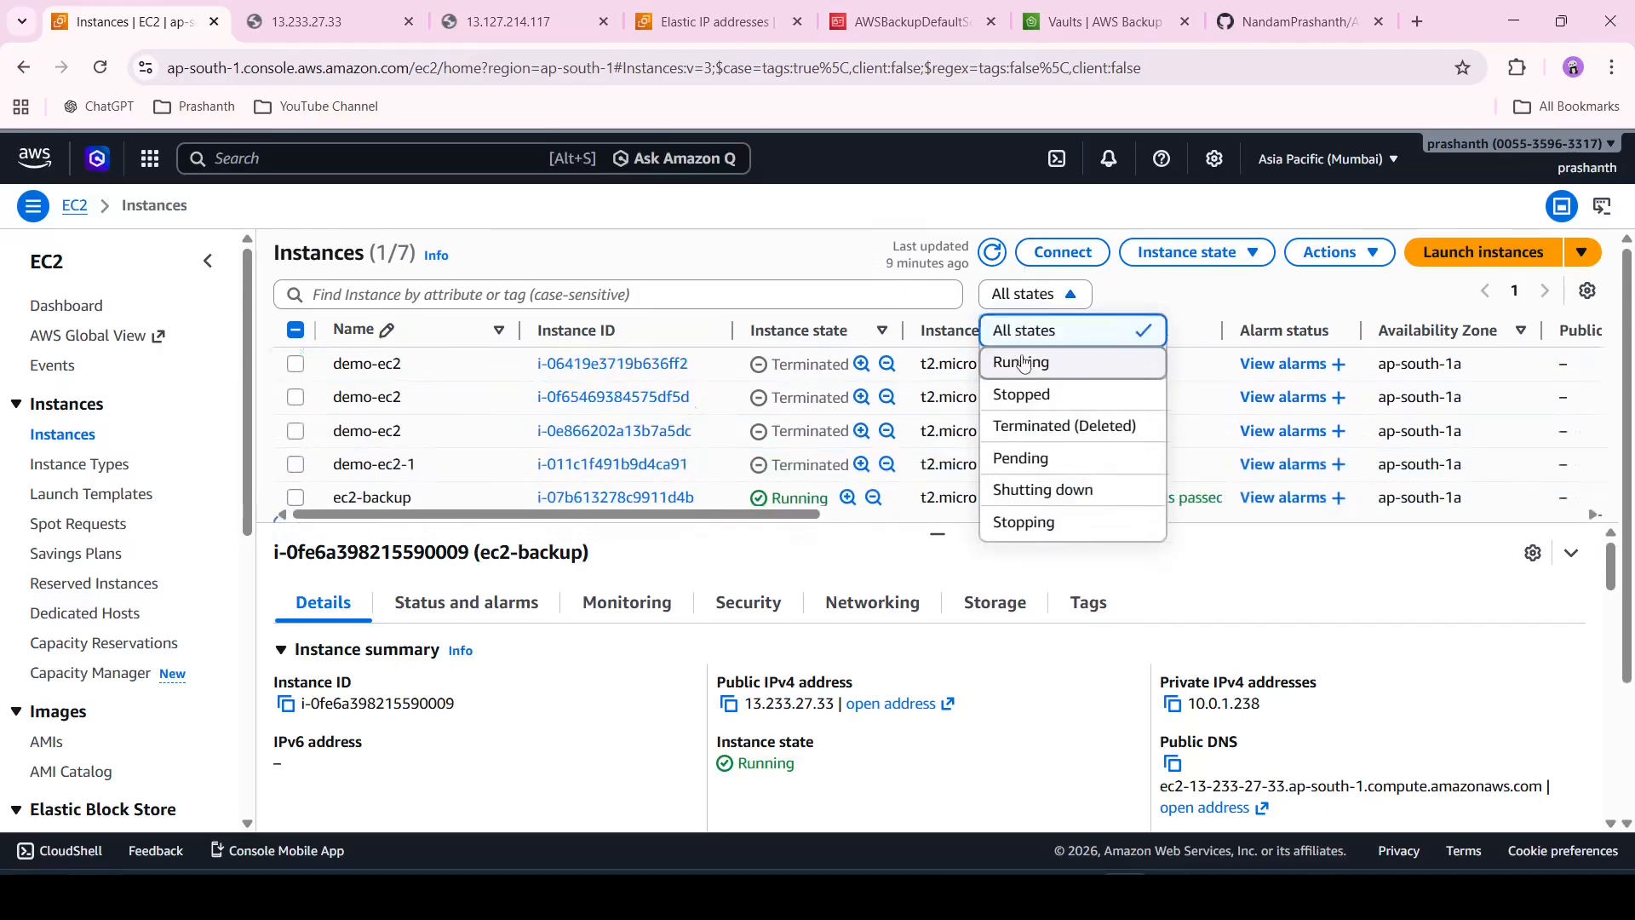
left_click(1025, 365)
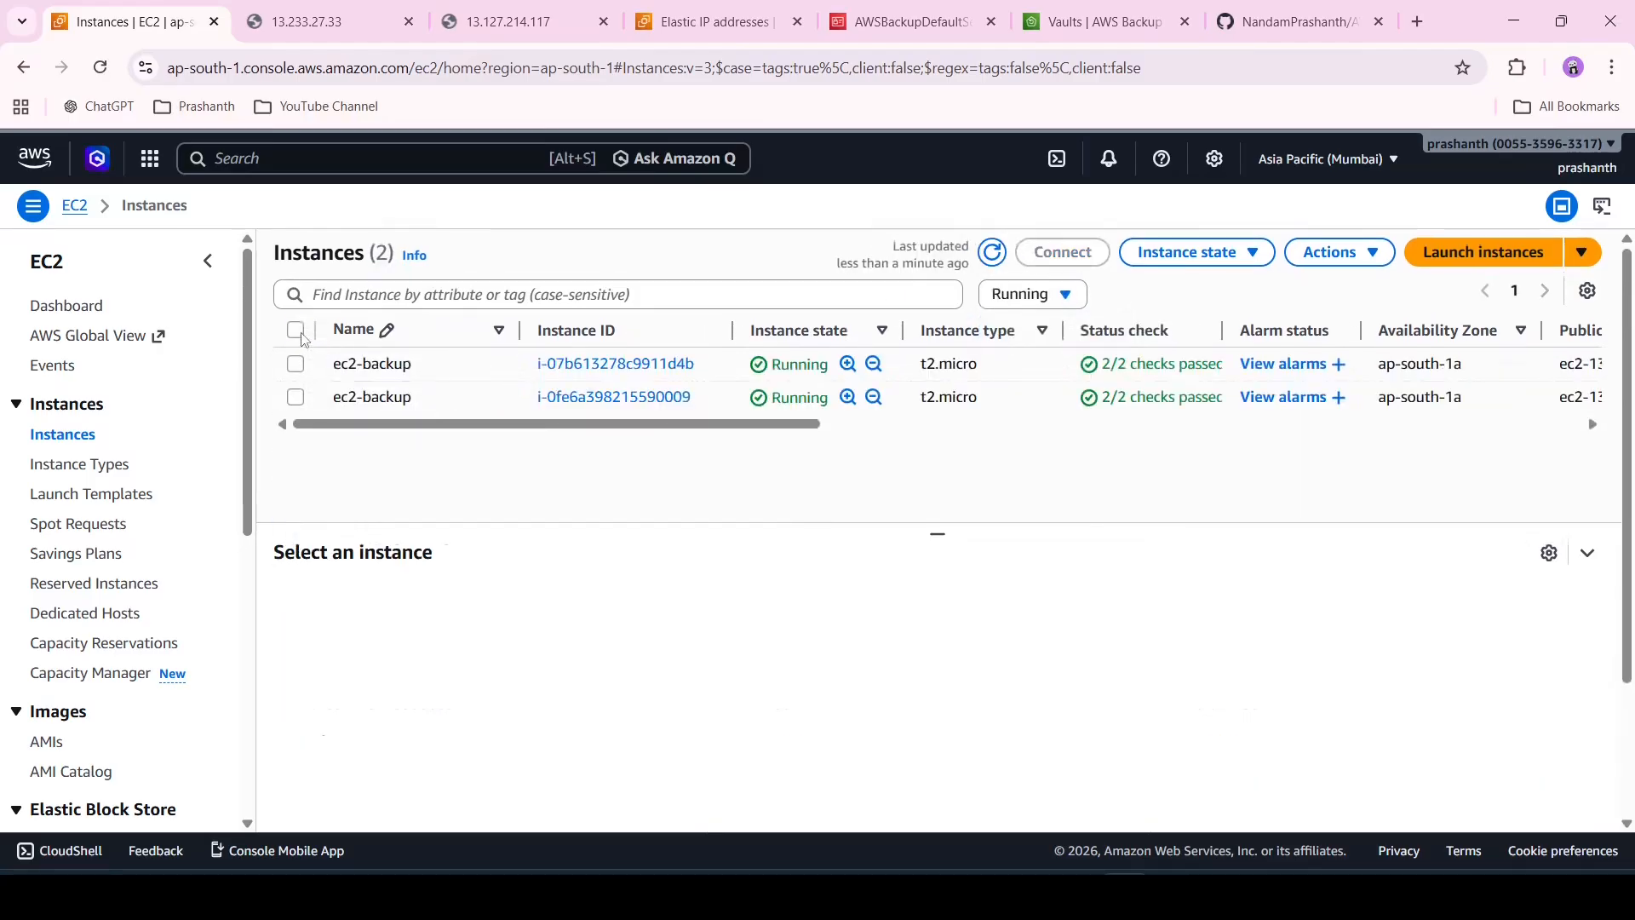
- Select both running ec2-backup instances and terminate them
left_click(295, 331)
left_click(1339, 252)
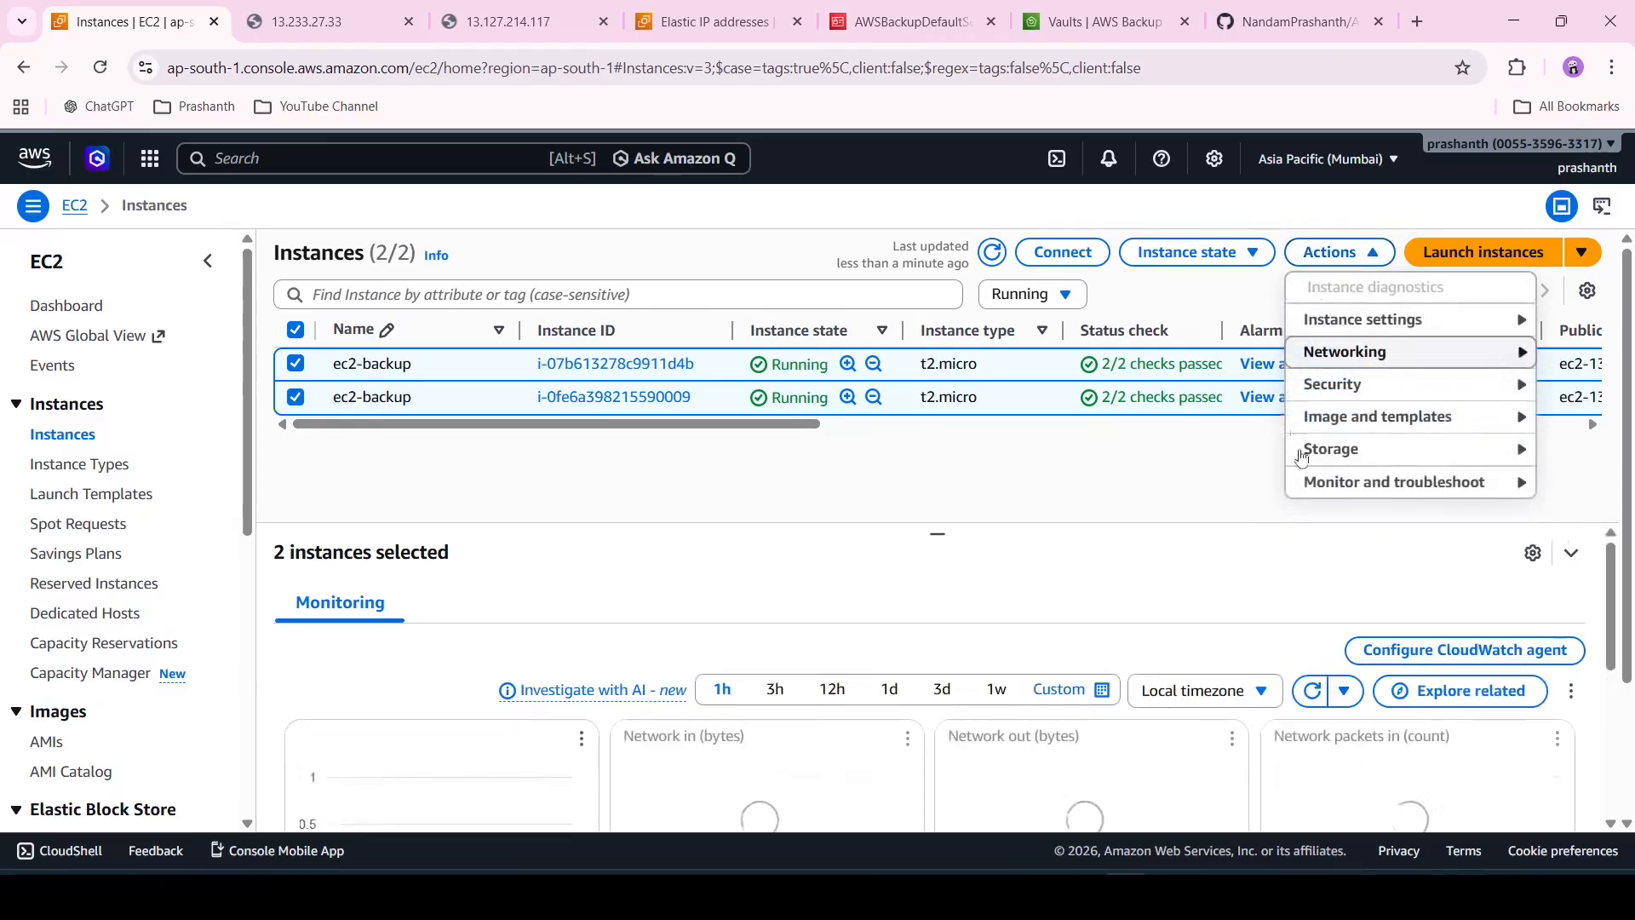
left_click(1195, 256)
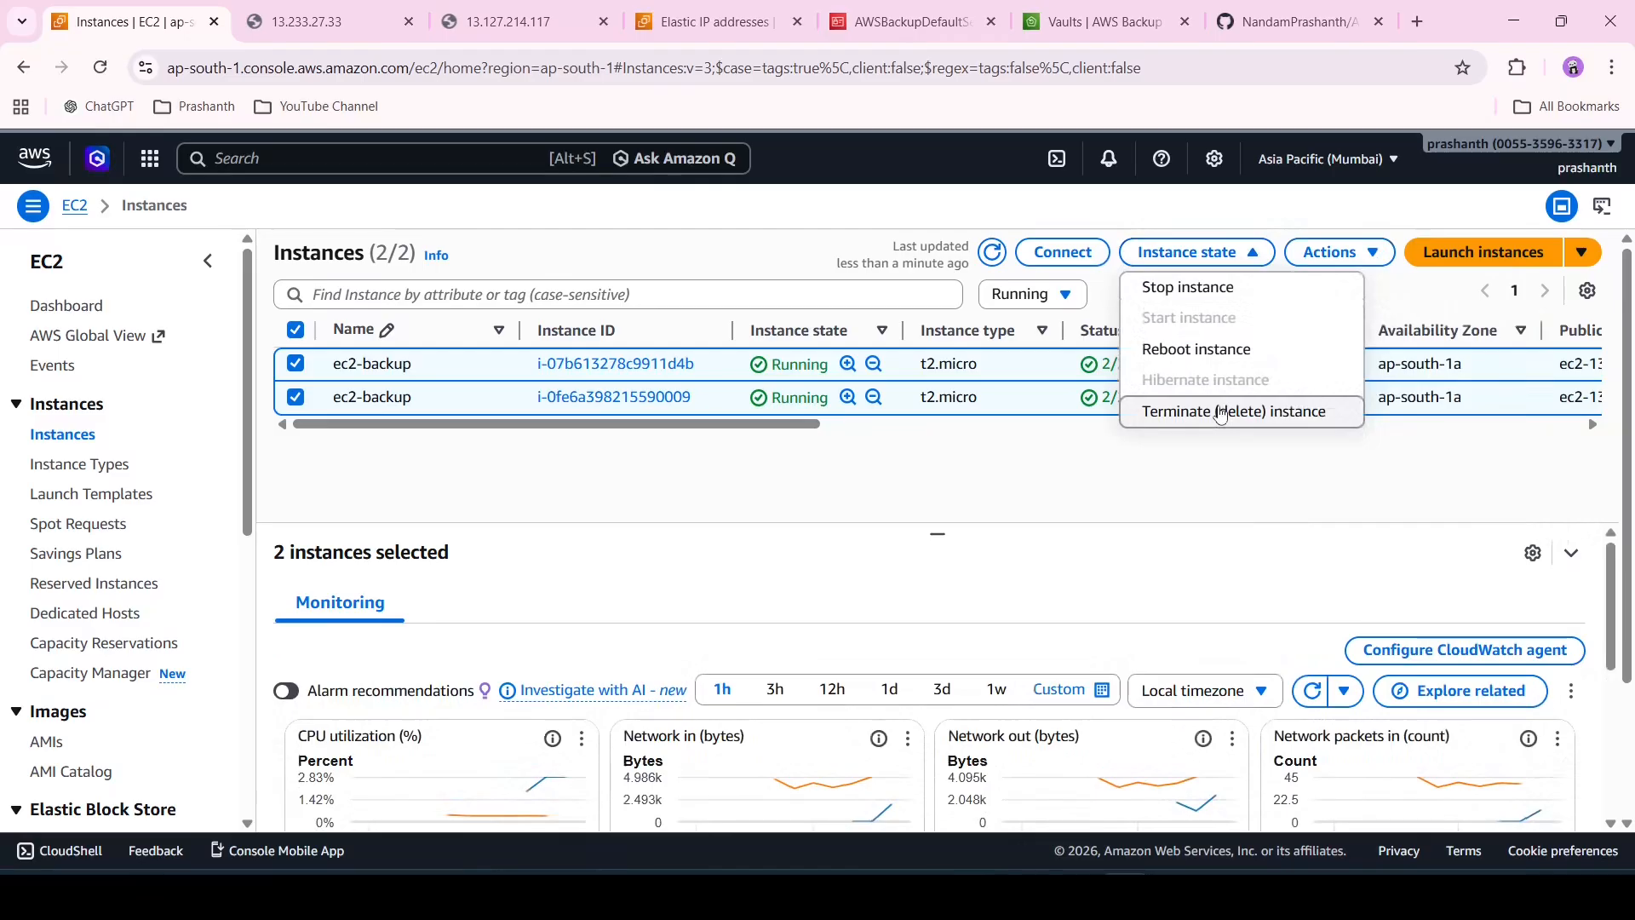
left_click(1222, 412)
left_click(1231, 790)
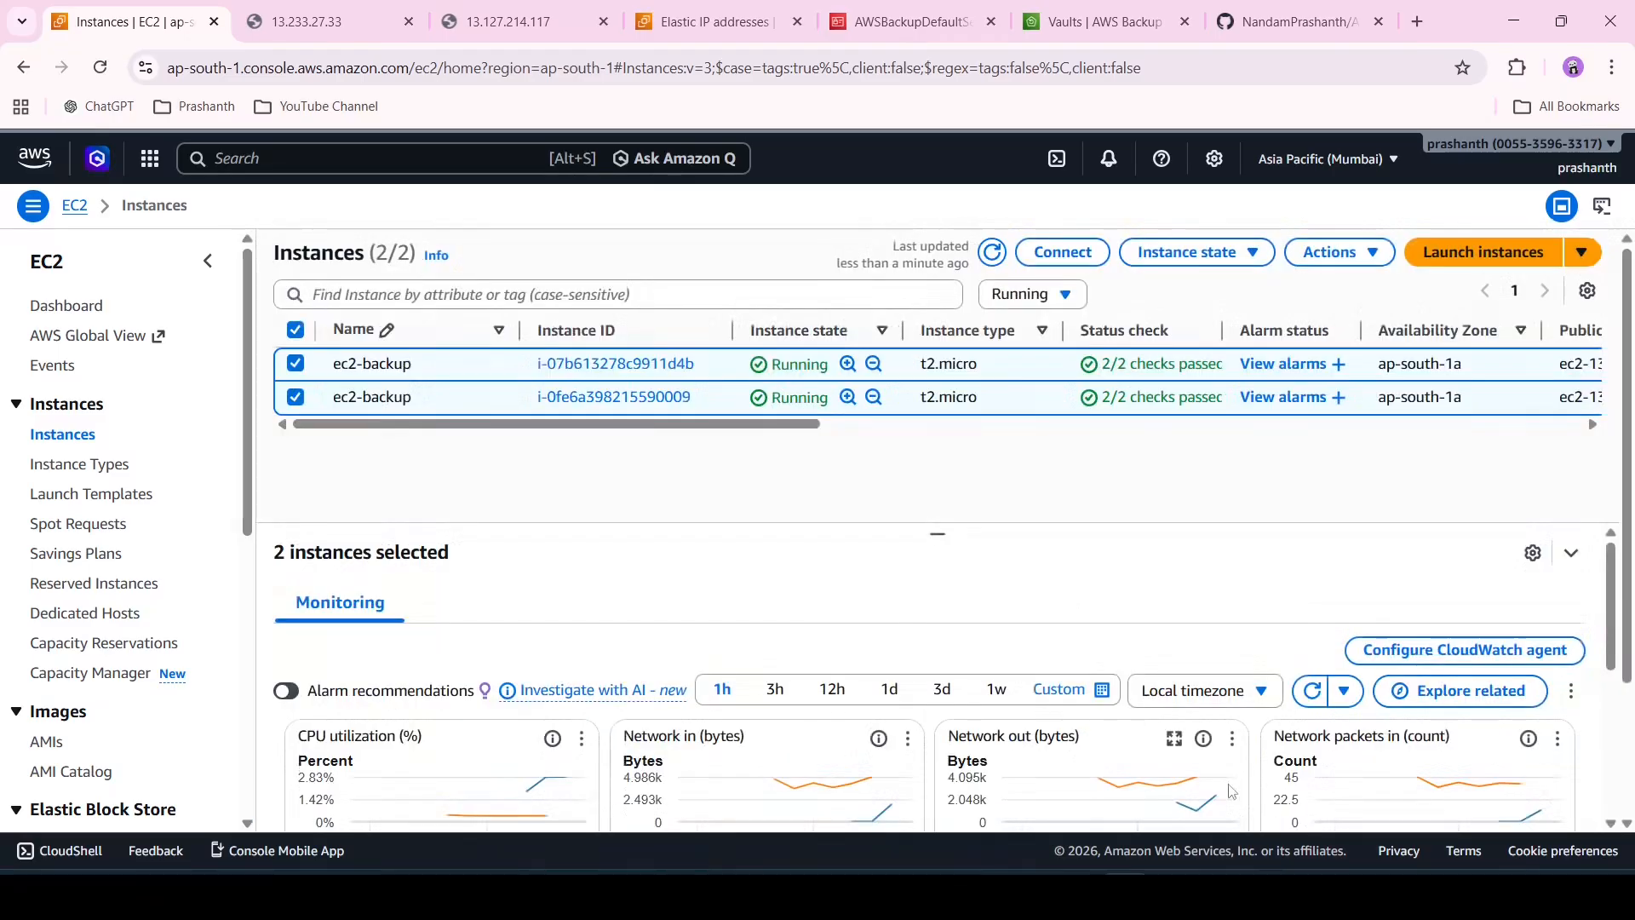
- Close the AWSBackupDefaultServiceRole page and look over the AWS Backup dashboard after dismissing the new features announcement
left_click(904, 9)
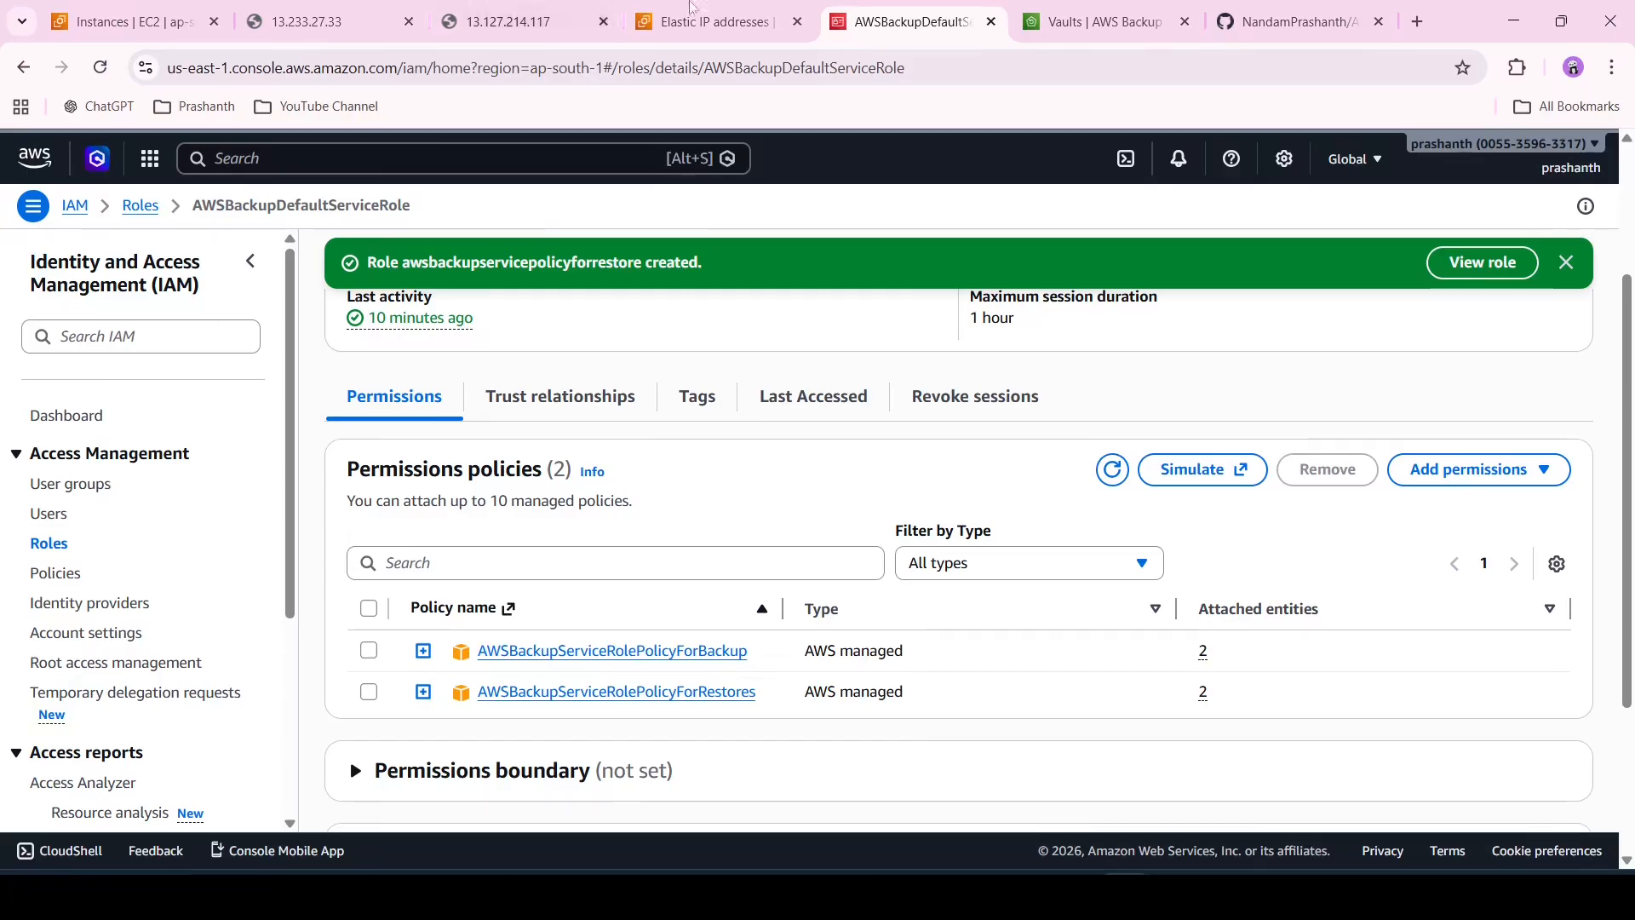
left_click(991, 21)
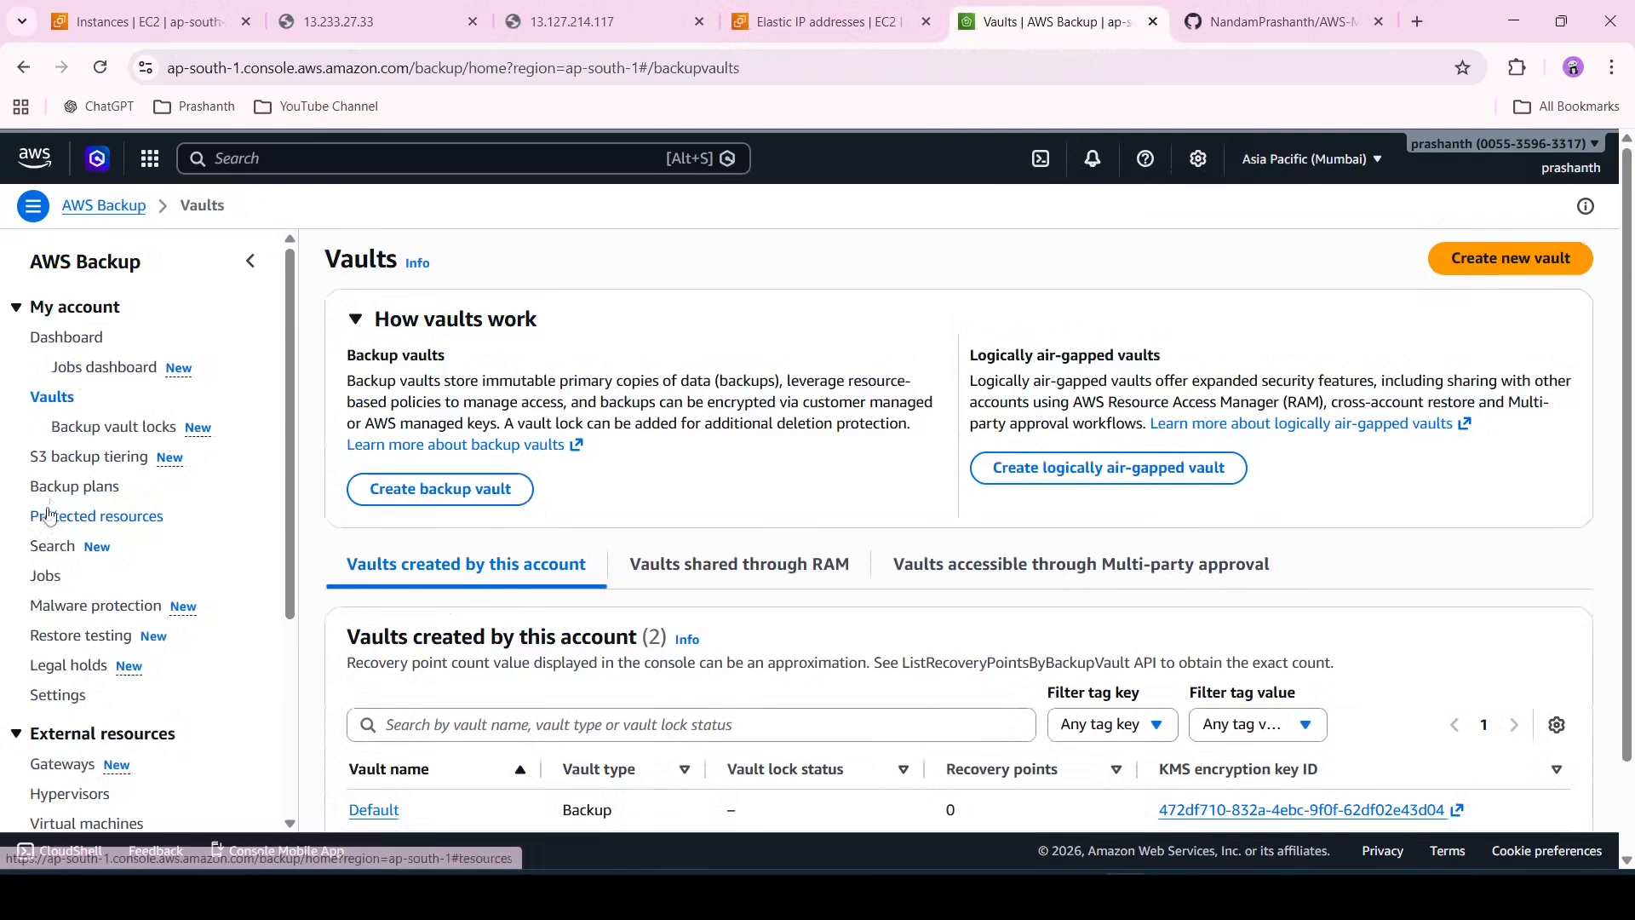
left_click(70, 341)
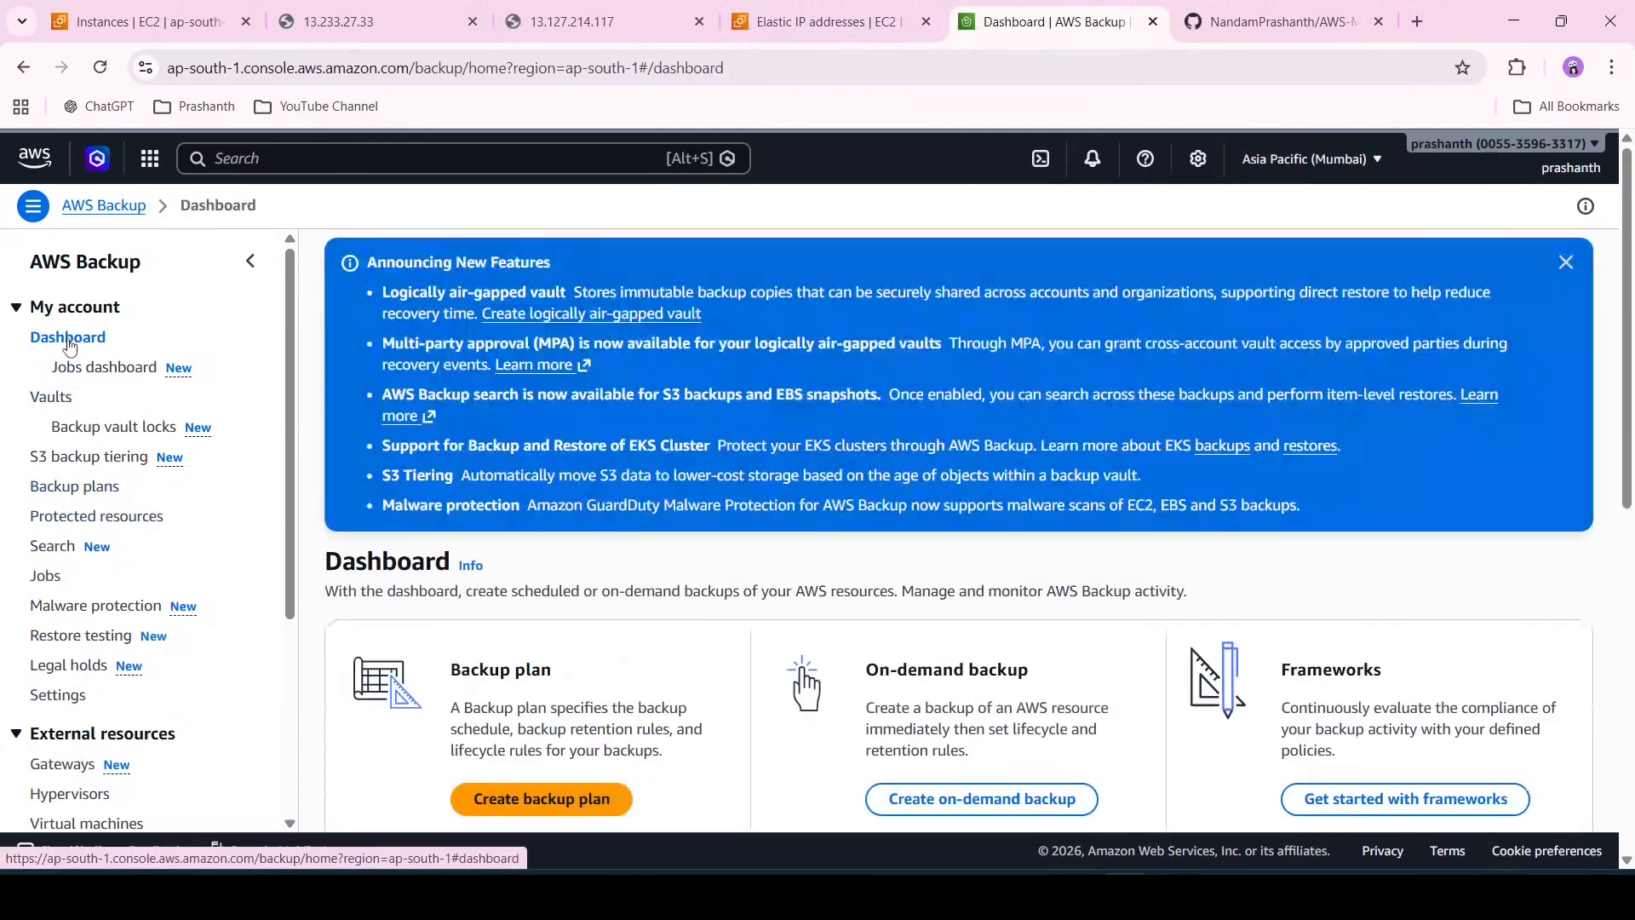
left_click(1569, 263)
scroll(792, 477, "down", 5)
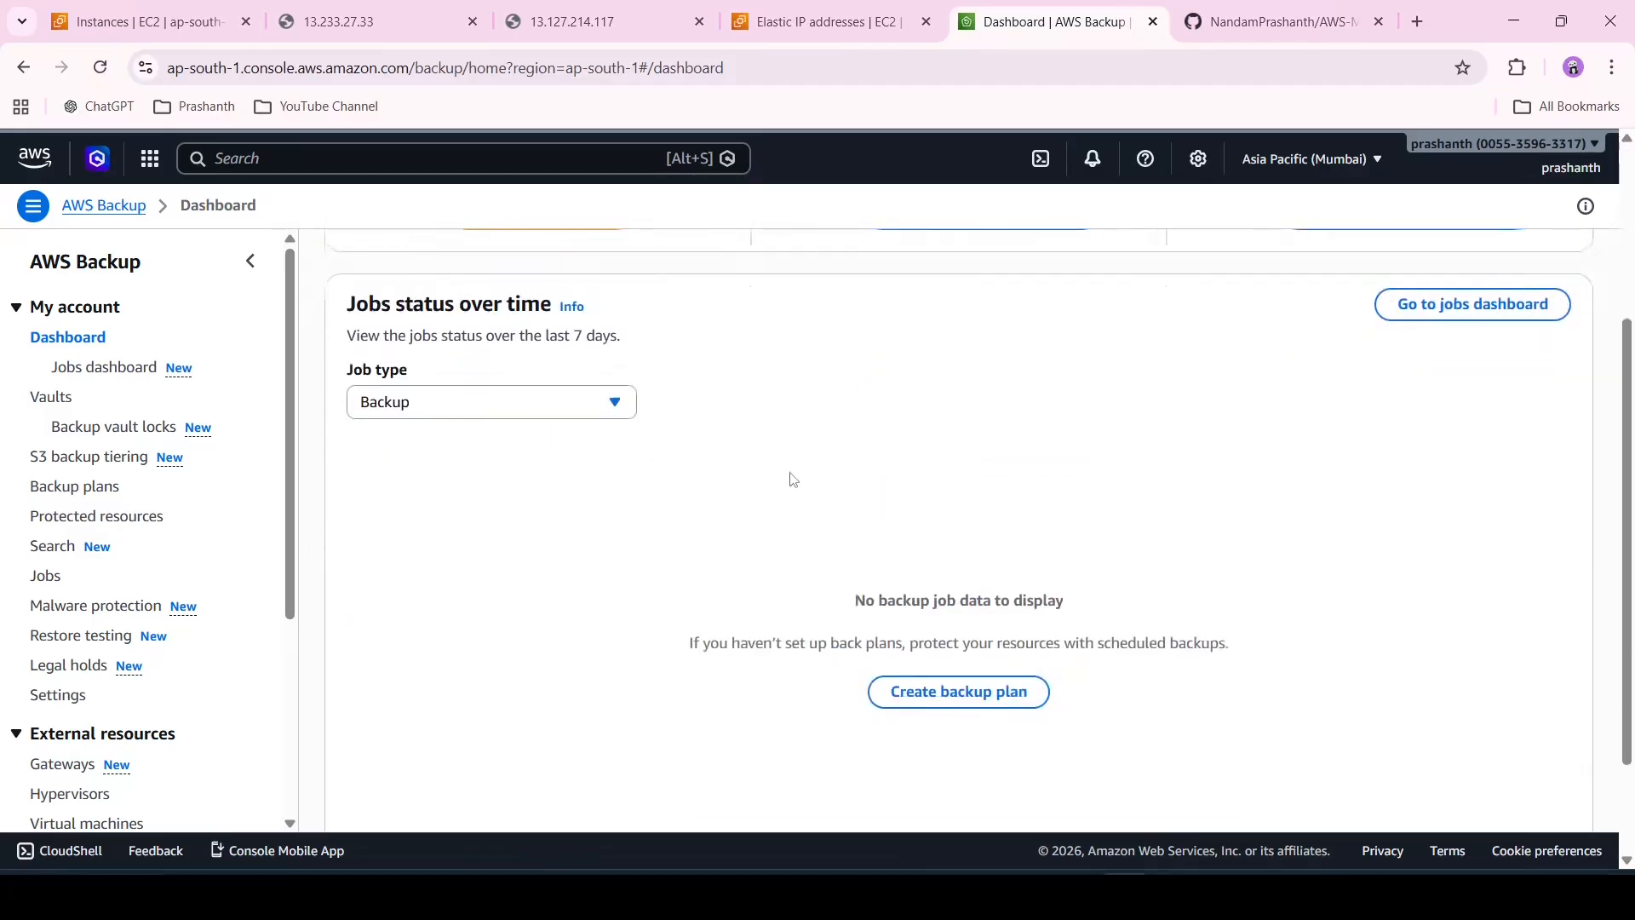
scroll(792, 477, "up", 5)
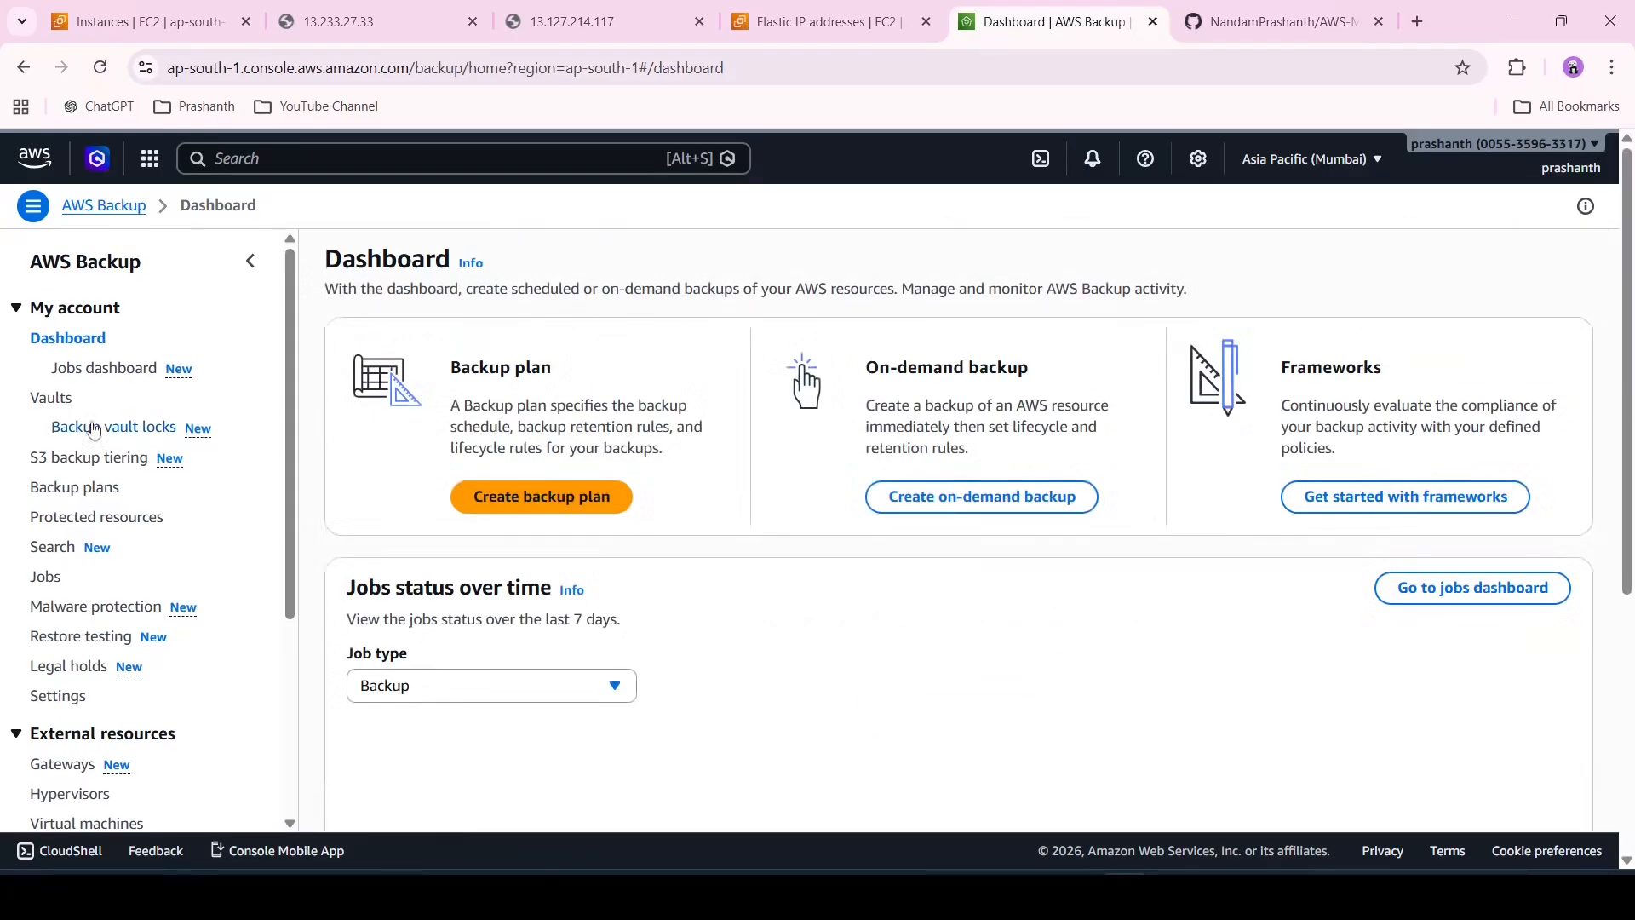
- Open demo-backup-vault from the list of vaults created by this account
left_click(54, 411)
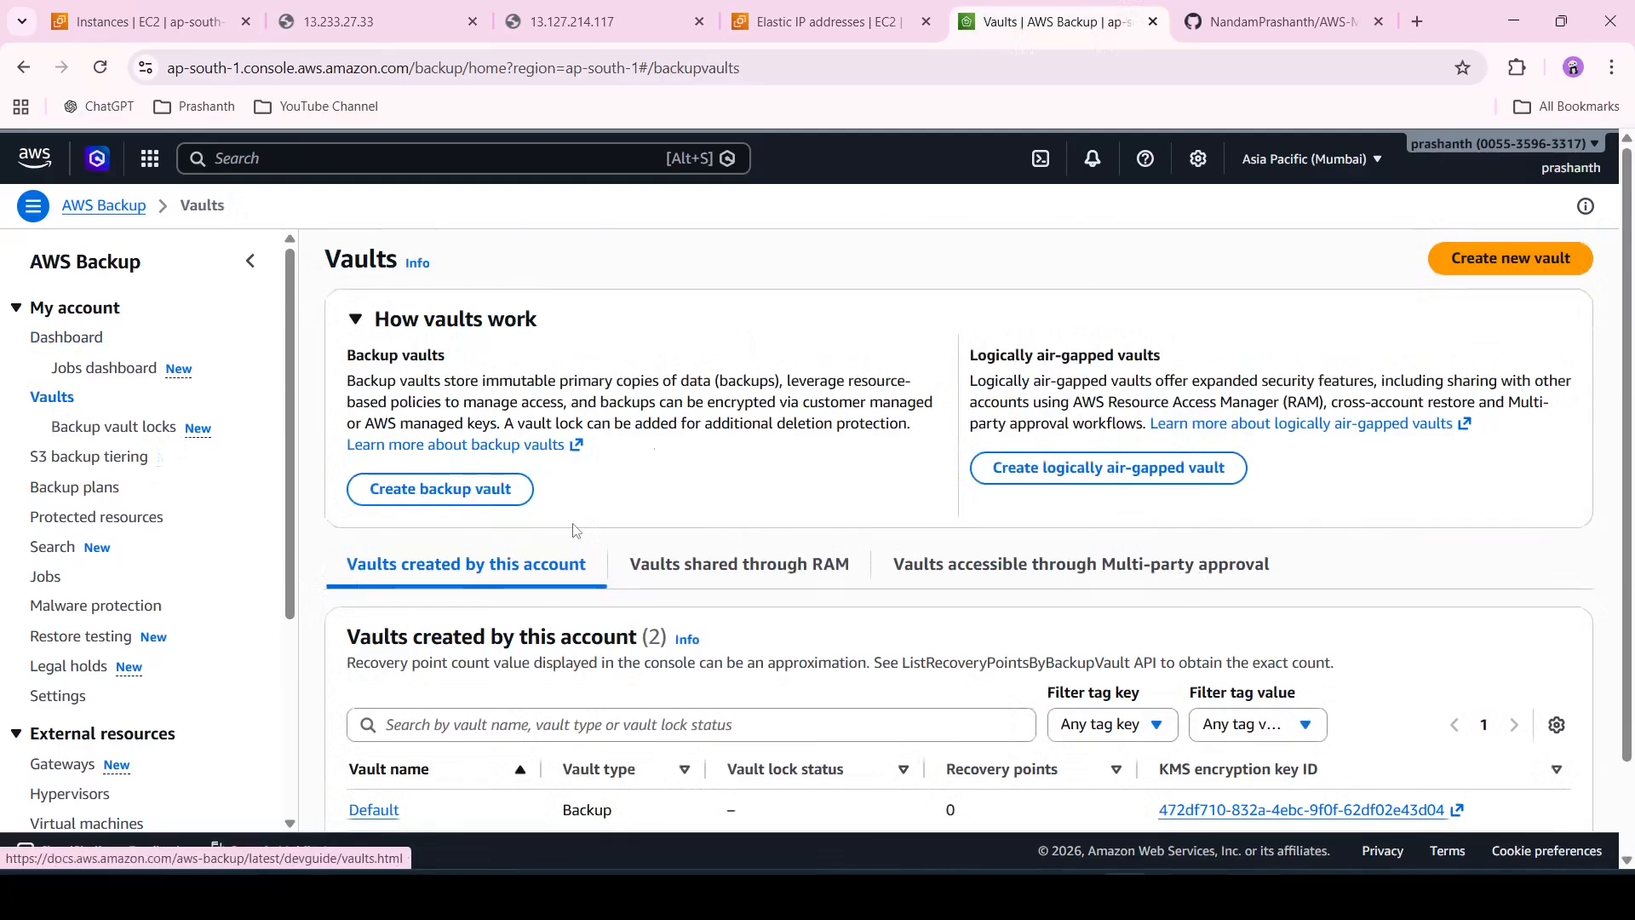
scroll(392, 750, "down", 1)
left_click(395, 746)
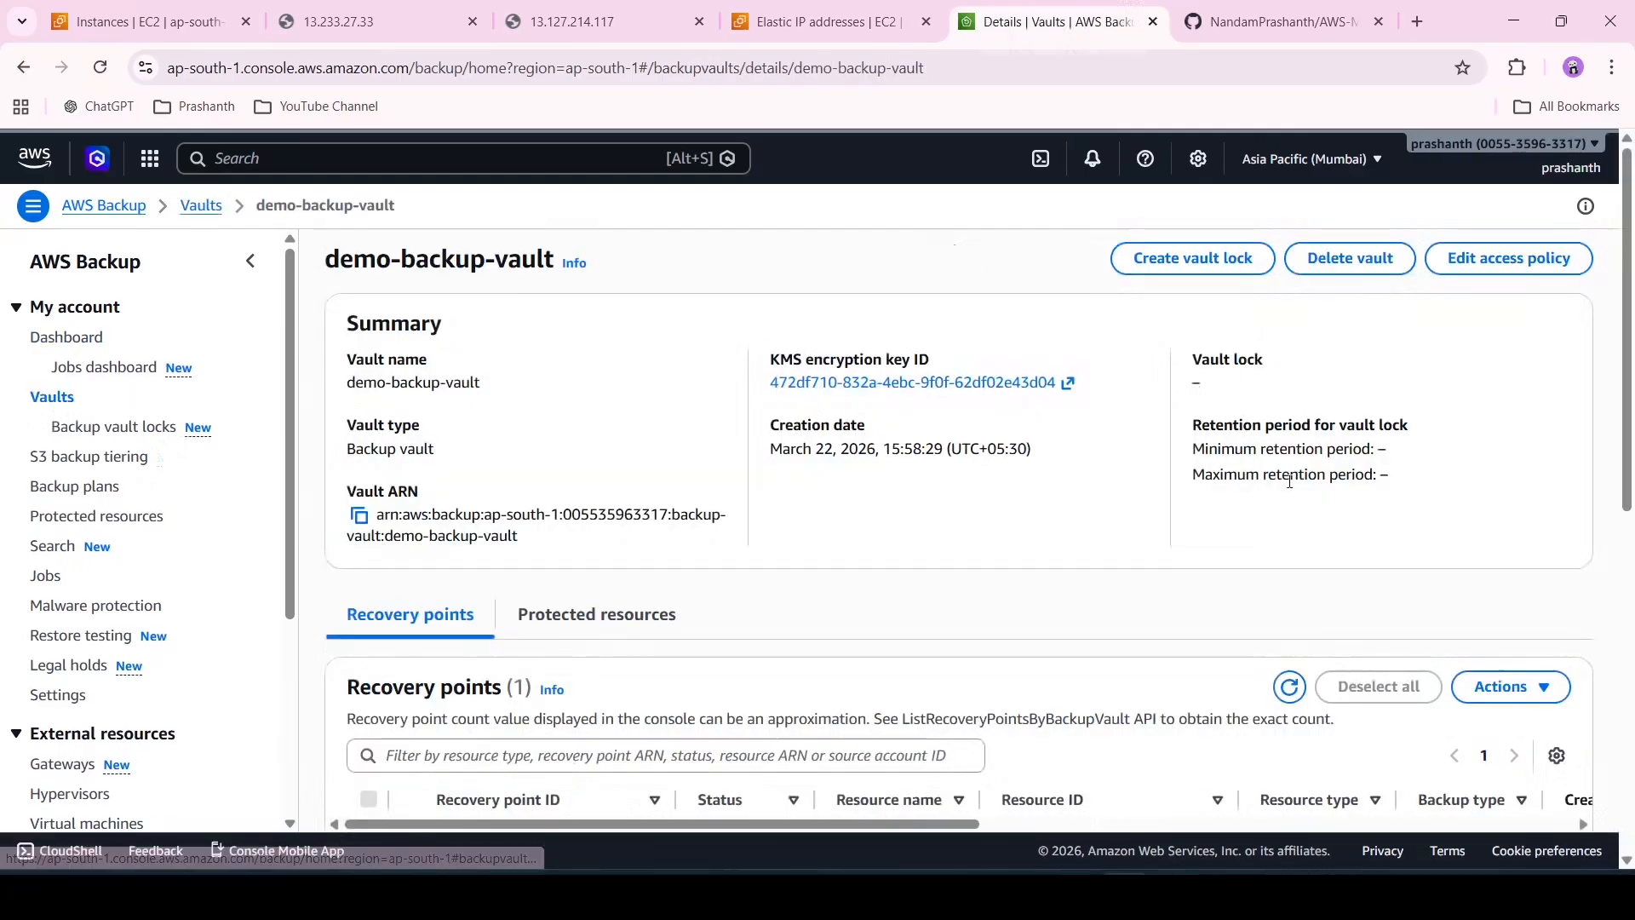
- Try to delete demo-backup-vault, entering "confirm" as the confirmation text
left_click(1346, 259)
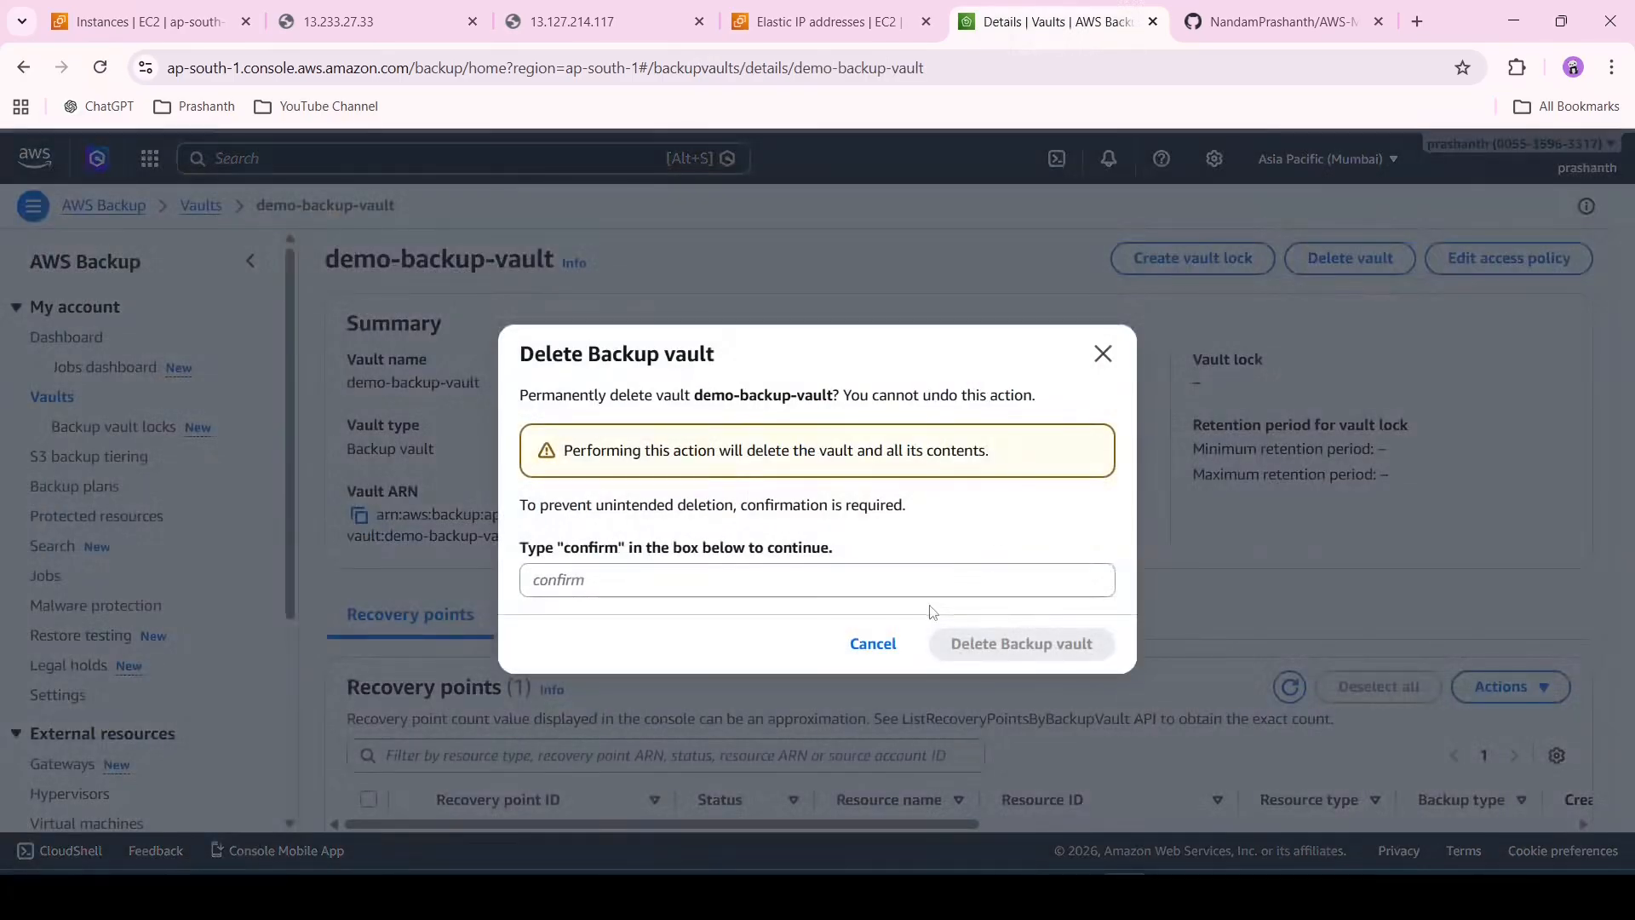
double_click(596, 552)
right_click(597, 558)
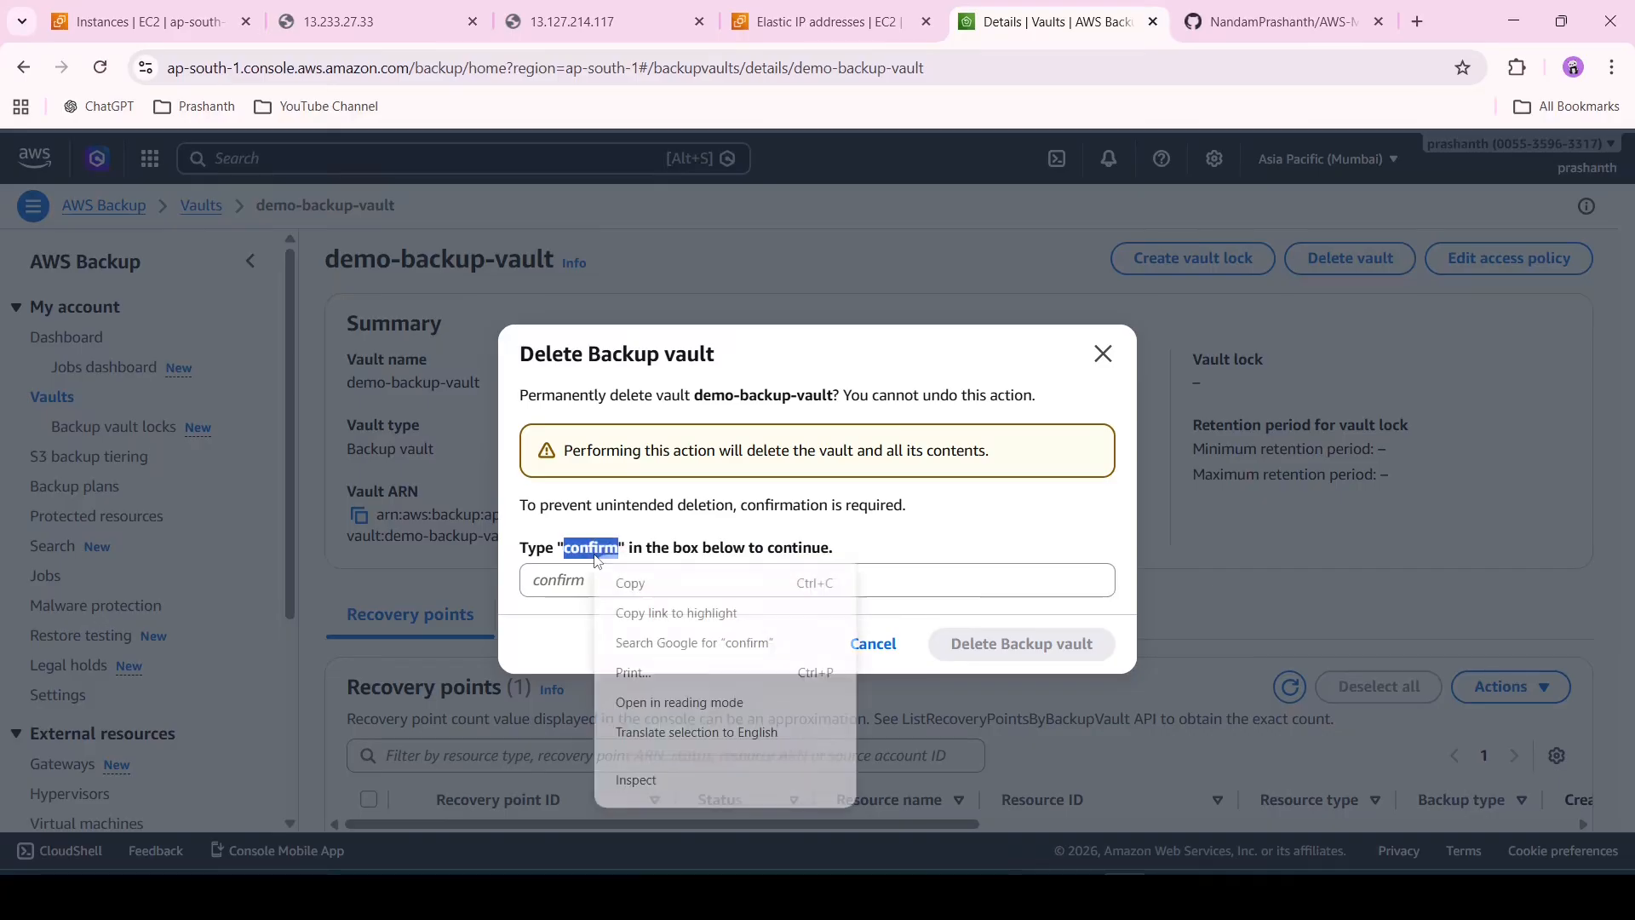
left_click(624, 574)
left_click(632, 579)
right_click(632, 579)
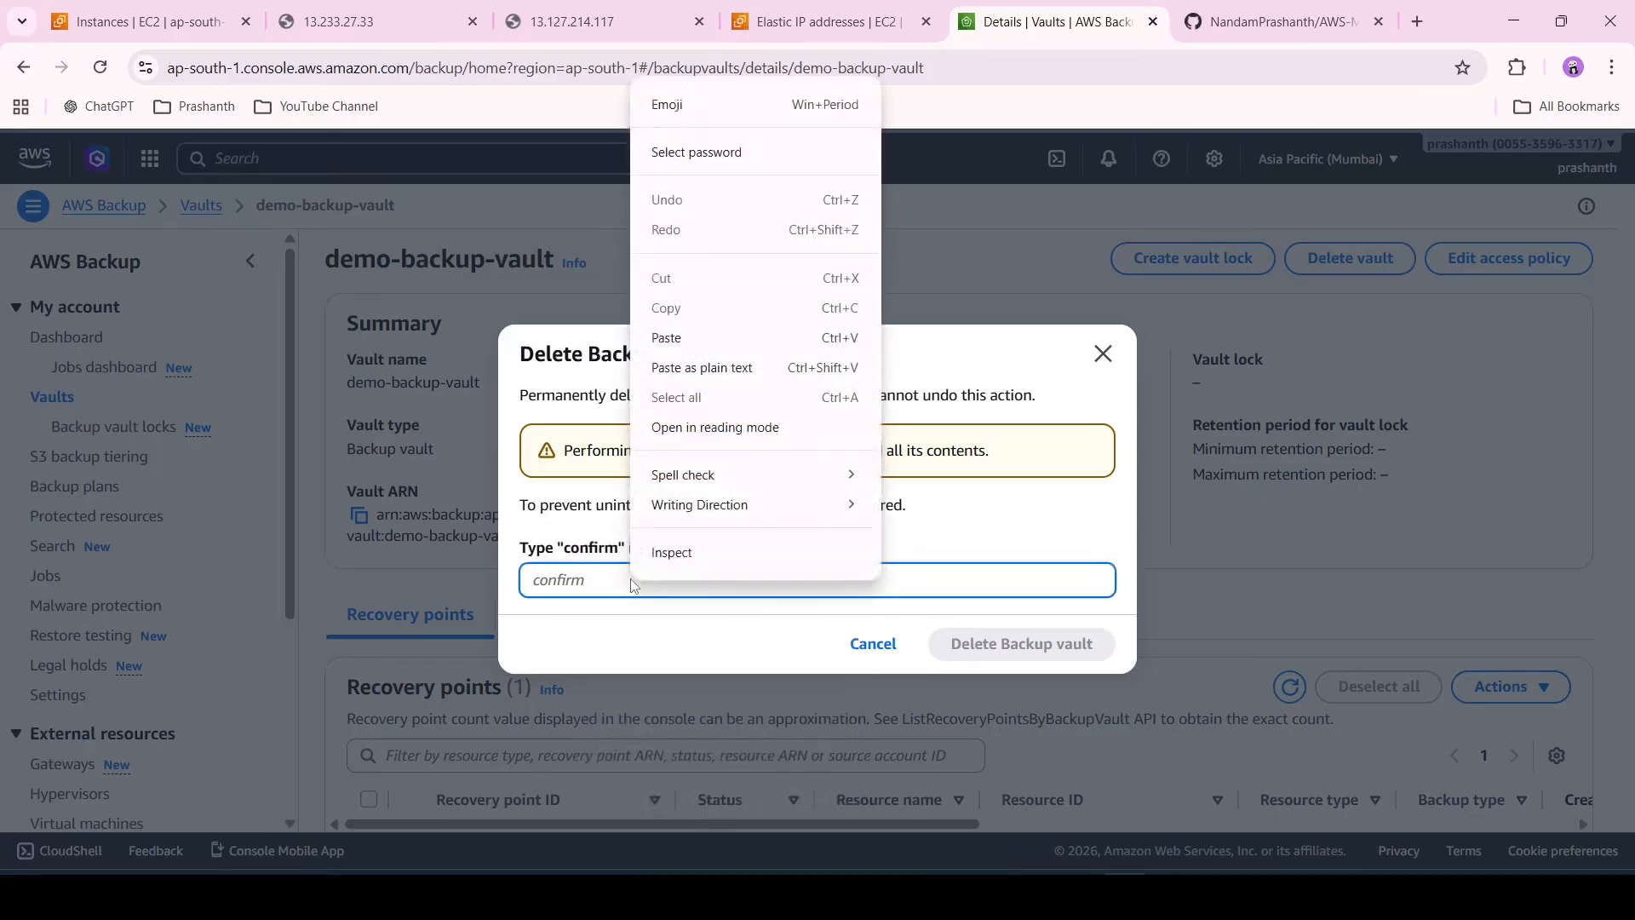
left_click(784, 339)
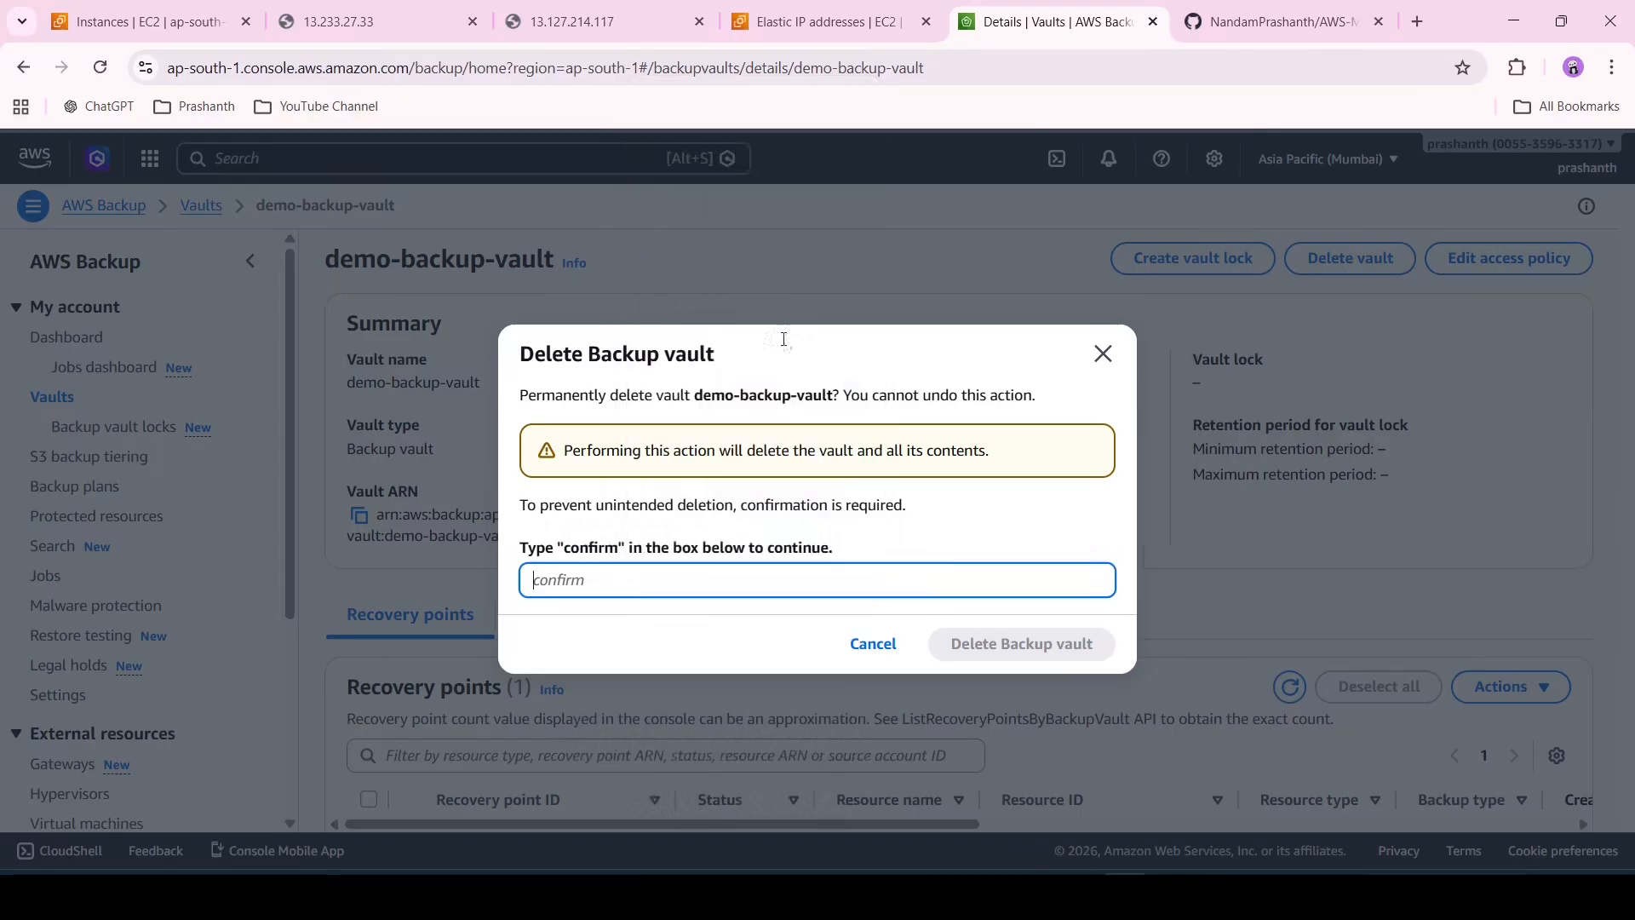
left_click(985, 651)
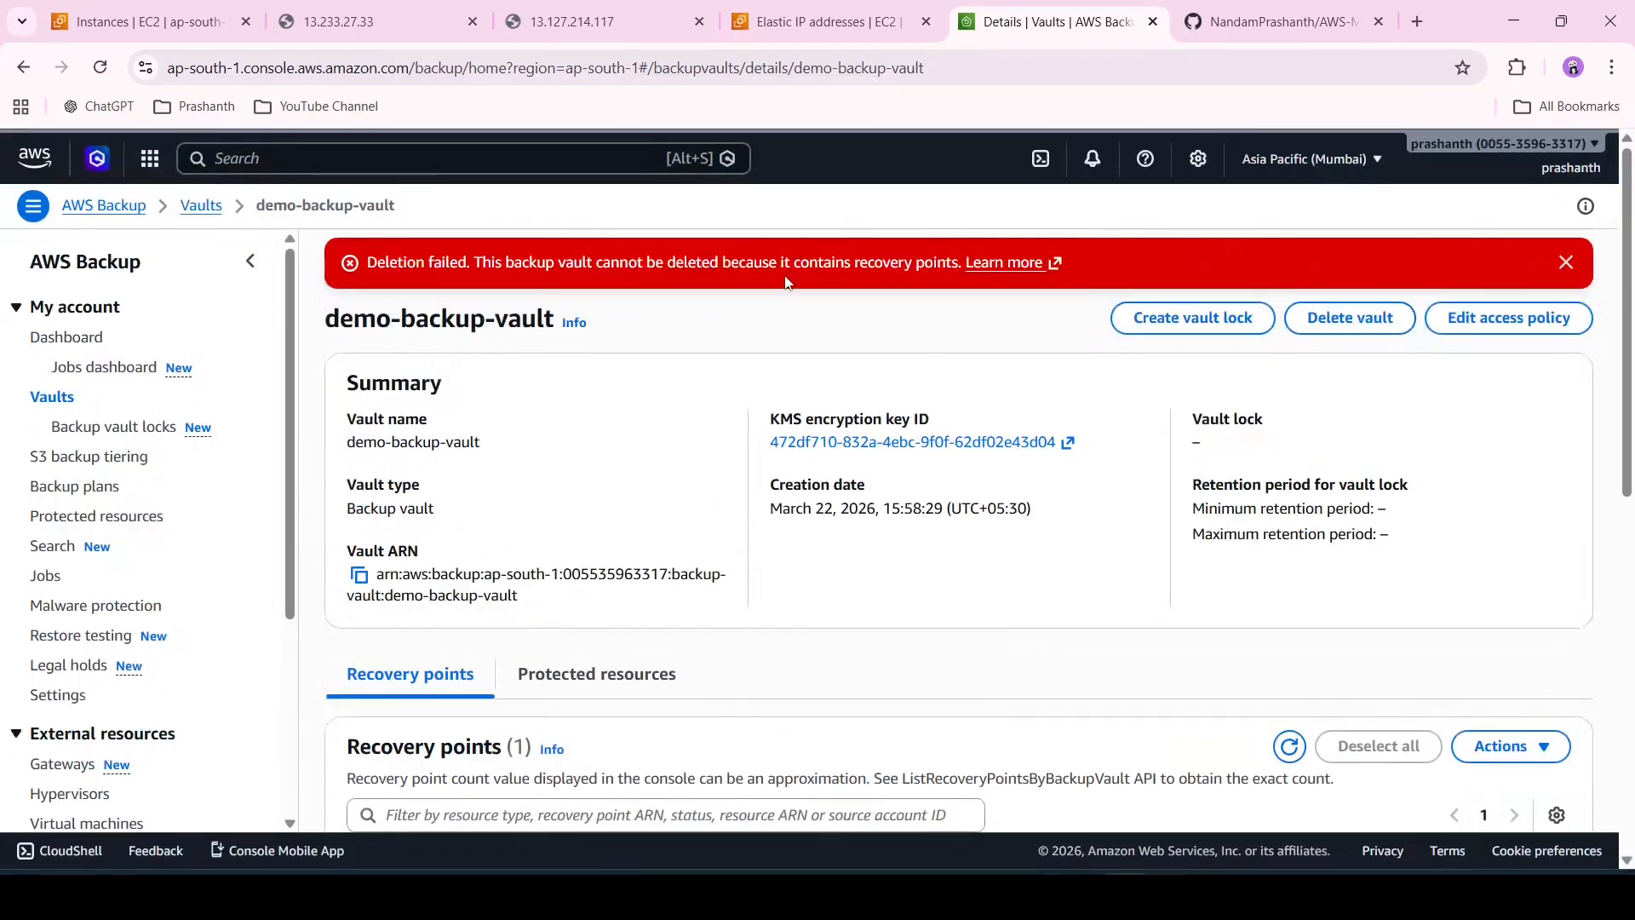
- Delete the ec2-backup recovery point from demo-backup-vault, refresh the recovery points list and dismiss the notification
scroll(852, 384, "down", 5)
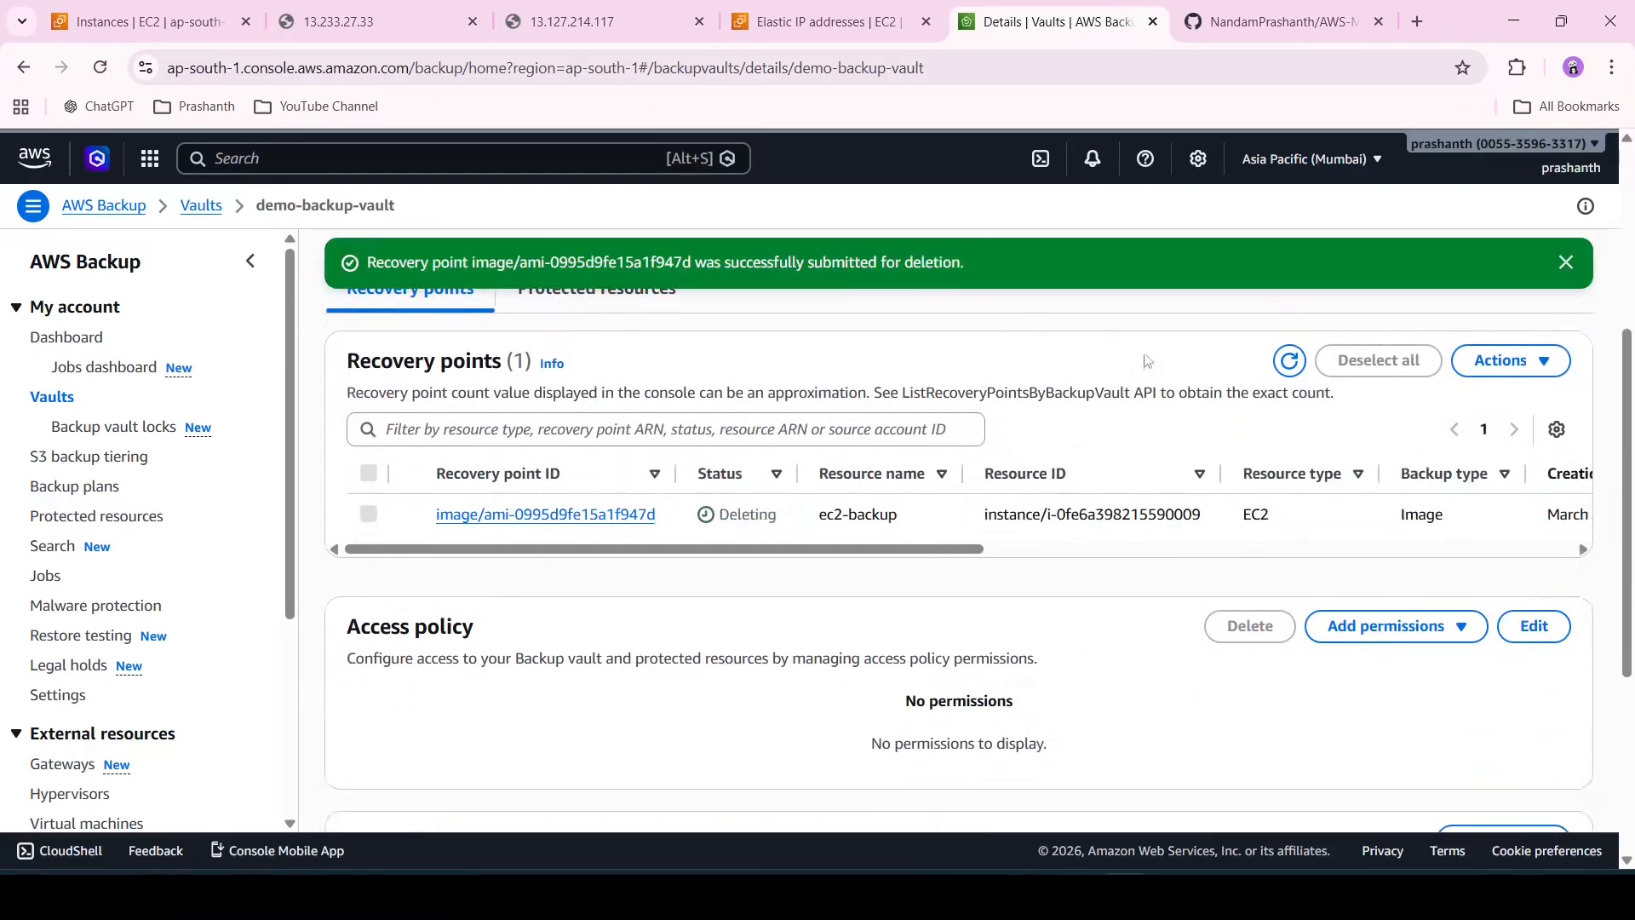
left_click(1294, 364)
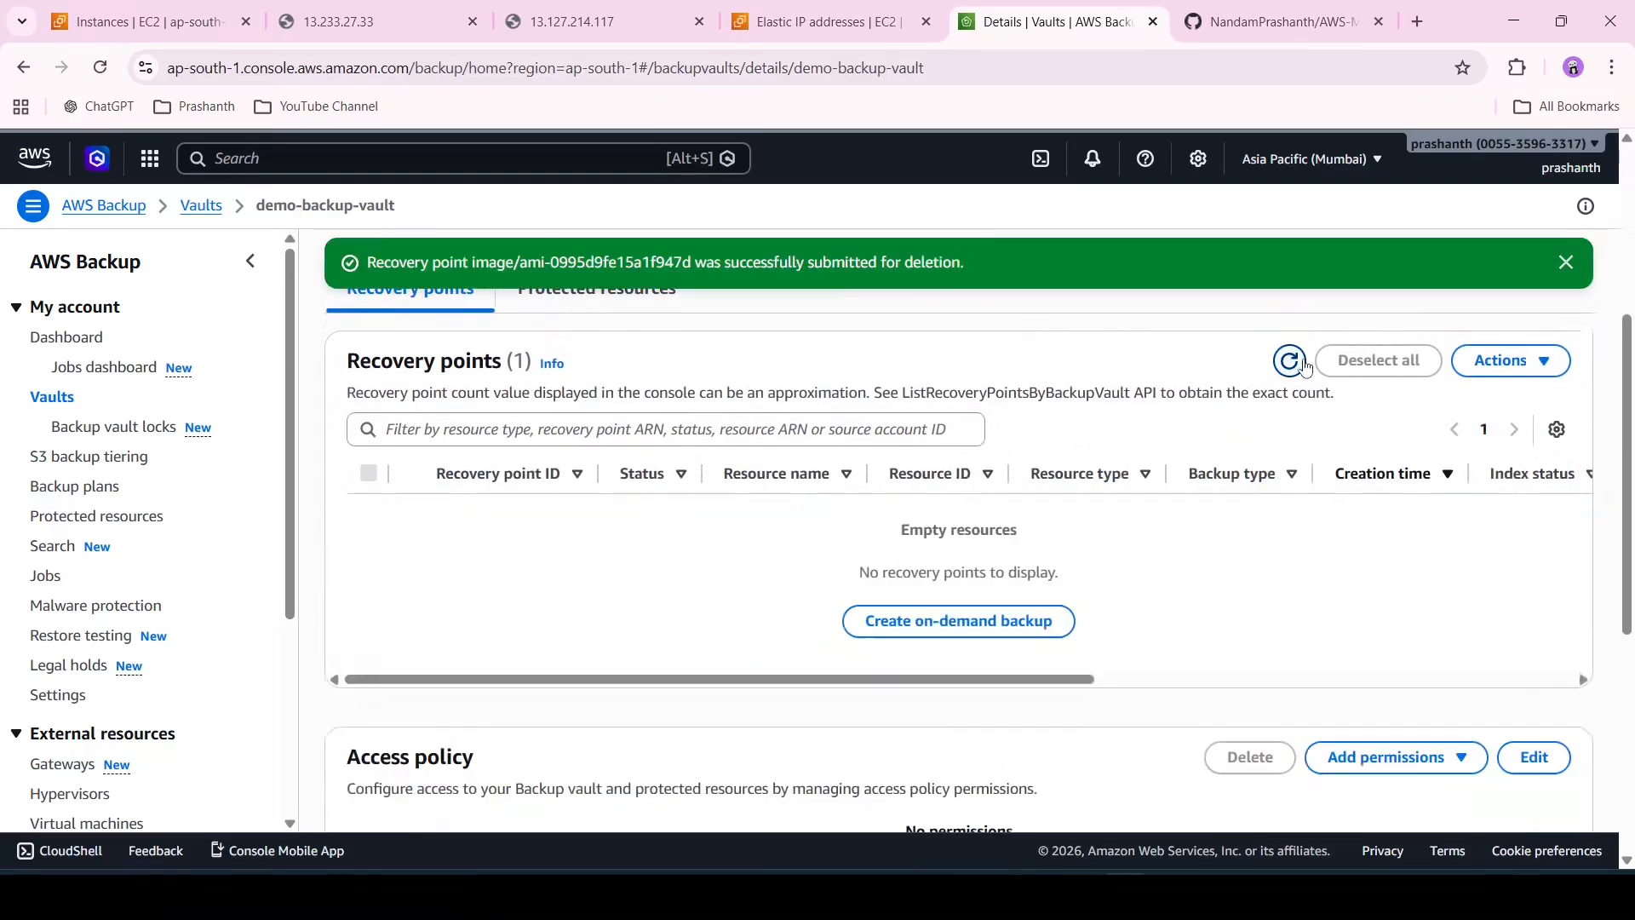
left_click(1575, 273)
scroll(967, 357, "up", 5)
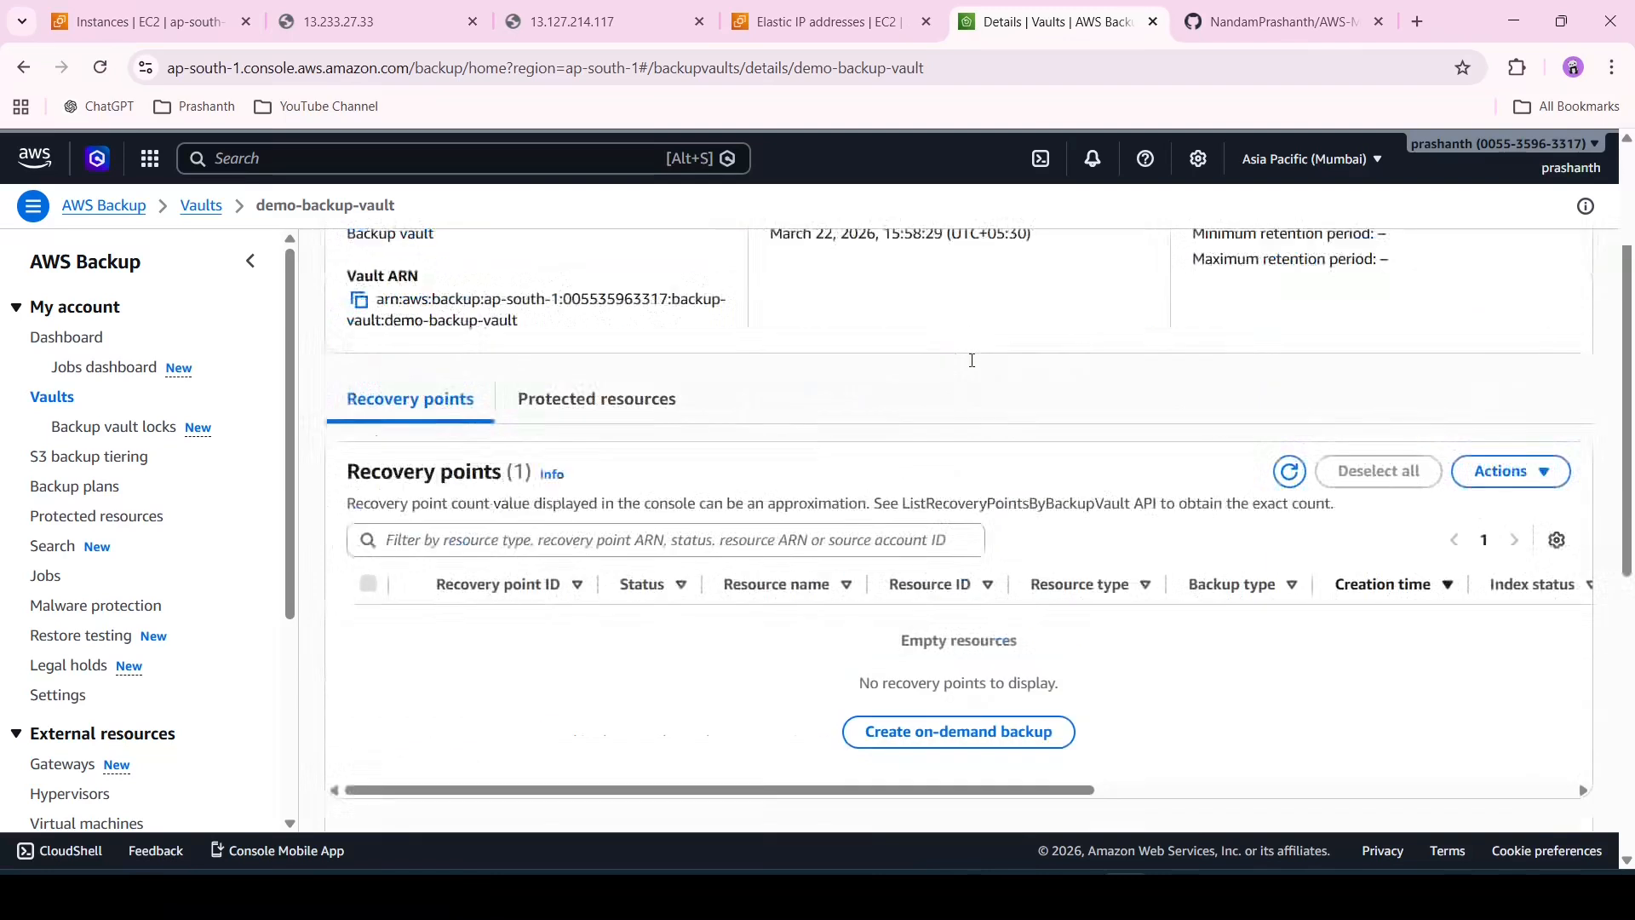
- Delete the emptied demo-backup-vault, entering "confirm" to approve the permanent deletion
left_click(1350, 258)
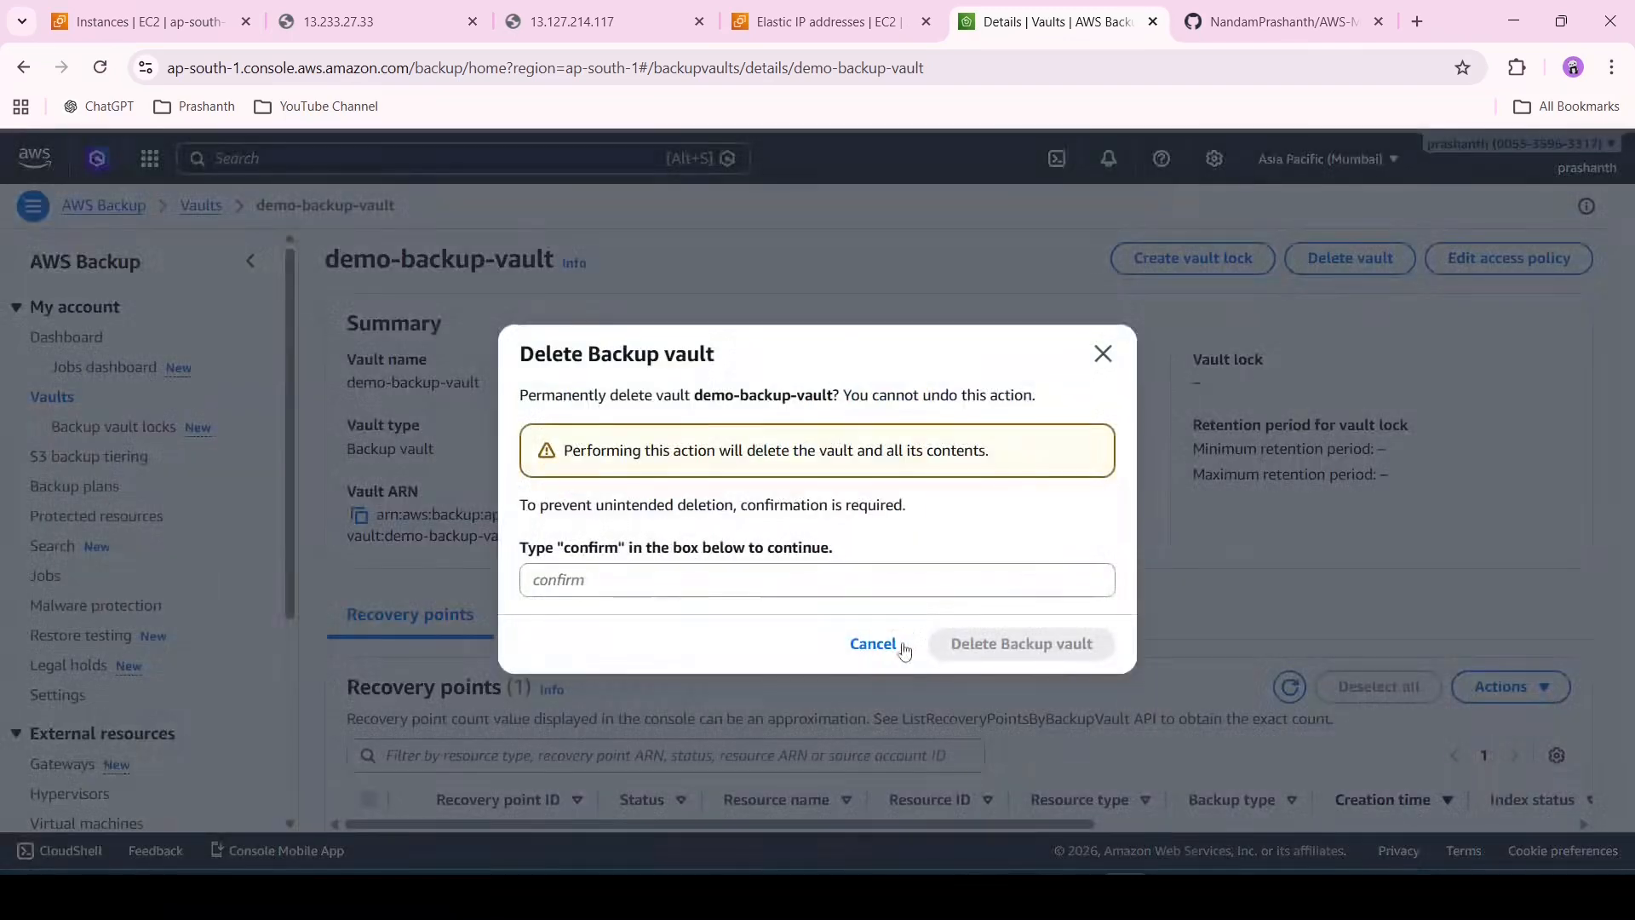
right_click(700, 583)
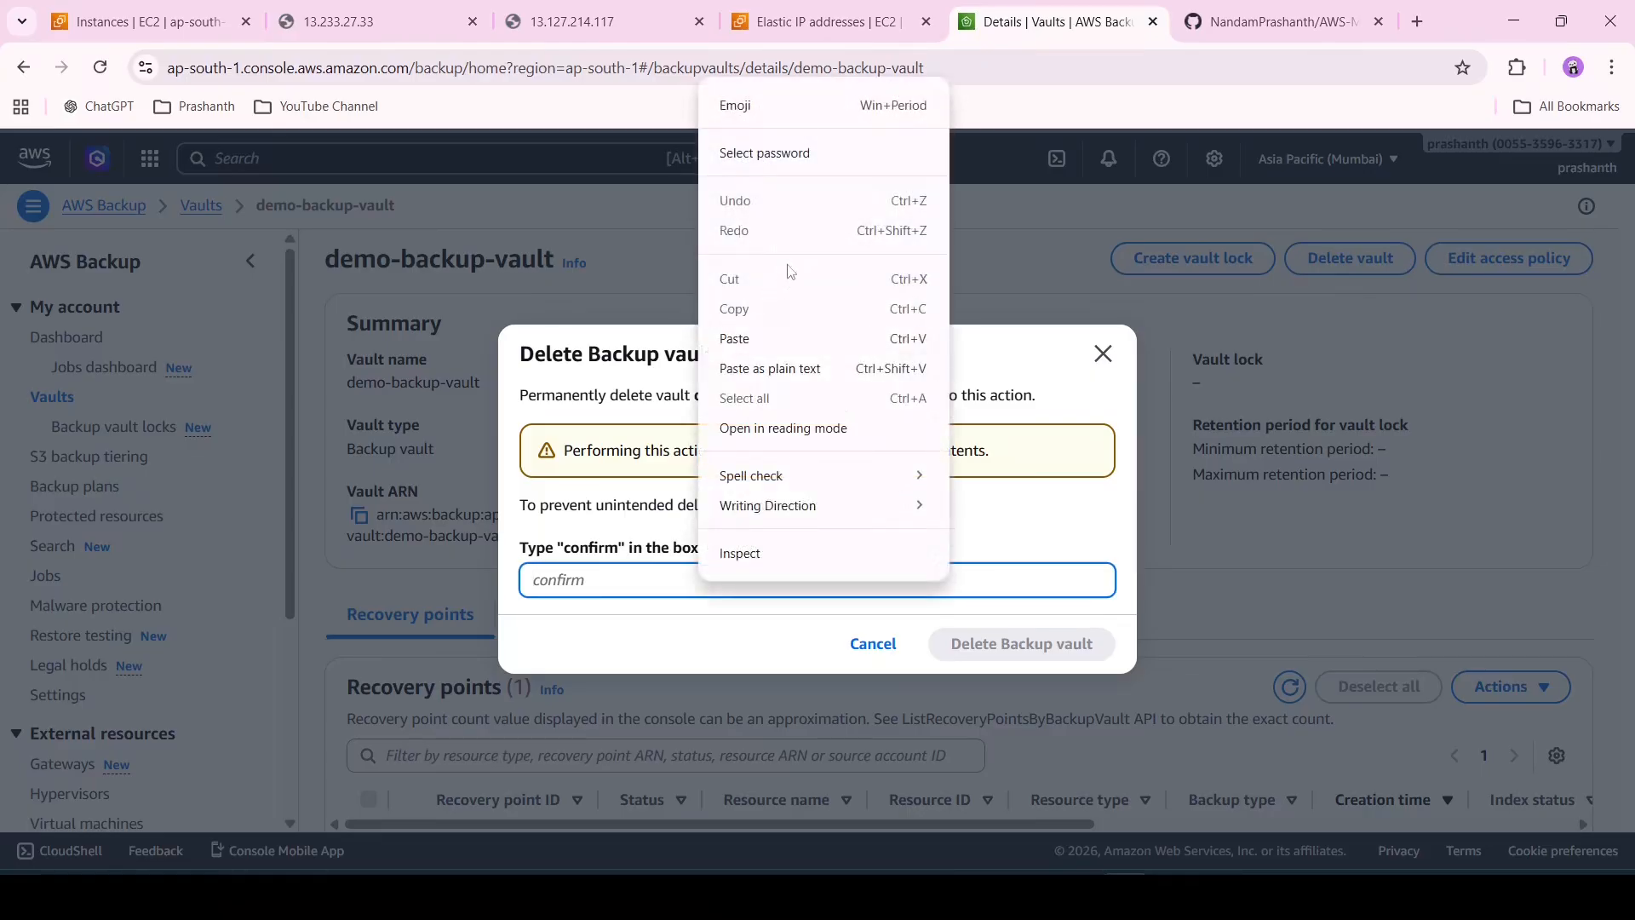
left_click(777, 338)
left_click(1053, 649)
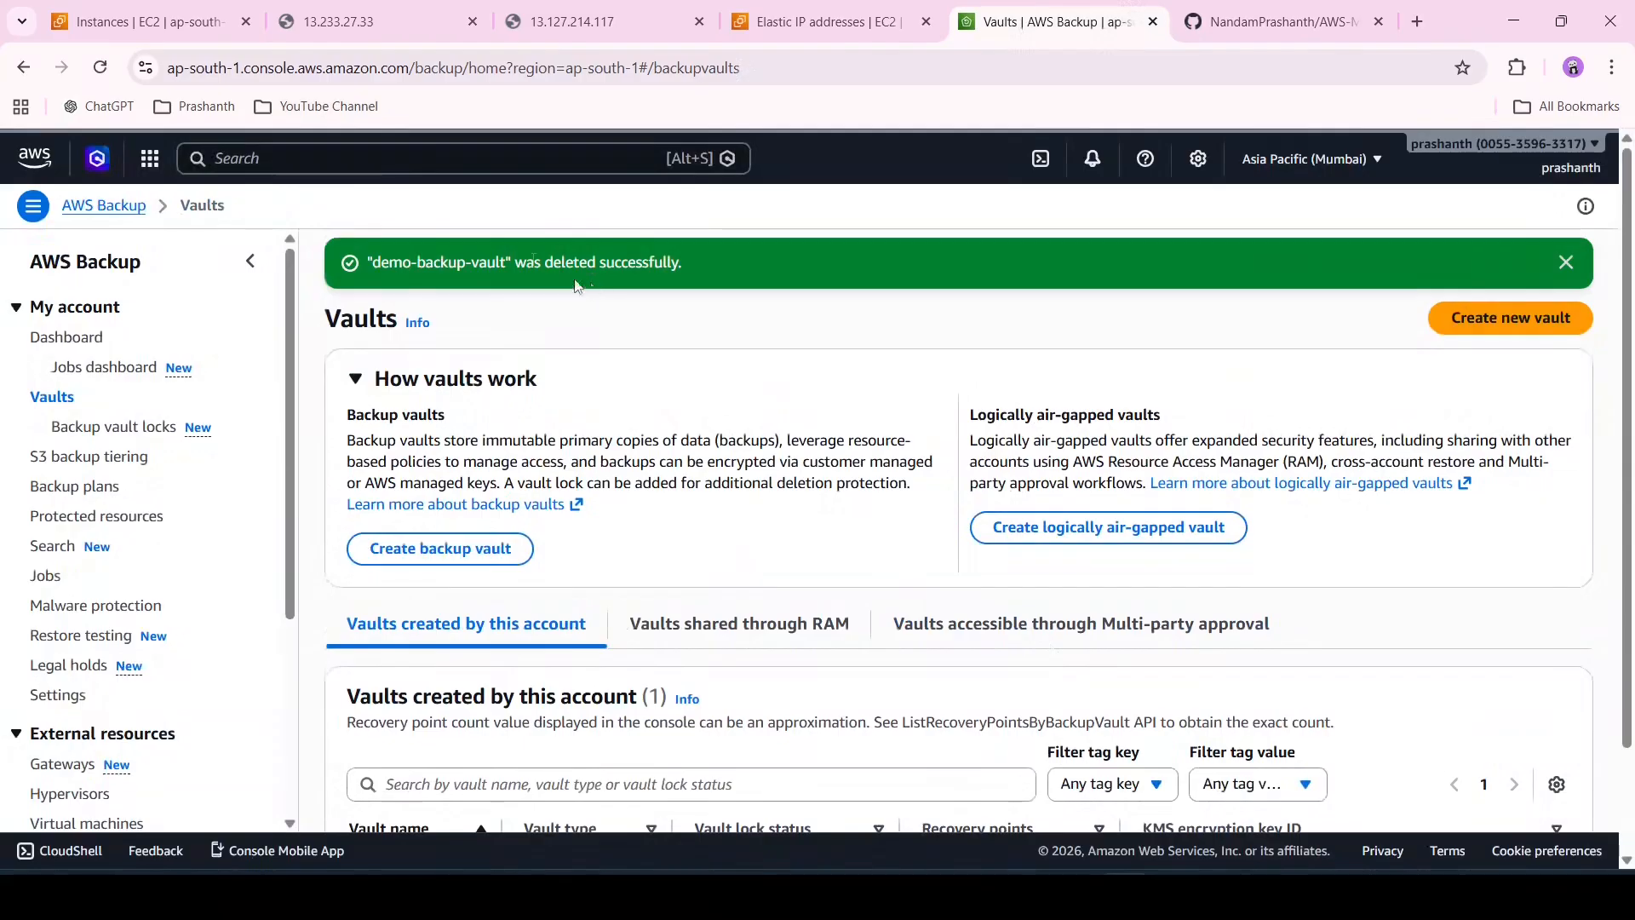
- Open demo-backup-plan from the list of backup plans and dismiss the vault deletion notification
scroll(663, 381, "down", 2)
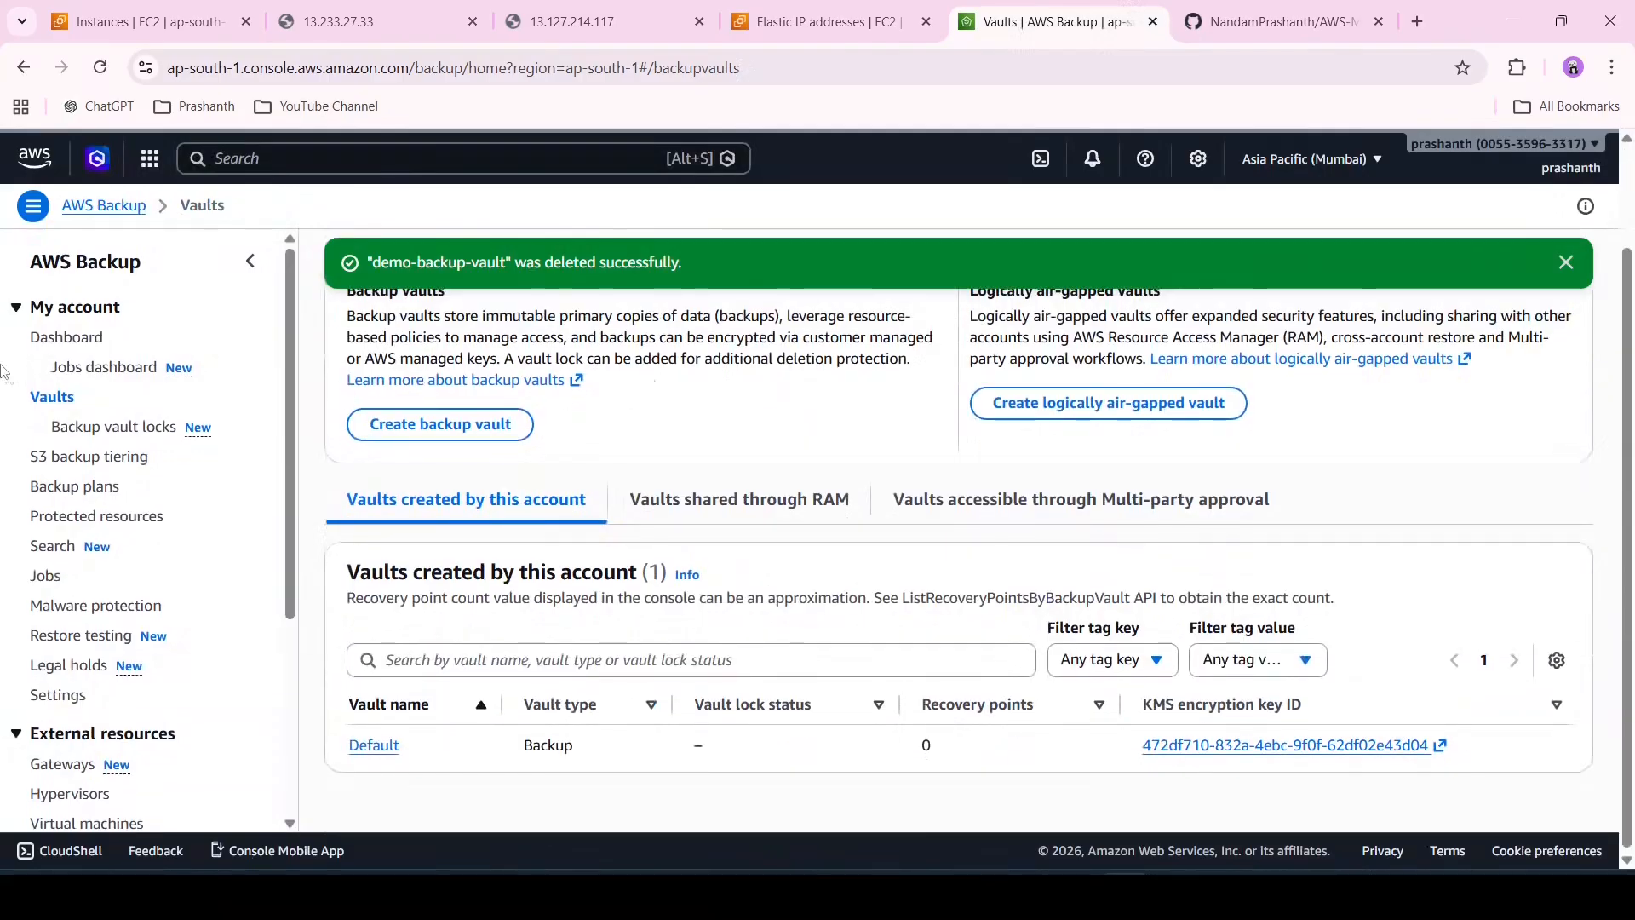
left_click(74, 487)
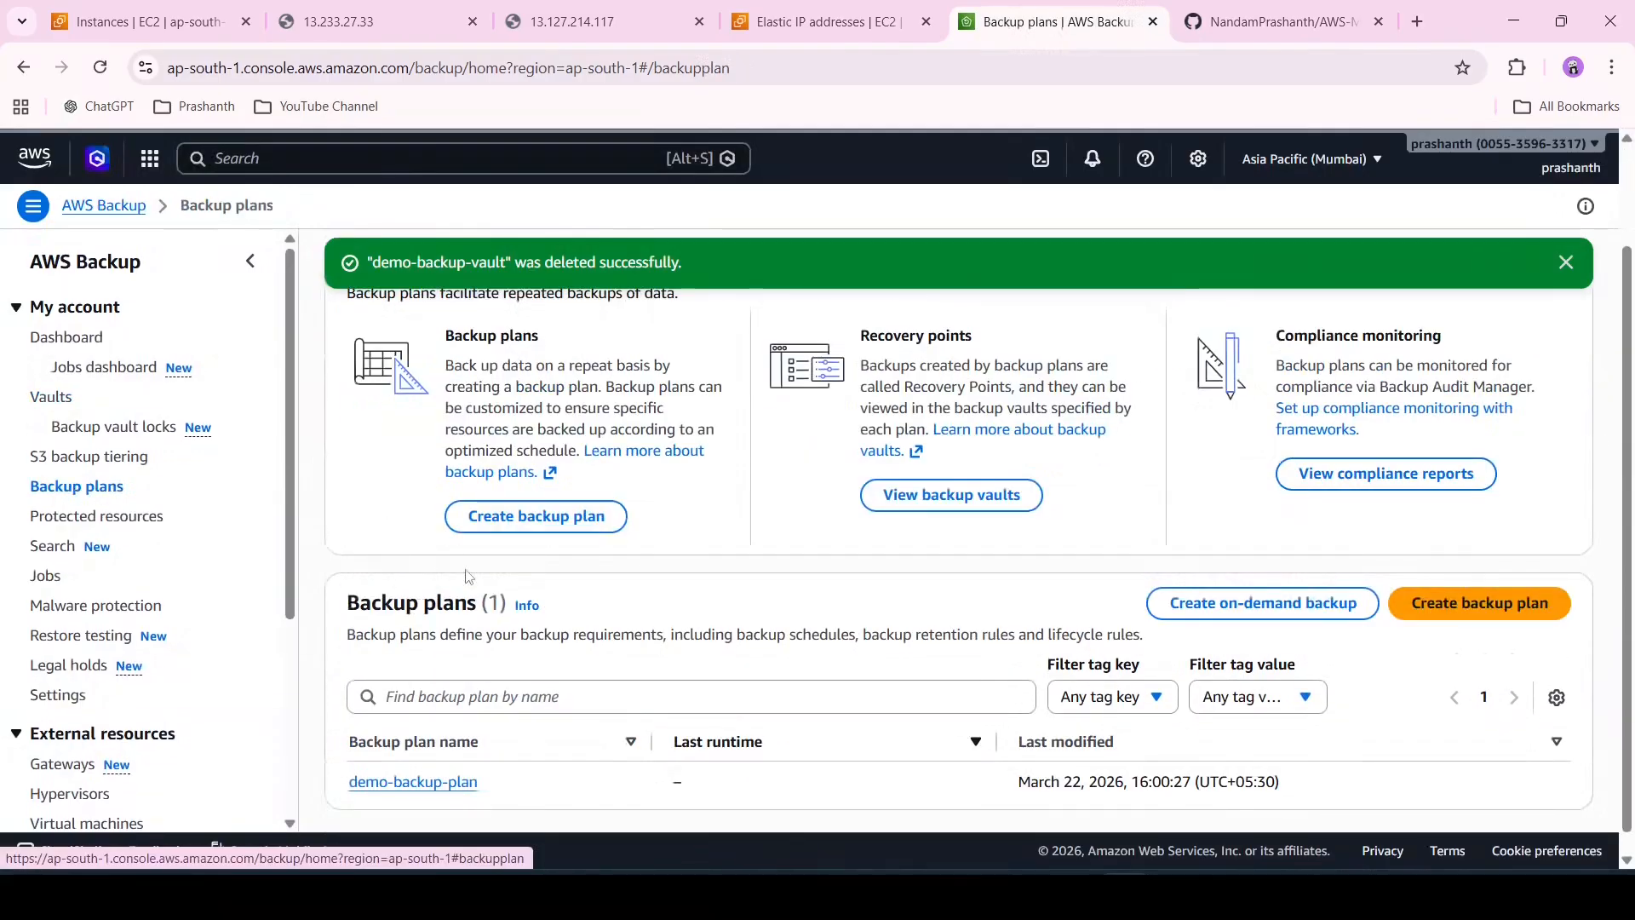
left_click(422, 758)
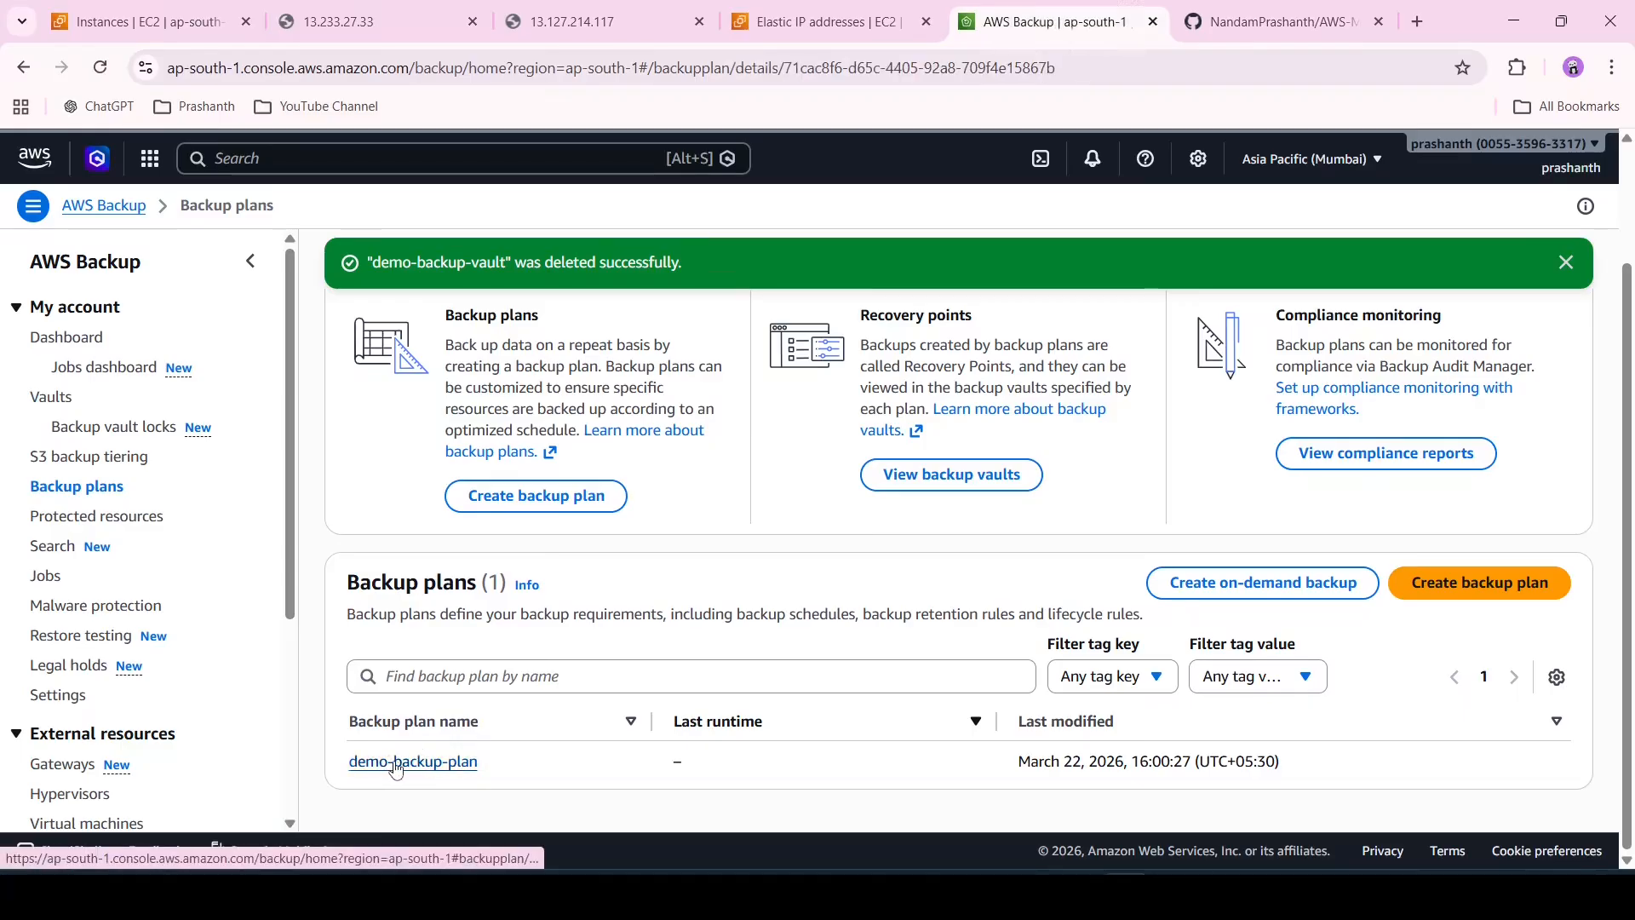
left_click(1565, 262)
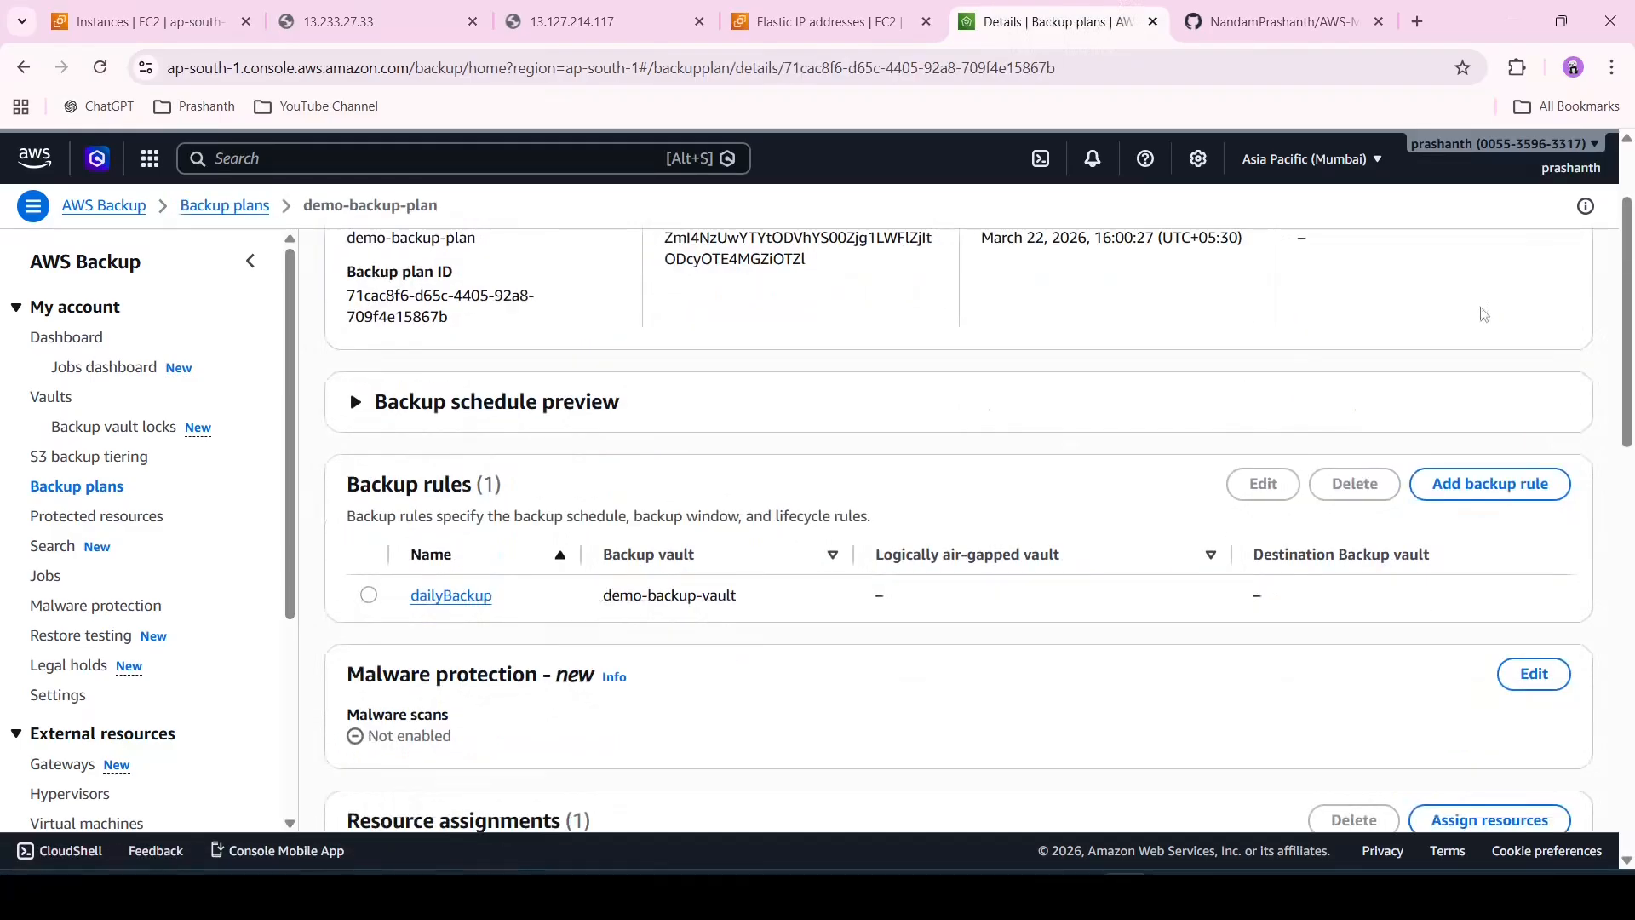
- Try to delete demo-backup-plan, entering the plan name as confirmation, and dismiss the resulting notification
left_click(1415, 258)
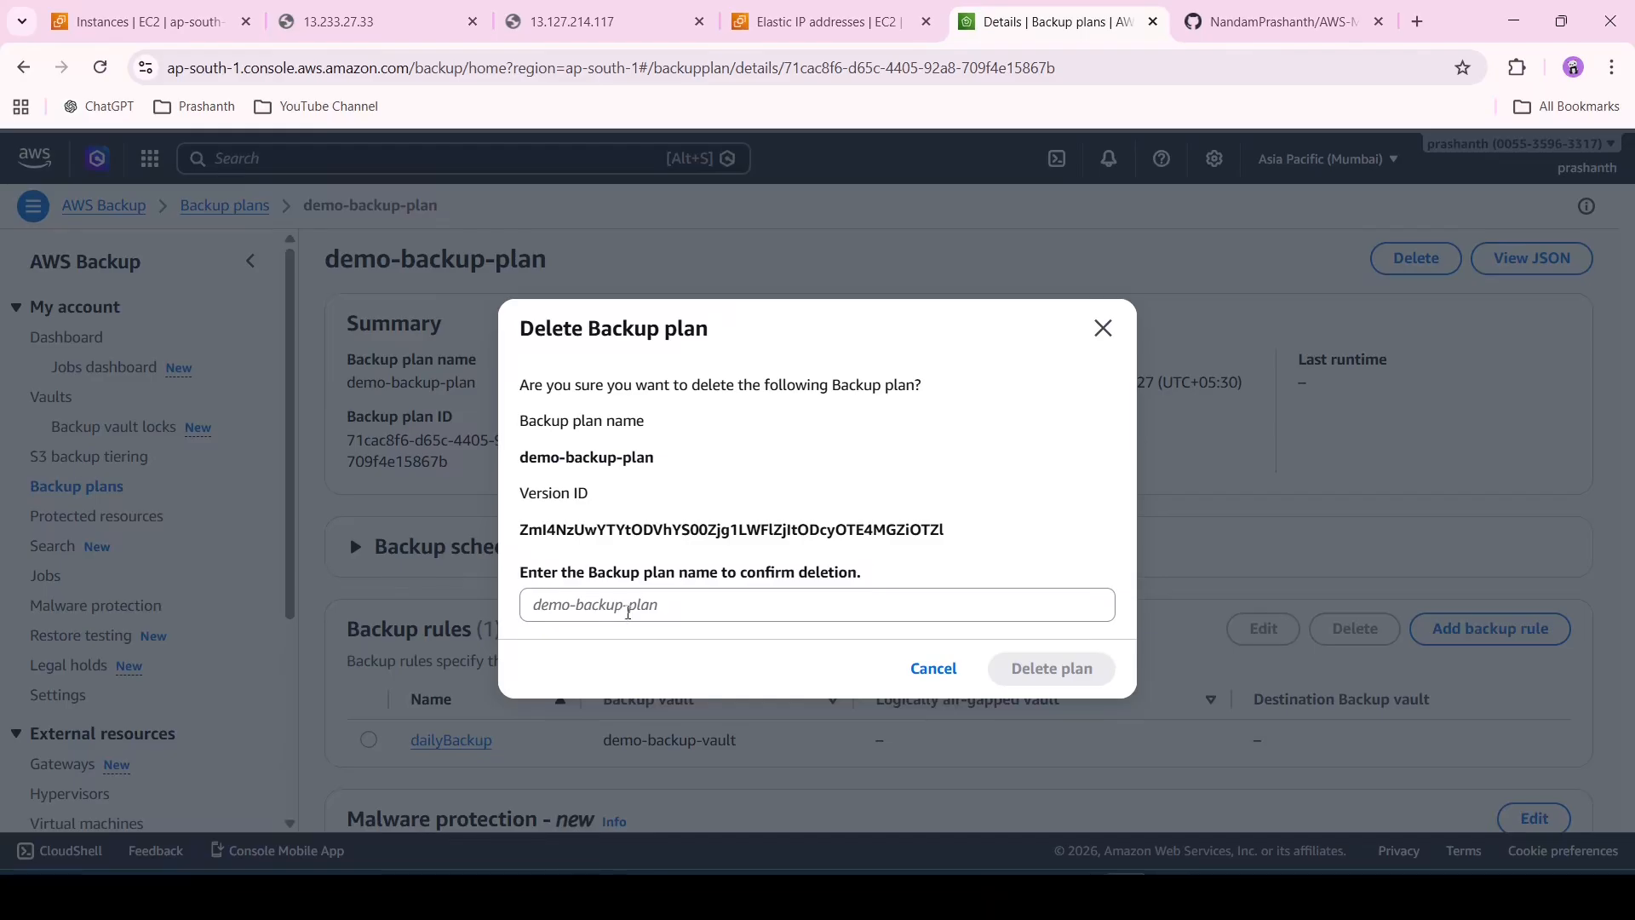
left_click(629, 612)
type("de")
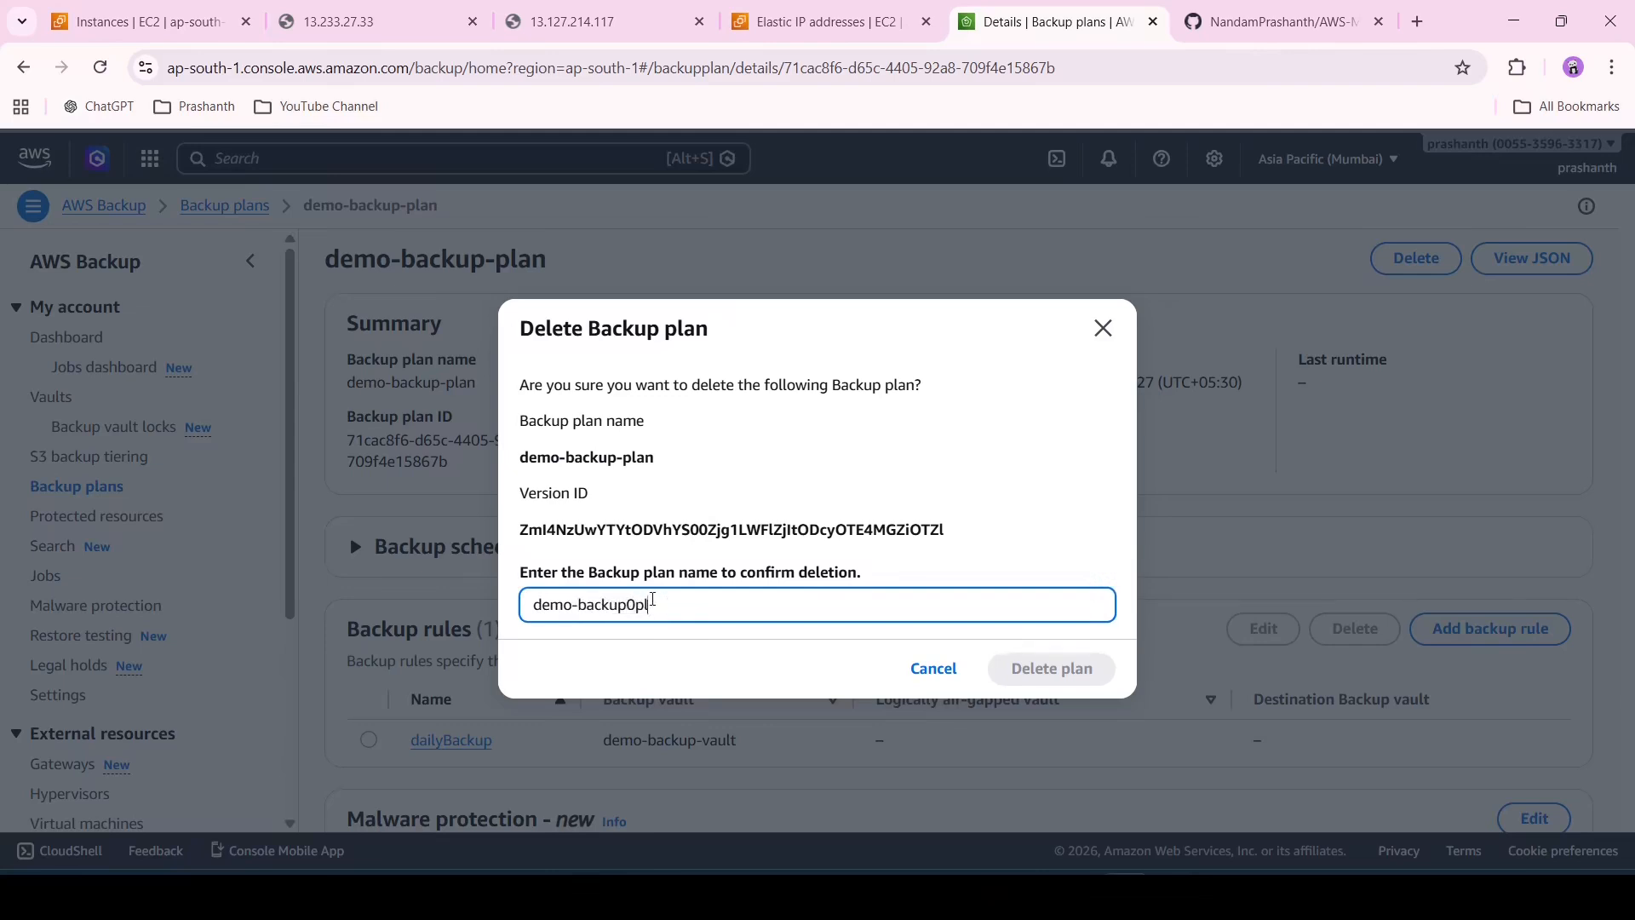
type("mo-backup-plan")
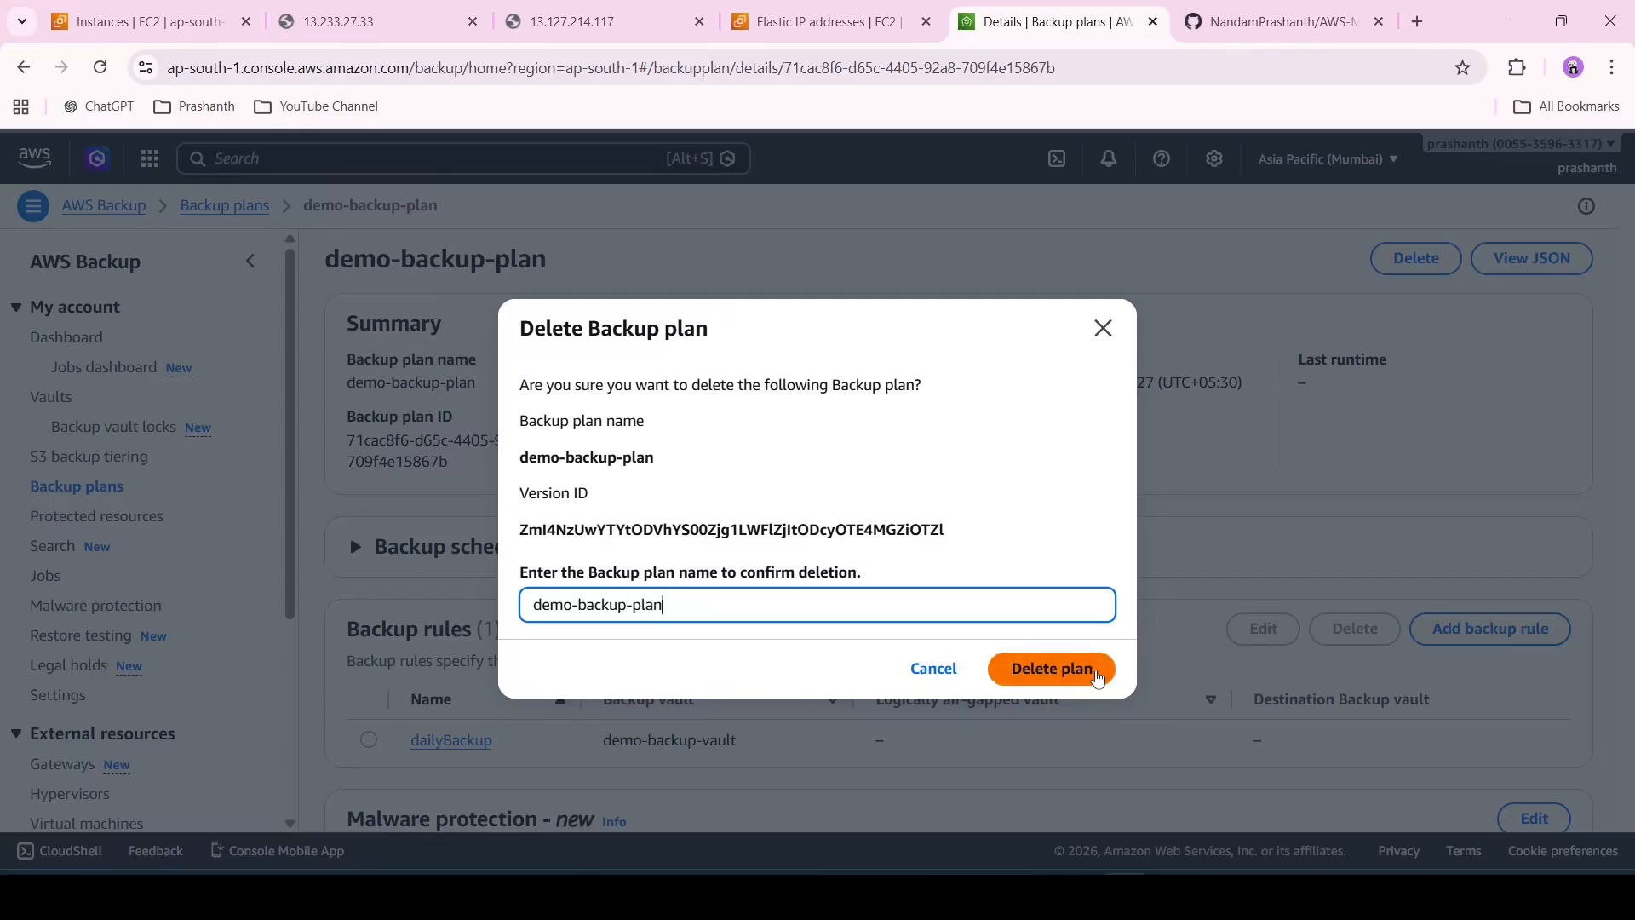
left_click(1097, 673)
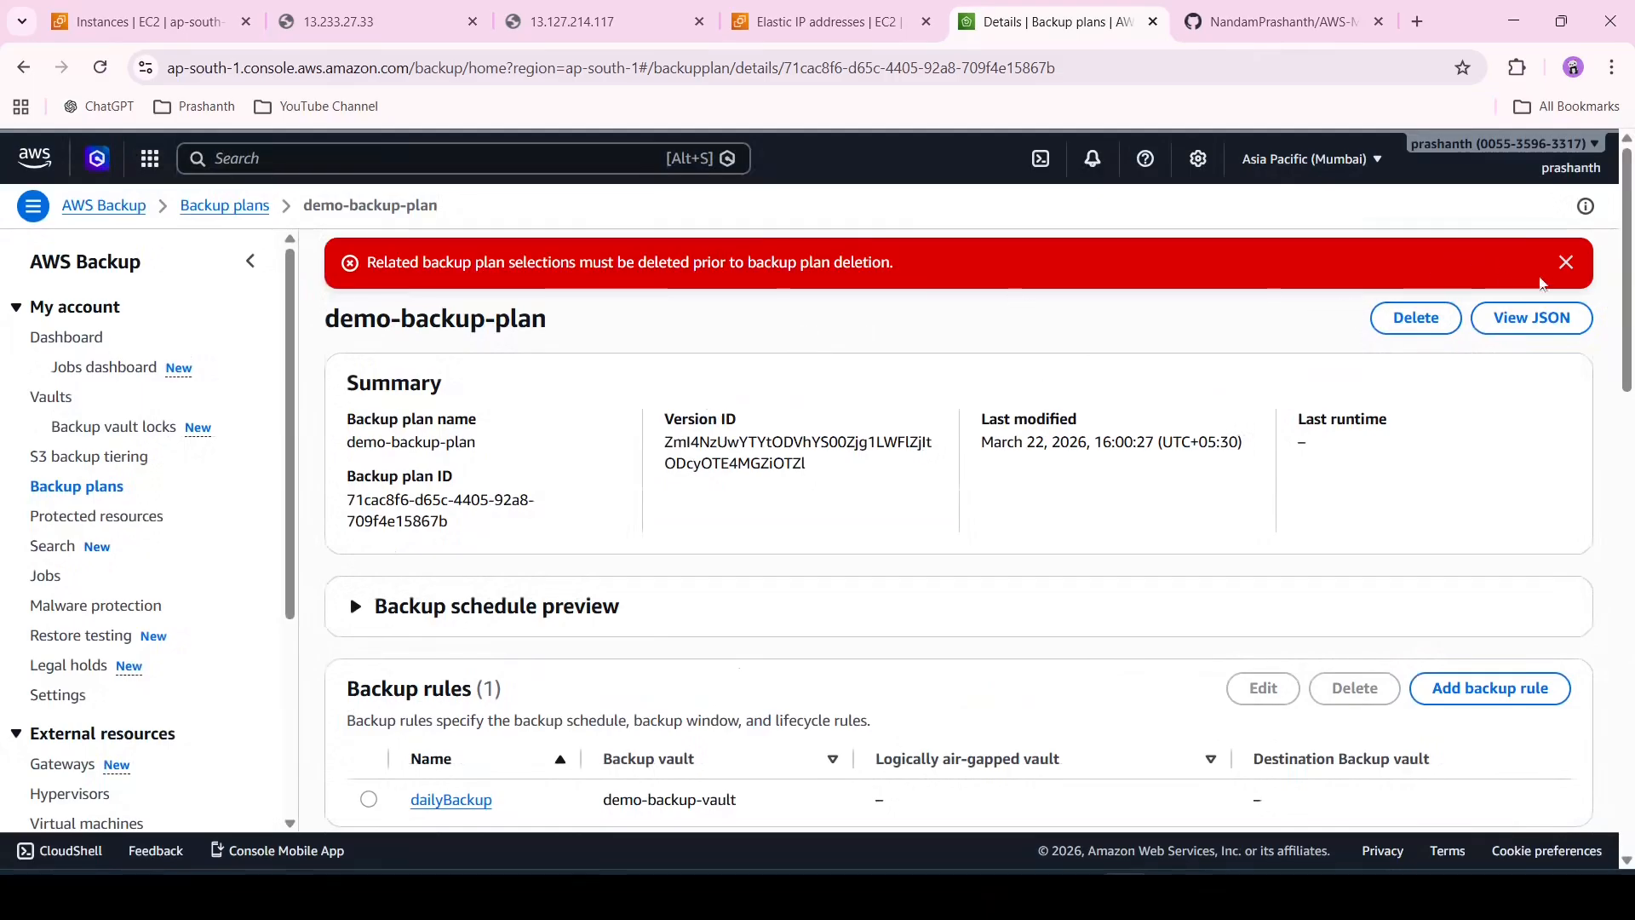
left_click(1566, 263)
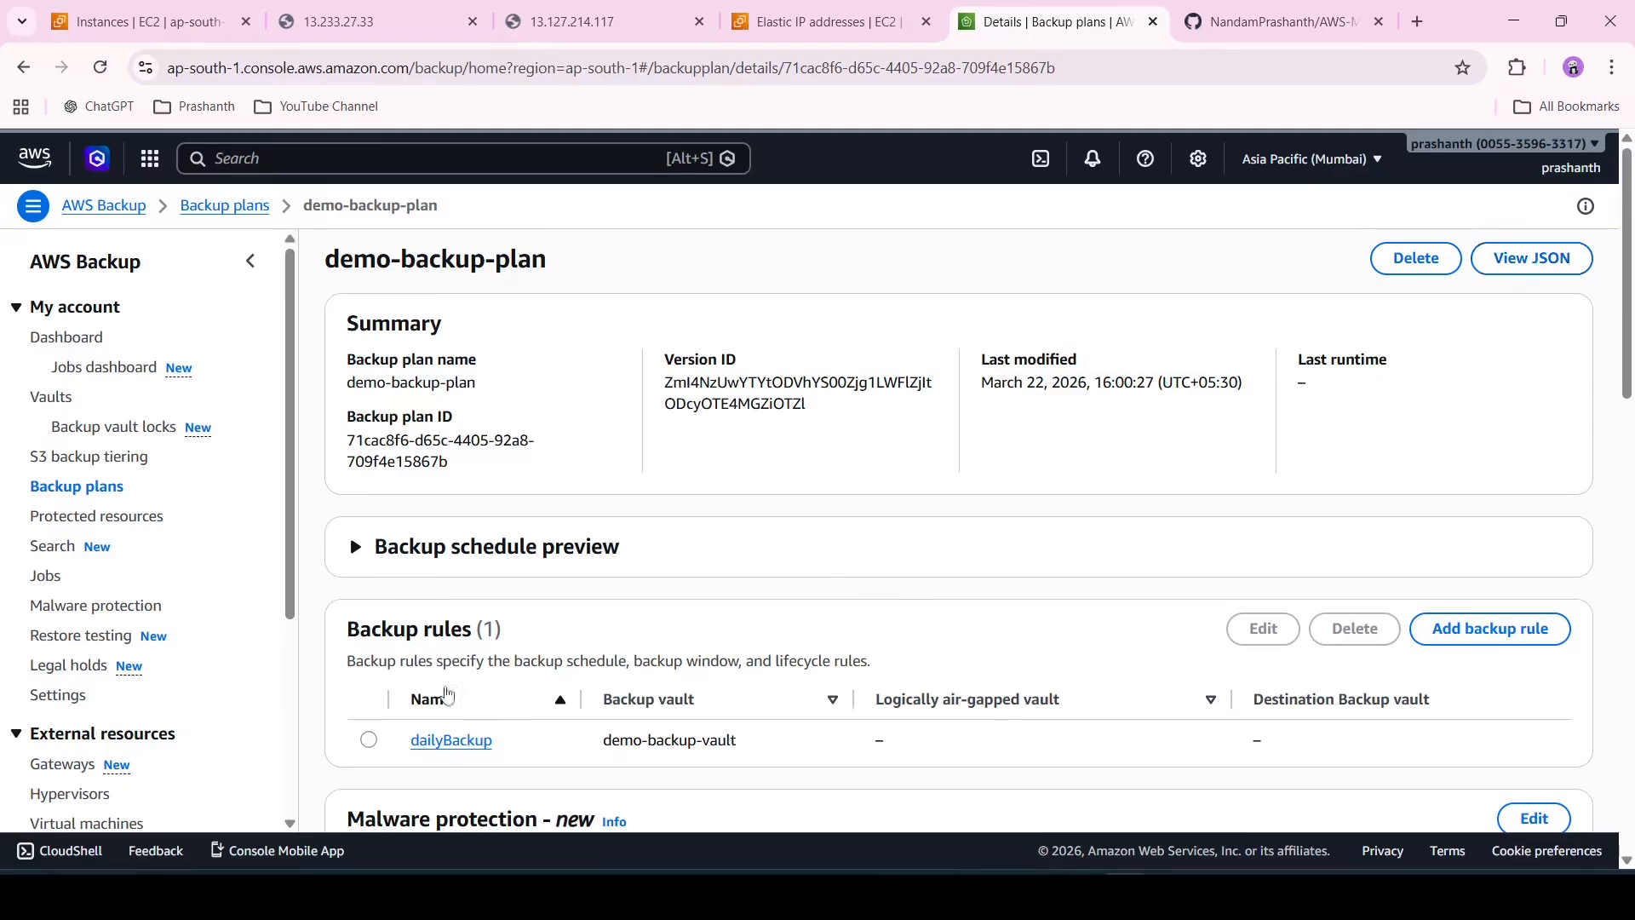
- Delete the Demo-Backup-ec2resources resource assignment, entering its name as confirmation, and delete demo-backup-plan itself
scroll(445, 690, "down", 5)
scroll(443, 675, "down", 2)
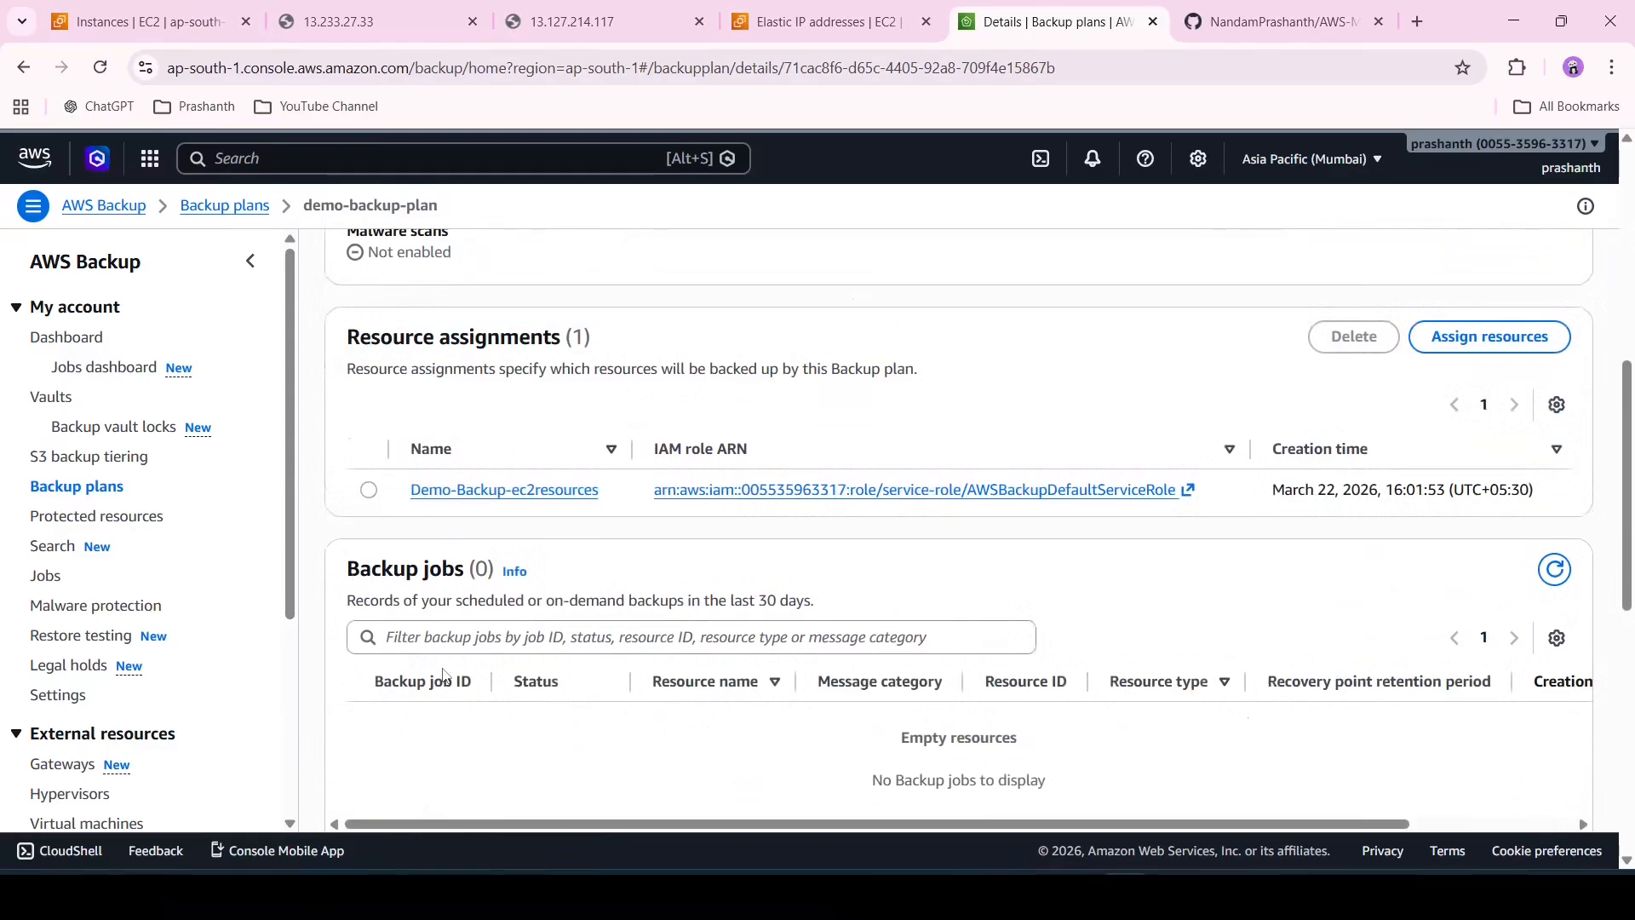
left_click(370, 490)
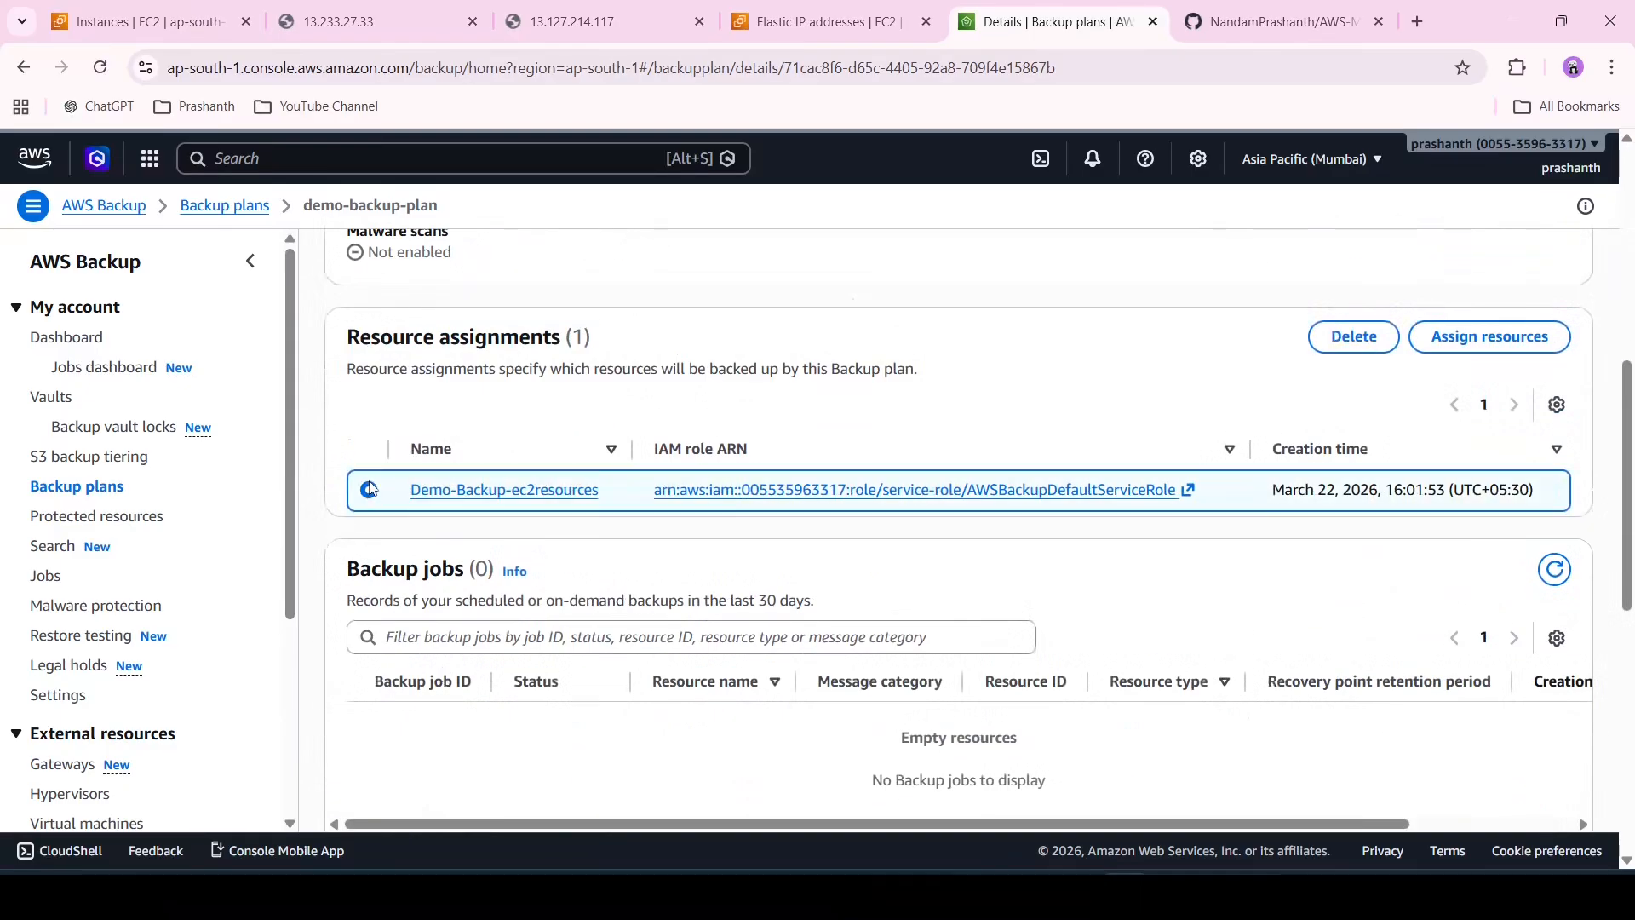
left_click(1355, 338)
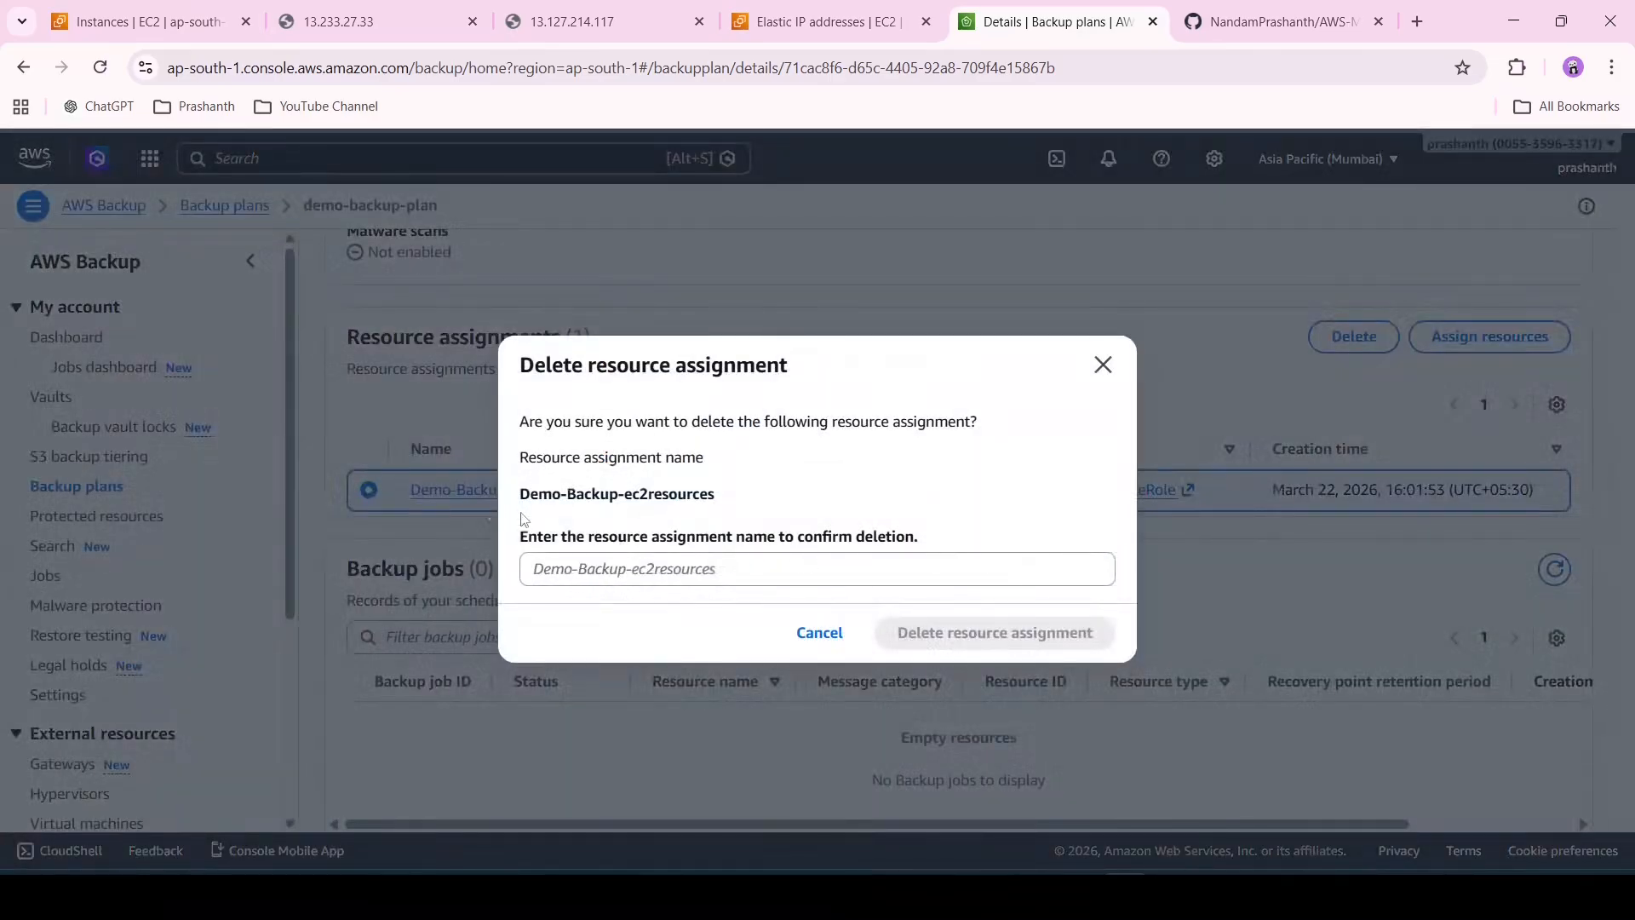
triple_click(542, 487)
right_click(534, 489)
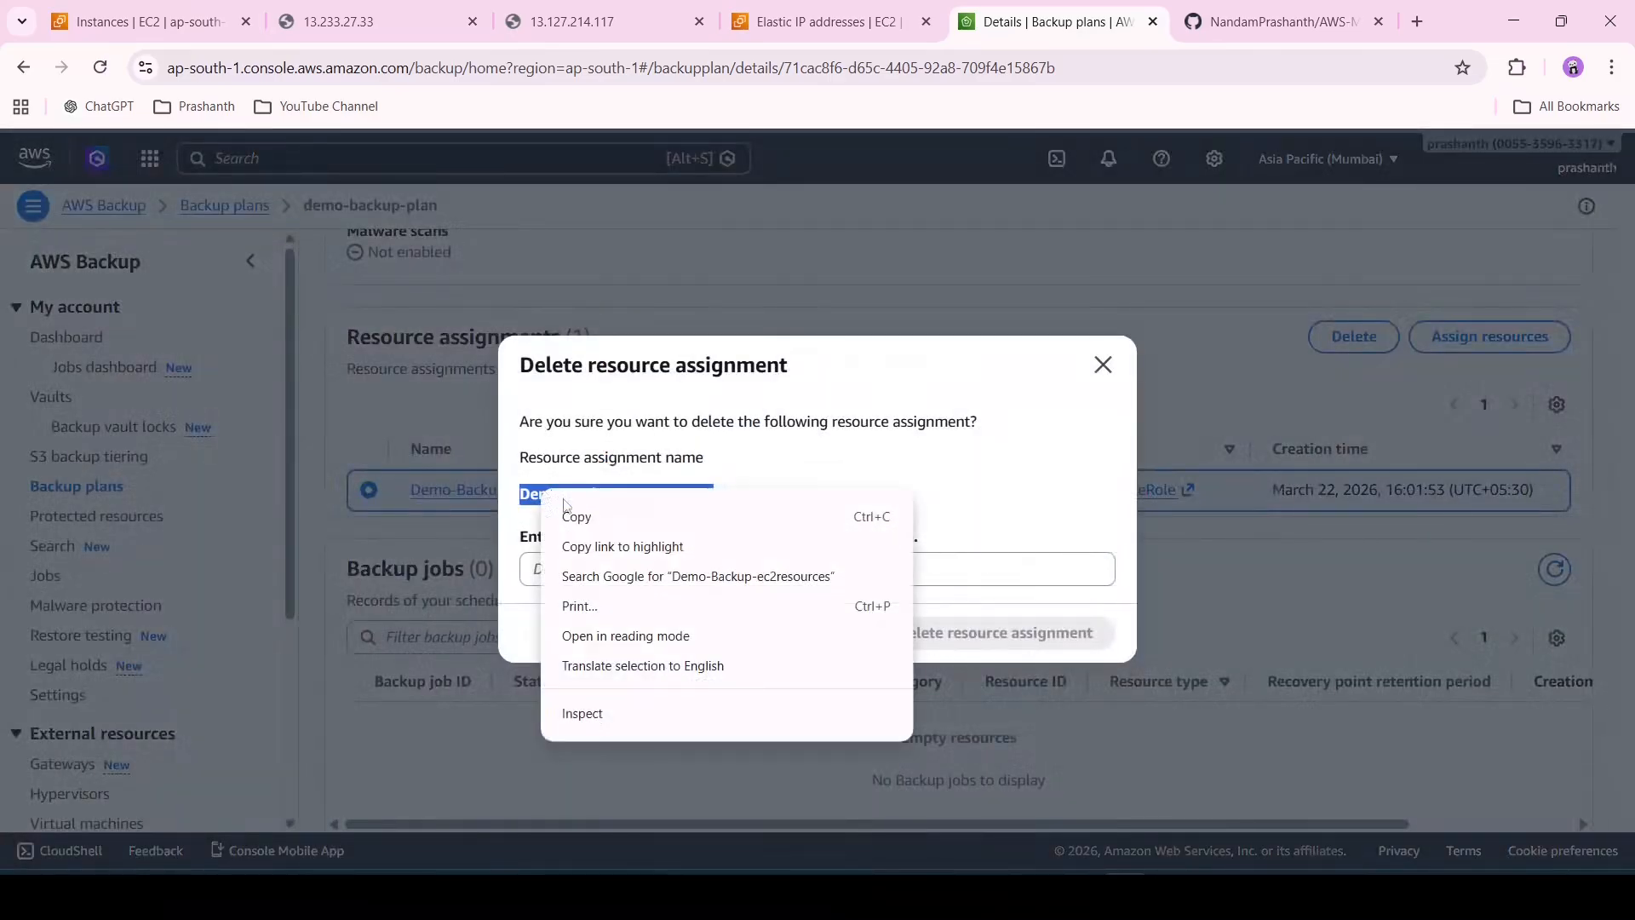
left_click(569, 512)
left_click(623, 579)
right_click(630, 586)
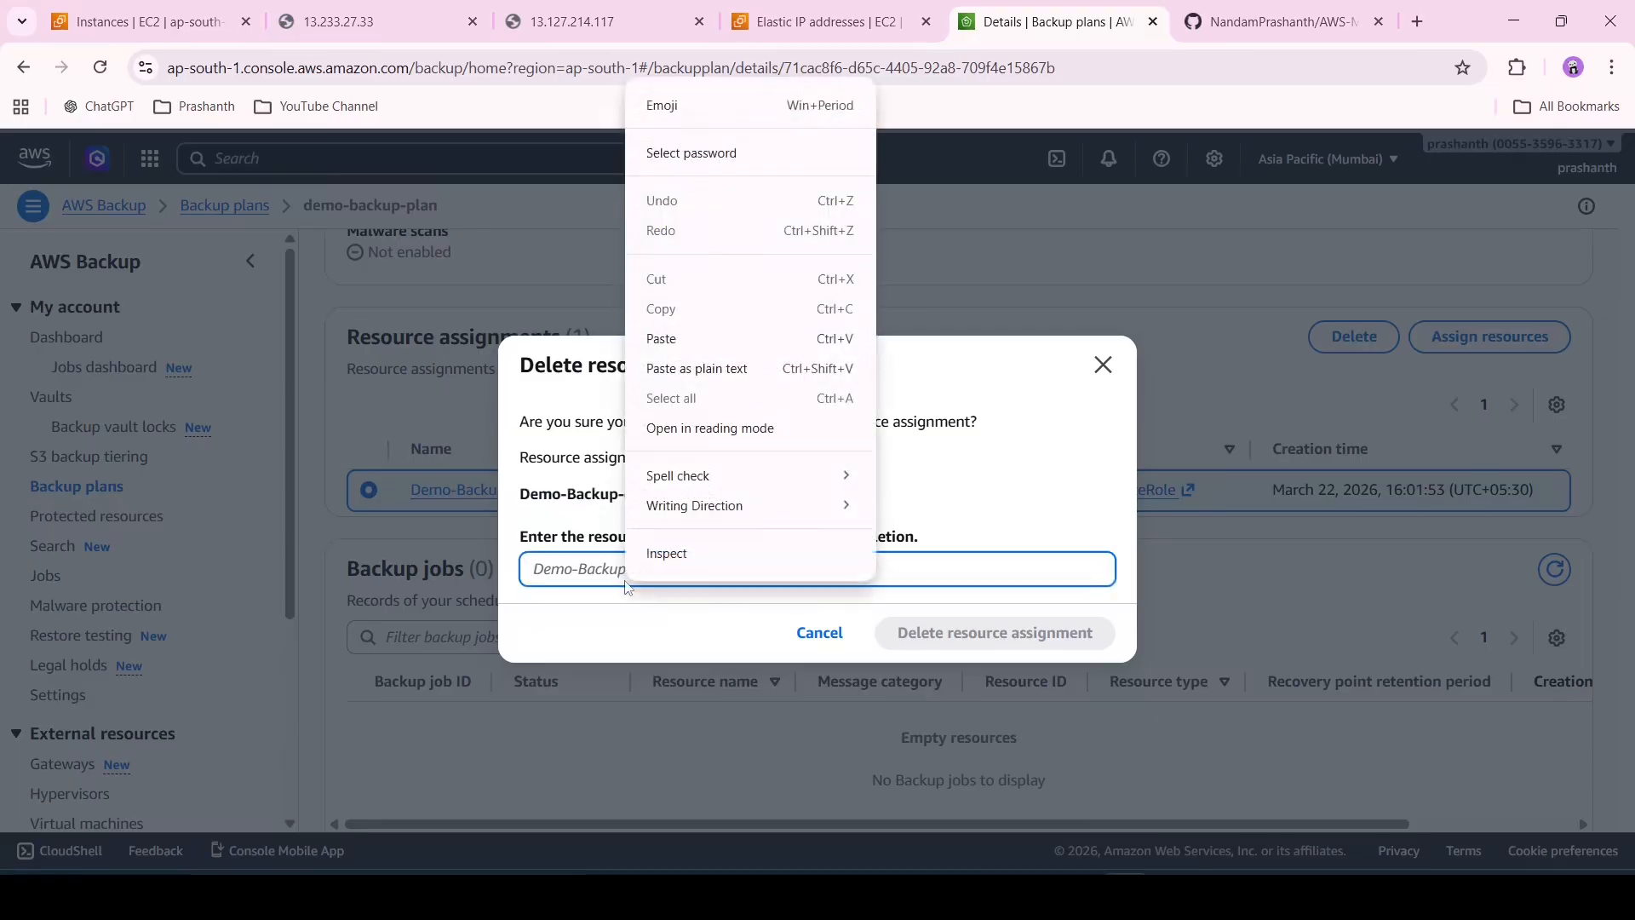
left_click(729, 339)
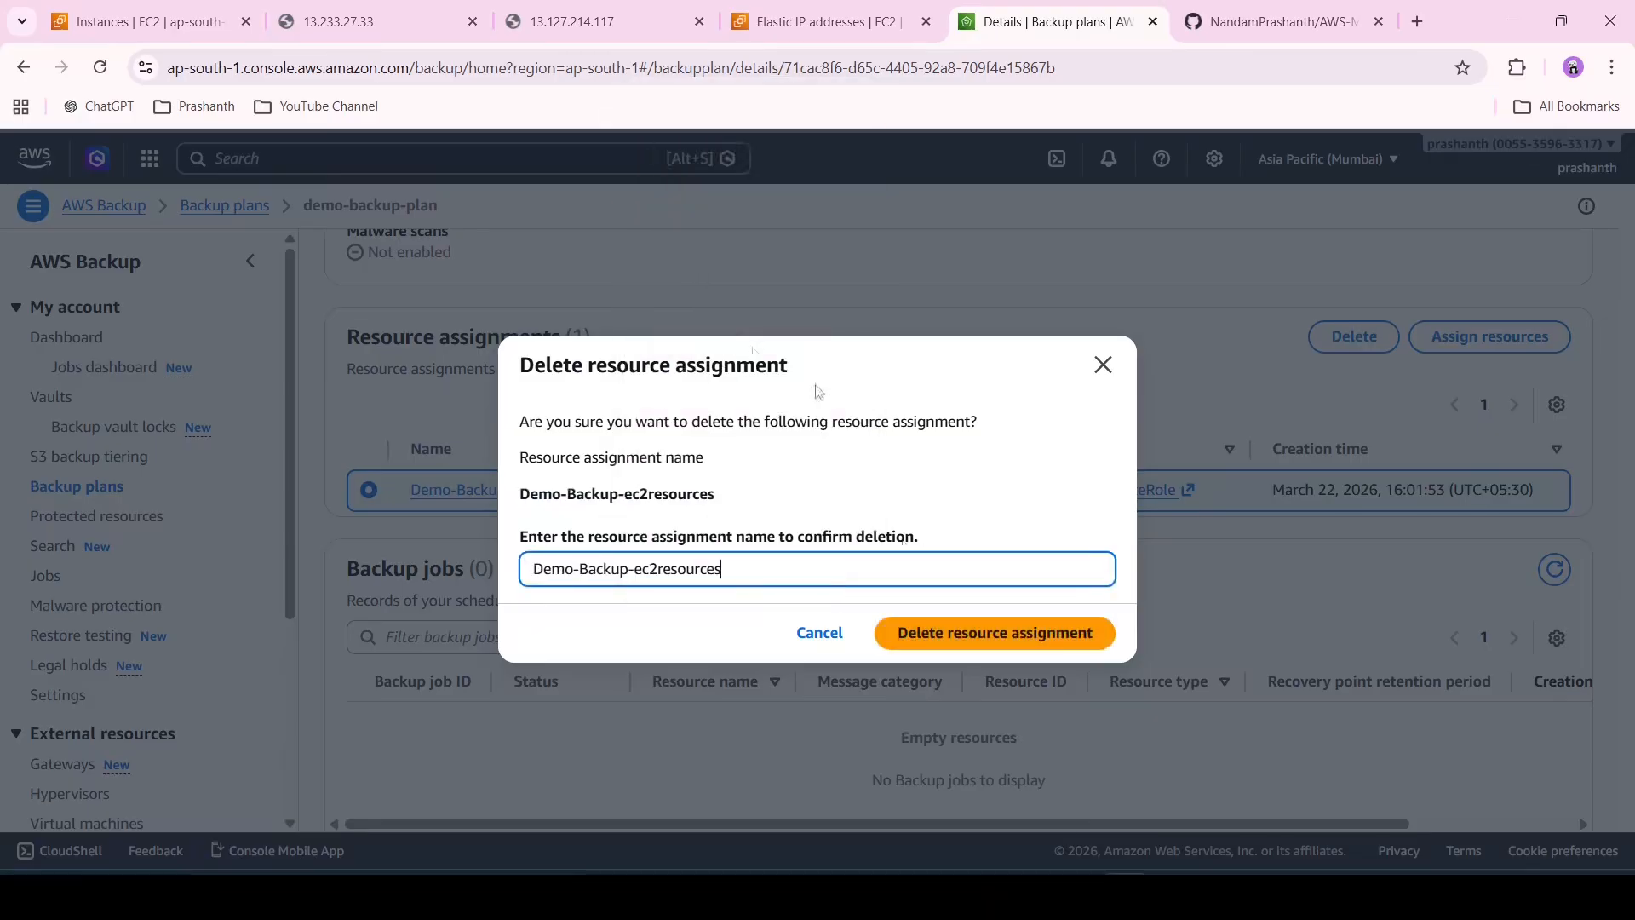
left_click(963, 634)
scroll(824, 545, "up", 7)
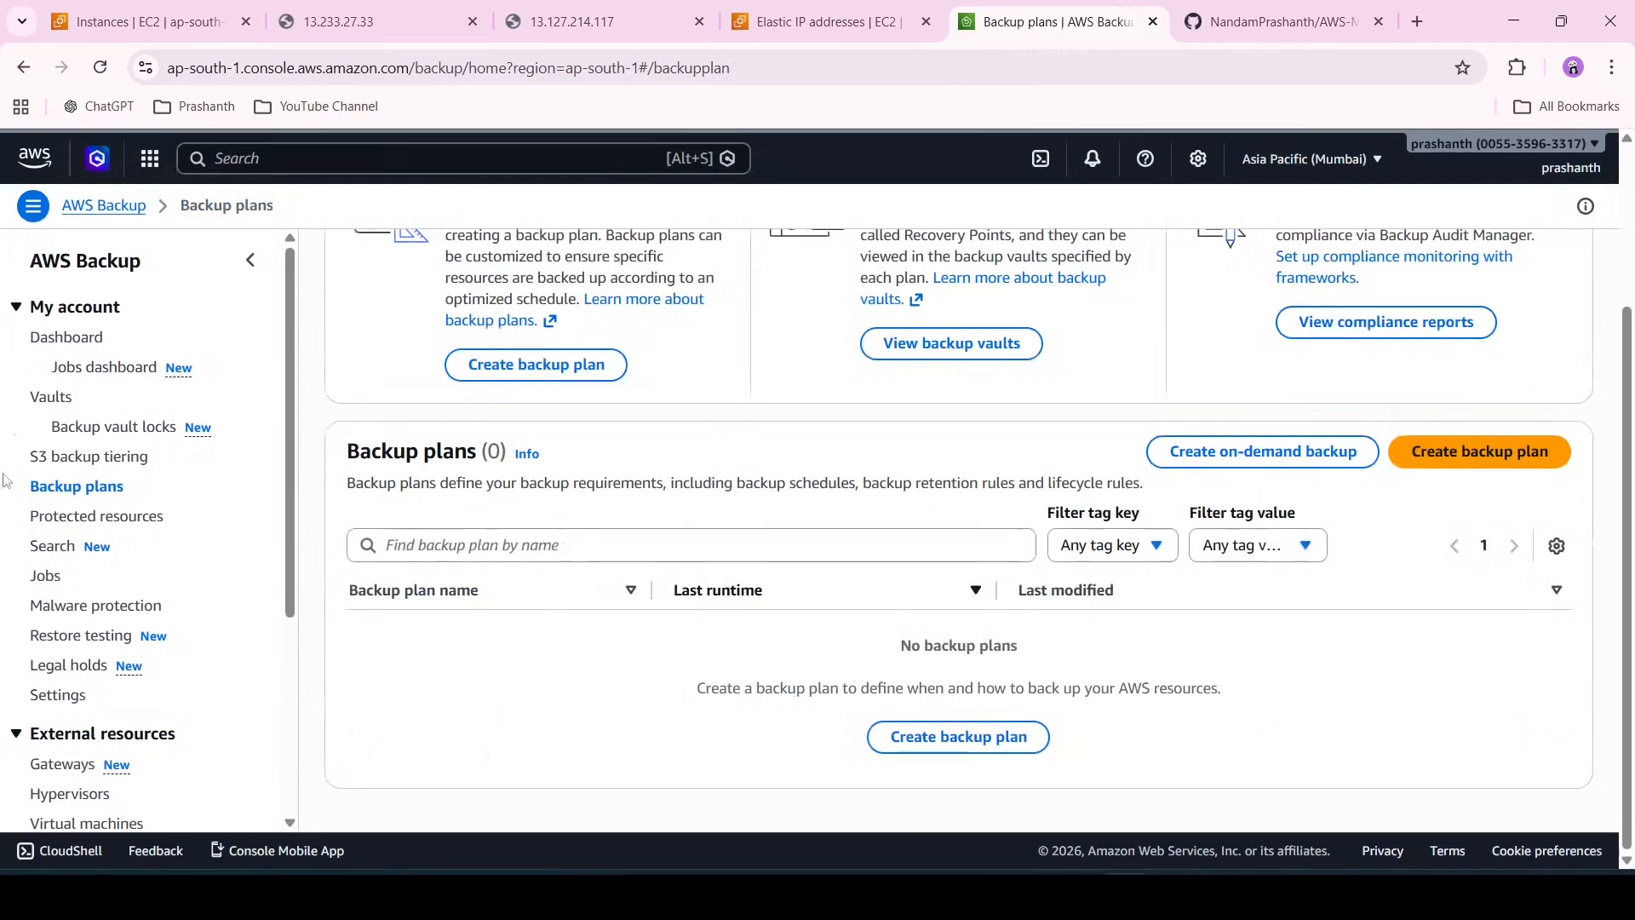
- Check the vaults list and the protected resources for leftovers, and return to the AWS Backup dashboard
left_click(45, 409)
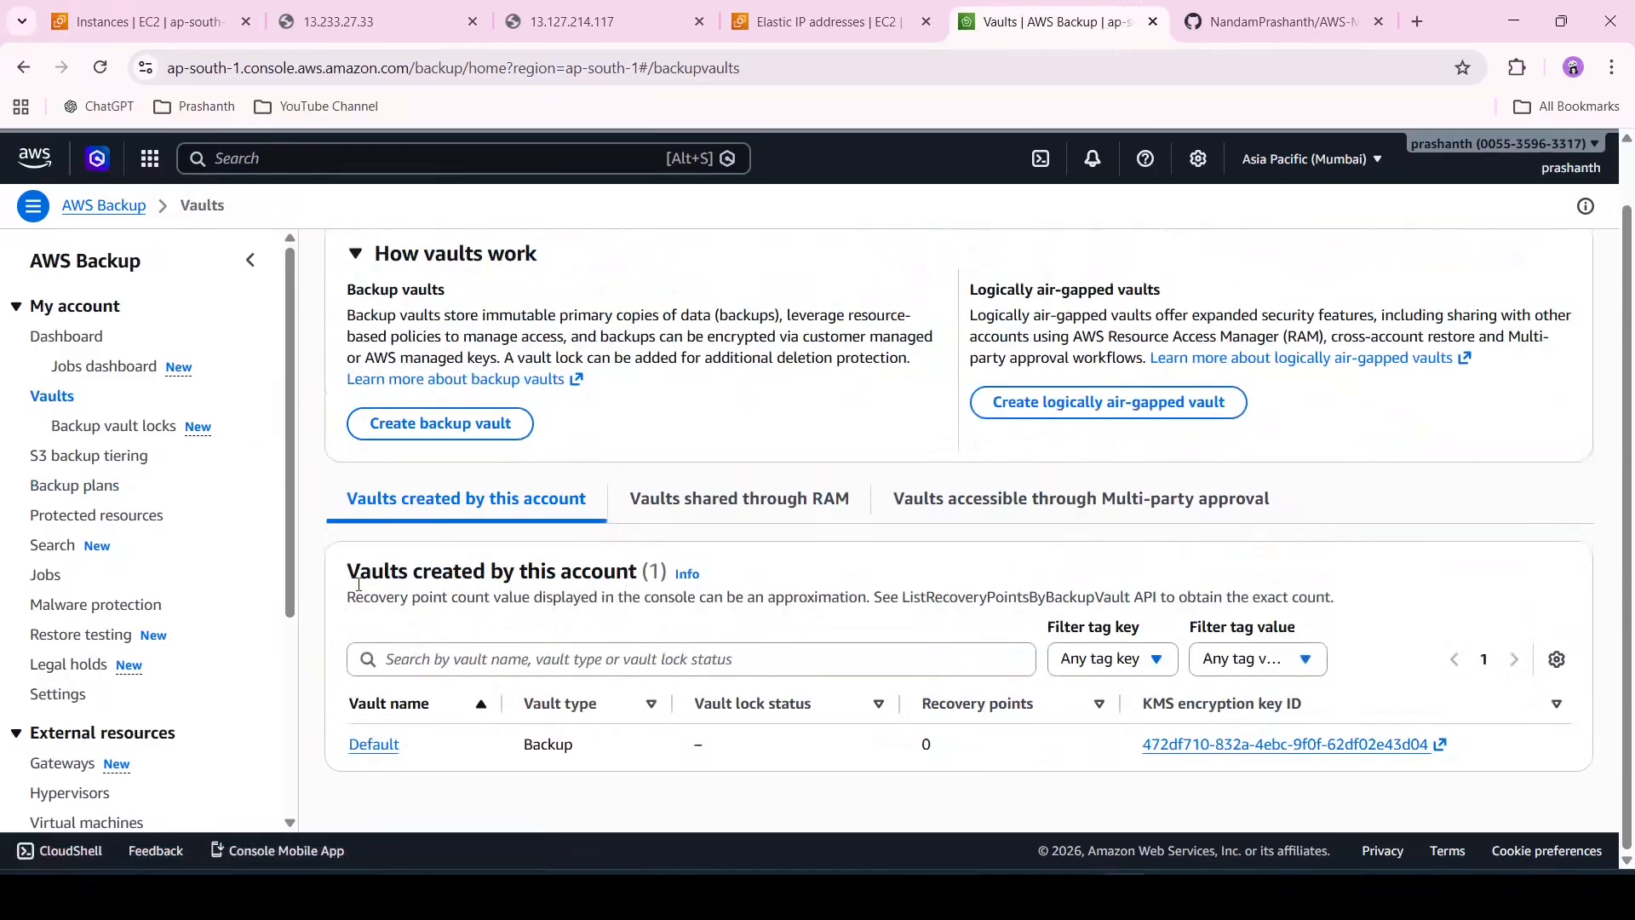
left_click(70, 520)
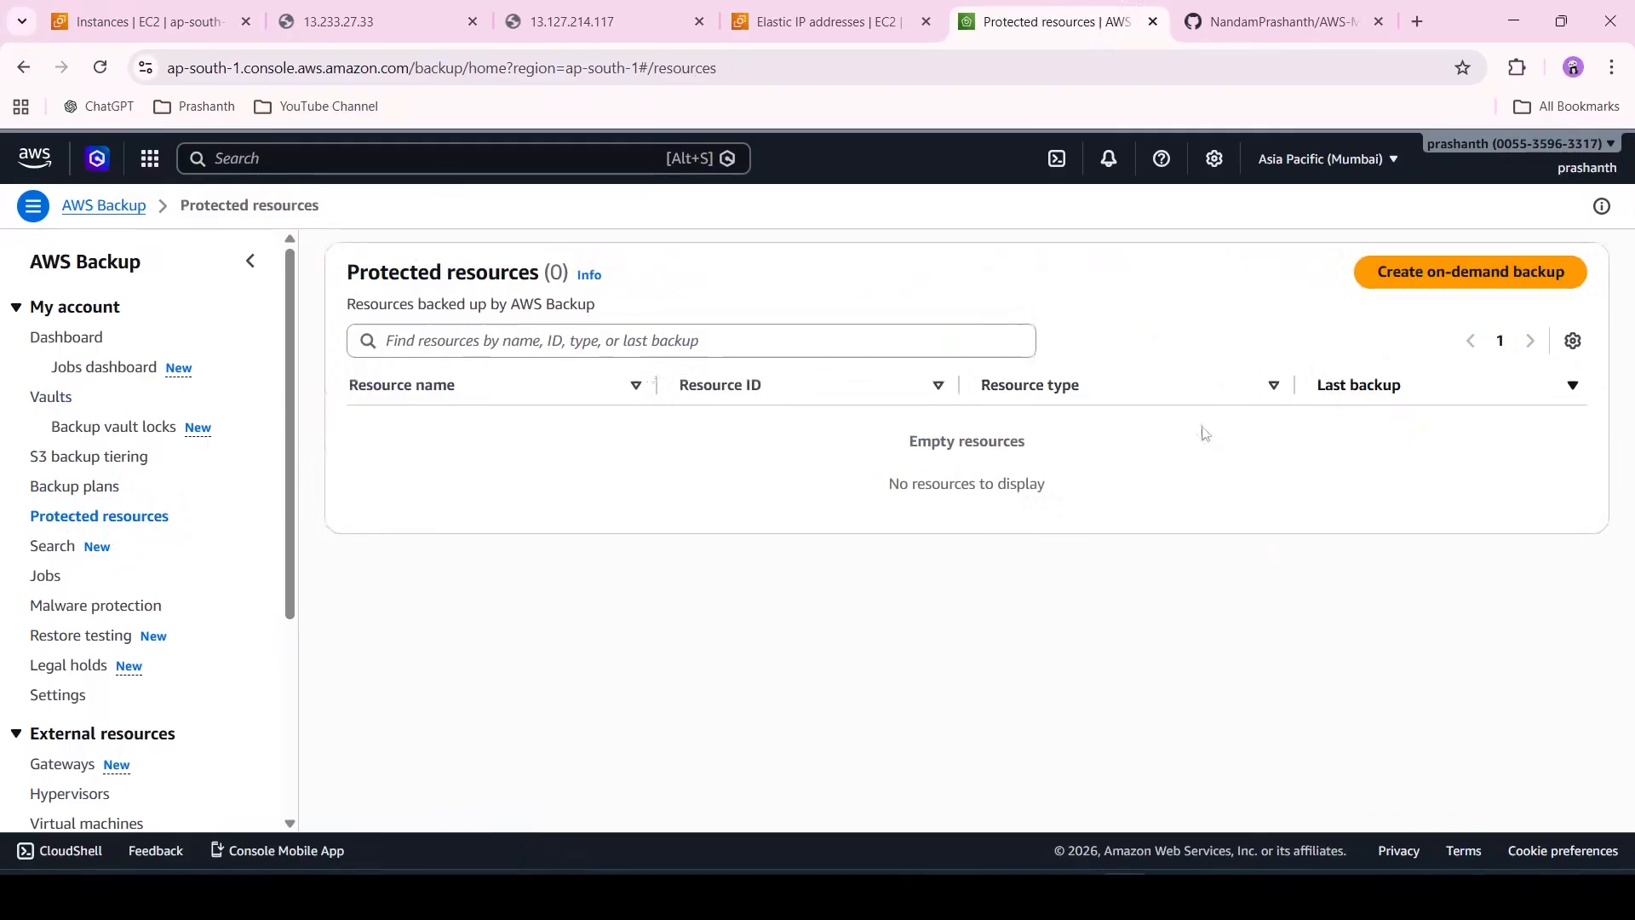
left_click(43, 339)
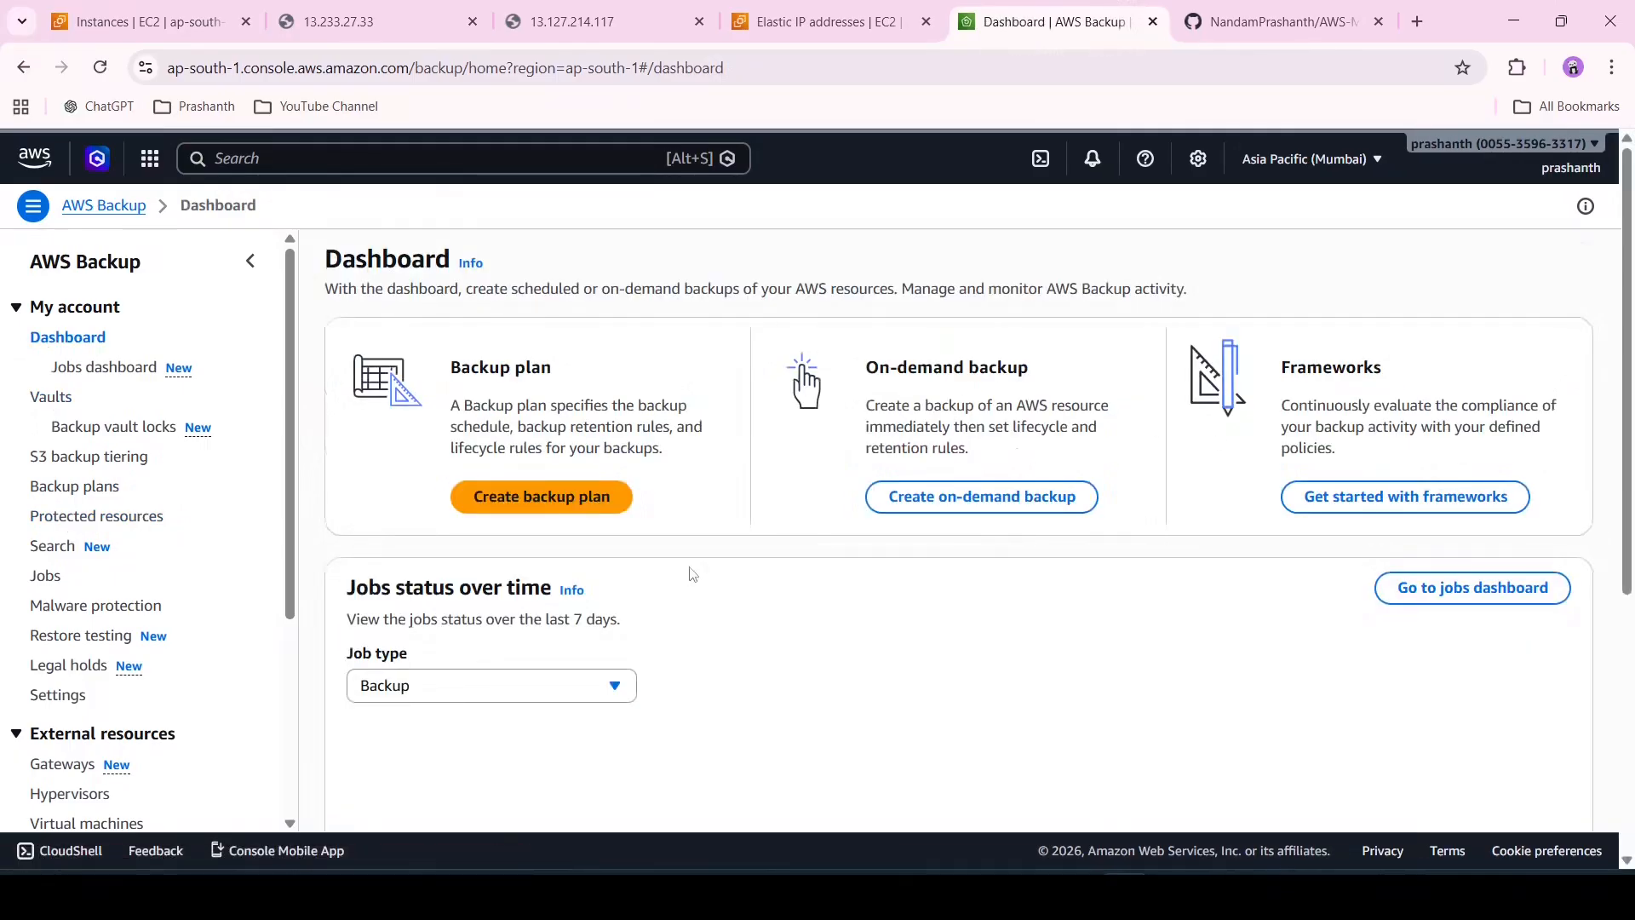